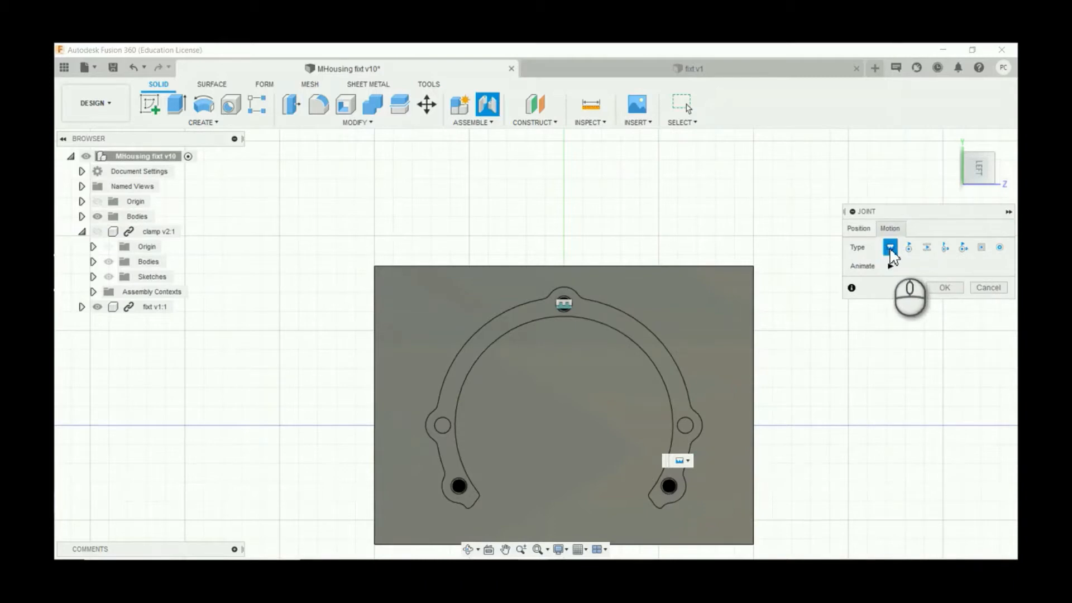
# Step: Compare the revolute and rigid motion types, and create a slider joint aligning the fixture plate's upper hole with the housing
pyautogui.click(908, 247)
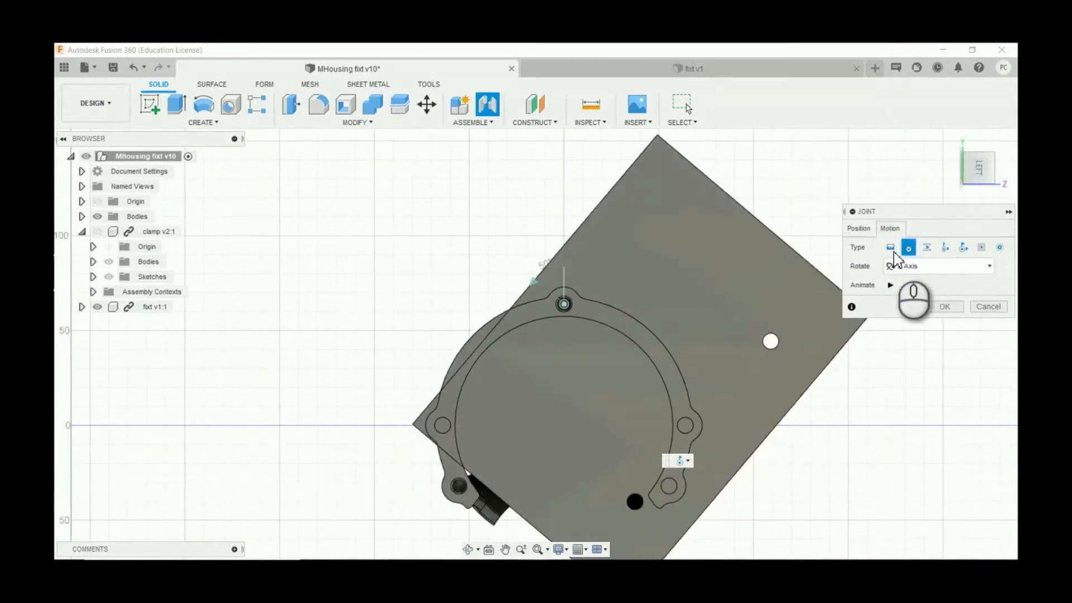
pyautogui.click(890, 247)
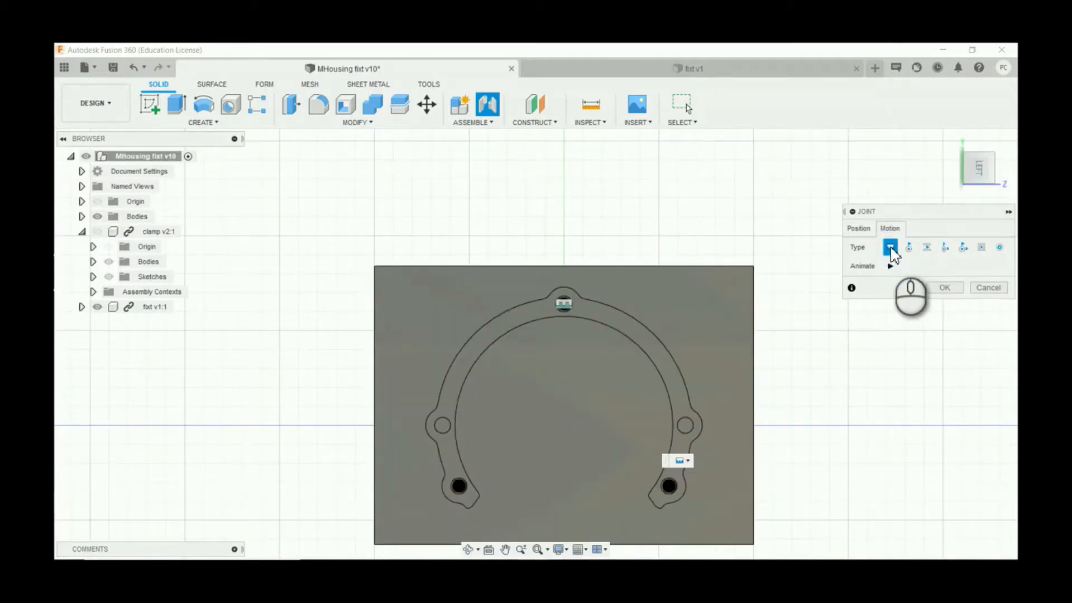
pyautogui.click(943, 287)
pyautogui.click(472, 122)
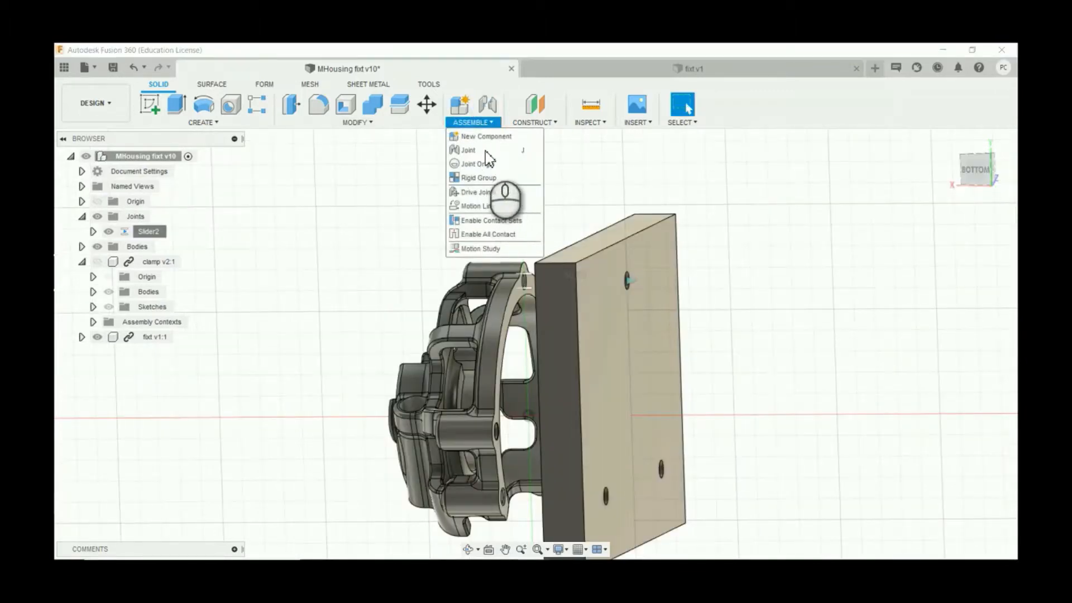
pyautogui.click(751, 270)
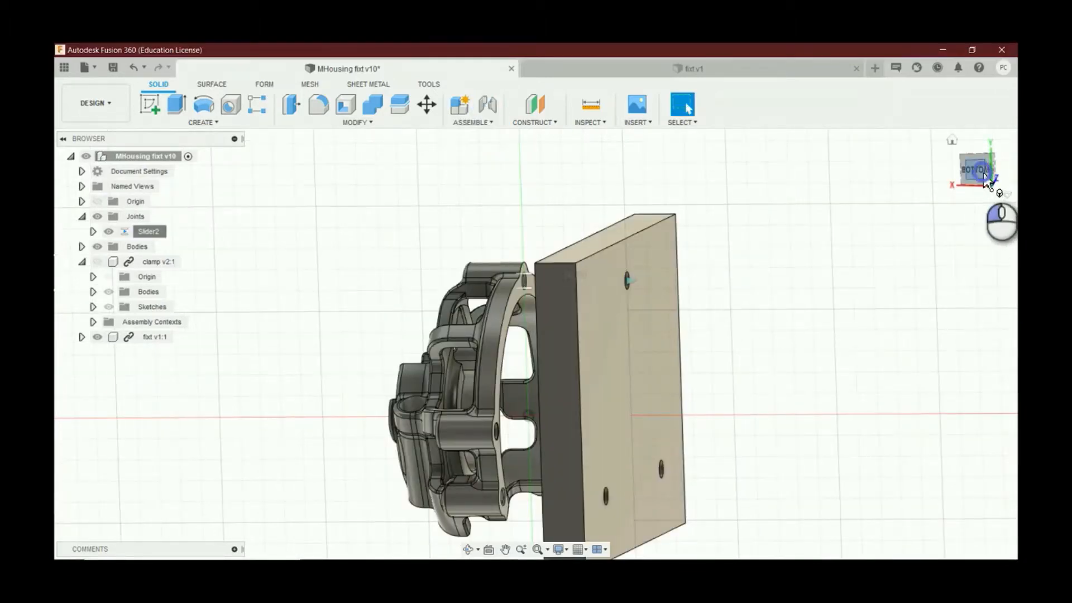
# Step: Move the fixture plate component 30 mm in the Y distance so it sits flush against the housing
pyautogui.click(978, 170)
pyautogui.click(427, 105)
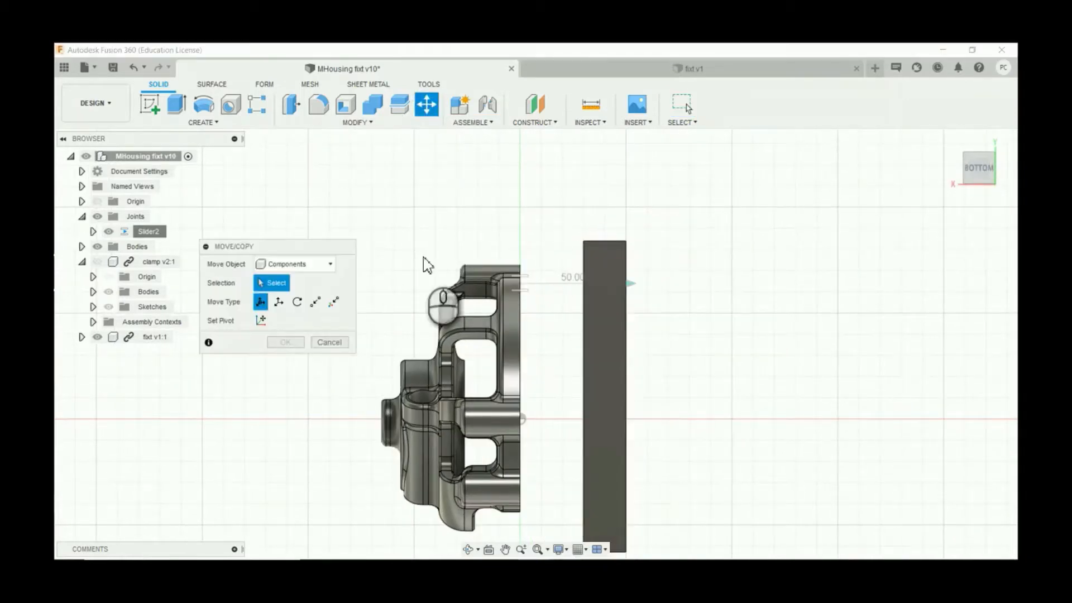
pyautogui.click(604, 304)
pyautogui.scroll(1, 558, 315)
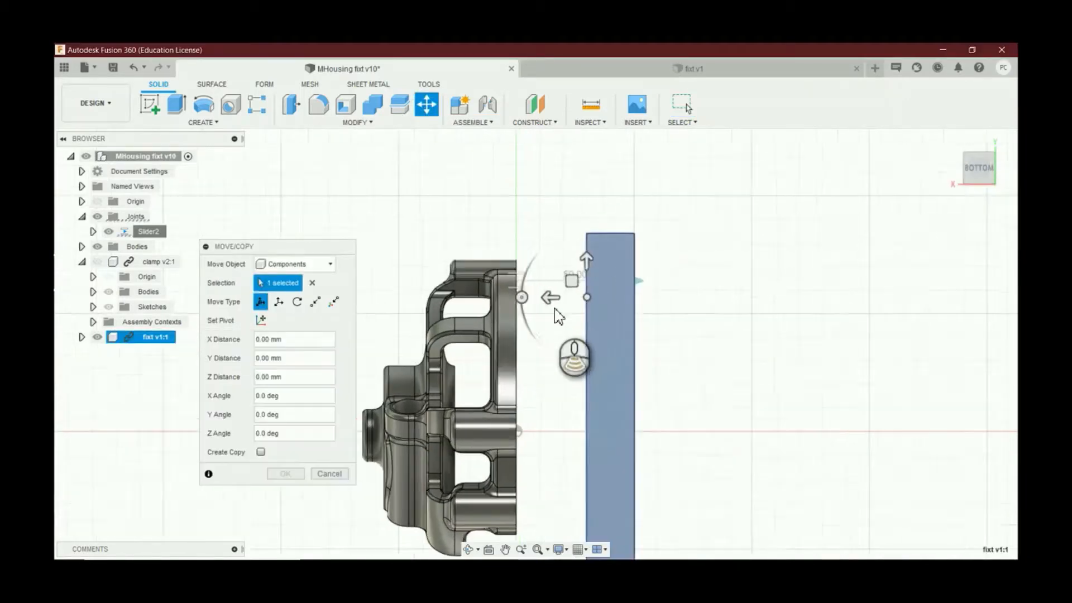
pyautogui.scroll(1, 558, 316)
pyautogui.moveTo(554, 296); pyautogui.dragTo(490, 296)
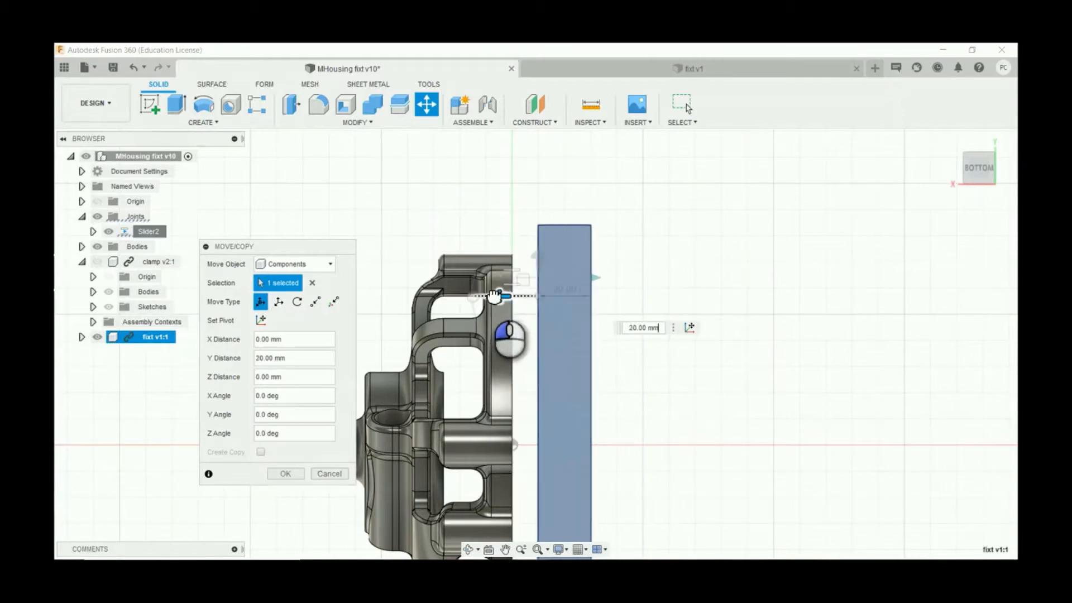
pyautogui.moveTo(485, 296)
pyautogui.mouseDown()
pyautogui.moveTo(496, 294)
pyautogui.moveTo(476, 297)
pyautogui.mouseUp()
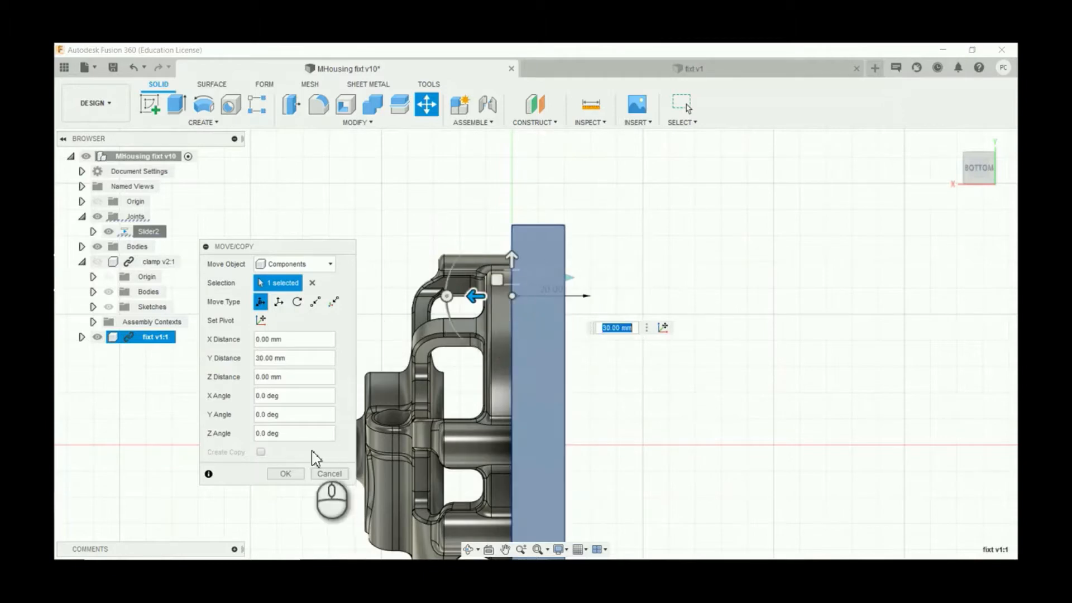
pyautogui.click(285, 474)
# Step: Examine the plate's three holes and how the housing sits on the fixture plate from several sides
pyautogui.scroll(-3, 632, 359)
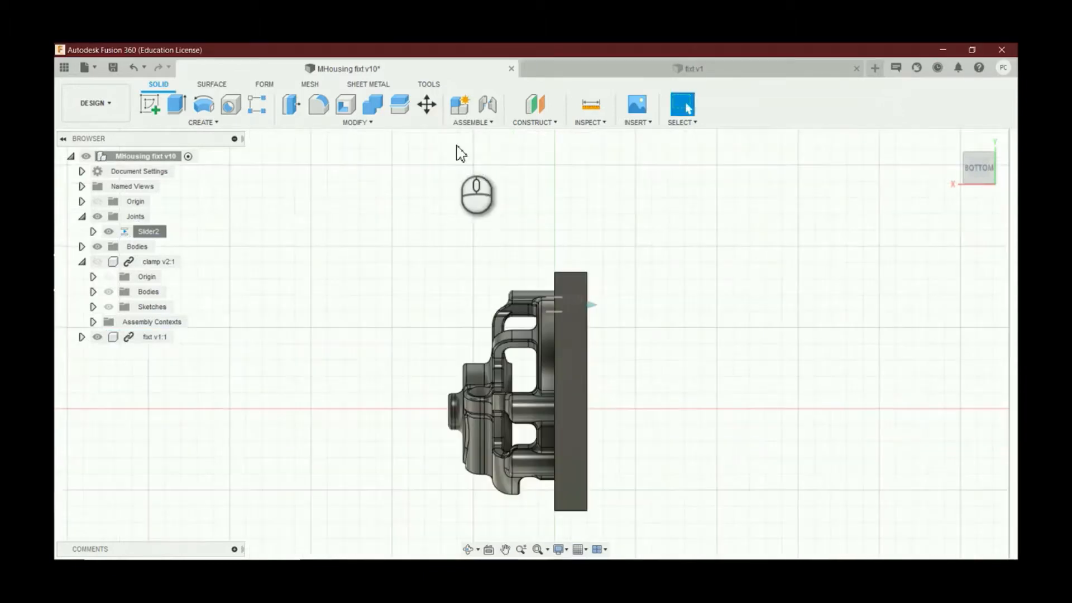
pyautogui.click(993, 177)
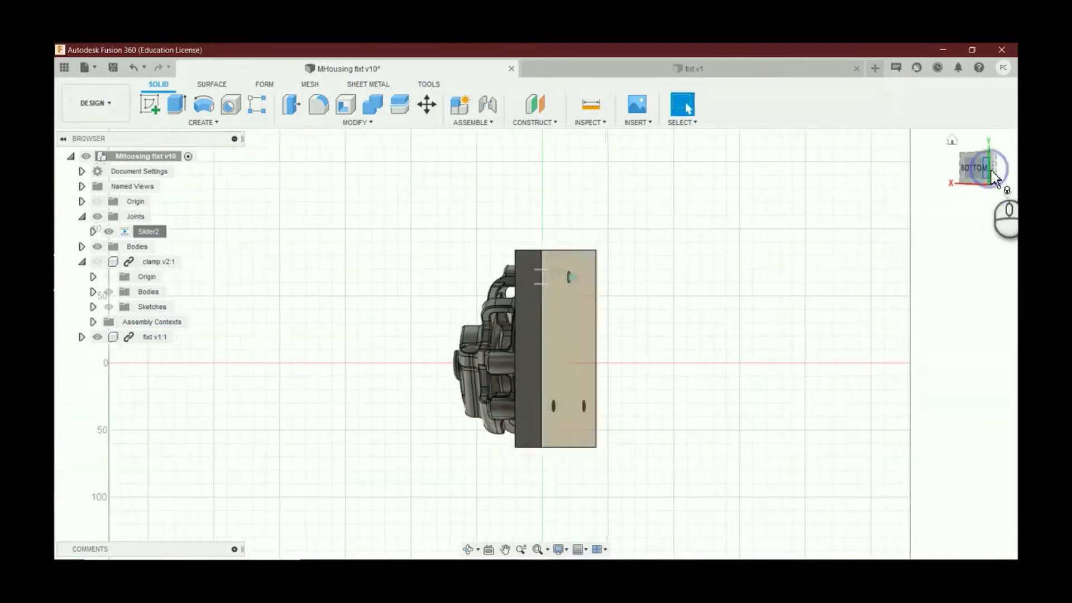
pyautogui.click(993, 177)
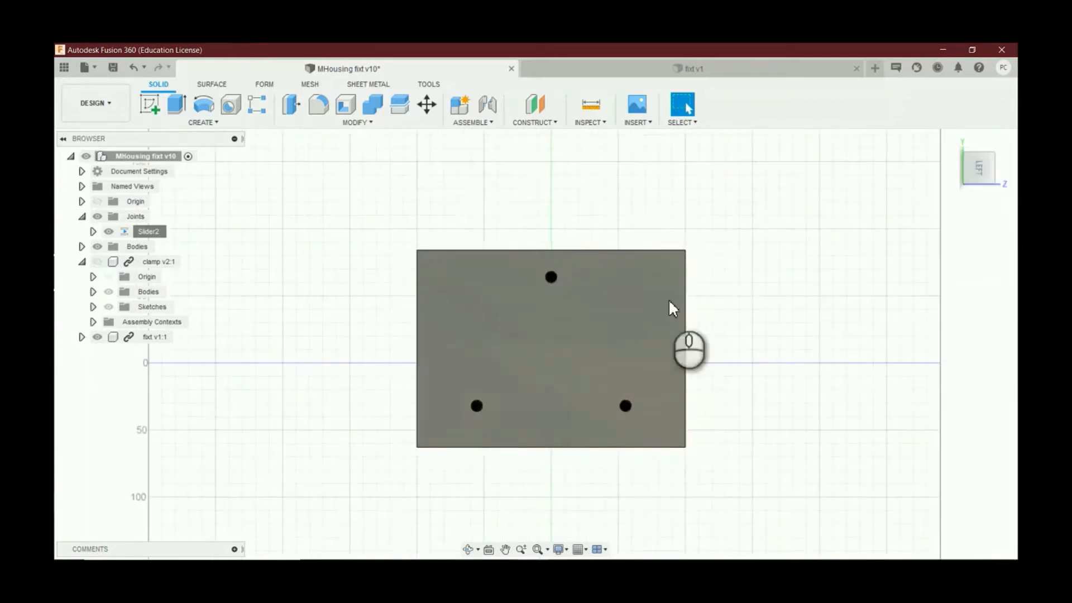
pyautogui.scroll(5, 520, 395)
pyautogui.scroll(3, 768, 412)
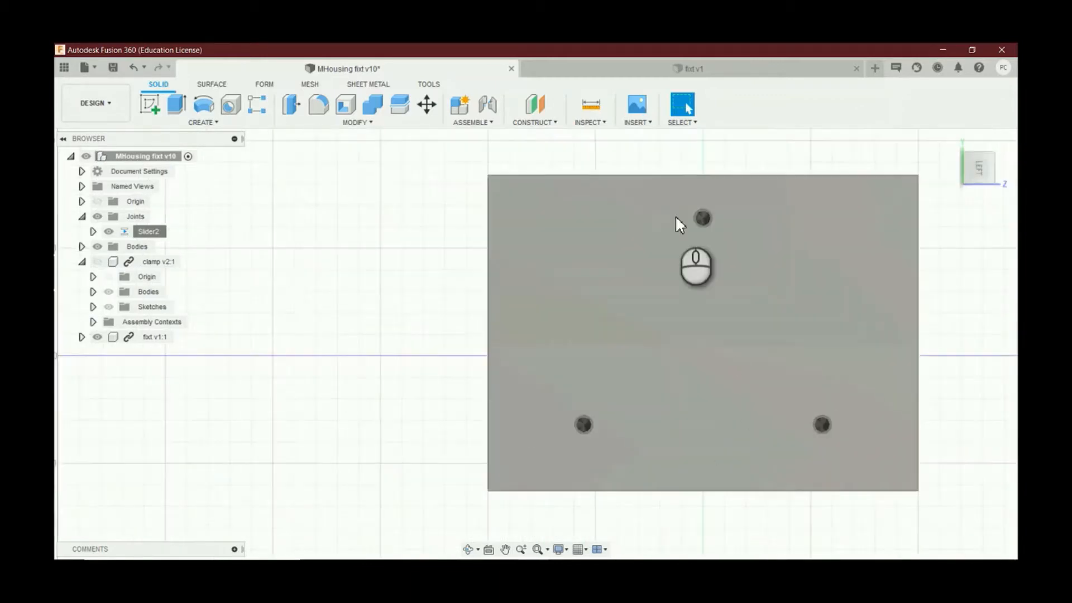
pyautogui.scroll(-5, 711, 243)
pyautogui.scroll(2, 484, 221)
pyautogui.scroll(-3, 240, 284)
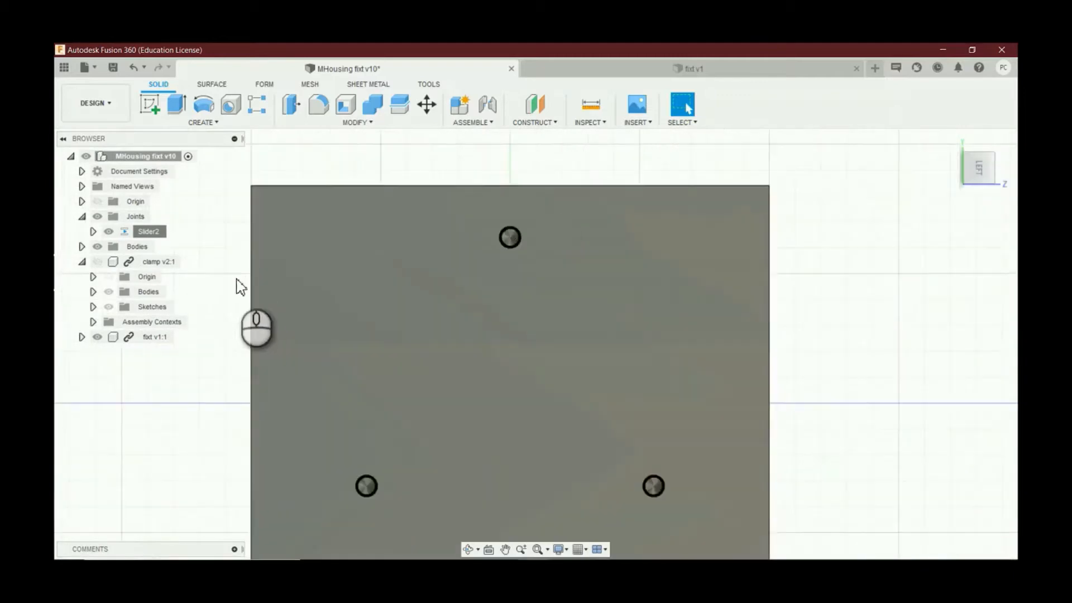
pyautogui.scroll(1, 373, 301)
pyautogui.scroll(-2, 492, 279)
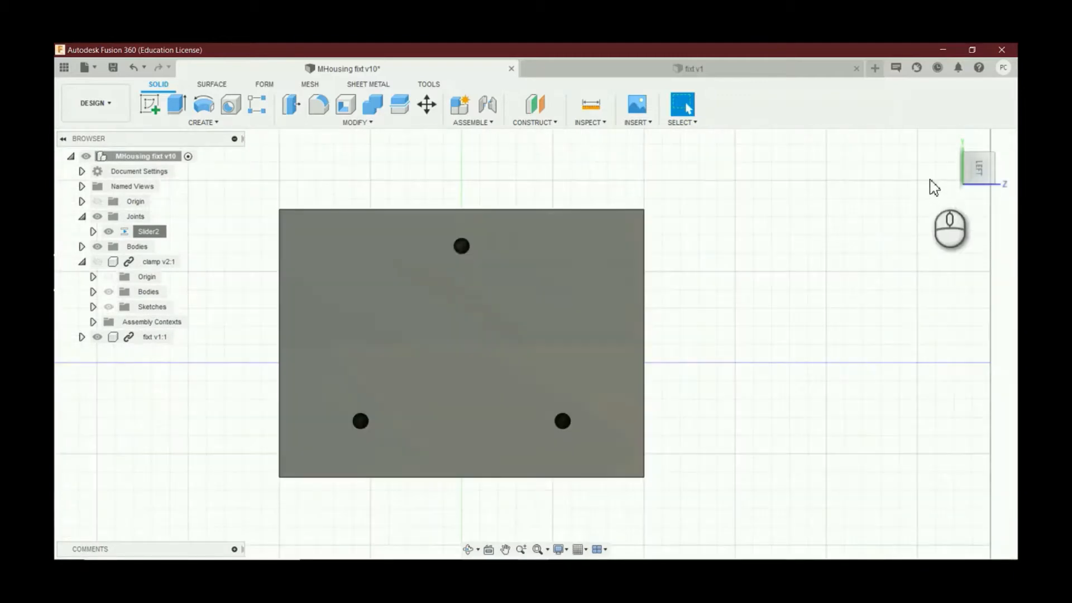
pyautogui.moveTo(971, 177); pyautogui.dragTo(118, 231)
pyautogui.moveTo(137, 276); pyautogui.dragTo(346, 237)
pyautogui.moveTo(977, 174)
pyautogui.mouseDown()
pyautogui.moveTo(980, 163)
pyautogui.moveTo(969, 167)
pyautogui.moveTo(1010, 167)
pyautogui.moveTo(958, 161)
pyautogui.moveTo(942, 186)
pyautogui.moveTo(1017, 167)
pyautogui.moveTo(969, 171)
pyautogui.mouseUp()
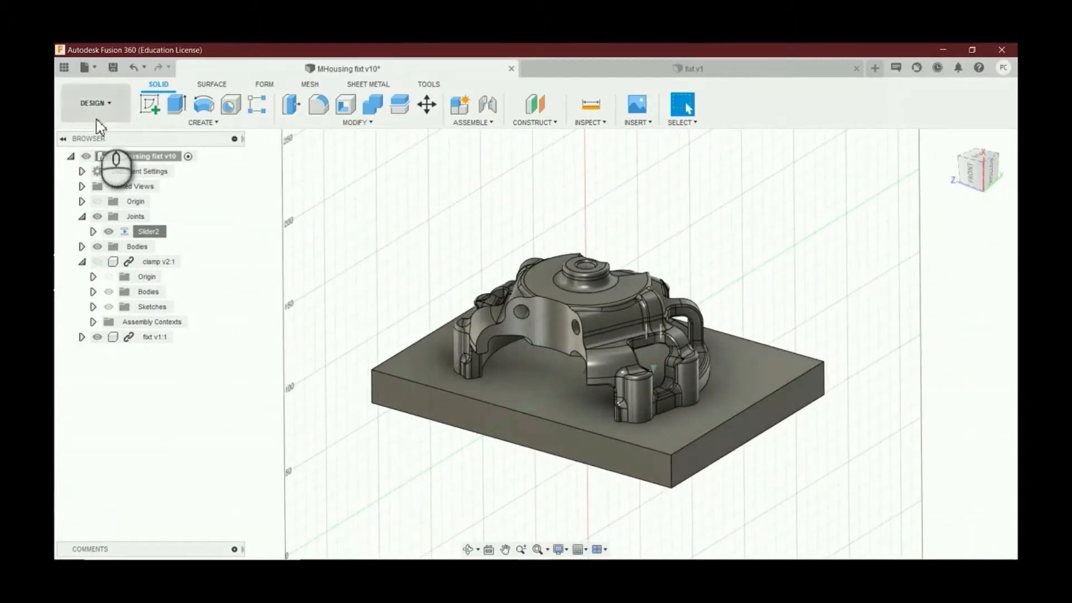
# Step: Switch to the Manufacture workspace and hide the large slotted plate covering the housing
pyautogui.click(109, 115)
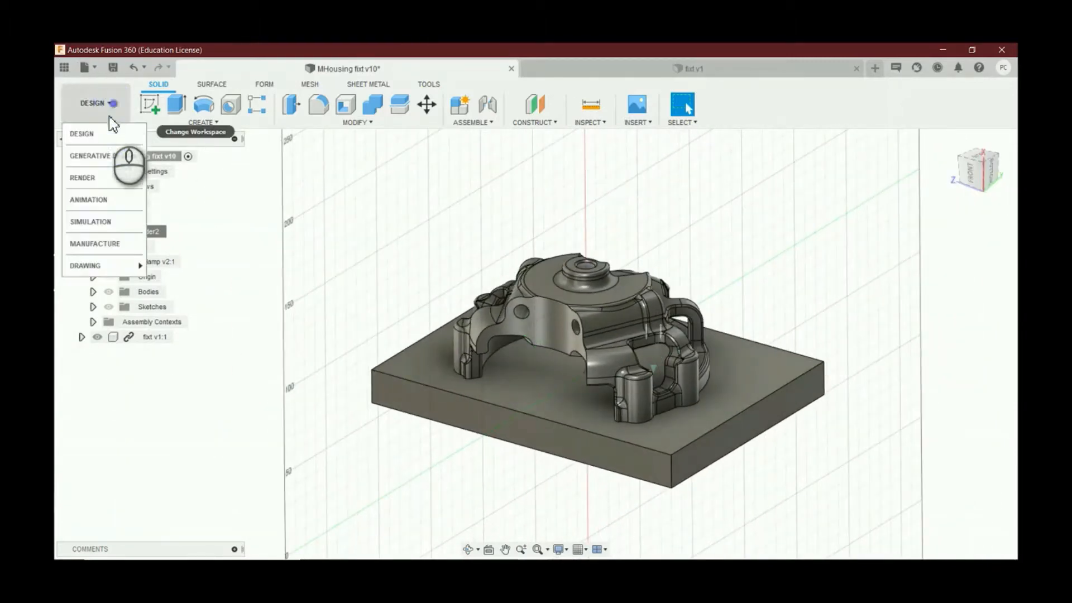
pyautogui.click(103, 244)
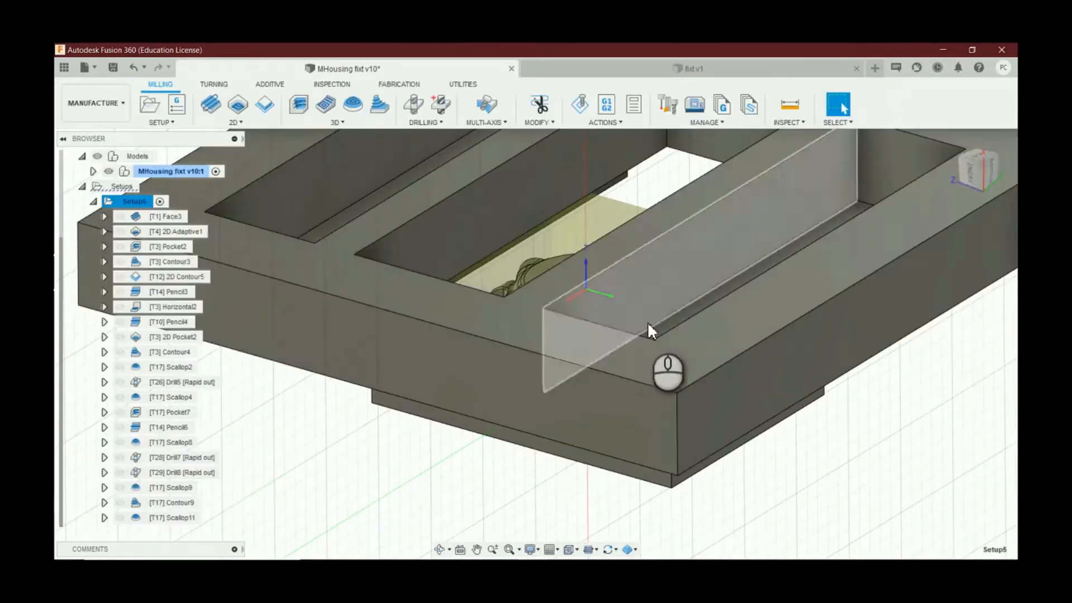
pyautogui.scroll(-5, 647, 322)
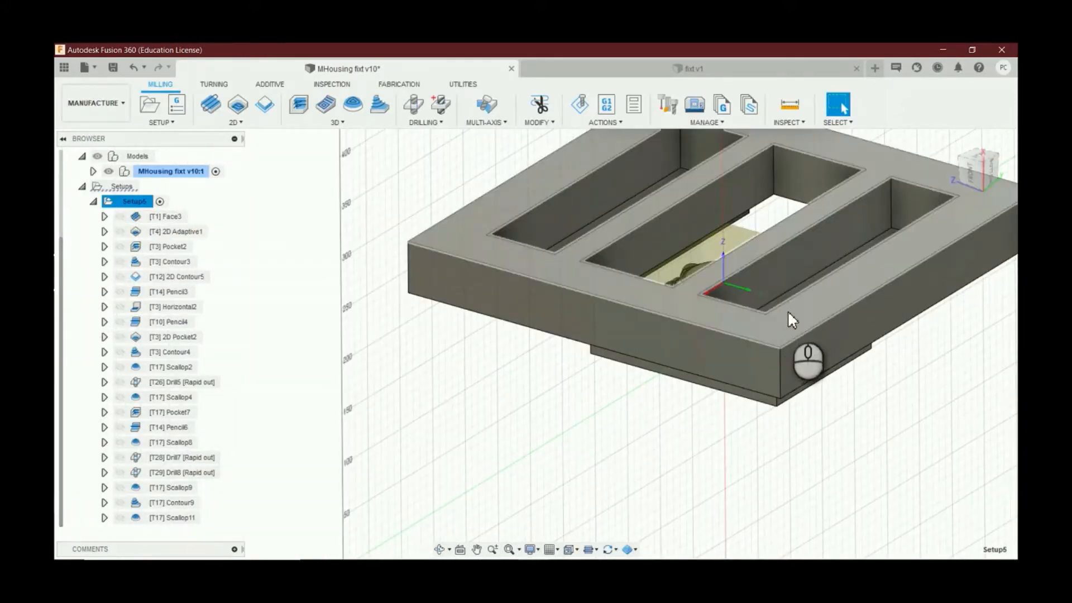
pyautogui.click(793, 315)
pyautogui.rightClick(797, 311)
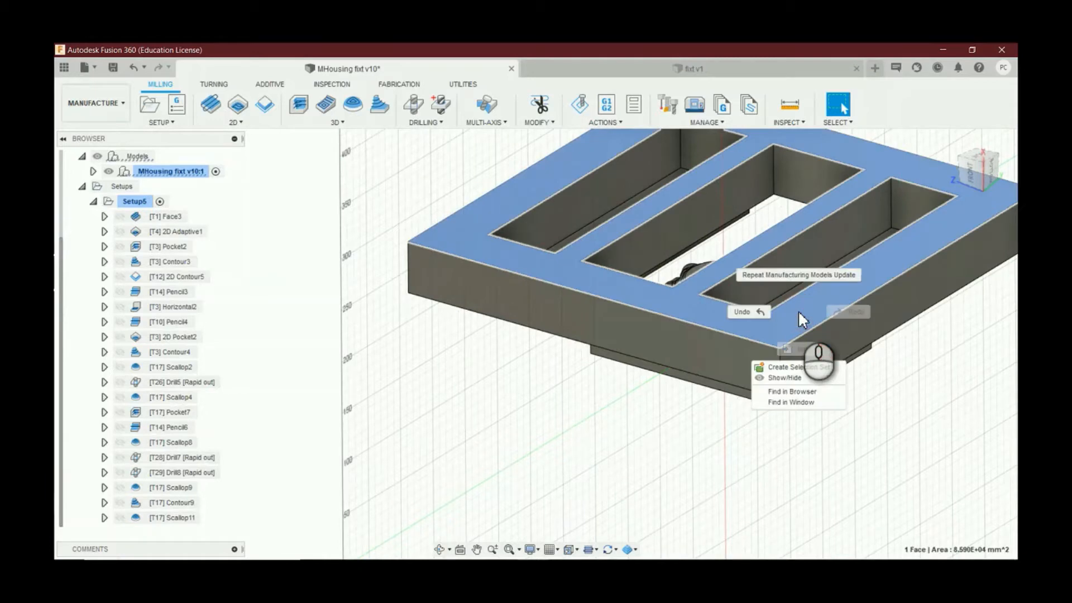
pyautogui.click(783, 376)
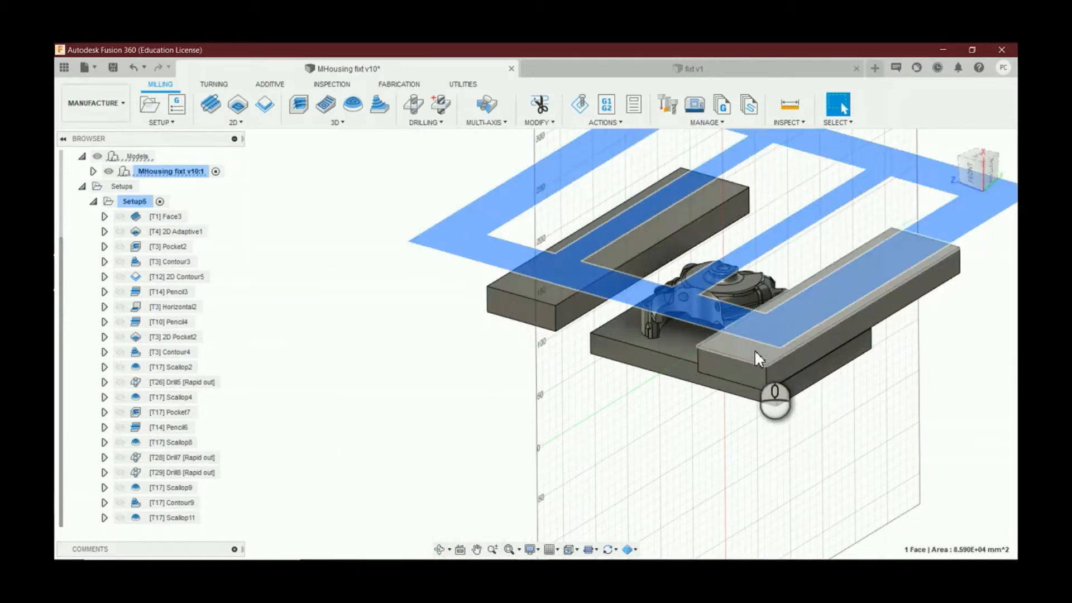
# Step: Hide the two long rectangular blocks on either side of the housing, leaving only the housing and fixture plate displayed
pyautogui.click(755, 352)
pyautogui.rightClick(755, 352)
pyautogui.click(748, 416)
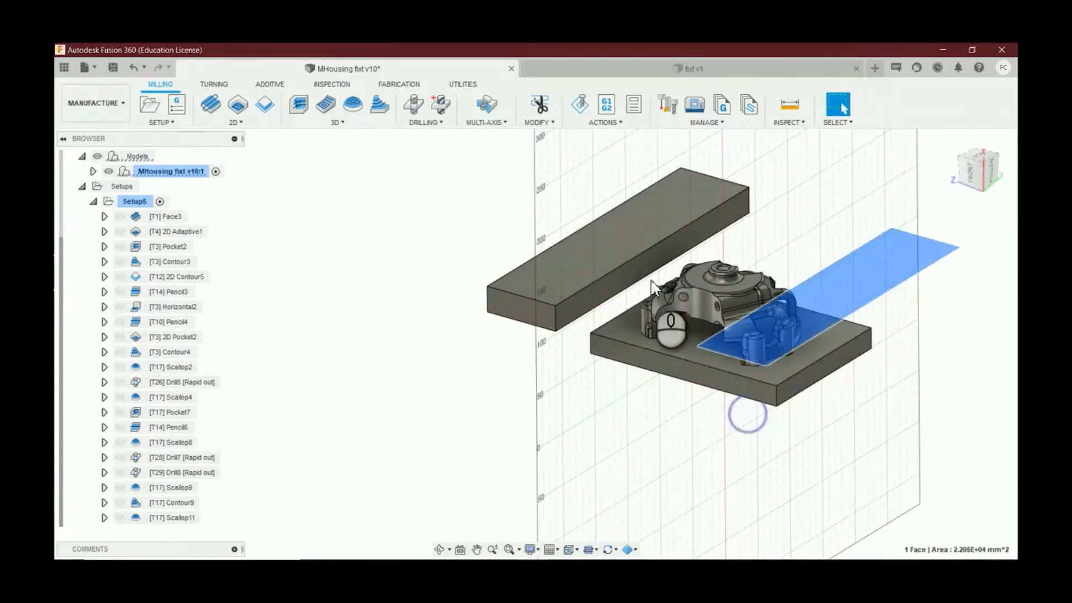
pyautogui.click(620, 253)
pyautogui.rightClick(618, 247)
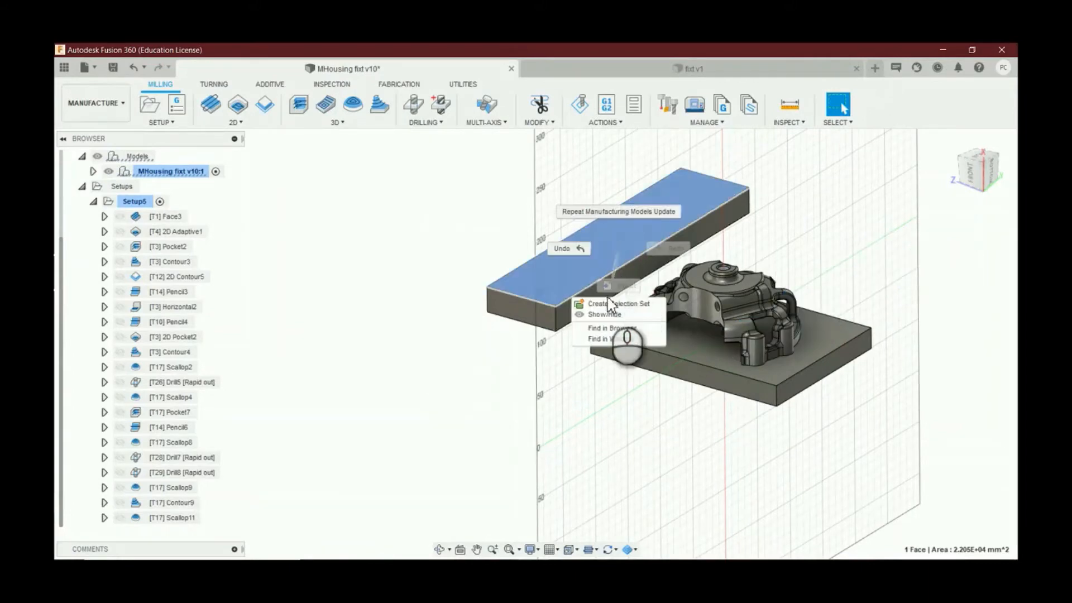
pyautogui.click(604, 314)
pyautogui.click(354, 233)
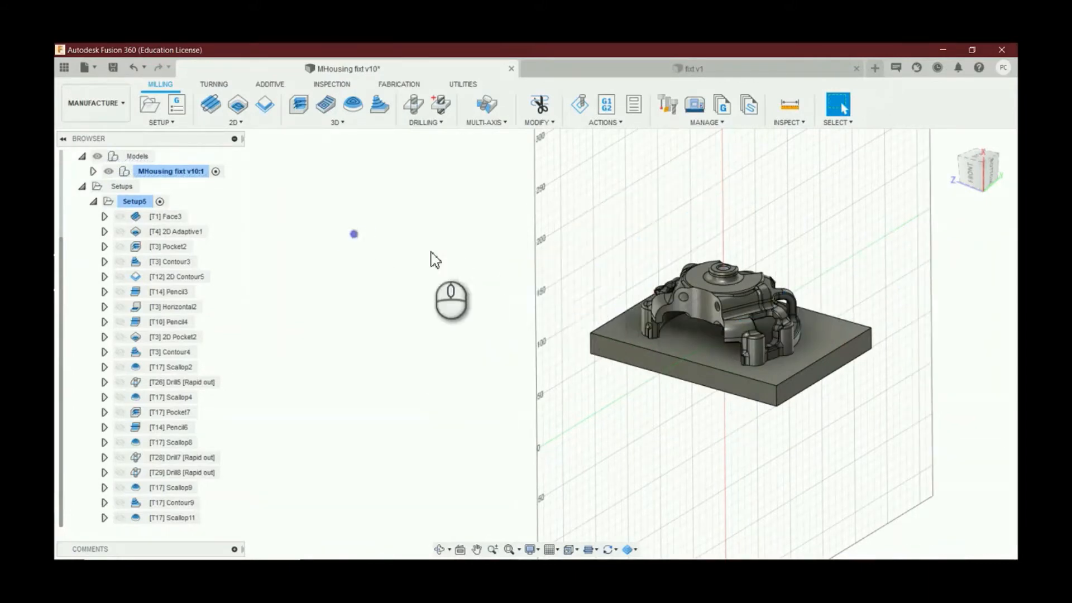
# Step: Start a 3D Adaptive Clearing operation in Setup5 for the housing on its fixture plate
pyautogui.scroll(-2, 377, 249)
pyautogui.scroll(2, 623, 318)
pyautogui.moveTo(987, 174); pyautogui.dragTo(733, 170)
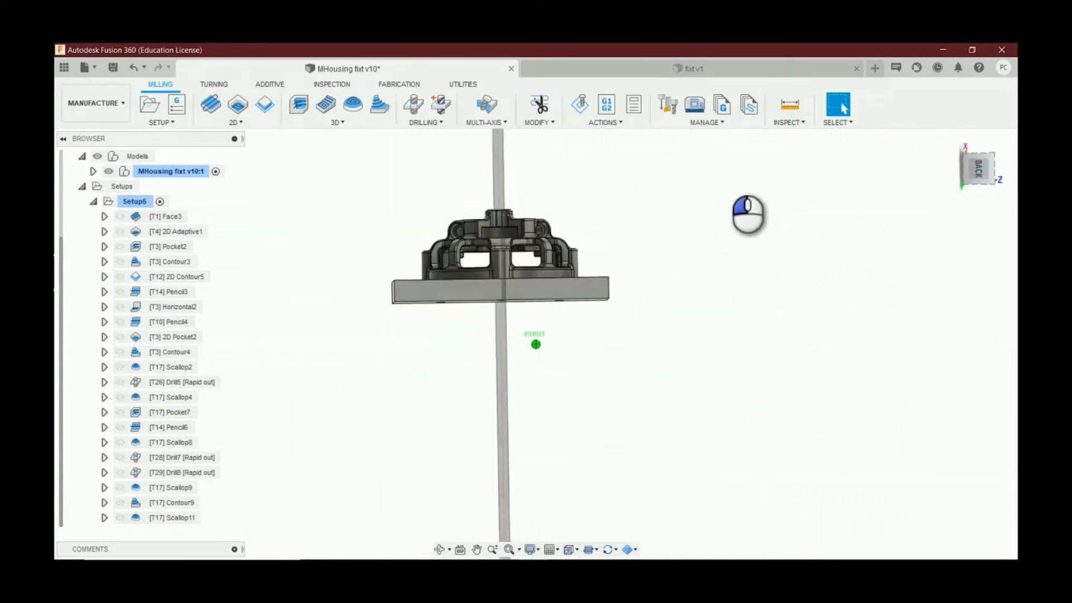
pyautogui.moveTo(747, 215); pyautogui.dragTo(764, 234)
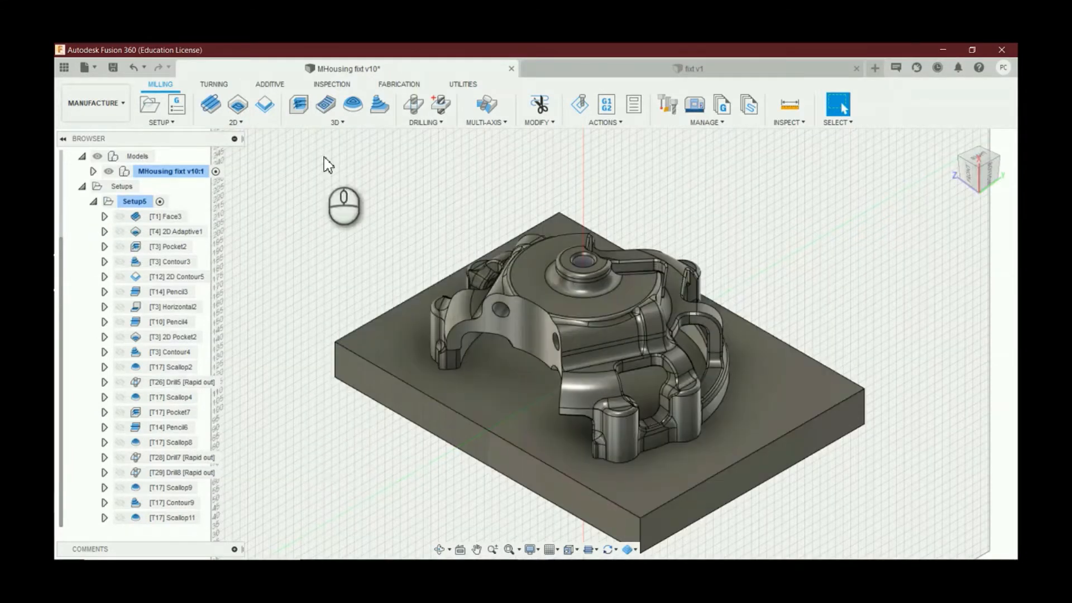
pyautogui.click(340, 123)
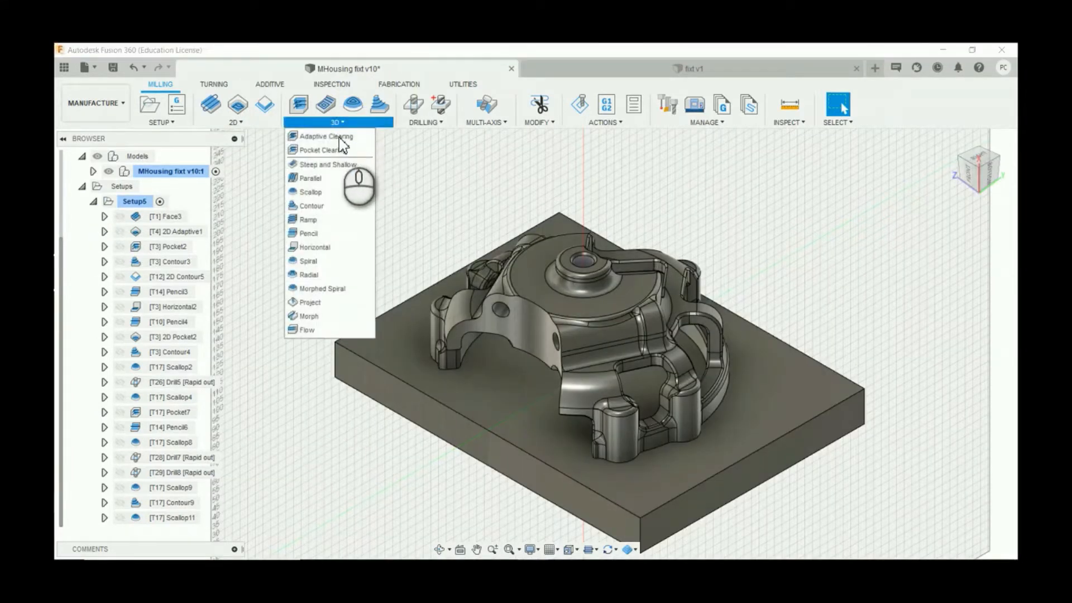
pyautogui.click(326, 137)
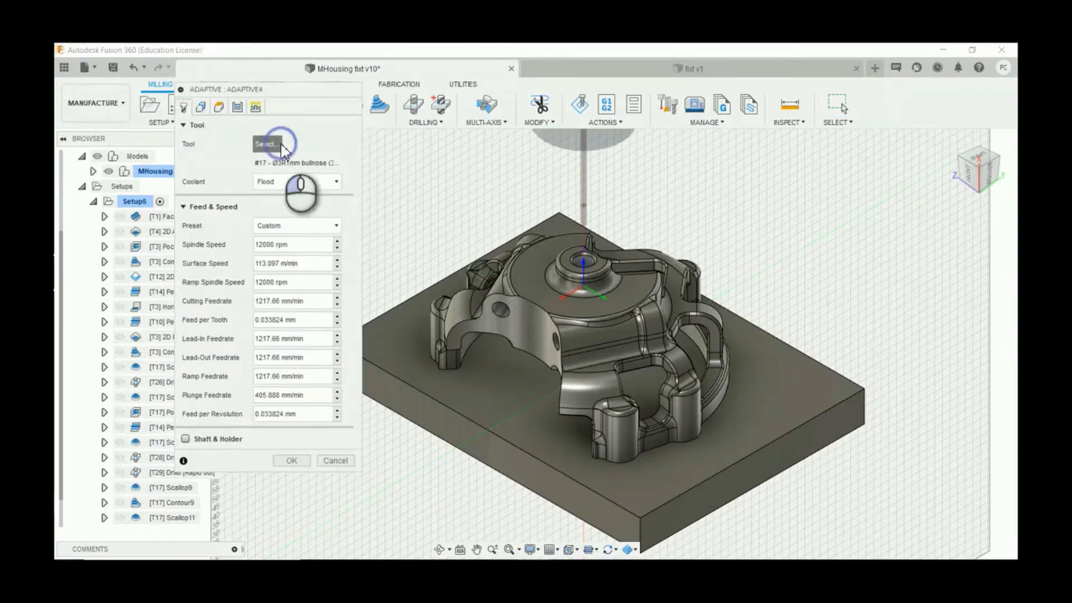
# Step: Filter the tool library to milling flat end mills and assign tool 3, the Ø10 mm L72.25 mm flat end mill
pyautogui.click(268, 144)
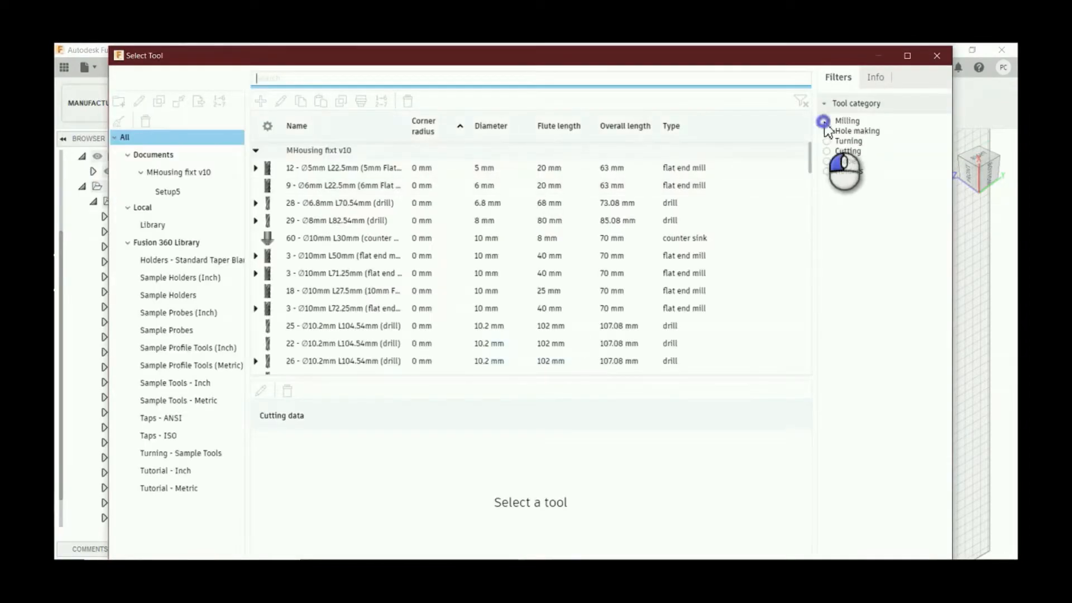
pyautogui.click(823, 122)
pyautogui.click(827, 240)
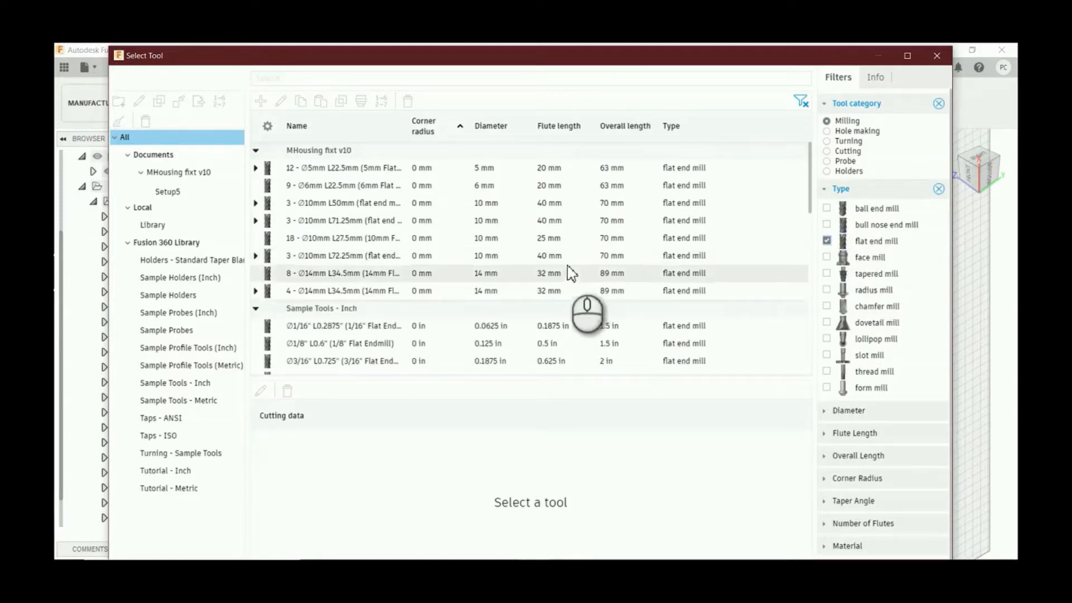
pyautogui.click(507, 221)
pyautogui.click(502, 204)
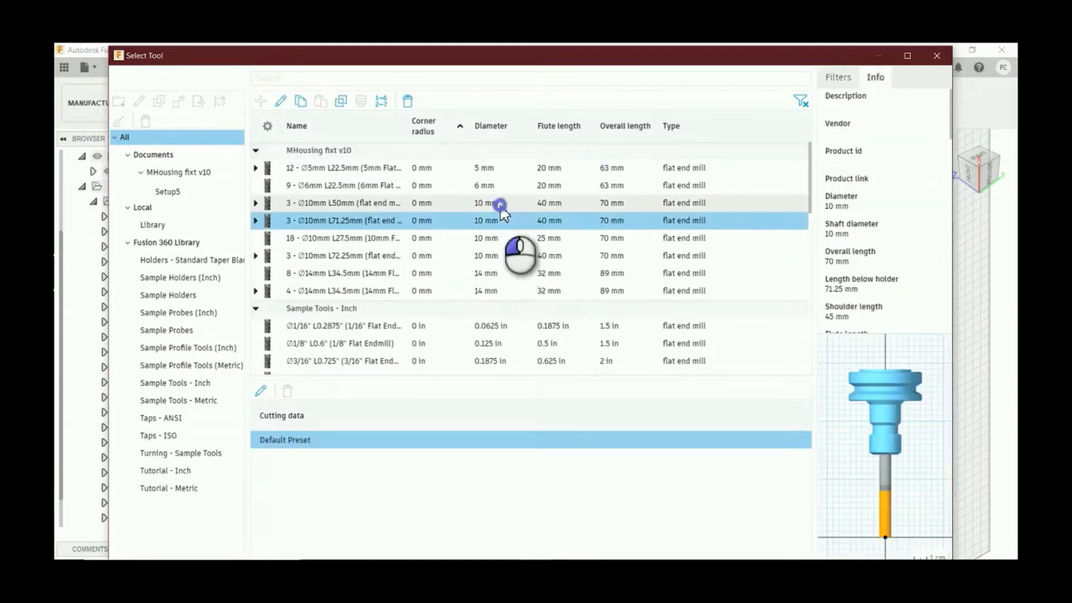
pyautogui.click(506, 220)
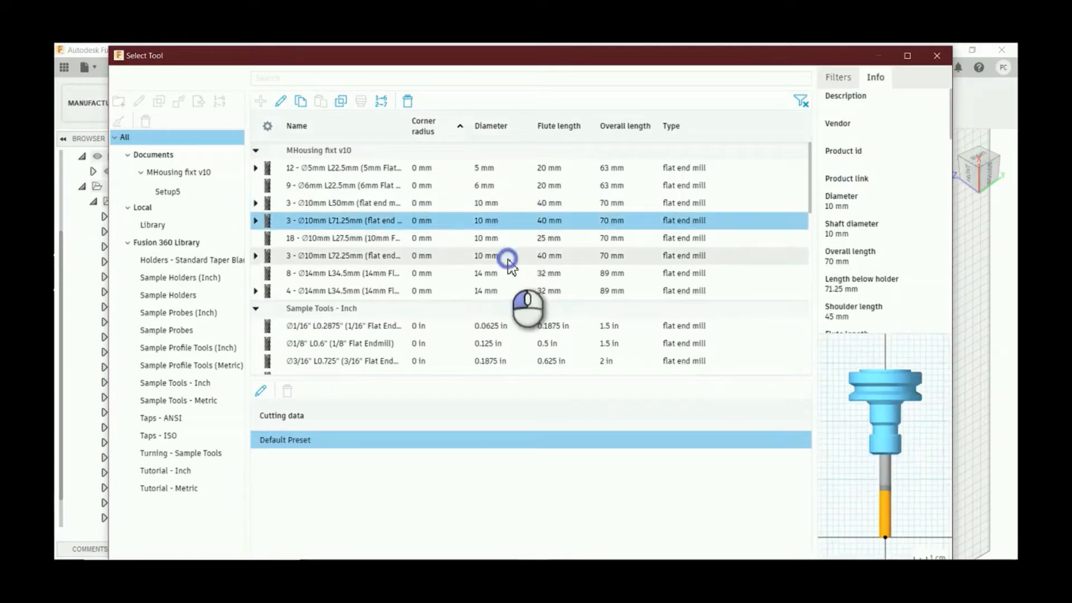
pyautogui.click(509, 258)
pyautogui.doubleClick(507, 256)
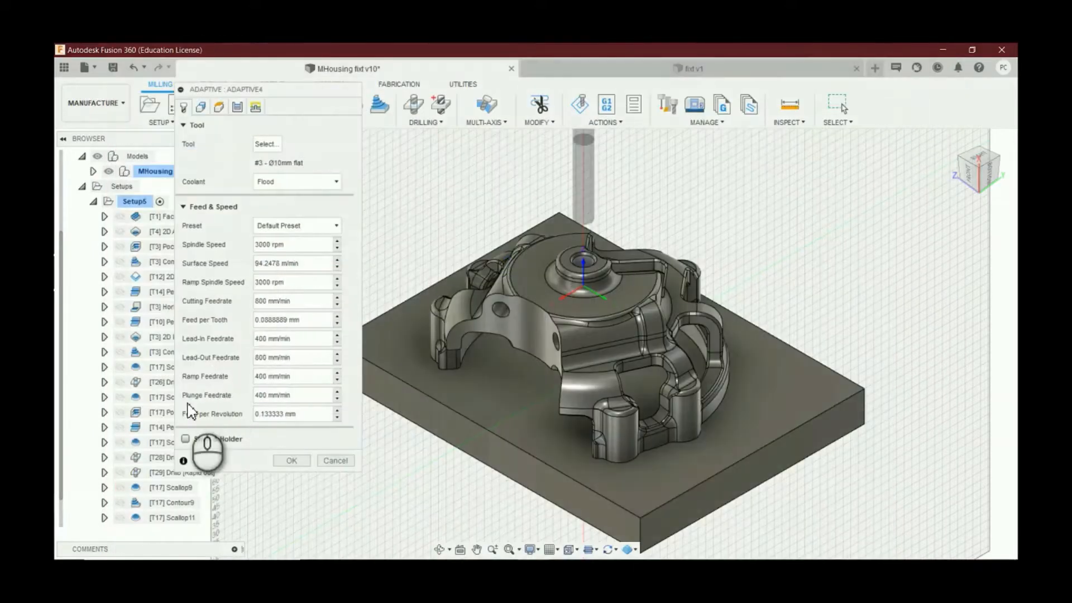
# Step: Turn off stock contours in the adaptive operation's geometry and set the rest machining adjustment to Machine cusps
pyautogui.click(201, 107)
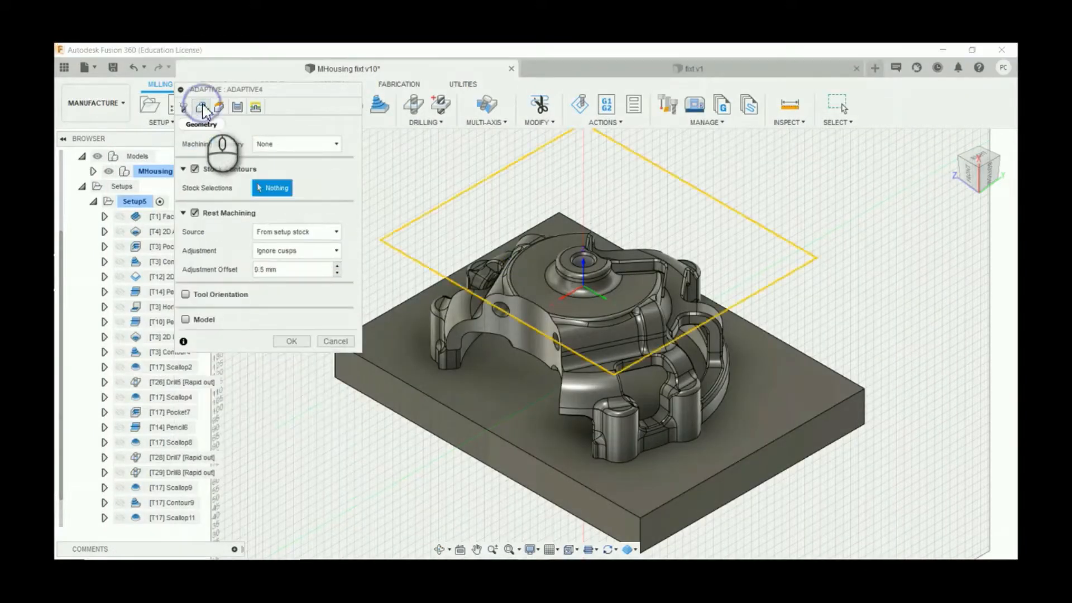
pyautogui.click(196, 169)
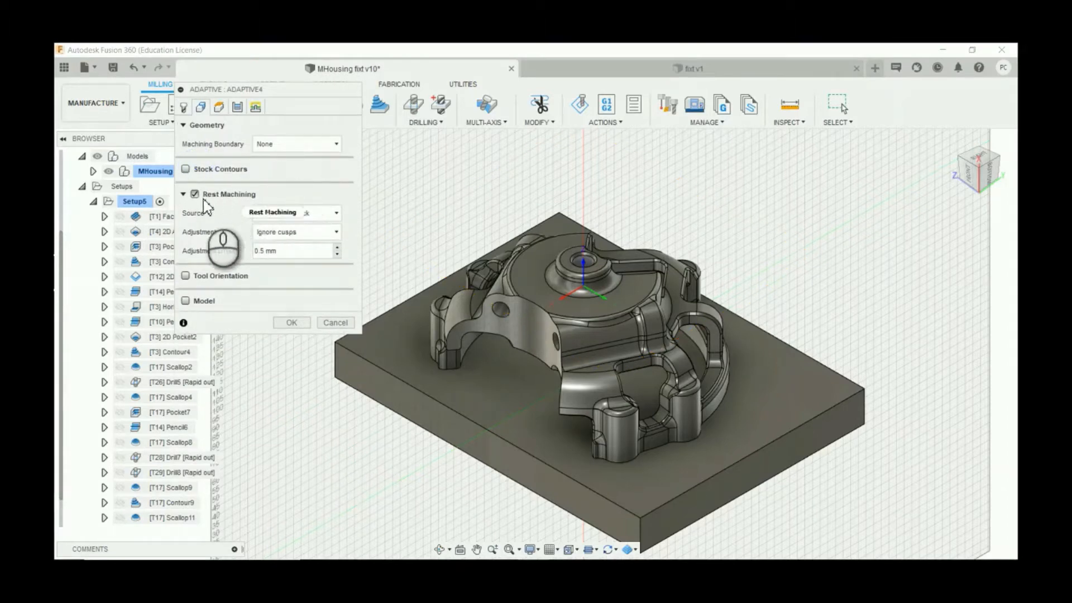
pyautogui.click(279, 232)
pyautogui.click(301, 276)
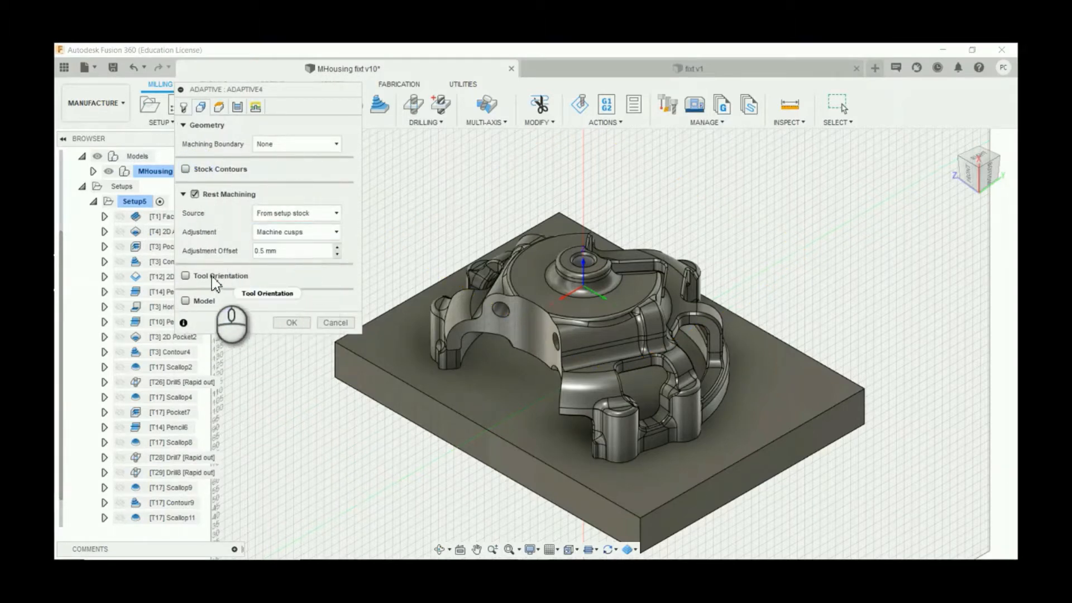
# Step: Enable tool orientation for the adaptive operation and use the YZ plane as its Z axis
pyautogui.click(186, 277)
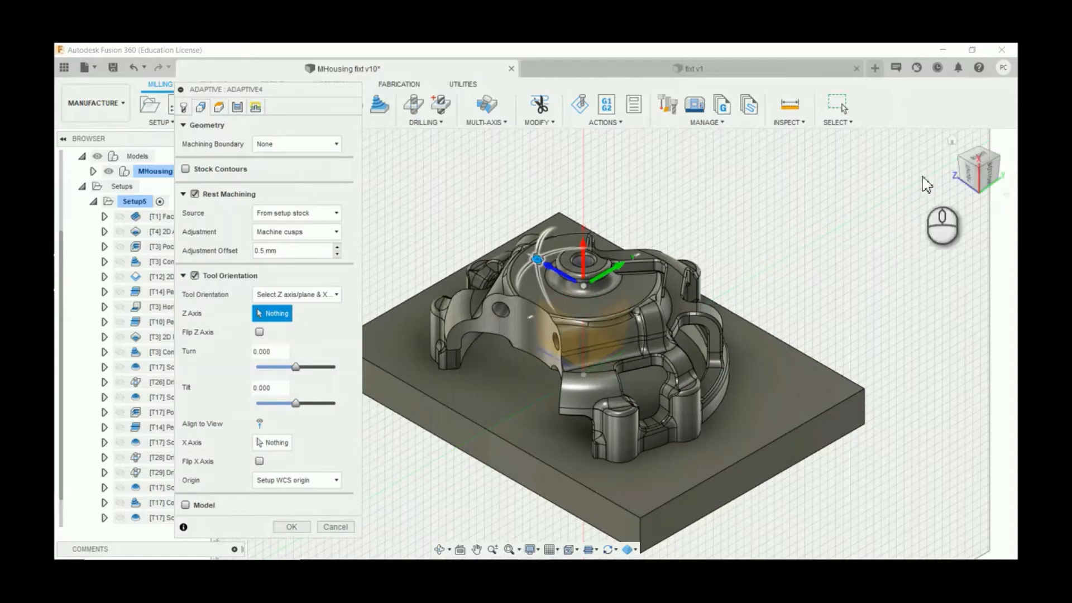
pyautogui.click(986, 174)
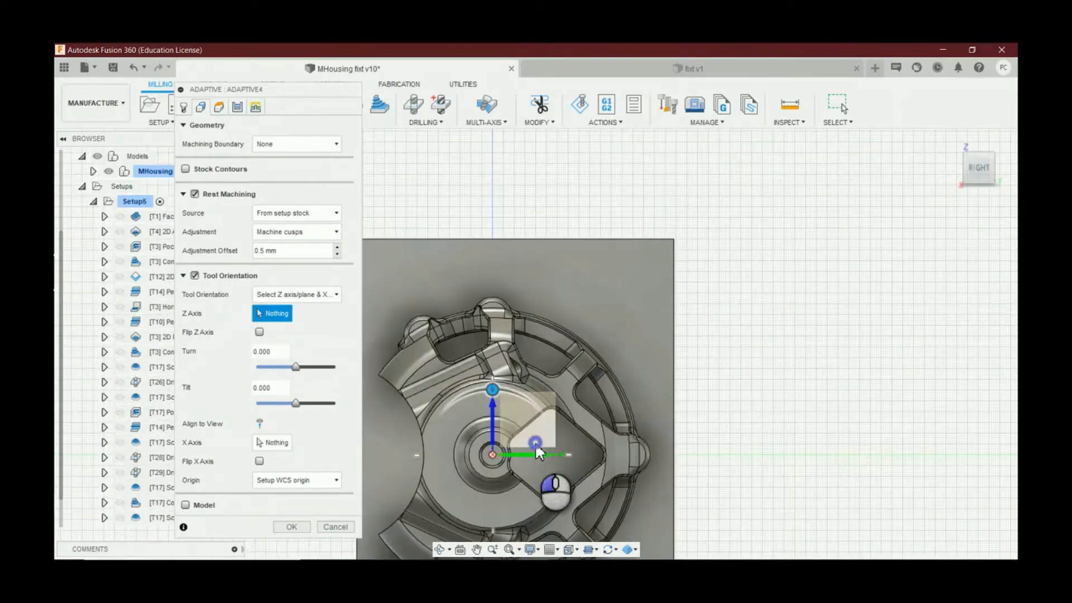
pyautogui.click(535, 442)
pyautogui.click(987, 189)
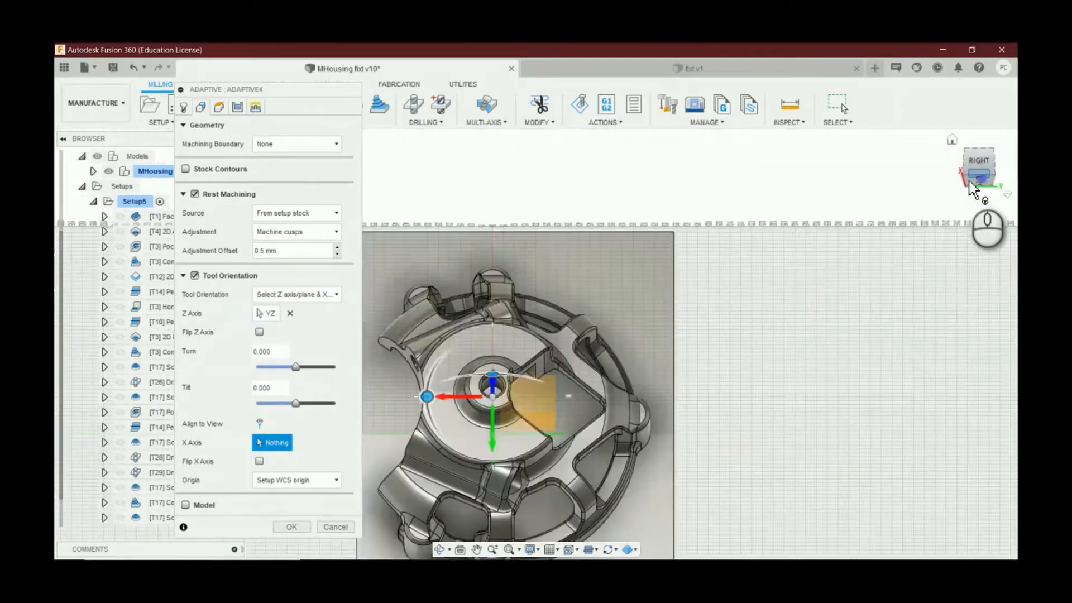
# Step: Set the adaptive operation's tool orientation origin to Model origin
pyautogui.click(182, 106)
pyautogui.scroll(-3, 625, 366)
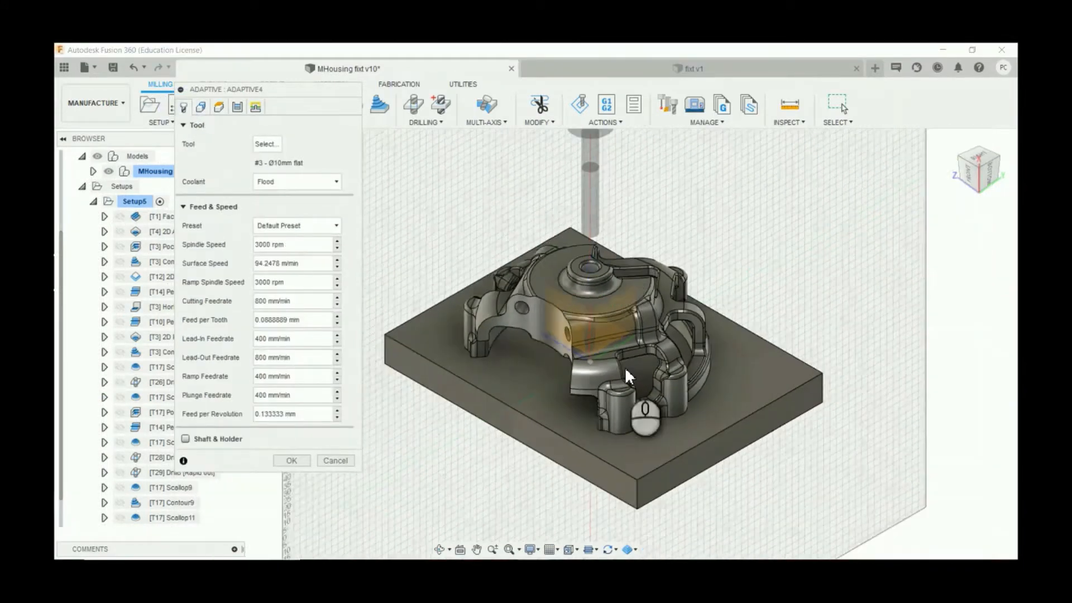
pyautogui.keyDown('shift'); pyautogui.moveTo(629, 258); pyautogui.dragTo(539, 308, button='middle'); pyautogui.keyUp('shift')
pyautogui.click(200, 106)
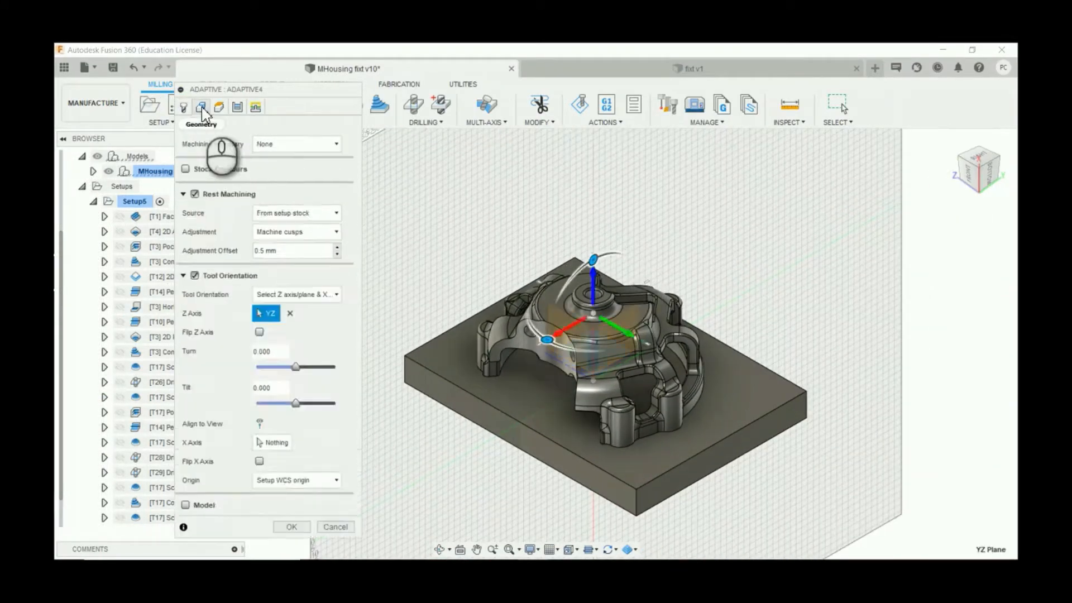
pyautogui.click(300, 484)
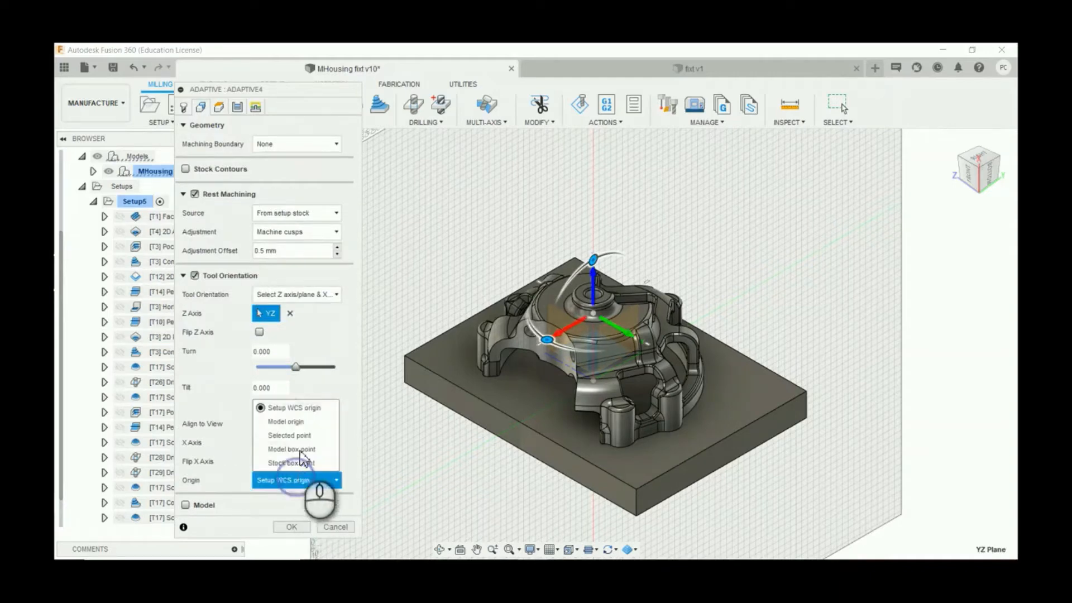
pyautogui.click(309, 420)
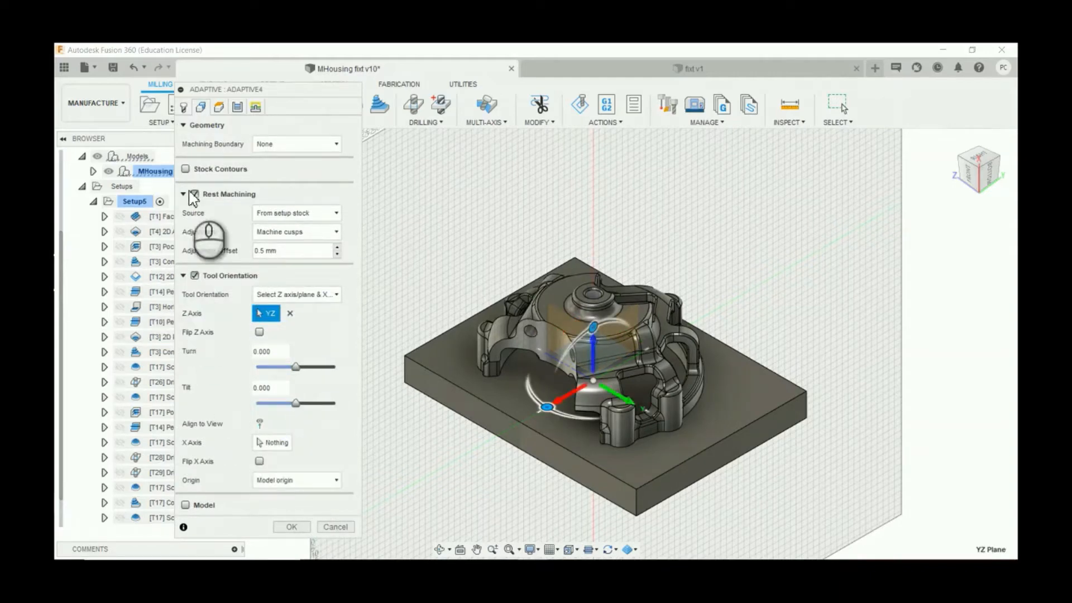
# Step: Check the adaptive operation's heights against the housing and plate, review its passes and linking settings, and generate the toolpath
pyautogui.click(219, 107)
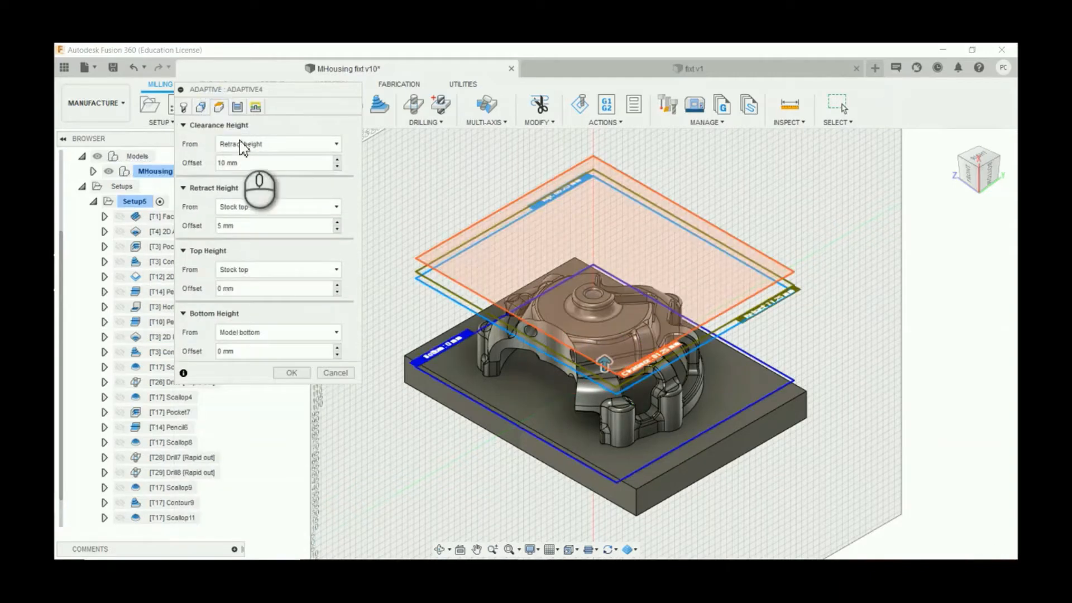
pyautogui.click(987, 179)
pyautogui.scroll(7, 614, 331)
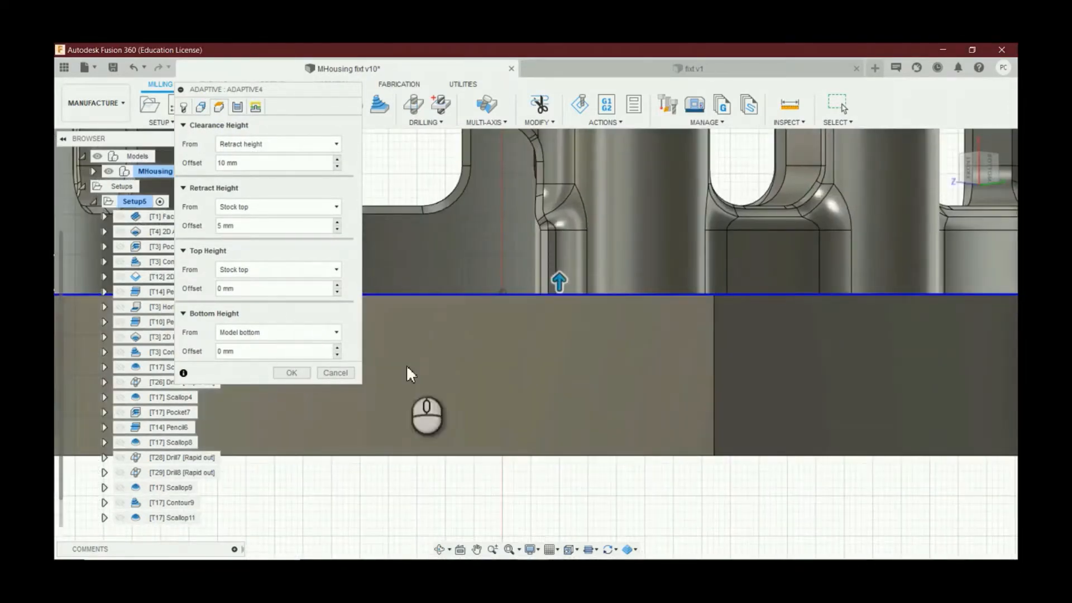
pyautogui.scroll(-6, 708, 451)
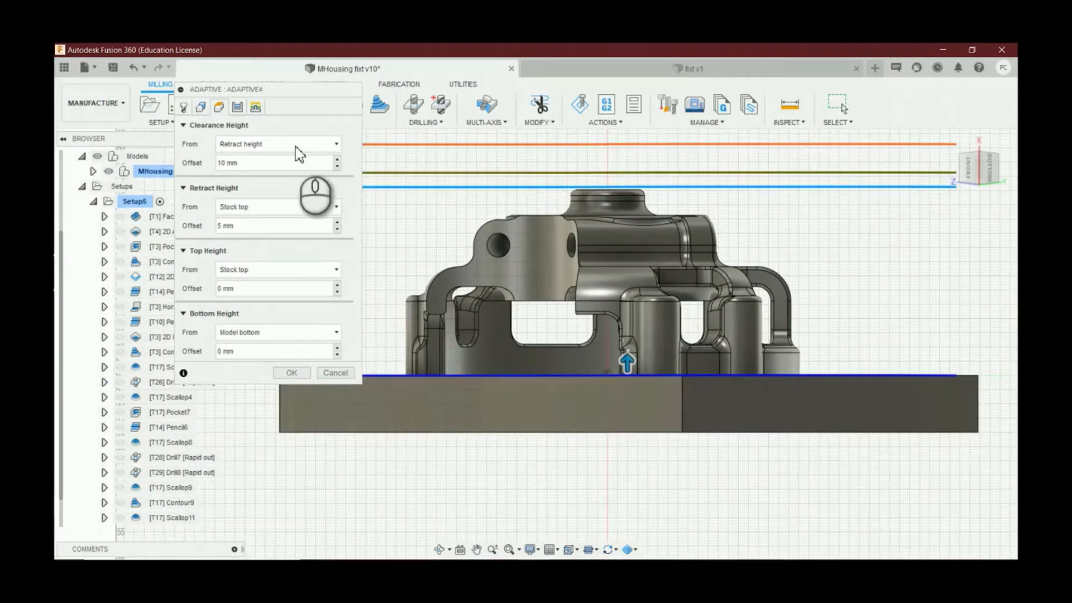
pyautogui.click(242, 109)
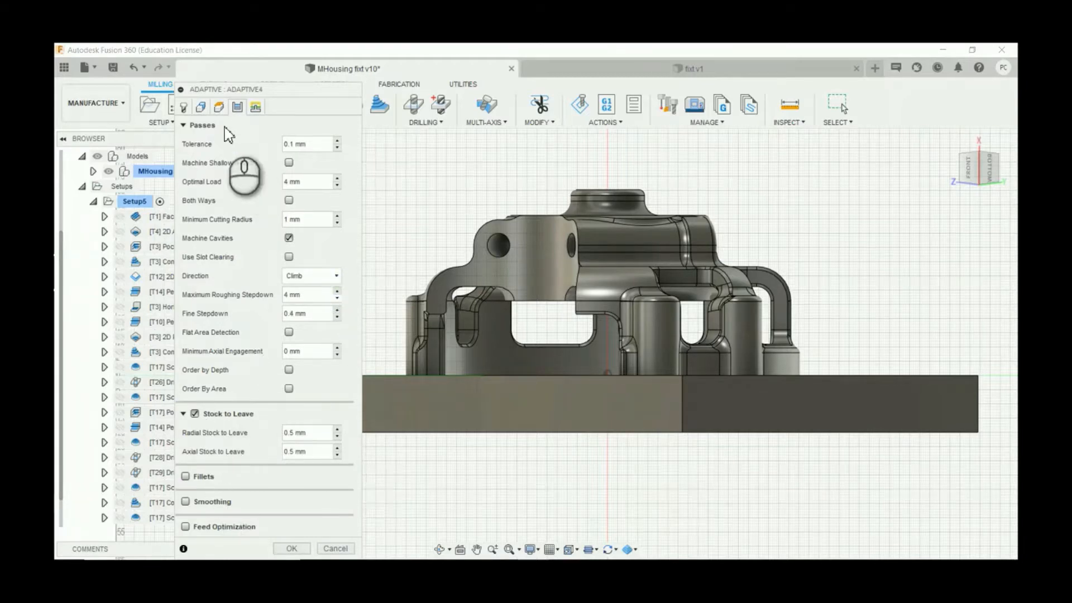
pyautogui.click(222, 108)
pyautogui.click(255, 107)
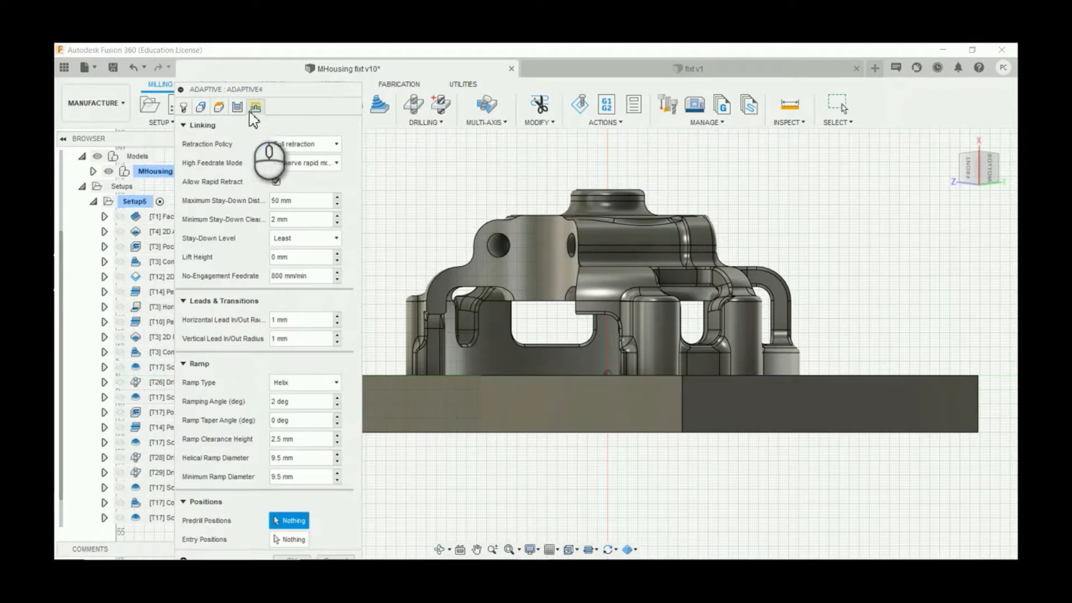
pyautogui.click(294, 557)
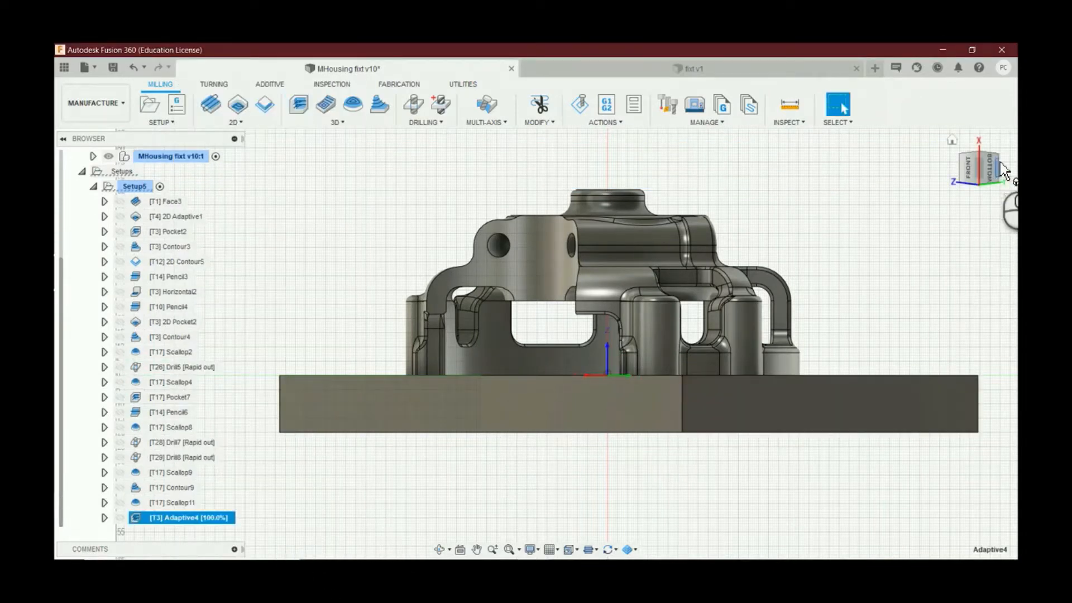
pyautogui.click(982, 168)
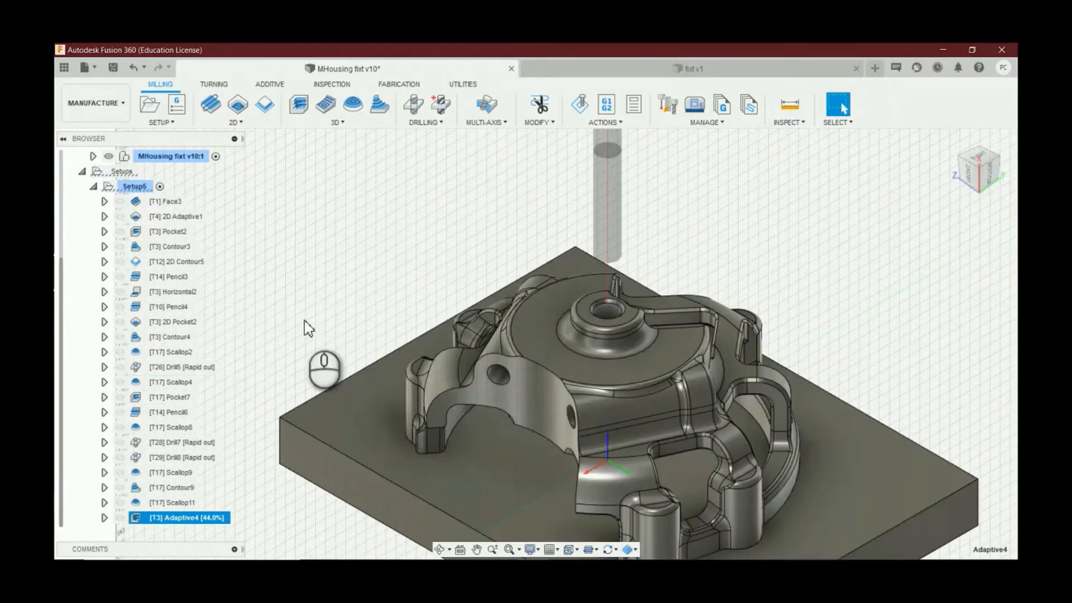
pyautogui.keyDown('shift'); pyautogui.moveTo(307, 328); pyautogui.dragTo(370, 208, button='middle'); pyautogui.keyUp('shift')
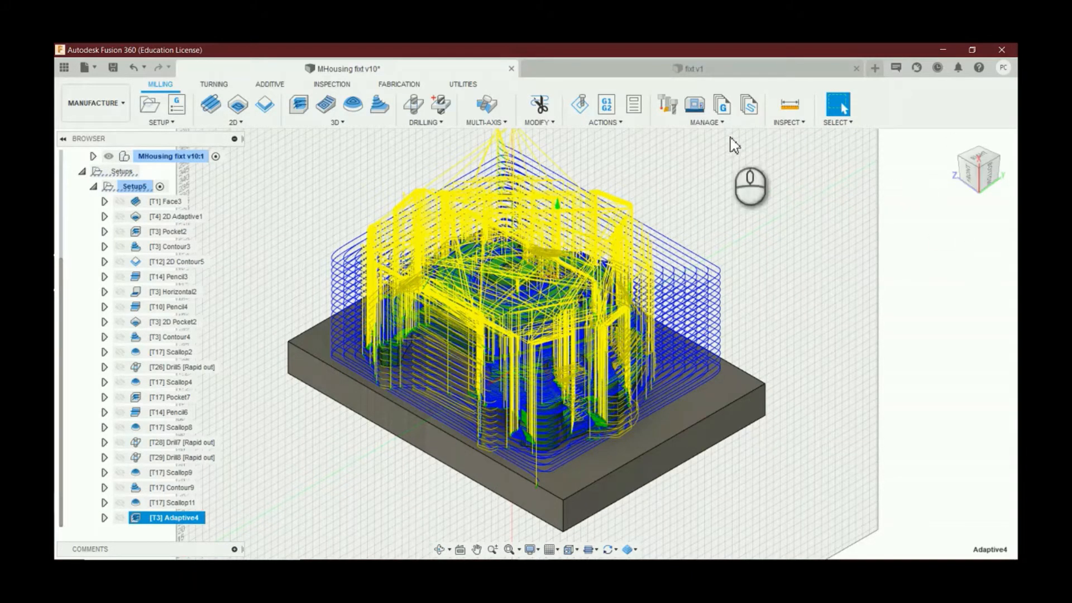
# Step: Simulate the adaptive toolpath with the stock displayed, at an increased playback speed
pyautogui.click(579, 105)
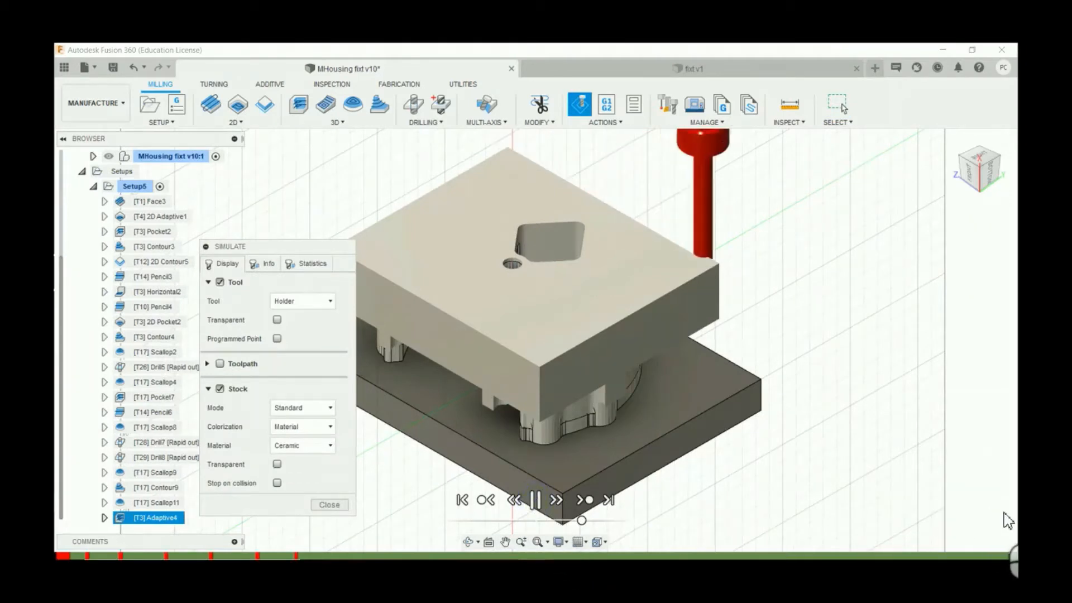
pyautogui.scroll(-2, 947, 407)
pyautogui.scroll(2, 674, 413)
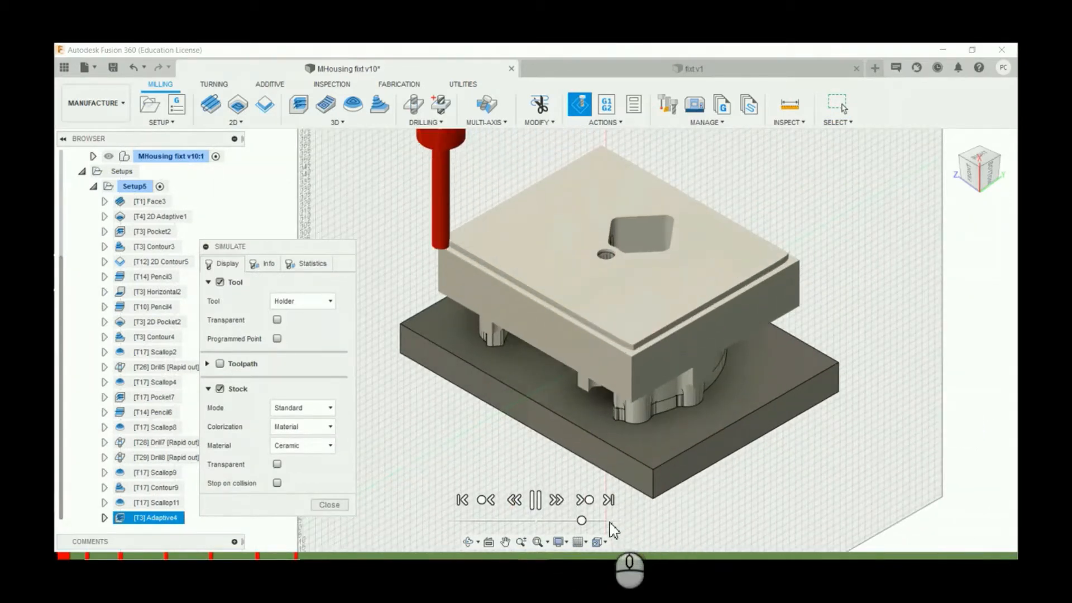
pyautogui.click(612, 520)
pyautogui.scroll(-2, 759, 515)
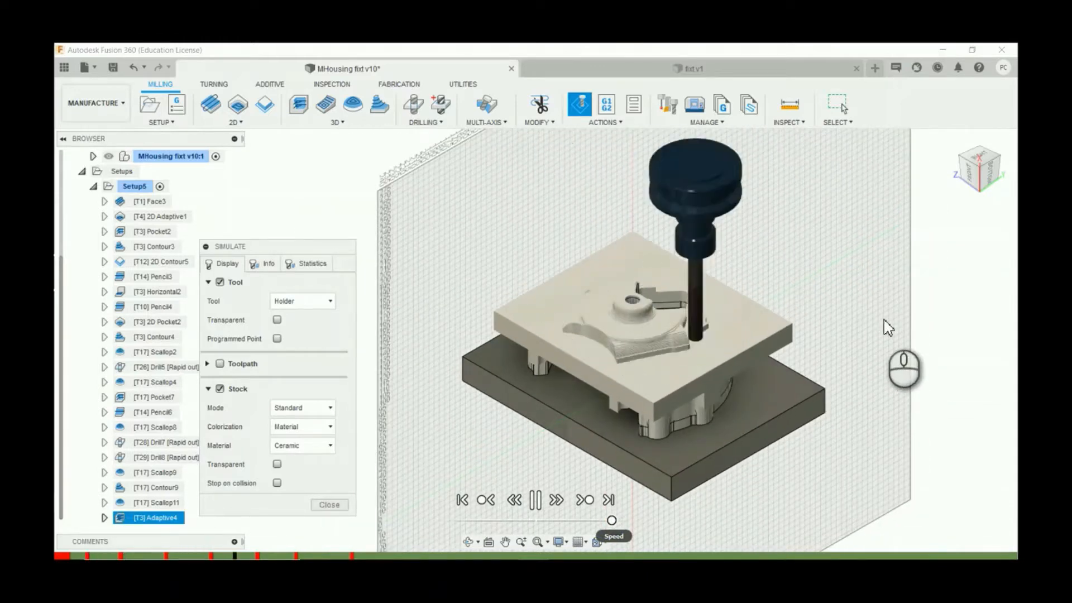
pyautogui.scroll(2, 727, 306)
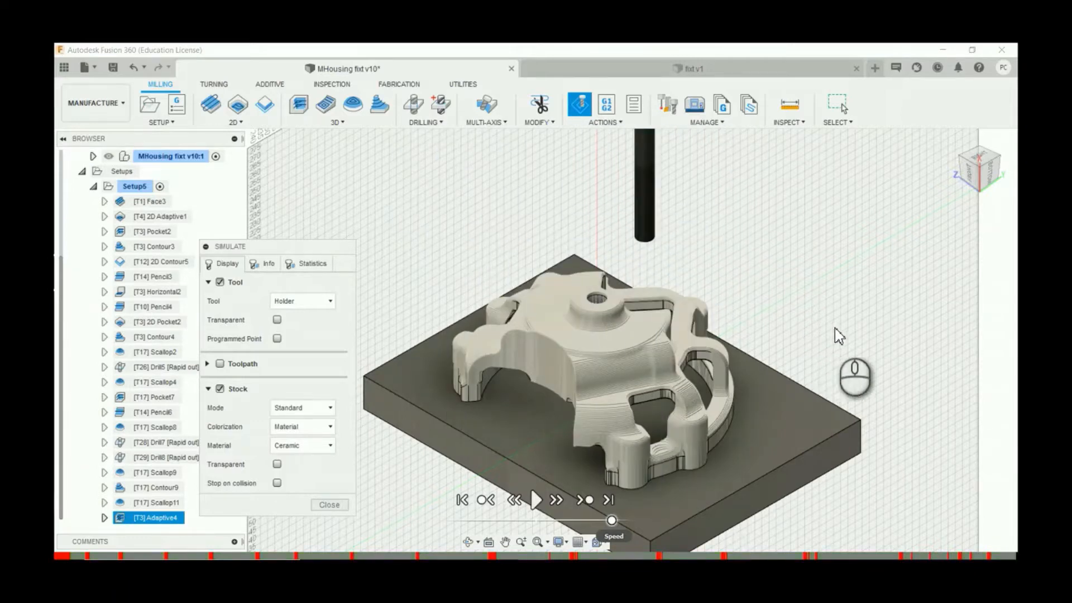
# Step: Inspect two of the collisions marked on the simulation timeline from several angles, and close the simulation
pyautogui.click(296, 555)
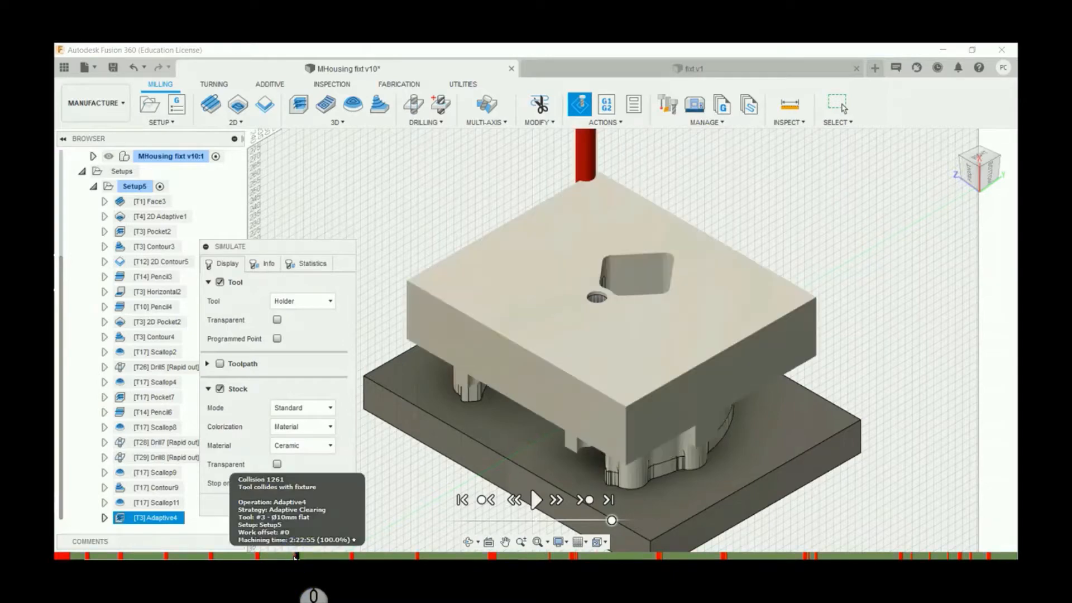
pyautogui.click(419, 555)
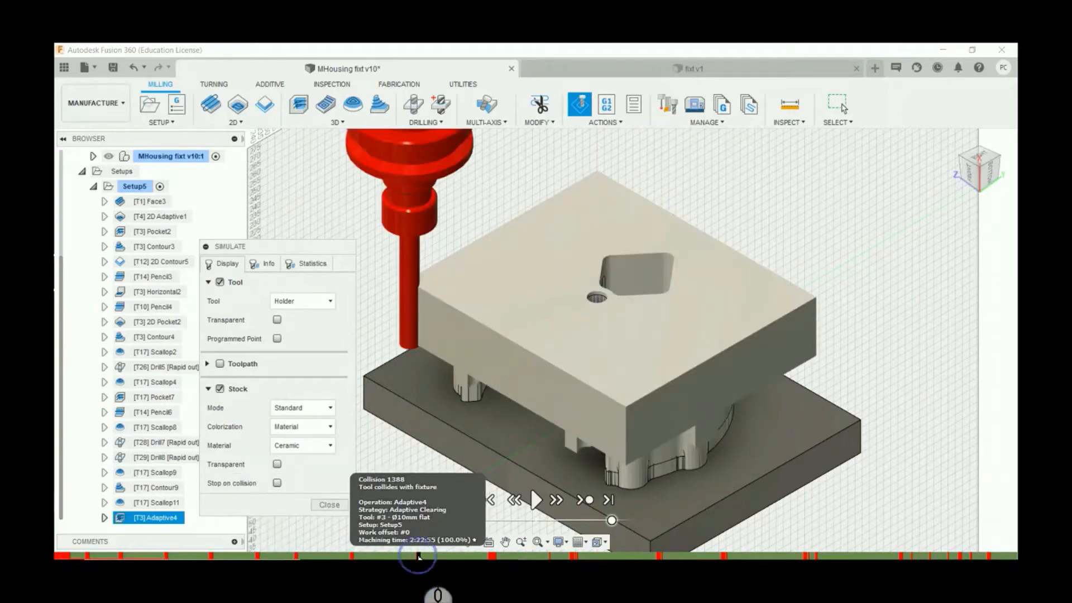
pyautogui.moveTo(982, 163); pyautogui.dragTo(1062, 147)
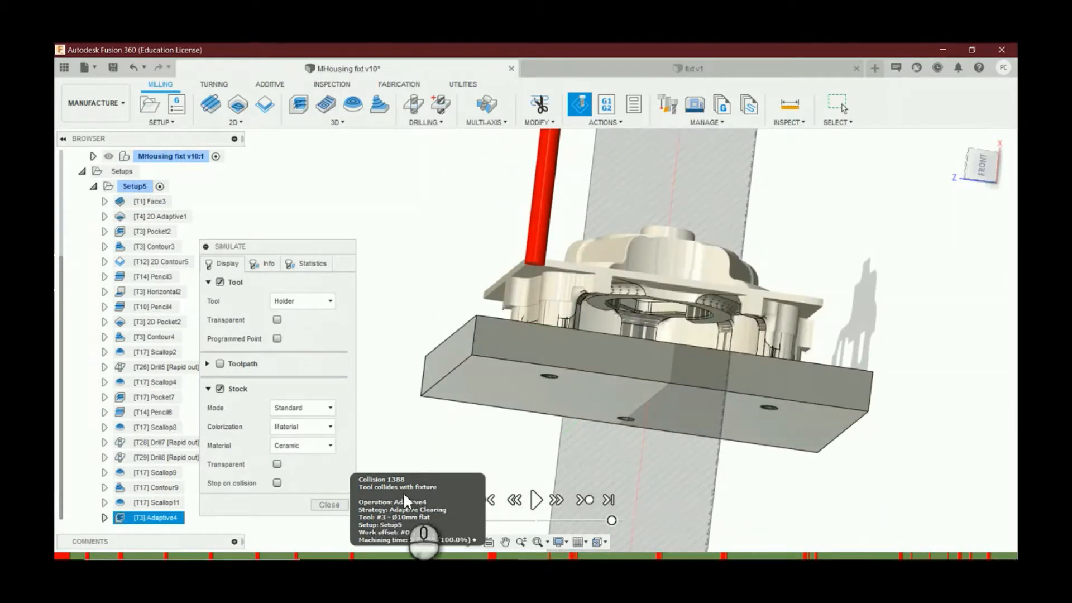
pyautogui.scroll(-3, 820, 369)
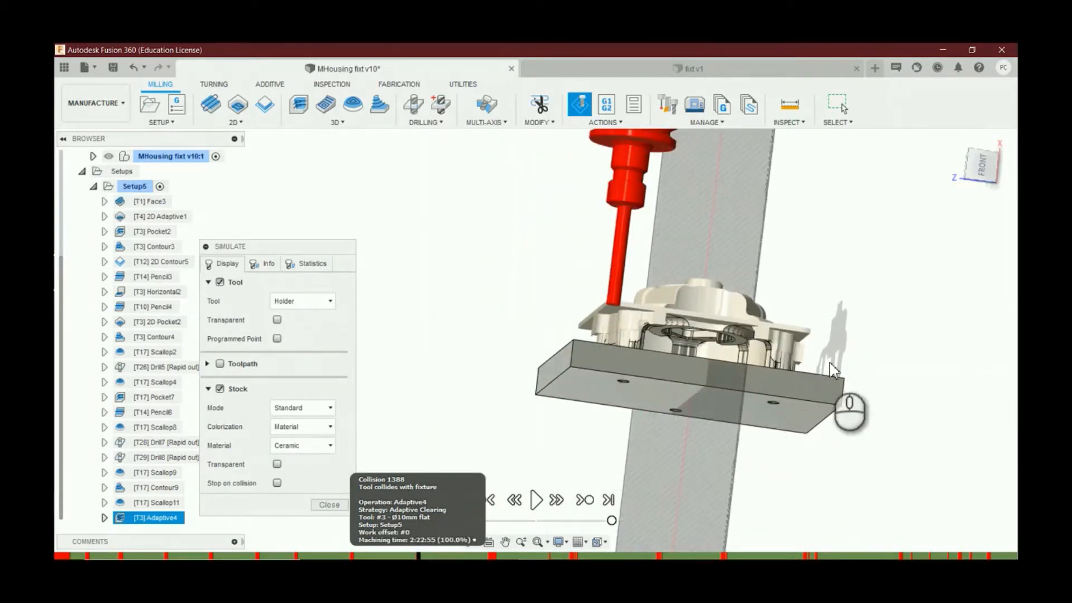
pyautogui.moveTo(988, 172)
pyautogui.mouseDown()
pyautogui.moveTo(956, 185)
pyautogui.moveTo(968, 199)
pyautogui.moveTo(995, 144)
pyautogui.moveTo(969, 109)
pyautogui.moveTo(978, 185)
pyautogui.mouseUp()
pyautogui.scroll(-2, 712, 418)
pyautogui.scroll(3, 664, 377)
pyautogui.click(329, 504)
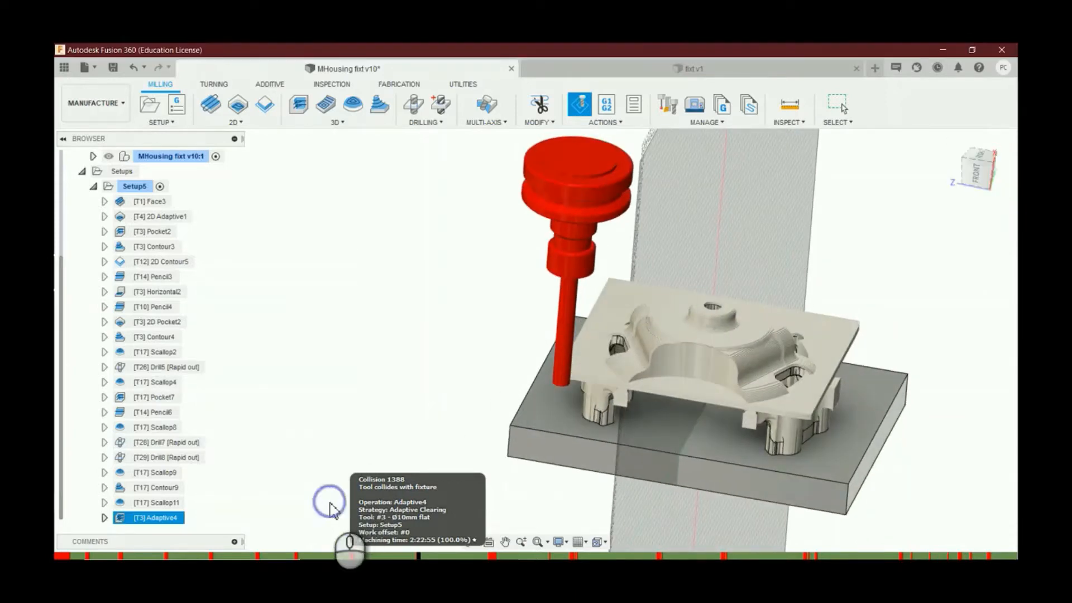
pyautogui.click(363, 333)
# Step: Start a 3D Pencil operation in Setup5 for the housing
pyautogui.scroll(-2, 281, 411)
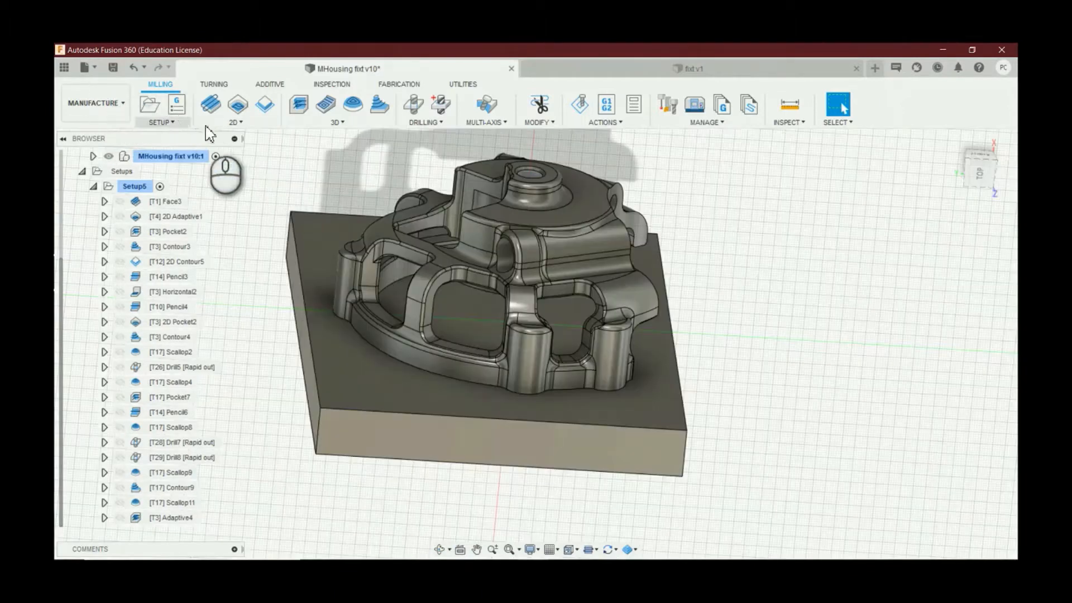
pyautogui.click(299, 125)
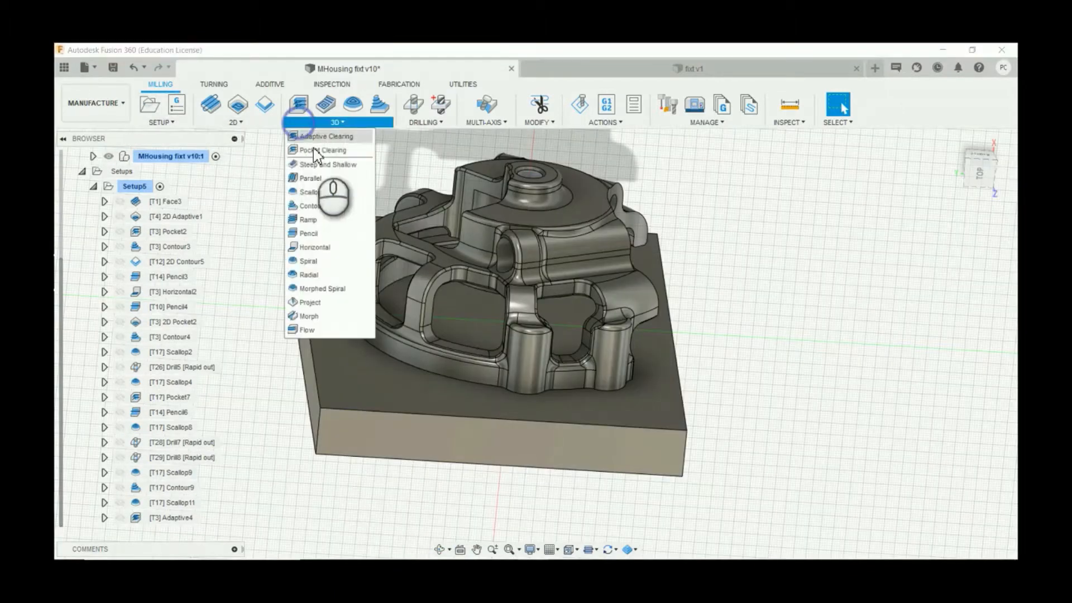
pyautogui.click(314, 234)
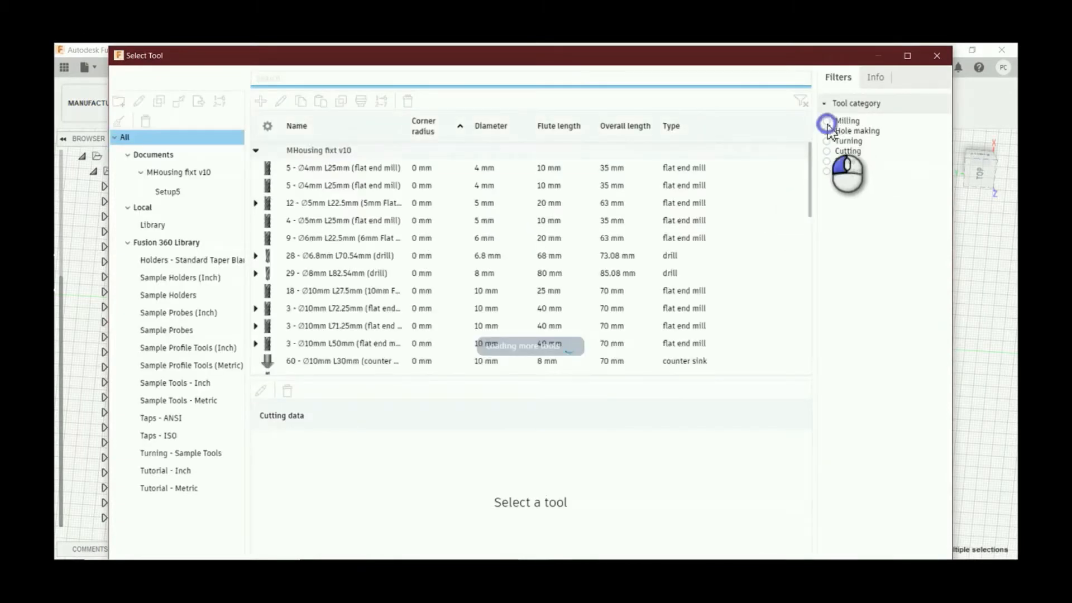
# Step: Filter the tool library to milling ball end mills and assign tool 20, the Ø10 mm L50 mm ball end mill from Tutorial - Metric
pyautogui.click(827, 122)
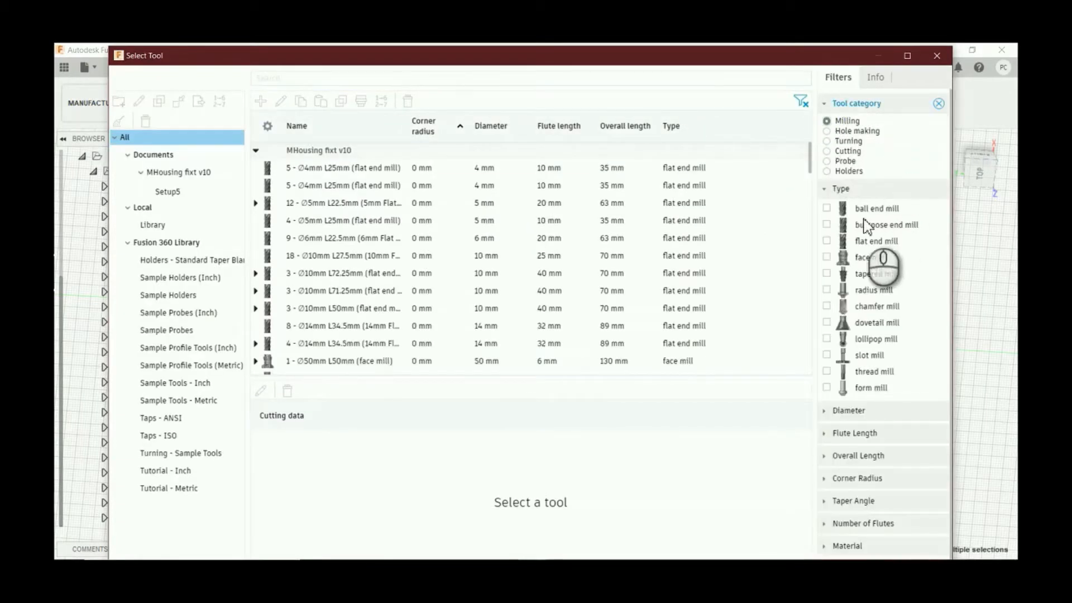
pyautogui.click(827, 208)
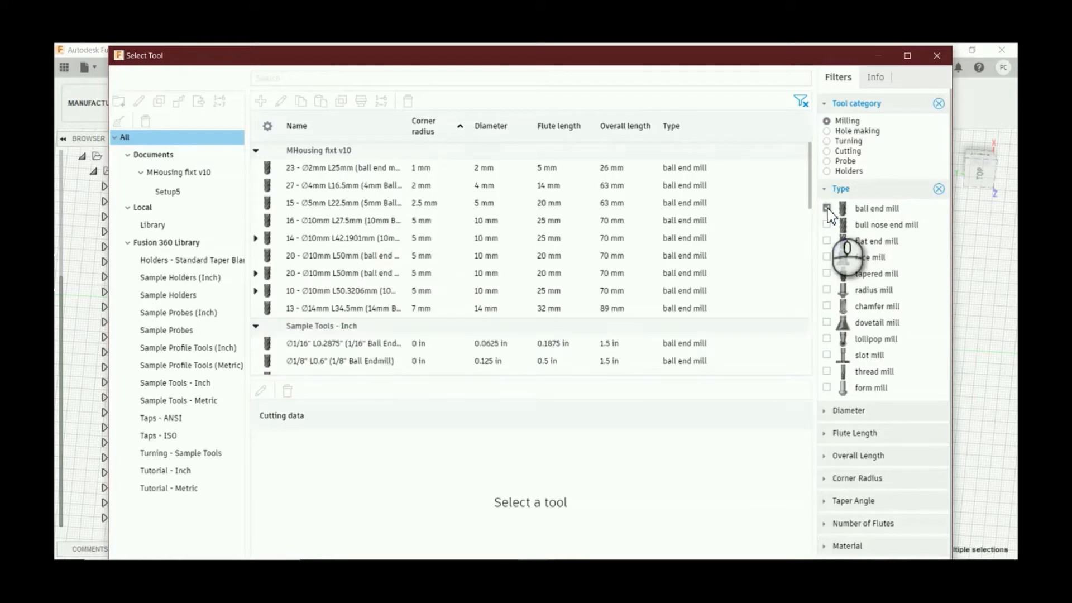
pyautogui.scroll(-5, 567, 303)
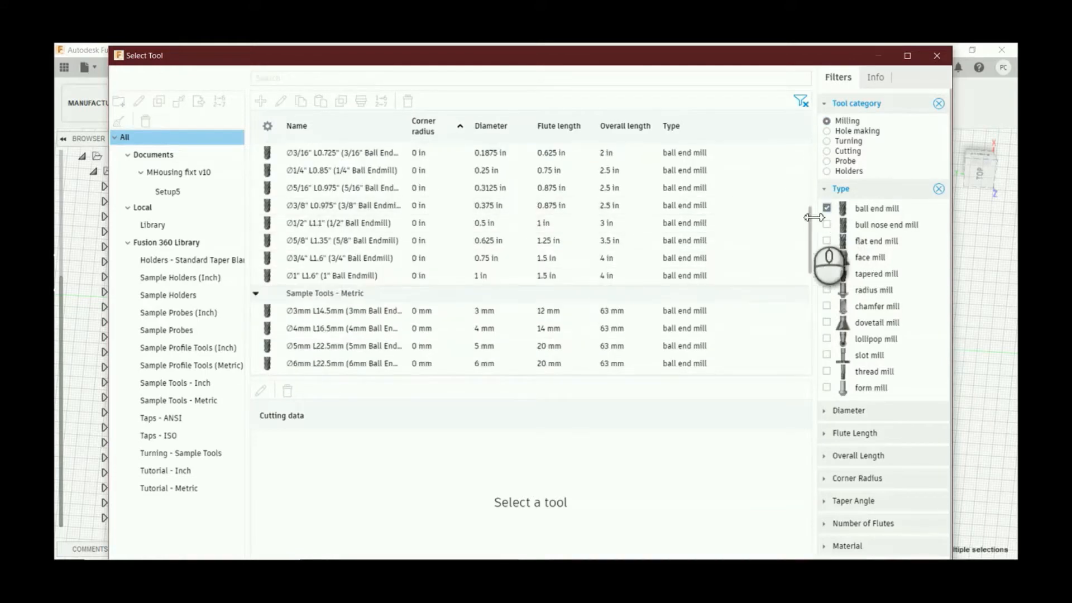
pyautogui.click(803, 354)
pyautogui.click(803, 357)
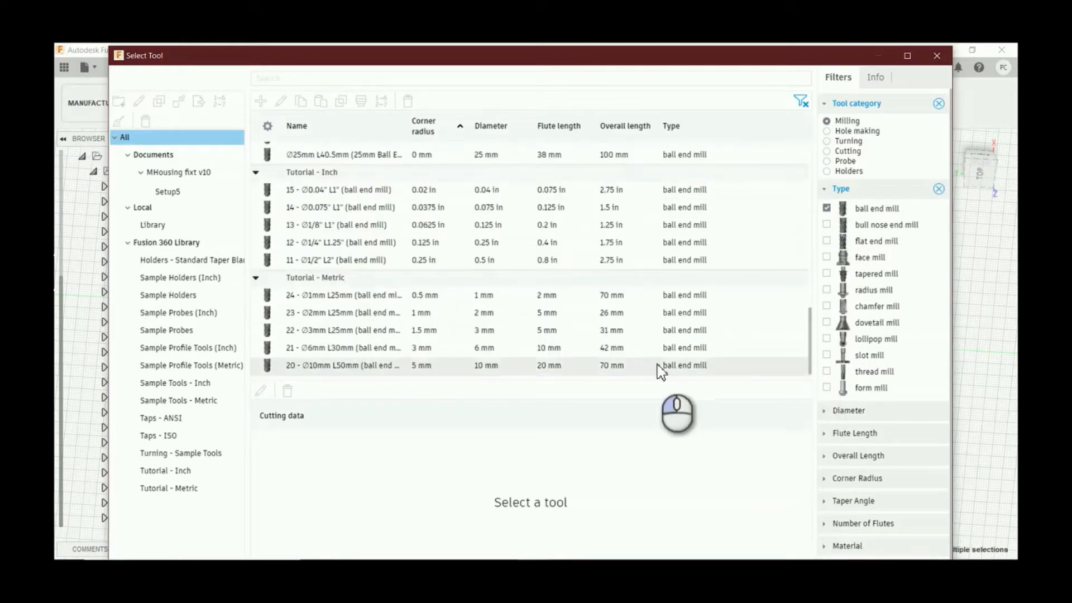
pyautogui.click(488, 365)
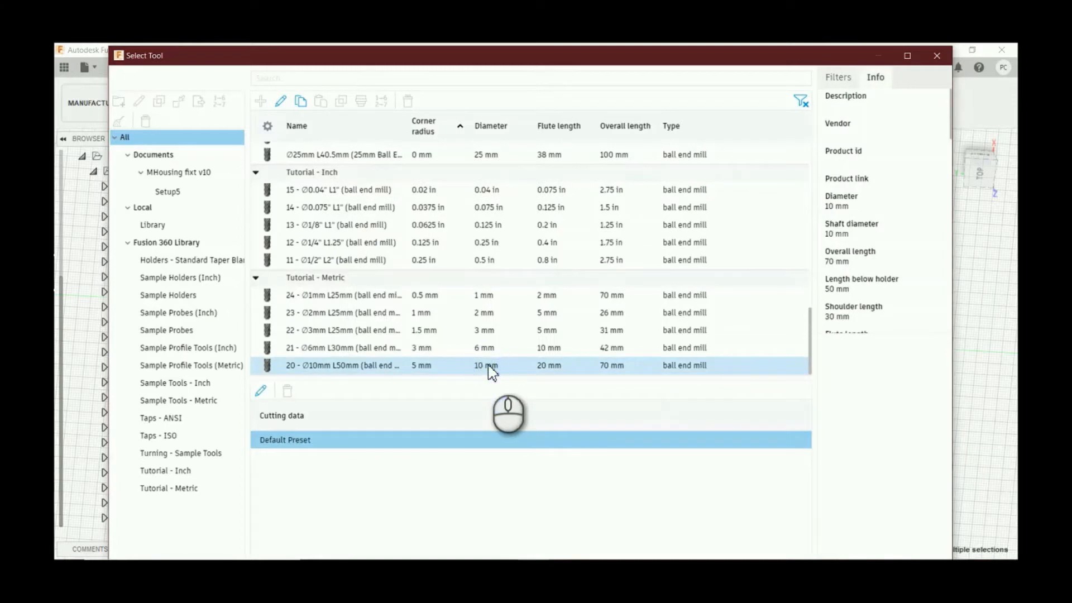
pyautogui.doubleClick(490, 366)
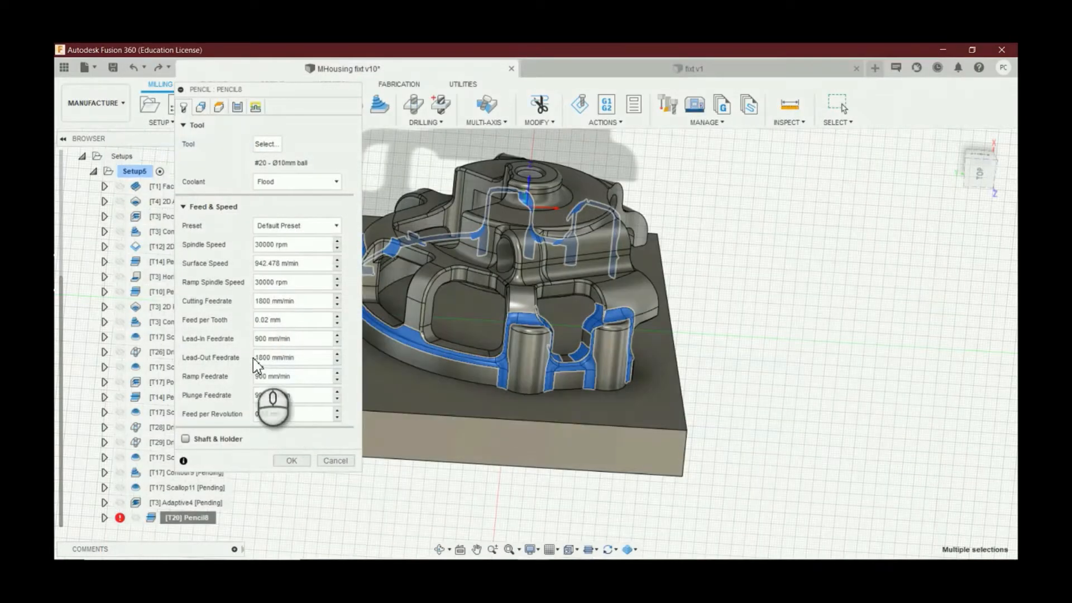
# Step: Review the pencil operation's geometry settings, including the available machining boundary and rest machining adjustment options
pyautogui.click(200, 106)
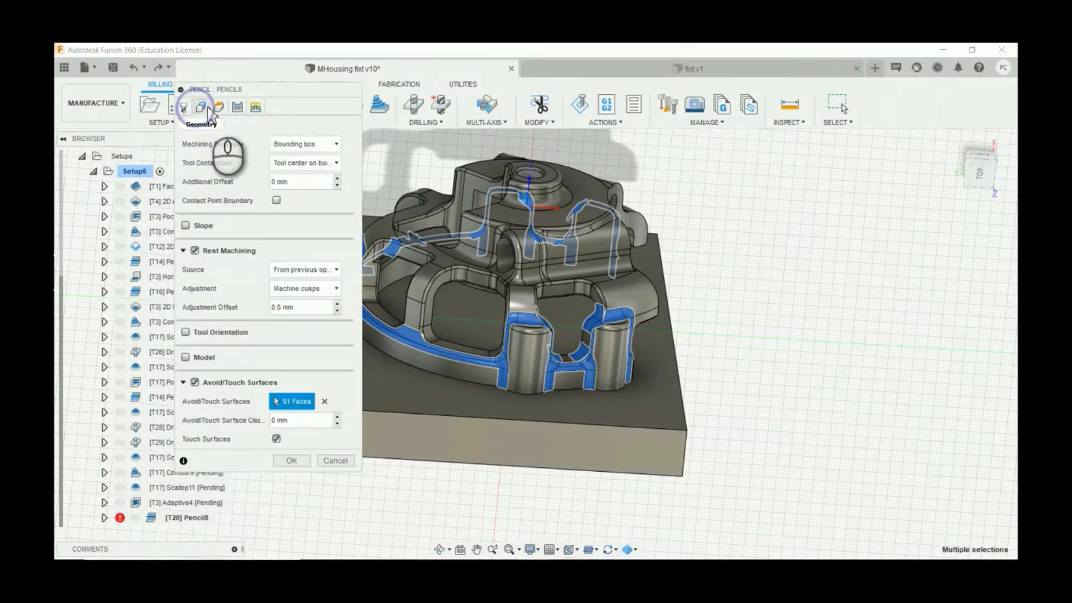
pyautogui.click(333, 145)
pyautogui.click(324, 144)
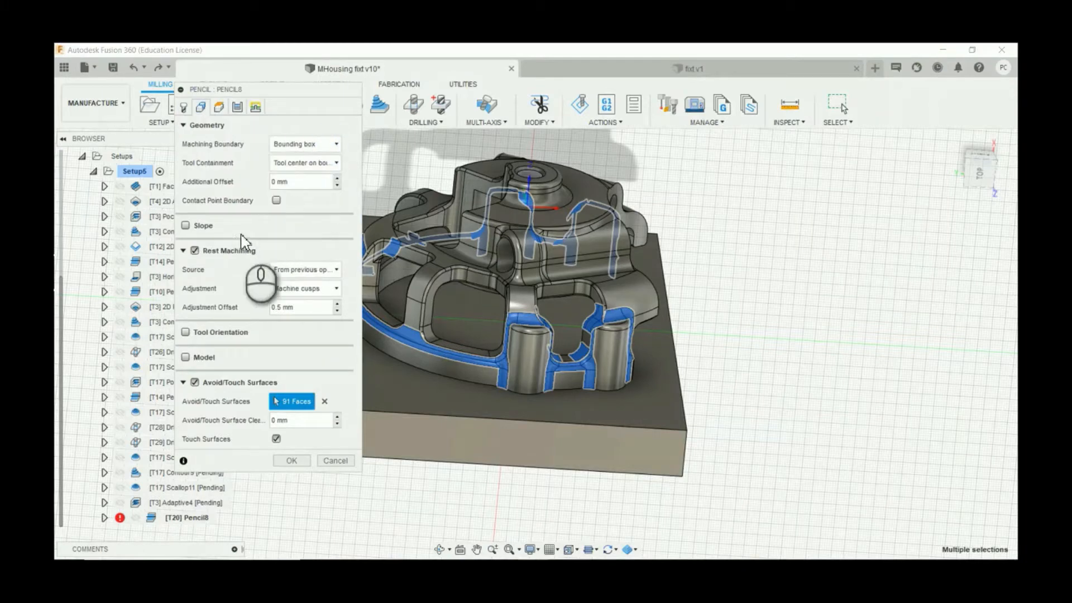
pyautogui.click(309, 288)
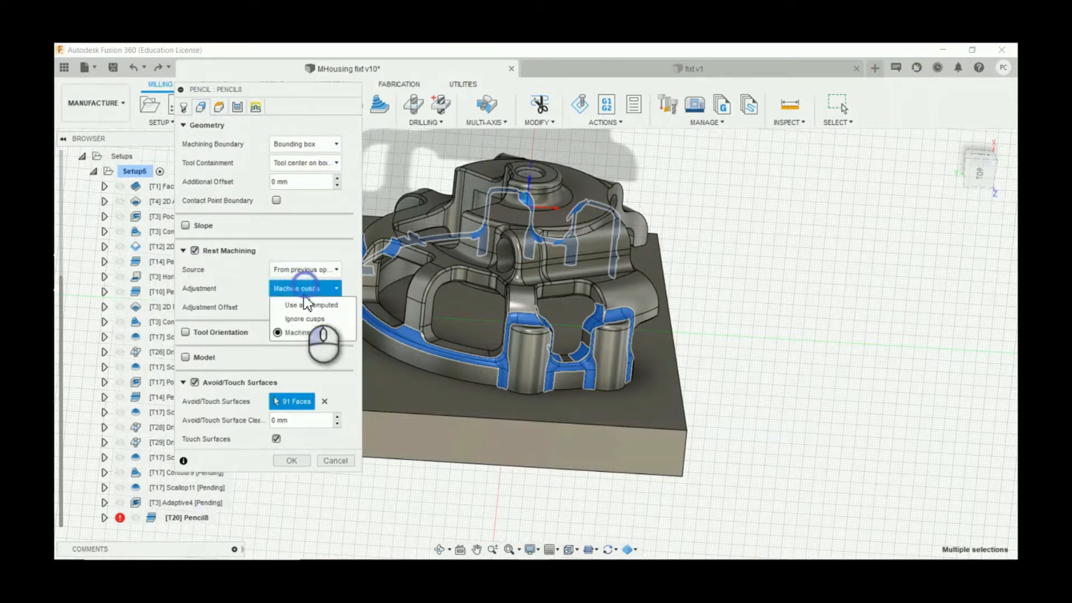
pyautogui.click(303, 289)
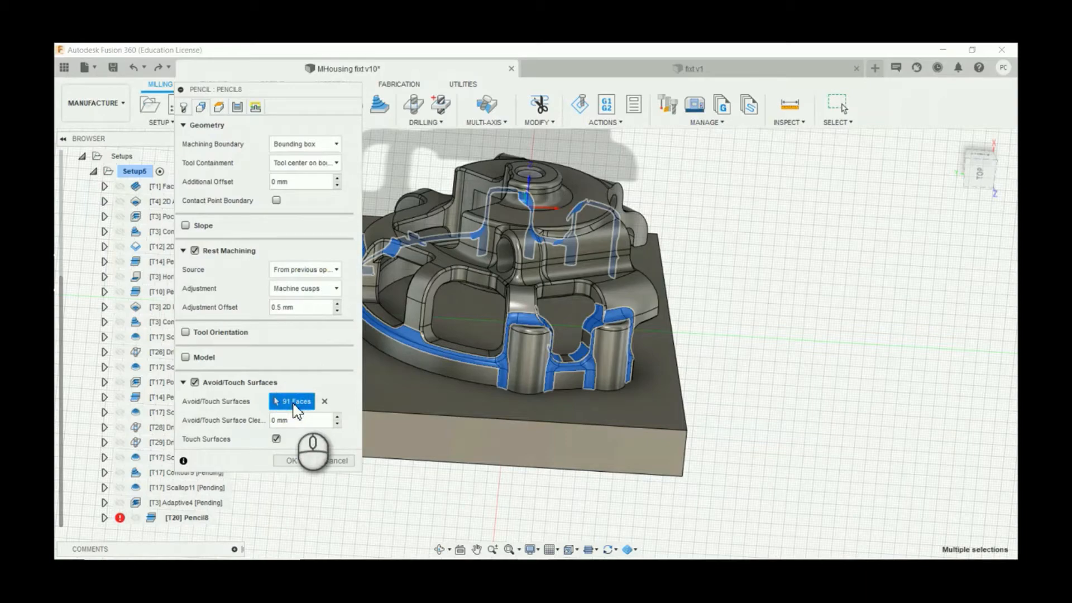
# Step: Examine the touch surfaces already selected around the housing's base rim, posts and window openings from several angles
pyautogui.moveTo(979, 167); pyautogui.dragTo(949, 195)
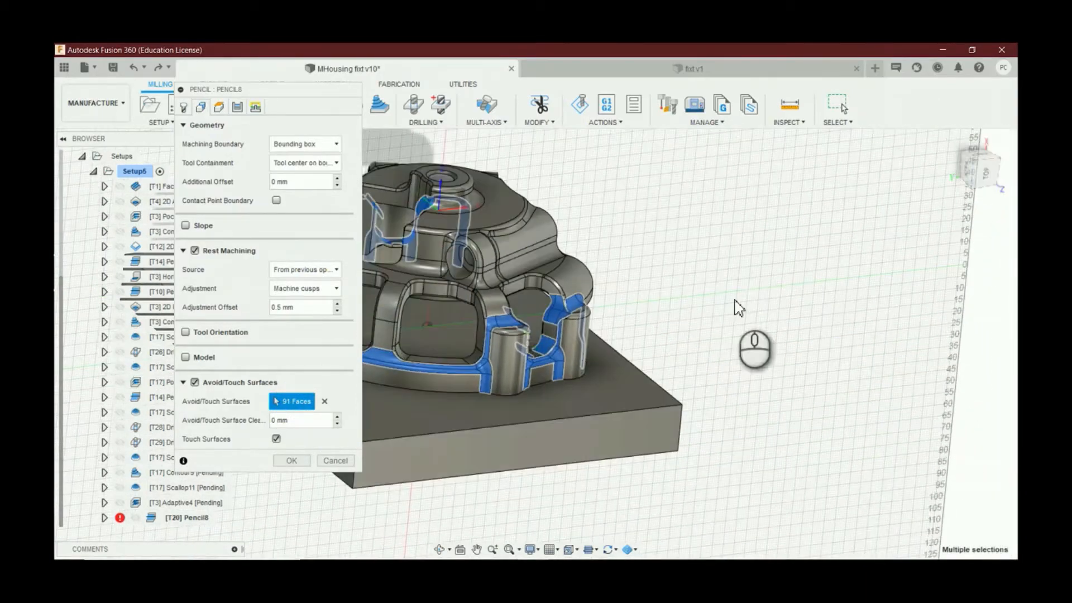
pyautogui.scroll(3, 674, 321)
pyautogui.scroll(-5, 639, 313)
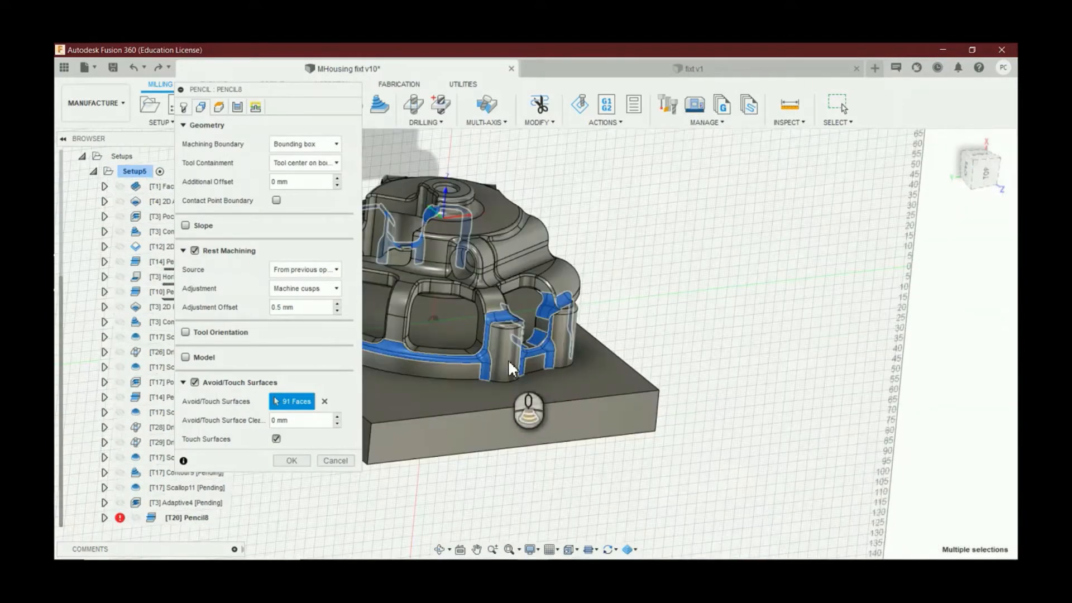
pyautogui.scroll(5, 449, 366)
pyautogui.scroll(4, 450, 366)
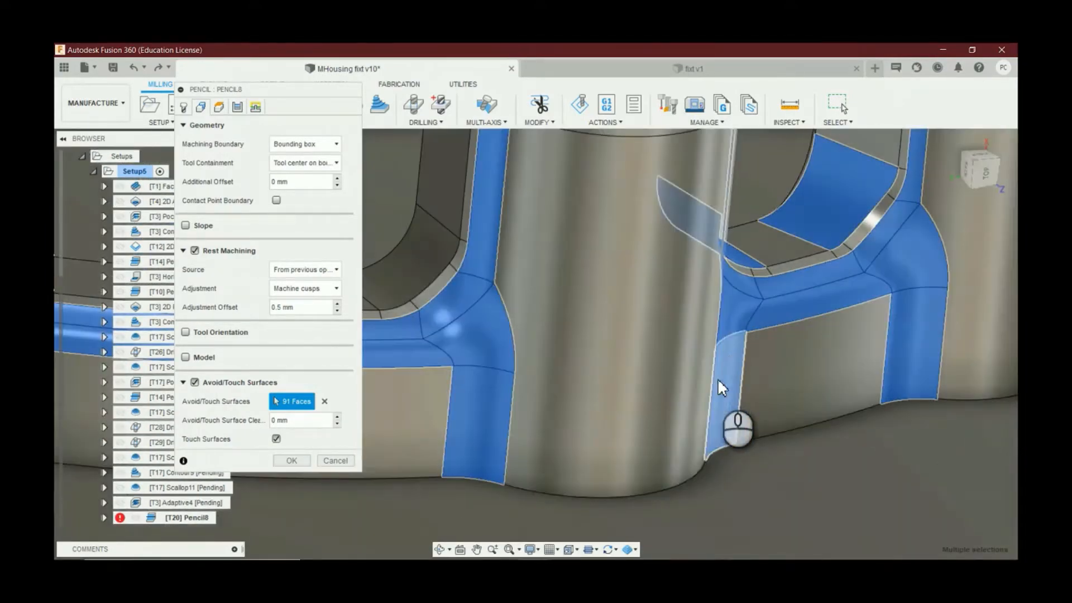
pyautogui.scroll(-8, 760, 391)
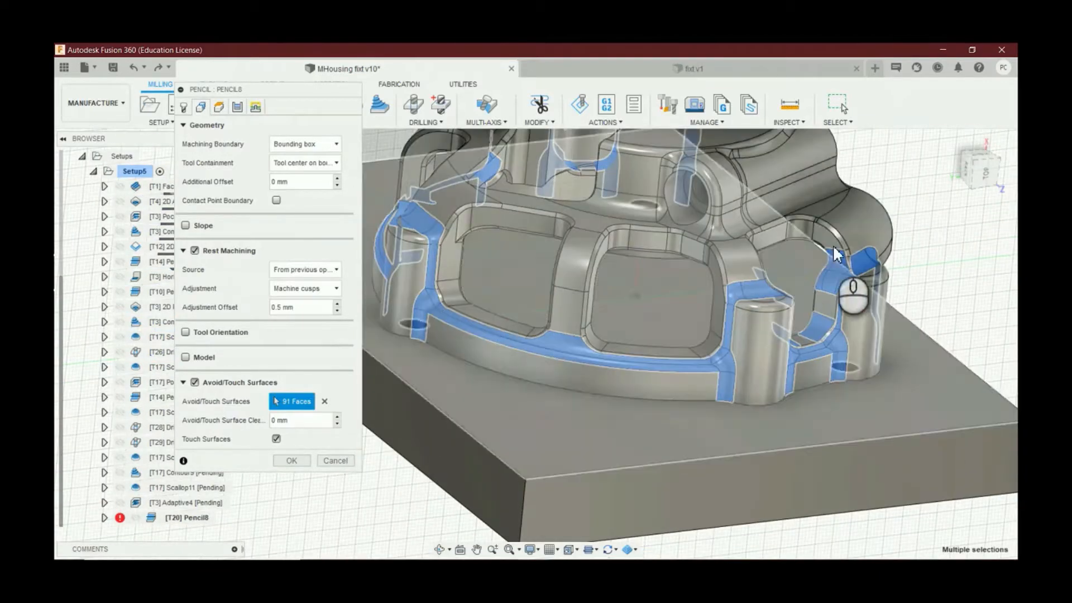
pyautogui.keyDown('shift'); pyautogui.moveTo(970, 172); pyautogui.dragTo(893, 352, button='middle'); pyautogui.keyUp('shift')
pyautogui.scroll(5, 671, 255)
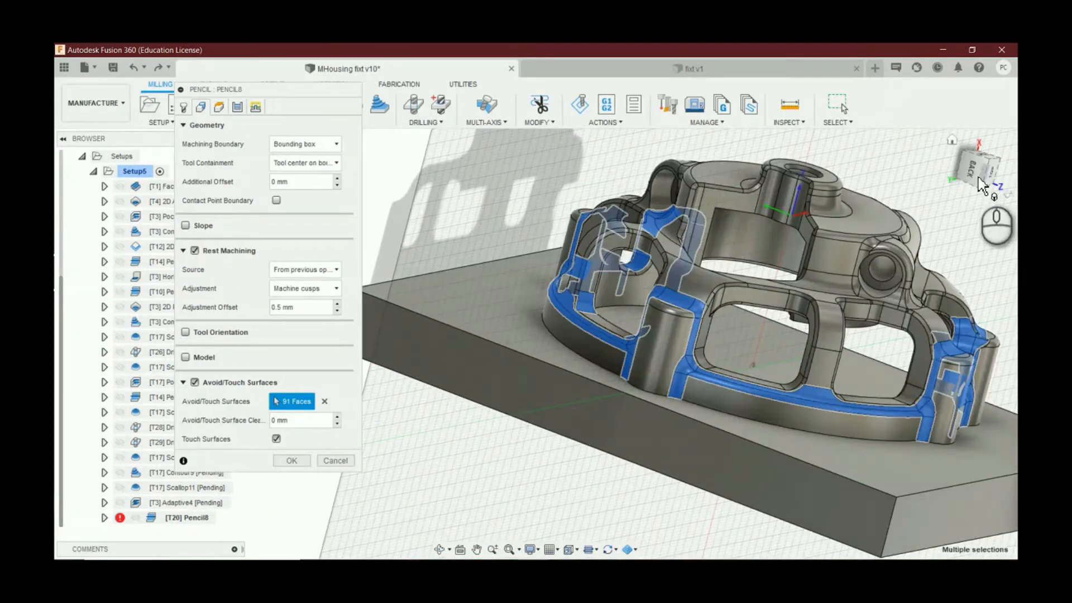
pyautogui.keyDown('shift'); pyautogui.moveTo(982, 190); pyautogui.dragTo(889, 229, button='middle'); pyautogui.keyUp('shift')
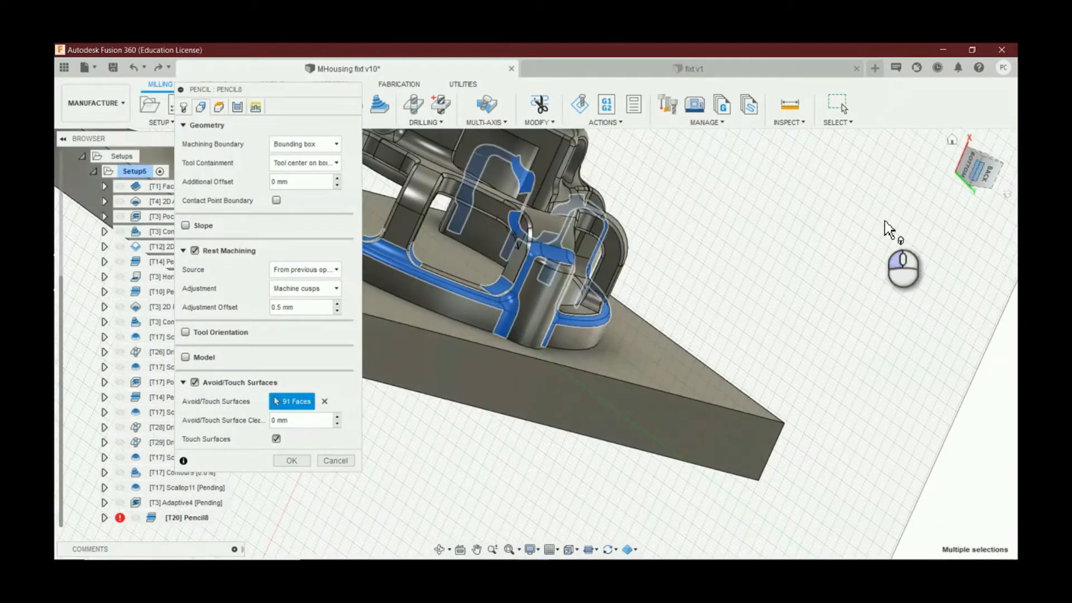
pyautogui.scroll(-4, 859, 316)
pyautogui.scroll(6, 544, 211)
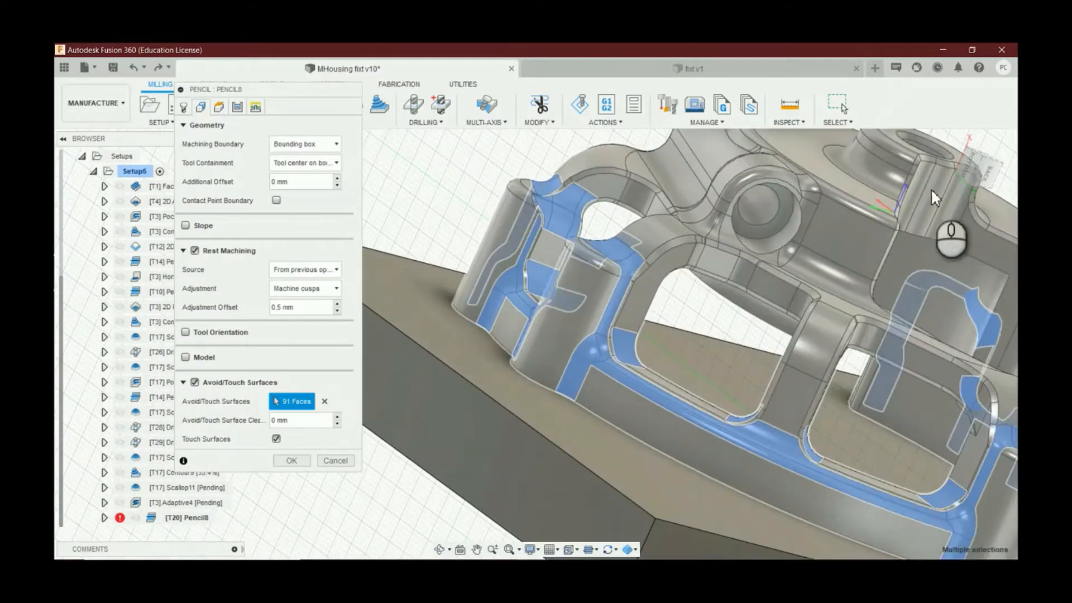
pyautogui.keyDown('shift'); pyautogui.moveTo(935, 198); pyautogui.dragTo(1009, 179, button='middle'); pyautogui.keyUp('shift')
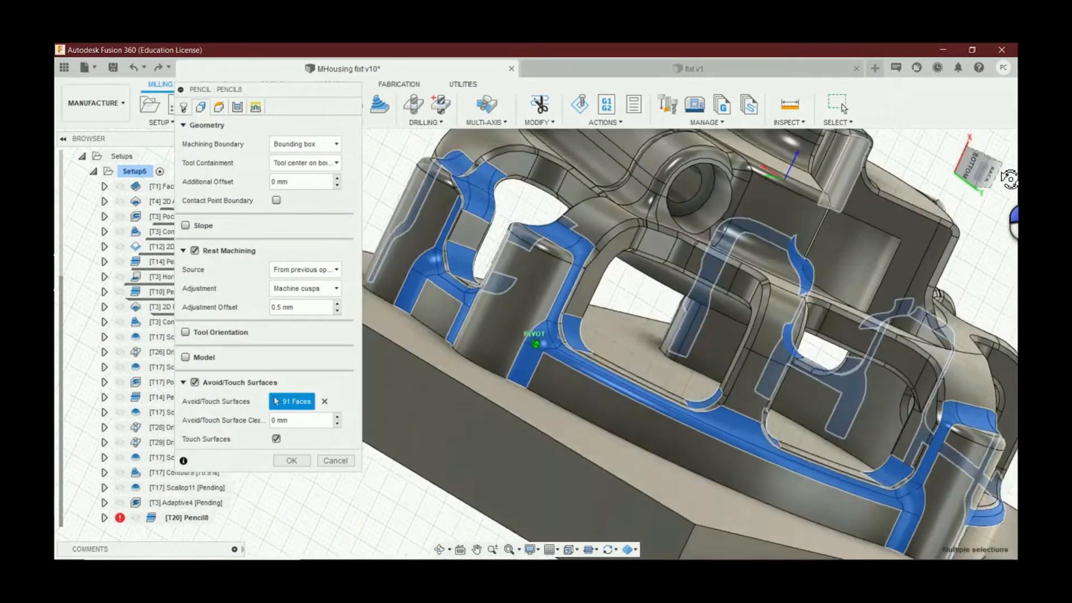
pyautogui.scroll(-8, 600, 418)
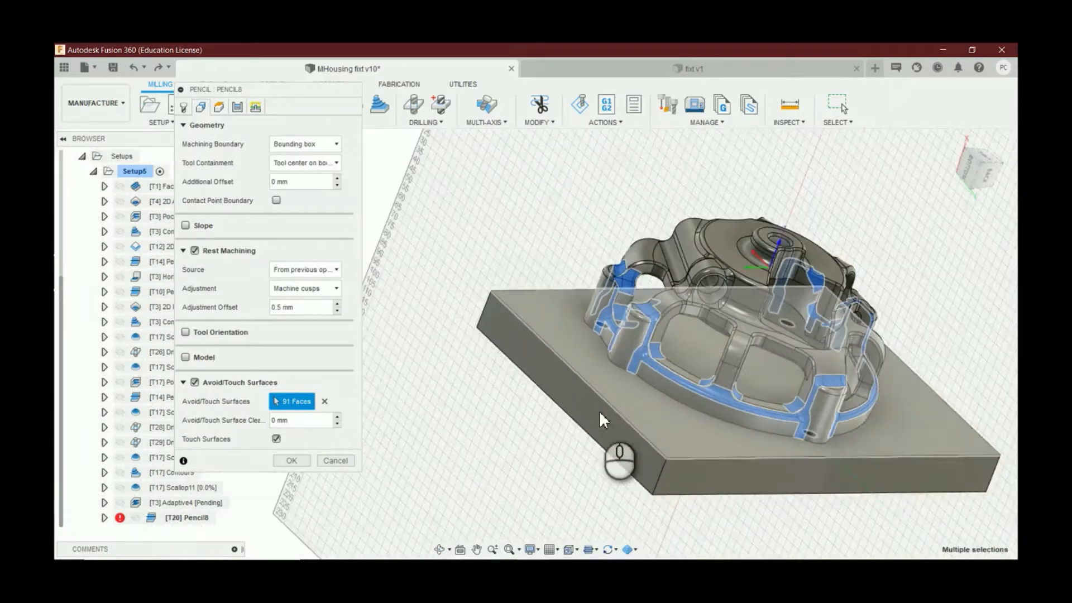
pyautogui.scroll(8, 658, 303)
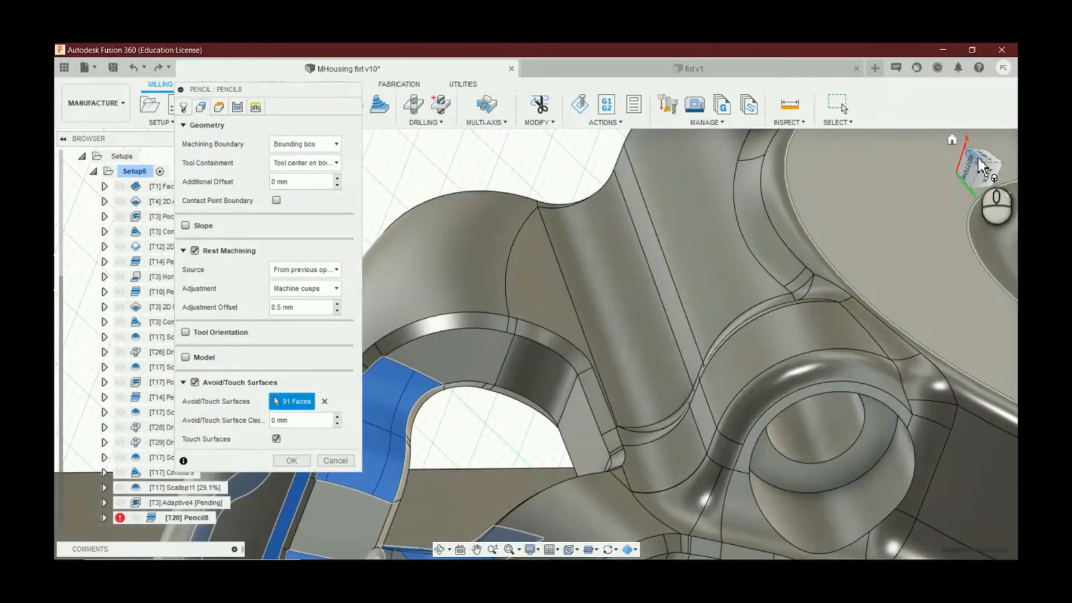
# Step: Add the arm face beside the outer posts and the sloped fillet faces running down to the side port to the touch surfaces
pyautogui.click(978, 163)
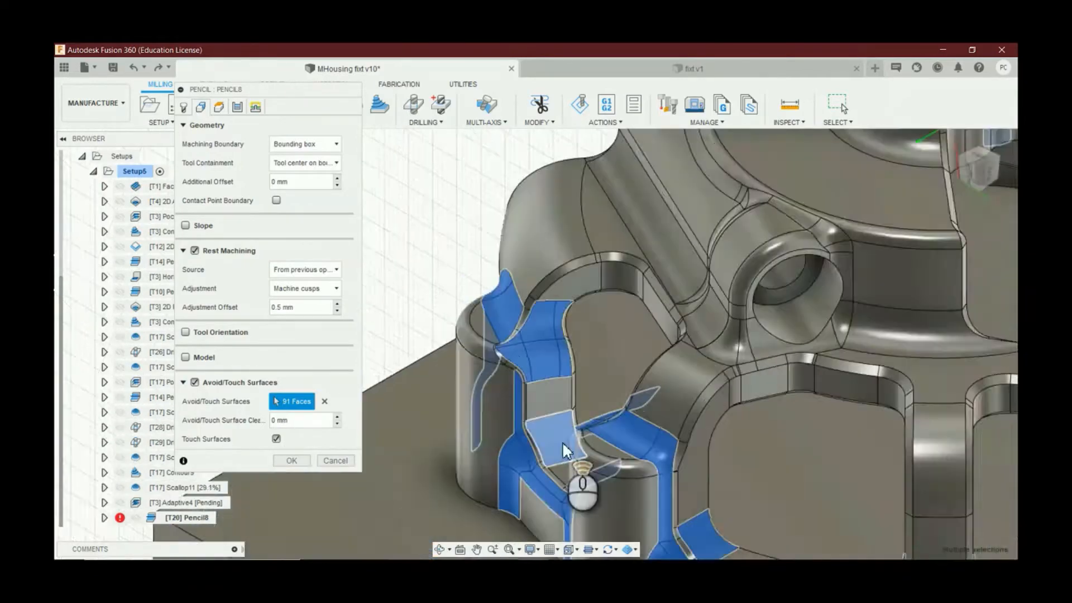
pyautogui.scroll(-3, 562, 443)
pyautogui.click(553, 320)
pyautogui.click(614, 313)
pyautogui.scroll(6, 642, 357)
pyautogui.click(690, 391)
pyautogui.scroll(-2, 669, 363)
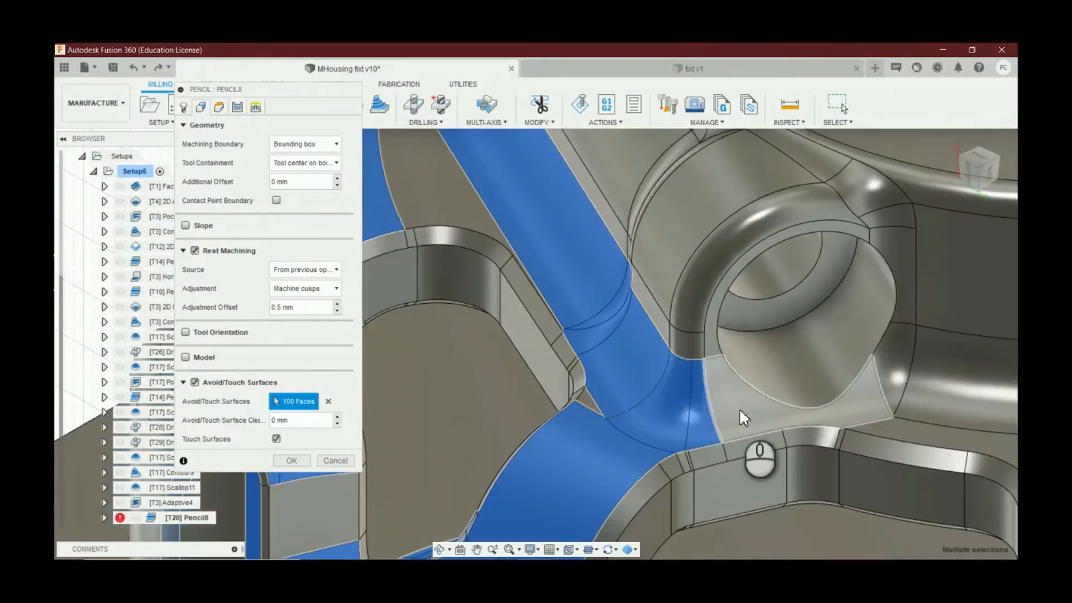
pyautogui.click(739, 408)
pyautogui.scroll(-4, 757, 337)
# Step: Add the fillets around the side port and along the foot of the adjoining curved wall to the touch surfaces
pyautogui.click(972, 170)
pyautogui.scroll(6, 720, 334)
pyautogui.click(981, 167)
pyautogui.scroll(4, 642, 357)
pyautogui.click(636, 413)
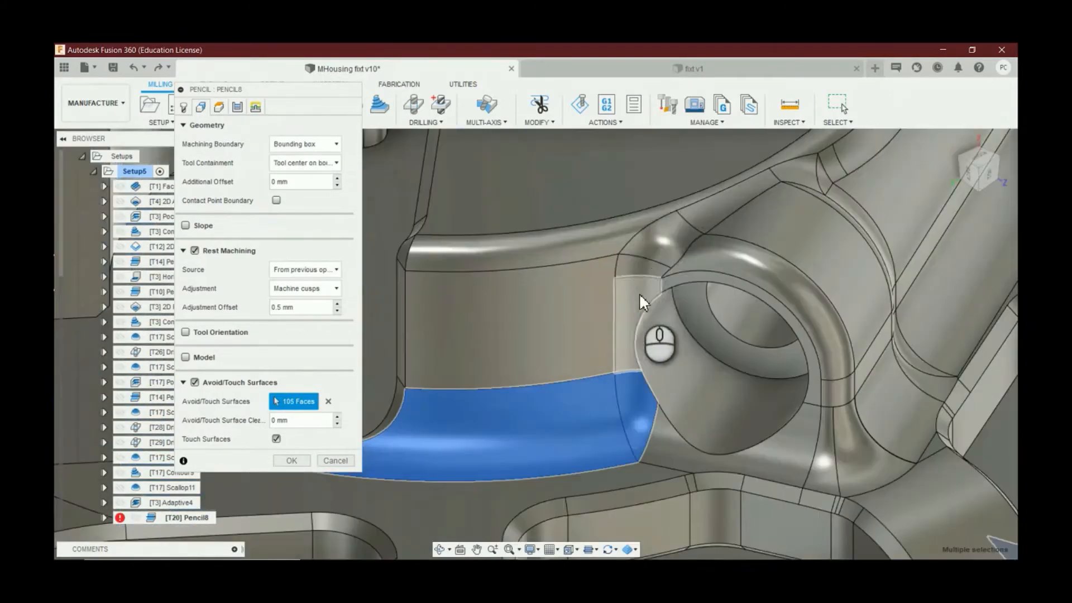
pyautogui.click(640, 296)
pyautogui.click(662, 243)
pyautogui.click(665, 449)
pyautogui.scroll(-3, 665, 447)
pyautogui.scroll(4, 715, 394)
pyautogui.click(720, 379)
pyautogui.click(646, 416)
pyautogui.scroll(-5, 646, 416)
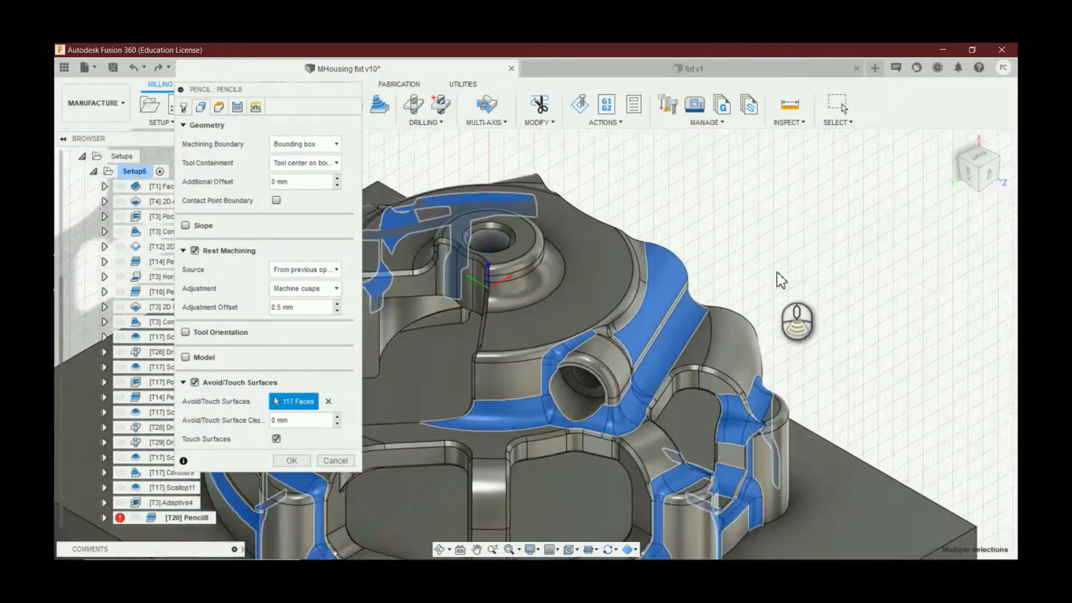
# Step: Add the central boss's base fillet, the rib between the windows and the flat web beside the large pocket to the touch surfaces
pyautogui.scroll(3, 650, 321)
pyautogui.click(463, 267)
pyautogui.click(674, 346)
pyautogui.scroll(-4, 725, 360)
pyautogui.click(739, 365)
pyautogui.scroll(1, 614, 401)
pyautogui.click(527, 467)
pyautogui.scroll(3, 580, 413)
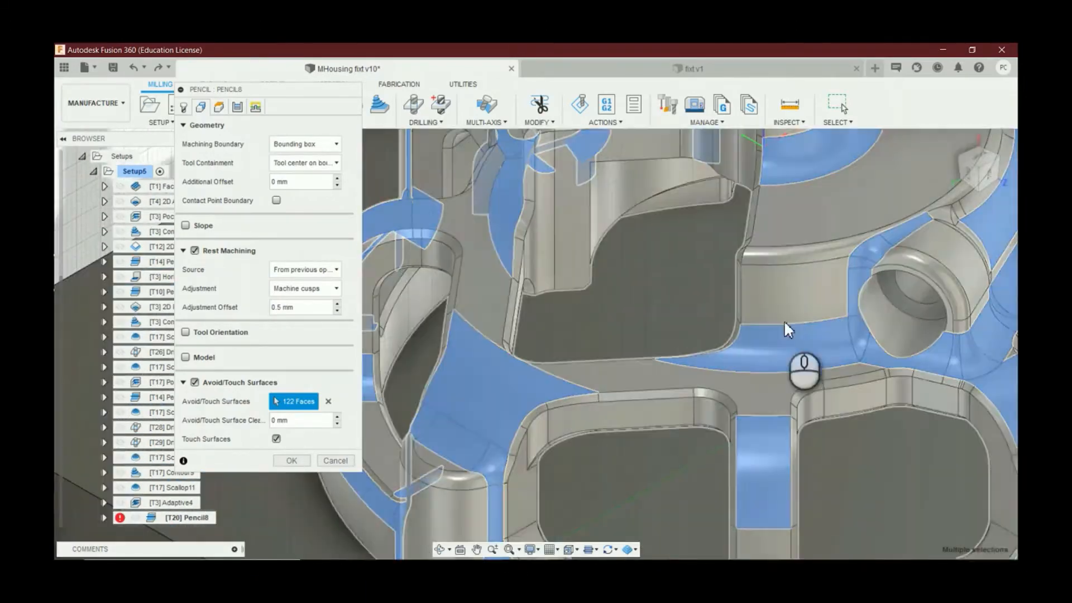
# Step: Add the remaining window rib faces and the sloped wall beside the side port to the touch surfaces, and generate the pencil toolpath
pyautogui.scroll(-4, 784, 322)
pyautogui.click(967, 175)
pyautogui.scroll(3, 642, 489)
pyautogui.click(725, 493)
pyautogui.scroll(-2, 641, 452)
pyautogui.click(559, 411)
pyautogui.scroll(-3, 559, 411)
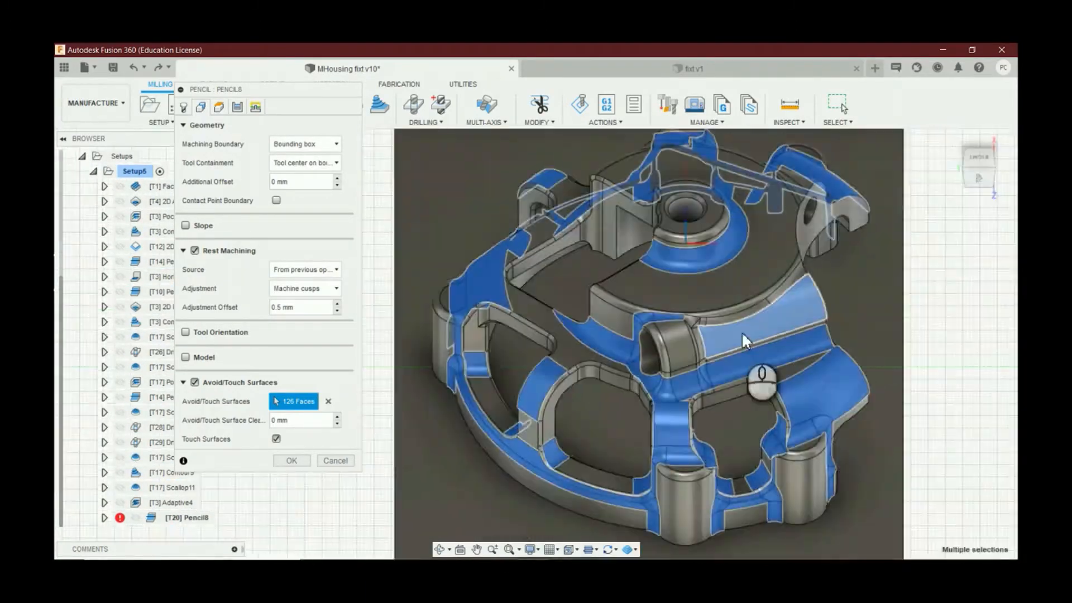
pyautogui.click(743, 335)
pyautogui.click(990, 177)
pyautogui.scroll(-3, 664, 447)
pyautogui.scroll(3, 721, 375)
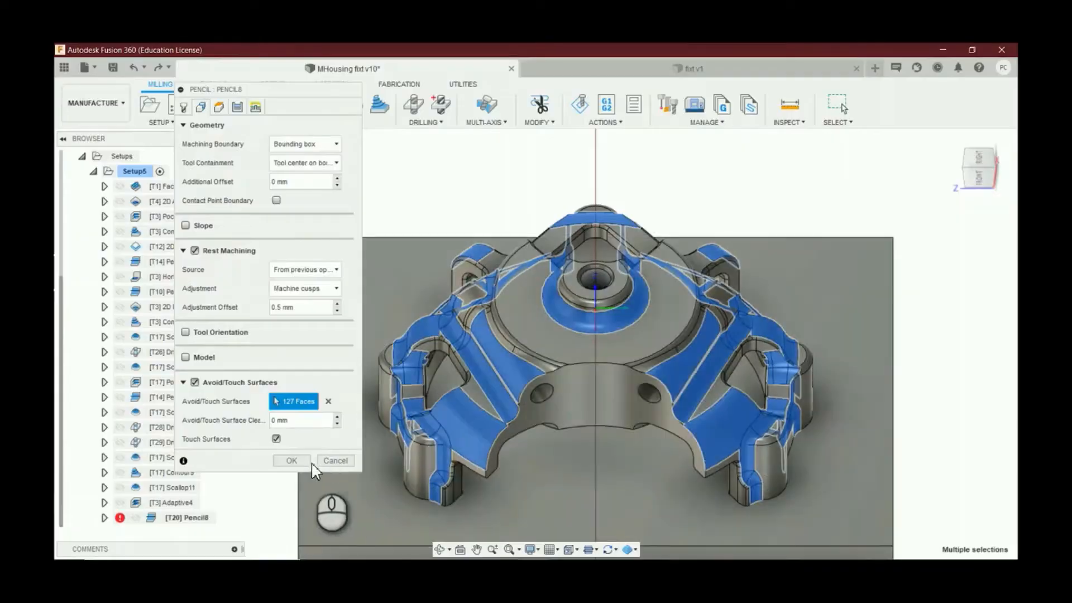
pyautogui.click(304, 461)
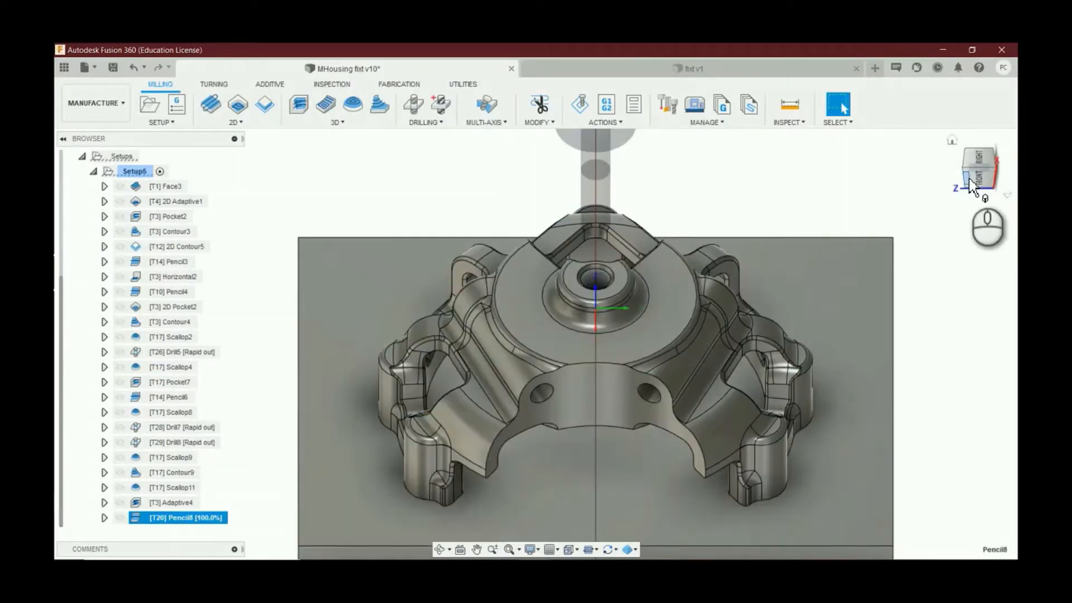
pyautogui.click(969, 176)
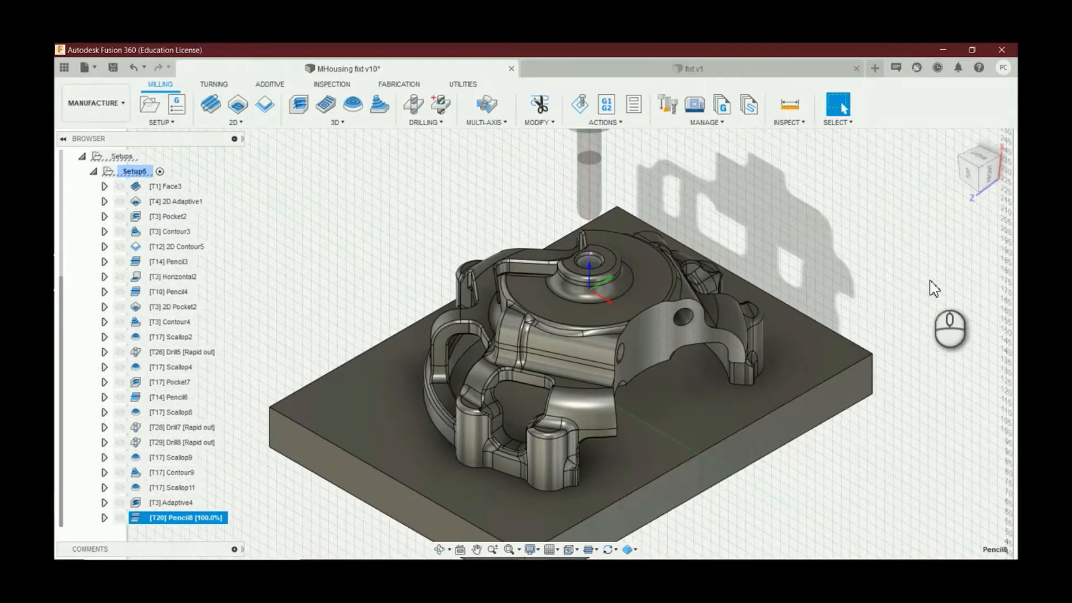
pyautogui.click(960, 164)
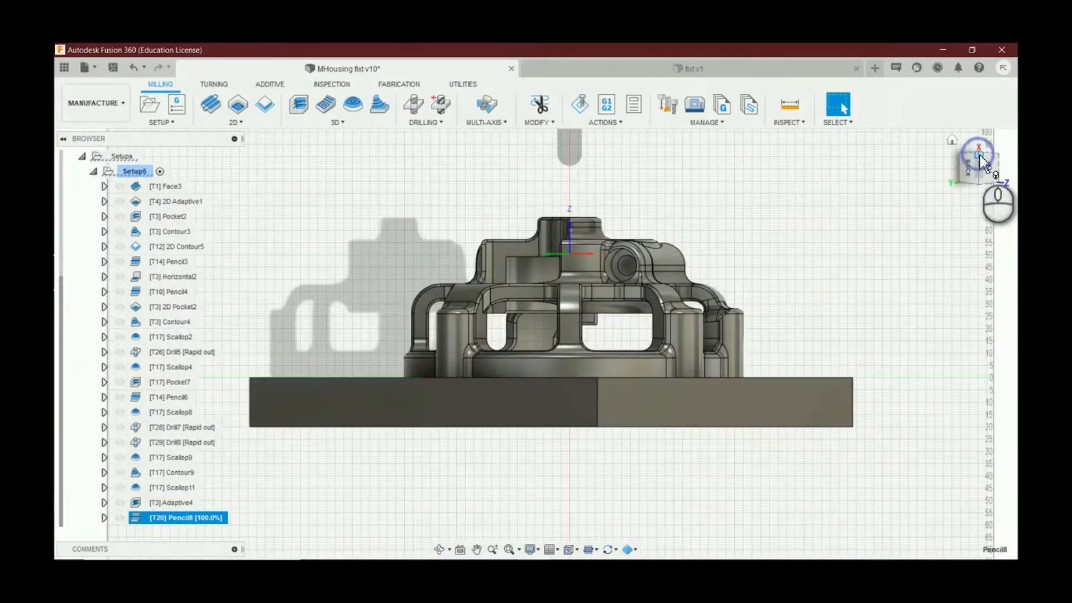
pyautogui.click(980, 159)
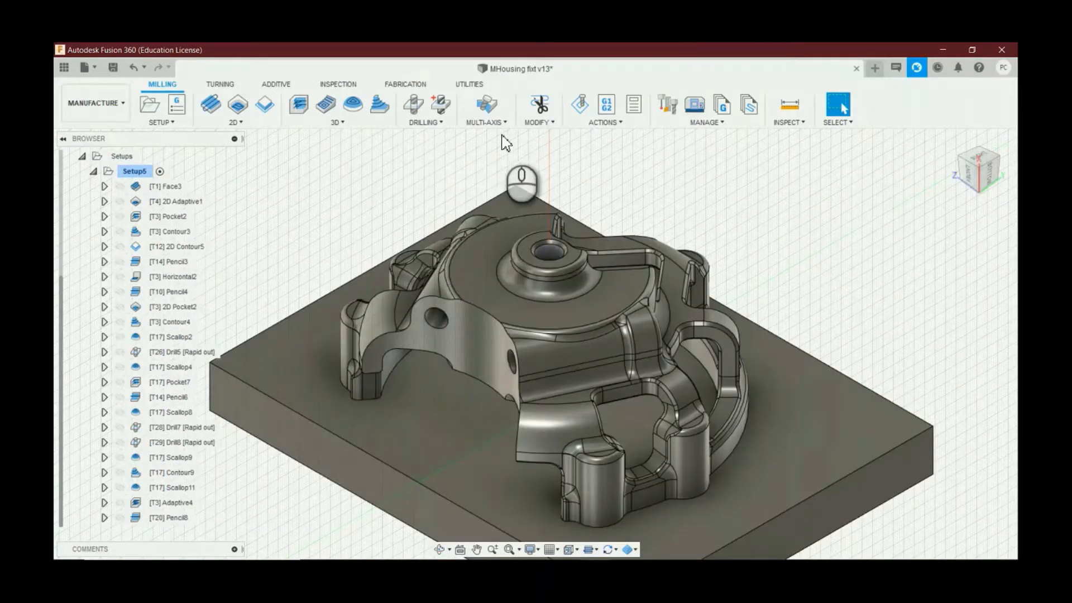
# Step: Start a 3D Horizontal operation and assign tool 3, the Ø4 mm L50 mm flat end mill from the local Library, filtering by milling flat end mills
pyautogui.click(359, 123)
pyautogui.click(321, 247)
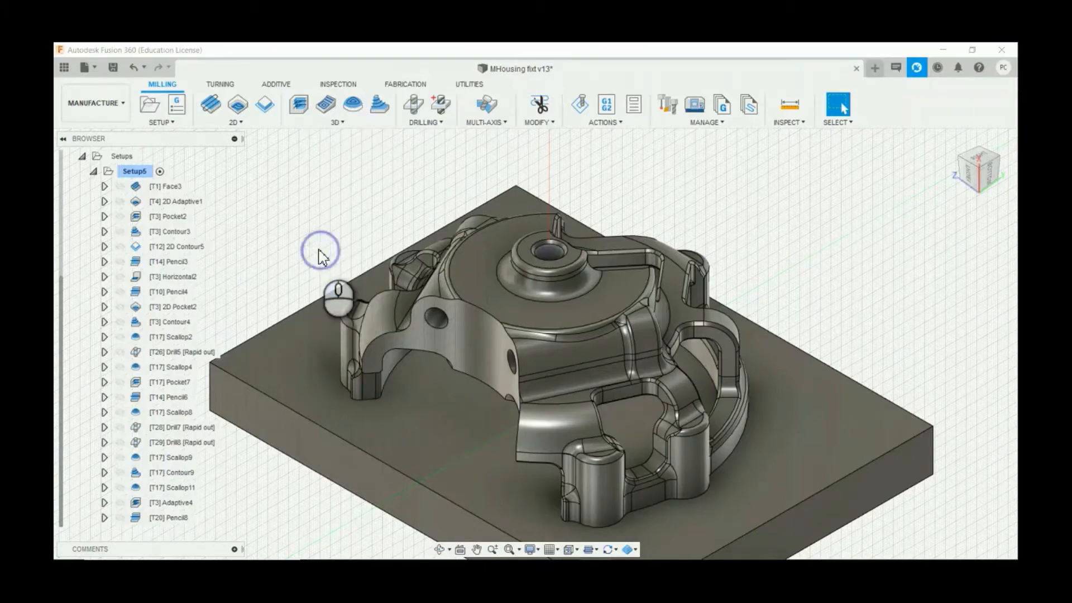
pyautogui.click(278, 215)
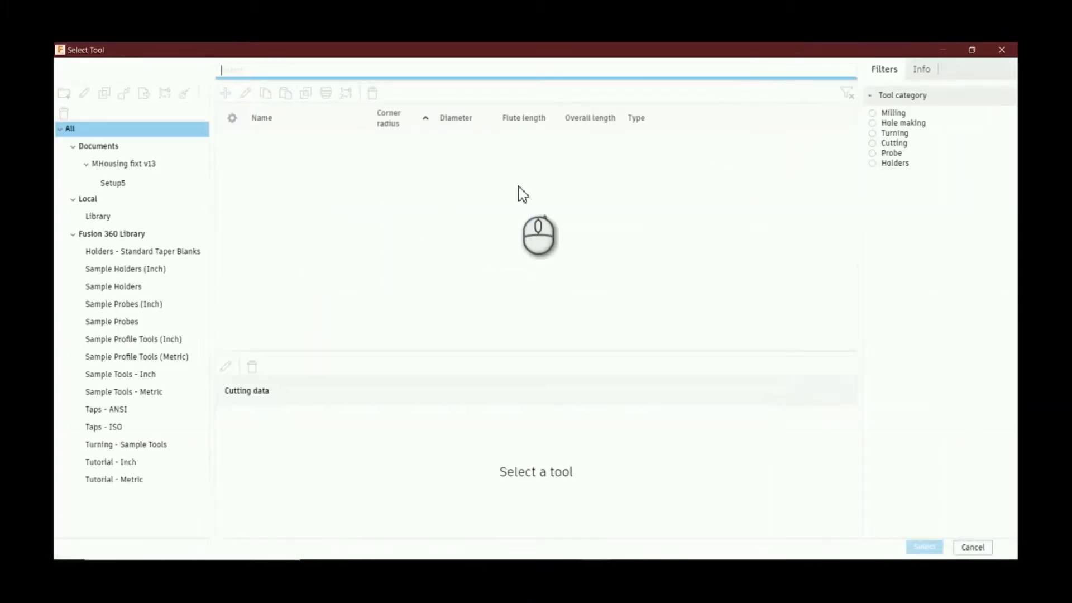
pyautogui.click(871, 118)
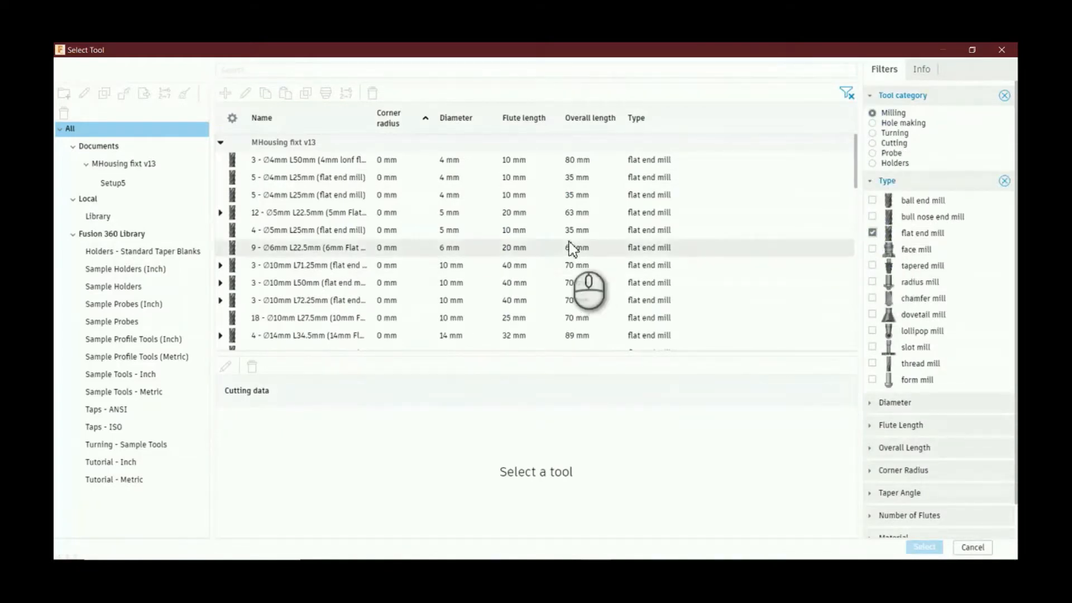
pyautogui.scroll(-5, 527, 227)
pyautogui.scroll(2, 407, 253)
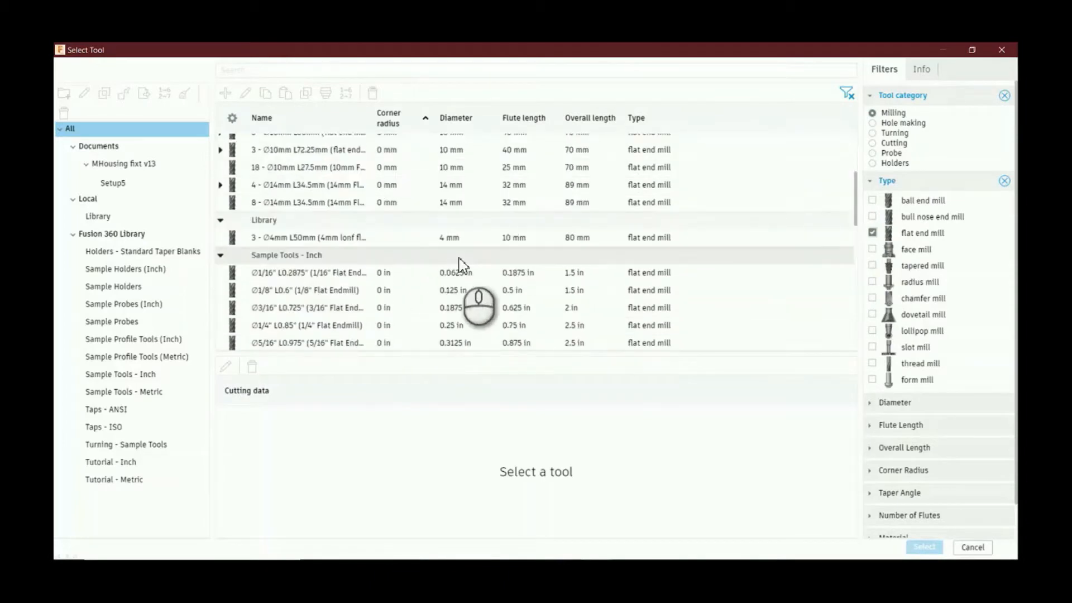
pyautogui.click(459, 237)
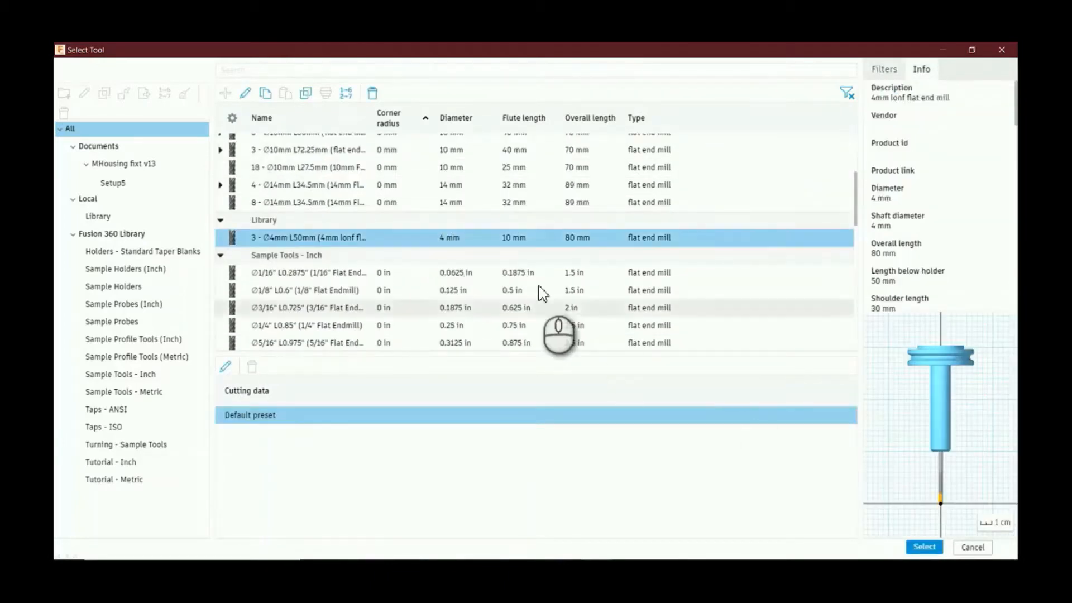
pyautogui.doubleClick(498, 238)
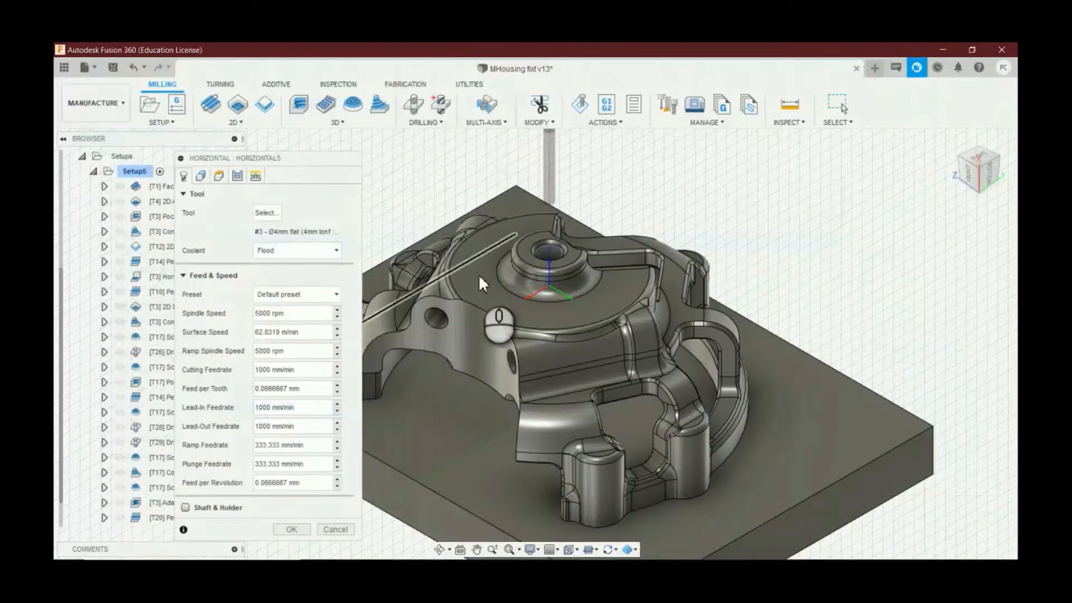
# Step: Set the machining boundary to Bounding box with the tool inside boundary and an additional offset of 0, and enable Tool Orientation
pyautogui.click(199, 178)
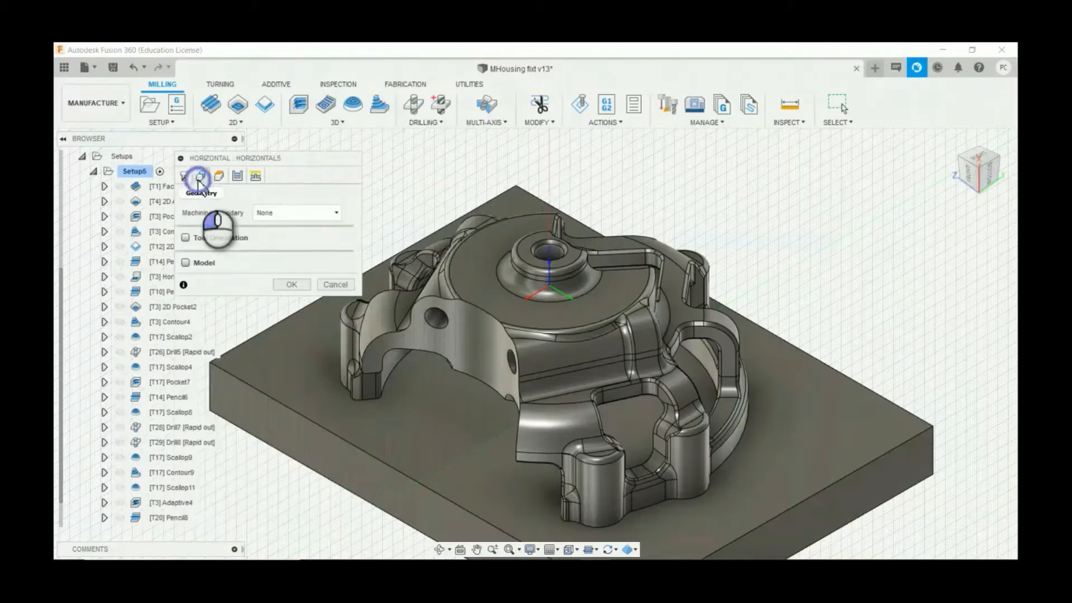
pyautogui.click(277, 214)
pyautogui.click(294, 244)
pyautogui.click(292, 233)
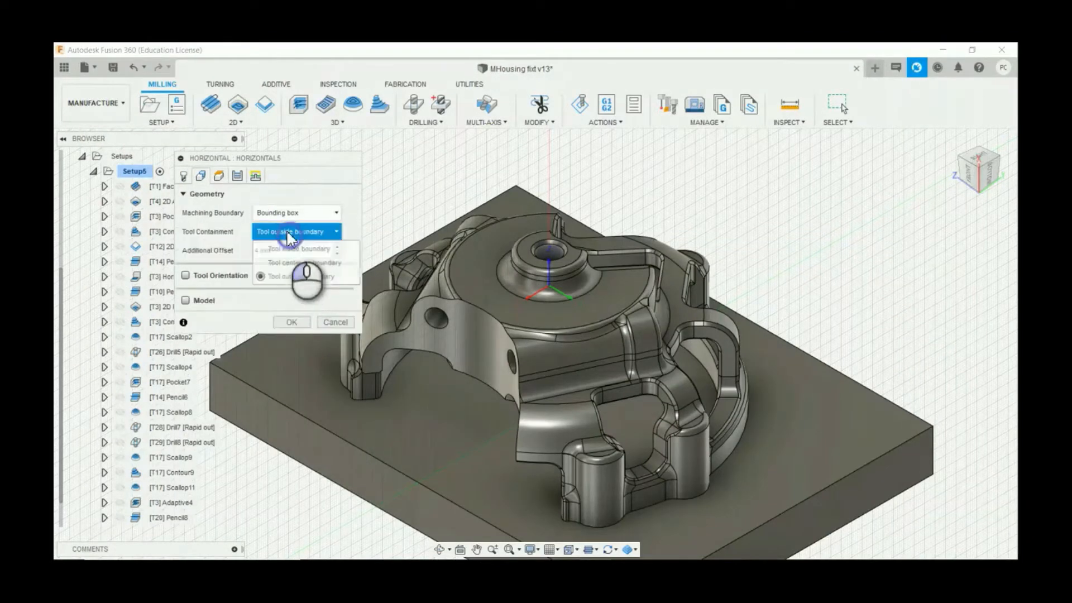
pyautogui.click(281, 250)
pyautogui.moveTo(281, 250); pyautogui.dragTo(251, 258)
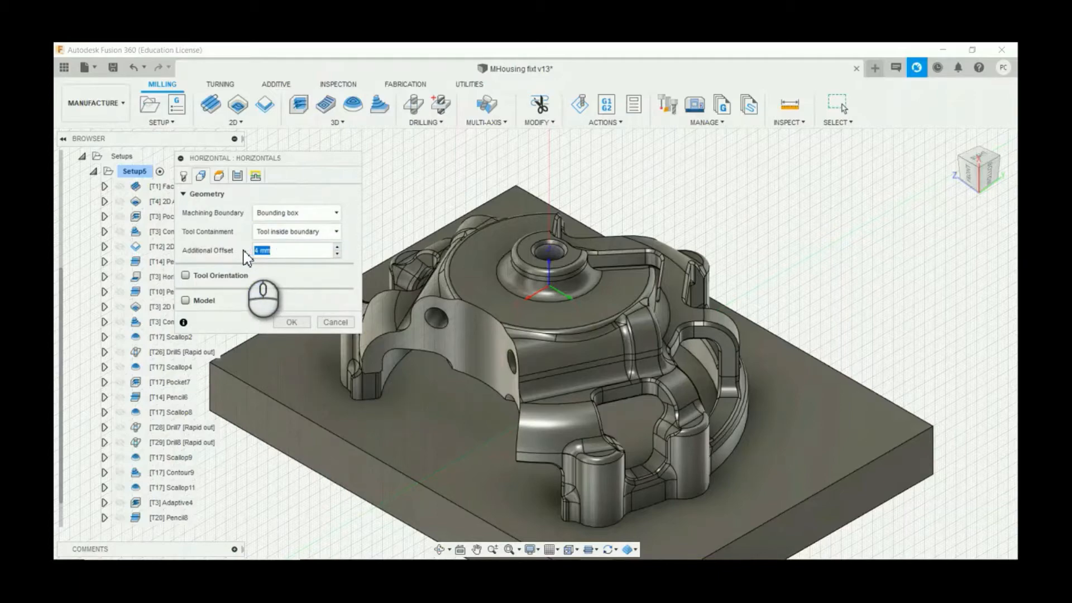
pyautogui.click(185, 275)
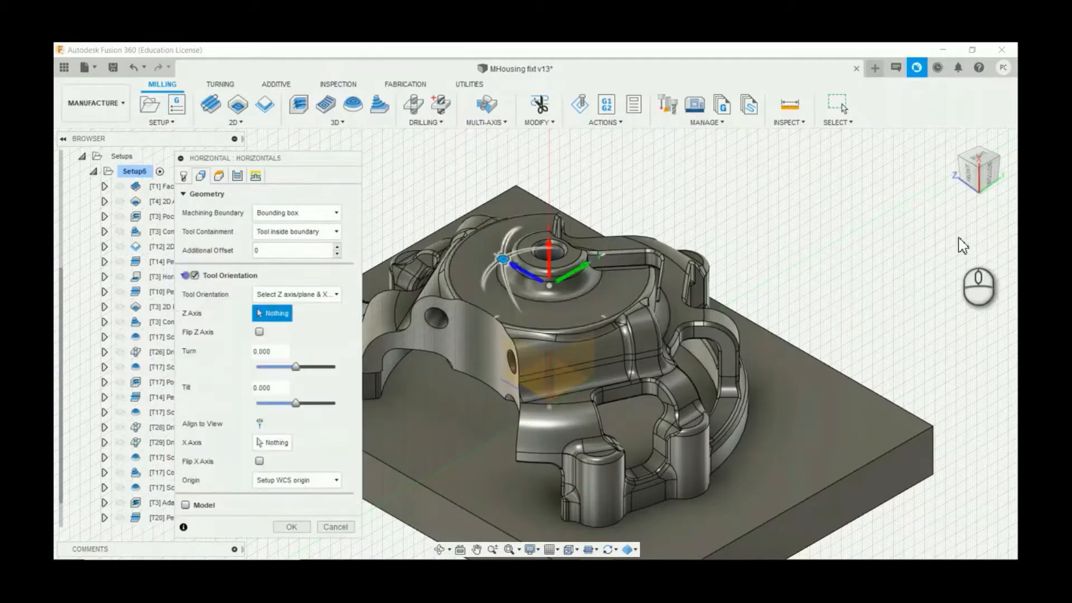
# Step: Select the YZ plane as the tool orientation's Z axis so the tool points down onto the housing's boss
pyautogui.click(979, 157)
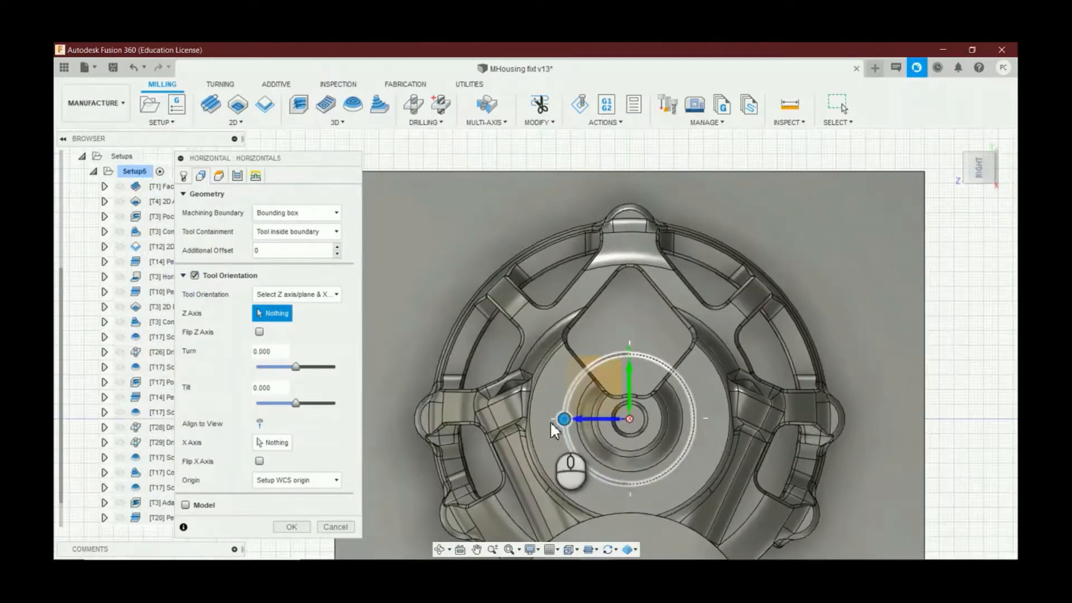
pyautogui.click(604, 376)
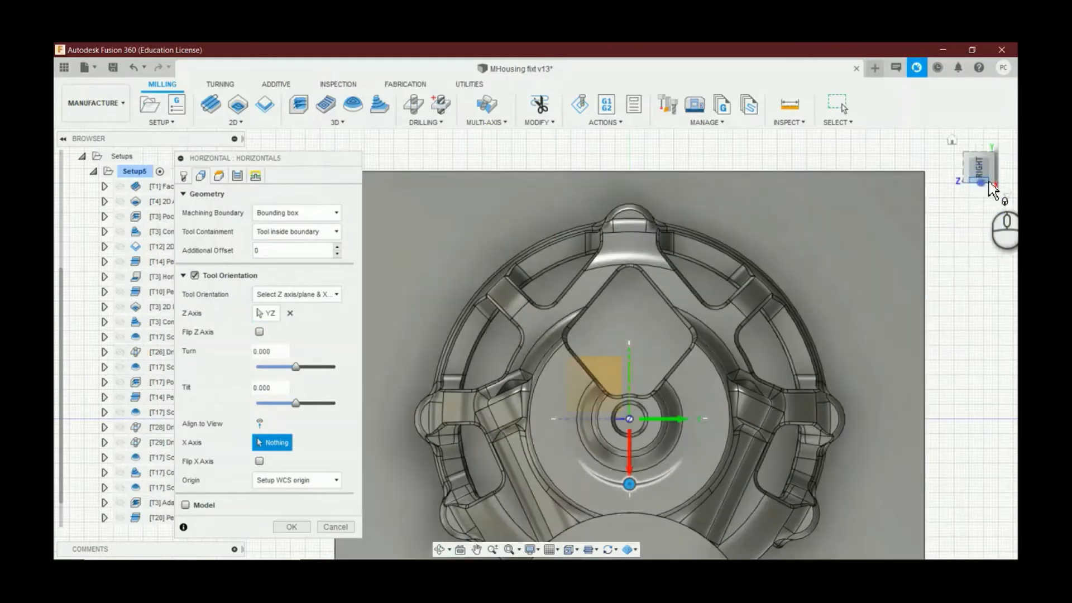
pyautogui.click(989, 182)
pyautogui.click(964, 178)
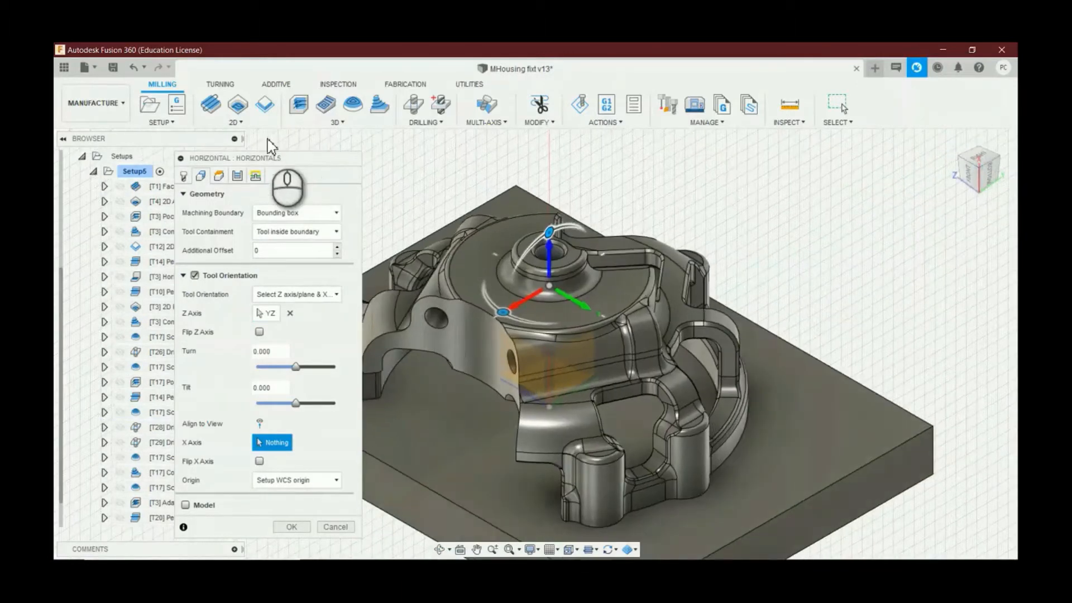
# Step: Review the heights, passes and linking settings, keep their defaults, and generate the horizontal toolpath
pyautogui.click(221, 176)
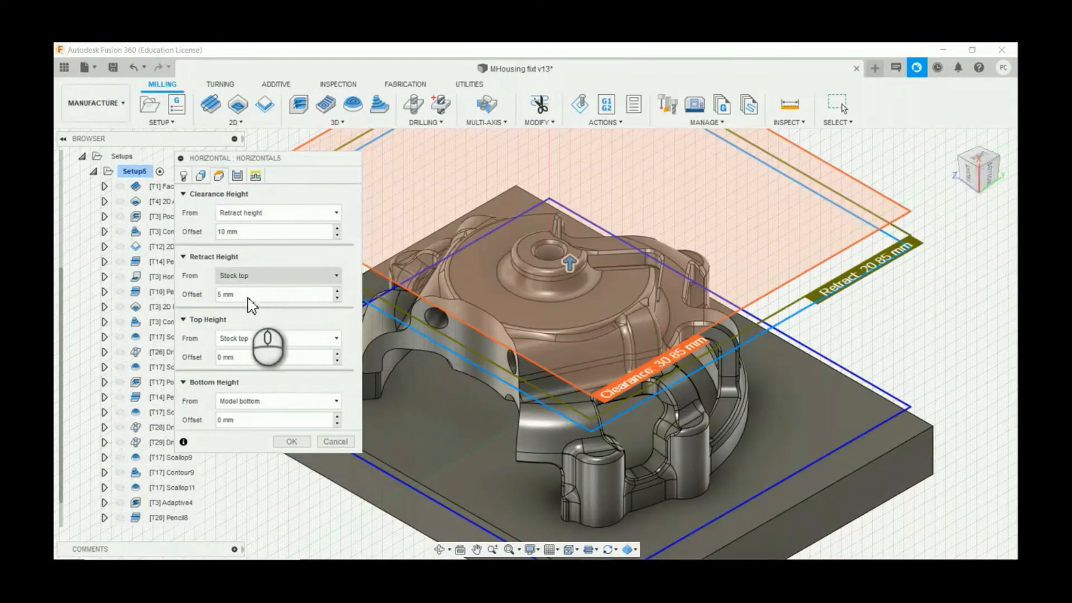
pyautogui.click(236, 176)
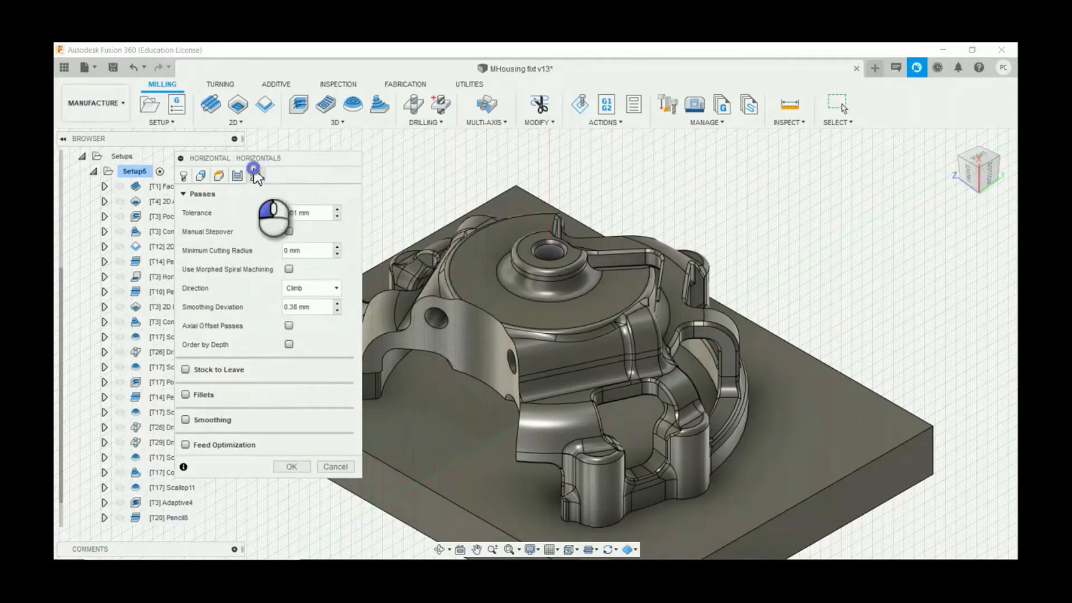
pyautogui.click(255, 176)
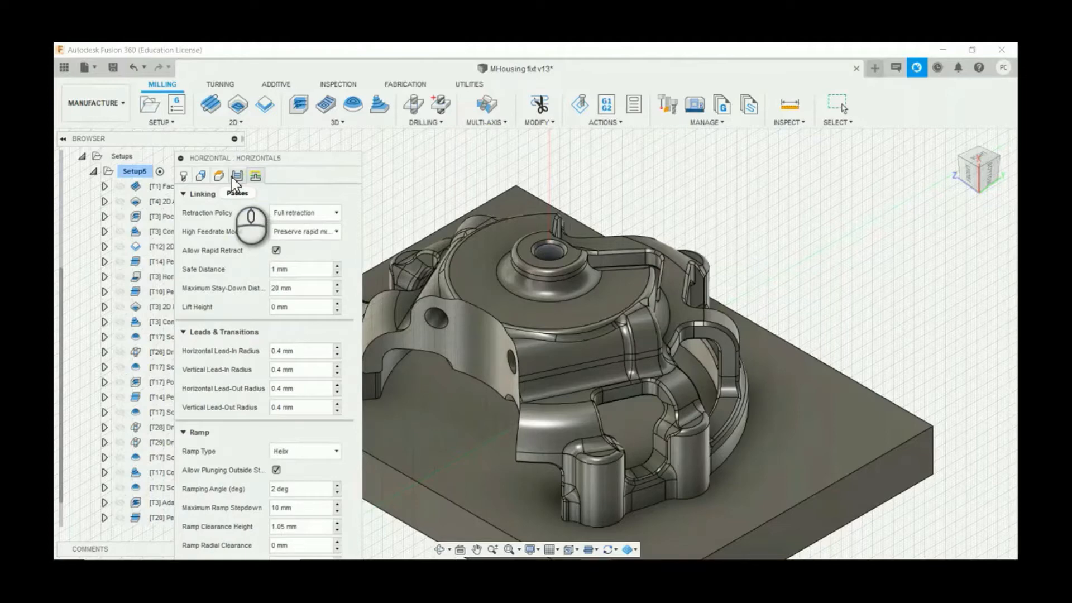
pyautogui.click(232, 177)
pyautogui.click(291, 466)
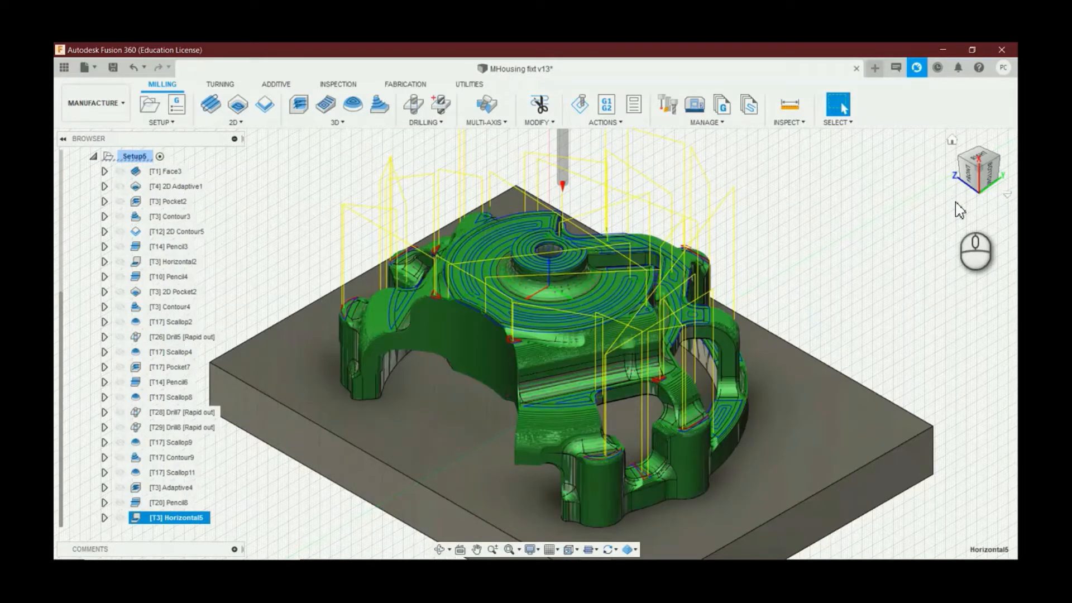
# Step: Inspect the horizontal toolpath's lead moves at the arch edge and play the operation's stock simulation
pyautogui.scroll(6, 426, 327)
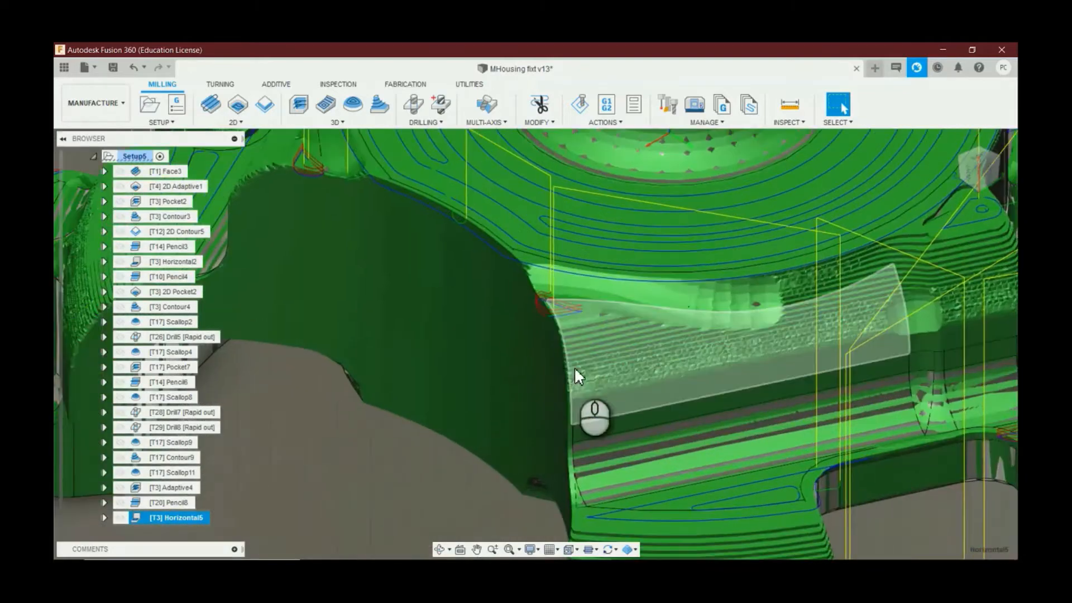
pyautogui.scroll(8, 565, 322)
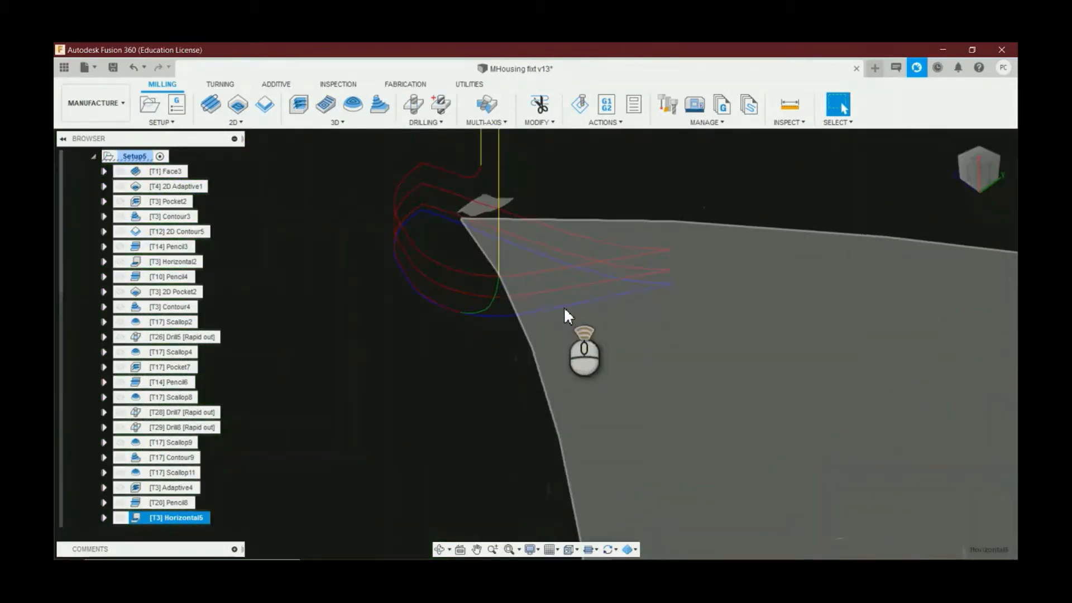
pyautogui.scroll(-10, 564, 308)
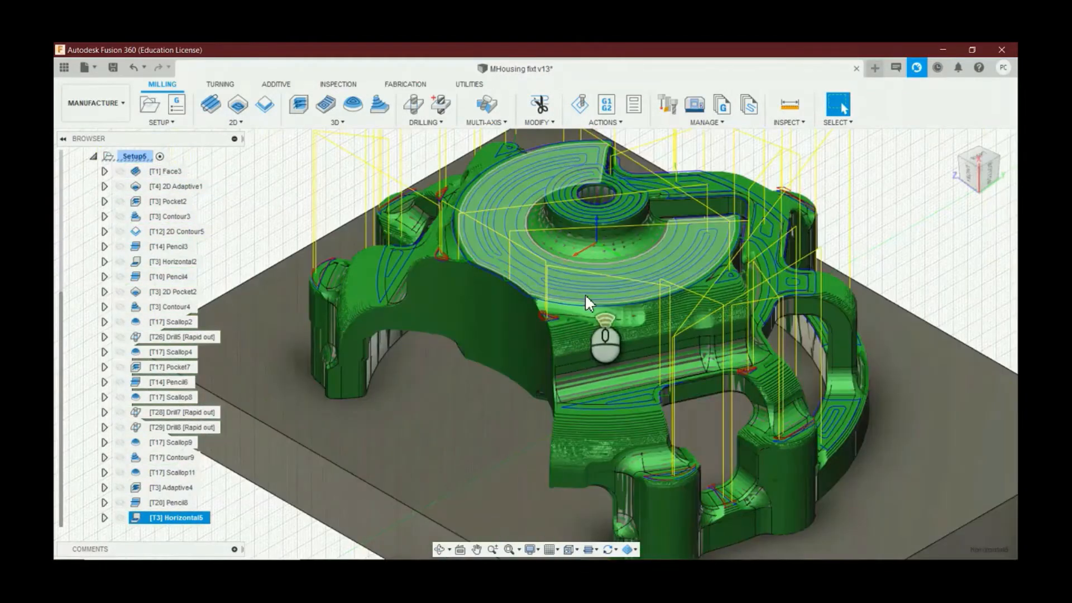
pyautogui.scroll(-4, 585, 296)
pyautogui.click(581, 105)
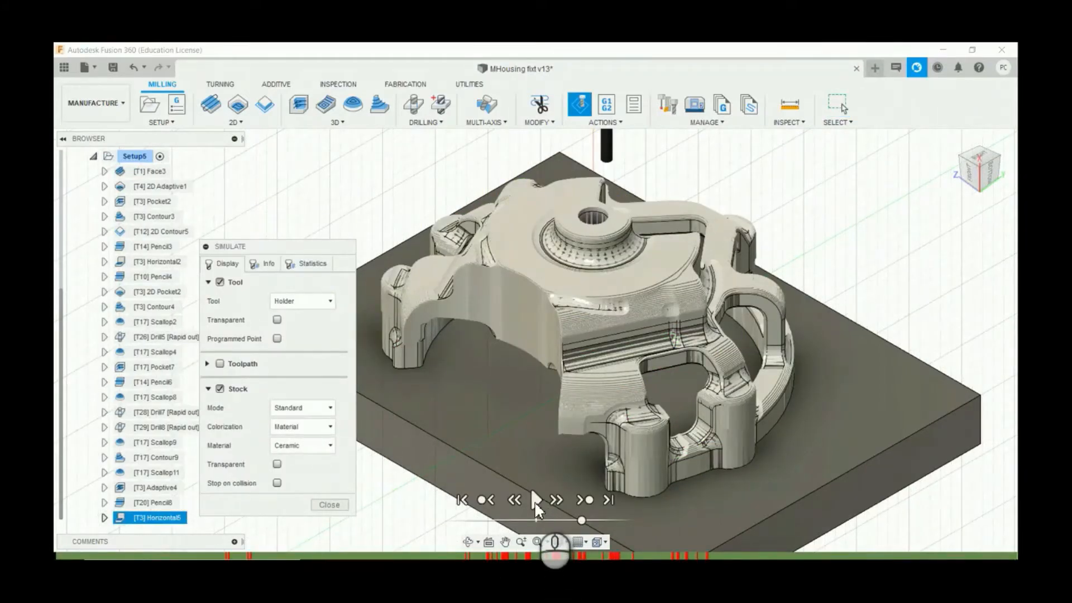
pyautogui.click(534, 499)
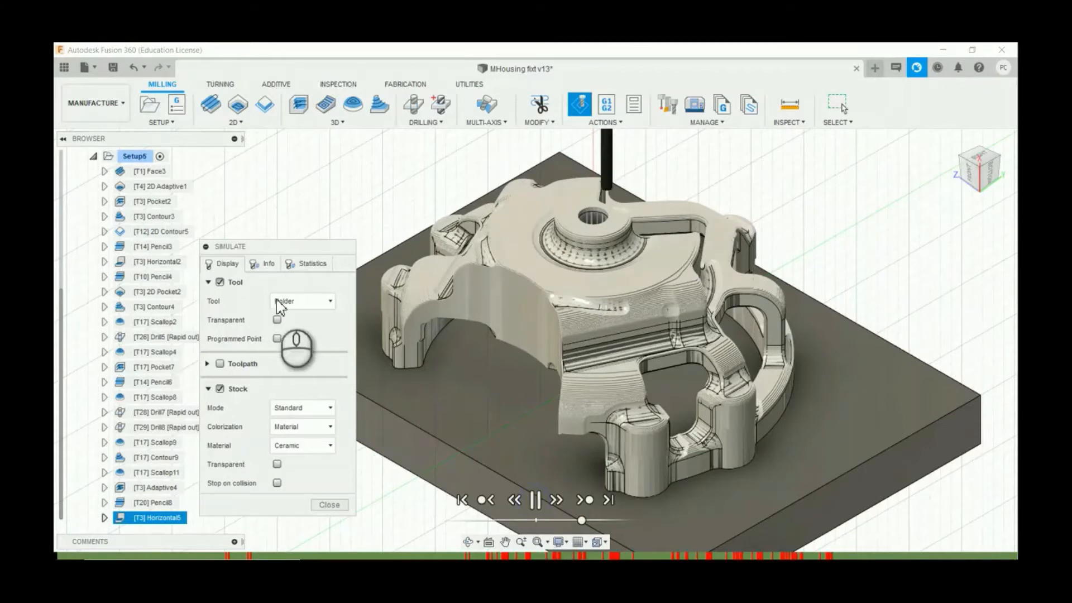
# Step: Check the simulation's machining statistics and watch the tool and holder cut around the housing
pyautogui.click(301, 265)
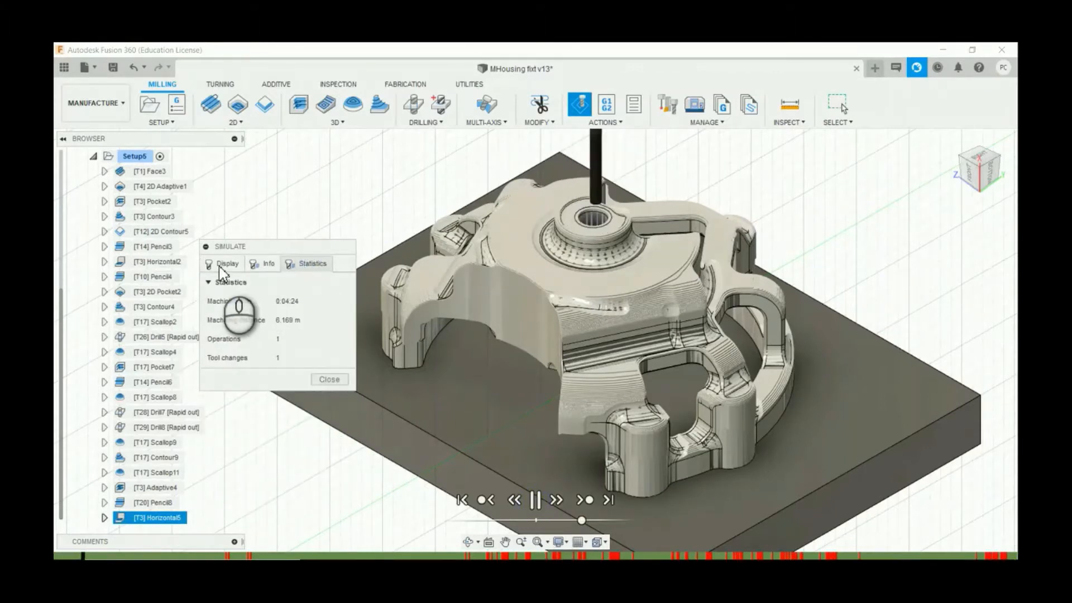
pyautogui.click(224, 265)
pyautogui.click(314, 264)
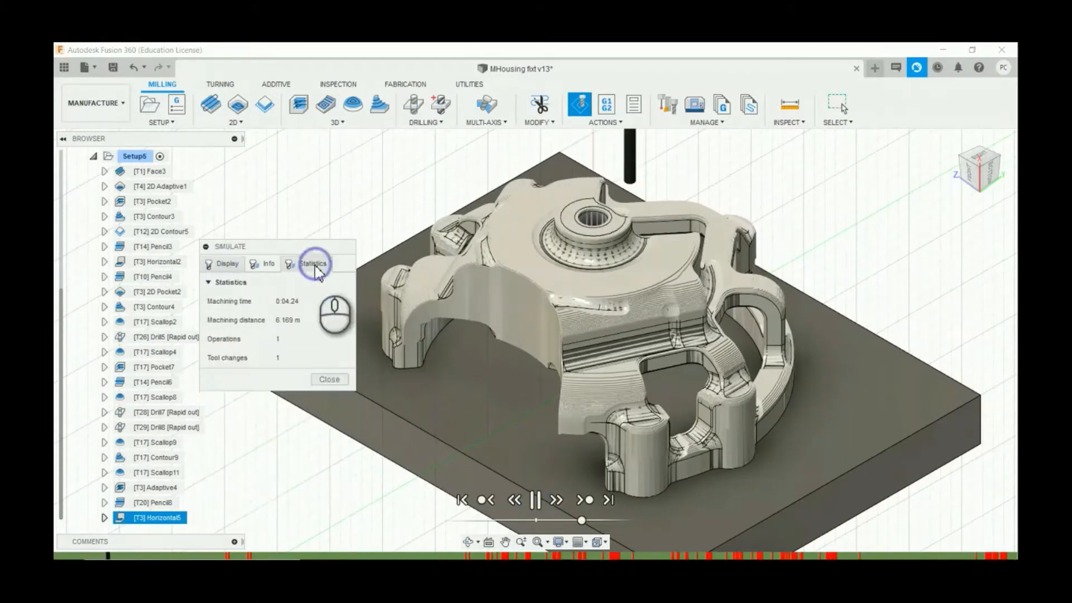
pyautogui.click(226, 265)
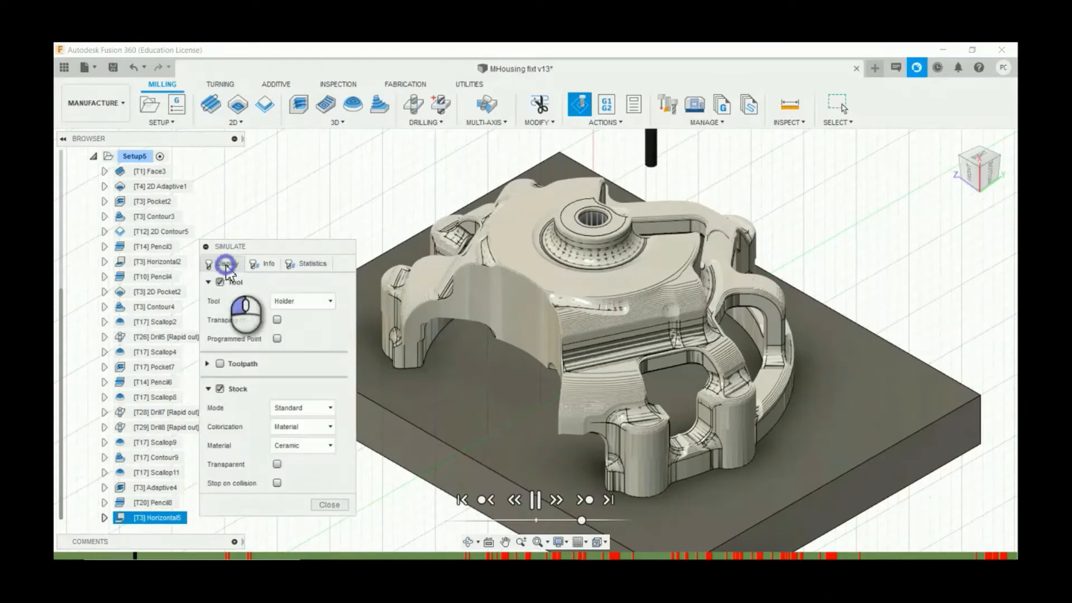
pyautogui.scroll(4, 664, 224)
pyautogui.scroll(-5, 648, 386)
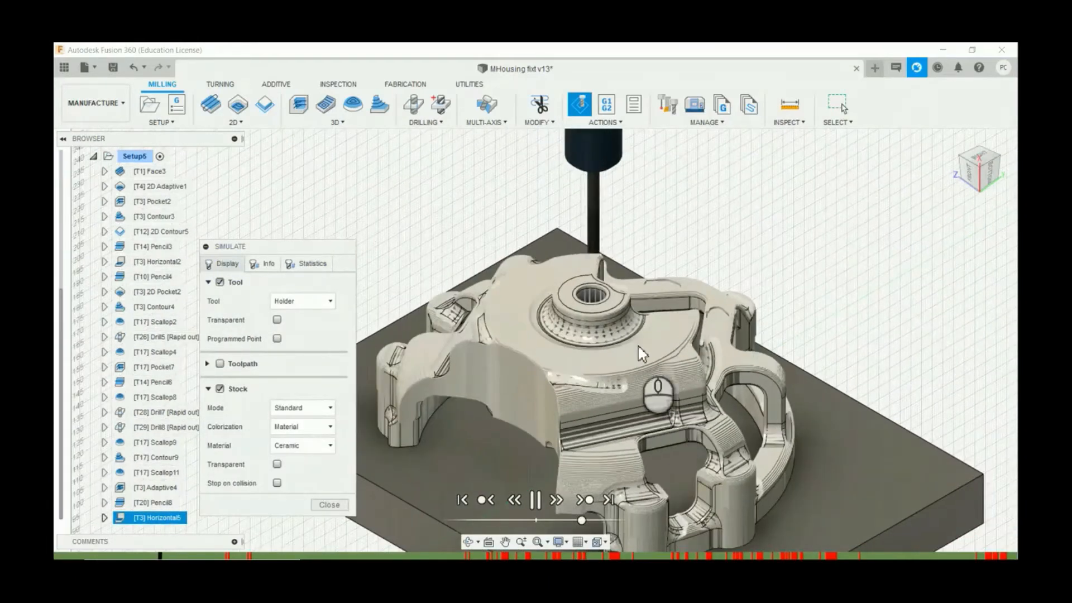
pyautogui.scroll(3, 620, 290)
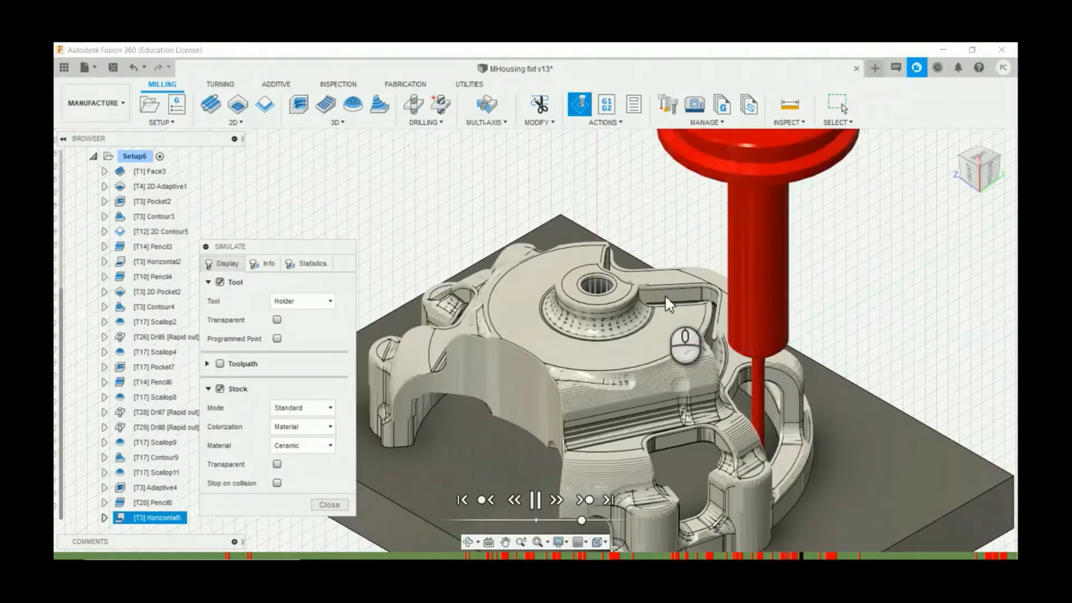
pyautogui.scroll(-2, 558, 288)
pyautogui.scroll(4, 696, 337)
pyautogui.scroll(-3, 685, 446)
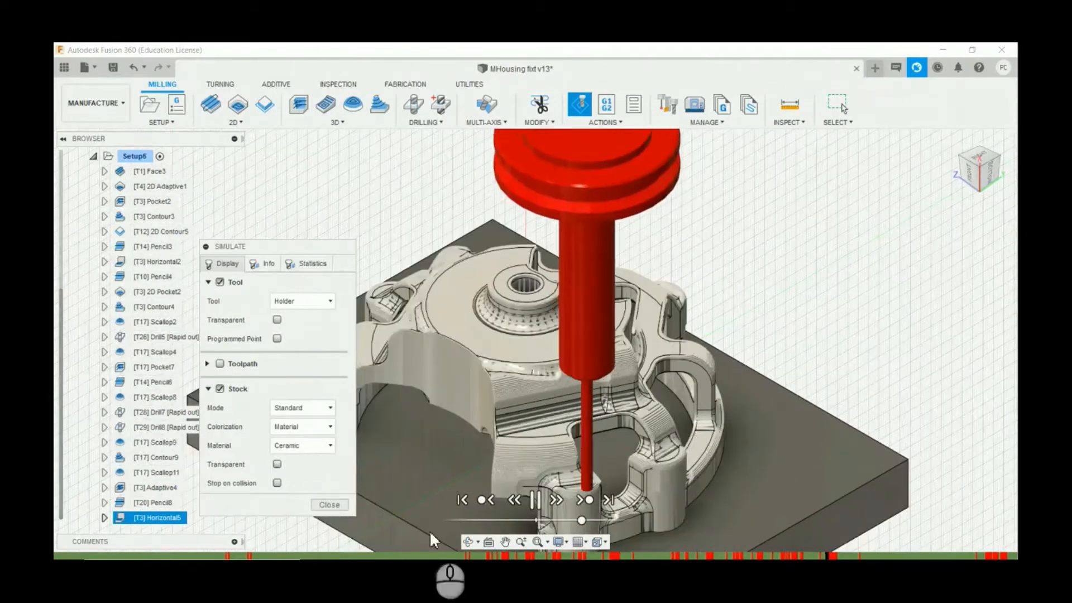
# Step: Pause the simulation, examine the tool at the flagged collision points along the timeline, and close the simulation
pyautogui.click(218, 556)
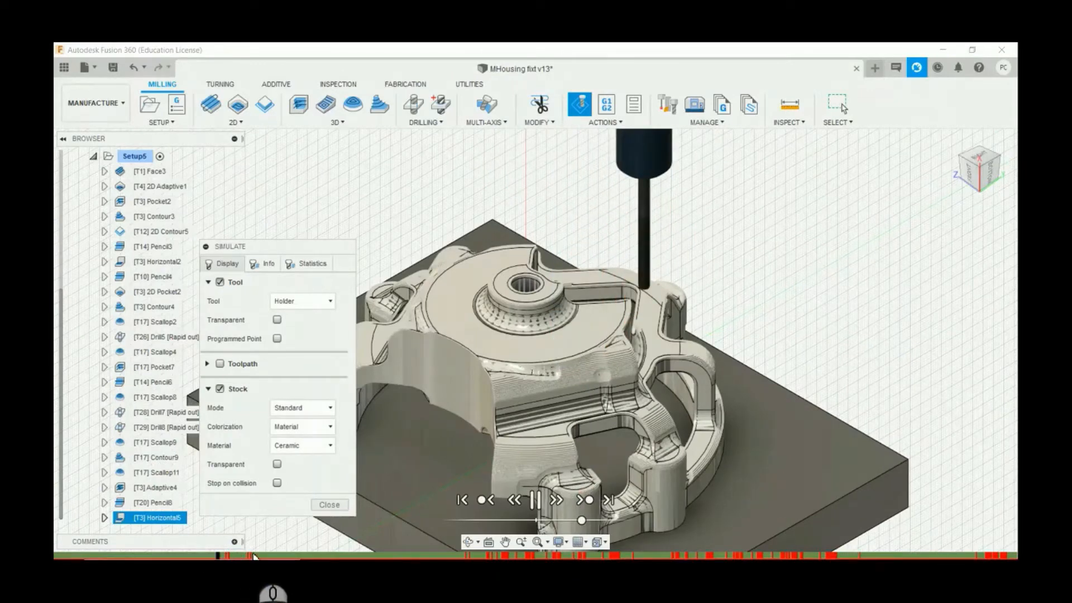
pyautogui.click(535, 500)
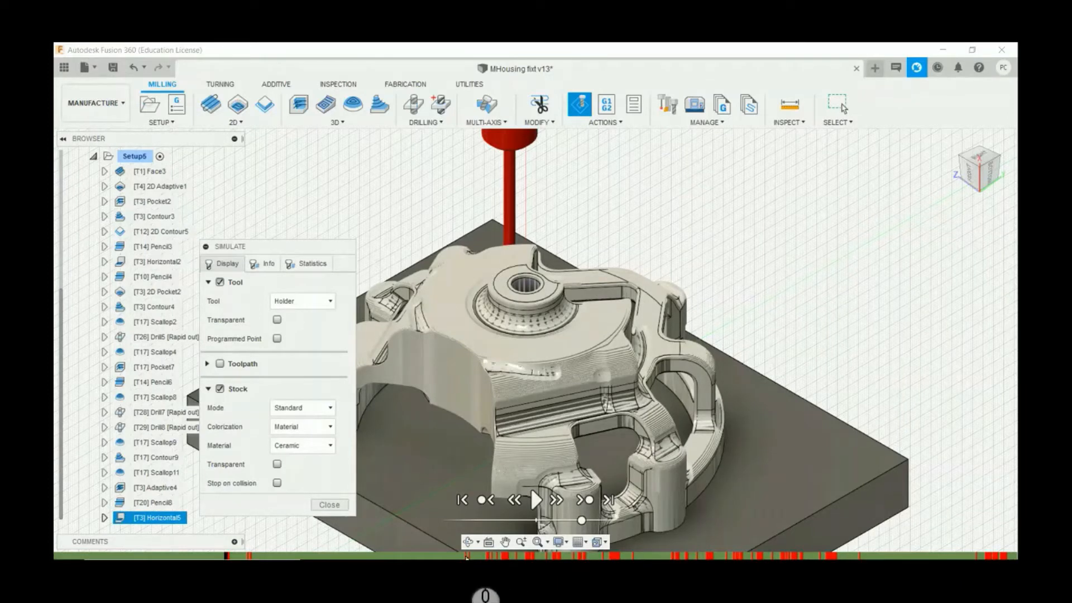
pyautogui.click(477, 556)
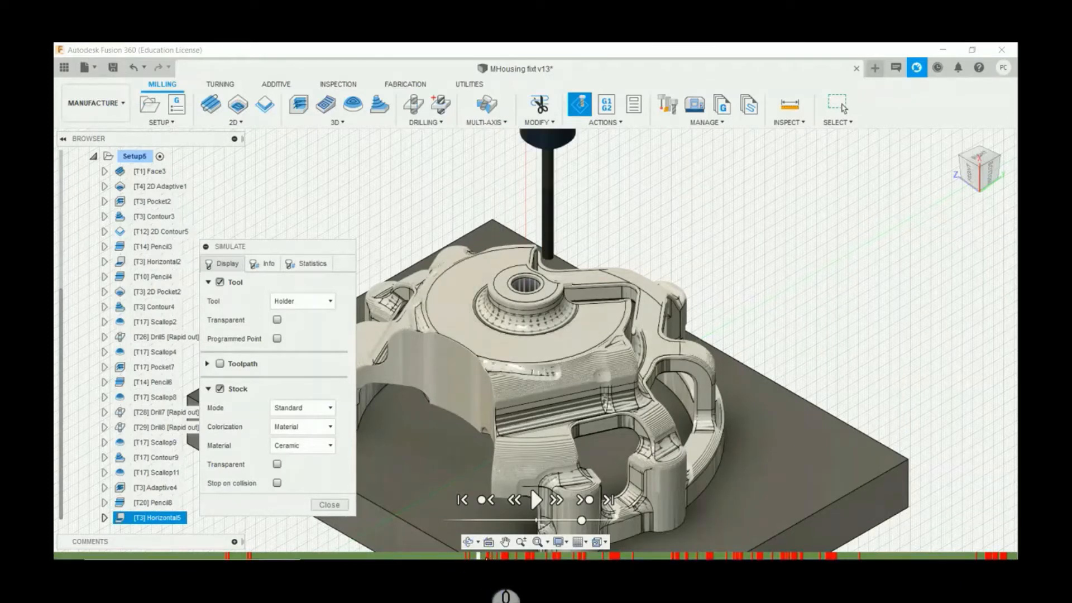
pyautogui.click(489, 556)
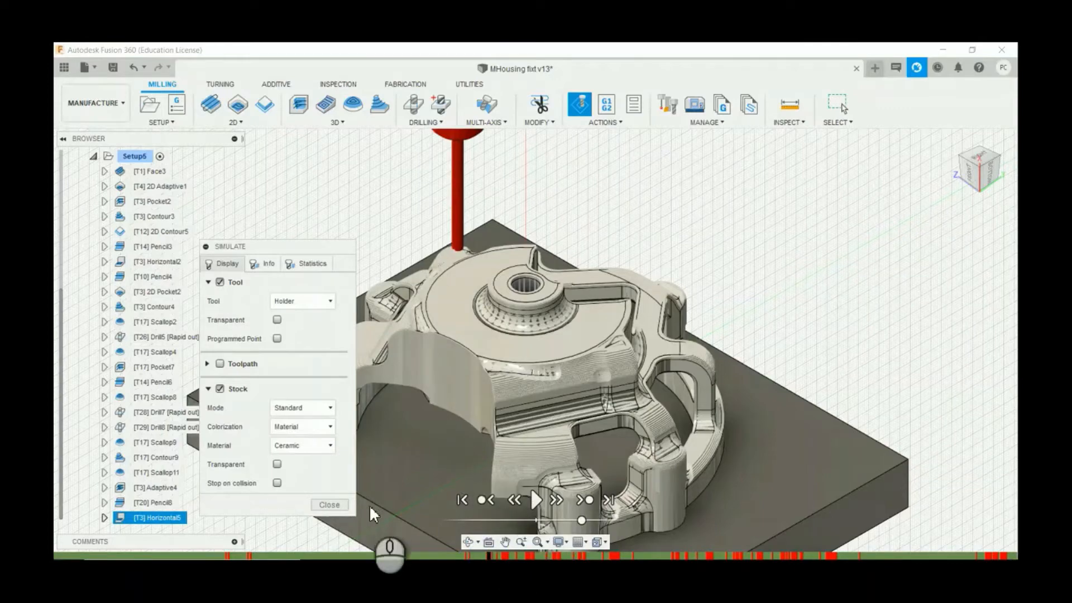
pyautogui.click(332, 506)
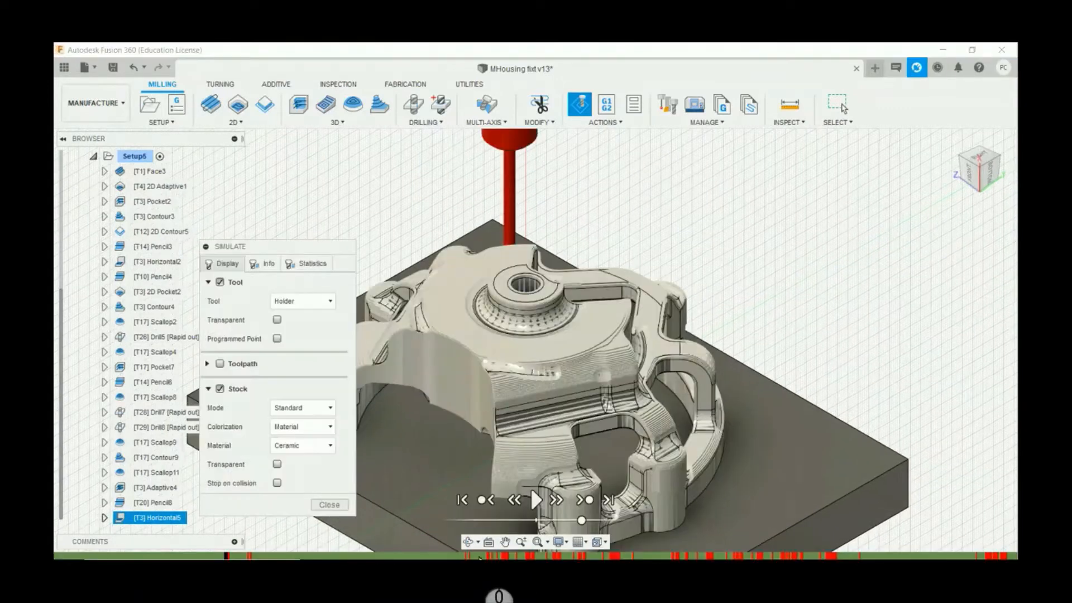
pyautogui.click(489, 557)
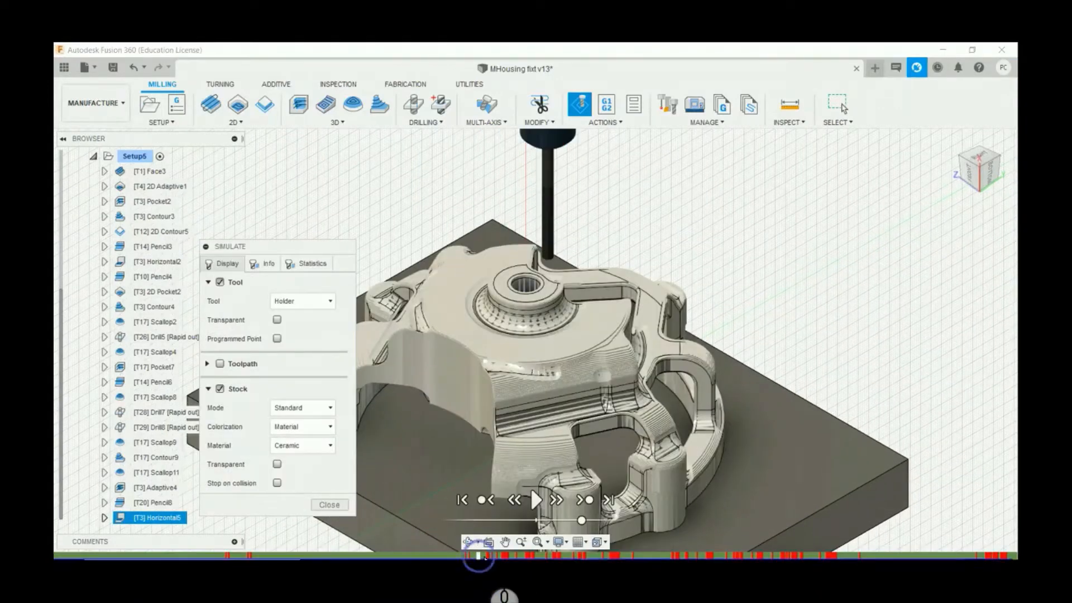
pyautogui.click(489, 556)
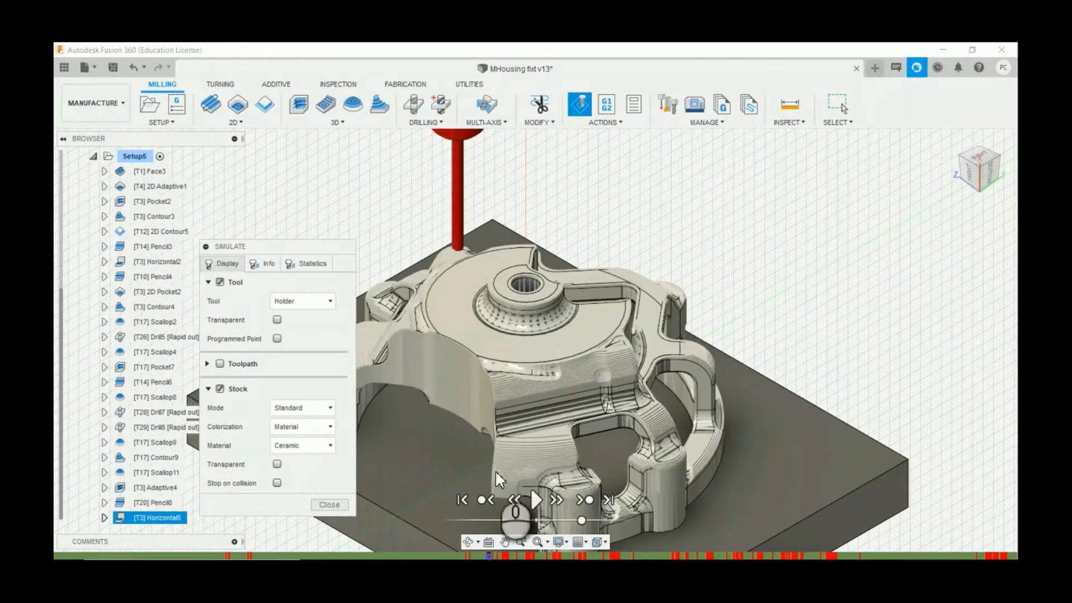
pyautogui.click(333, 505)
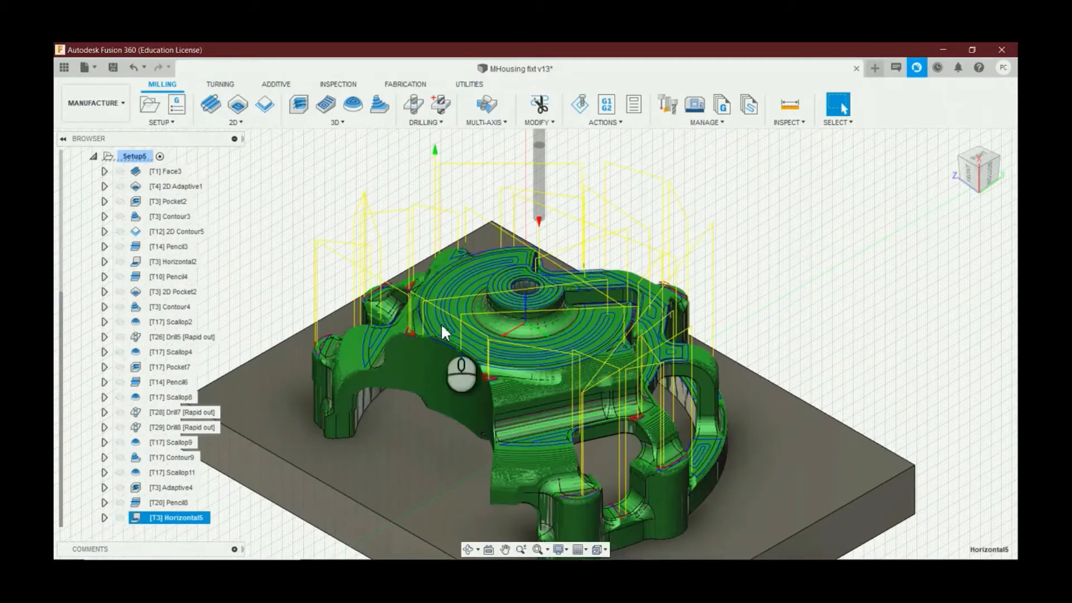
# Step: Start a 3D Contour operation and assign tool 1, the Ø24 mm ball end mill, filtering by milling ball end mills
pyautogui.click(323, 122)
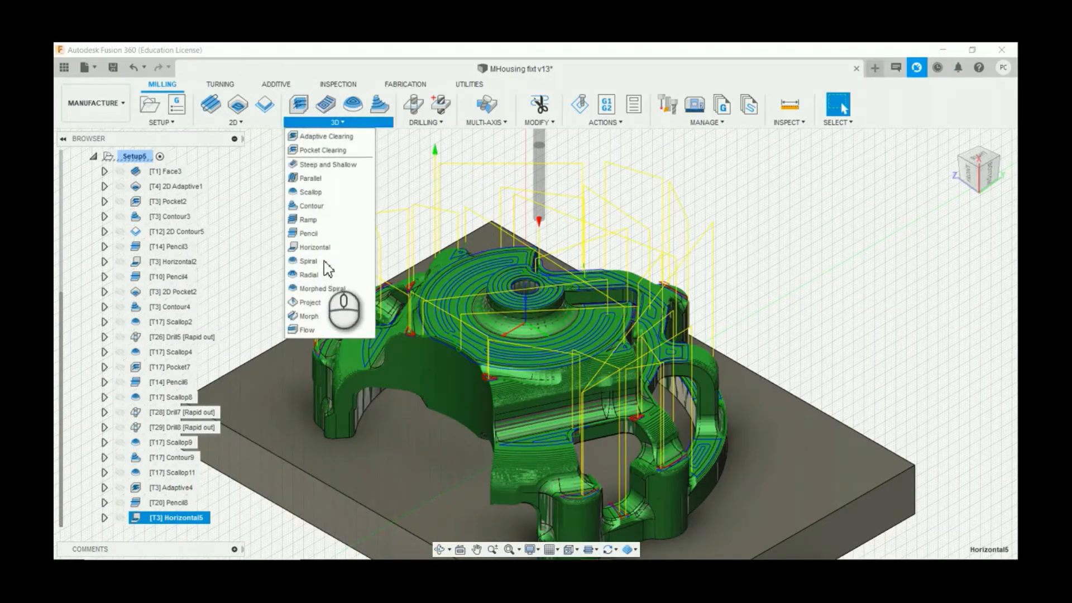
pyautogui.click(312, 205)
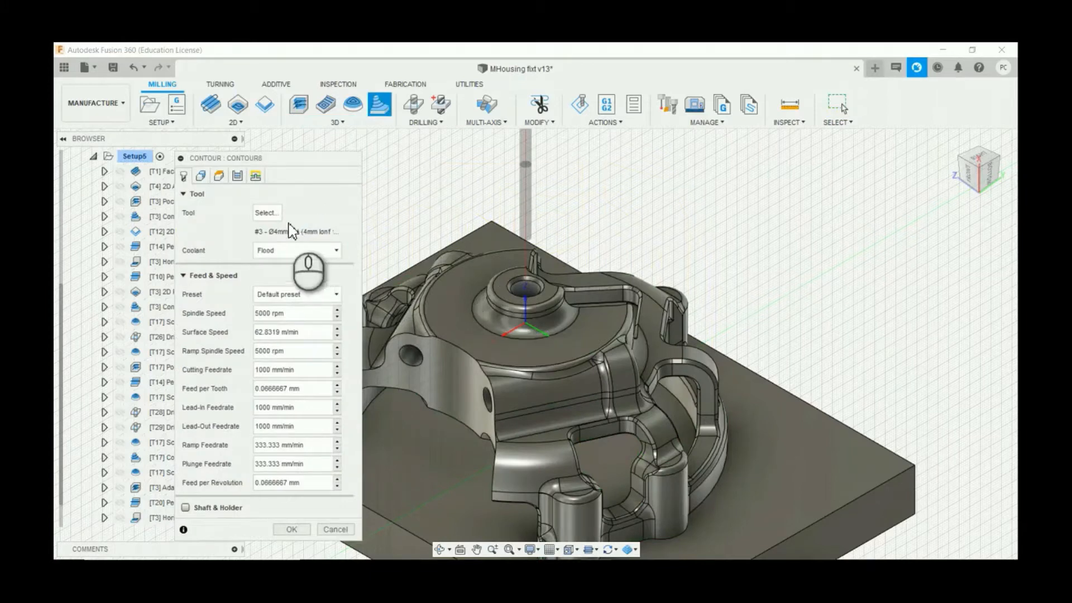
pyautogui.click(270, 214)
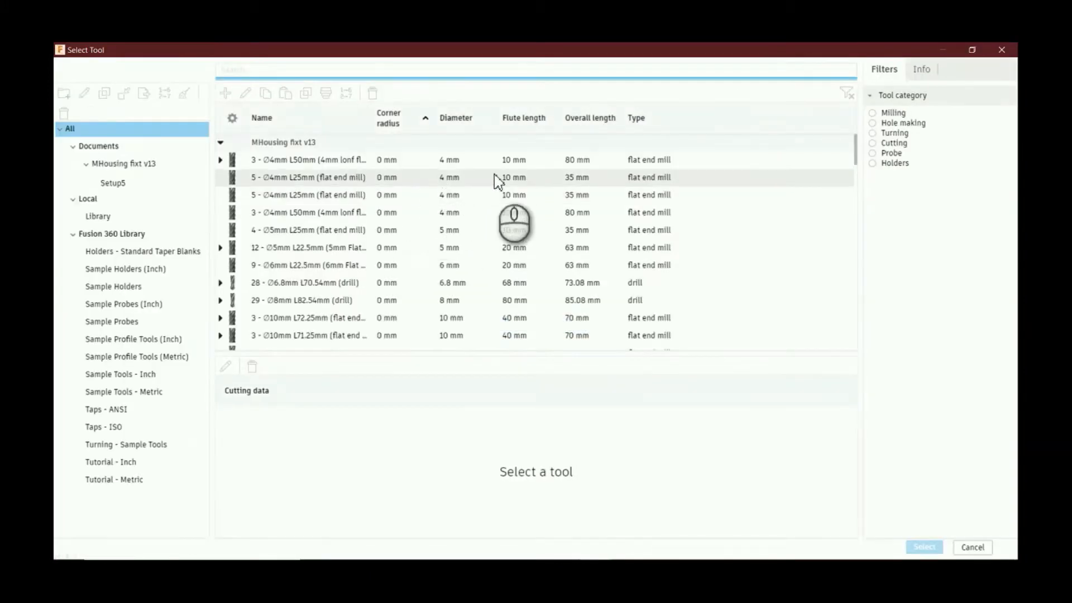
pyautogui.click(872, 113)
pyautogui.click(872, 201)
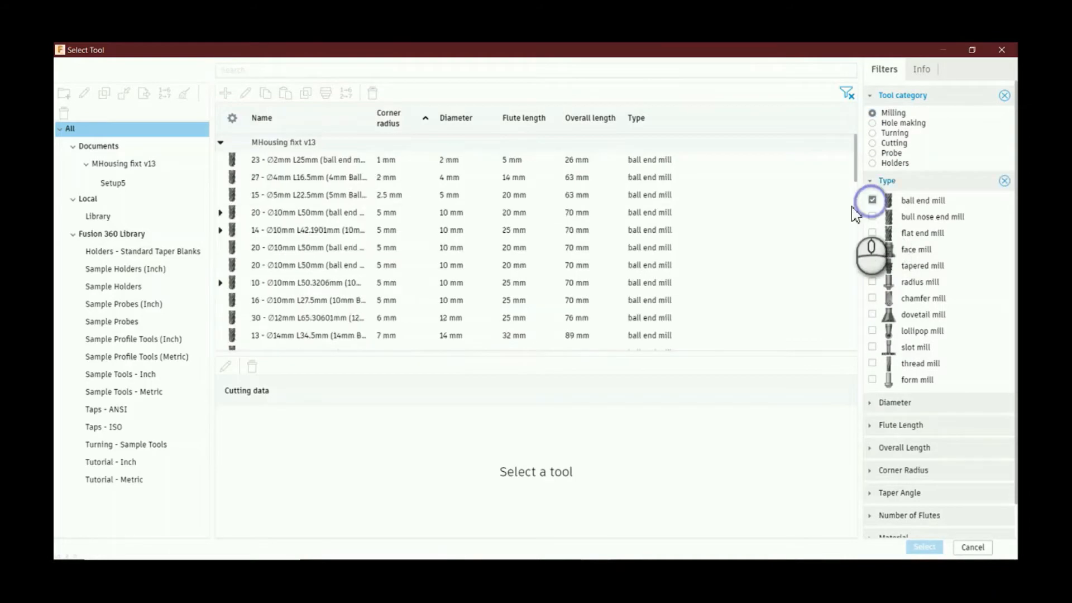
pyautogui.scroll(-5, 592, 268)
pyautogui.doubleClick(527, 232)
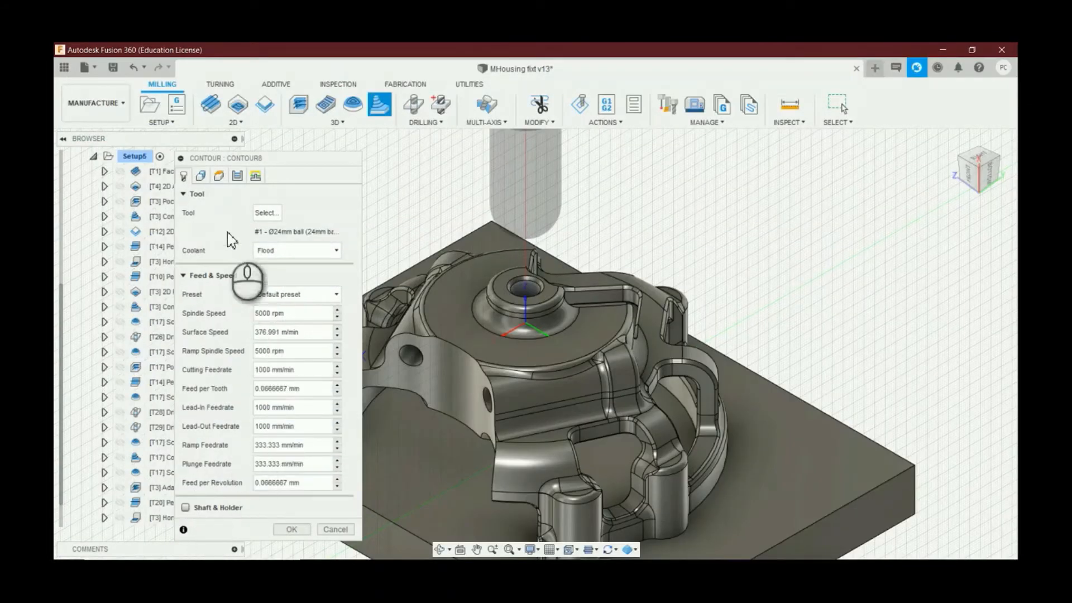
# Step: Set the contour's machining boundary to Bounding box and enable Rest Machining
pyautogui.click(200, 176)
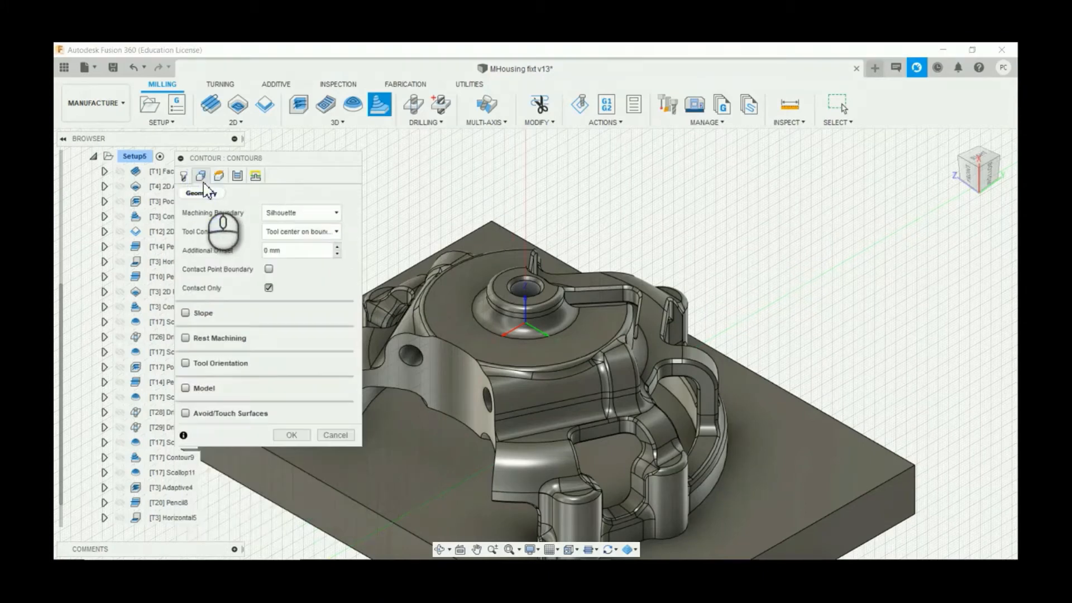
pyautogui.click(290, 215)
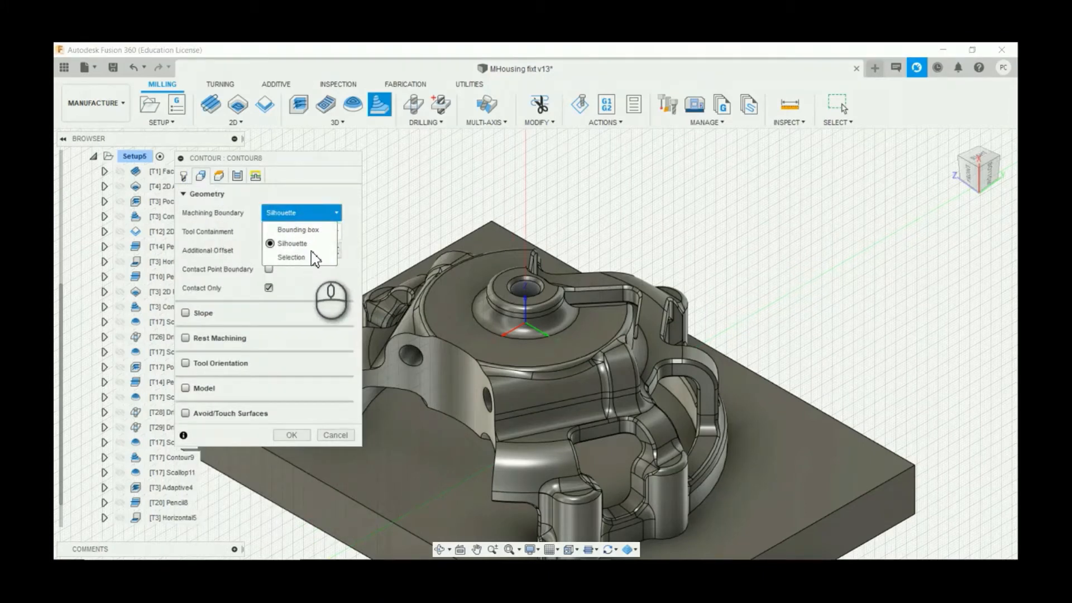
pyautogui.click(305, 230)
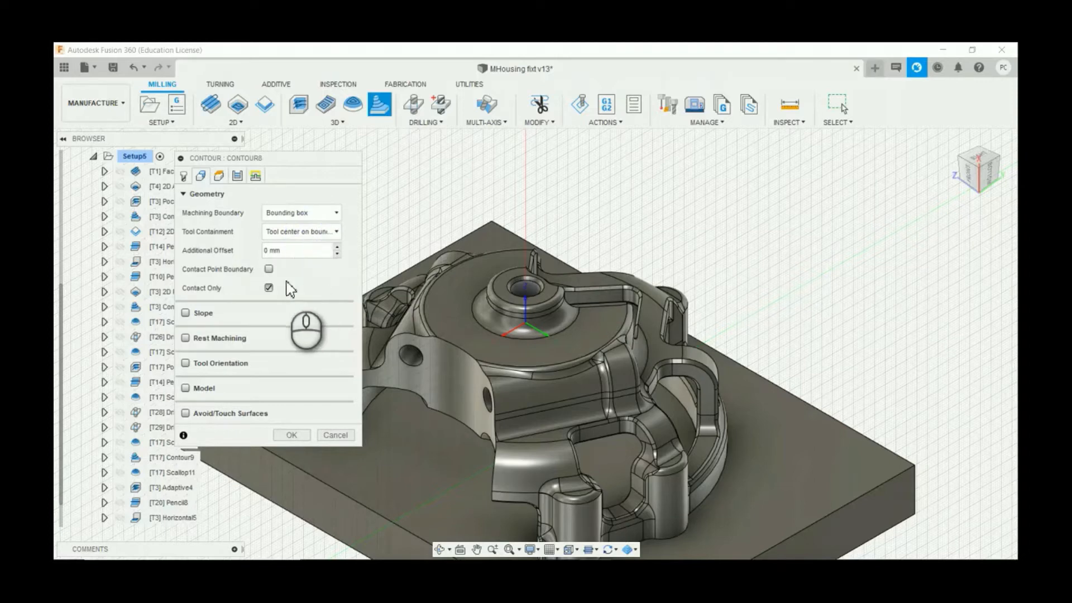
pyautogui.click(185, 338)
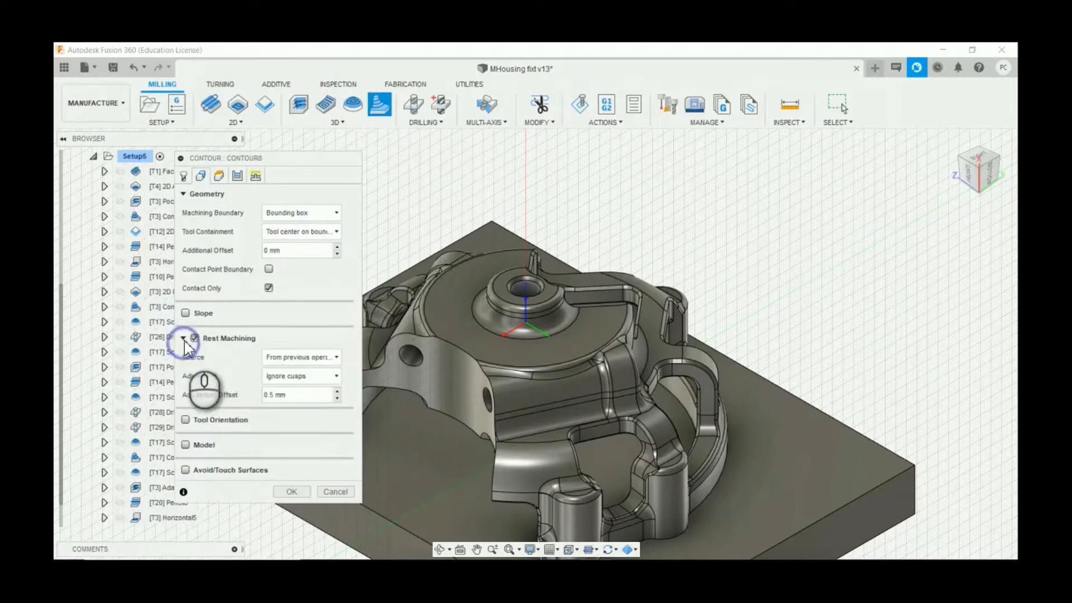
# Step: Set the contour's rest machining adjustment to Machine cusps and keep Tool Orientation disabled
pyautogui.click(296, 376)
pyautogui.click(292, 417)
pyautogui.click(190, 420)
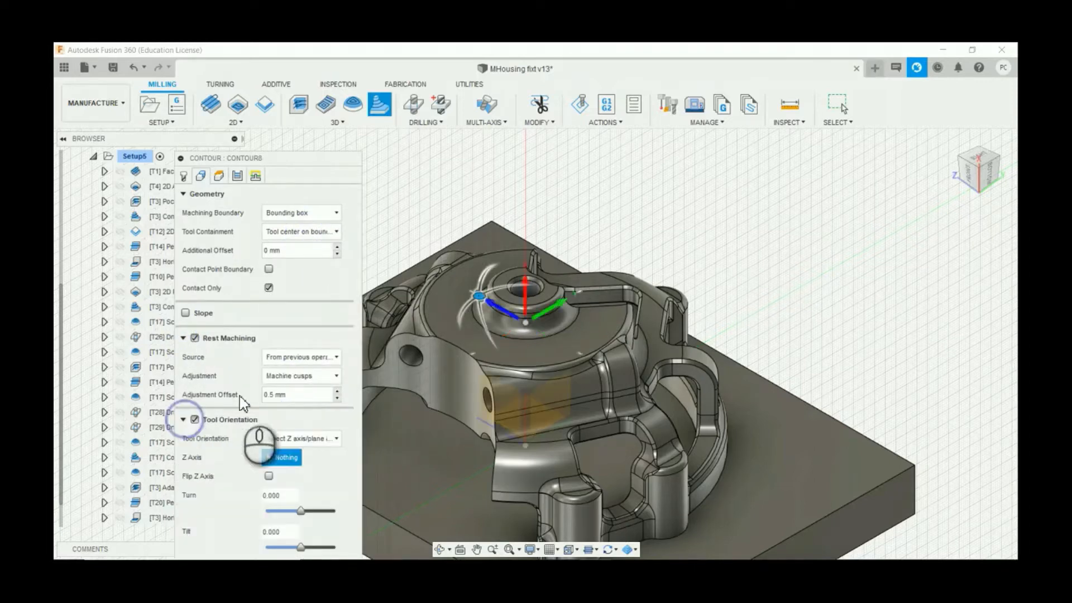
pyautogui.click(195, 420)
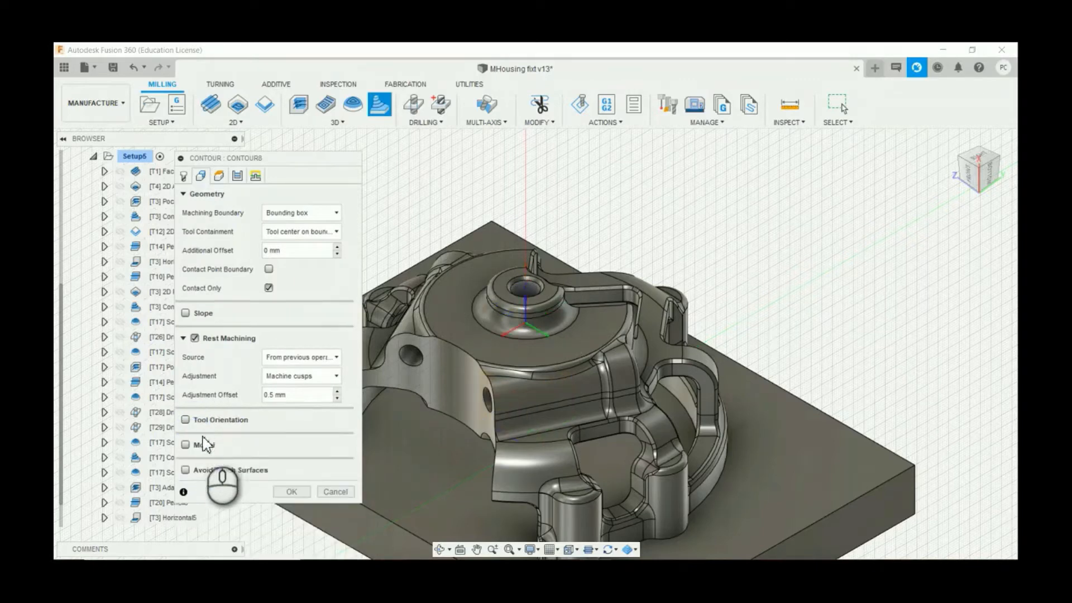
# Step: Enable Avoid/Touch Surfaces as touch surfaces with 0 clearance and select four curved arm faces along the housing's front and right side
pyautogui.click(186, 470)
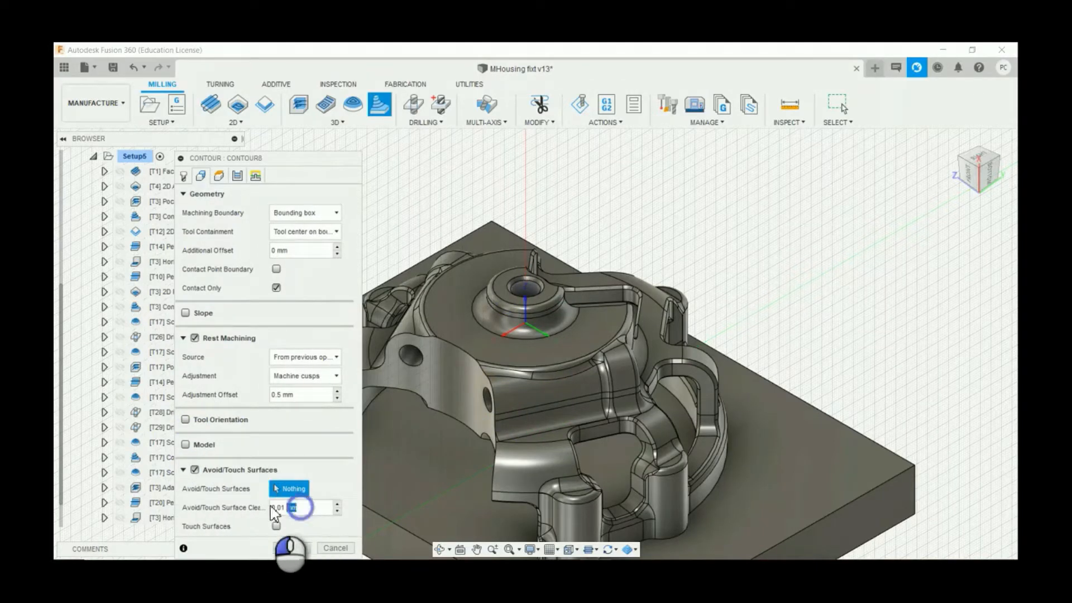
pyautogui.click(276, 526)
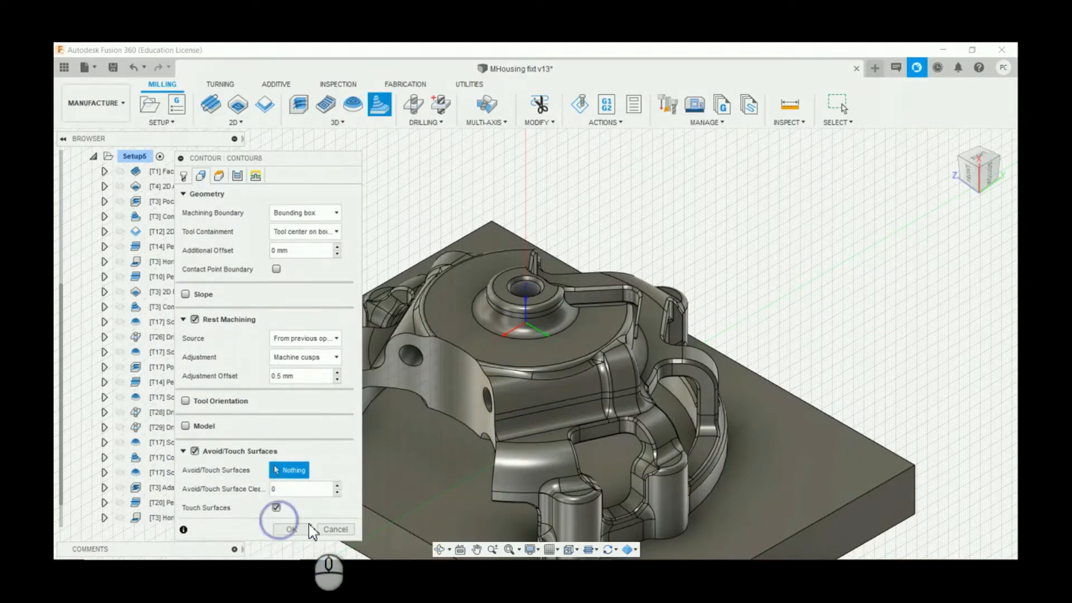
pyautogui.click(537, 463)
pyautogui.click(658, 423)
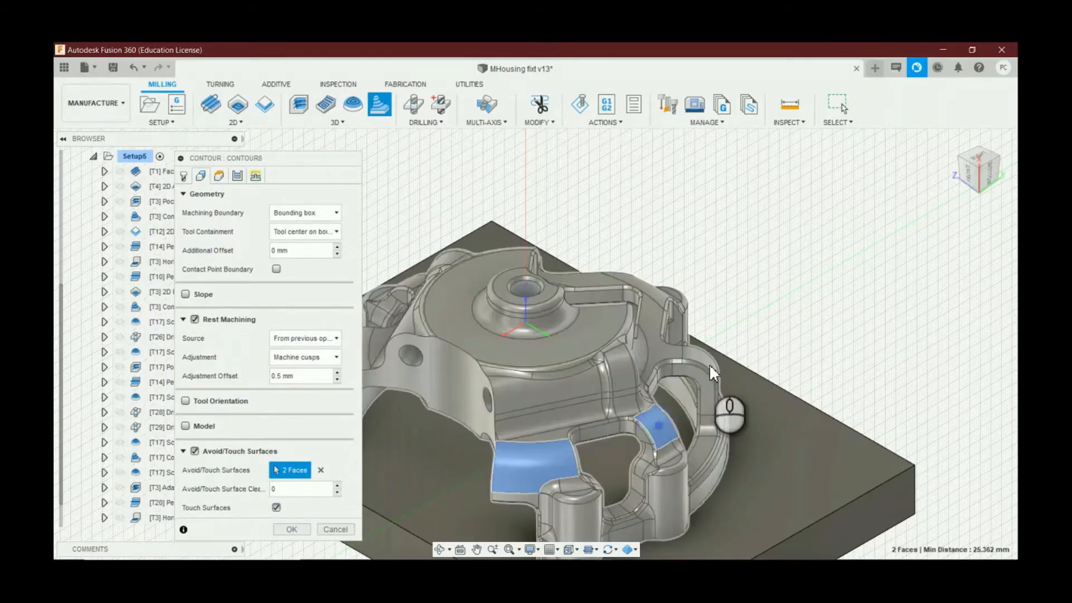
pyautogui.click(709, 364)
pyautogui.click(657, 291)
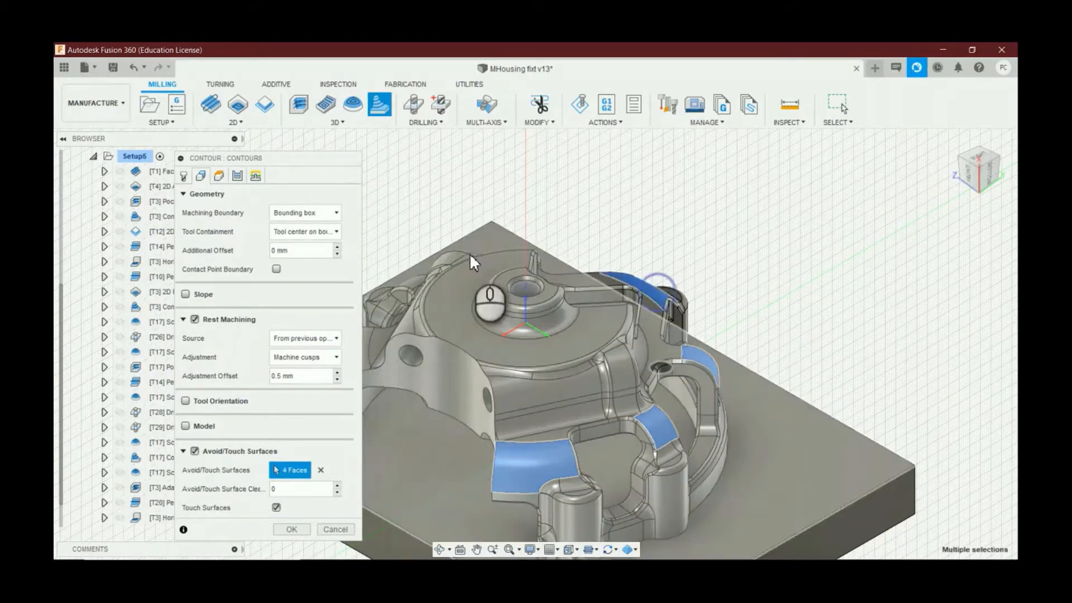
# Step: Add the three remaining curved arm faces on the housing's left and rear to the touch surfaces
pyautogui.scroll(5, 413, 278)
pyautogui.click(416, 282)
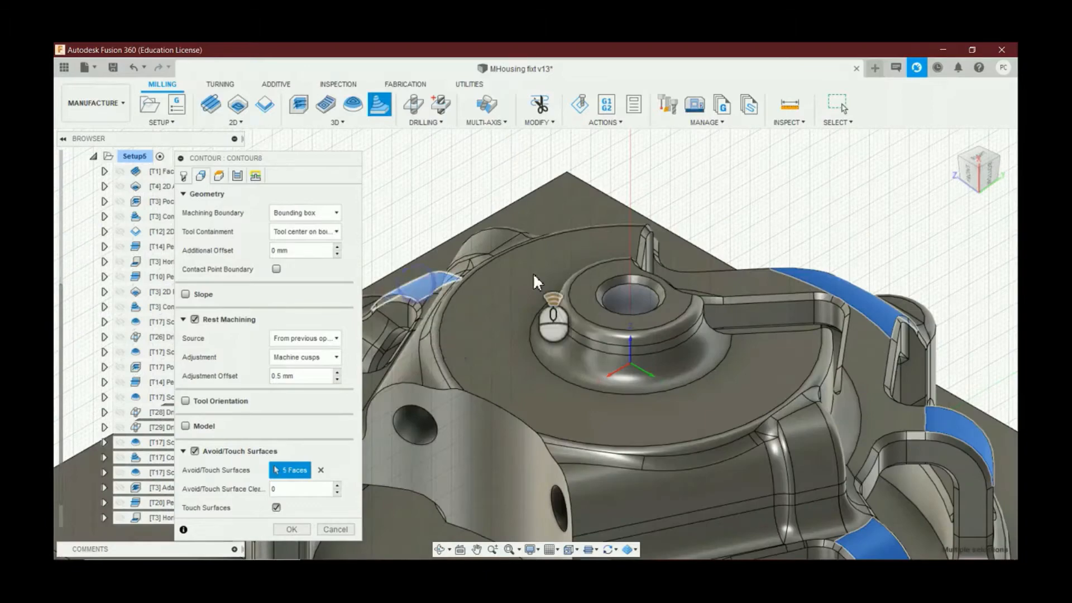
pyautogui.scroll(-5, 532, 273)
pyautogui.click(404, 354)
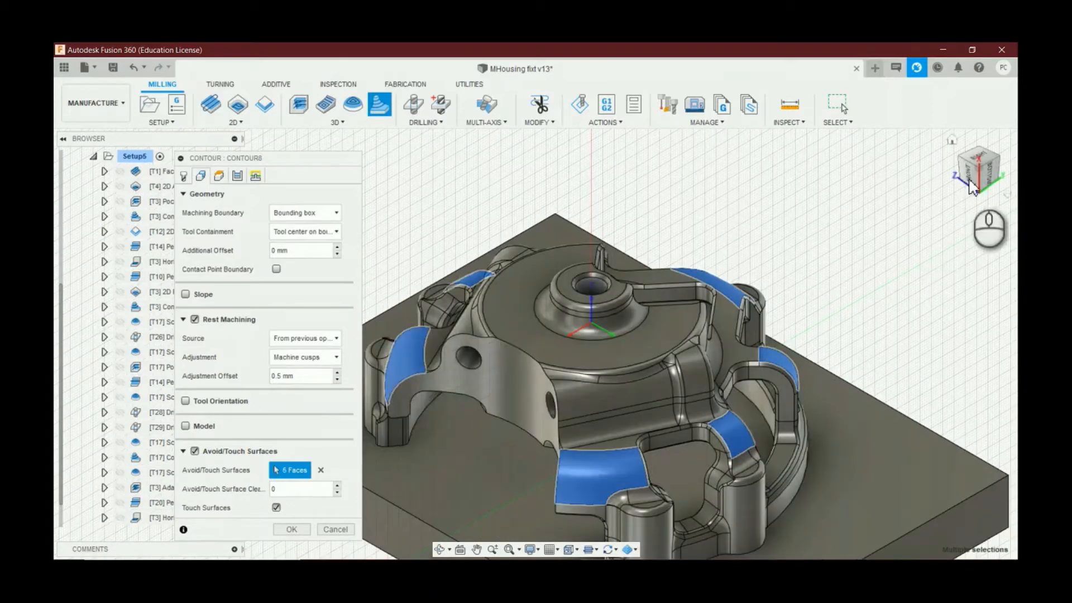
pyautogui.moveTo(975, 181); pyautogui.dragTo(978, 262)
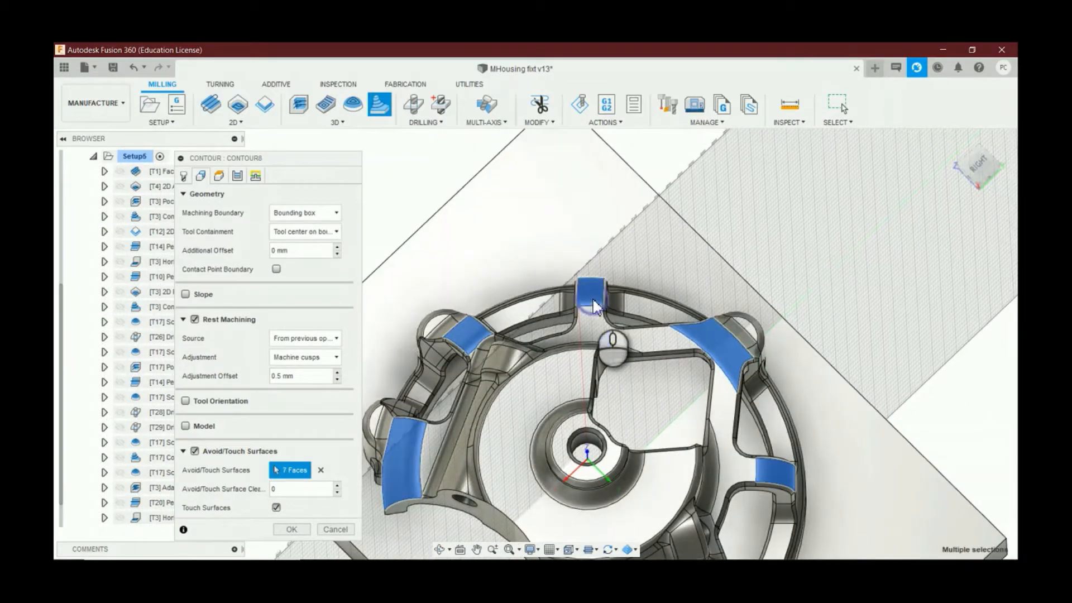
# Step: Set the contour's top height from a selection, using the edge above the front arm's curved face with a 1 mm offset
pyautogui.moveTo(975, 177); pyautogui.dragTo(981, 146)
pyautogui.click(217, 175)
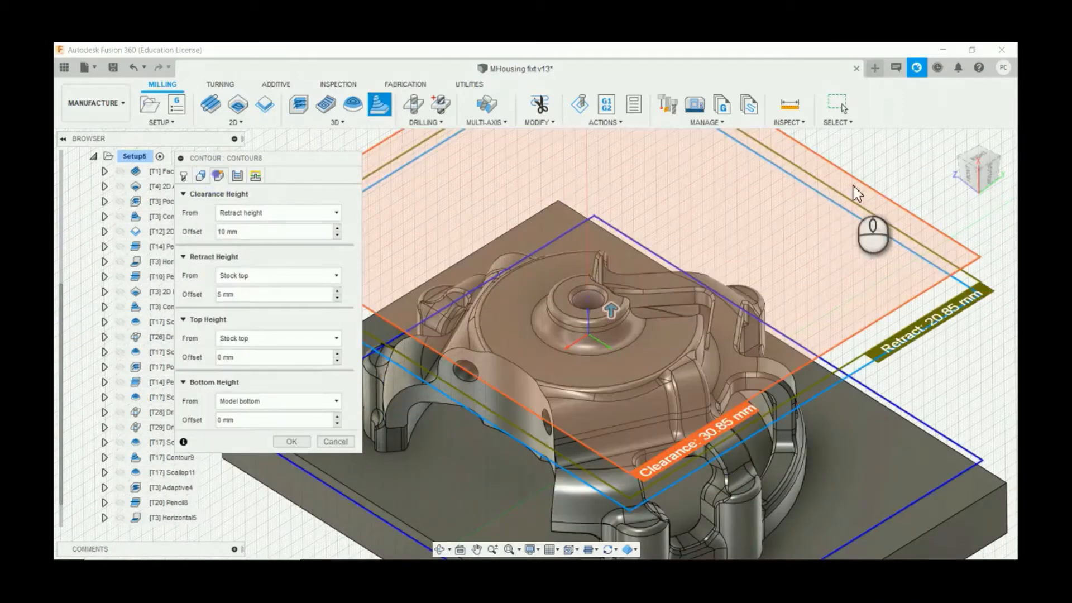
pyautogui.click(977, 176)
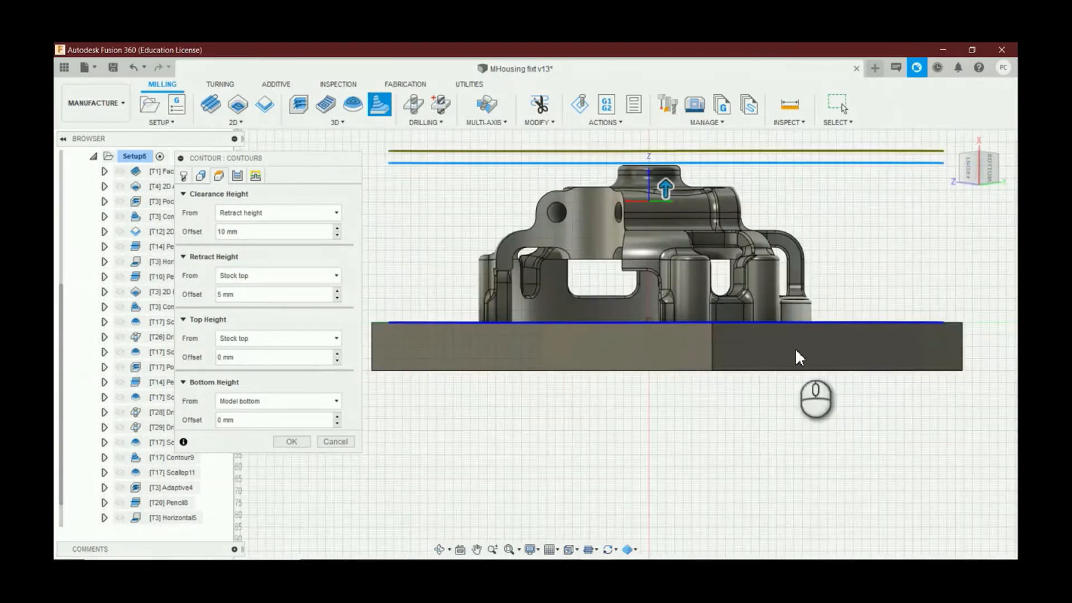
pyautogui.scroll(-3, 737, 376)
pyautogui.scroll(3, 721, 327)
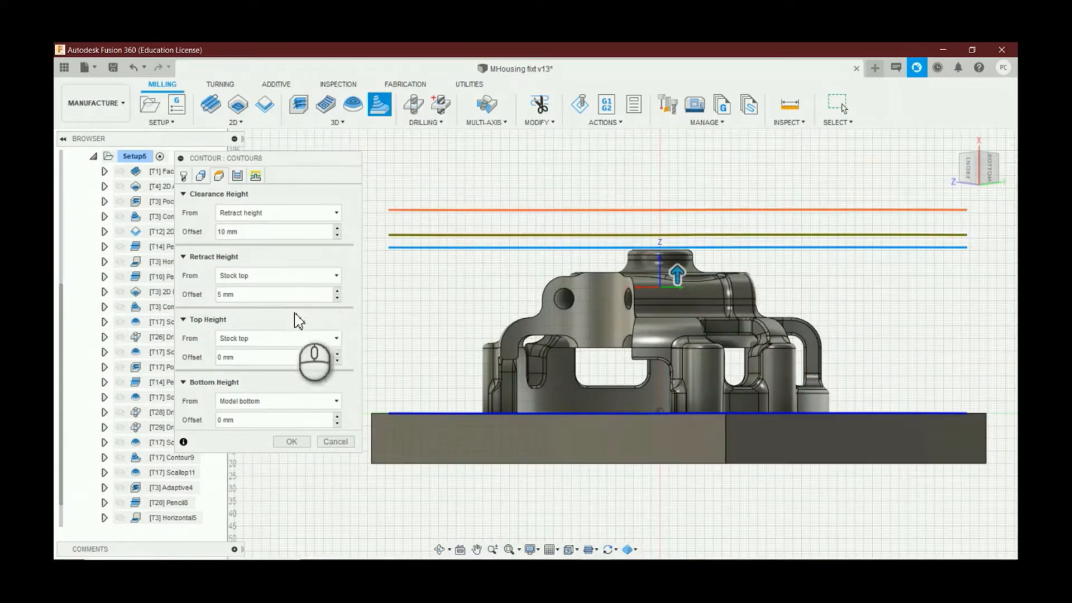
pyautogui.click(286, 338)
pyautogui.click(276, 452)
pyautogui.scroll(3, 507, 357)
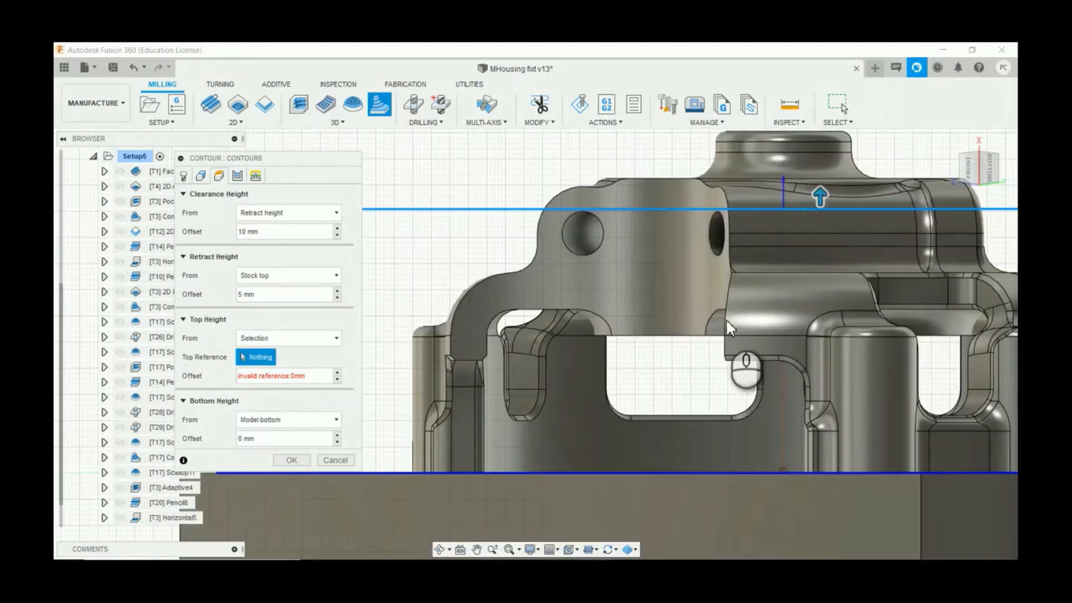
pyautogui.click(777, 272)
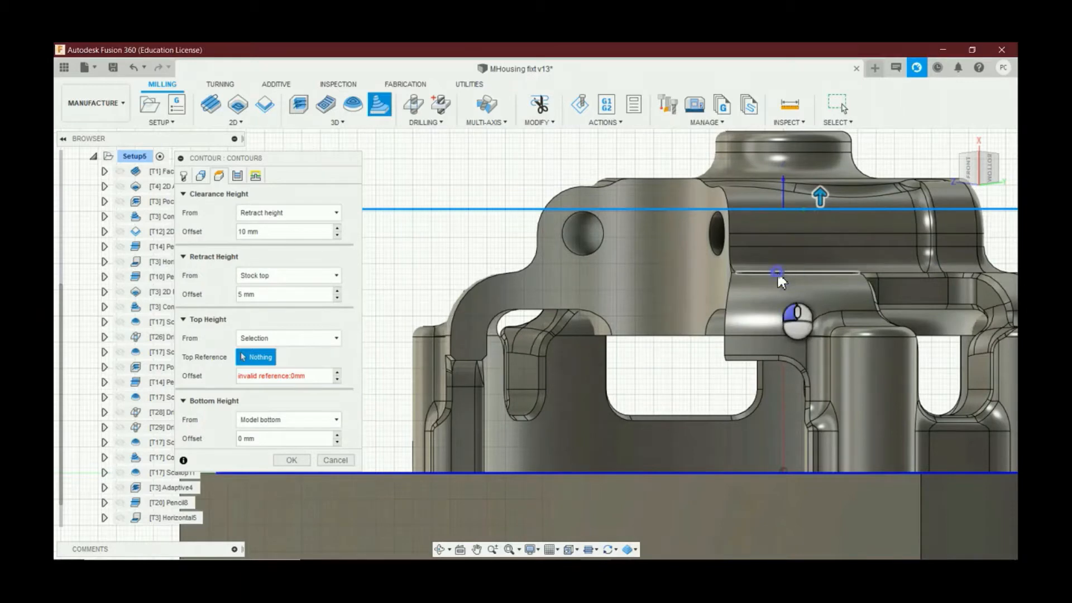
pyautogui.click(337, 372)
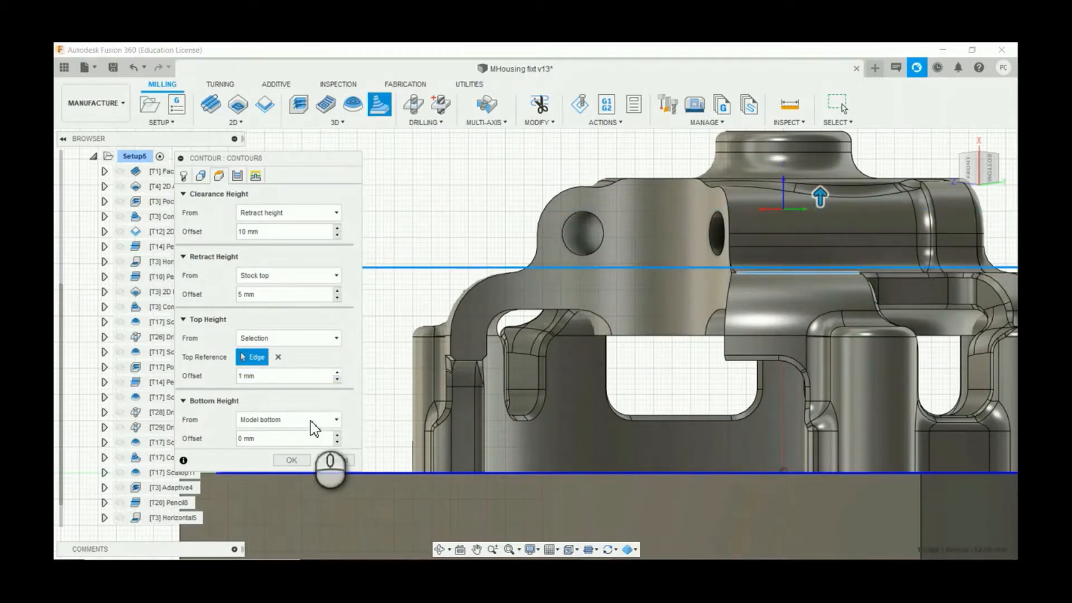
# Step: Set the contour's bottom height from a selection, using the front arm's lower edge, and lower its offset by one increment
pyautogui.click(310, 419)
pyautogui.click(265, 533)
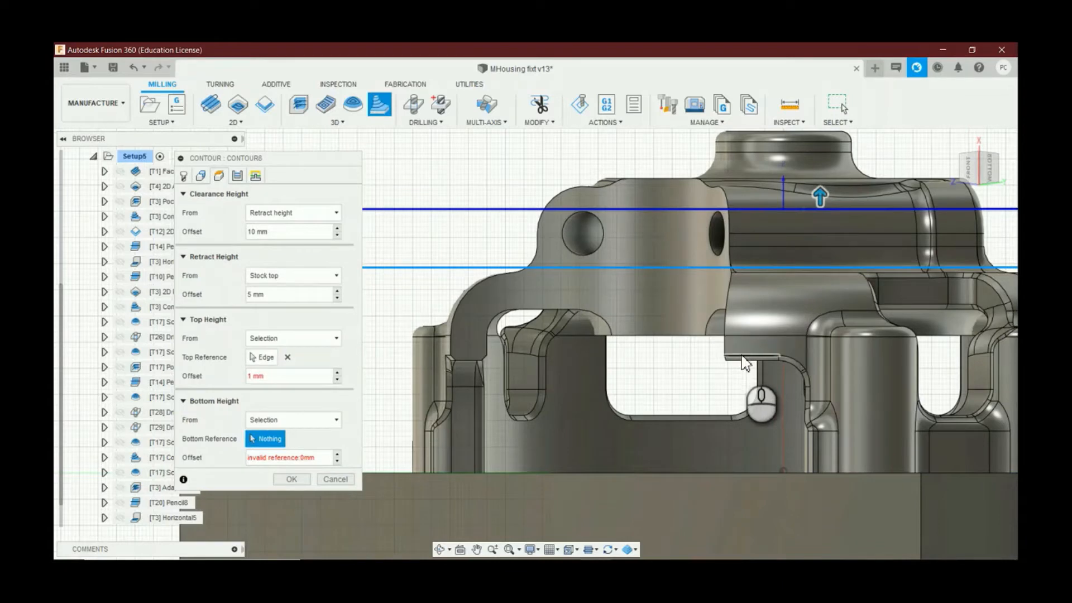
pyautogui.click(742, 359)
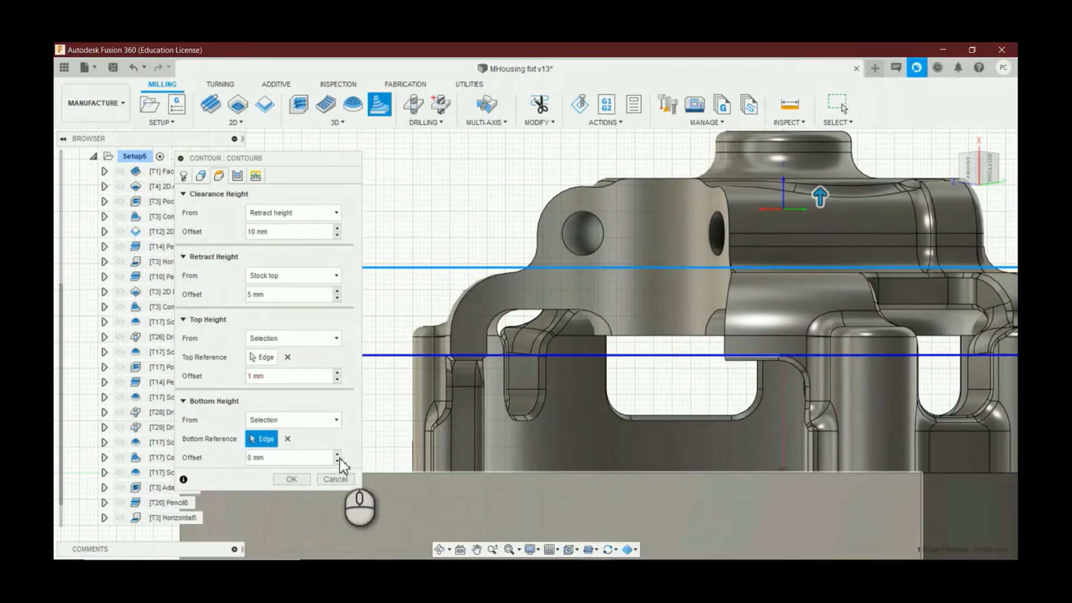
pyautogui.click(337, 461)
# Step: Check the contour's passes and tool settings and accept the operation to generate its toolpath
pyautogui.click(237, 177)
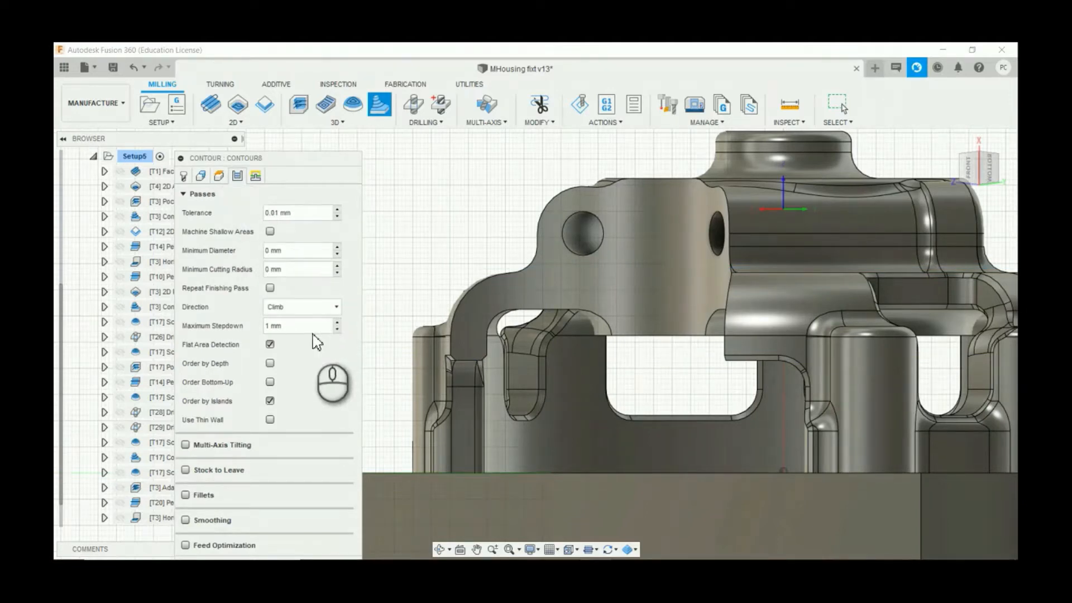
pyautogui.click(184, 176)
pyautogui.click(291, 529)
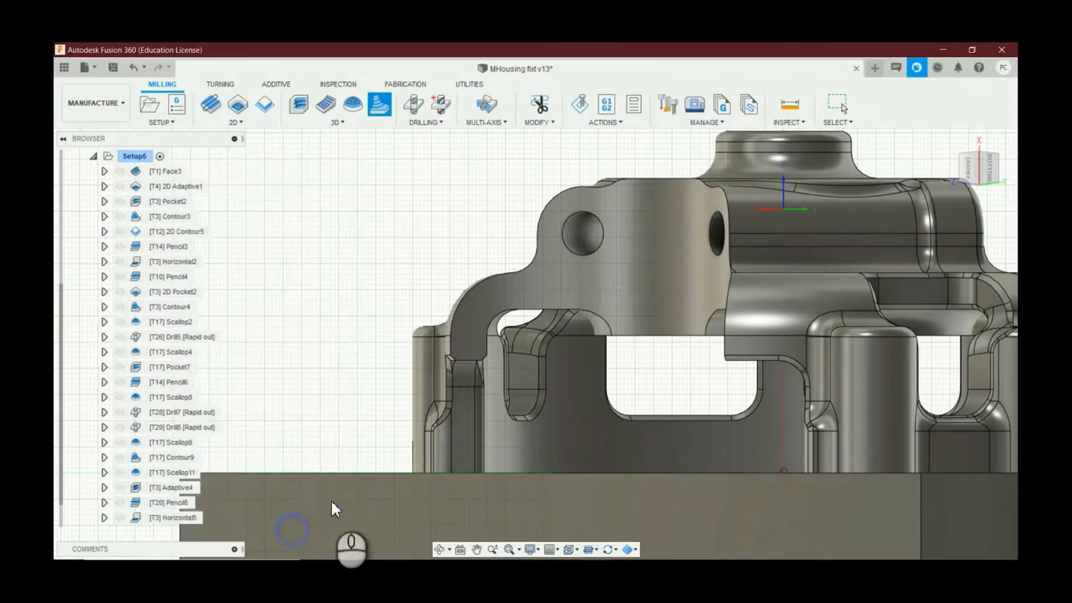
# Step: Orbit to an isometric view and examine the generated contour toolpath around the housing's arms
pyautogui.scroll(-5, 397, 356)
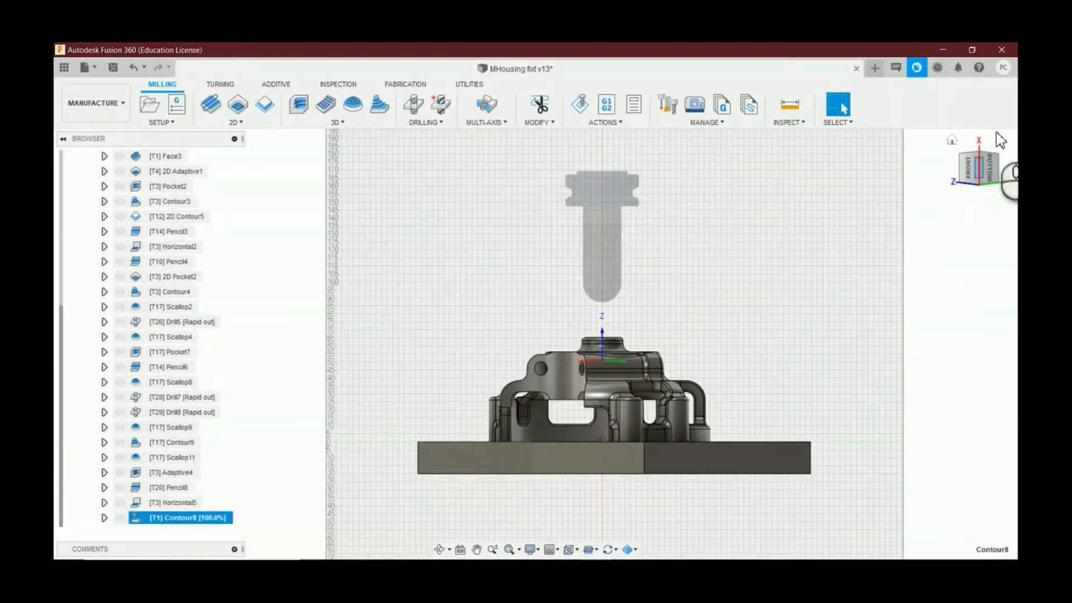
pyautogui.moveTo(983, 165); pyautogui.dragTo(721, 413)
pyautogui.keyDown('shift'); pyautogui.moveTo(720, 412); pyautogui.dragTo(596, 304, button='middle'); pyautogui.keyUp('shift')
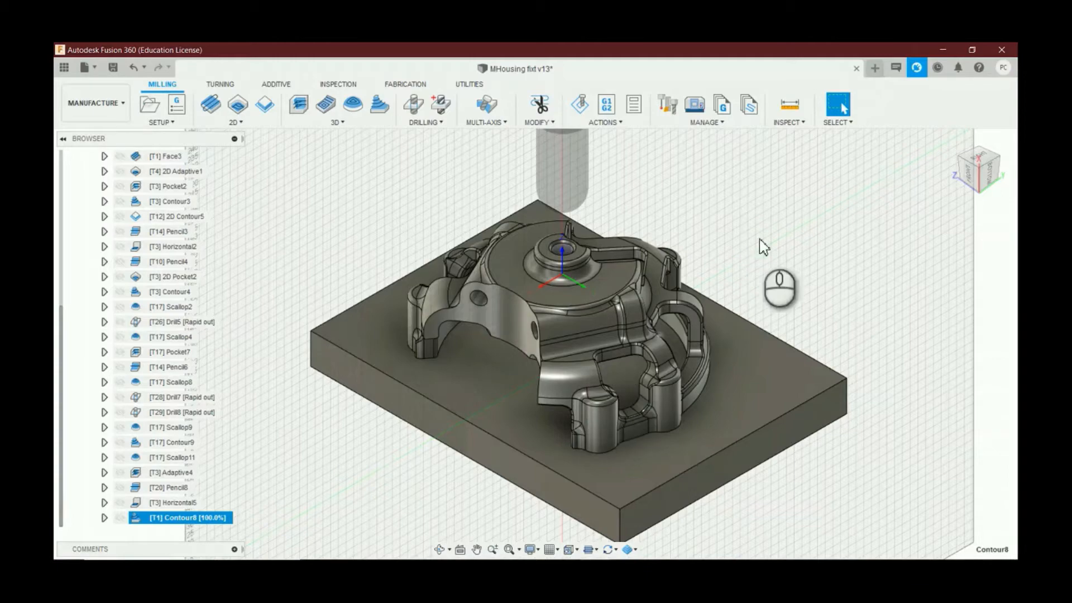
pyautogui.scroll(-2, 817, 413)
pyautogui.scroll(2, 779, 272)
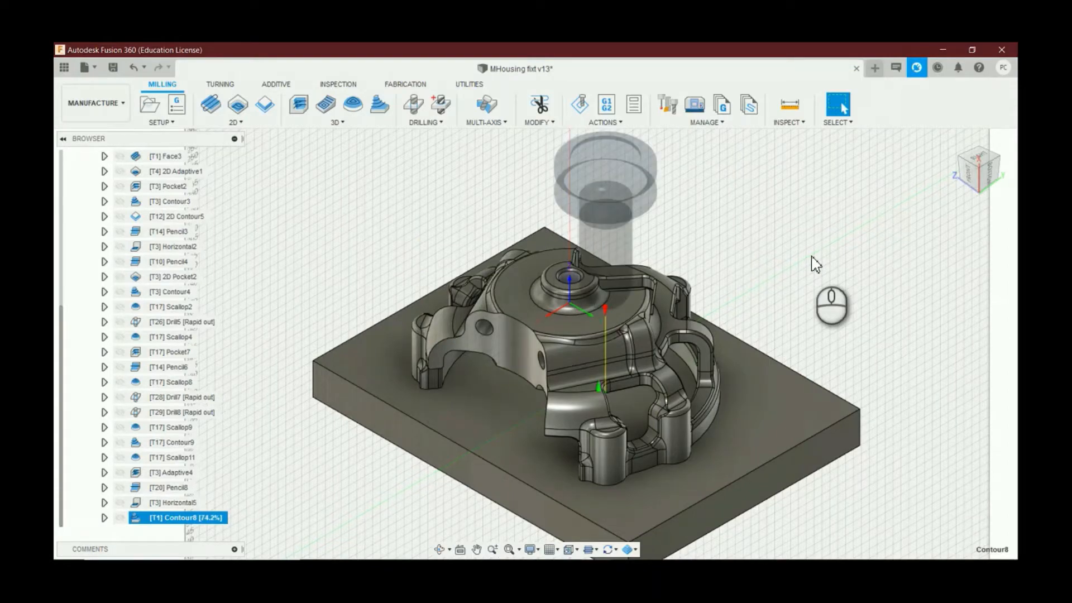
pyautogui.scroll(3, 666, 416)
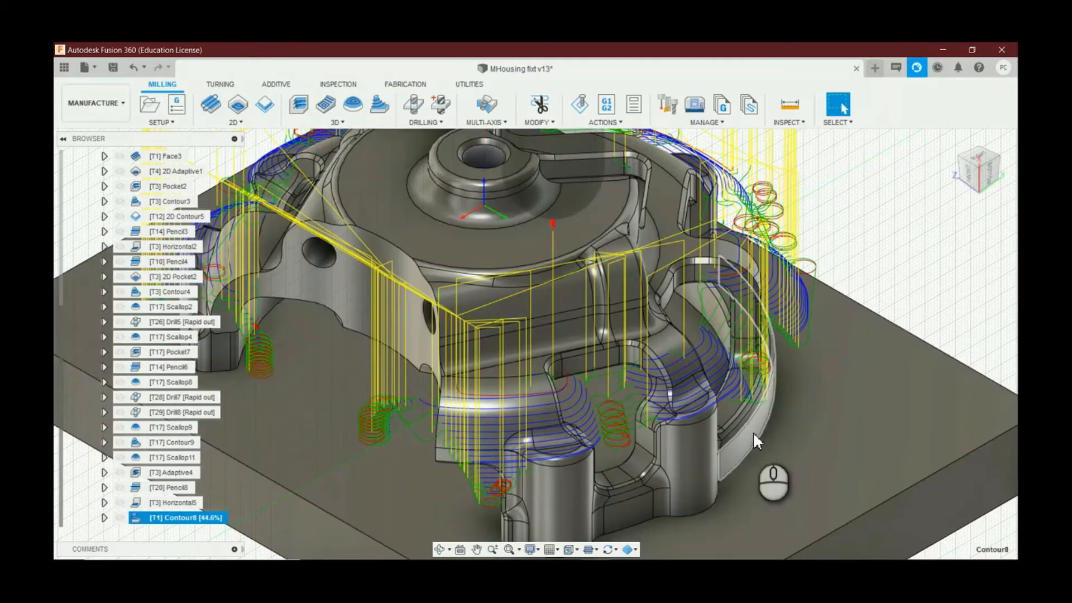
pyautogui.scroll(-3, 755, 403)
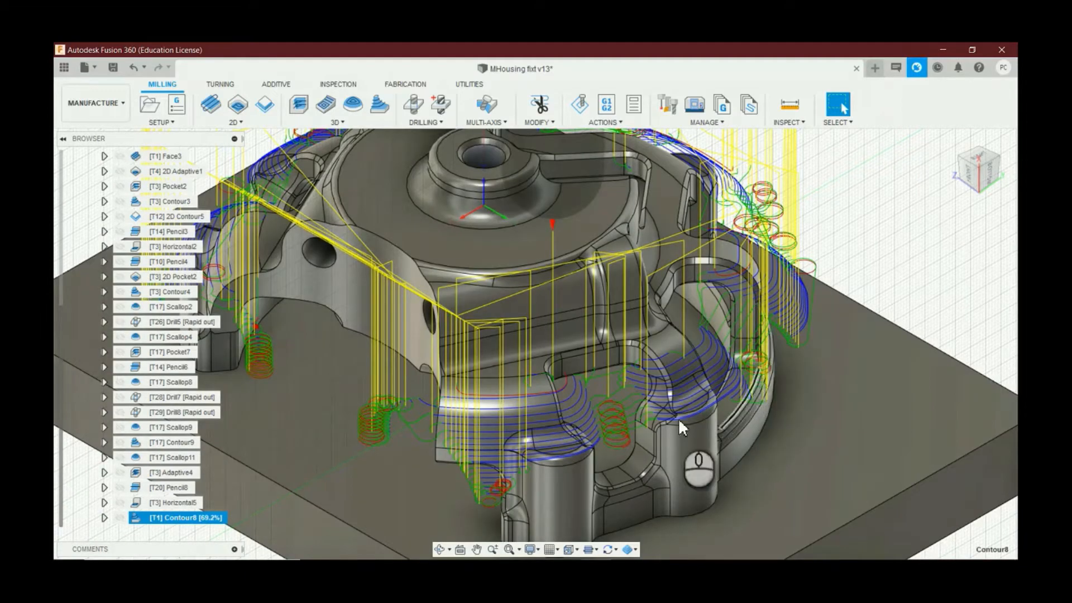
# Step: Simulate the new contour operation with the holder and stock shown and start playback
pyautogui.click(580, 106)
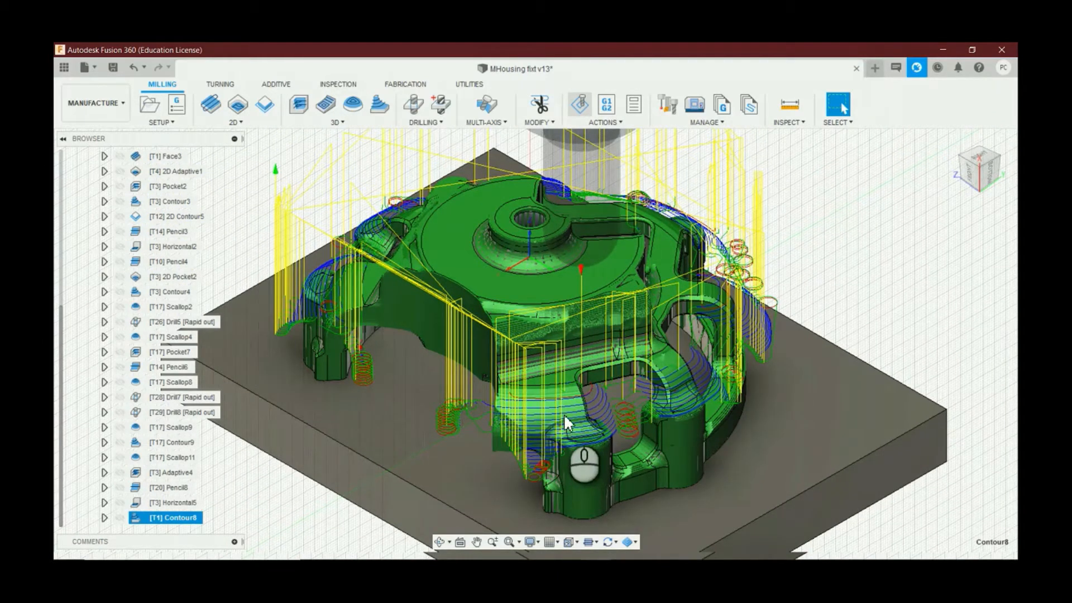
pyautogui.scroll(5, 554, 418)
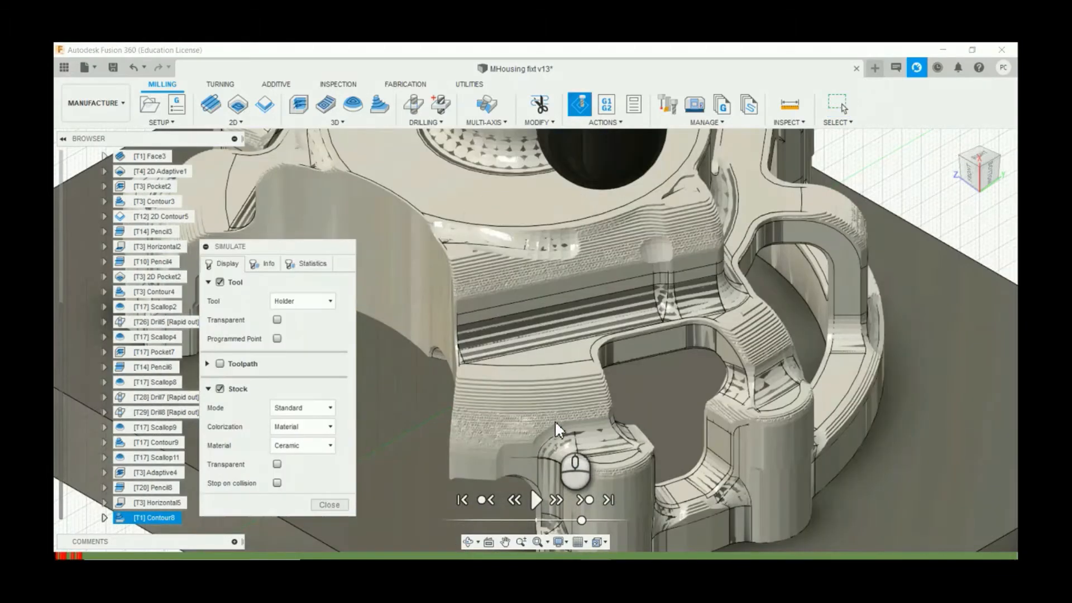
pyautogui.click(224, 263)
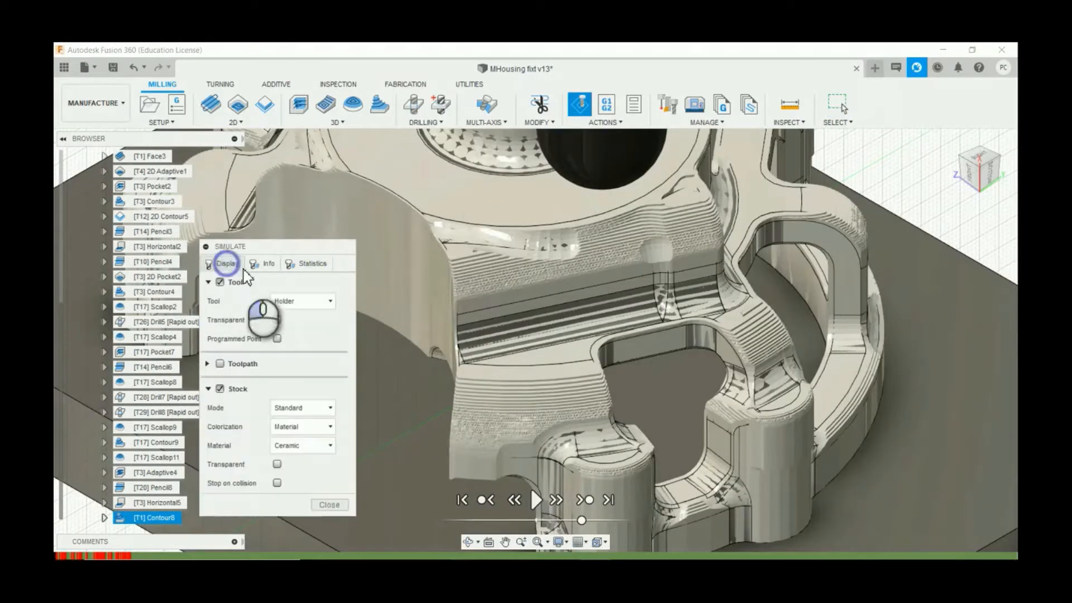
pyautogui.click(535, 499)
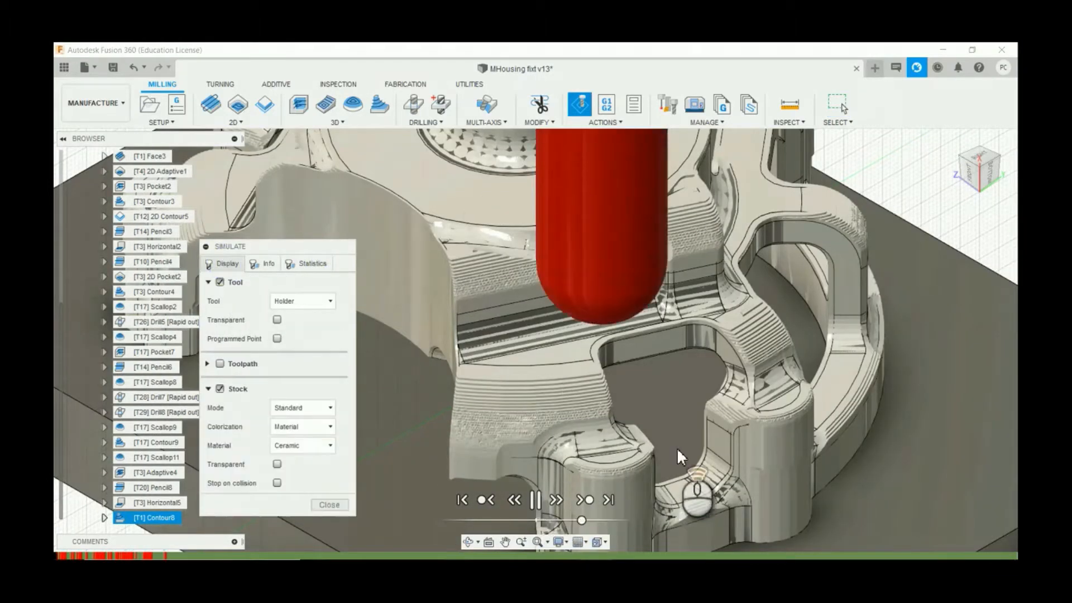
# Step: Watch the contour simulation, inspect the machined arm surfaces up close, and move to a flagged collision point on the timeline
pyautogui.scroll(-4, 676, 447)
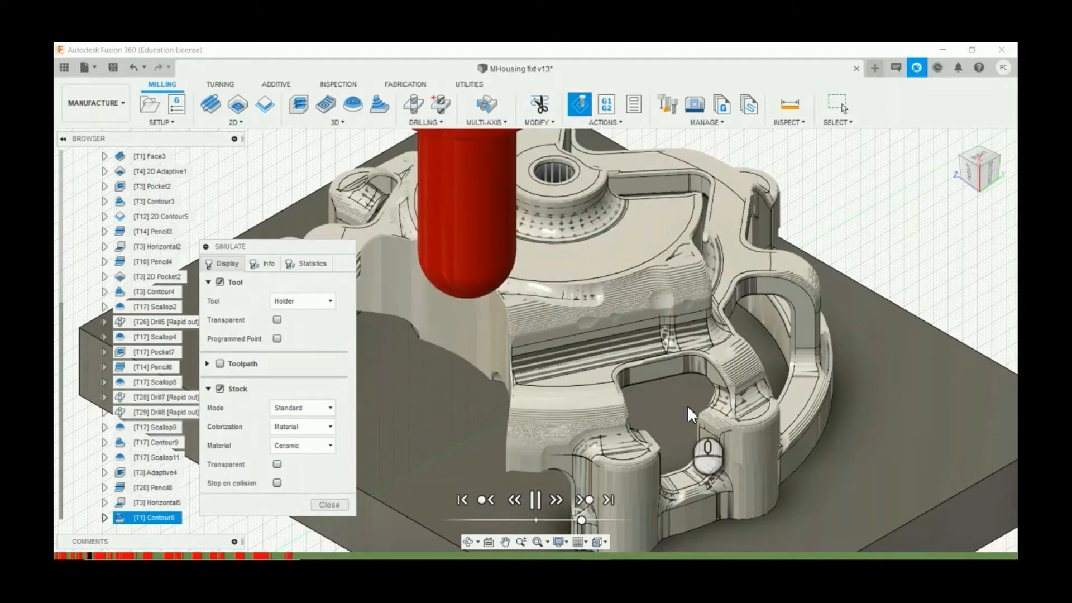
pyautogui.scroll(3, 640, 362)
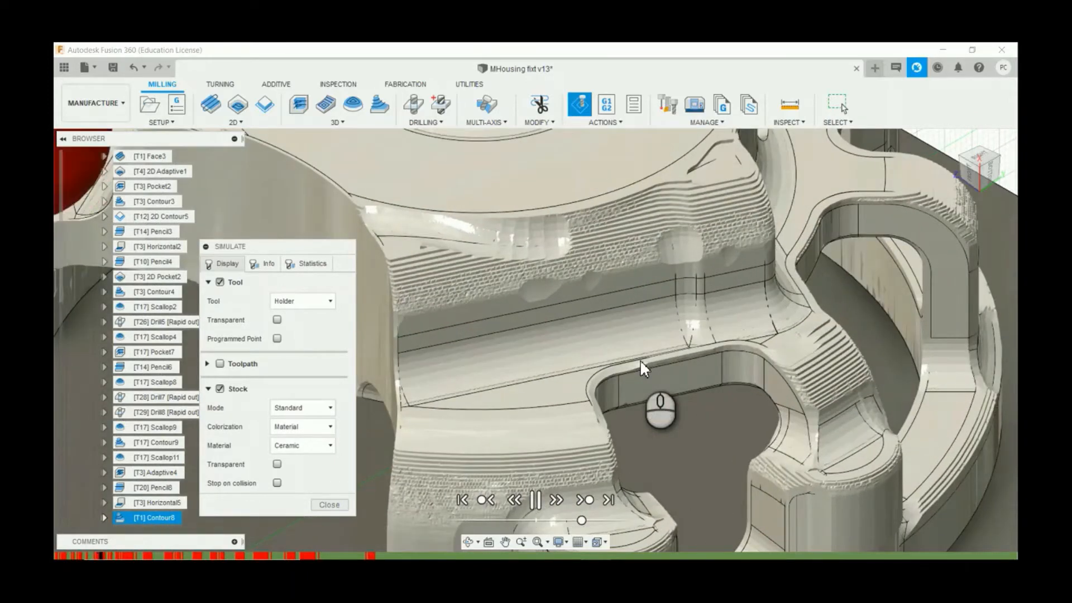
pyautogui.scroll(-8, 640, 359)
pyautogui.scroll(-5, 723, 308)
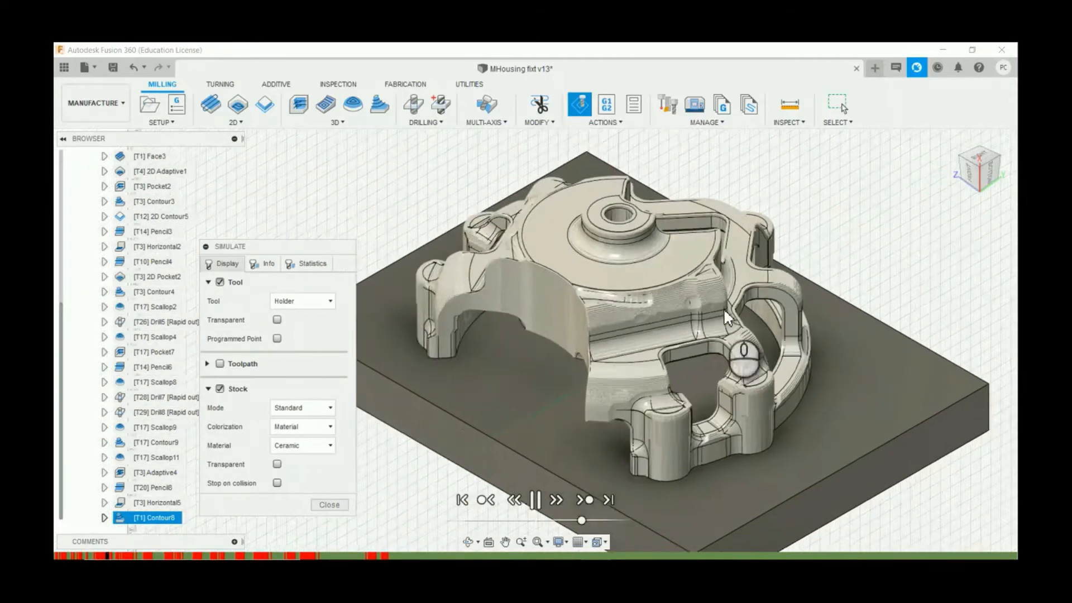
pyautogui.scroll(10, 475, 273)
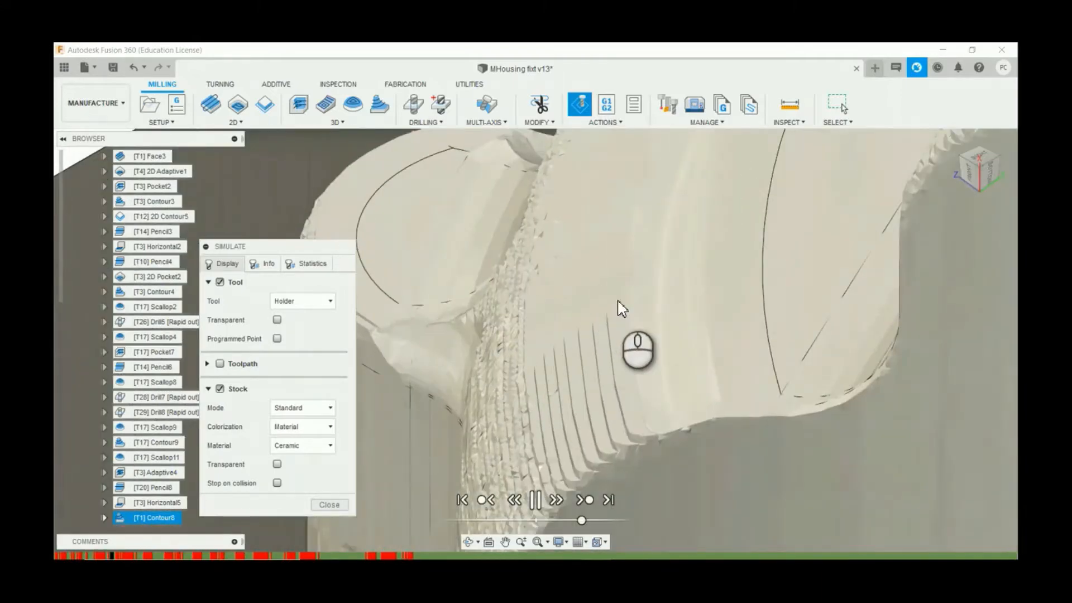
pyautogui.scroll(-8, 617, 305)
pyautogui.scroll(-5, 647, 318)
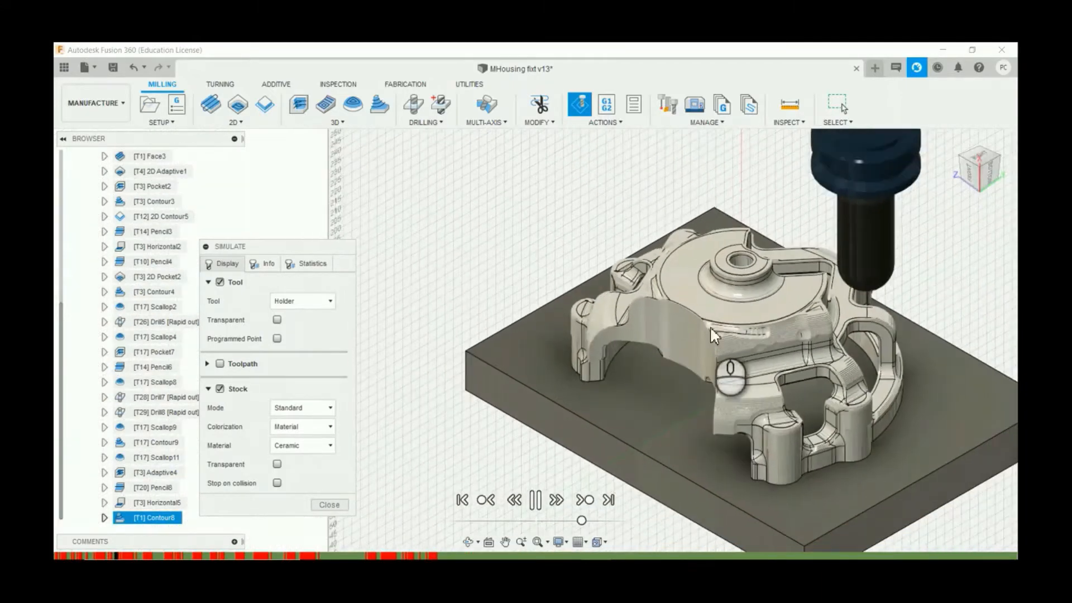
pyautogui.scroll(10, 870, 357)
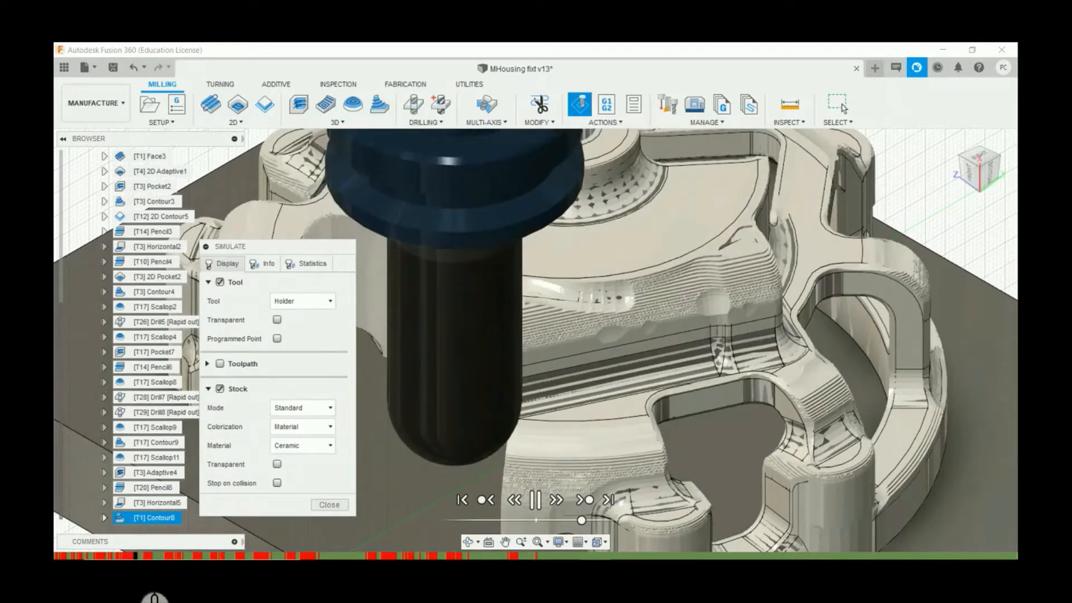
pyautogui.click(146, 557)
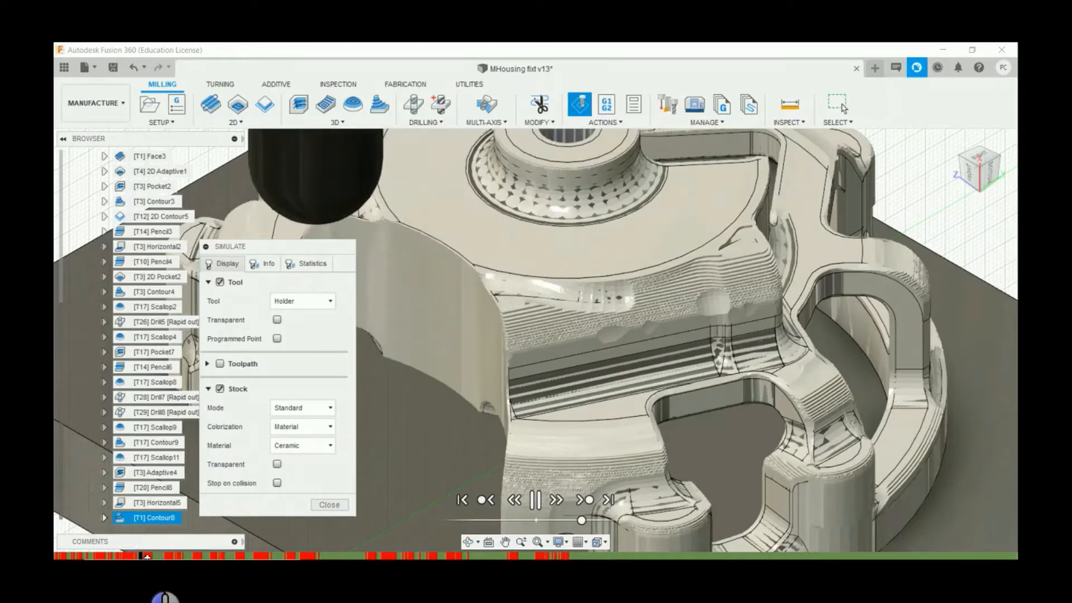
# Step: Watch the contour simulation around the whole housing, pausing and resuming playback to examine the holder collisions
pyautogui.click(289, 381)
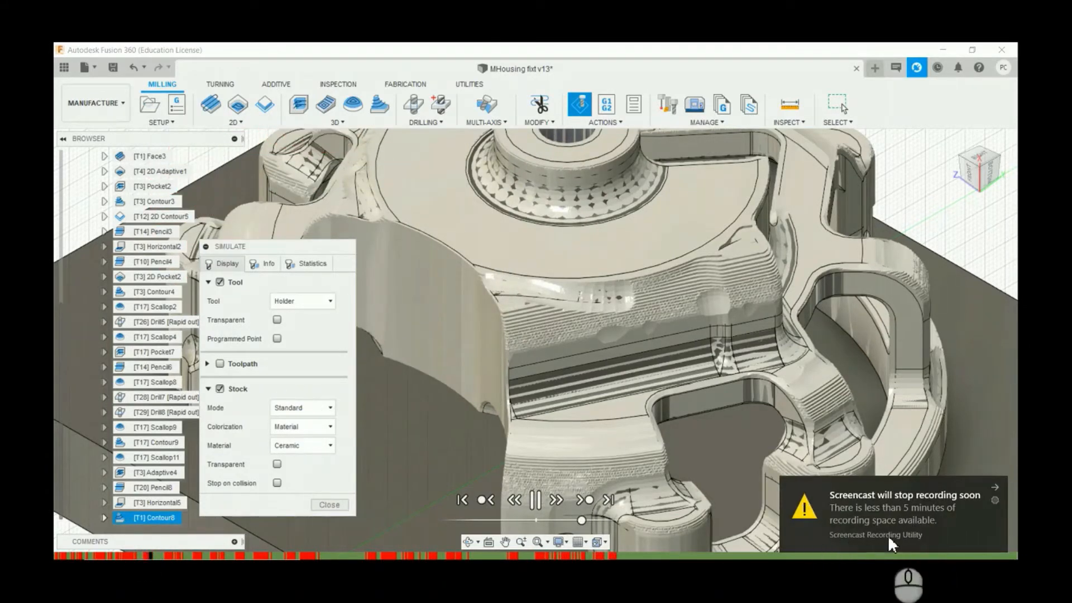
pyautogui.scroll(-5, 644, 396)
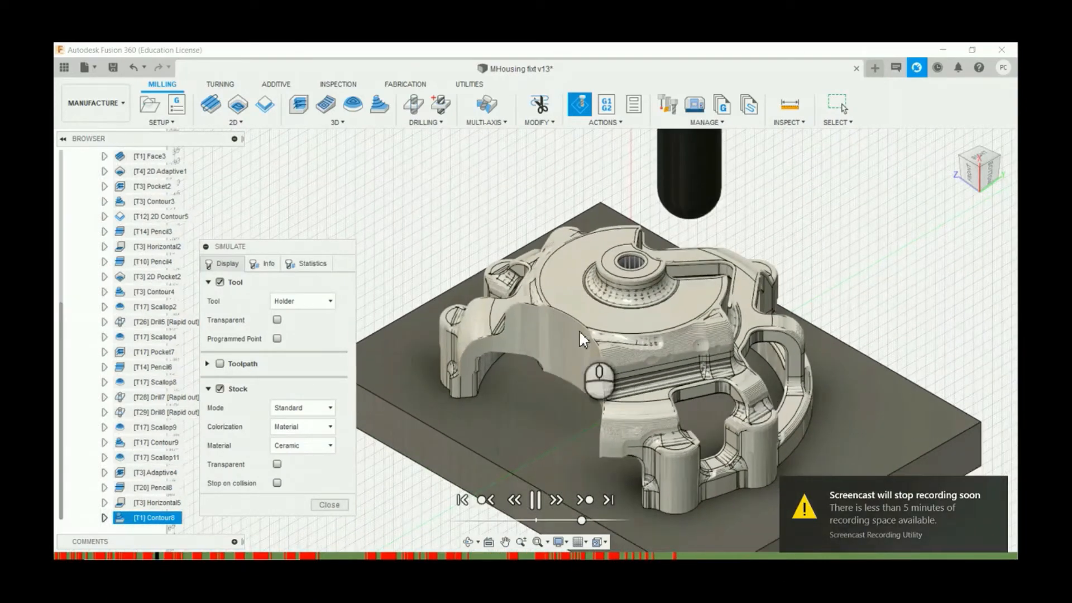
pyautogui.scroll(2, 578, 330)
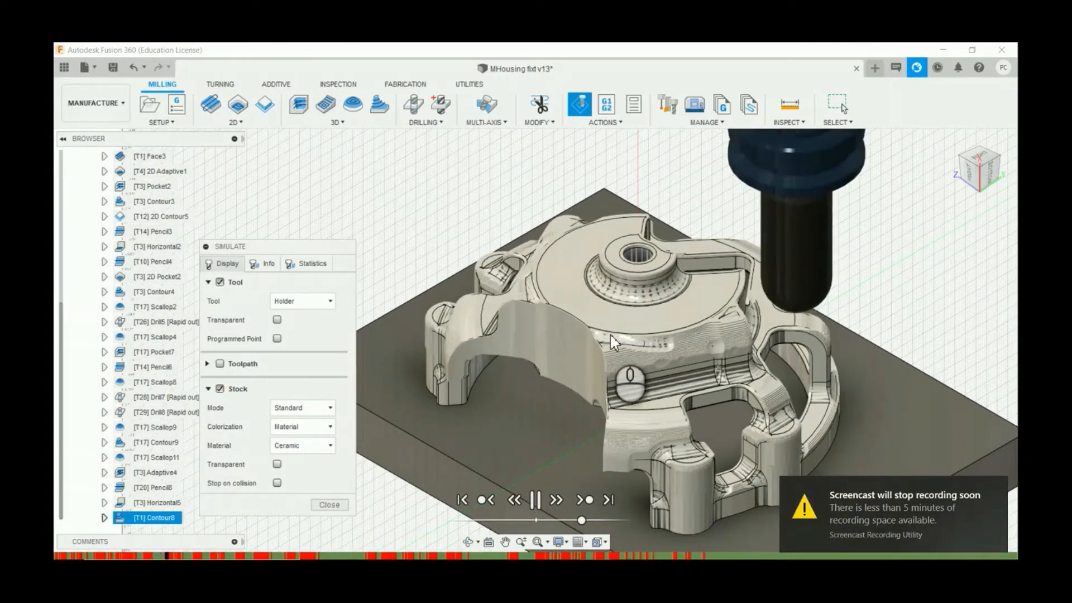
pyautogui.click(537, 499)
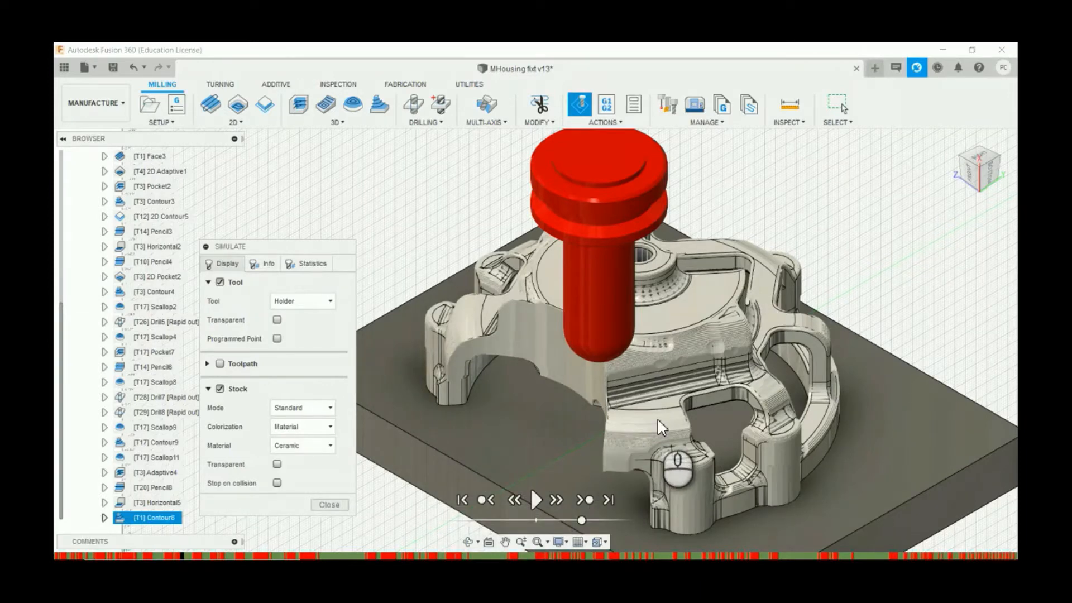
pyautogui.click(534, 500)
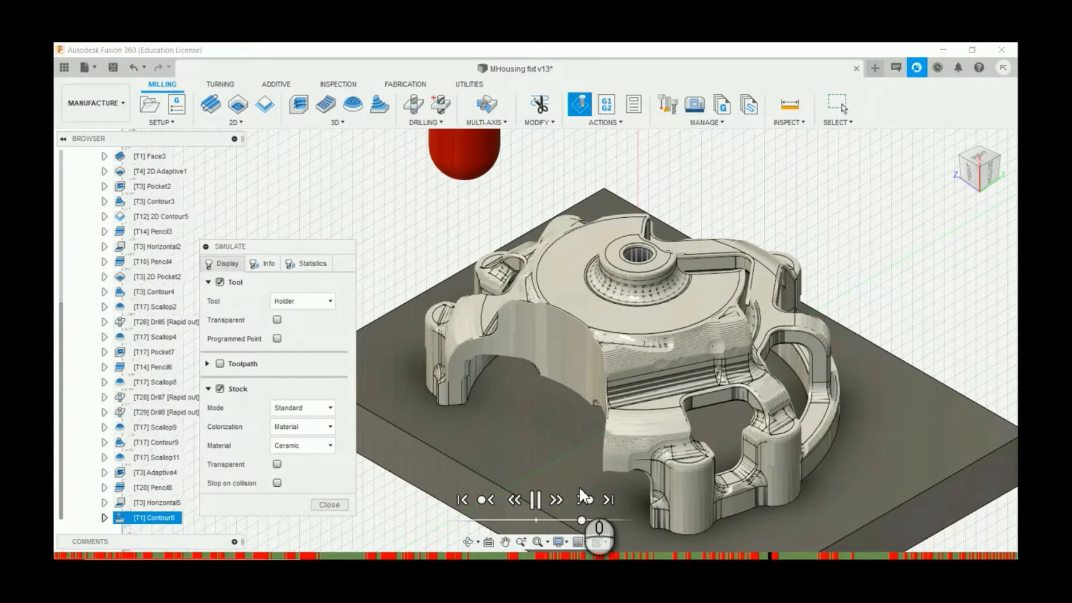
pyautogui.click(534, 500)
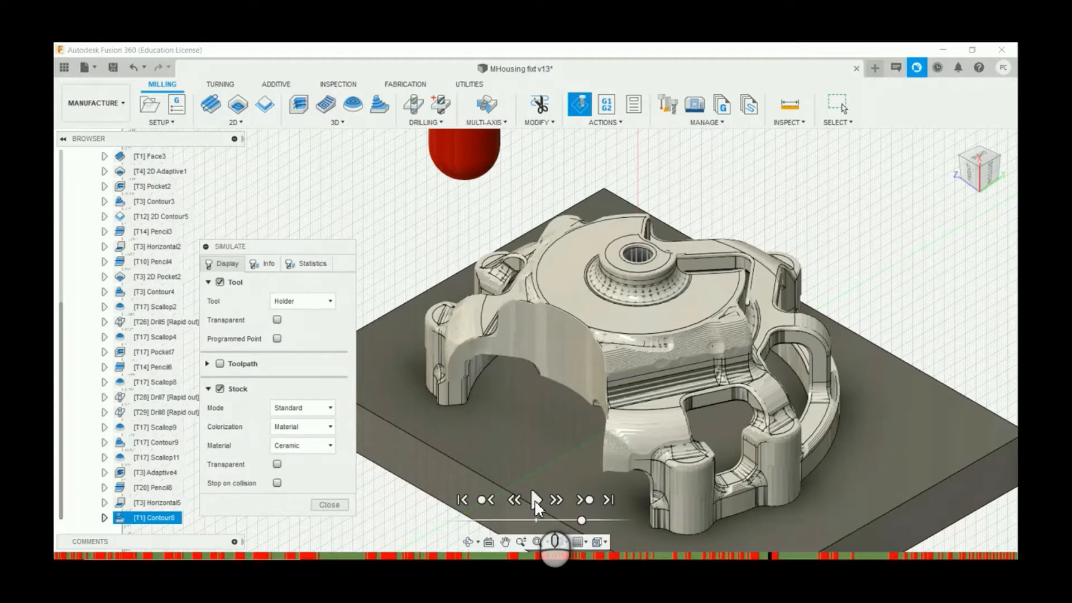
# Step: Resume playback, inspect the machined arm surfaces up close, and close the simulation
pyautogui.click(534, 499)
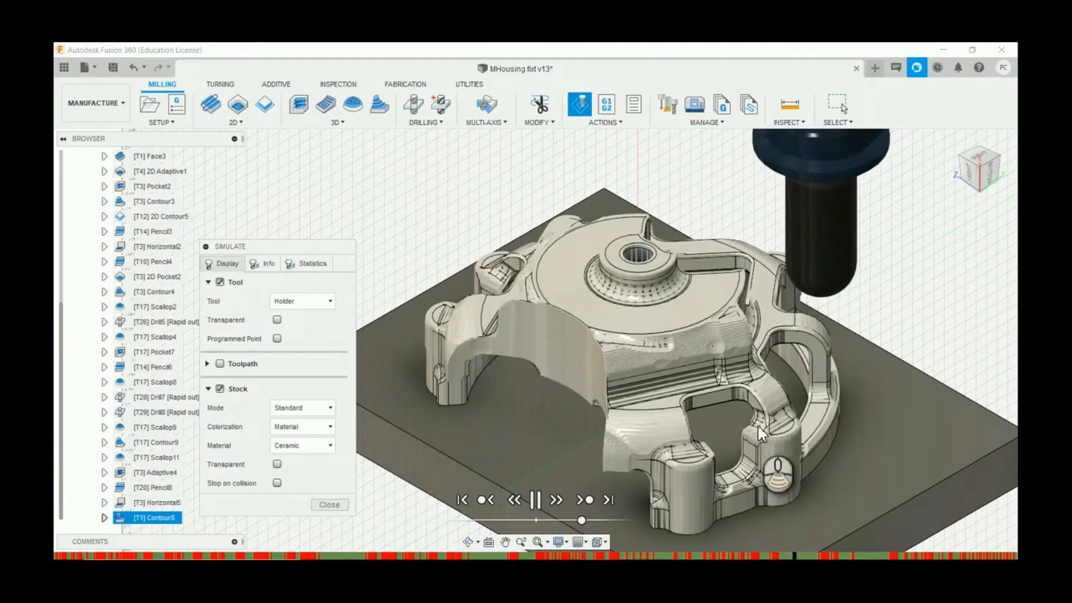
pyautogui.scroll(5, 817, 394)
pyautogui.scroll(-3, 820, 393)
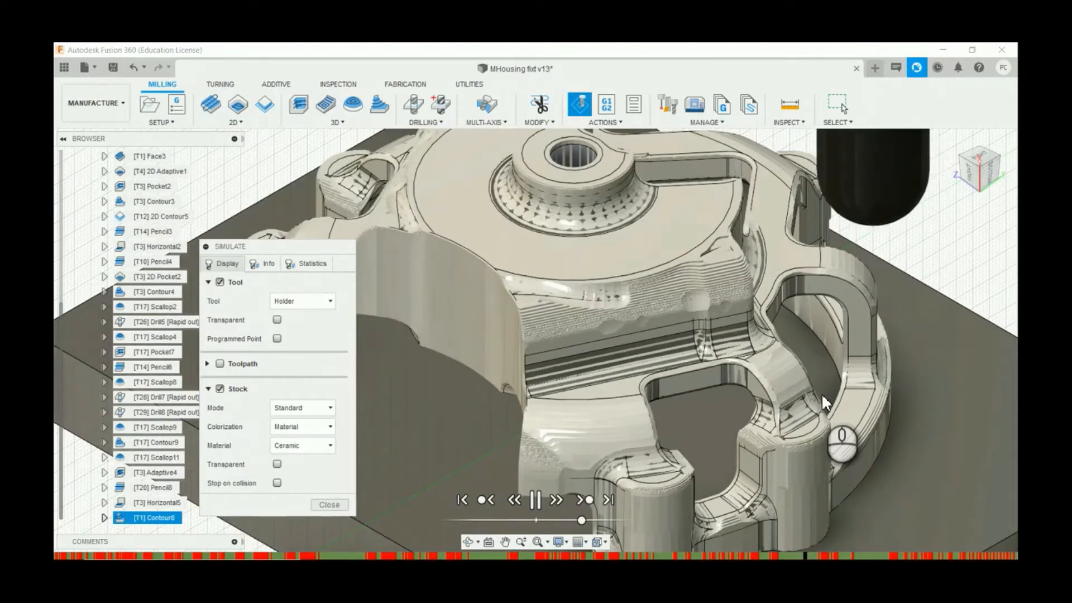
pyautogui.click(330, 506)
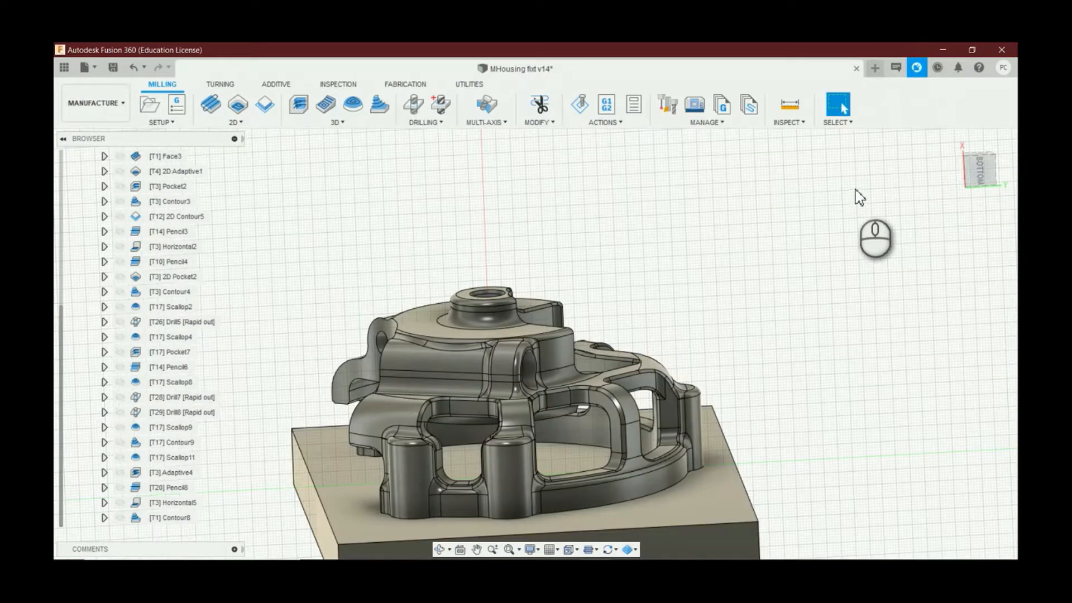
# Step: Start a new 3D Contour operation and filter its tool selection to milling tools of the ball end mill type
pyautogui.click(311, 122)
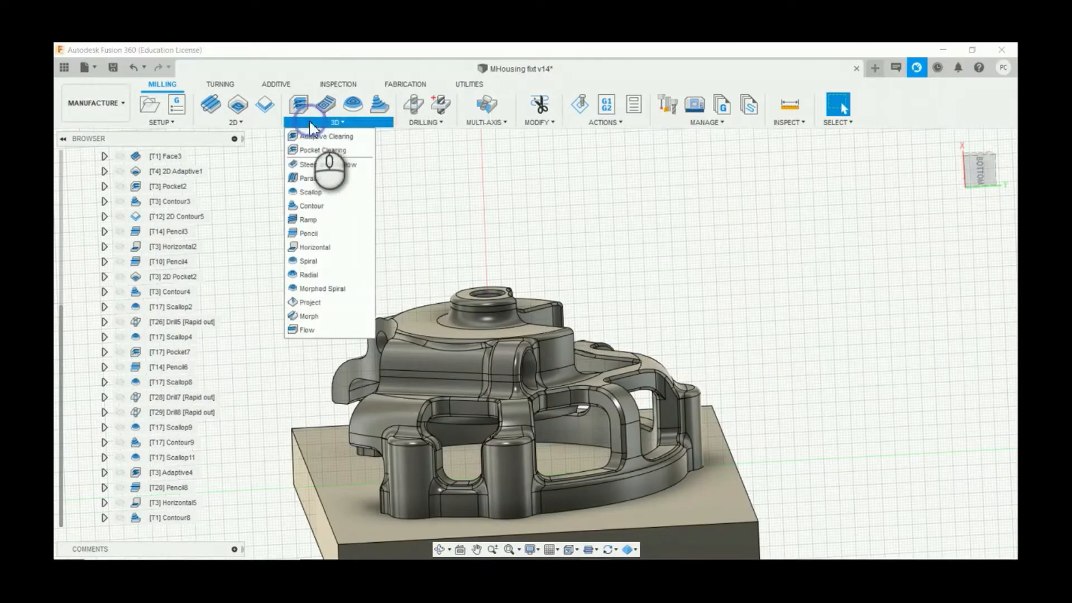
pyautogui.click(318, 208)
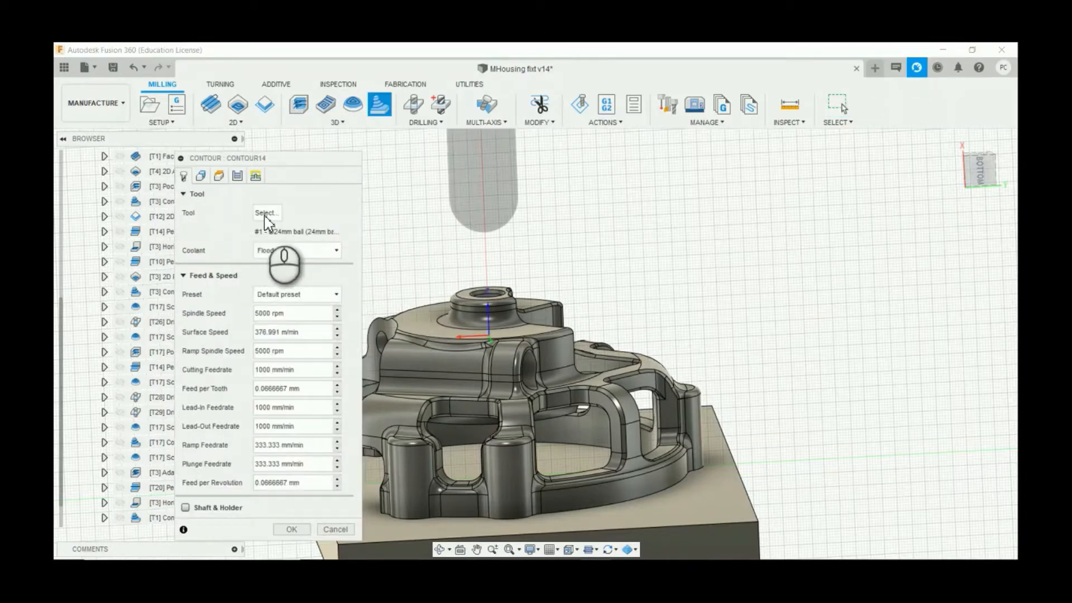
pyautogui.click(265, 214)
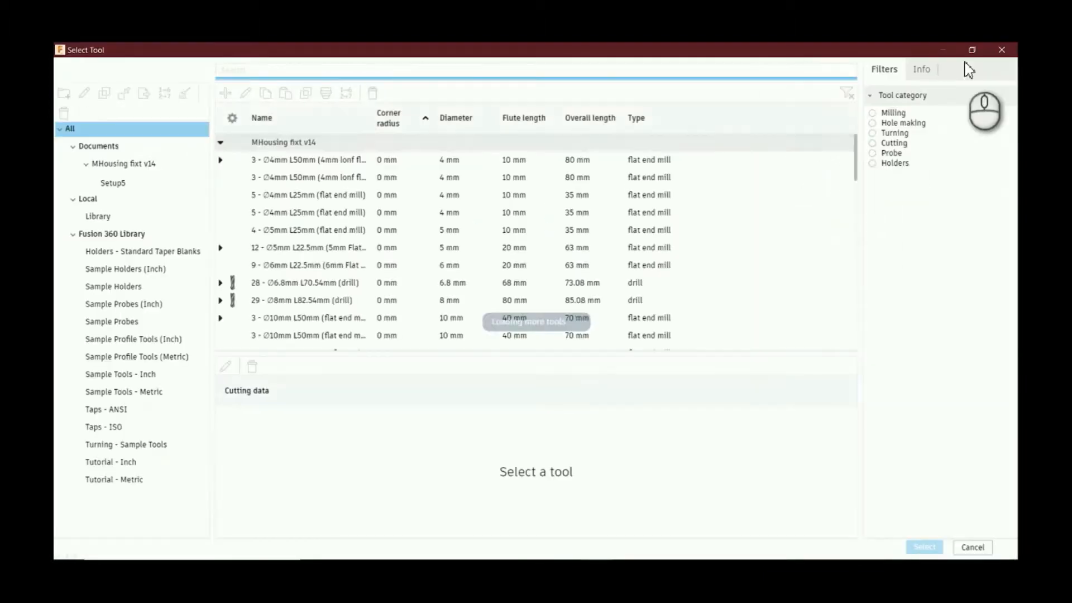
pyautogui.click(872, 113)
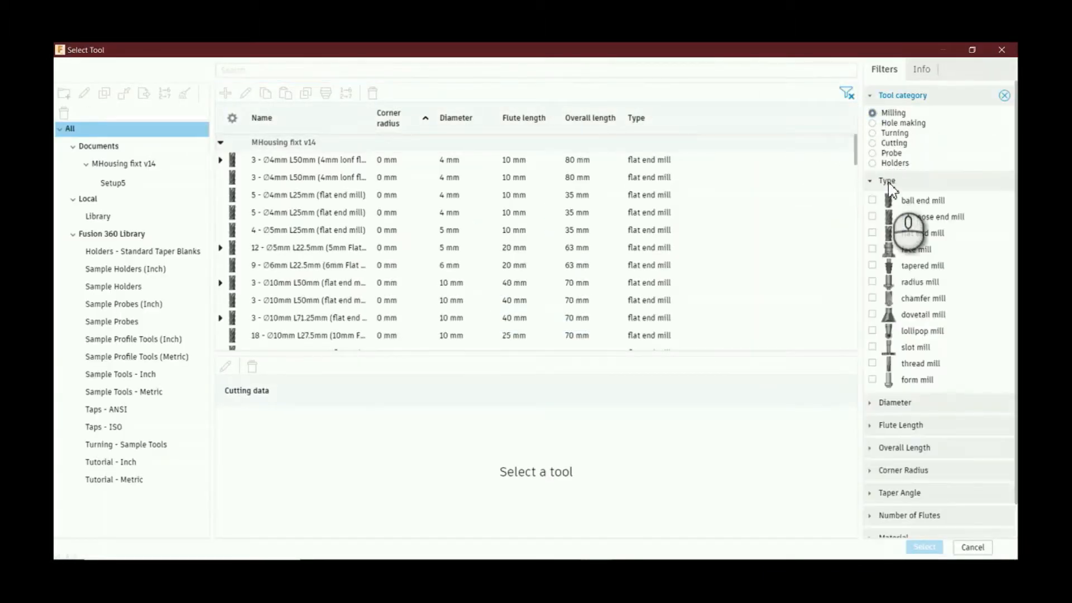
pyautogui.click(873, 201)
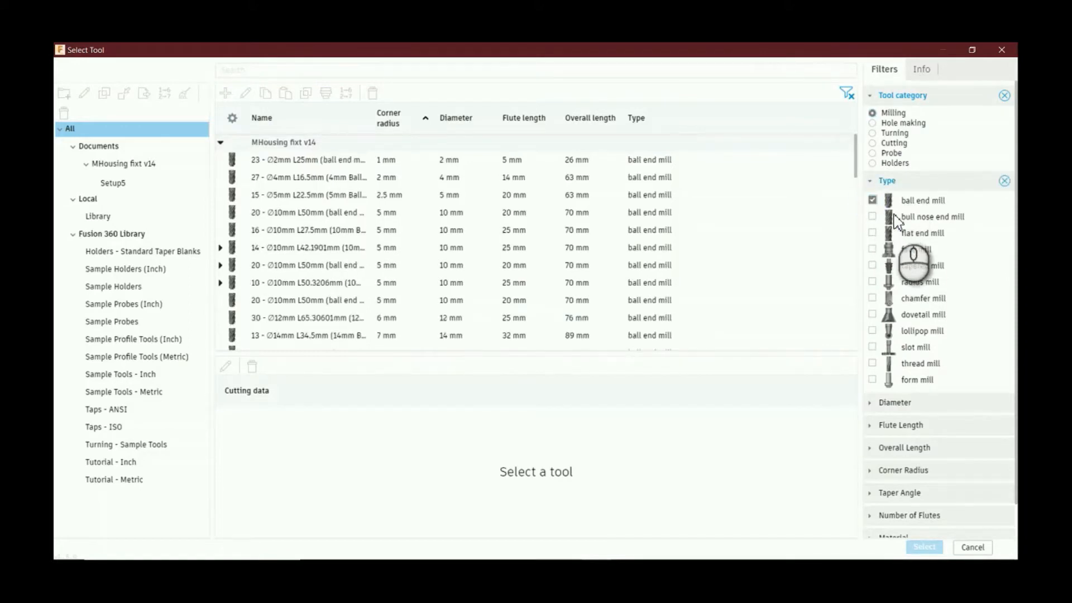
# Step: Compare the 24 mm ball end mills and choose the document's one with a 60 mm length below holder for the contour
pyautogui.scroll(-5, 538, 244)
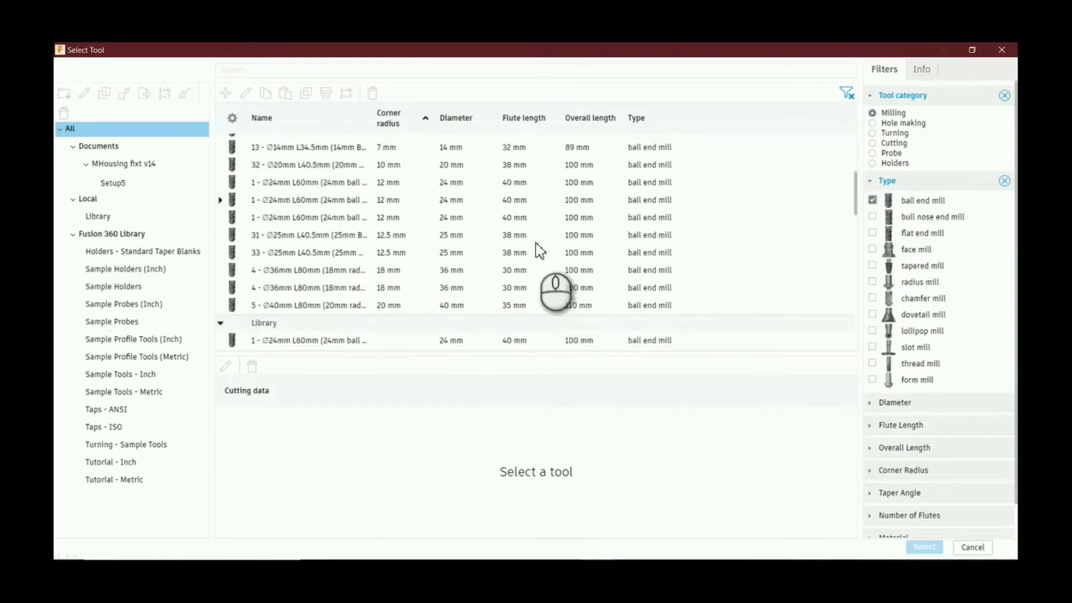
pyautogui.scroll(-2, 529, 263)
pyautogui.scroll(2, 530, 262)
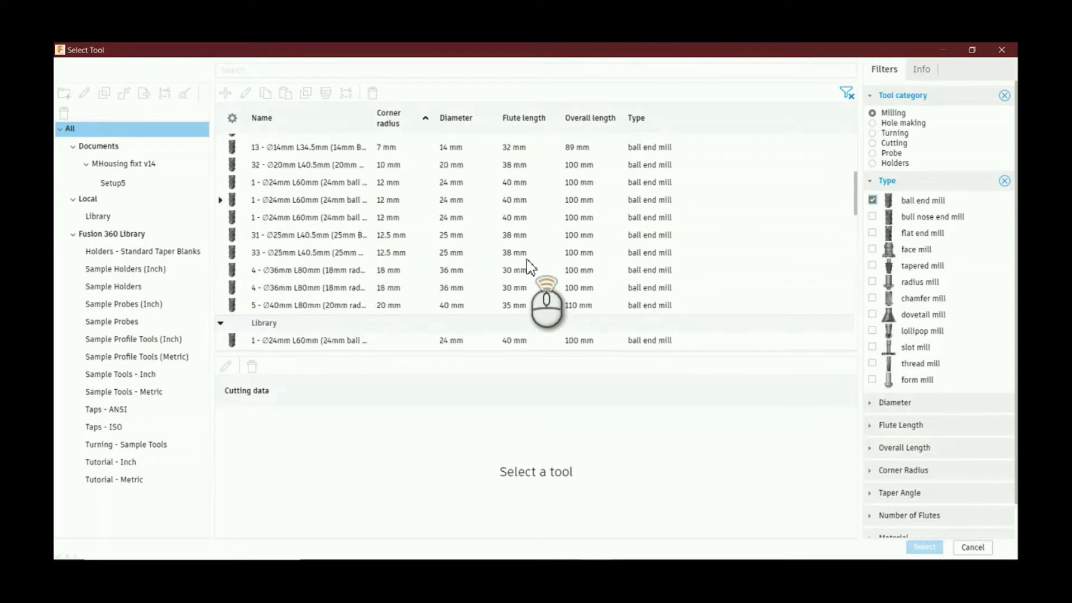
pyautogui.click(478, 211)
pyautogui.click(476, 200)
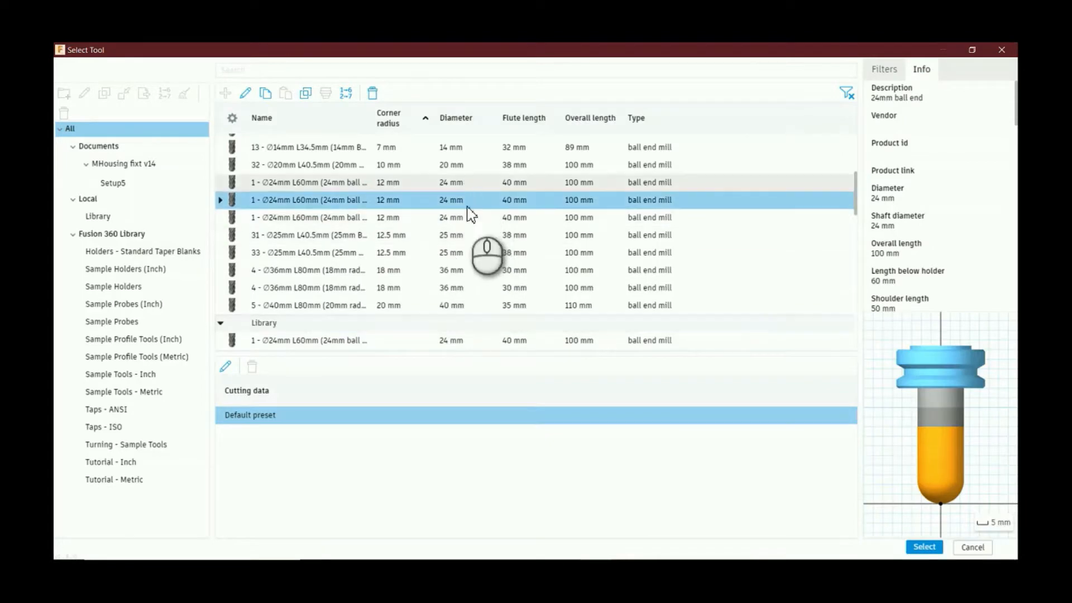
pyautogui.click(470, 214)
pyautogui.click(448, 185)
pyautogui.click(448, 206)
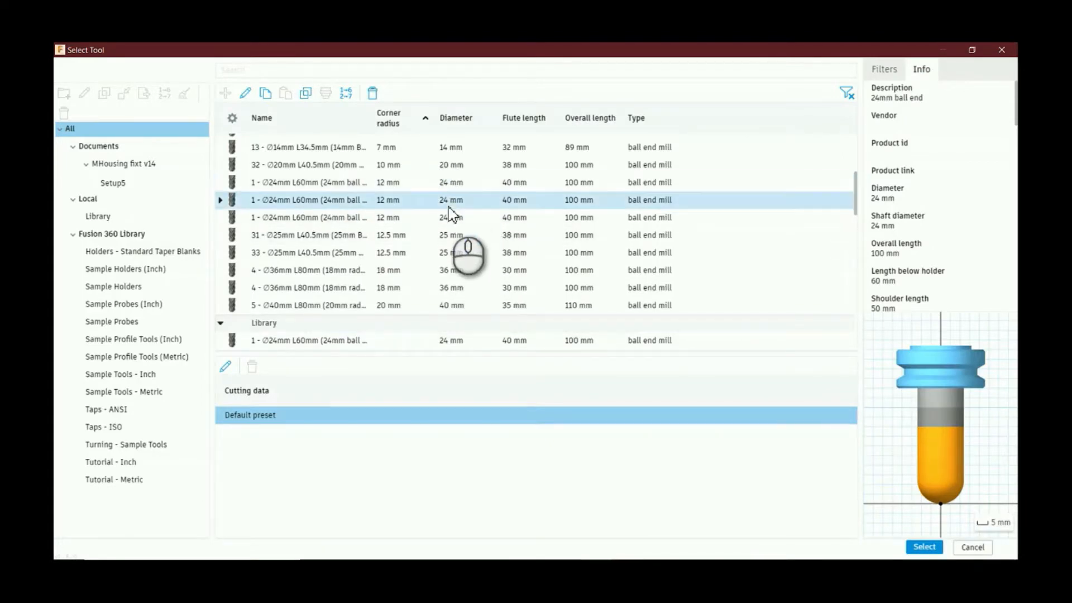
pyautogui.doubleClick(443, 202)
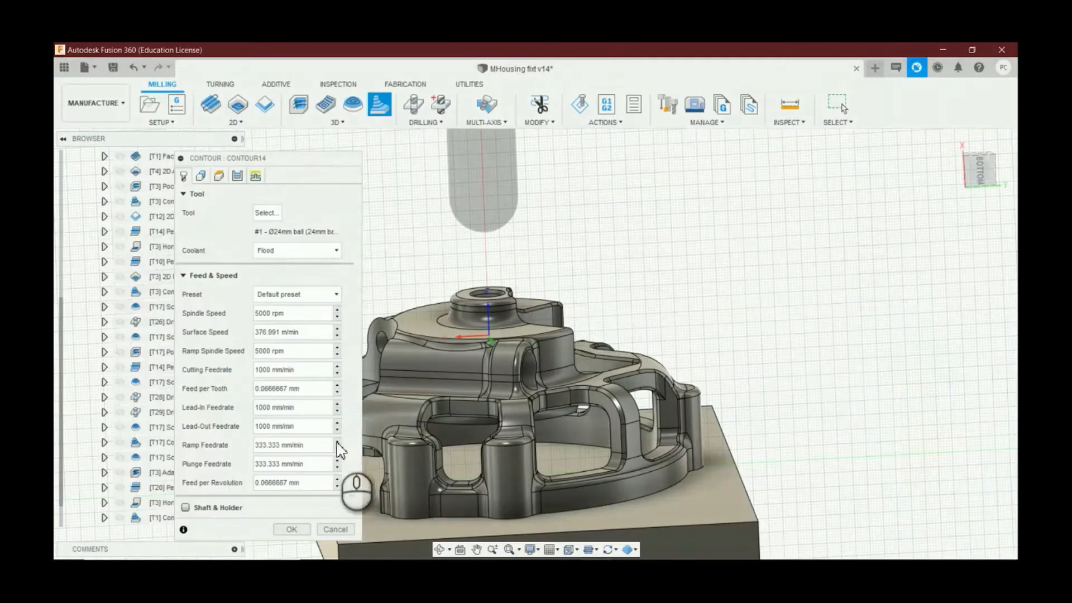
# Step: Set the contour's machining boundary to Bounding box and its tool containment to Tool inside boundary
pyautogui.click(202, 177)
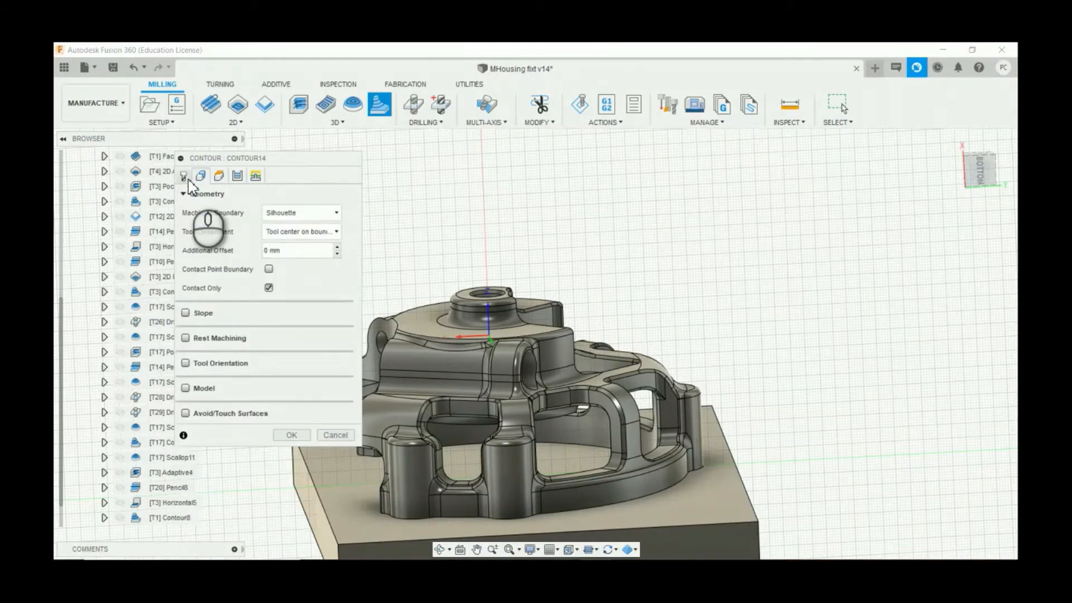
pyautogui.click(186, 177)
pyautogui.click(201, 177)
pyautogui.click(302, 214)
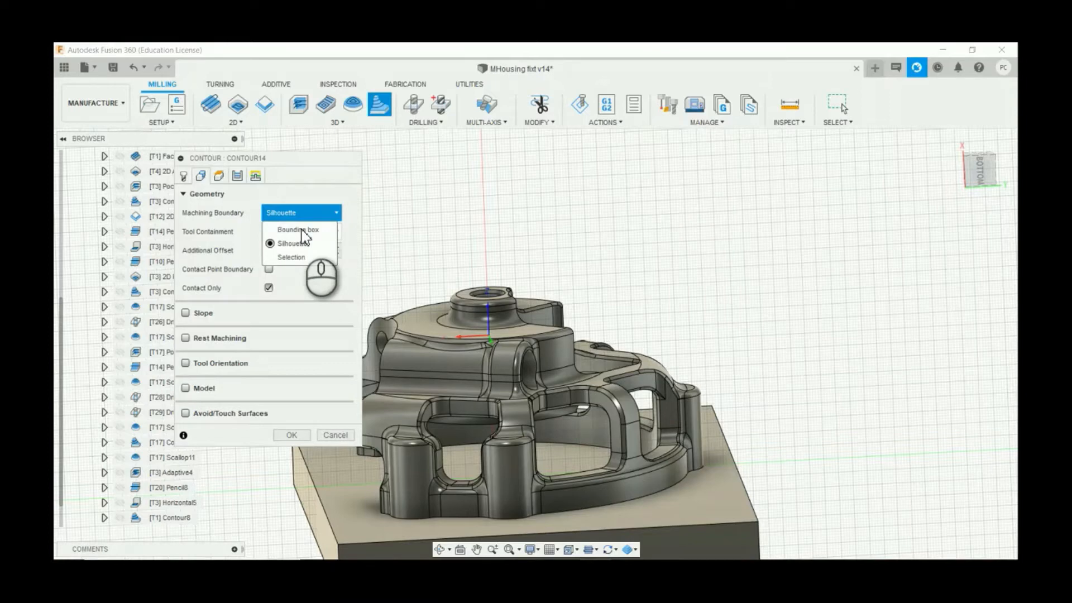
pyautogui.click(301, 230)
pyautogui.click(293, 232)
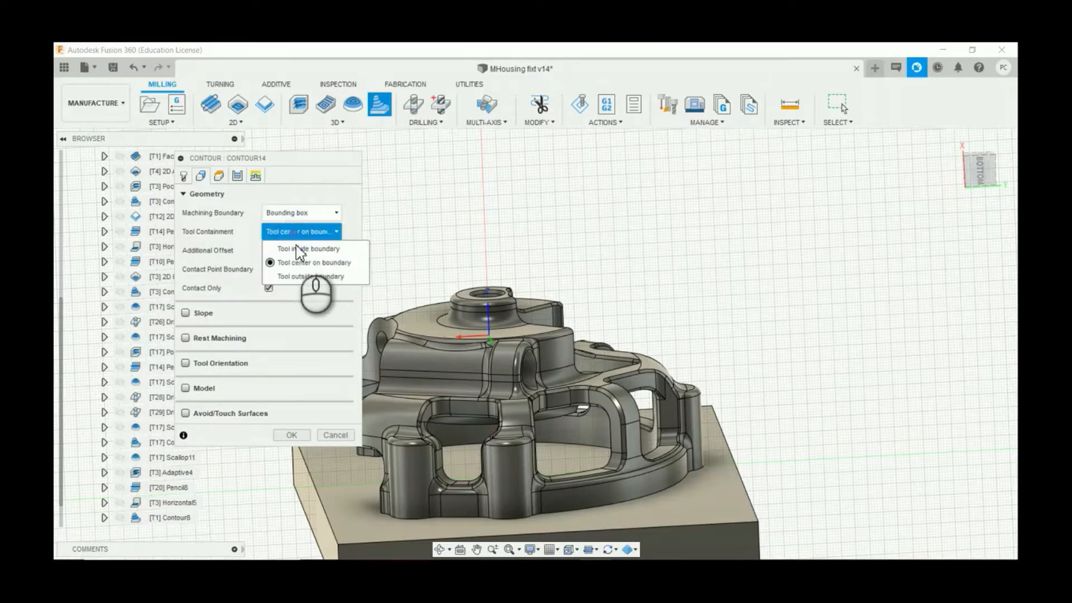
pyautogui.click(297, 249)
# Step: Enable rest machining for the contour and set its adjustment to Machine cusps
pyautogui.click(186, 339)
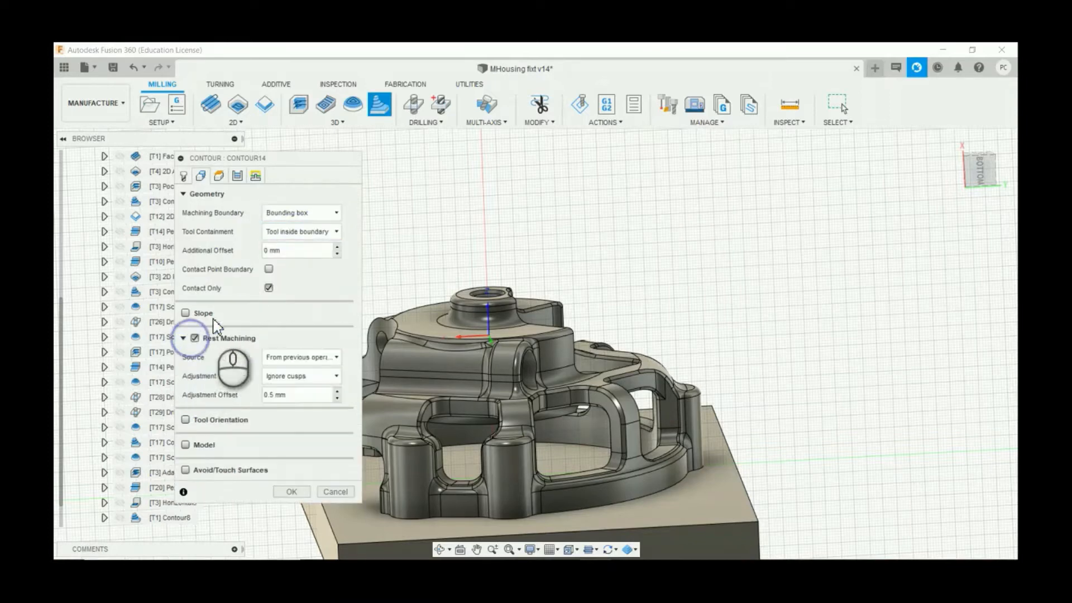
pyautogui.click(282, 376)
pyautogui.click(291, 420)
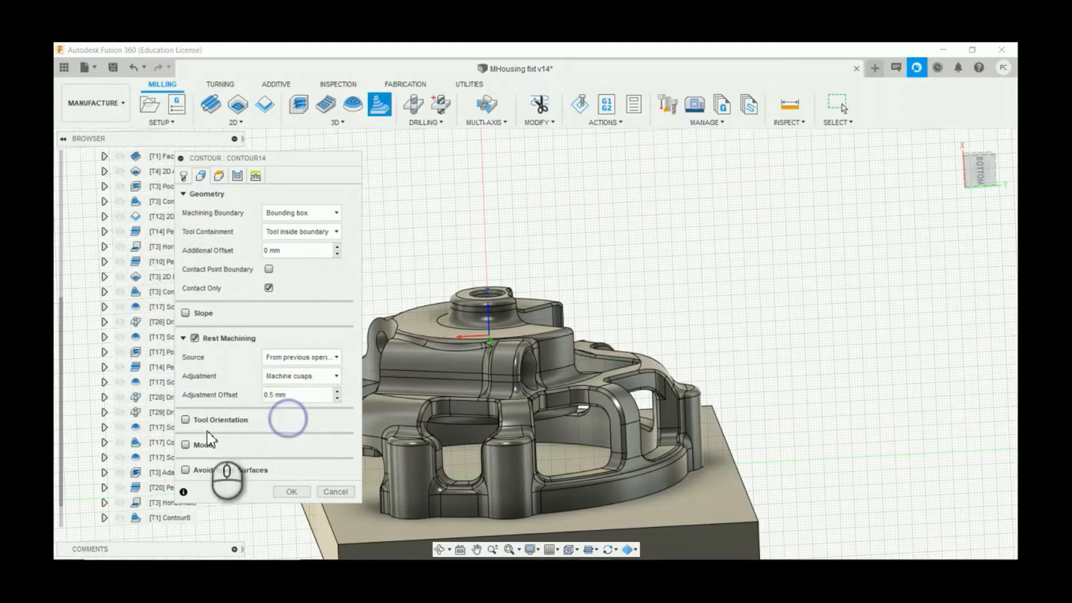
# Step: Enable tool orientation for the contour and use the YZ plane to define the Z axis
pyautogui.click(186, 420)
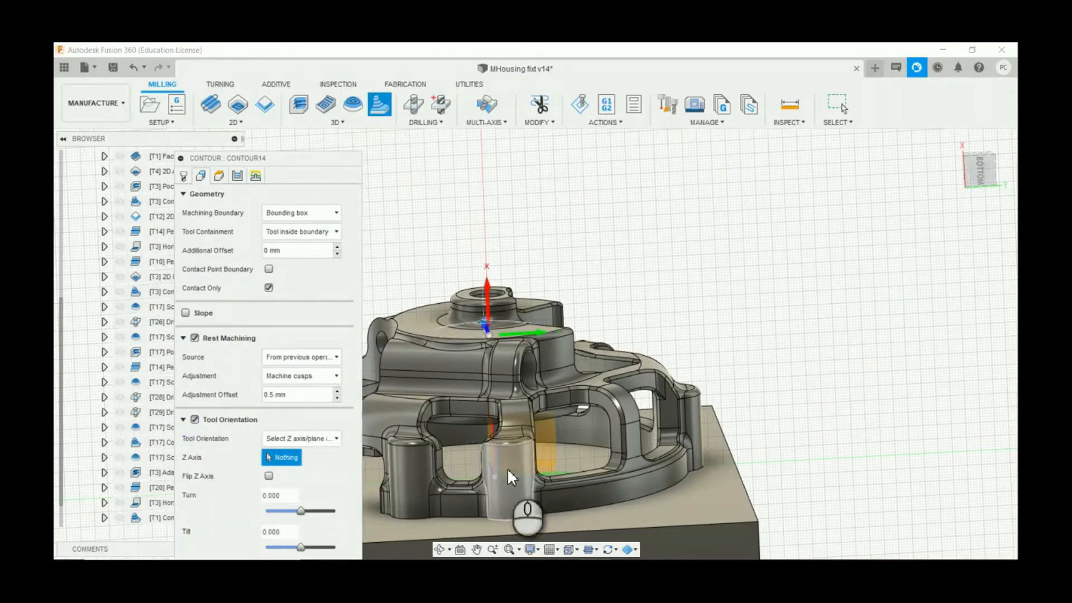
pyautogui.click(980, 169)
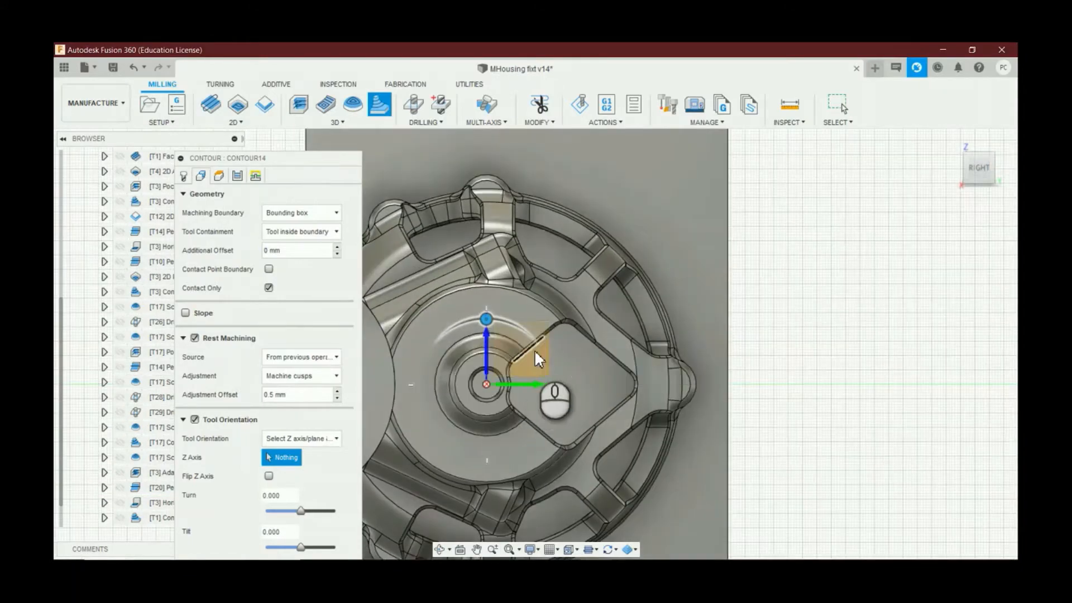
pyautogui.click(537, 380)
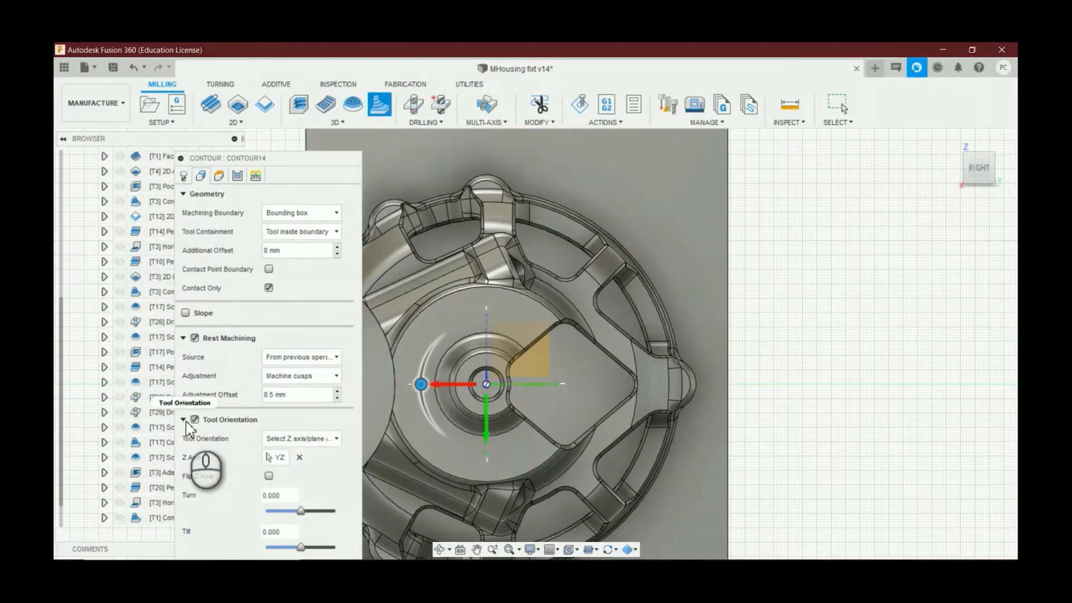
pyautogui.click(183, 419)
# Step: Enable Avoid/Touch Surfaces with a clearance of 0 and turn on the Touch Surfaces option
pyautogui.click(187, 469)
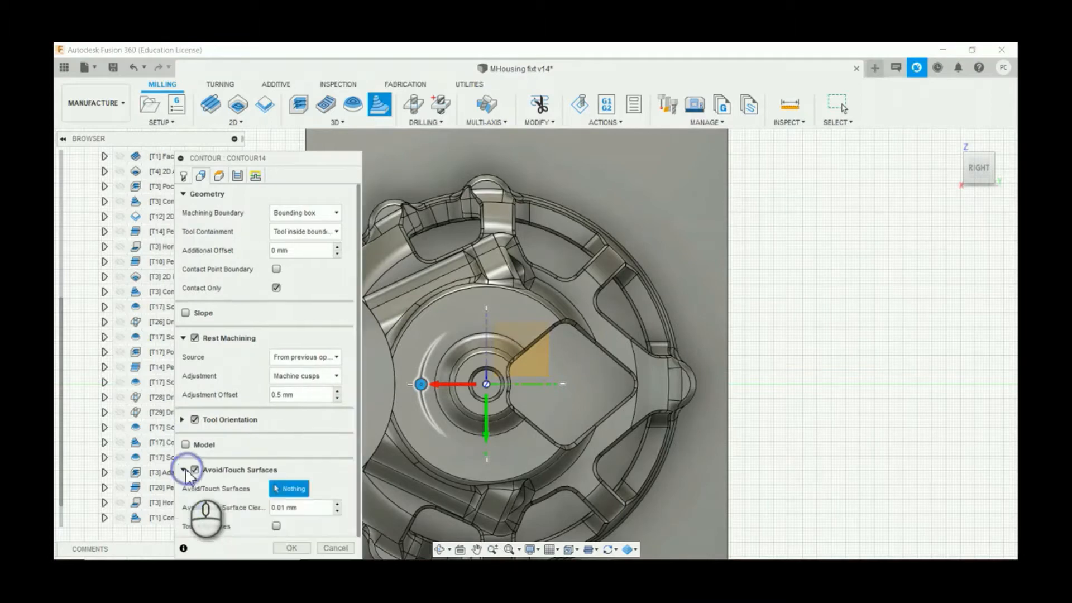
pyautogui.moveTo(308, 507); pyautogui.dragTo(260, 513)
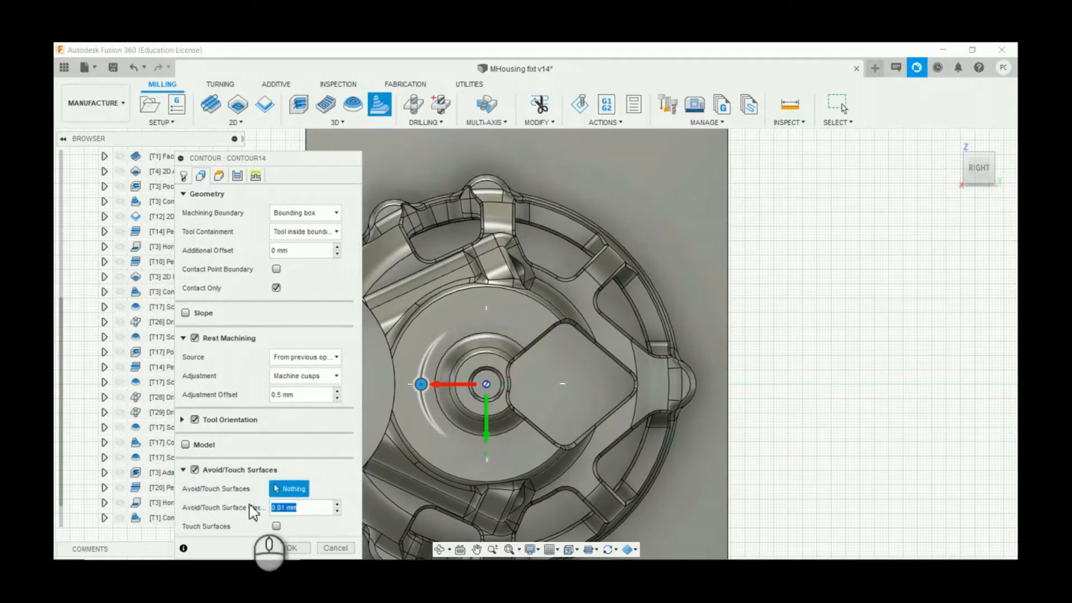
pyautogui.write('0')
pyautogui.click(275, 523)
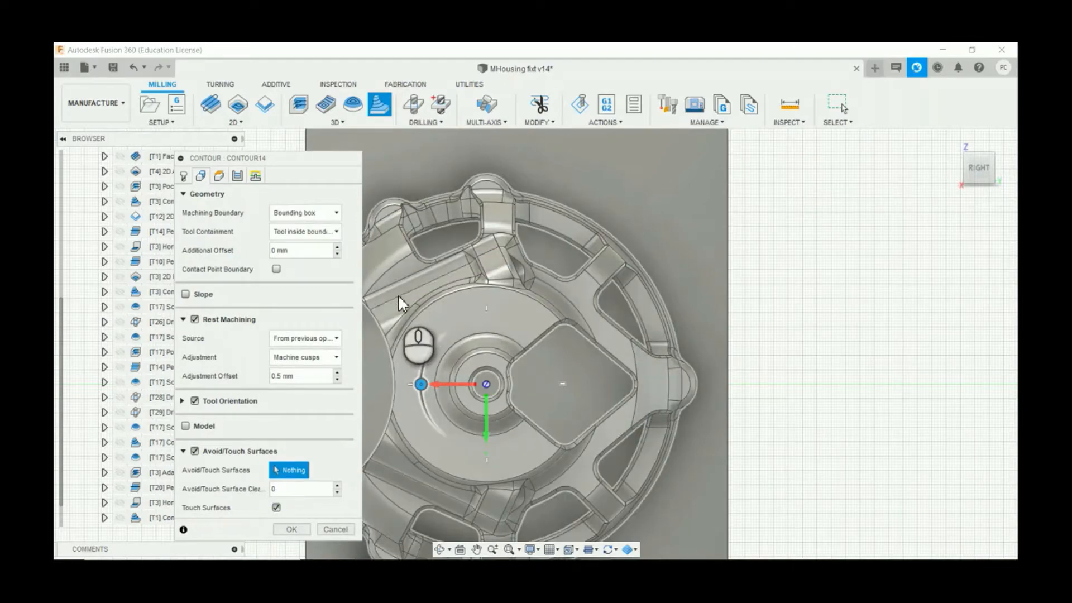
# Step: Select the curved side faces on the two sides of the circular top as the contour's touch surfaces
pyautogui.moveTo(977, 172); pyautogui.dragTo(961, 132)
pyautogui.scroll(5, 597, 413)
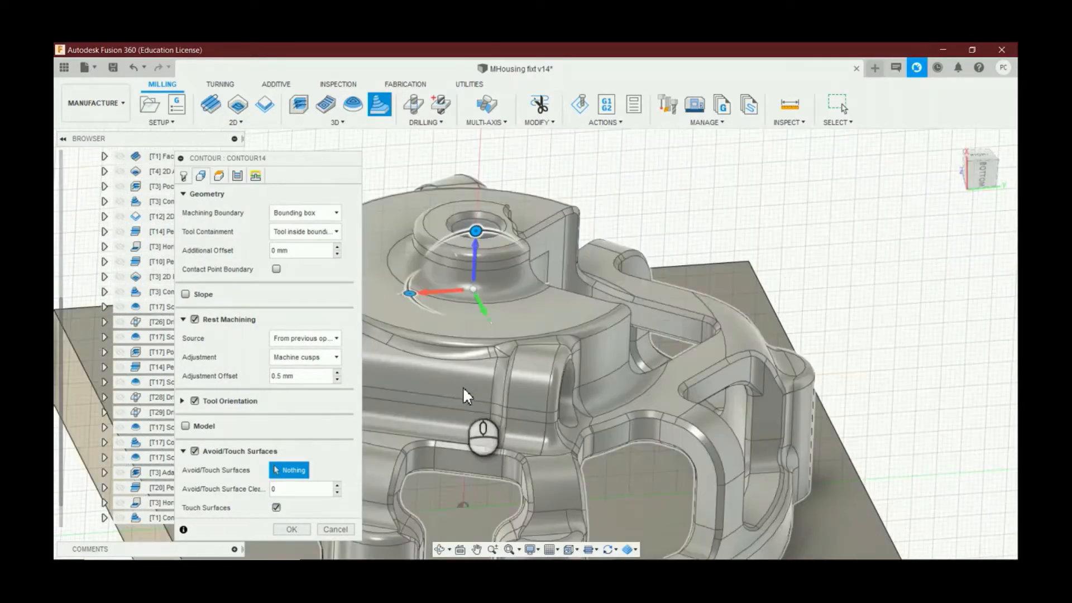
pyautogui.click(495, 338)
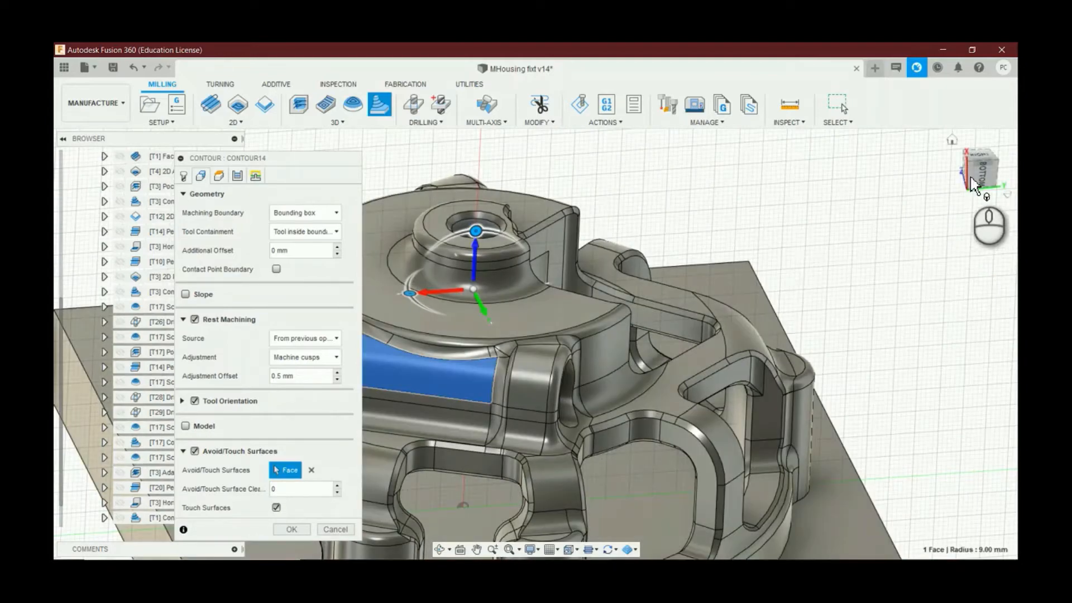
pyautogui.moveTo(970, 180); pyautogui.dragTo(978, 213)
pyautogui.scroll(3, 904, 304)
pyautogui.scroll(3, 528, 271)
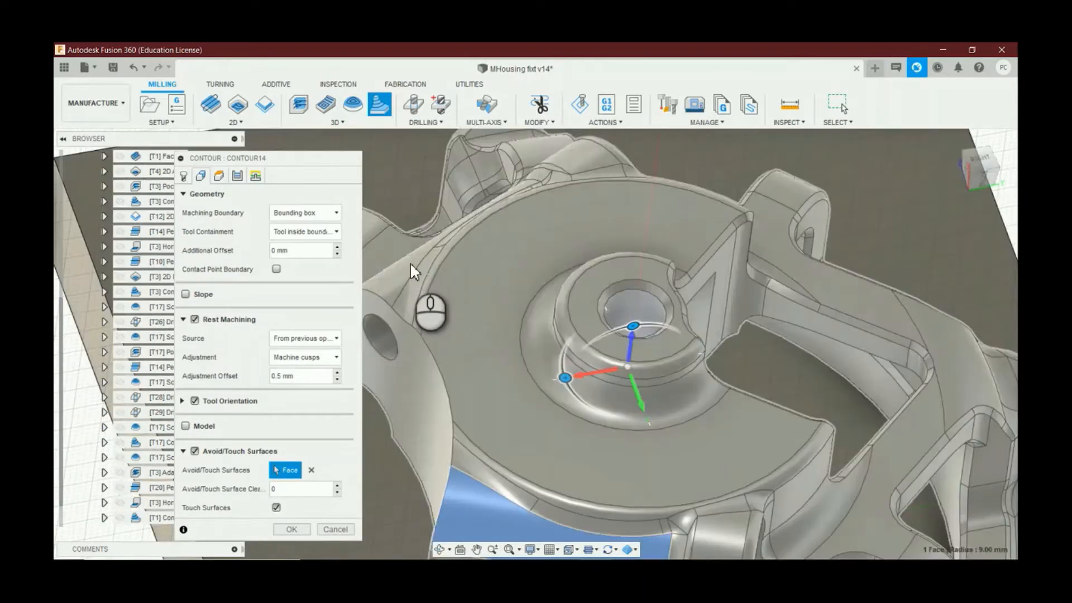
pyautogui.click(405, 268)
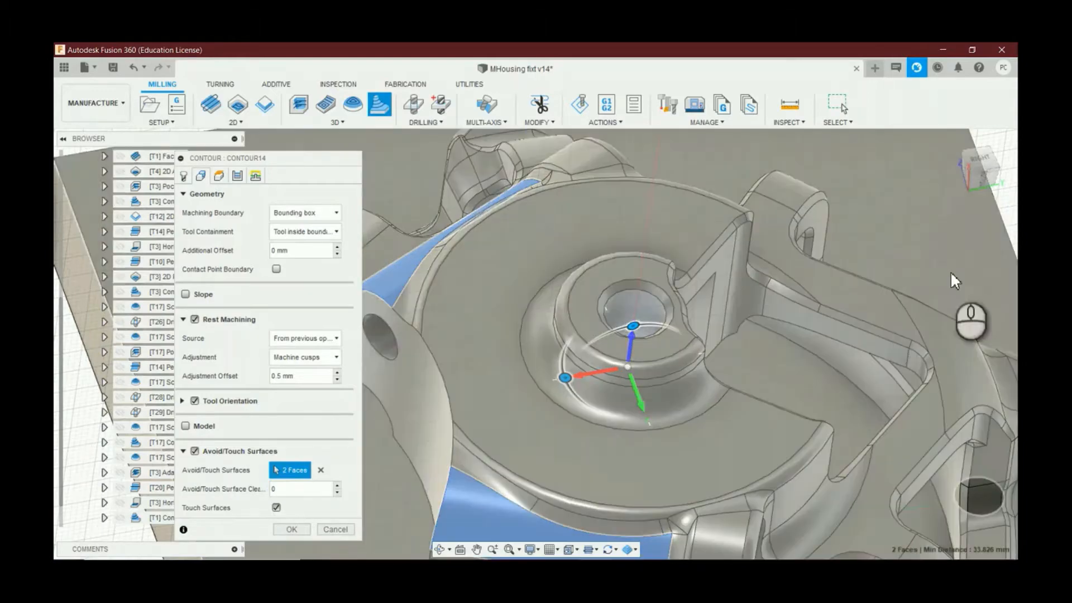
pyautogui.moveTo(977, 168); pyautogui.dragTo(983, 192)
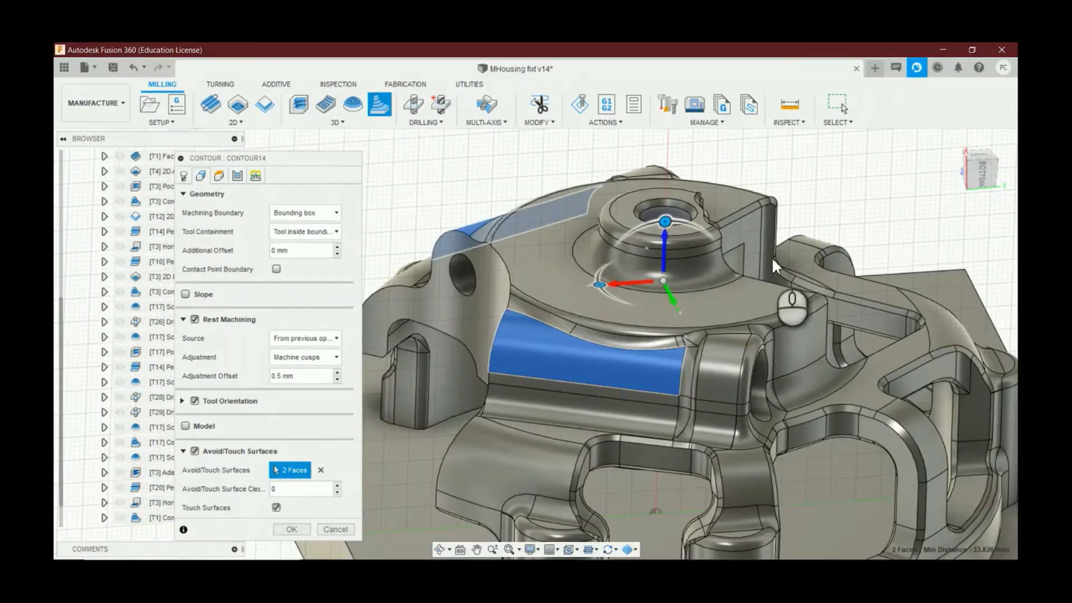
# Step: Set the contour's bottom height from Selection, using the lower horizontal edge on the curved side wall below the circular top
pyautogui.click(237, 175)
pyautogui.click(218, 176)
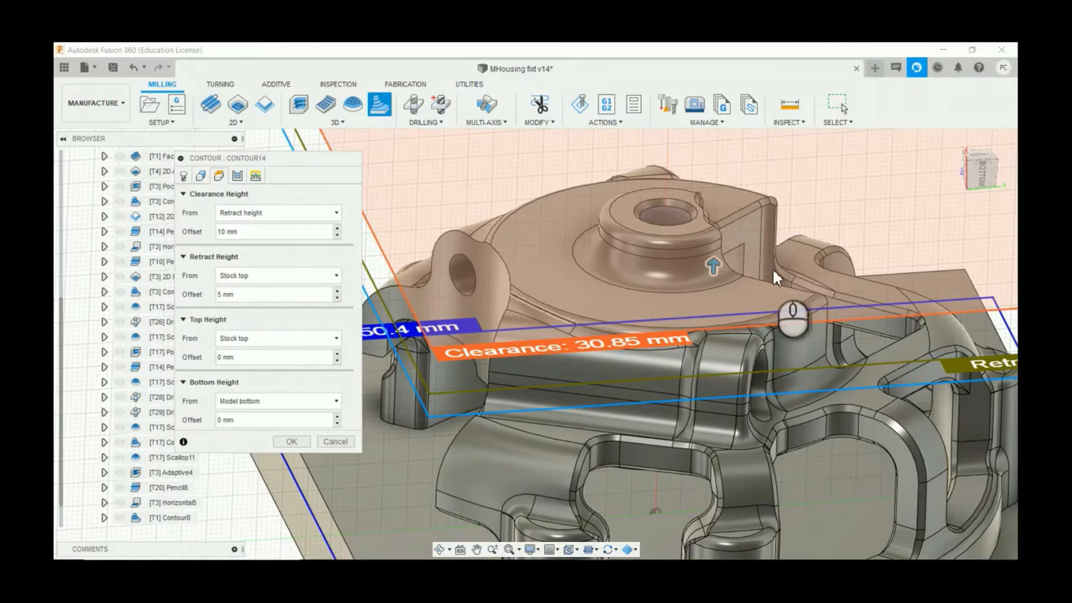
pyautogui.click(974, 184)
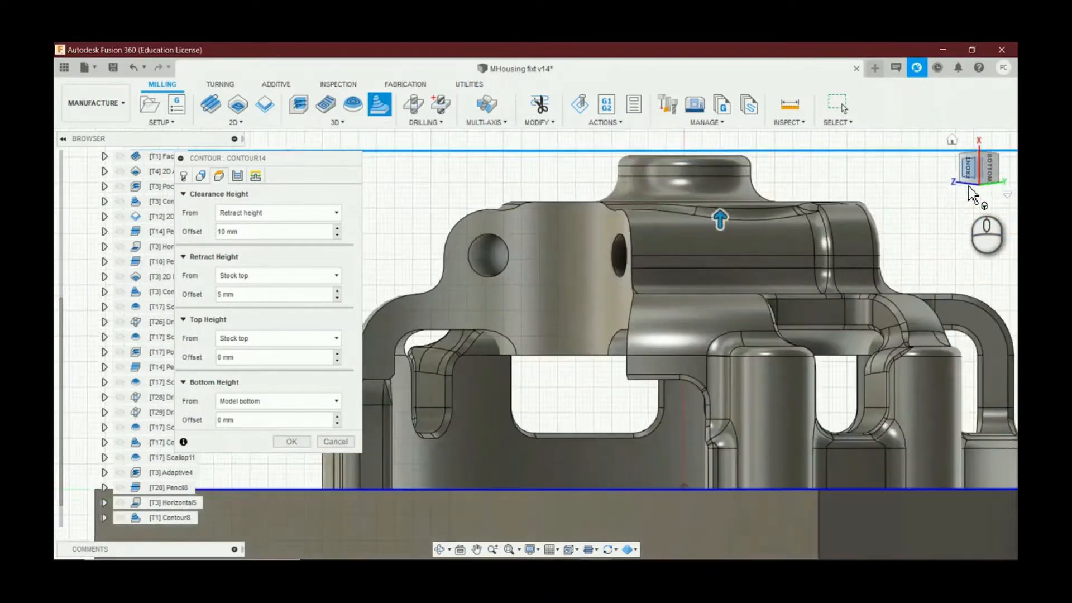
pyautogui.scroll(-1, 373, 311)
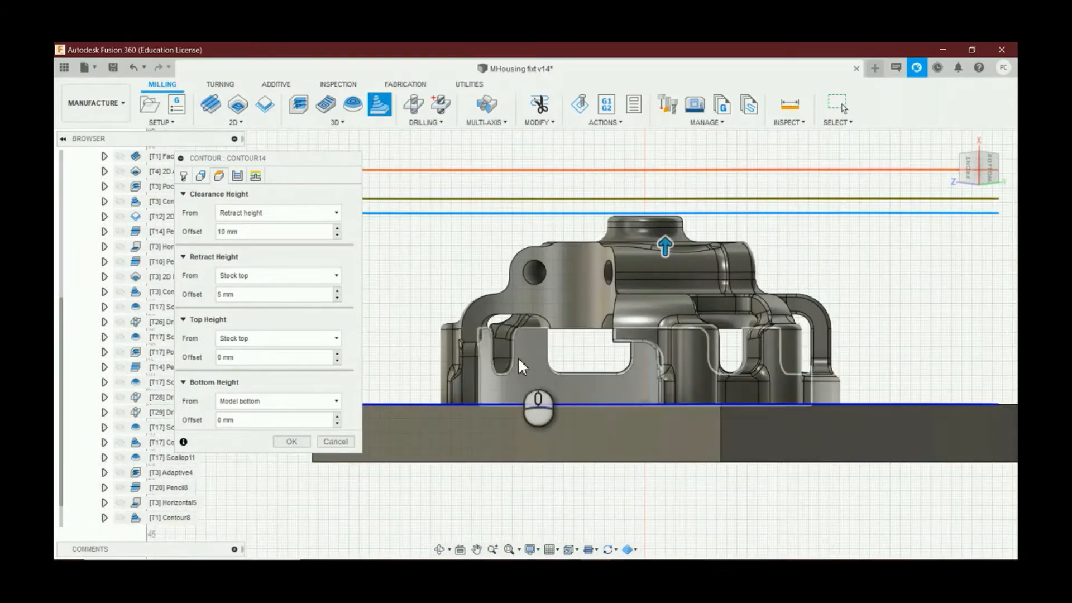
pyautogui.click(299, 402)
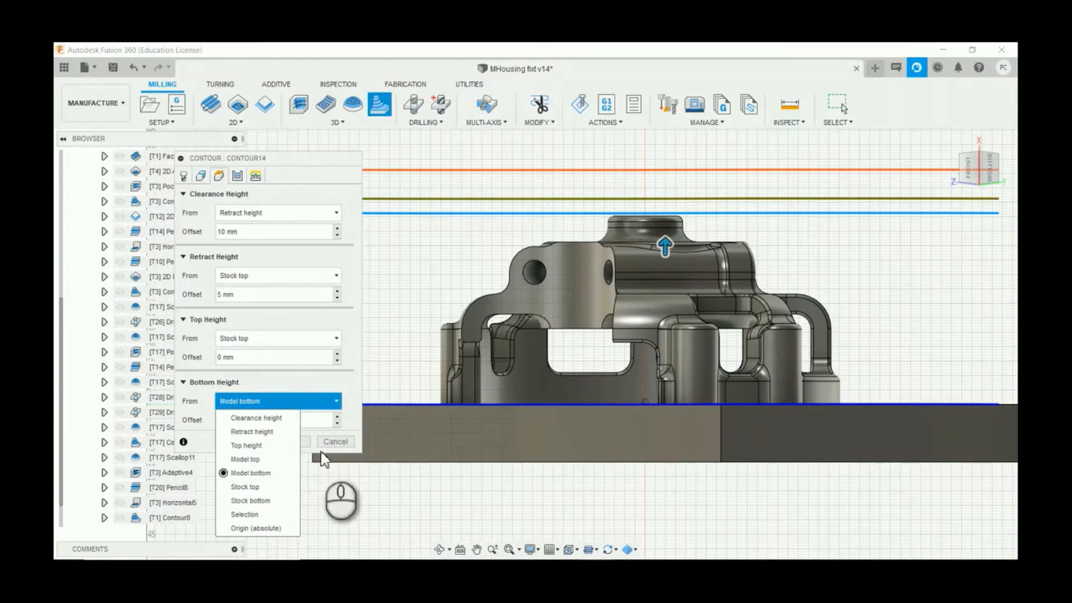
pyautogui.click(245, 514)
pyautogui.scroll(2, 648, 280)
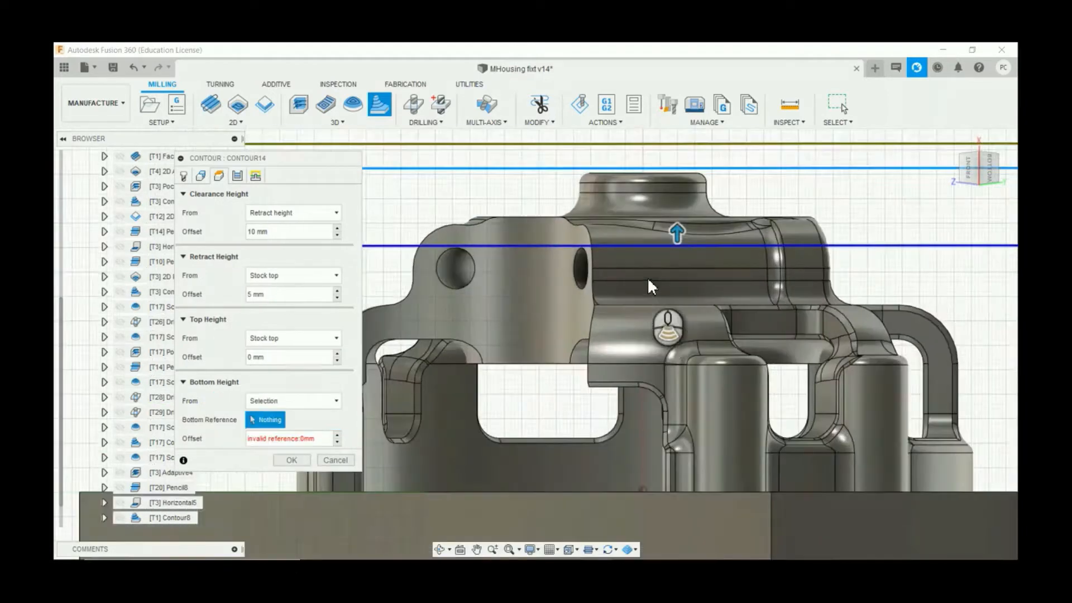
pyautogui.scroll(2, 648, 279)
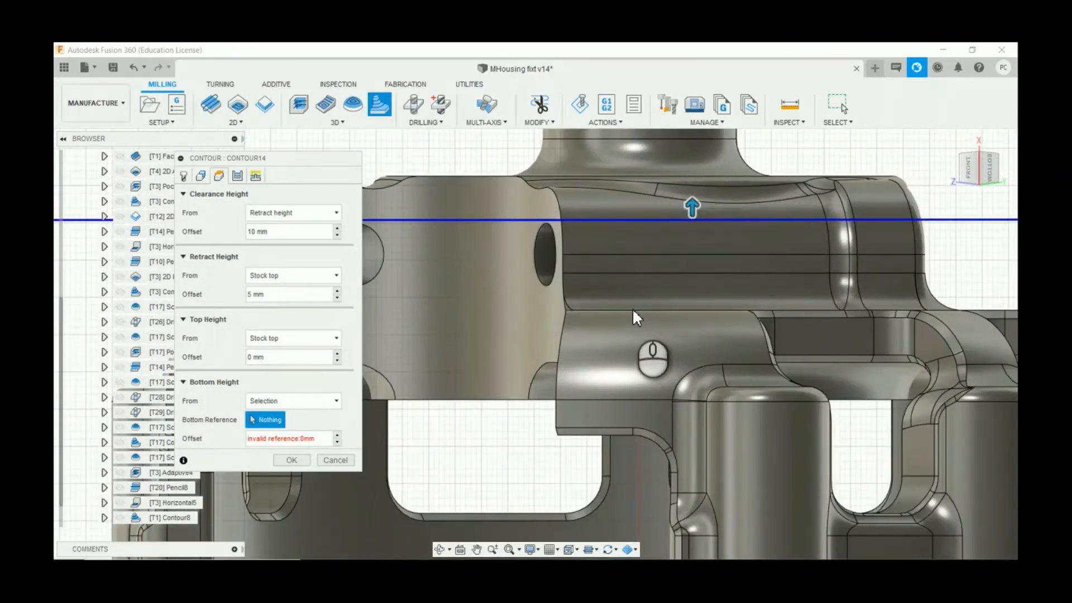
pyautogui.click(632, 310)
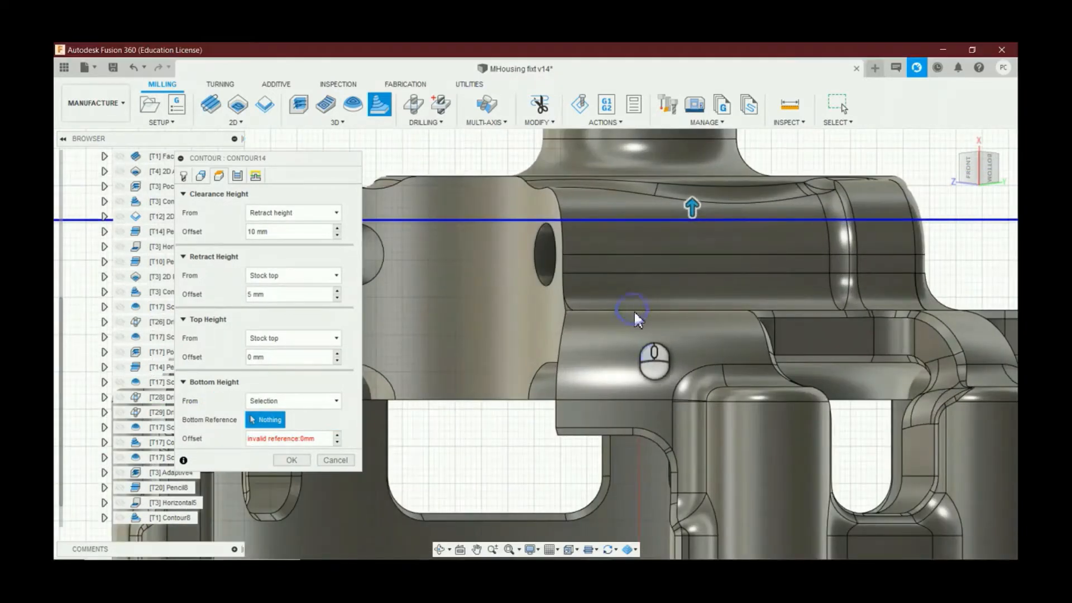
pyautogui.click(633, 273)
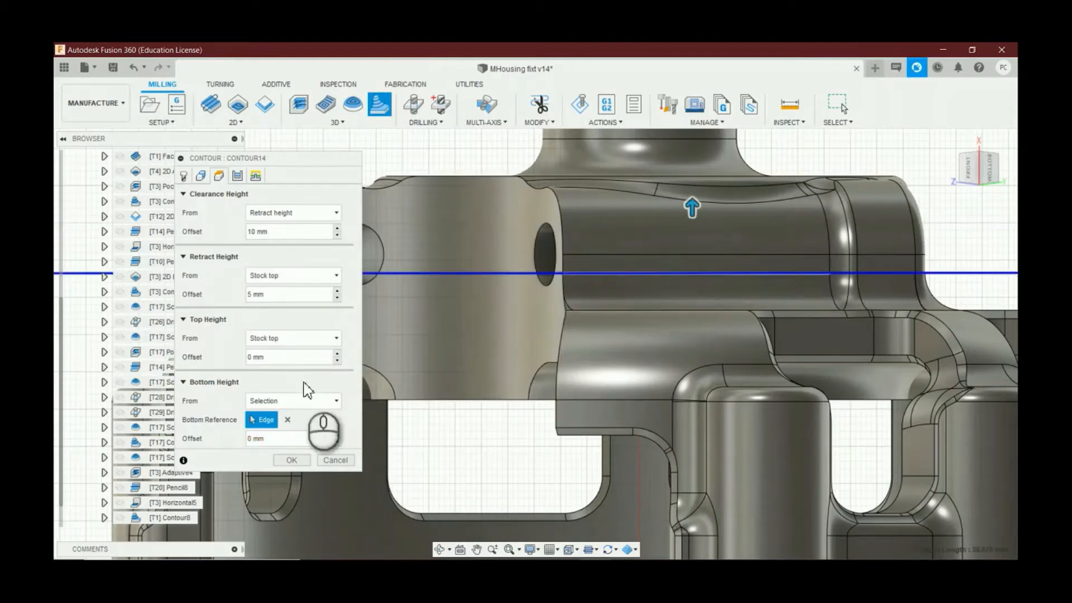
# Step: Set the contour's top height from Selection, using the edge of the circular top face
pyautogui.click(310, 338)
pyautogui.click(302, 455)
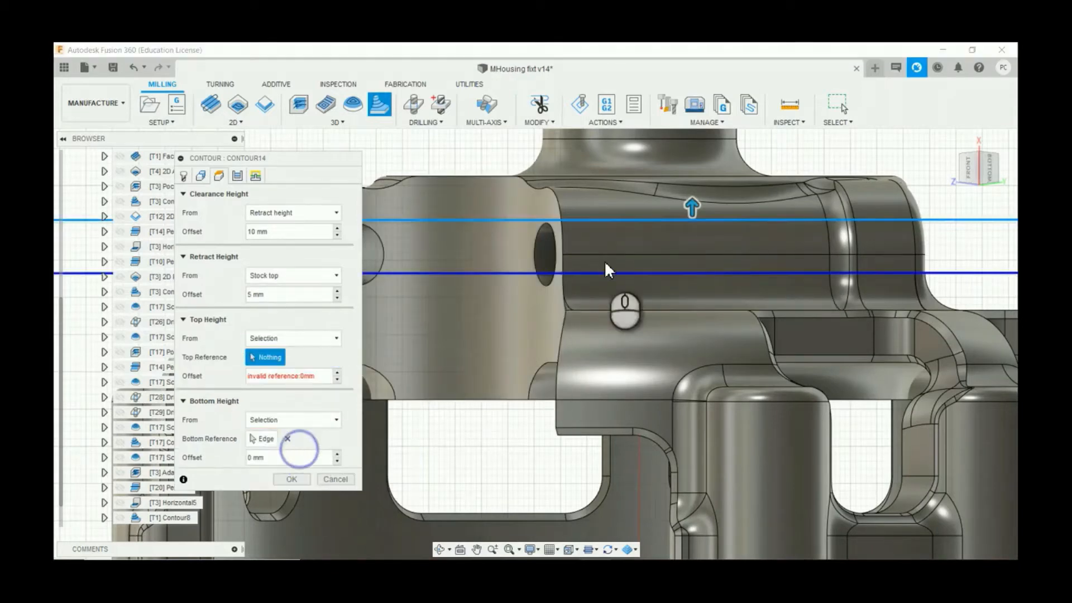
pyautogui.click(561, 180)
pyautogui.click(562, 176)
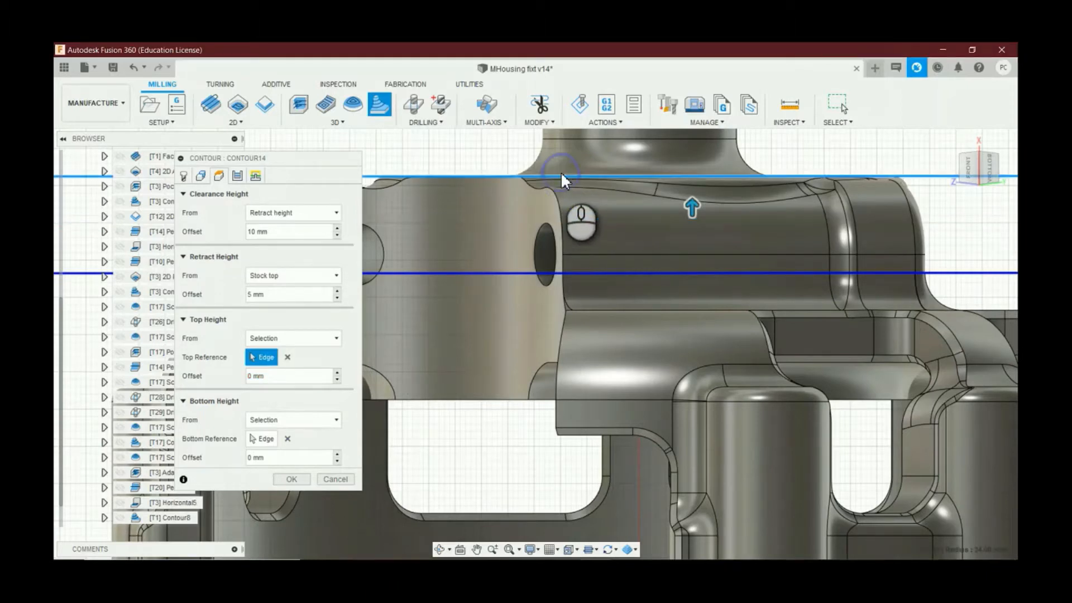
pyautogui.scroll(-6, 598, 286)
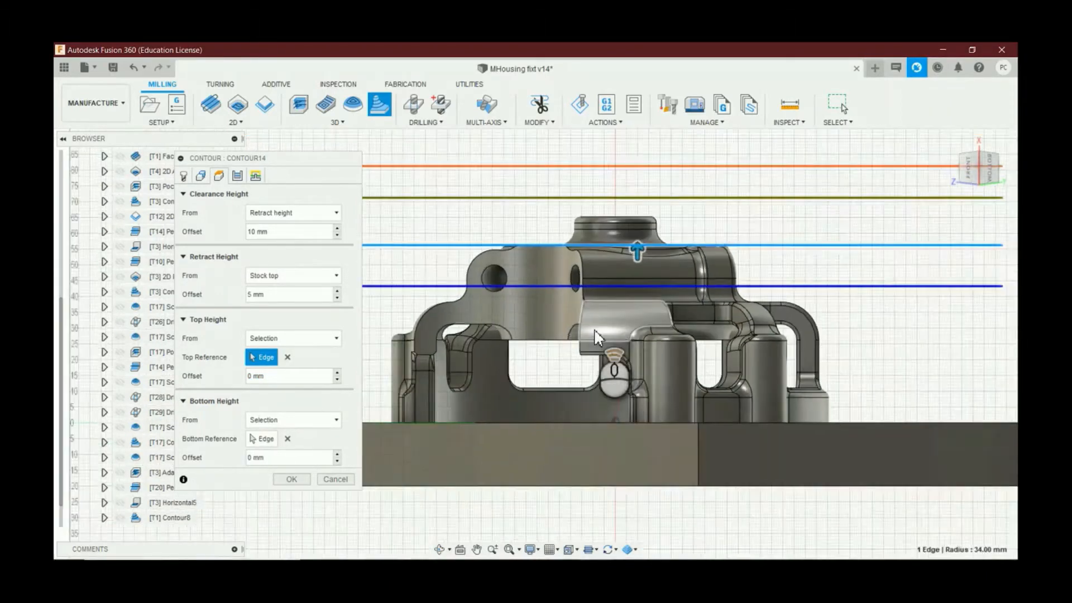
# Step: Accept the contour settings and generate its toolpath
pyautogui.click(237, 175)
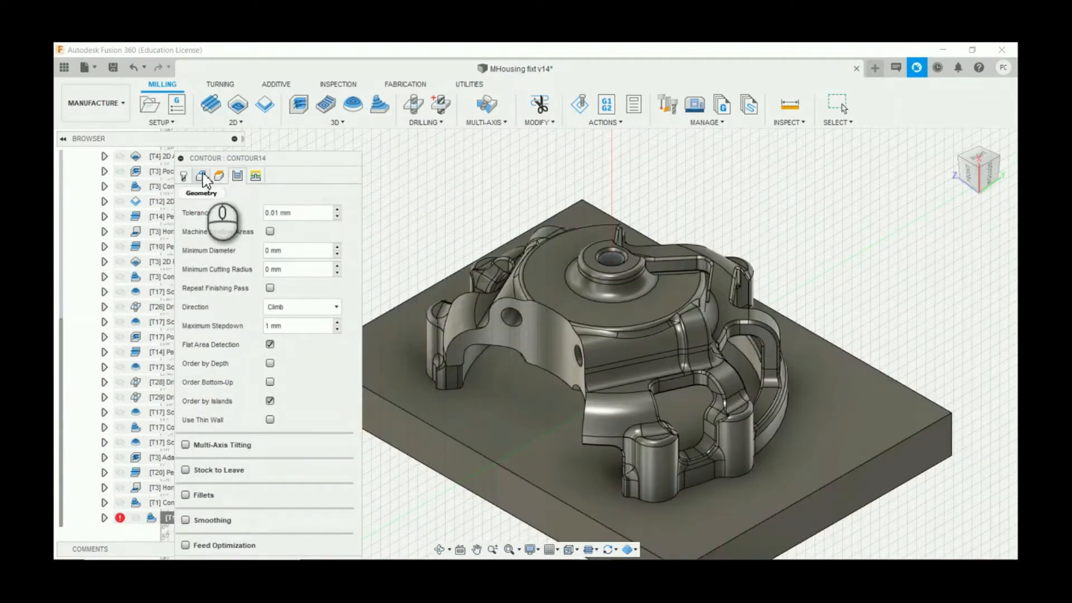
pyautogui.click(183, 175)
pyautogui.click(296, 529)
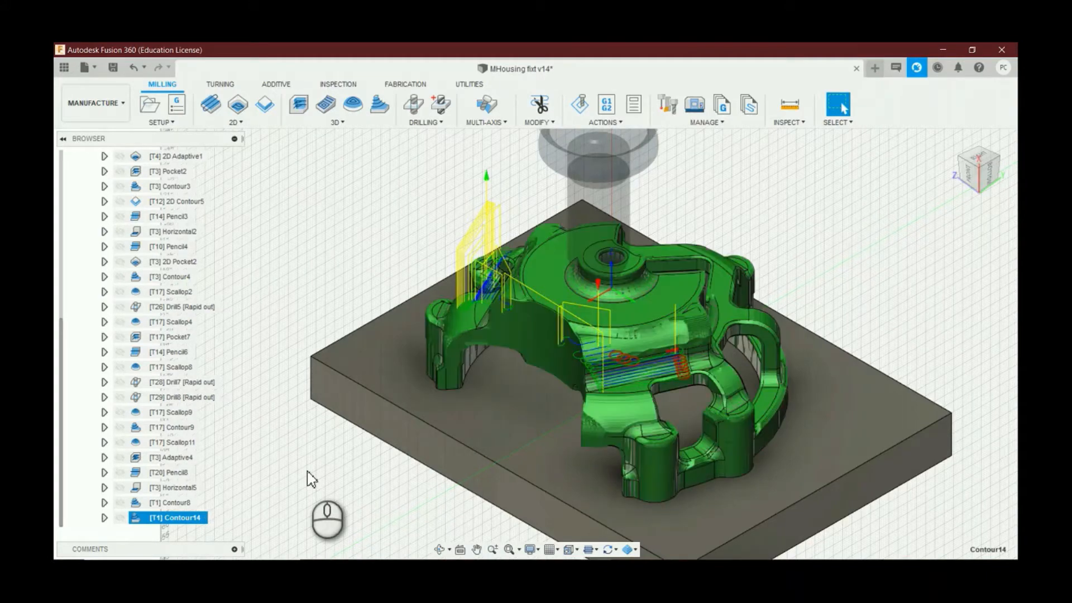
# Step: Examine the new contour toolpath on the curved side walls up close, then clear the operation selection
pyautogui.scroll(10, 599, 397)
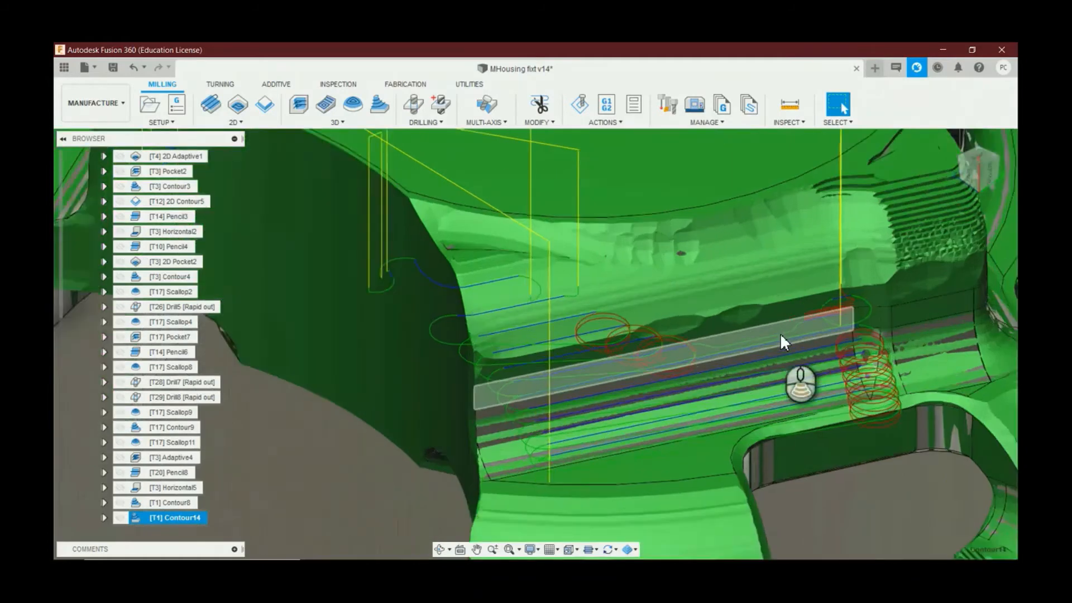
pyautogui.keyDown('shift'); pyautogui.moveTo(779, 333); pyautogui.dragTo(636, 316, button='middle'); pyautogui.keyUp('shift')
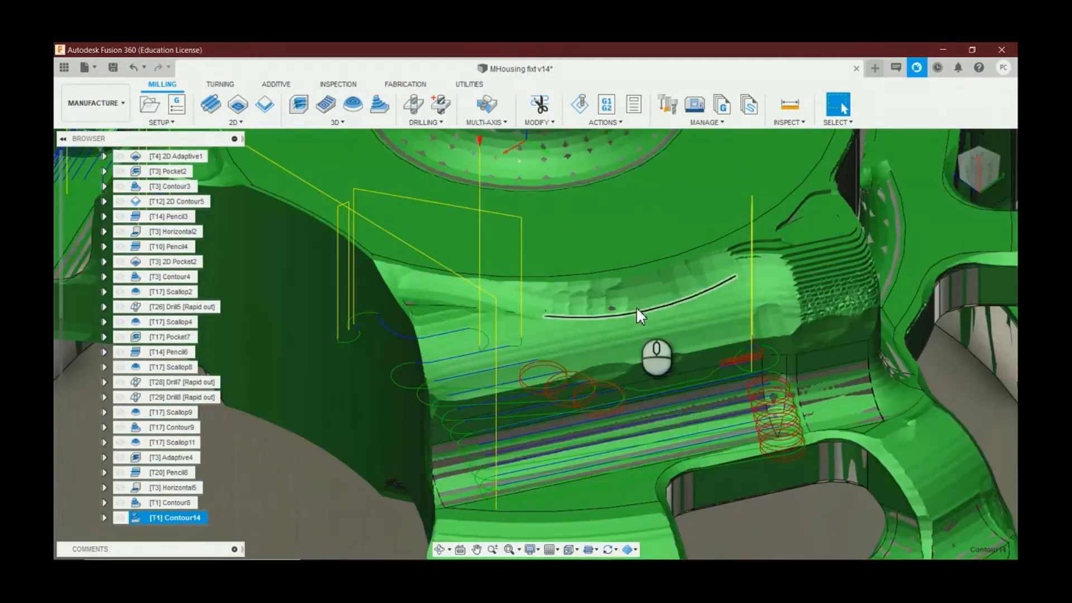
pyautogui.scroll(3, 611, 356)
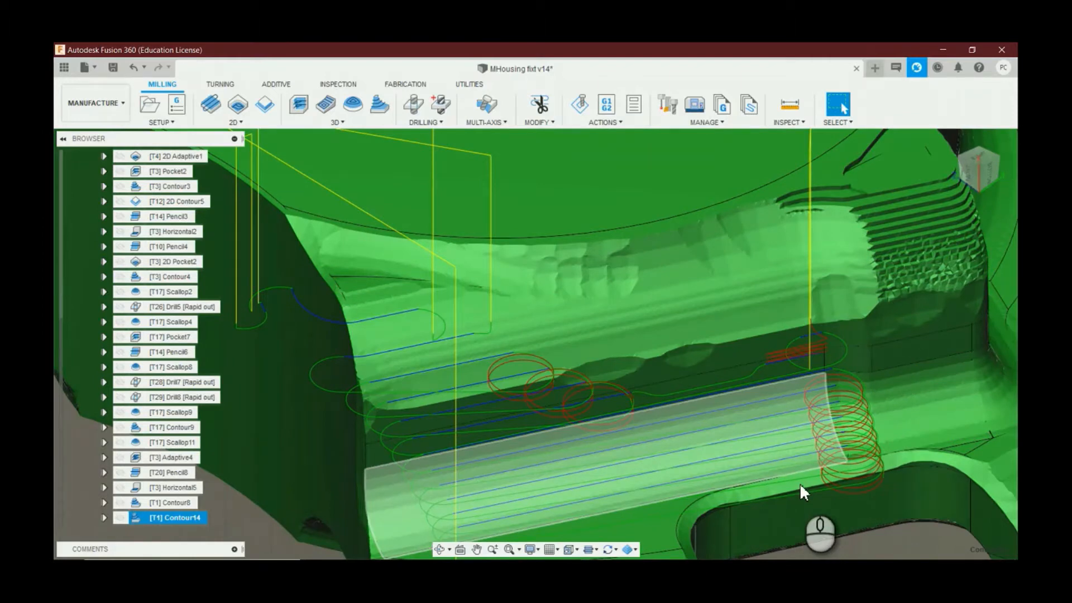
pyautogui.scroll(-2, 742, 421)
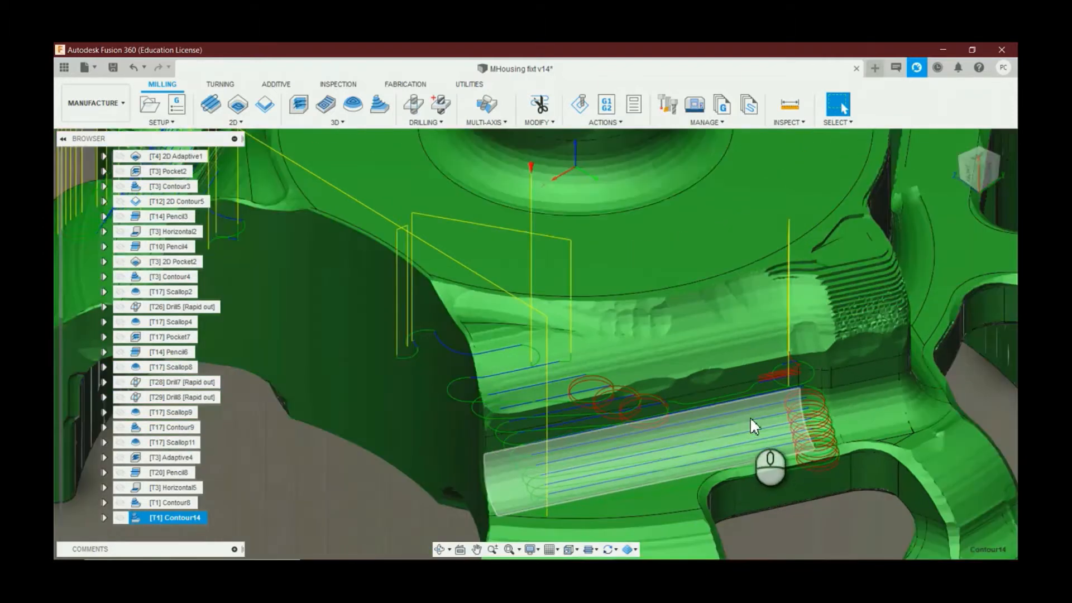
pyautogui.scroll(-2, 749, 416)
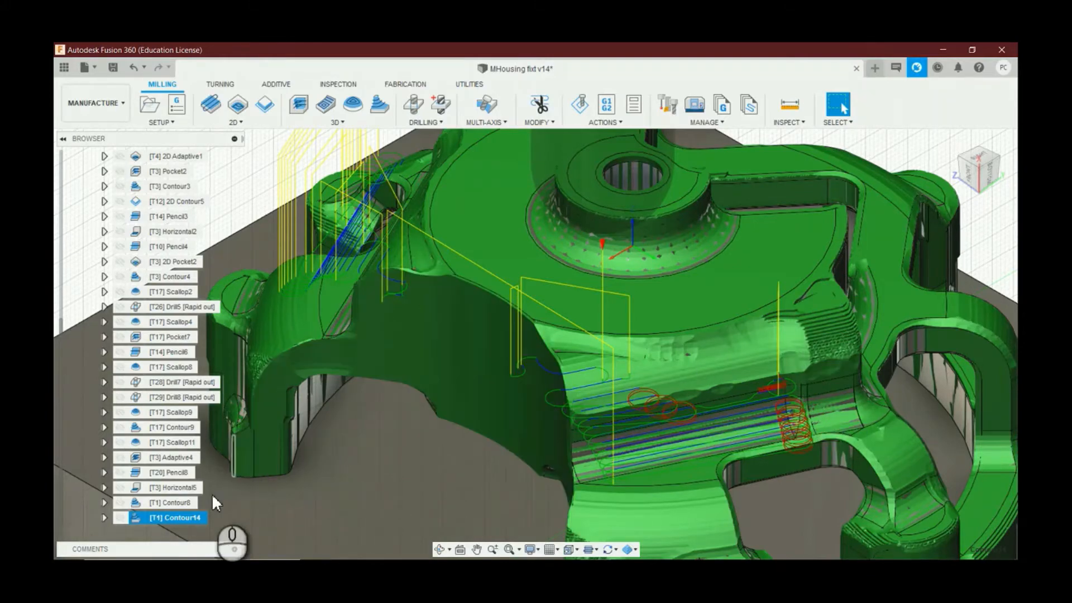
pyautogui.scroll(-3, 301, 397)
pyautogui.scroll(-3, 301, 397)
pyautogui.click(624, 257)
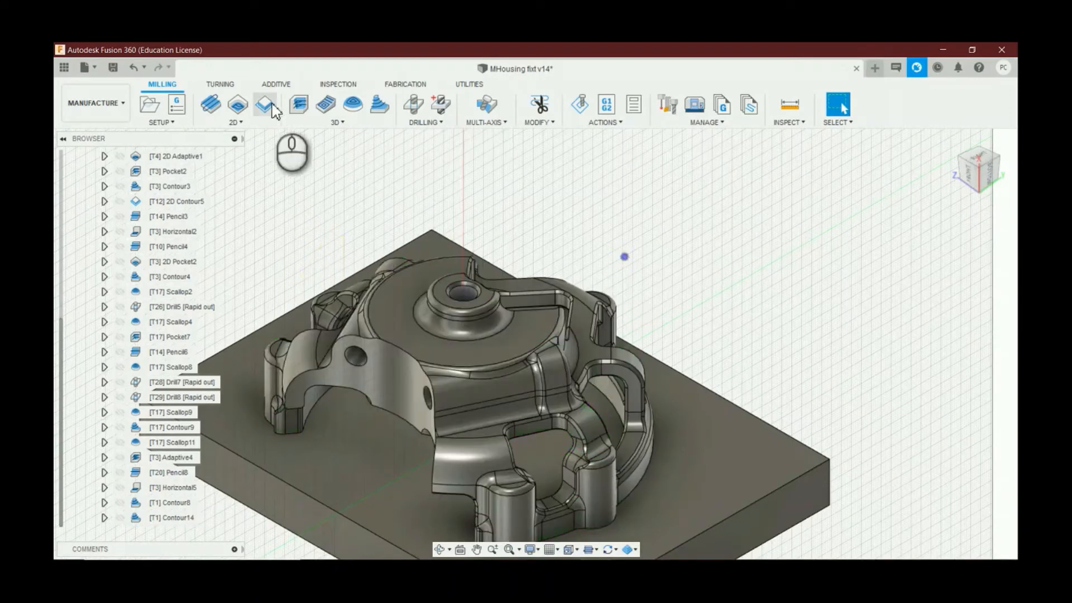
# Step: Start another 3D Contour operation with the 20 mm ball end mill (tool 32) and the Brass - Finishing cutting data
pyautogui.click(346, 122)
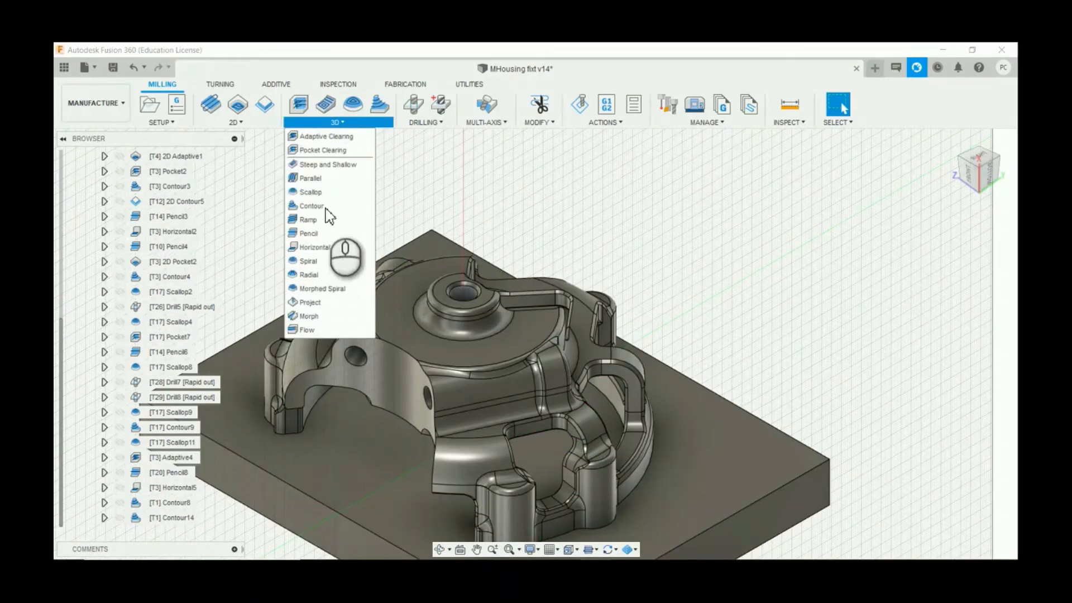
pyautogui.click(325, 208)
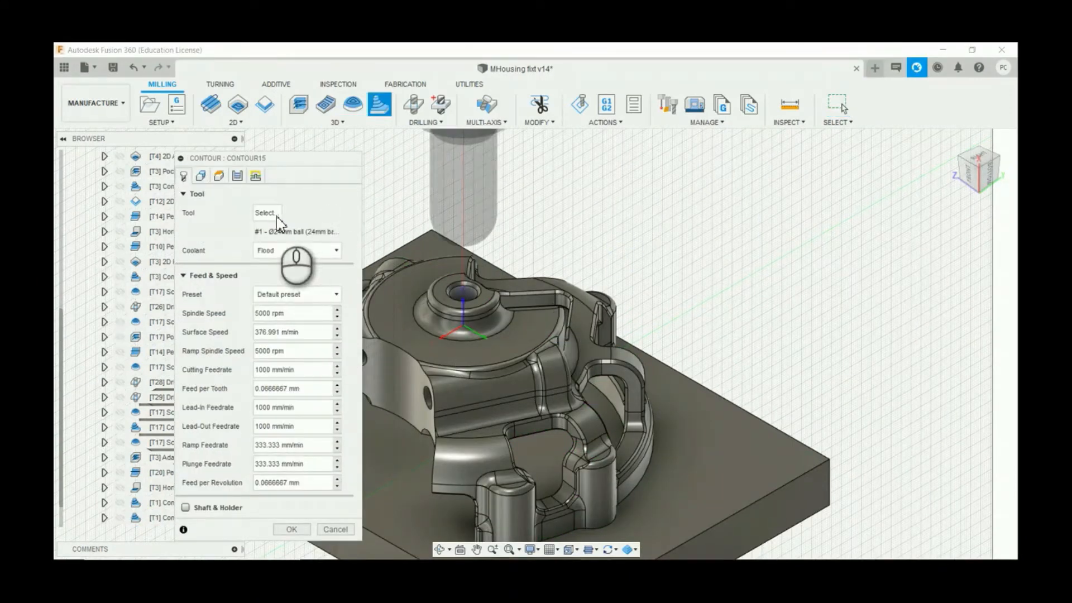
pyautogui.click(268, 212)
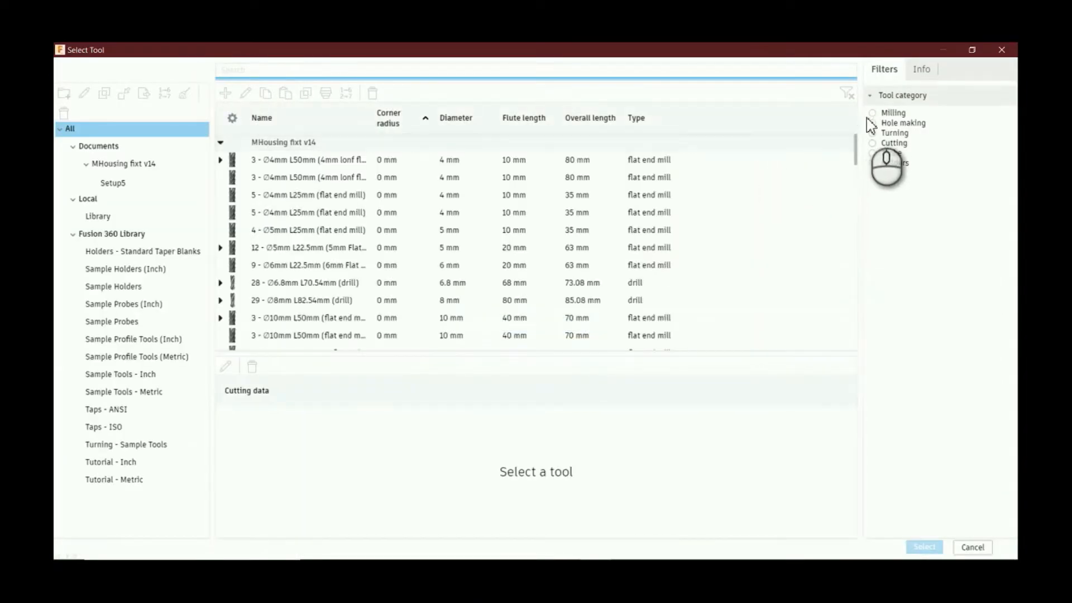
pyautogui.click(872, 113)
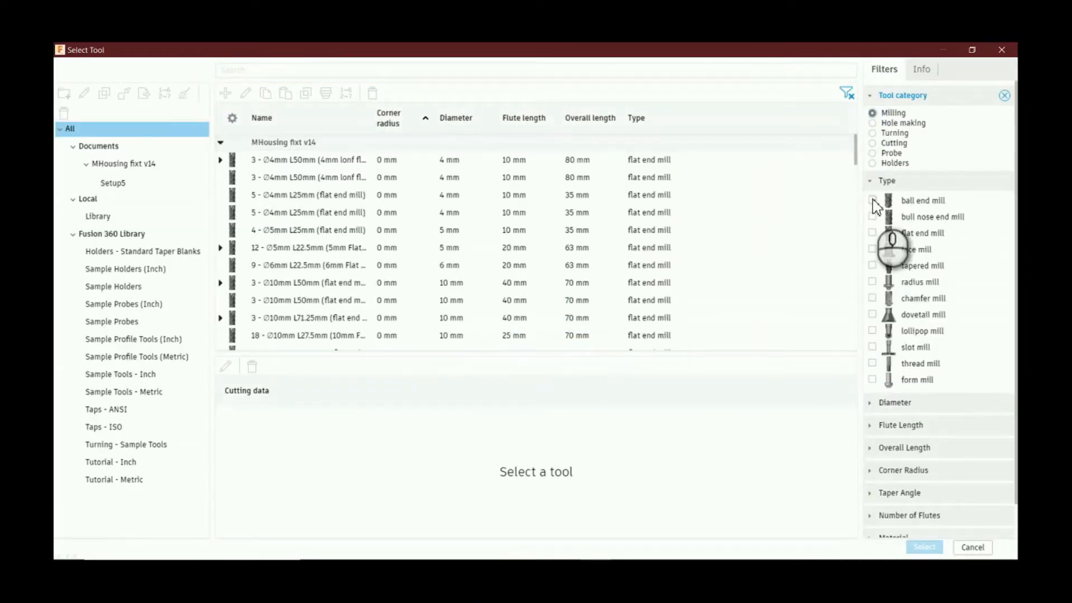
pyautogui.click(873, 200)
pyautogui.scroll(-5, 474, 273)
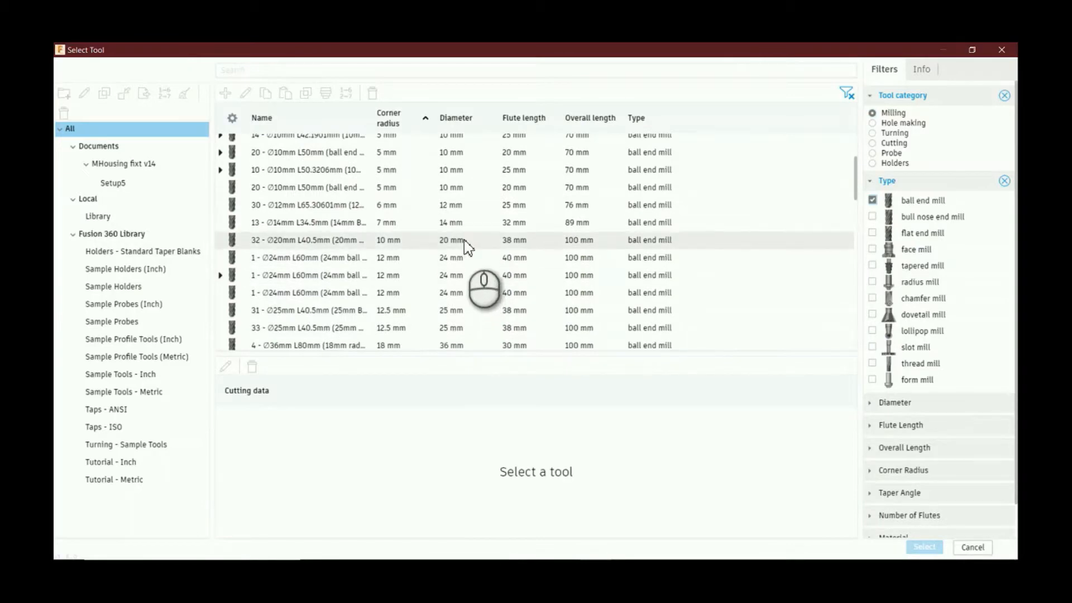
pyautogui.click(464, 240)
pyautogui.click(269, 503)
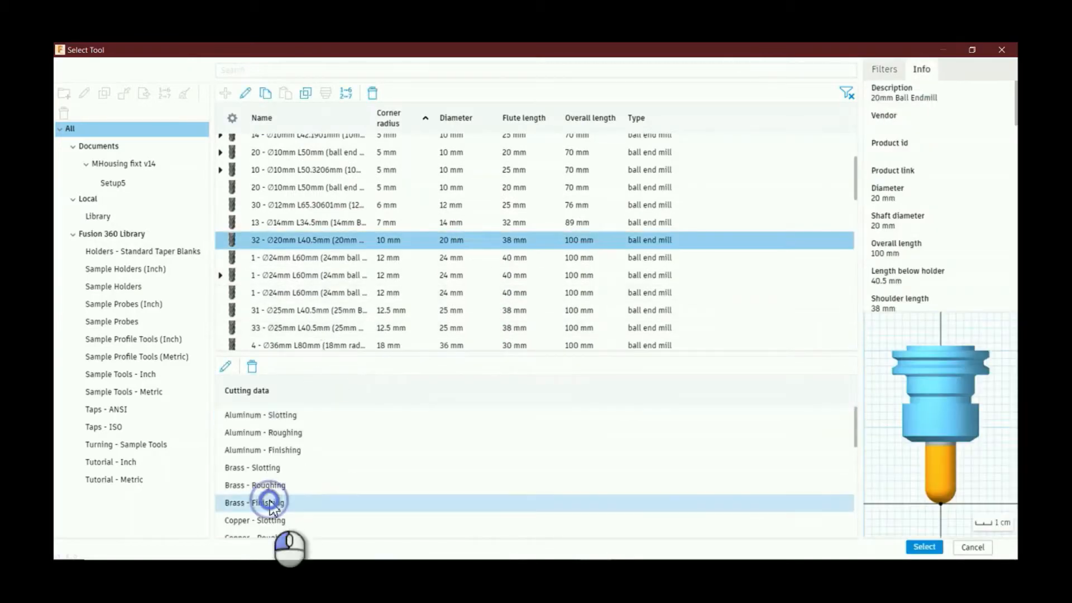
pyautogui.doubleClick(269, 502)
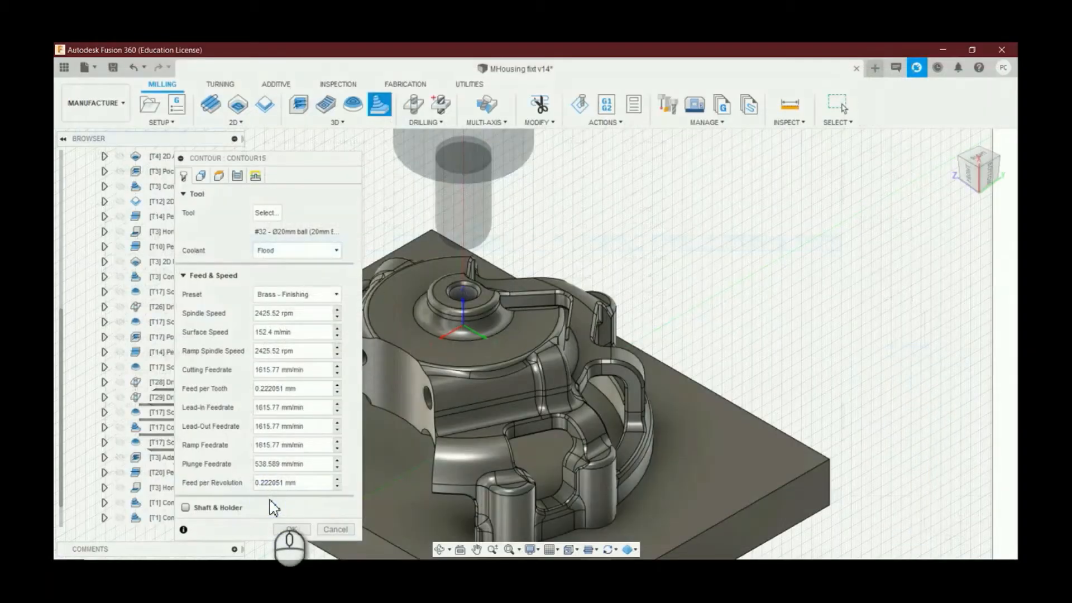
# Step: Set the new contour's machining boundary to Bounding box and its tool containment to Tool inside boundary
pyautogui.click(219, 175)
pyautogui.click(201, 176)
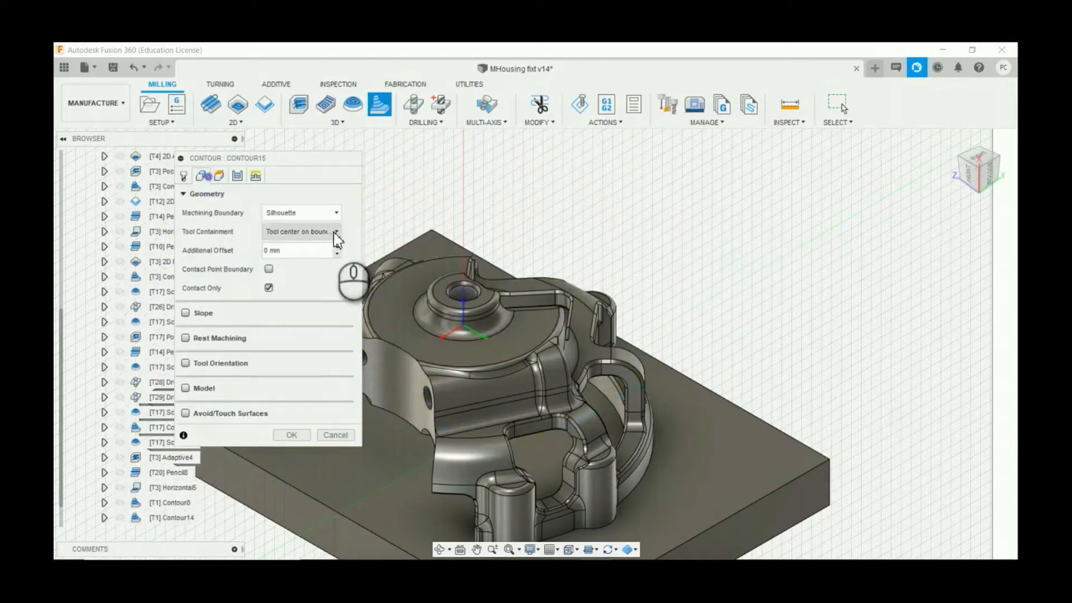
pyautogui.click(335, 213)
pyautogui.click(304, 225)
pyautogui.click(316, 231)
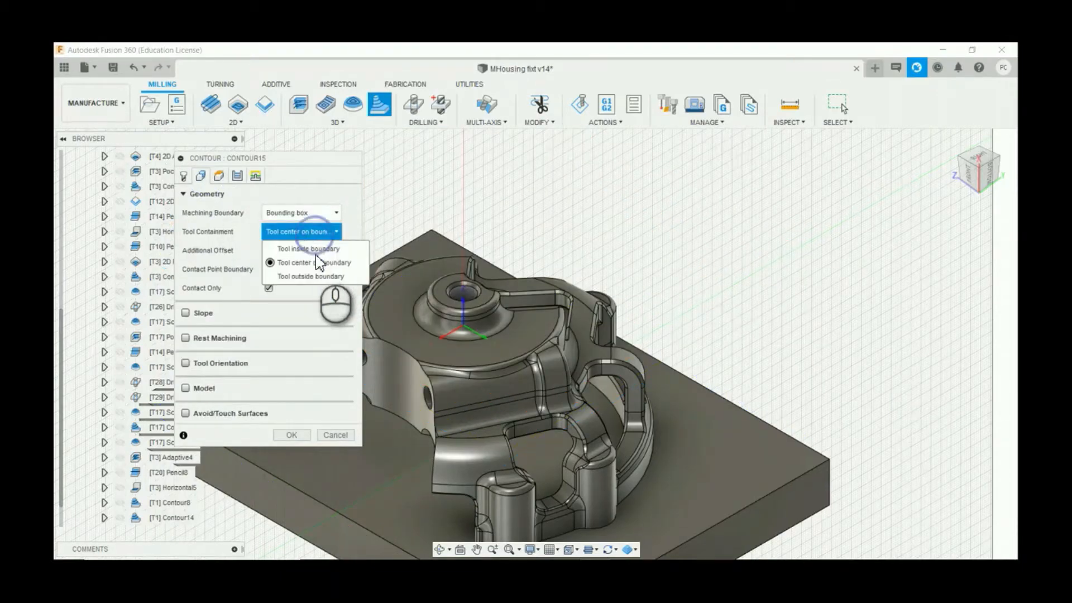
pyautogui.click(311, 249)
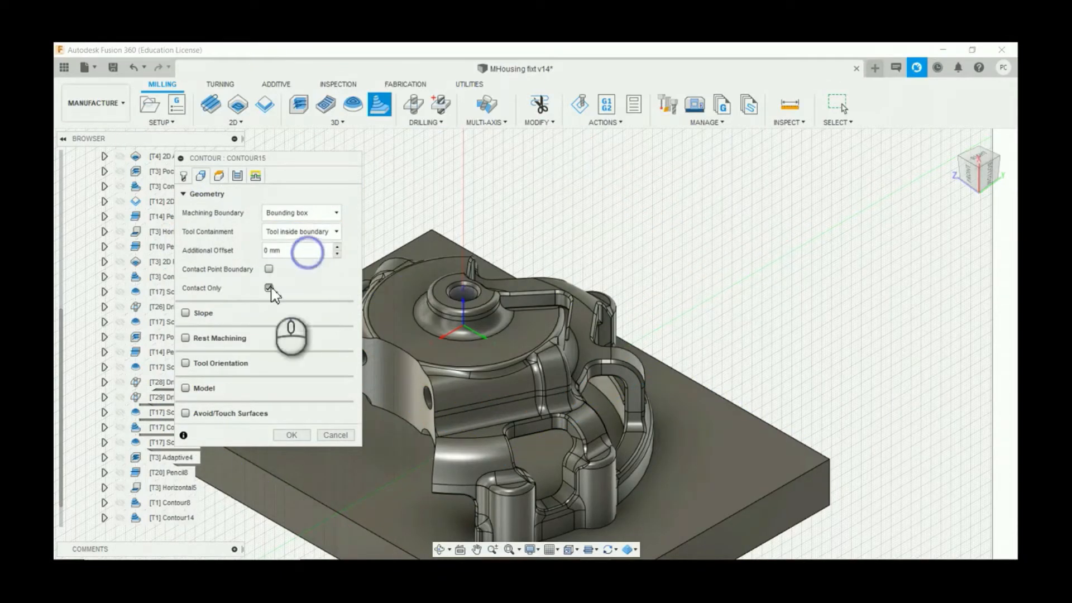
# Step: Turn on rest machining for the 20 mm ball end mill contour with the adjustment Machine cusps
pyautogui.click(185, 338)
pyautogui.click(302, 376)
pyautogui.click(289, 417)
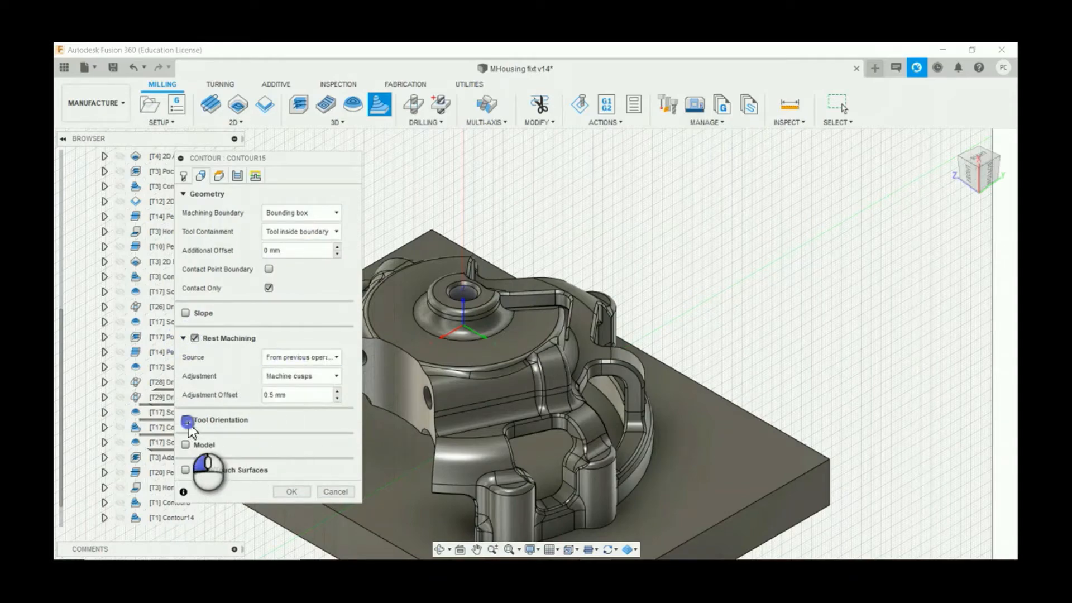
# Step: Turn on tool orientation for the 20 mm ball end mill contour and take its Z axis from the YZ plane
pyautogui.click(188, 421)
pyautogui.click(987, 172)
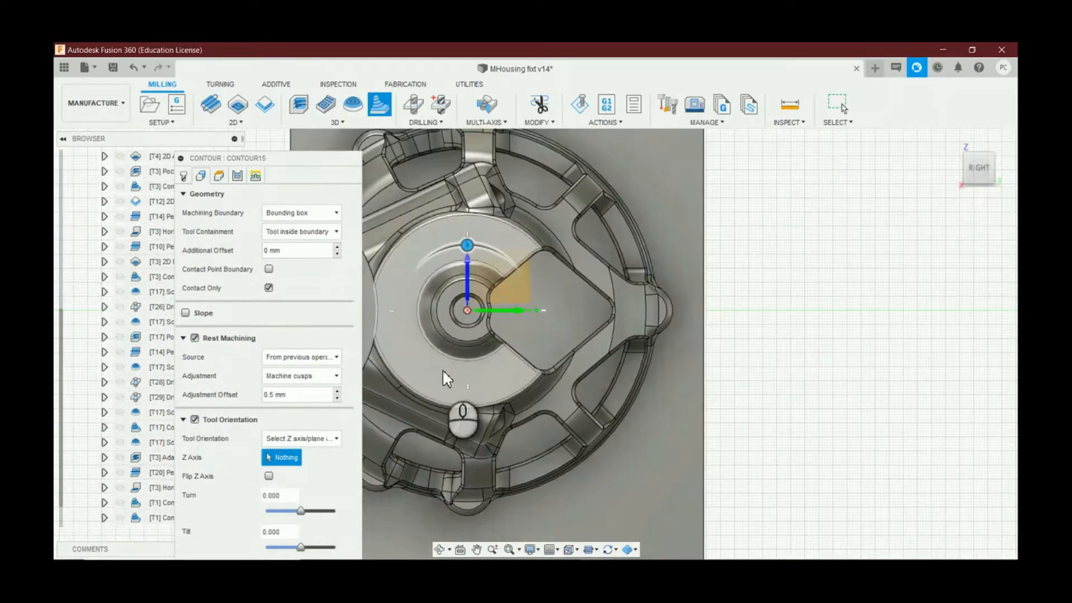
pyautogui.click(519, 293)
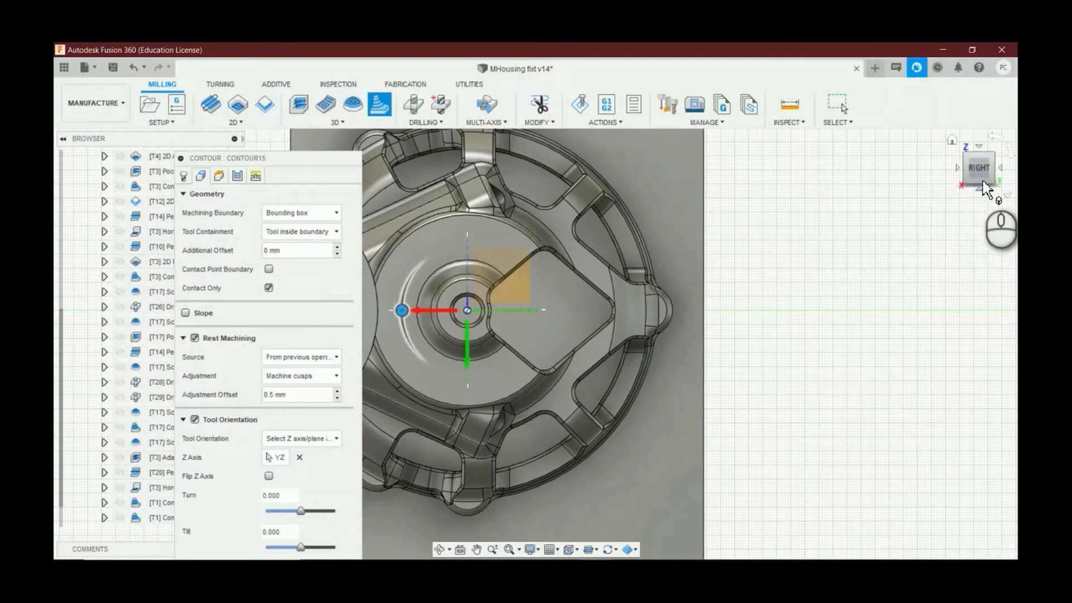
pyautogui.click(983, 183)
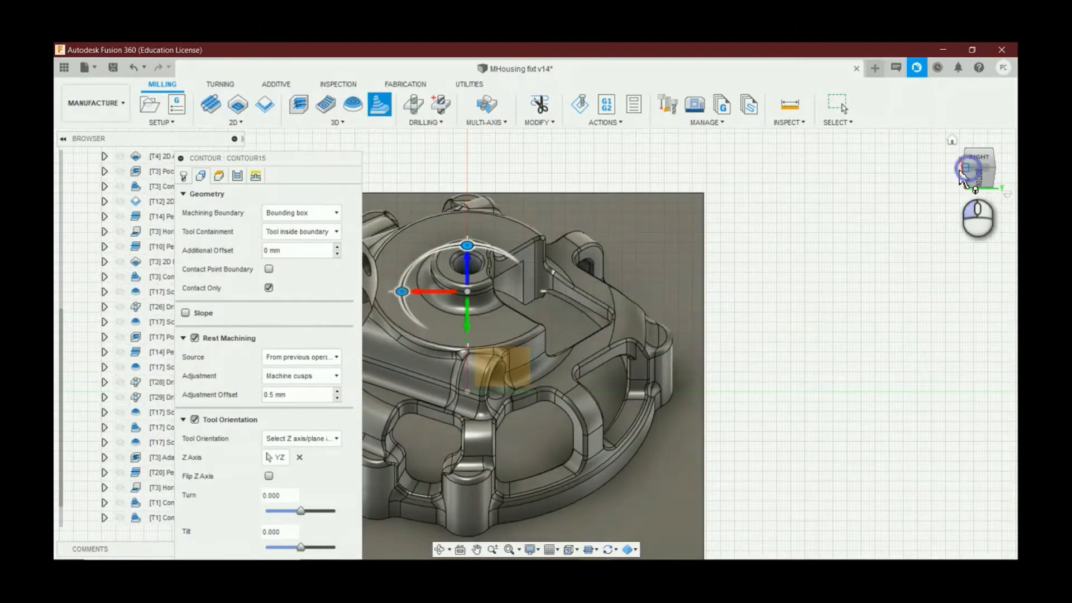
pyautogui.click(183, 338)
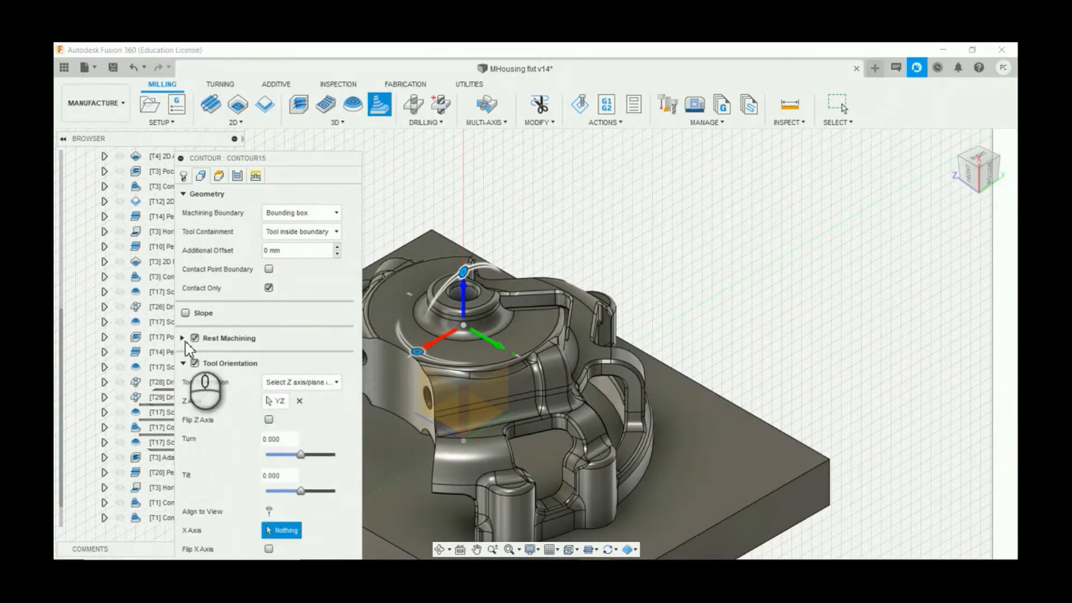
pyautogui.click(184, 363)
# Step: Set the two rounded outer faces on opposite sides of the housing as touch surfaces for the contour
pyautogui.click(195, 413)
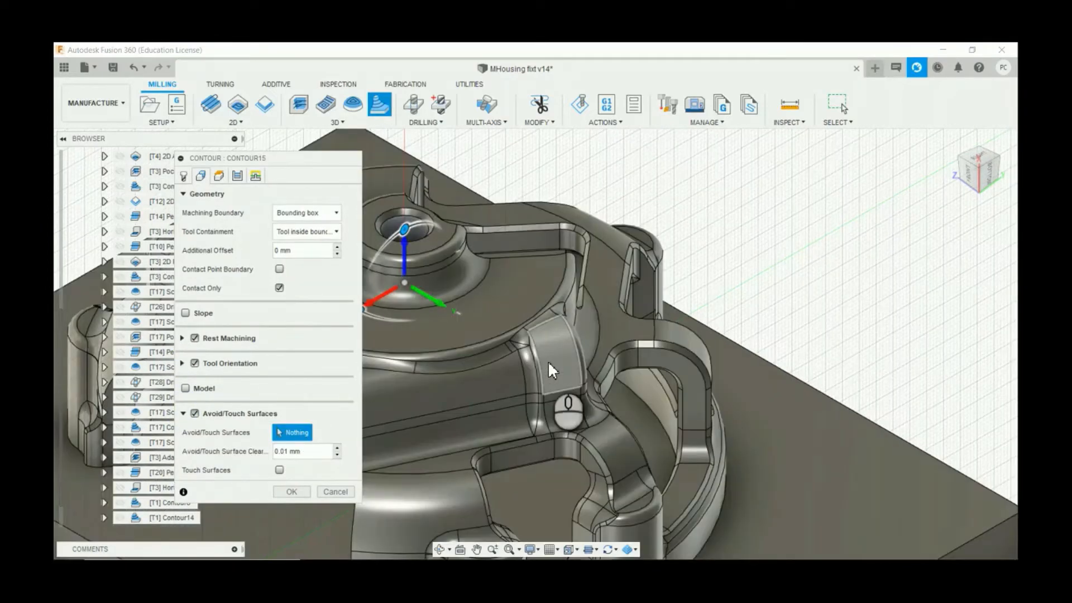
pyautogui.click(548, 361)
pyautogui.keyDown('shift'); pyautogui.moveTo(651, 339); pyautogui.dragTo(466, 263, button='middle'); pyautogui.keyUp('shift')
pyautogui.scroll(10, 443, 275)
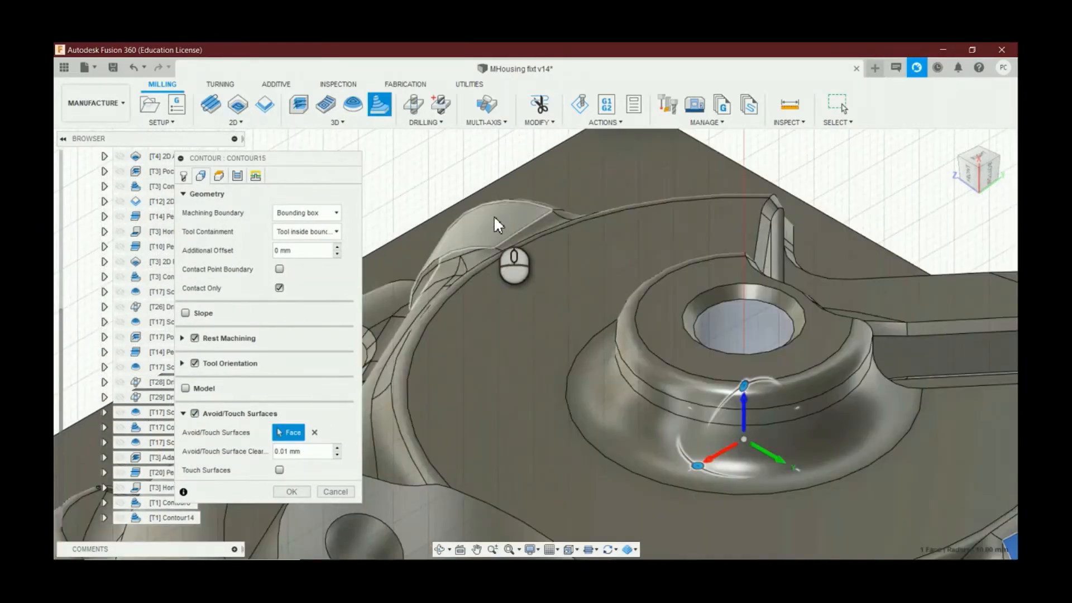
pyautogui.click(495, 221)
pyautogui.scroll(-10, 550, 276)
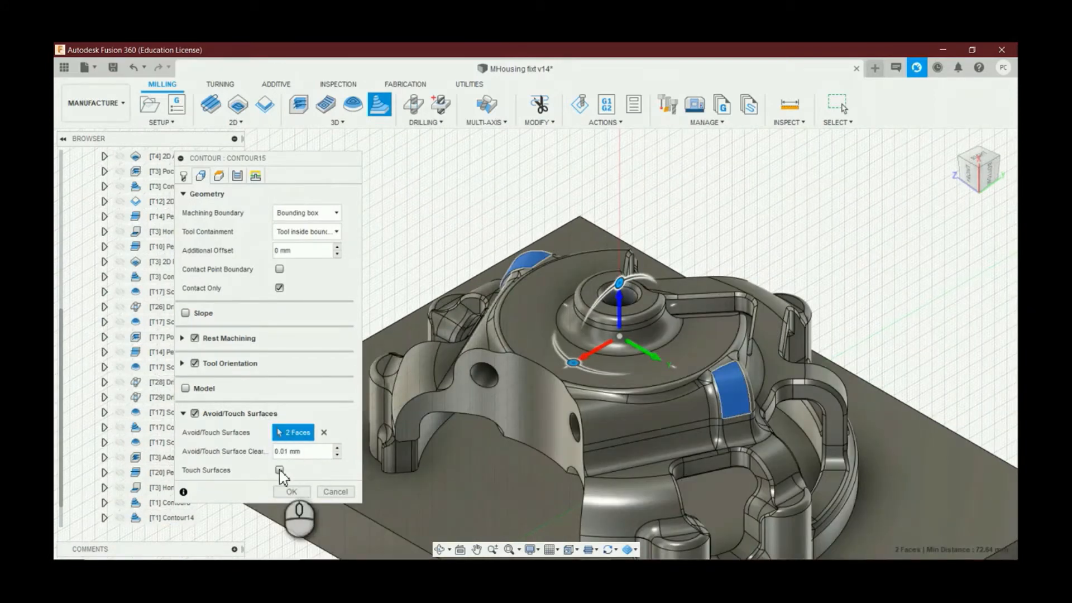
pyautogui.click(279, 469)
pyautogui.moveTo(310, 432); pyautogui.dragTo(271, 445)
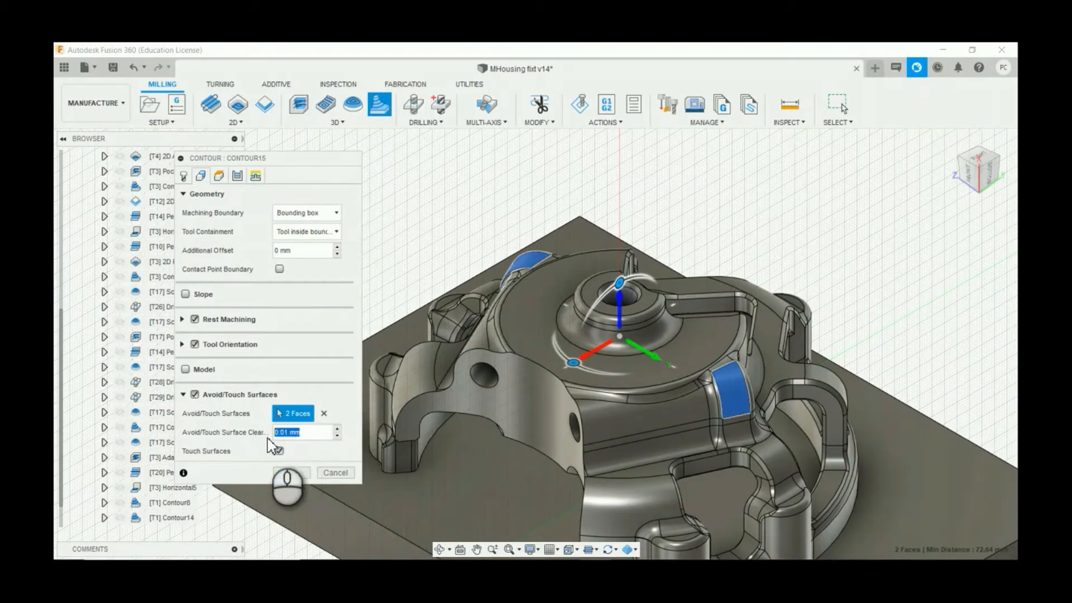
# Step: Set the contour's bottom height to 42 mm from model bottom and its top height to -8 mm from stock top
pyautogui.click(218, 175)
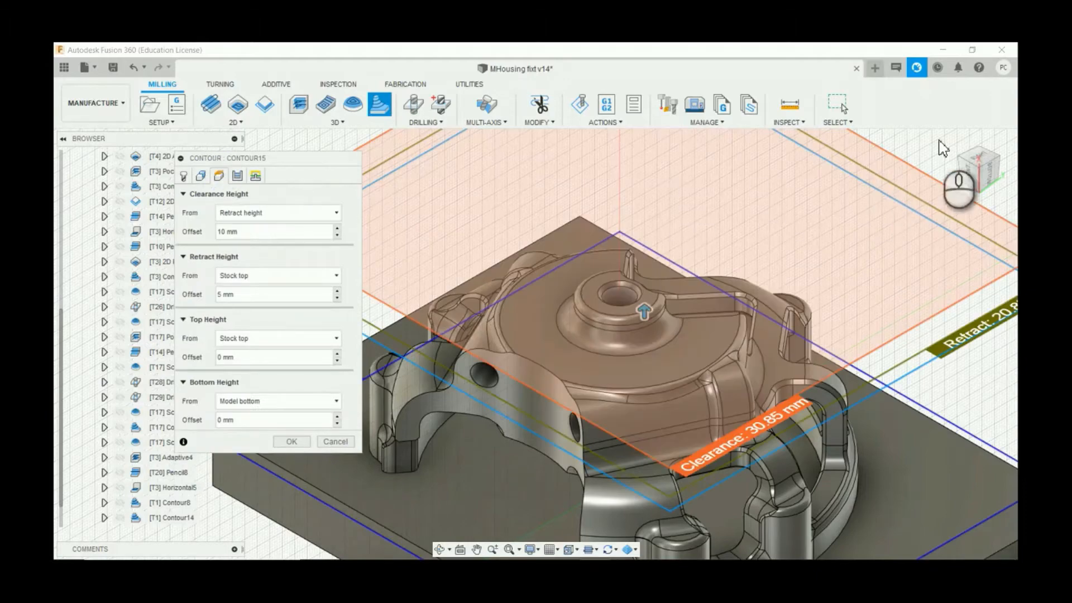
pyautogui.click(988, 169)
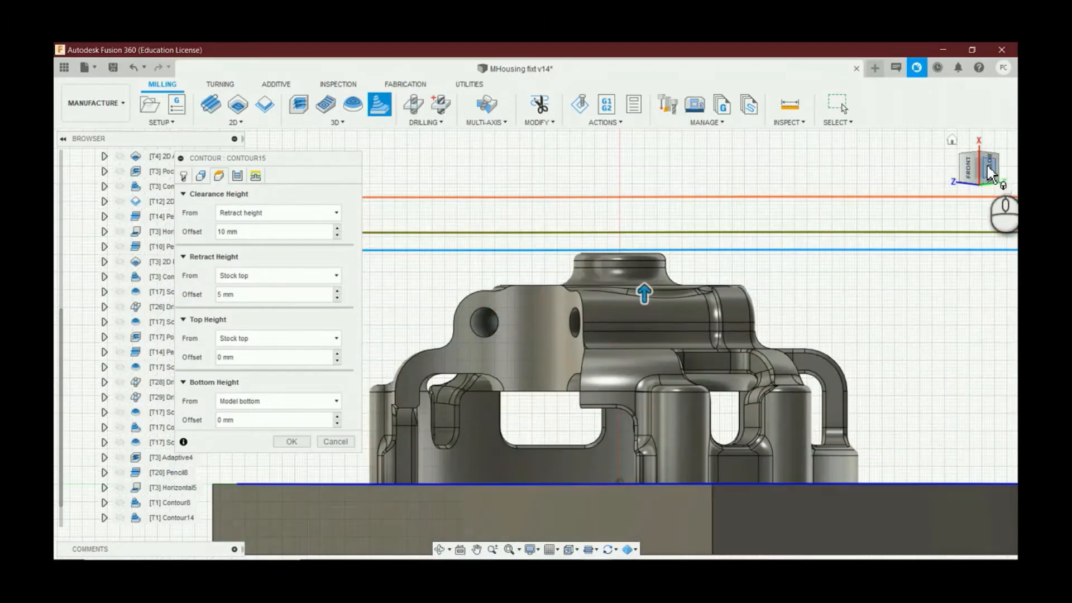
pyautogui.click(990, 173)
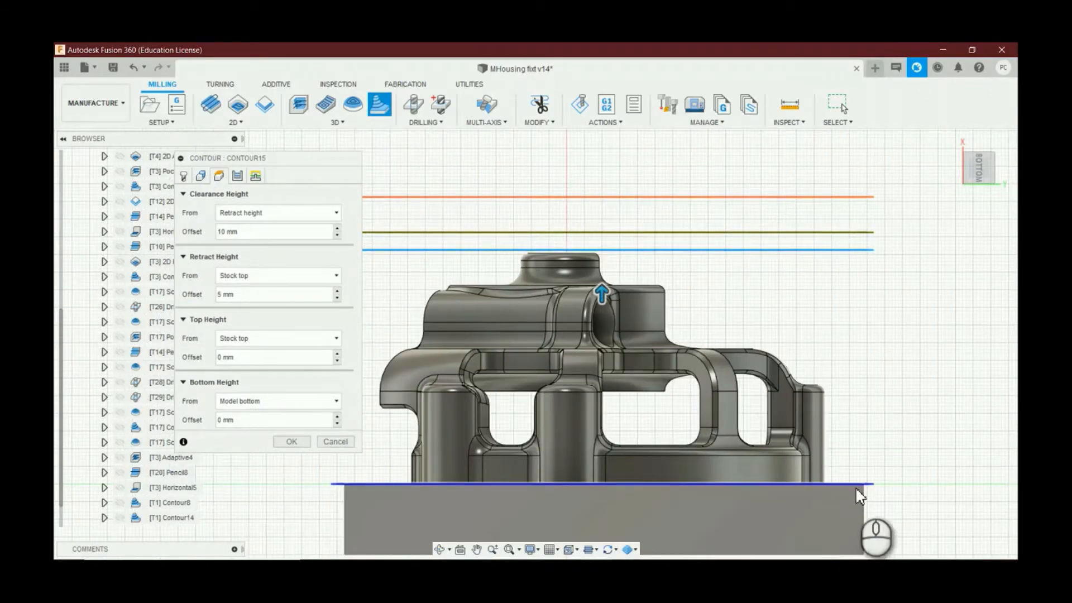
pyautogui.moveTo(860, 489); pyautogui.dragTo(867, 343)
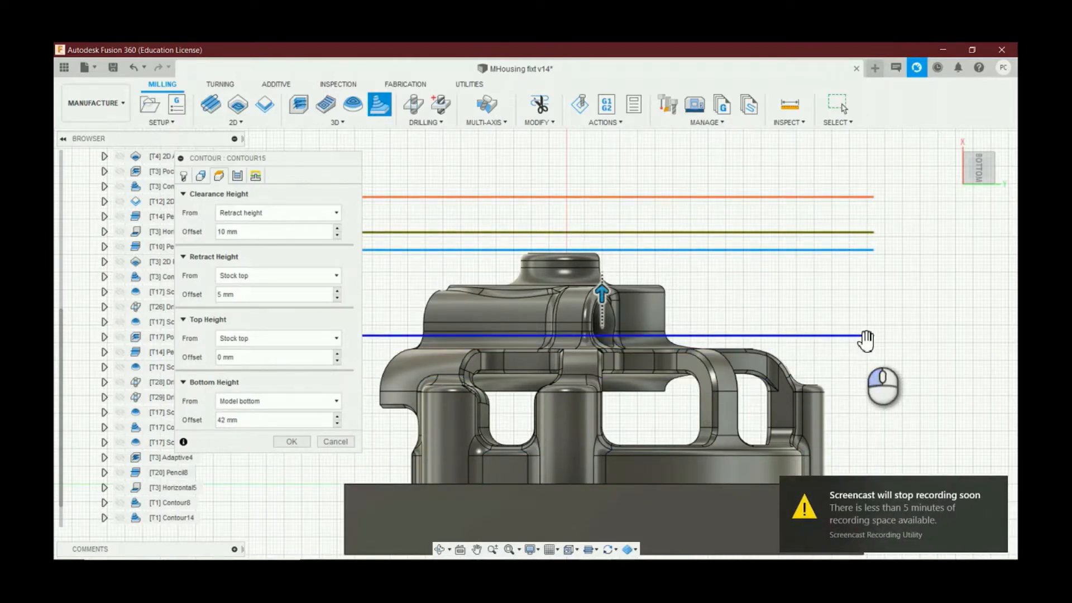
pyautogui.moveTo(791, 251); pyautogui.dragTo(790, 287)
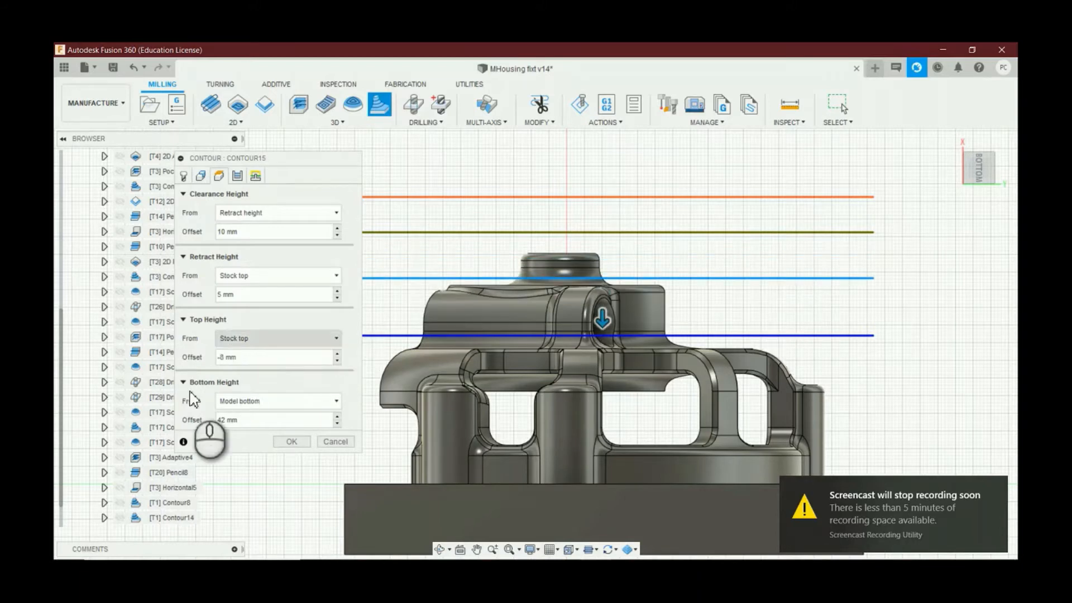
# Step: Set the contour's maximum stepdown to 1 mm and generate the operation
pyautogui.click(237, 177)
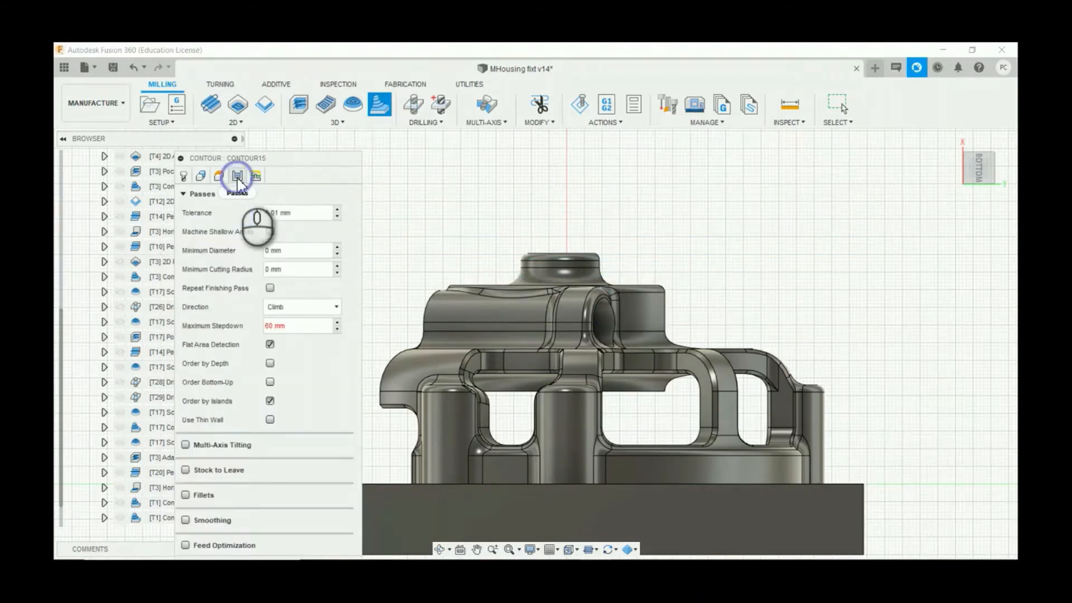
pyautogui.moveTo(296, 325); pyautogui.dragTo(246, 330)
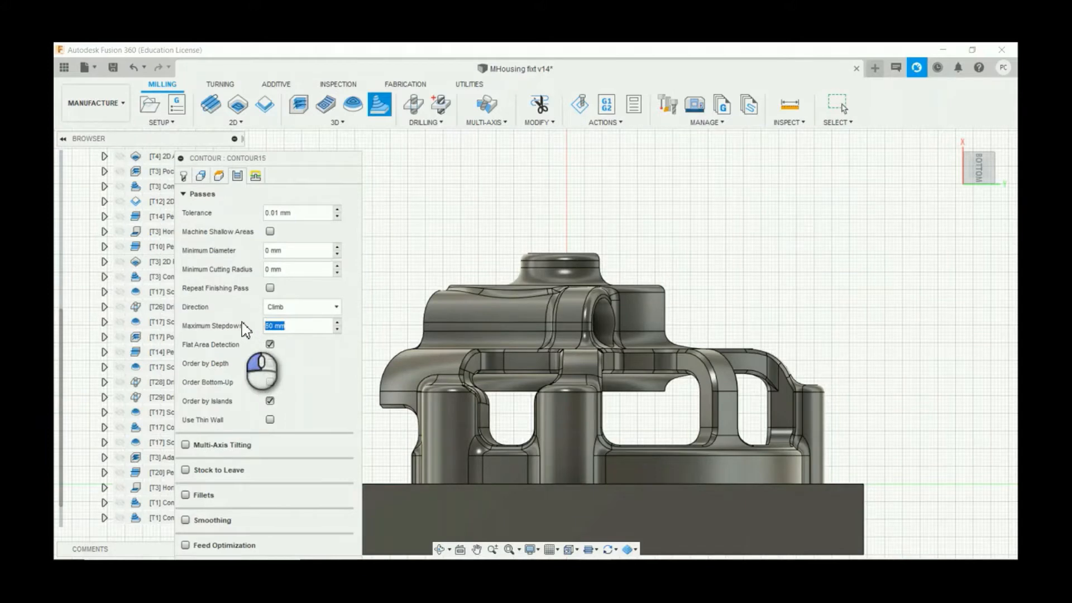
pyautogui.write('1')
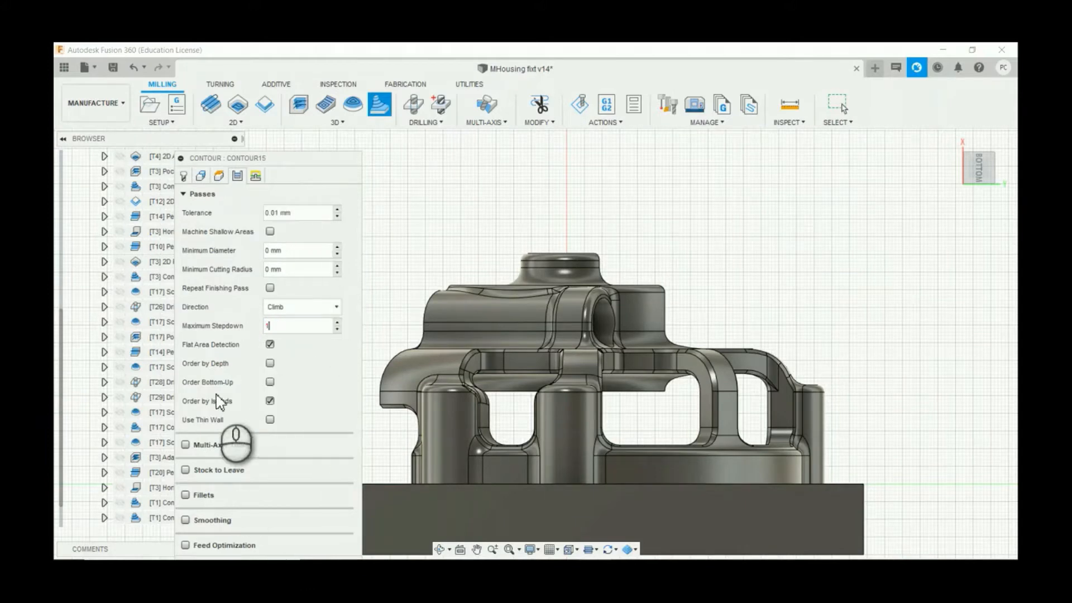
pyautogui.click(184, 194)
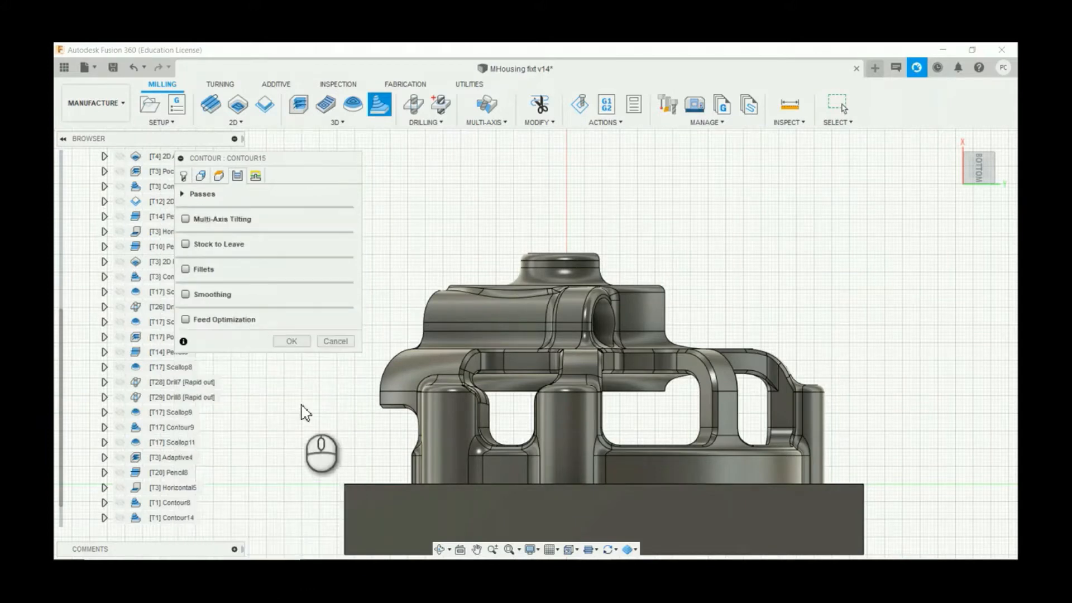
pyautogui.click(297, 341)
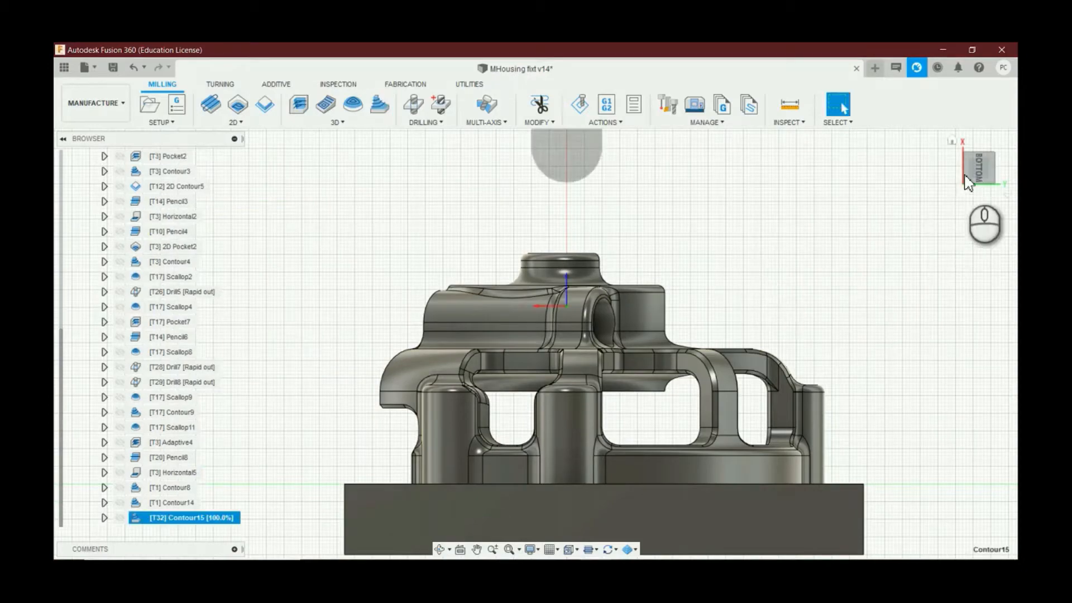
# Step: Examine the new rest contour toolpath up close on the rounded outer face above the side bore
pyautogui.click(978, 162)
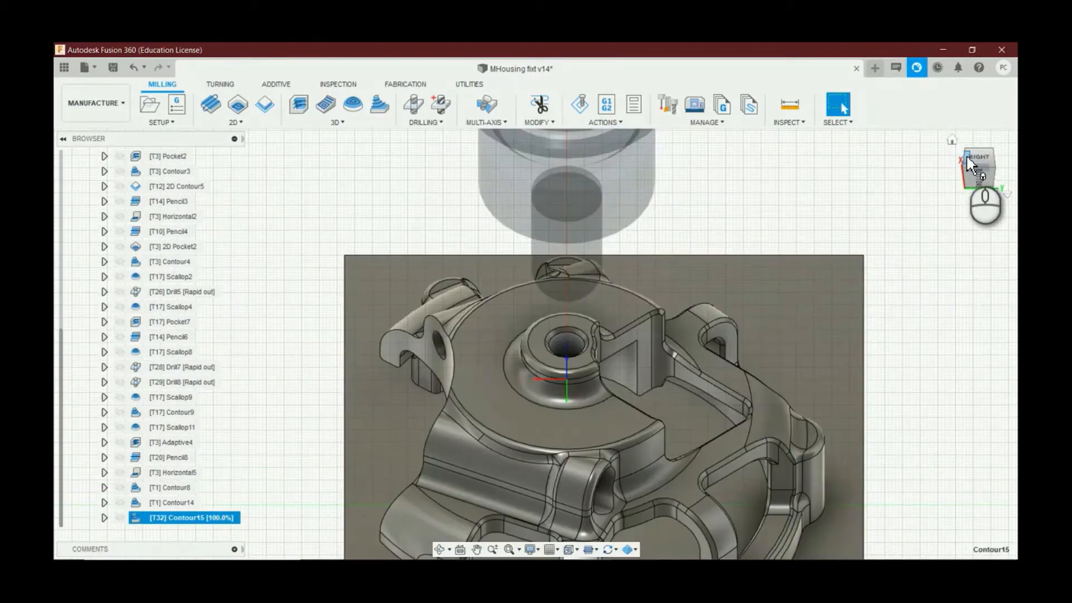
pyautogui.scroll(-4, 452, 191)
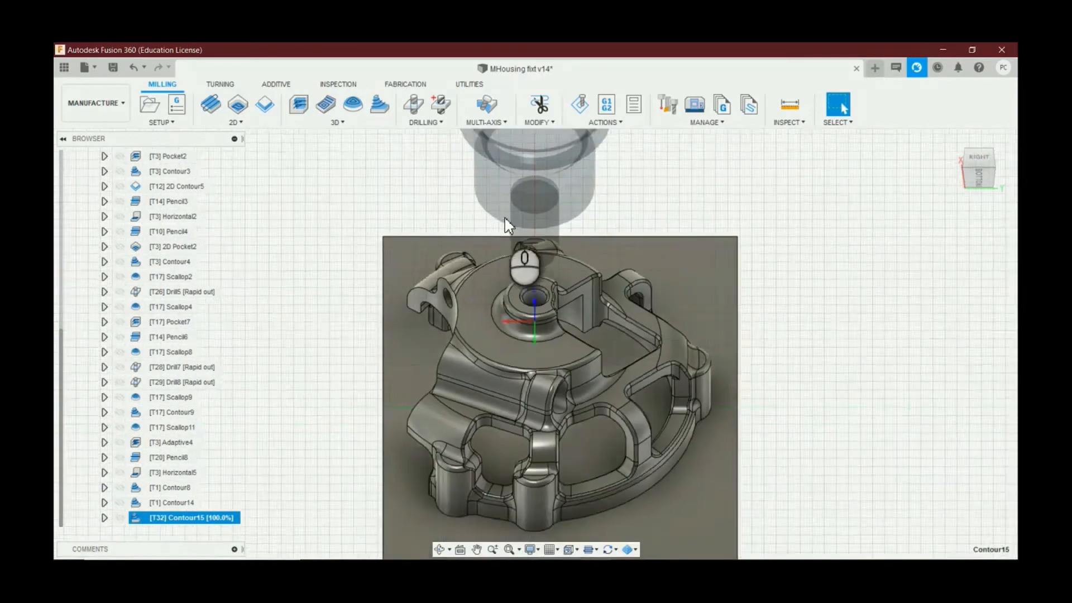
pyautogui.scroll(2, 550, 289)
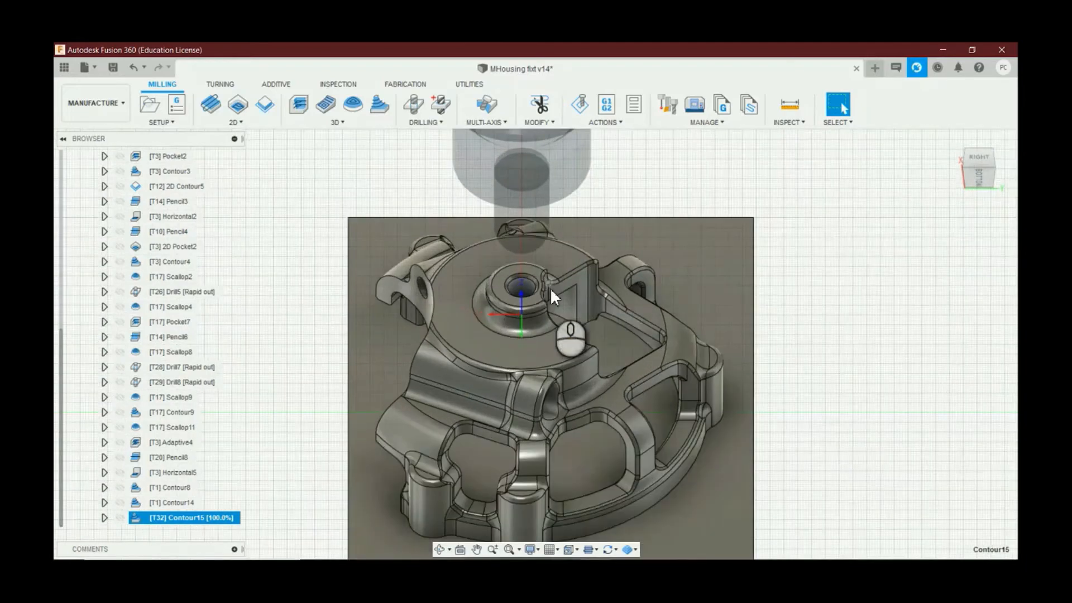
pyautogui.click(991, 170)
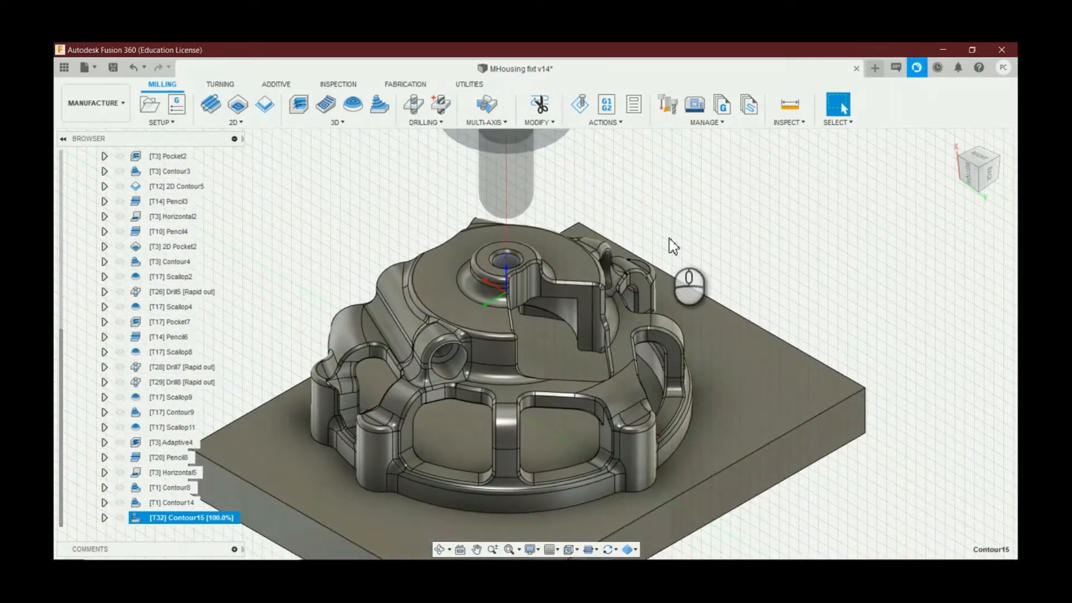
pyautogui.scroll(2, 369, 350)
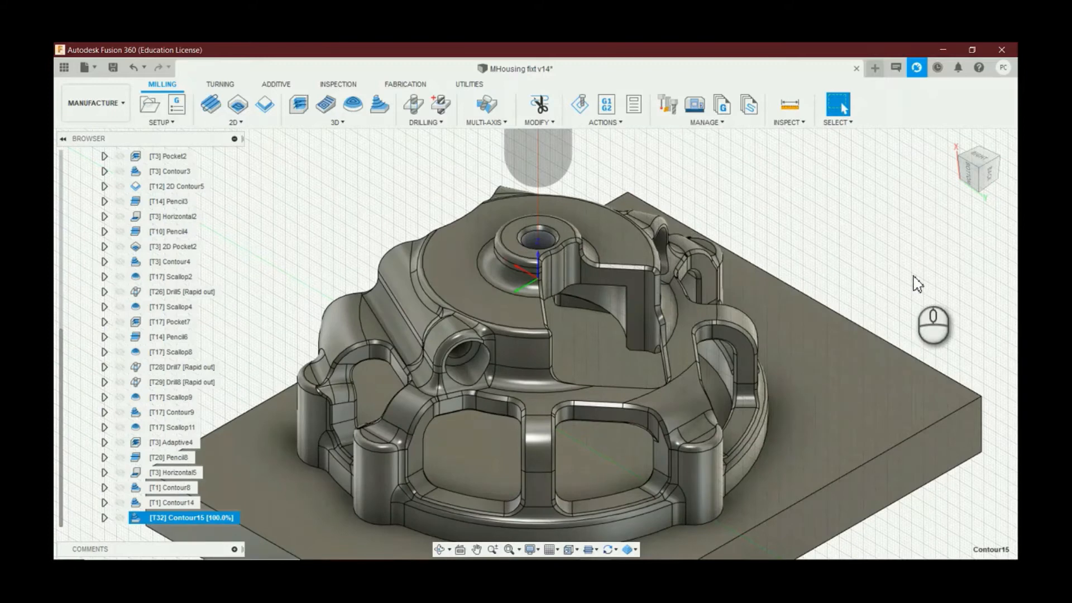
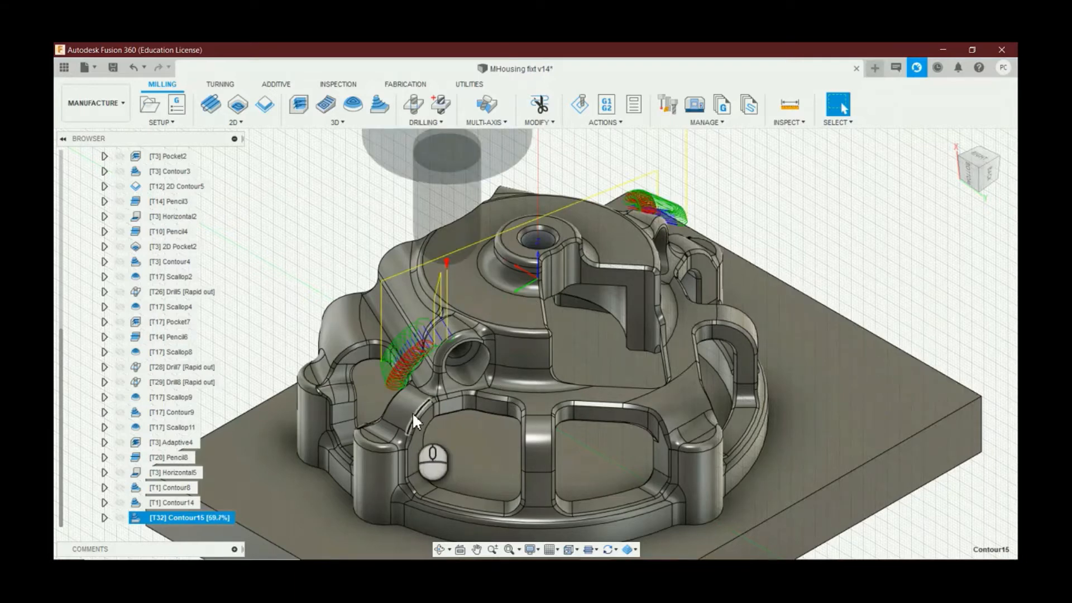
pyautogui.scroll(10, 441, 357)
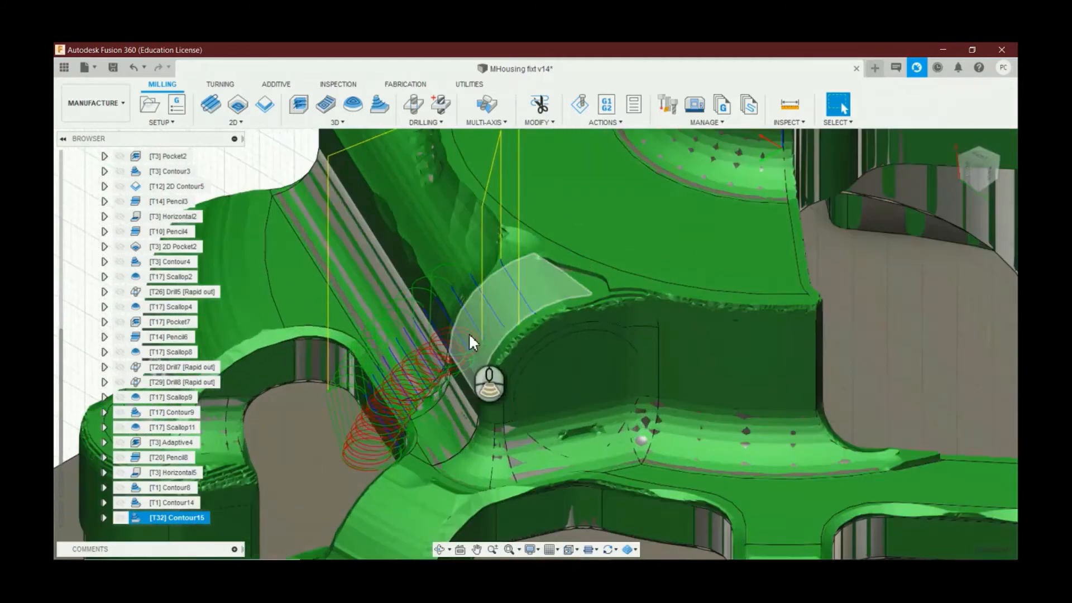
# Step: Simulate the rest contour at a higher playback speed, inspect the machined rounded face up close, and close the simulation
pyautogui.click(575, 109)
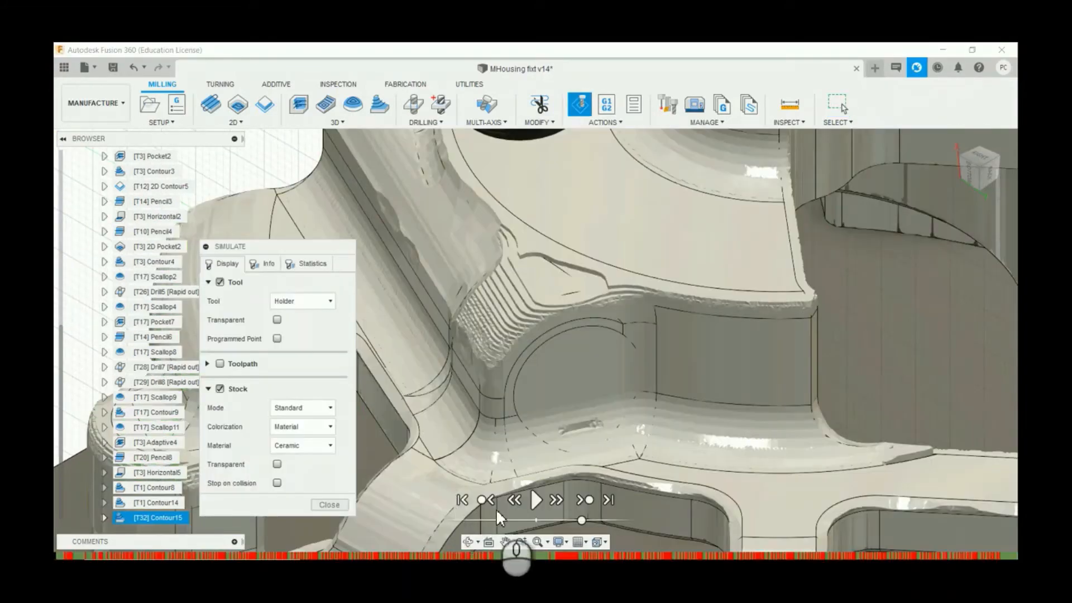
pyautogui.click(537, 501)
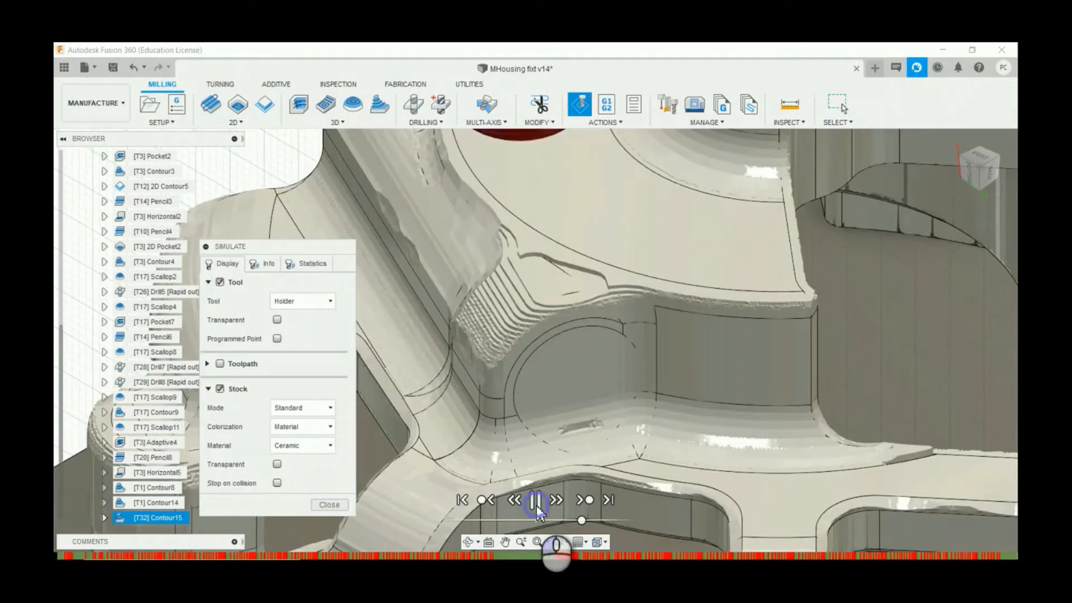
pyautogui.click(601, 520)
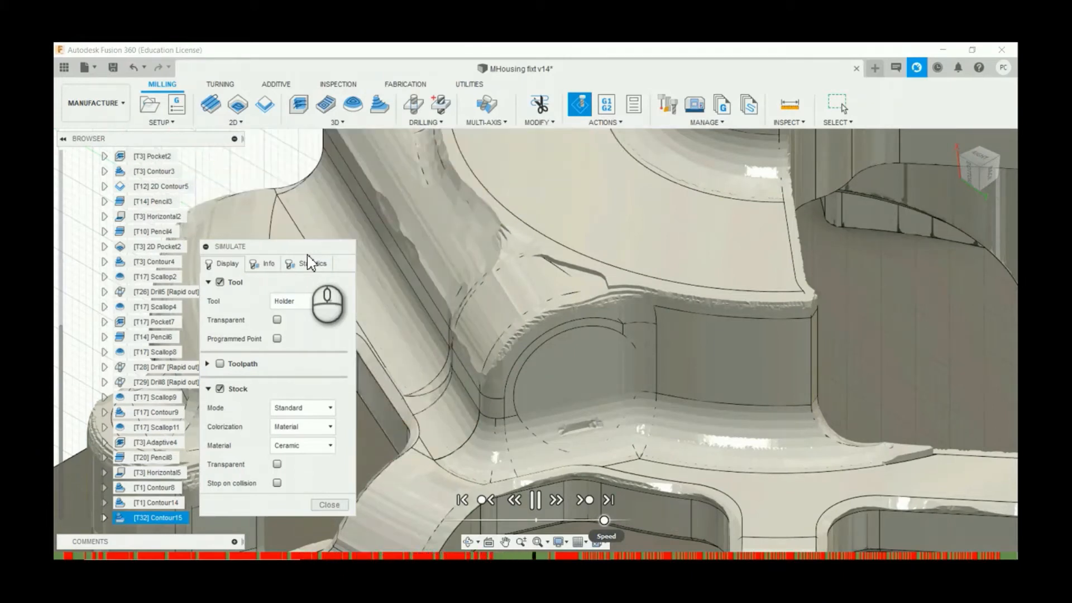
pyautogui.scroll(3, 333, 181)
pyautogui.scroll(5, 610, 340)
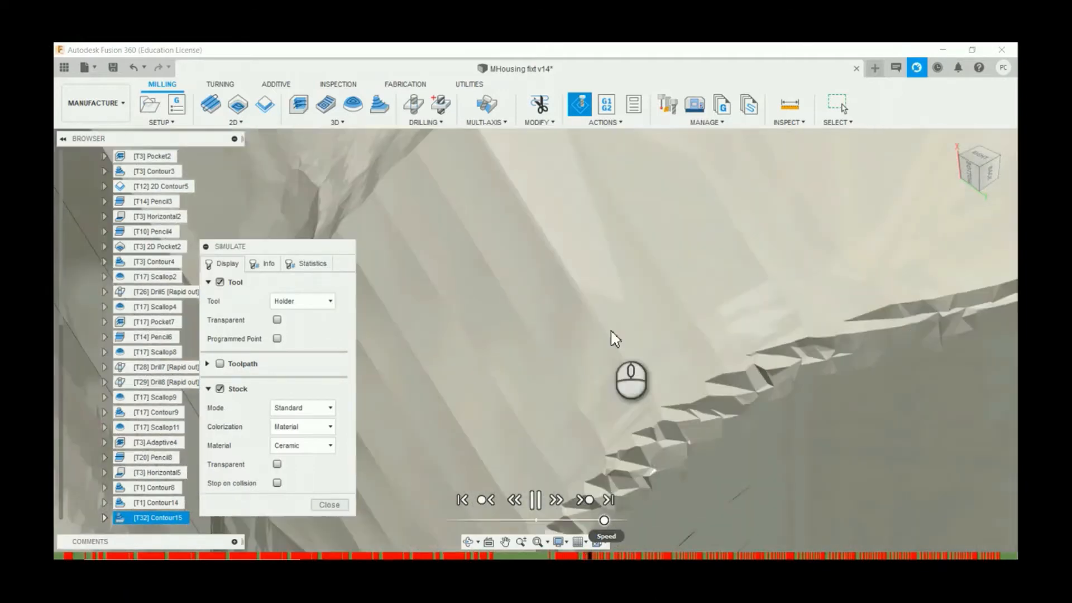
pyautogui.scroll(-6, 611, 333)
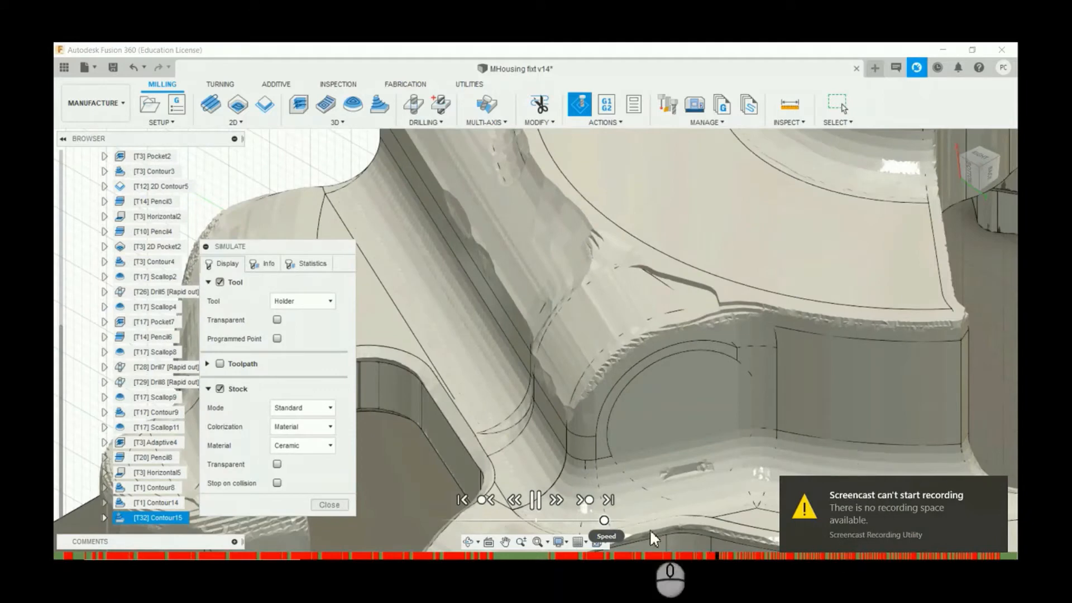
pyautogui.click(329, 504)
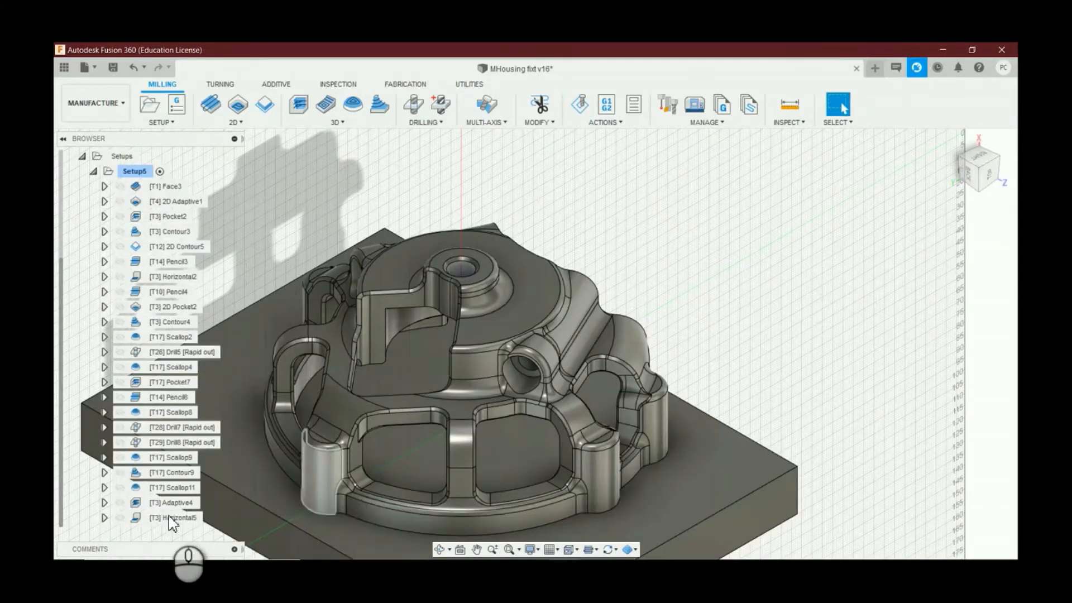
# Step: Start a new 3D Flow operation with the #20 10 mm ball end mill that has a 20 mm flute length
pyautogui.click(176, 518)
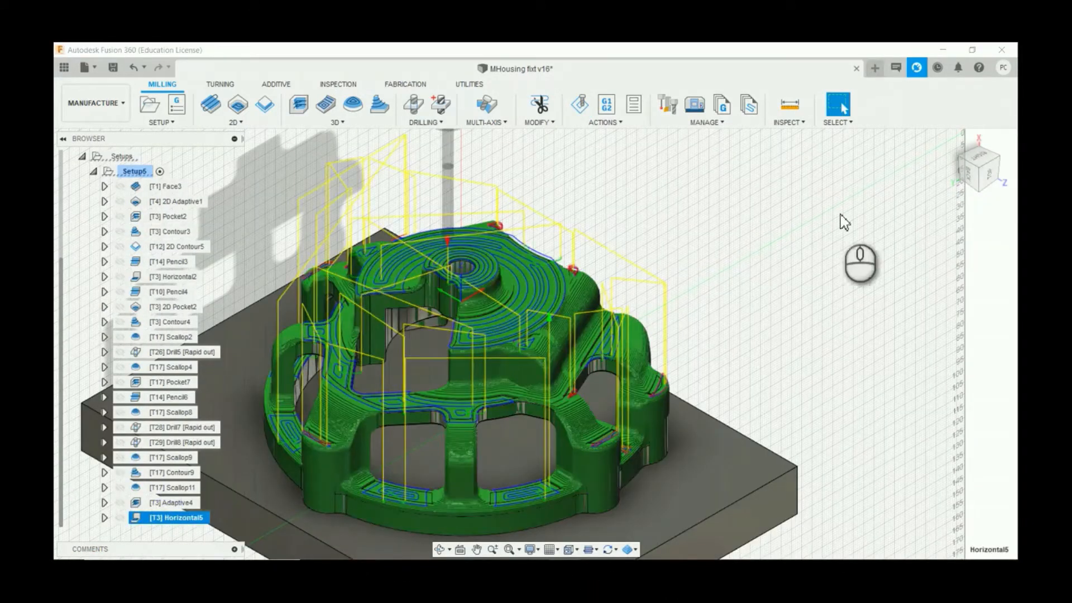
pyautogui.scroll(-2, 840, 215)
pyautogui.scroll(3, 640, 257)
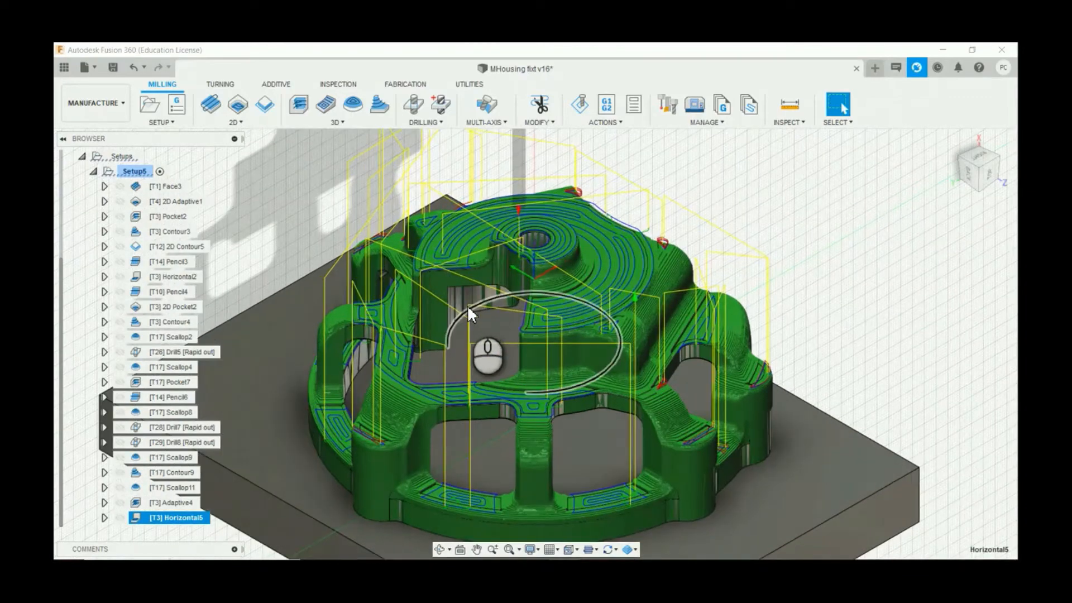
pyautogui.click(338, 122)
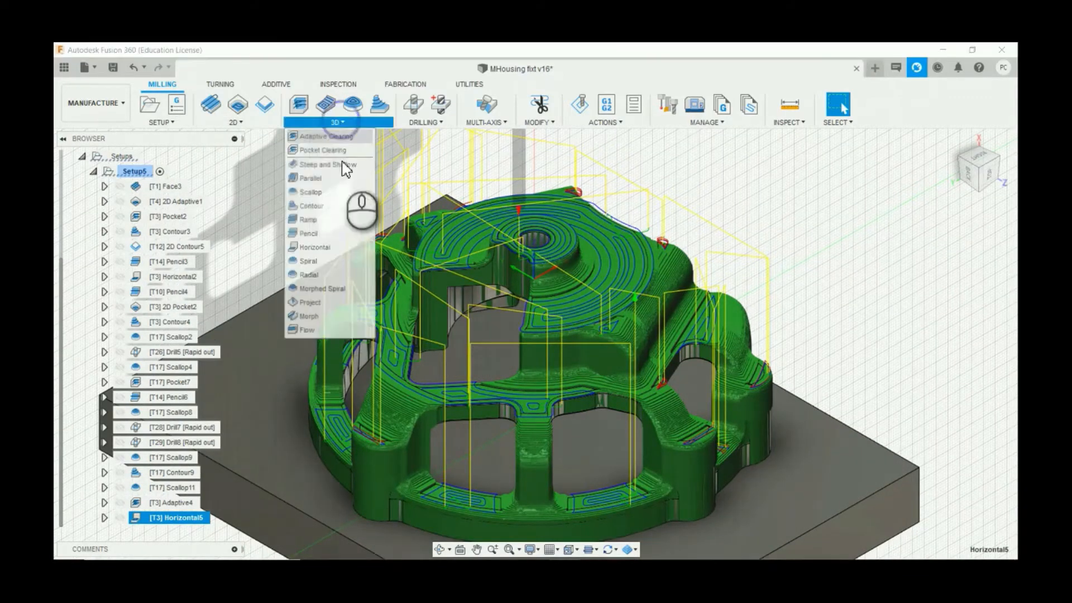
pyautogui.click(325, 329)
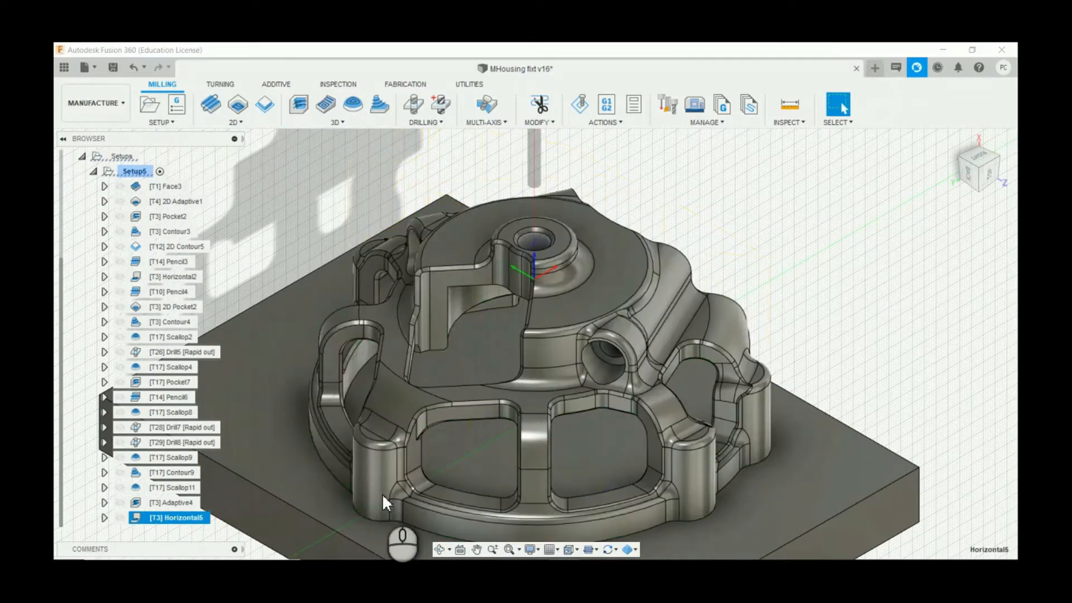
pyautogui.click(275, 213)
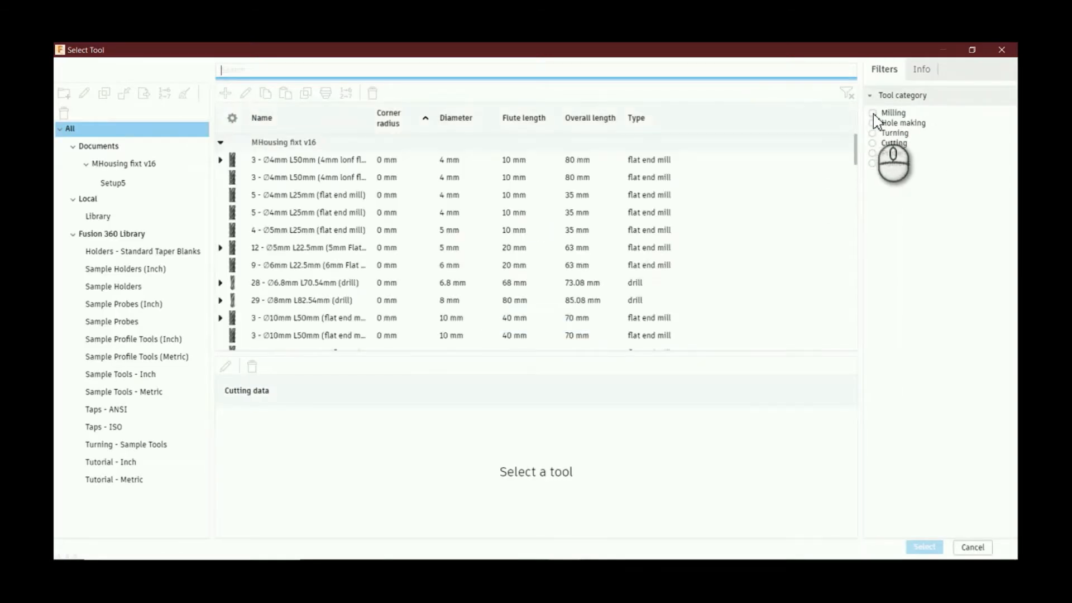
pyautogui.click(872, 113)
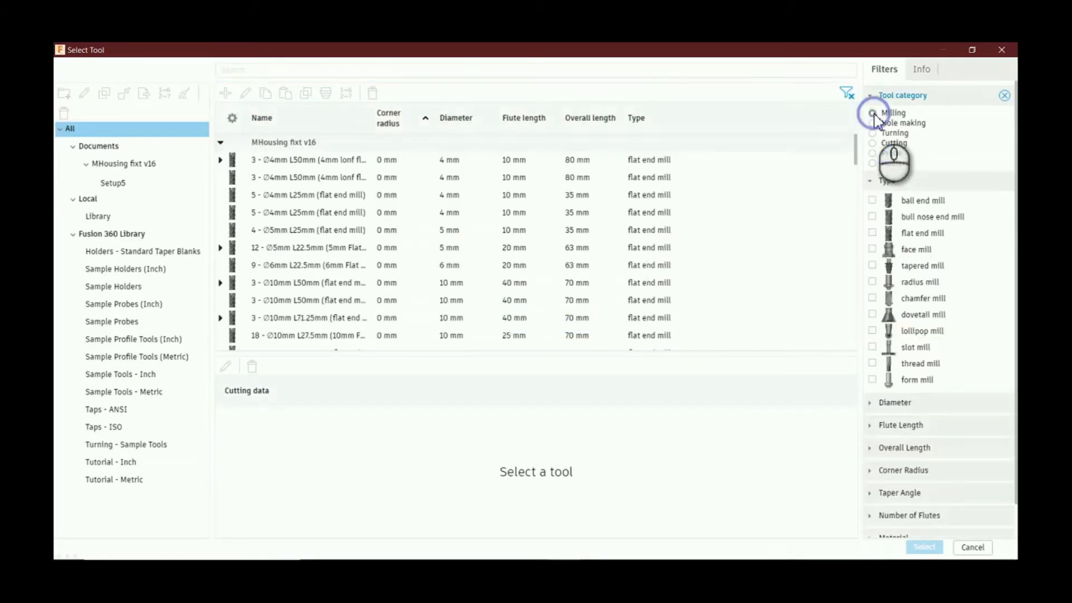
pyautogui.click(872, 200)
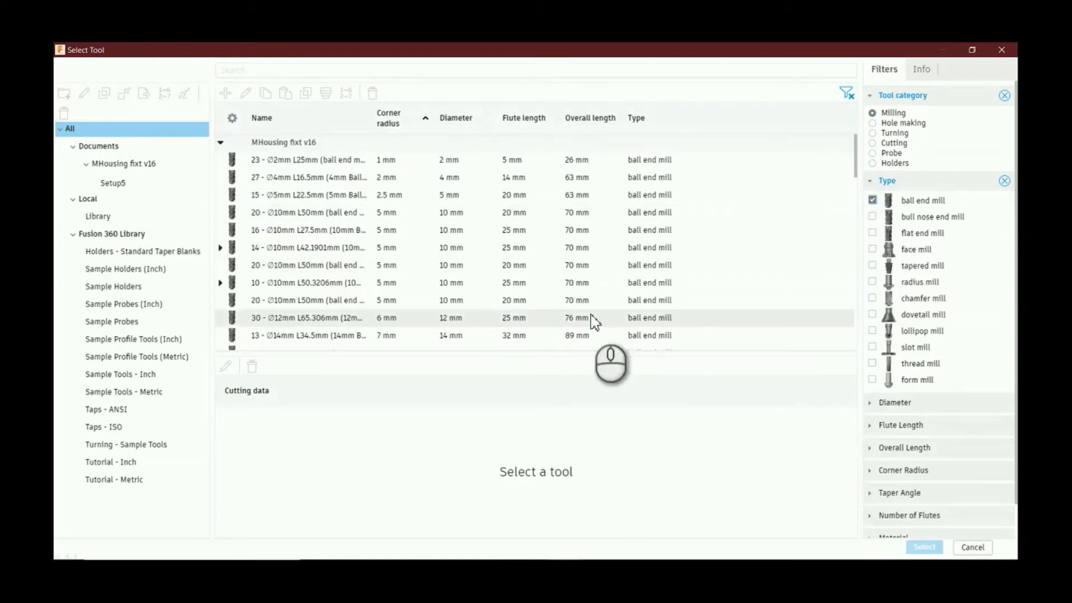
pyautogui.click(470, 213)
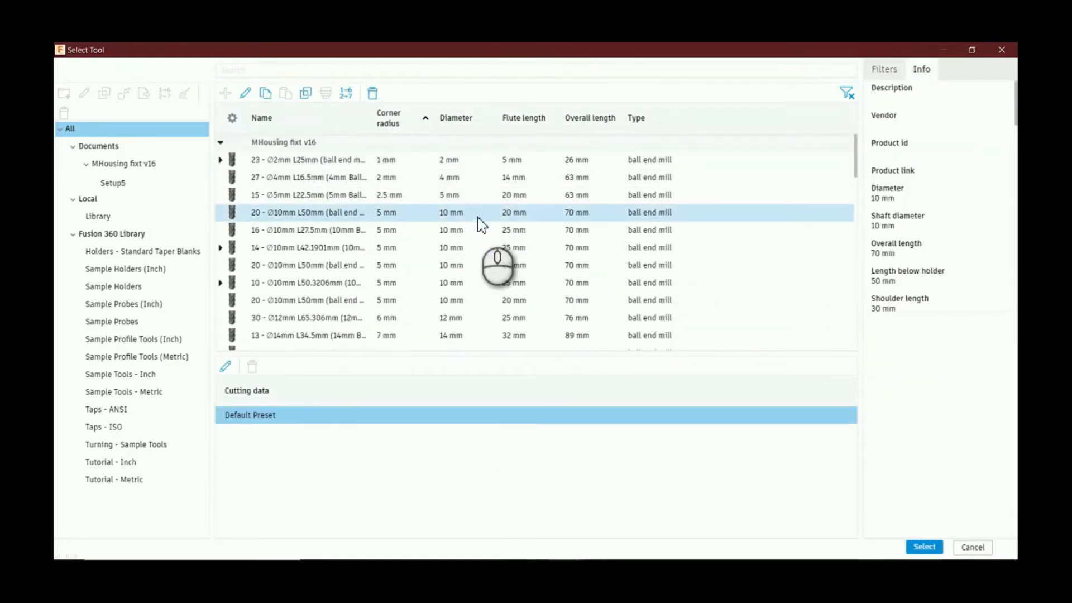
pyautogui.doubleClick(478, 216)
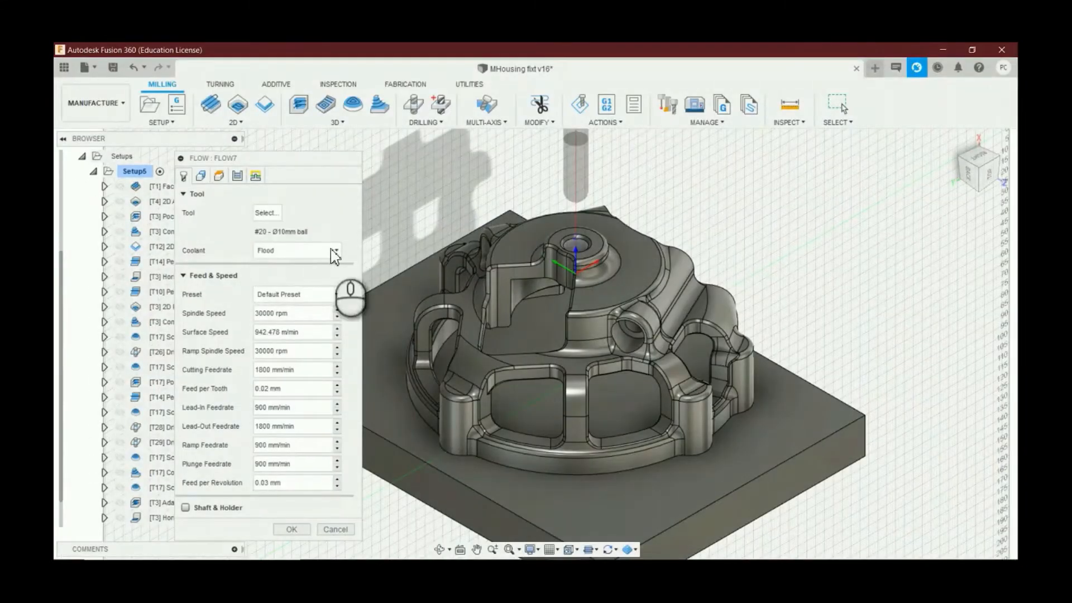
# Step: Select four rounded housing faces around the side bore as Flow geometry, switching the flow direction on the short wall and outermost face
pyautogui.click(202, 178)
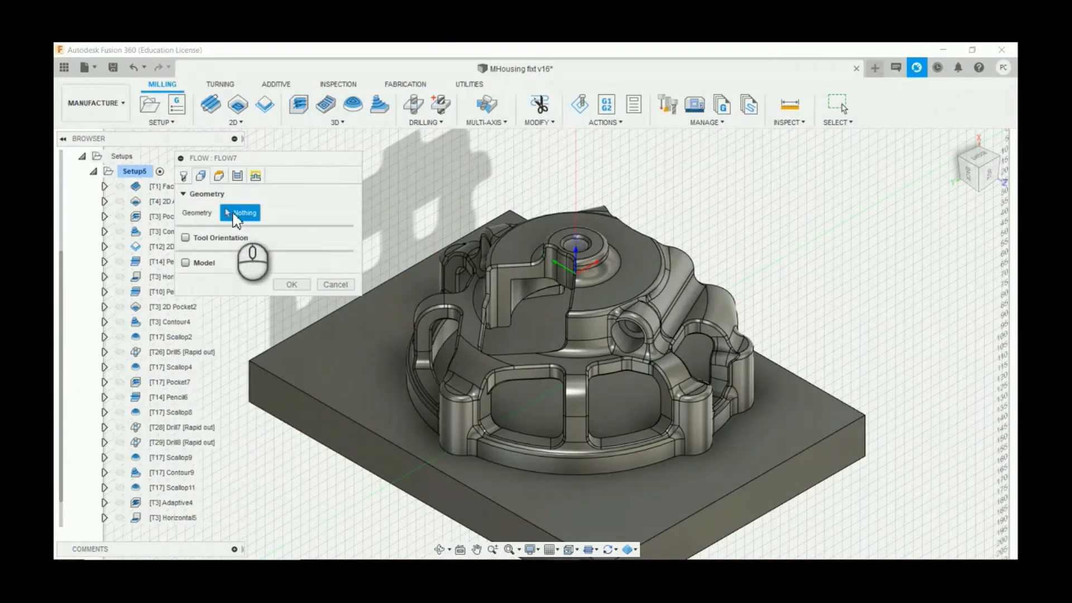
pyautogui.scroll(4, 655, 283)
pyautogui.click(689, 274)
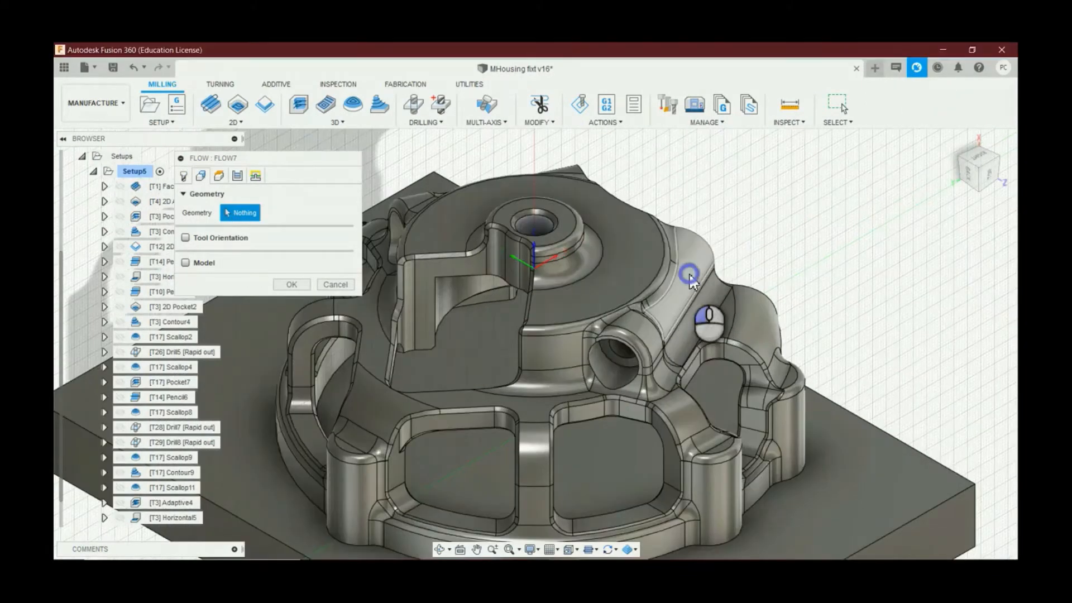
pyautogui.click(540, 354)
pyautogui.click(753, 320)
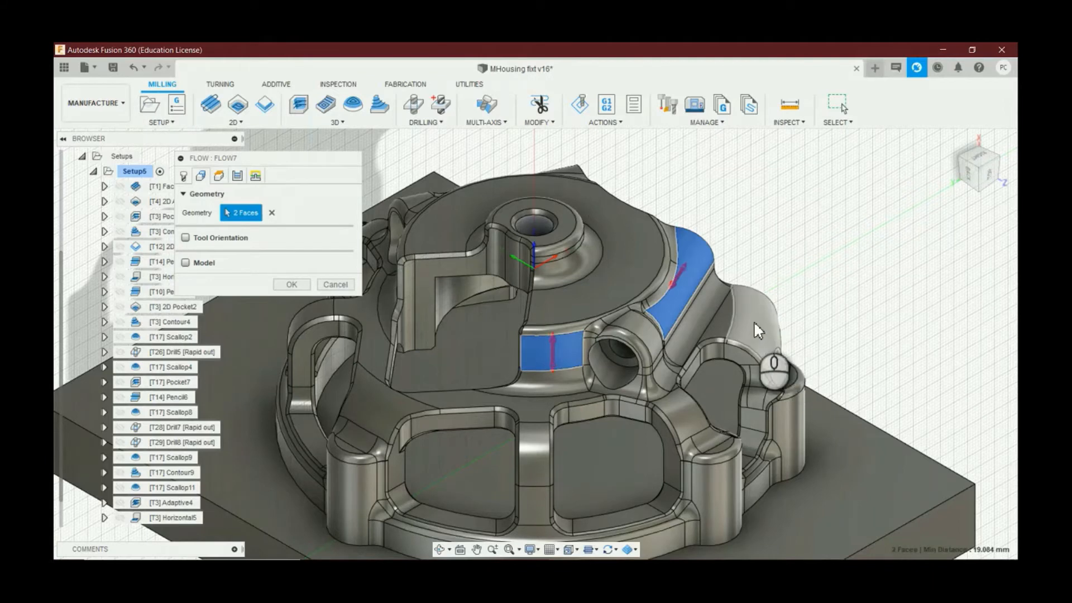
pyautogui.click(688, 399)
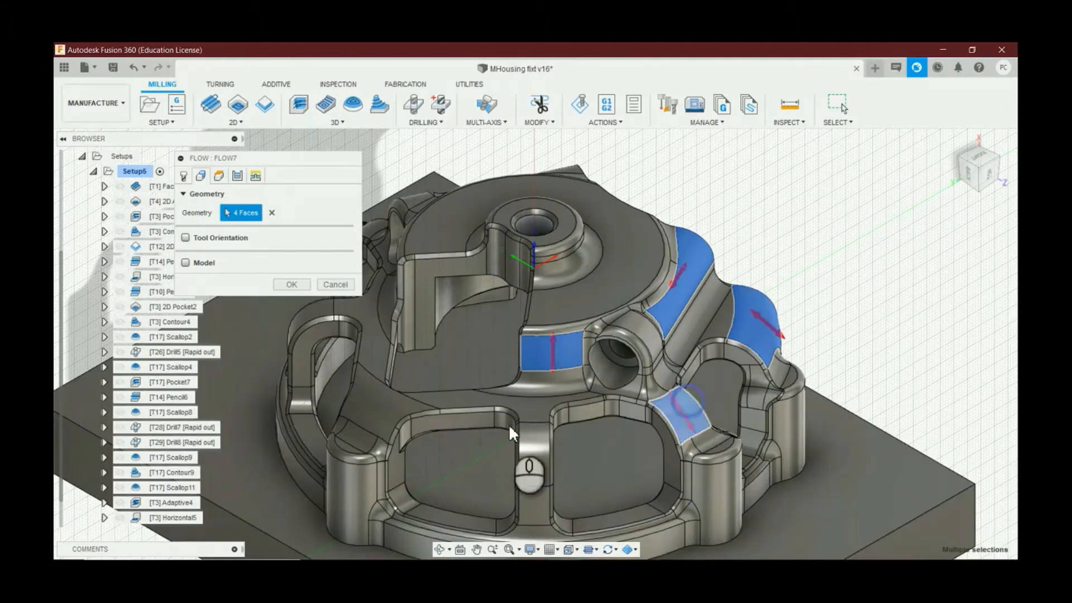
pyautogui.click(554, 348)
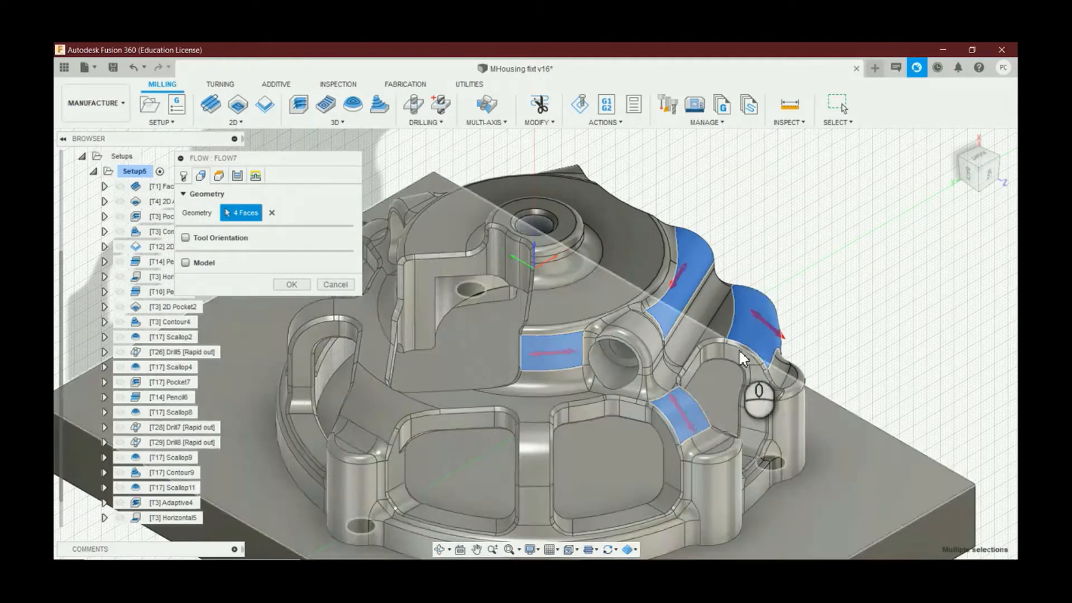
pyautogui.click(771, 323)
# Step: Add the rib face between the two windows, the sloped corner face and the curved surface above the windows to the geometry
pyautogui.click(528, 451)
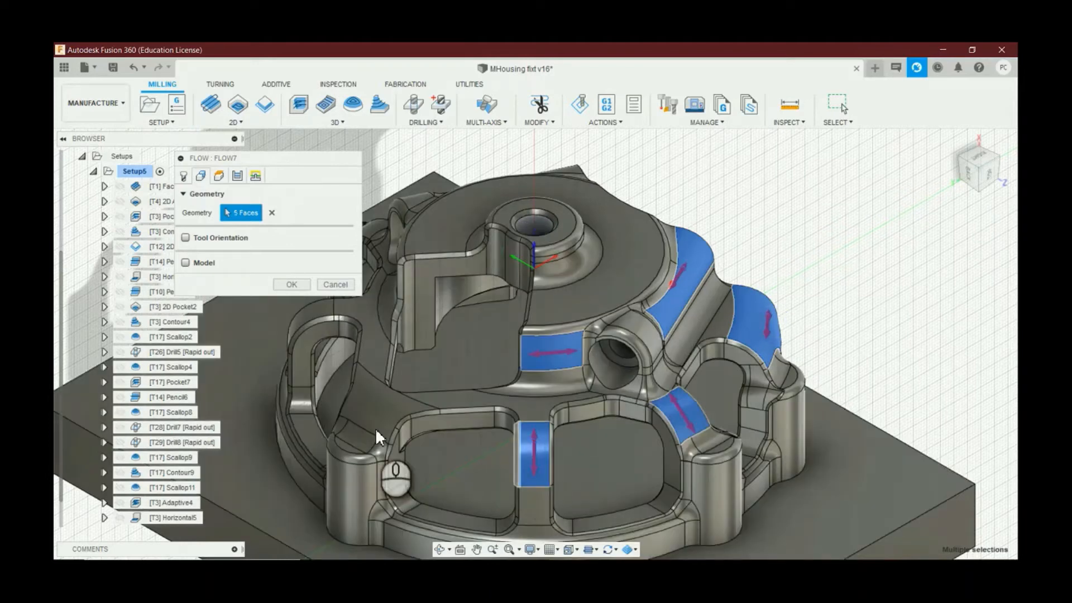
pyautogui.click(379, 413)
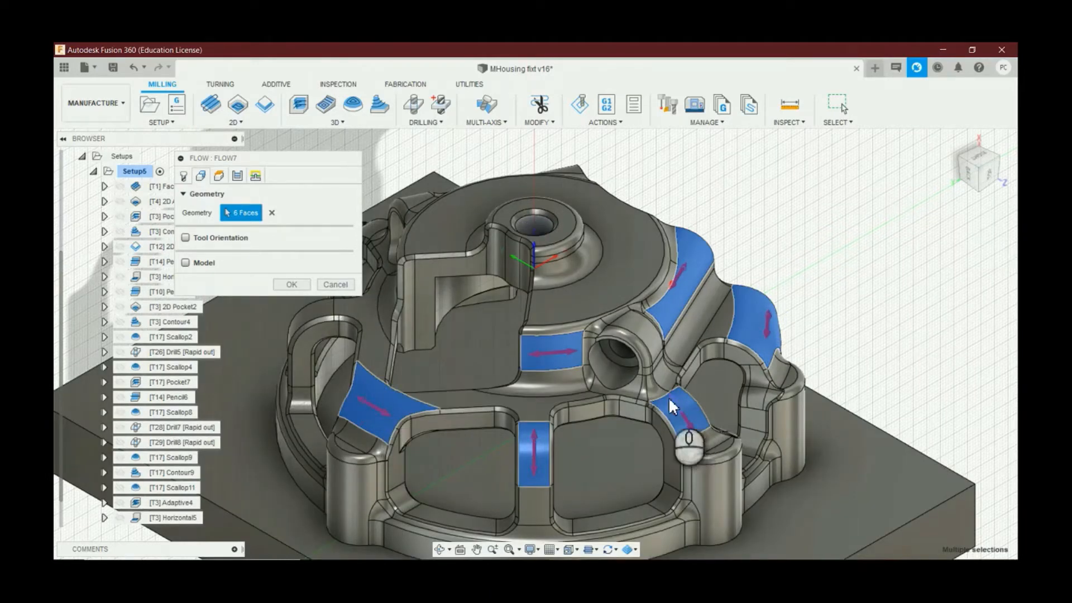
pyautogui.click(481, 393)
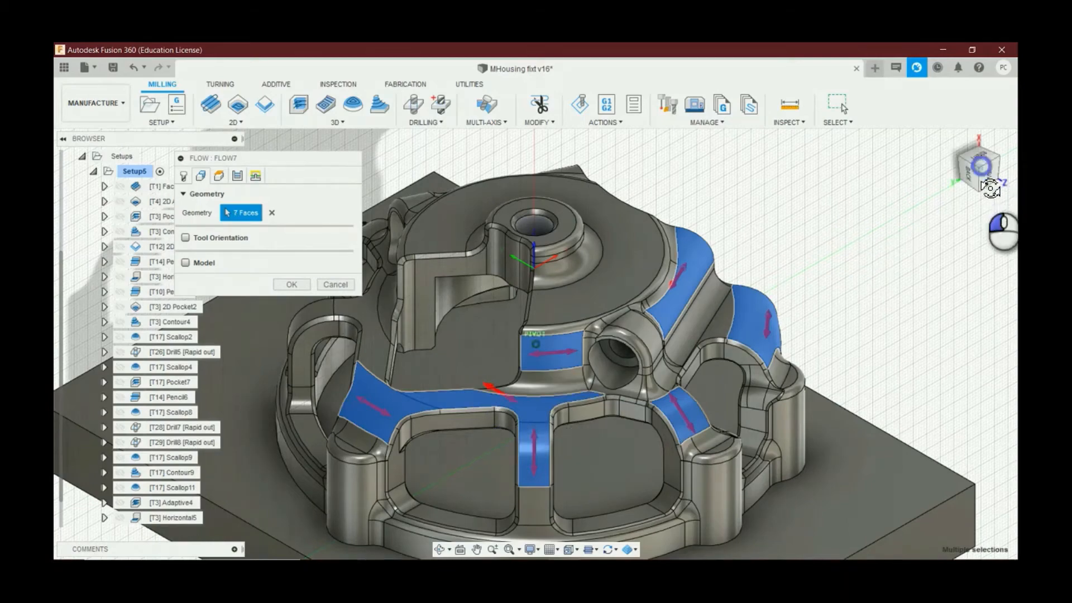
# Step: Add the concave face beside the side bore to the Flow geometry, leaving the narrow strip next to it unselected
pyautogui.moveTo(982, 168); pyautogui.dragTo(960, 184)
pyautogui.scroll(5, 634, 279)
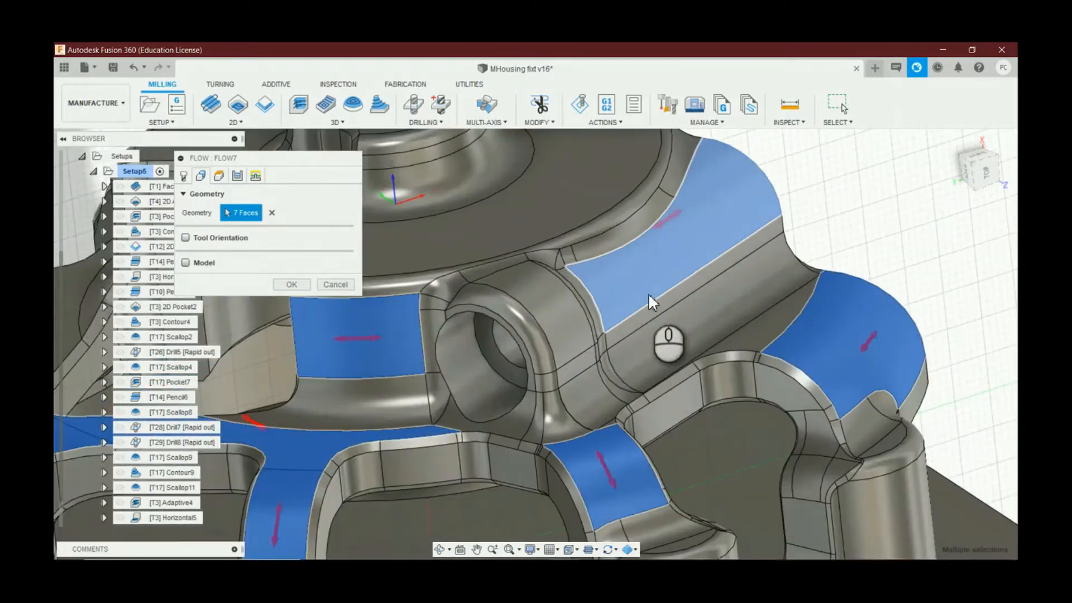
pyautogui.click(674, 303)
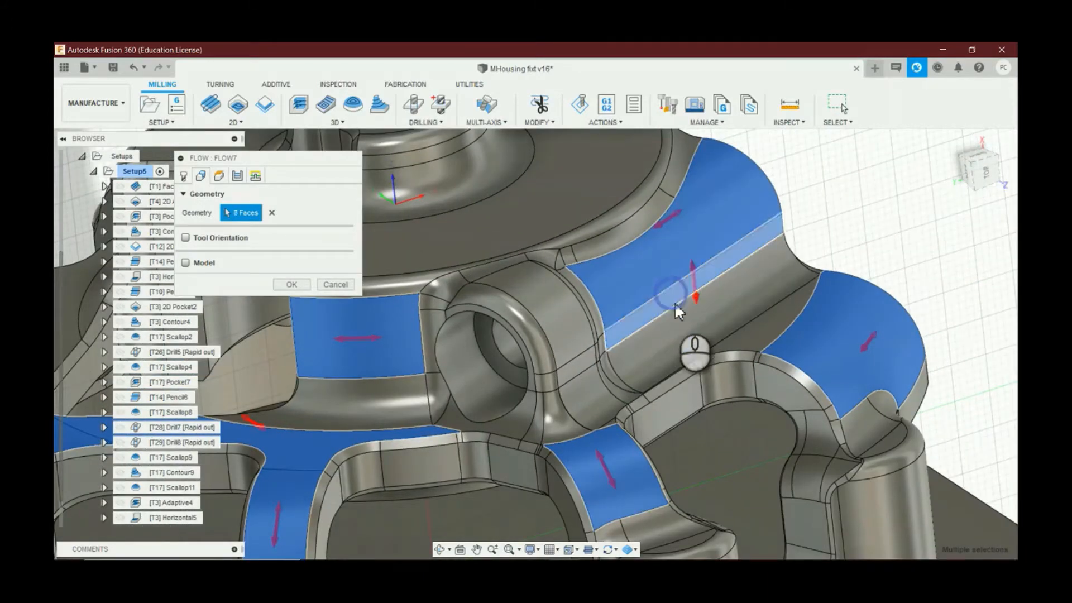
pyautogui.click(701, 270)
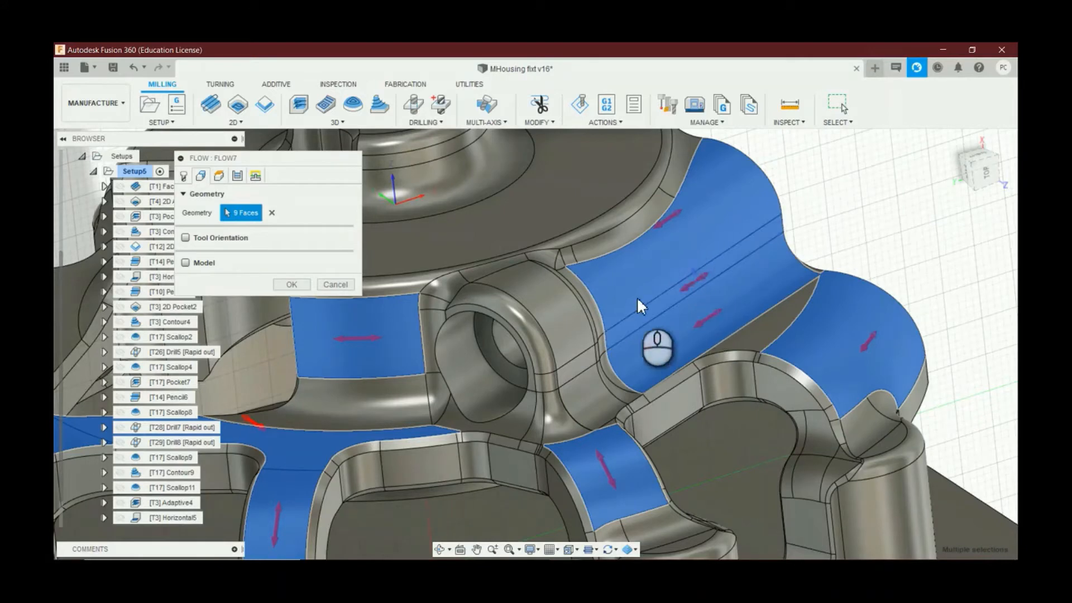
pyautogui.scroll(-4, 882, 313)
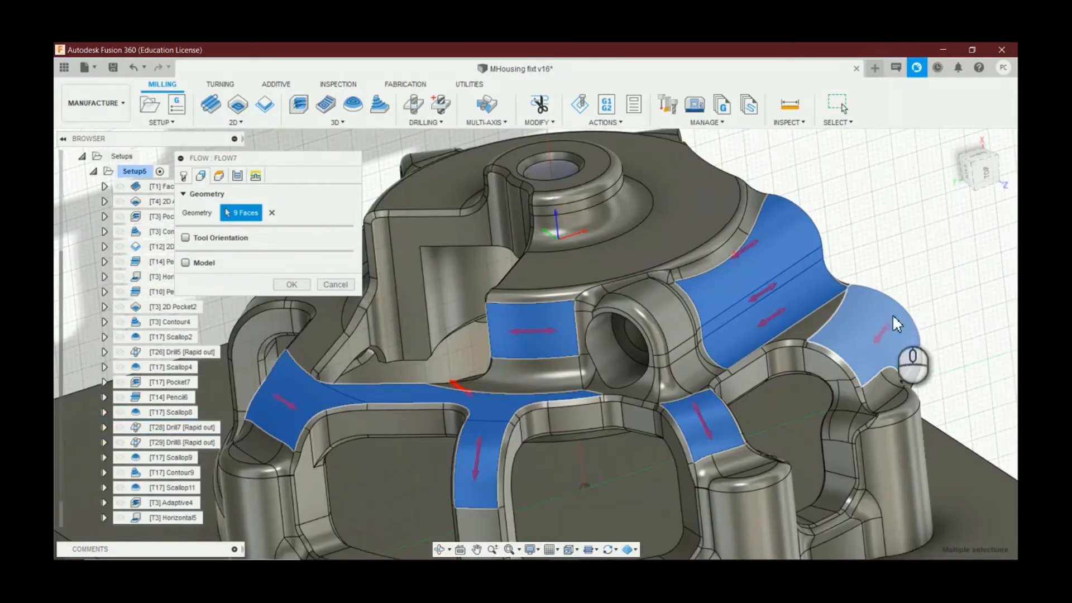
pyautogui.click(739, 305)
# Step: Add the outer rounded faces of the two corner bosses near the side bore to the Flow geometry
pyautogui.keyDown('shift'); pyautogui.moveTo(948, 232); pyautogui.dragTo(837, 385, button='middle'); pyautogui.keyUp('shift')
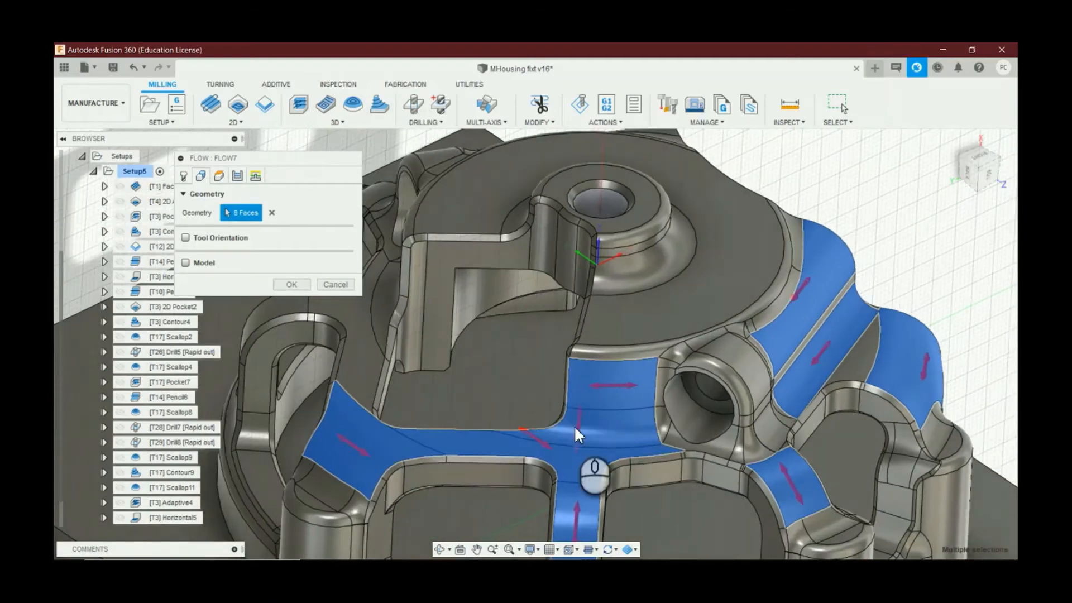
pyautogui.scroll(-3, 704, 321)
pyautogui.click(809, 405)
pyautogui.click(719, 462)
pyautogui.keyDown('shift'); pyautogui.moveTo(719, 462); pyautogui.dragTo(845, 505, button='middle'); pyautogui.keyUp('shift')
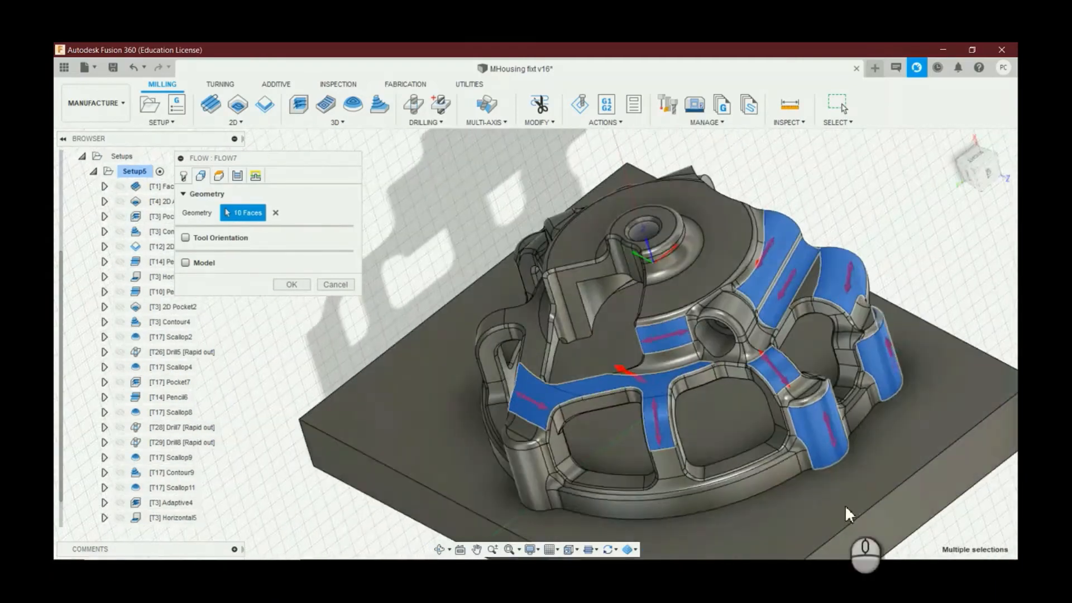
# Step: Add the outer base rim, the window sill faces, and the adjoining boss and arm faces to the Flow geometry
pyautogui.click(677, 504)
pyautogui.scroll(2, 887, 424)
pyautogui.click(758, 411)
pyautogui.moveTo(978, 162); pyautogui.dragTo(670, 212)
pyautogui.click(746, 378)
pyautogui.click(525, 403)
pyautogui.click(517, 438)
pyautogui.click(634, 444)
pyautogui.click(580, 313)
pyautogui.click(561, 267)
pyautogui.click(588, 280)
pyautogui.click(492, 347)
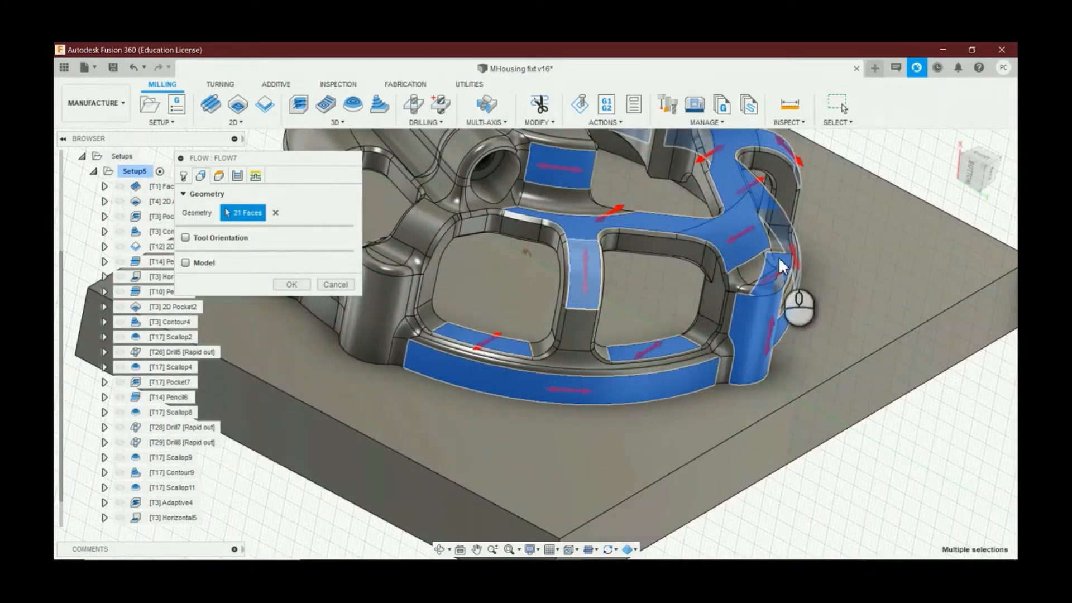
# Step: Complete the Flow geometry with the remaining rim, boss and rounded faces around the far side of the housing
pyautogui.moveTo(976, 166); pyautogui.dragTo(105, 156)
pyautogui.click(530, 323)
pyautogui.click(491, 385)
pyautogui.click(433, 402)
pyautogui.click(353, 357)
pyautogui.moveTo(353, 357); pyautogui.dragTo(458, 374, button='middle')
pyautogui.click(536, 173)
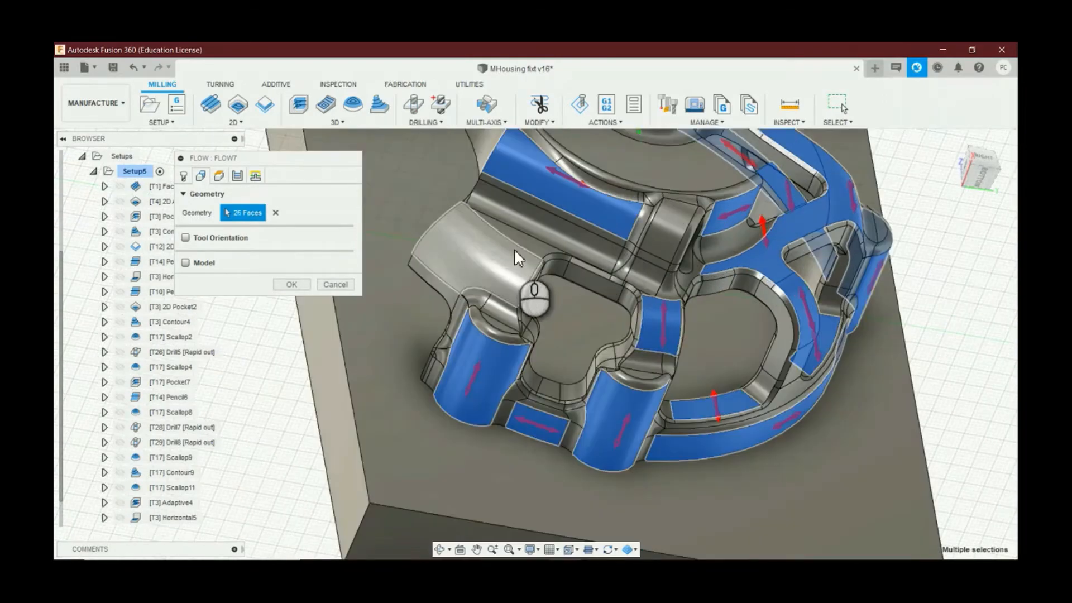
pyautogui.click(513, 249)
pyautogui.click(476, 256)
pyautogui.moveTo(977, 166); pyautogui.dragTo(927, 167)
pyautogui.moveTo(946, 212); pyautogui.dragTo(278, 269)
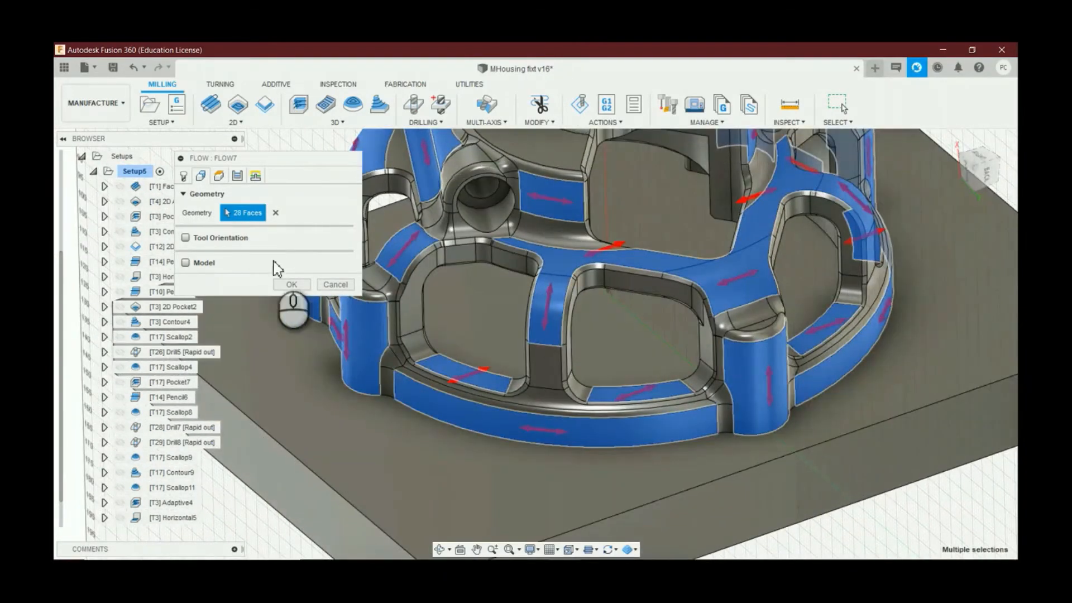
# Step: Set the Flow operation's number of stepovers to 20
pyautogui.click(220, 176)
pyautogui.click(237, 176)
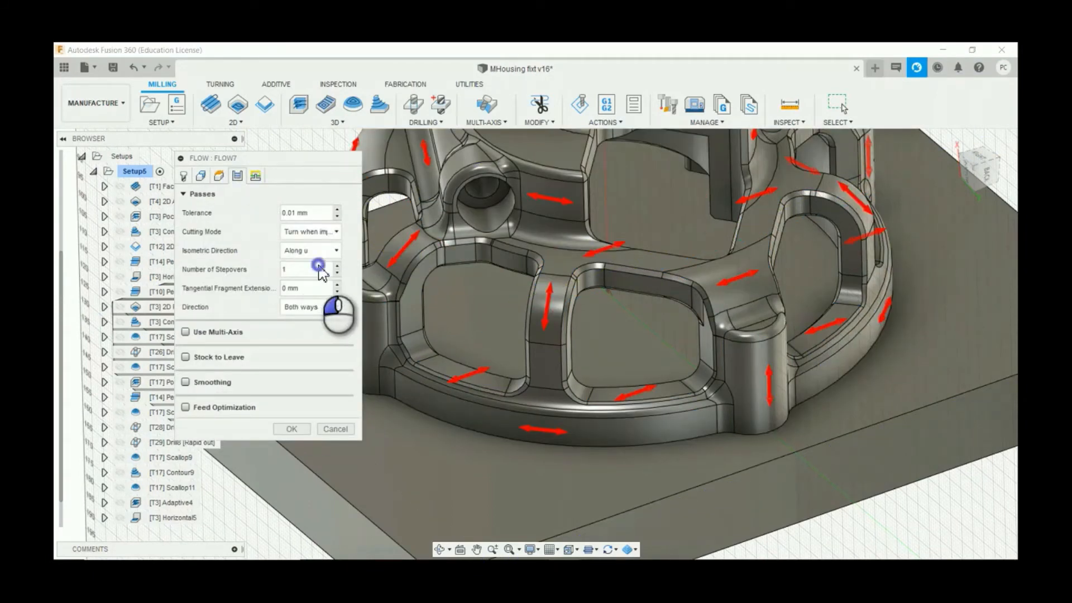
pyautogui.moveTo(321, 272); pyautogui.dragTo(285, 273)
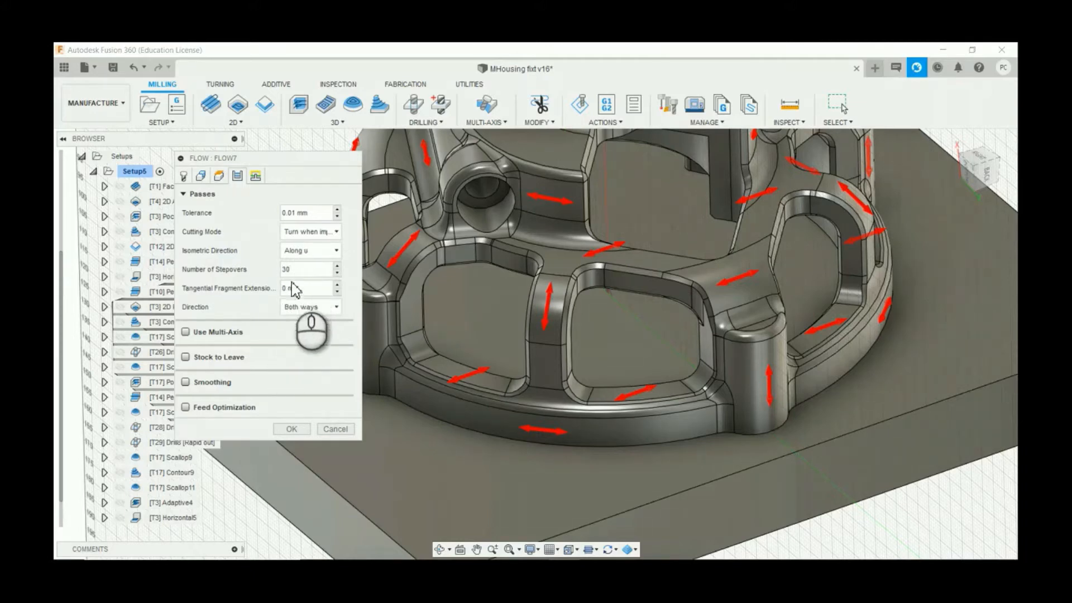
pyautogui.moveTo(296, 268); pyautogui.dragTo(251, 267)
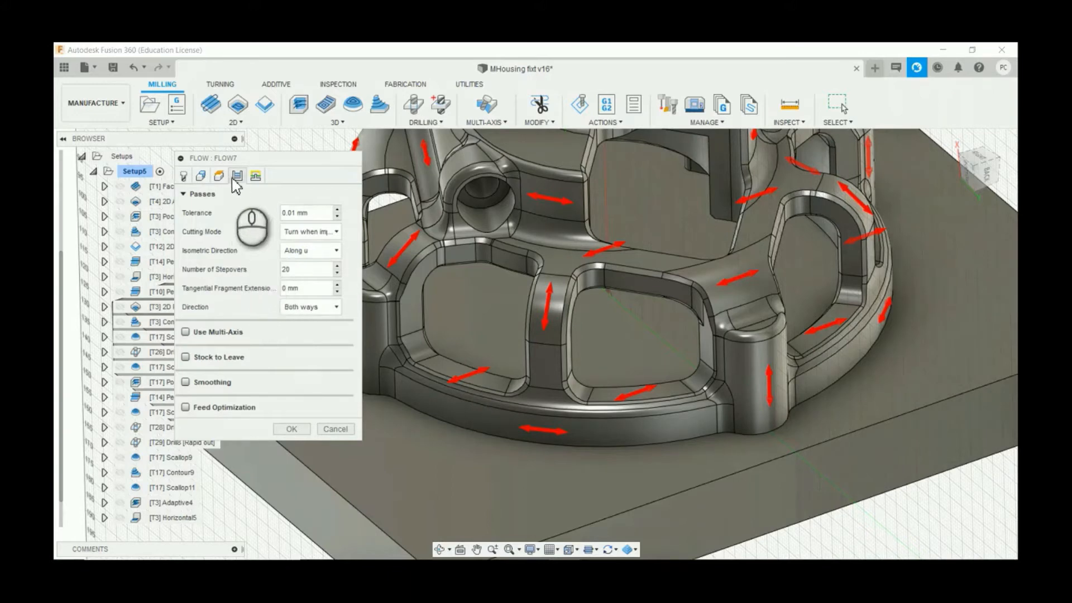
# Step: Set the maximum stay-down distance to 40 mm and the horizontal and vertical lead-out radii to 0 mm
pyautogui.click(251, 178)
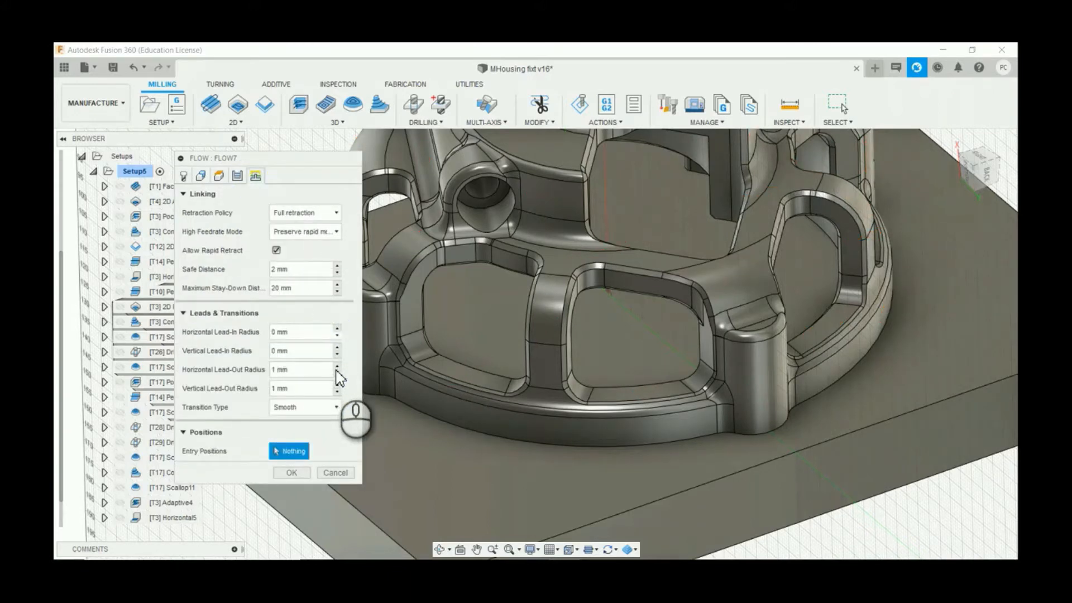
pyautogui.doubleClick(306, 287)
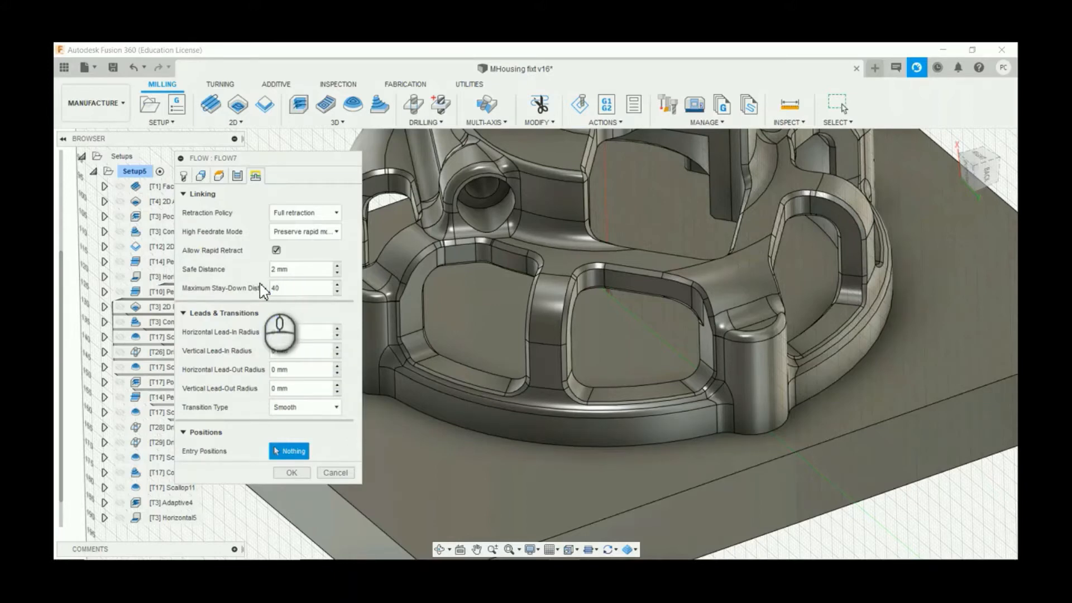
# Step: Enable multi-axis machining for the Flow passes with a maximum segment length of 40 mm
pyautogui.click(235, 176)
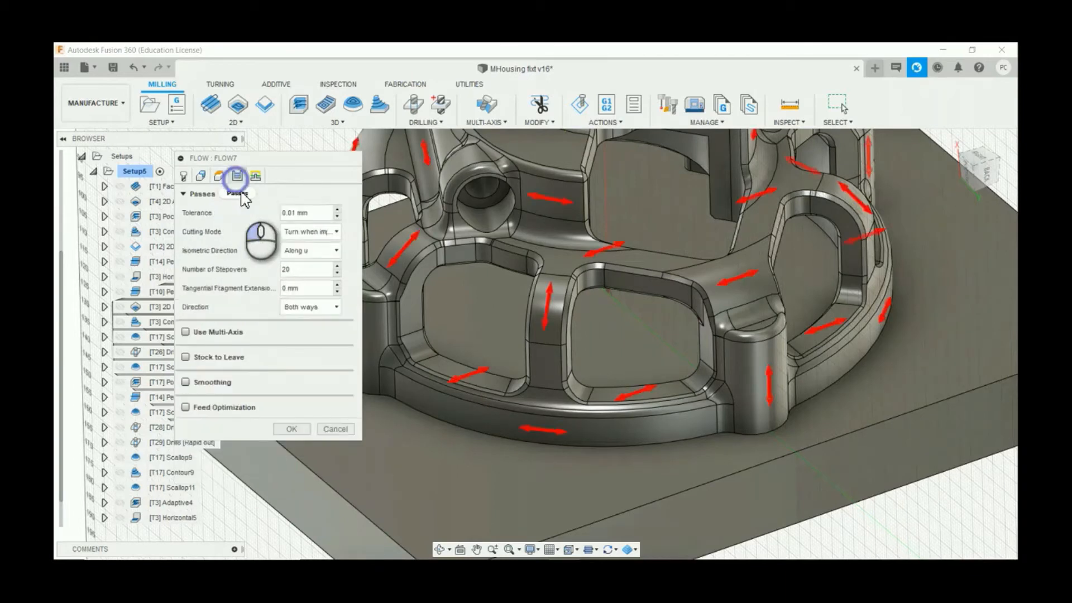
pyautogui.click(184, 333)
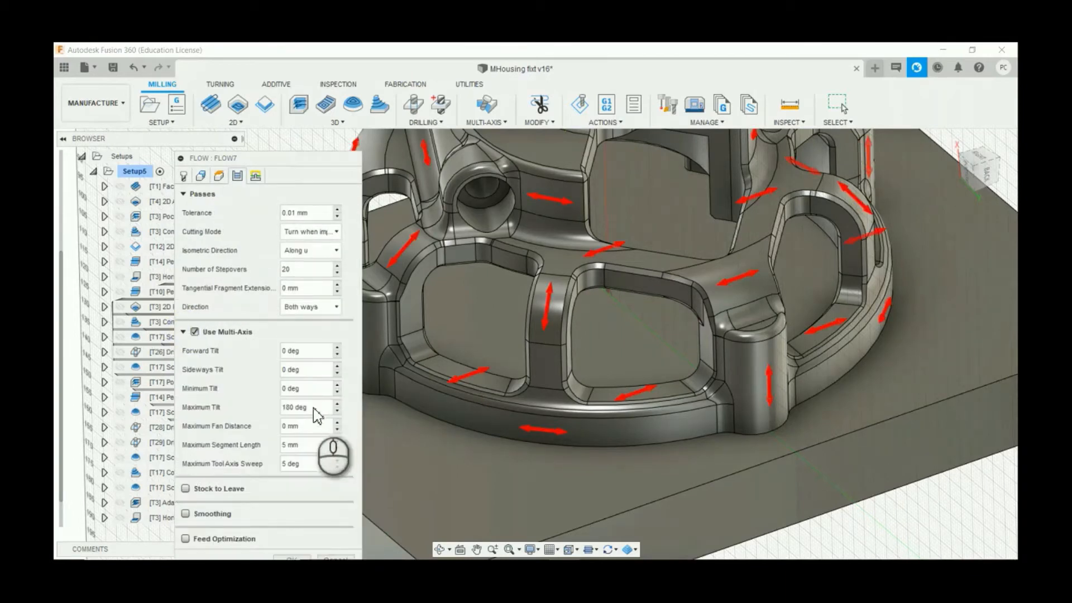
pyautogui.moveTo(313, 442); pyautogui.dragTo(223, 446)
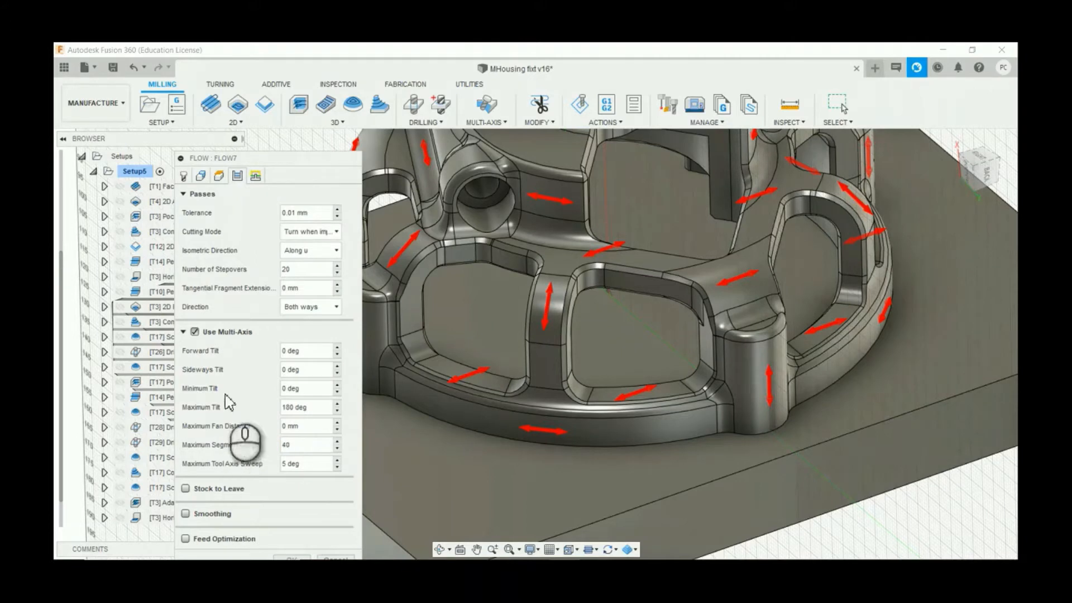
pyautogui.click(183, 332)
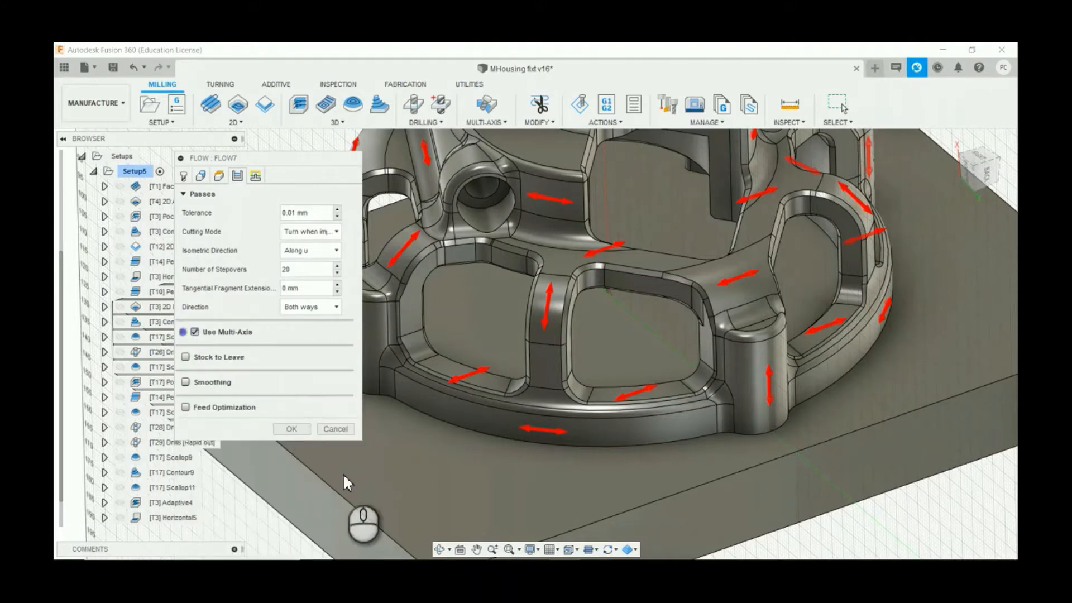
# Step: Generate the multi-axis Flow toolpath and inspect its passes on the rounded faces of the housing
pyautogui.click(308, 431)
pyautogui.click(987, 189)
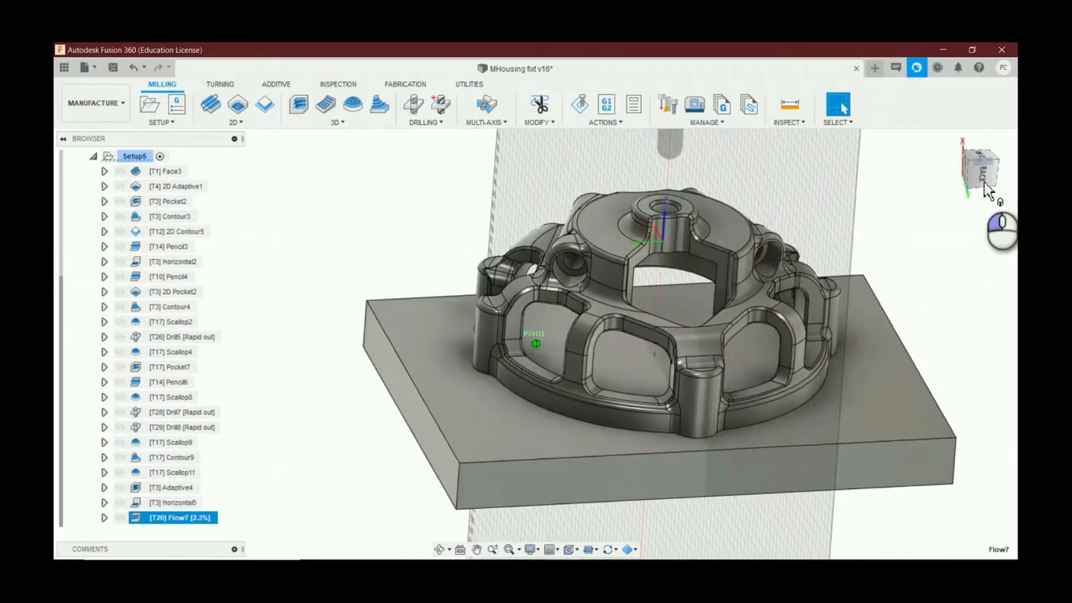
pyautogui.click(975, 166)
pyautogui.scroll(2, 789, 398)
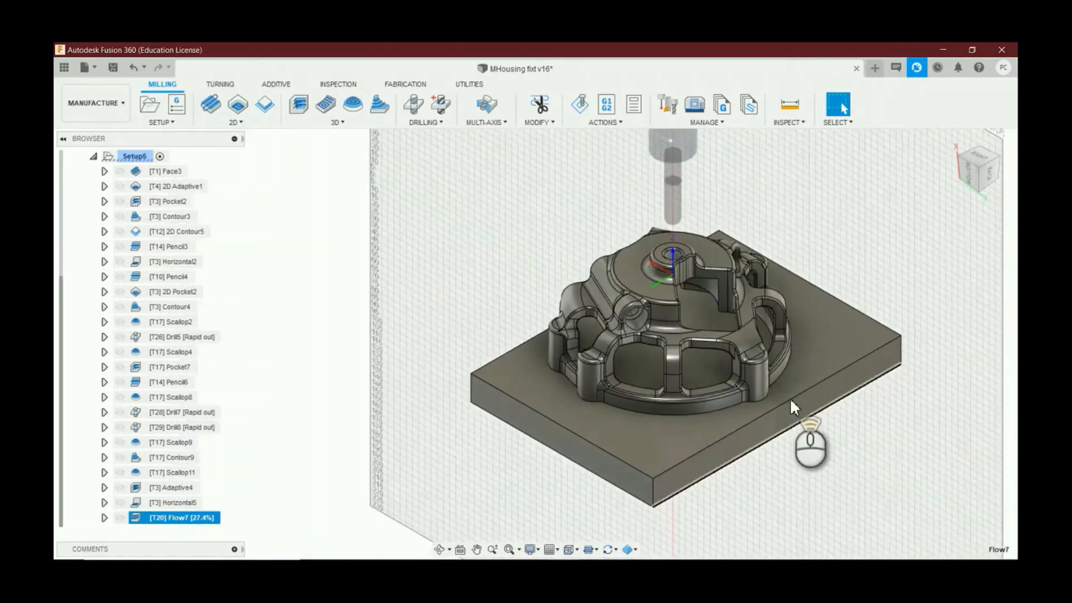
pyautogui.scroll(-3, 744, 239)
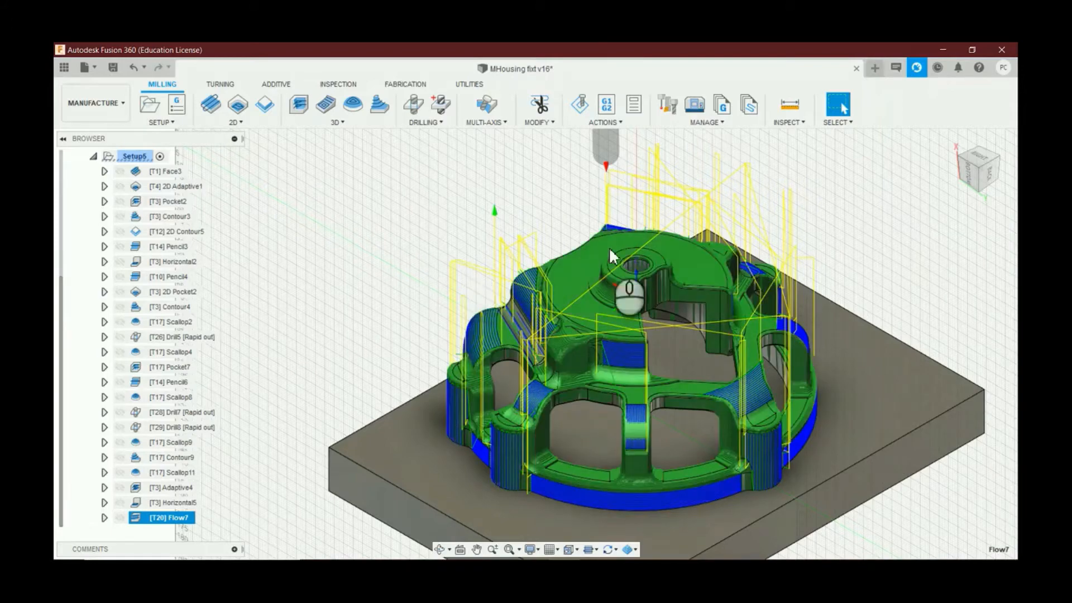
pyautogui.scroll(10, 618, 385)
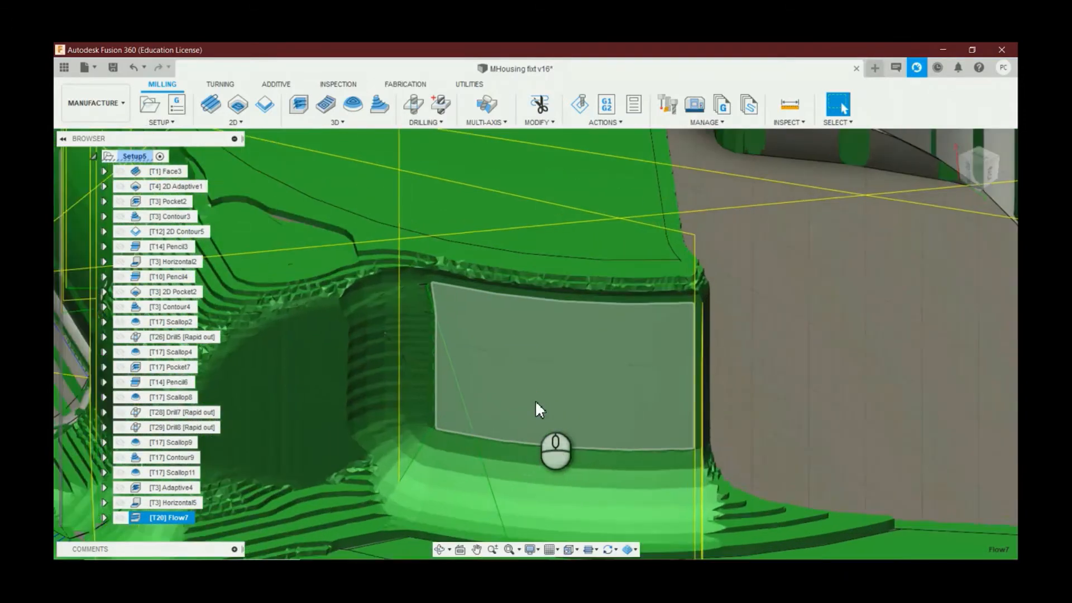
pyautogui.scroll(-3, 552, 390)
pyautogui.scroll(3, 554, 395)
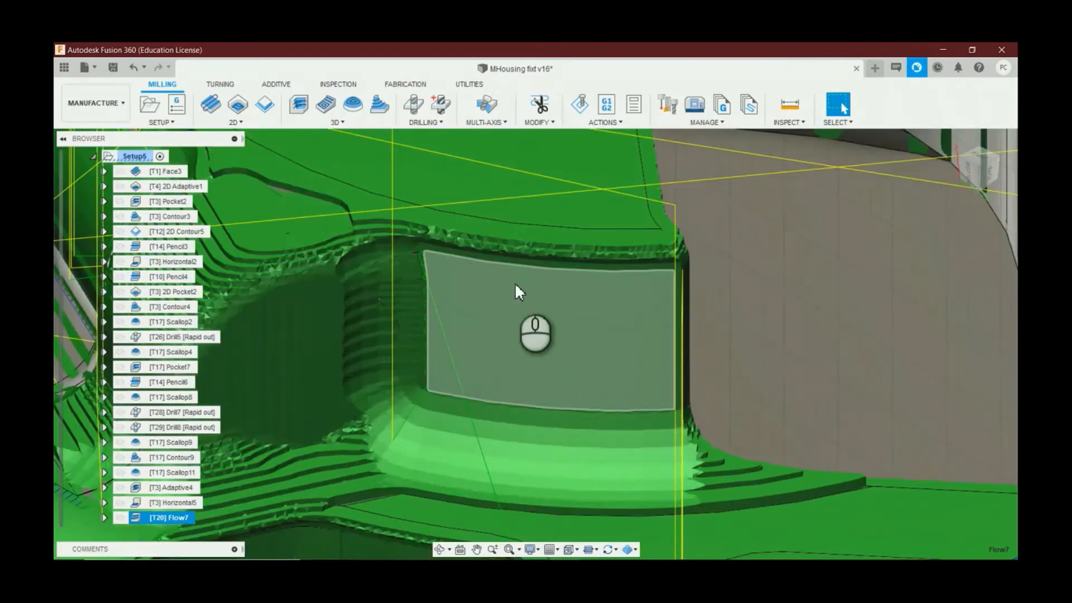
pyautogui.scroll(-10, 479, 177)
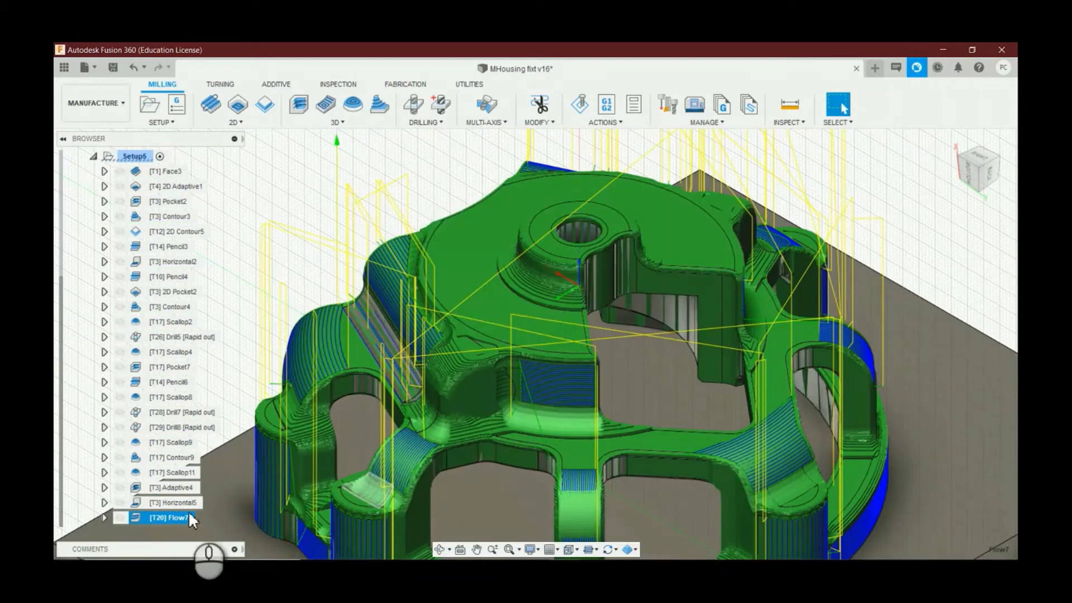
pyautogui.scroll(-5, 555, 185)
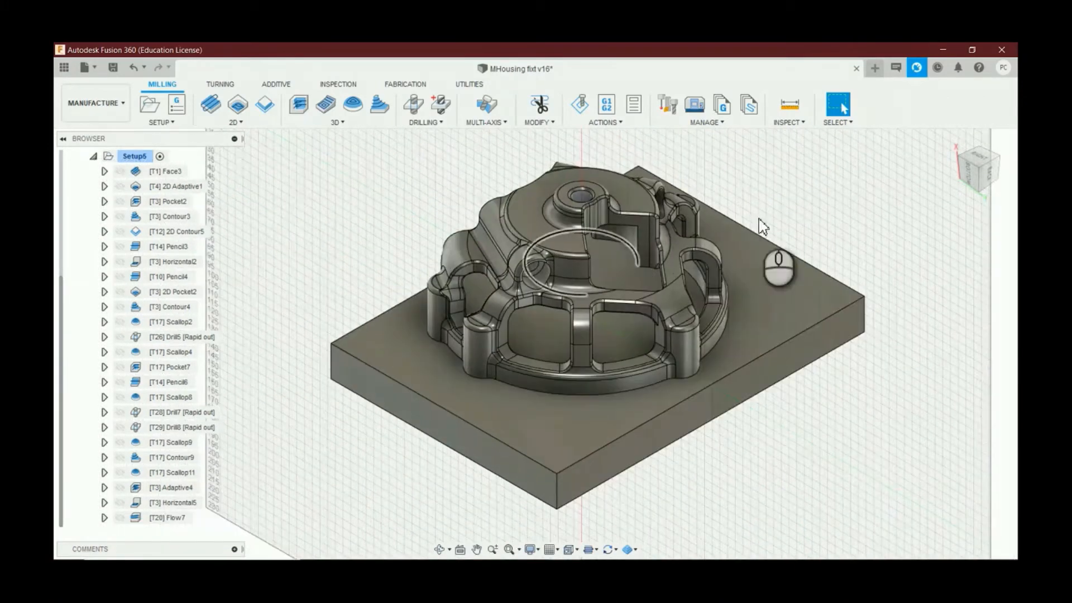
# Step: Start another 3D Flow operation and filter the tool library to milling ball end mills
pyautogui.click(337, 122)
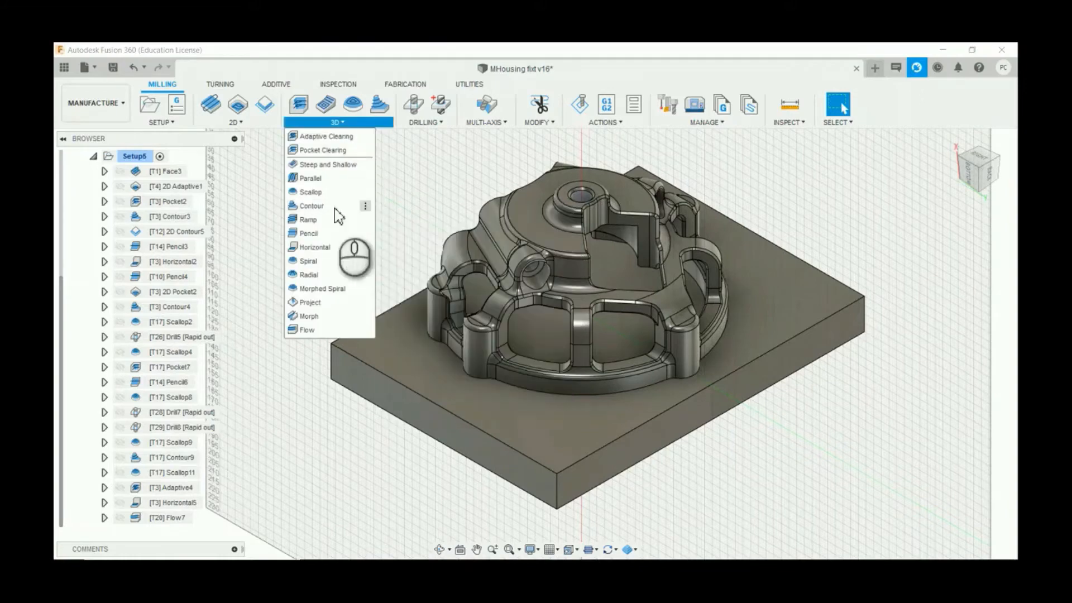
pyautogui.click(328, 327)
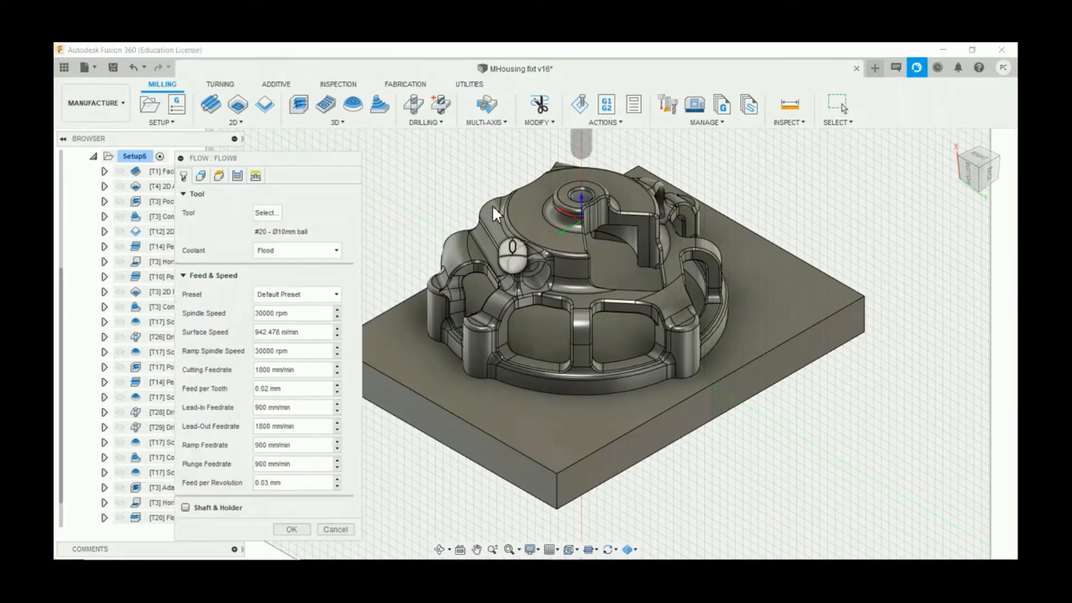
pyautogui.scroll(4, 580, 312)
pyautogui.click(267, 213)
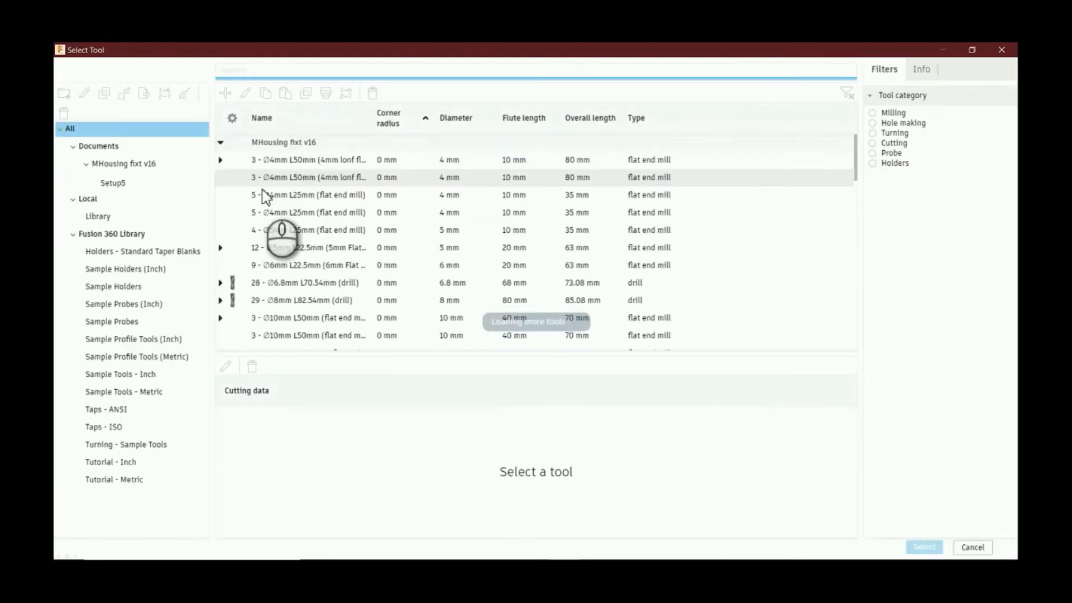
pyautogui.click(873, 113)
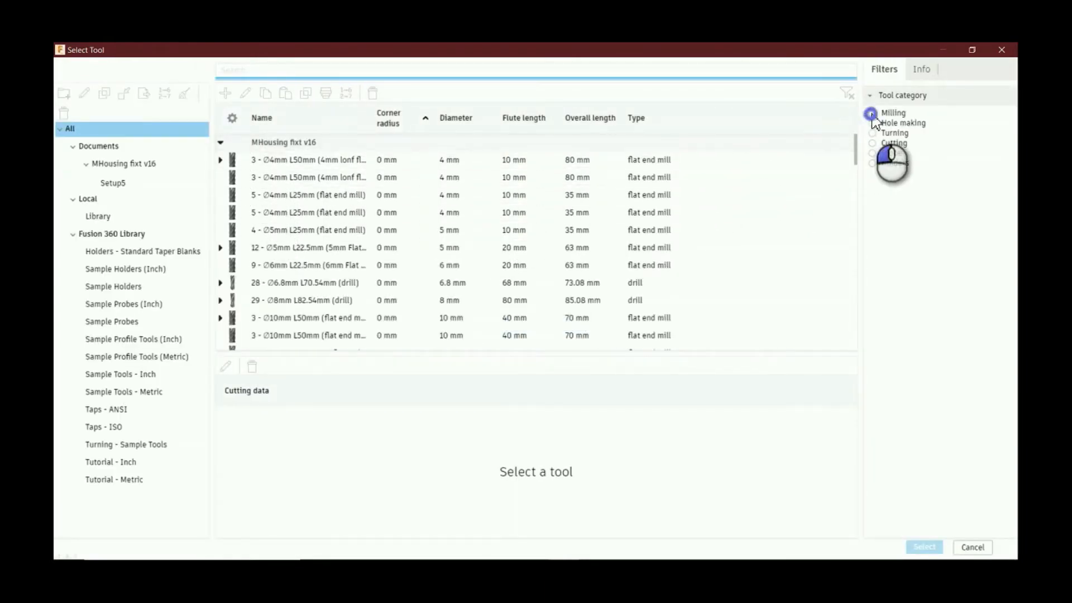
pyautogui.click(872, 201)
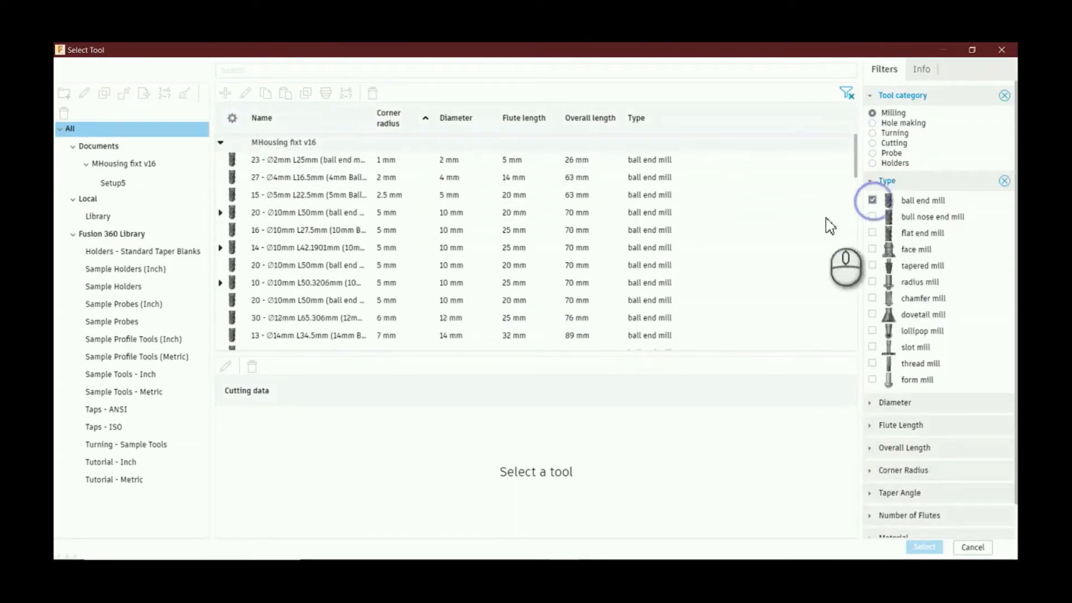
# Step: Compare the small ball end mills and assign tool #23, the 2 mm ball end mill, to the Flow operation
pyautogui.click(494, 177)
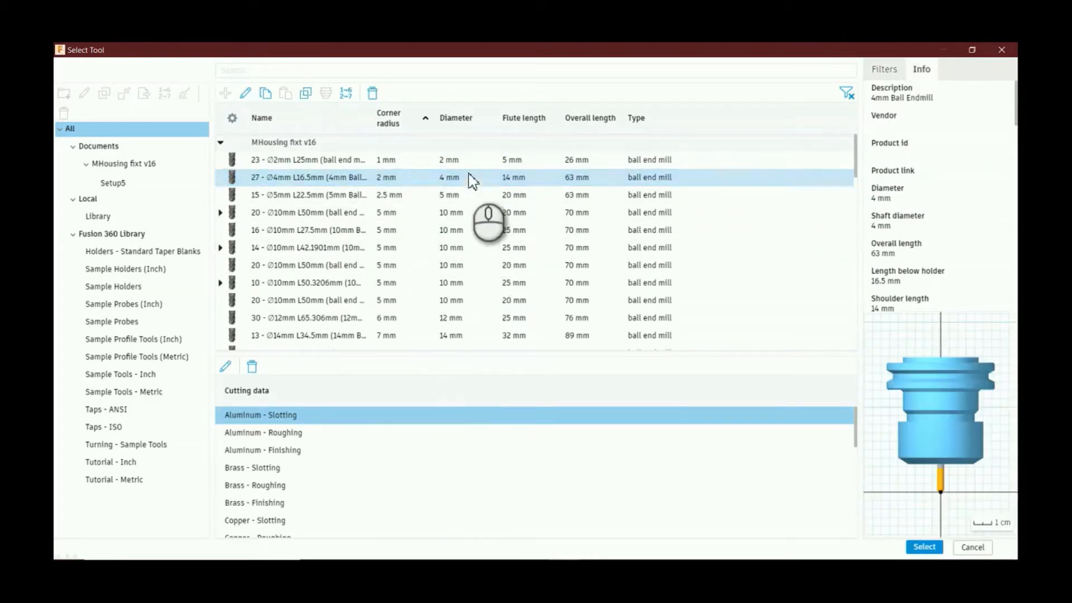
pyautogui.click(472, 158)
pyautogui.click(463, 197)
pyautogui.click(475, 219)
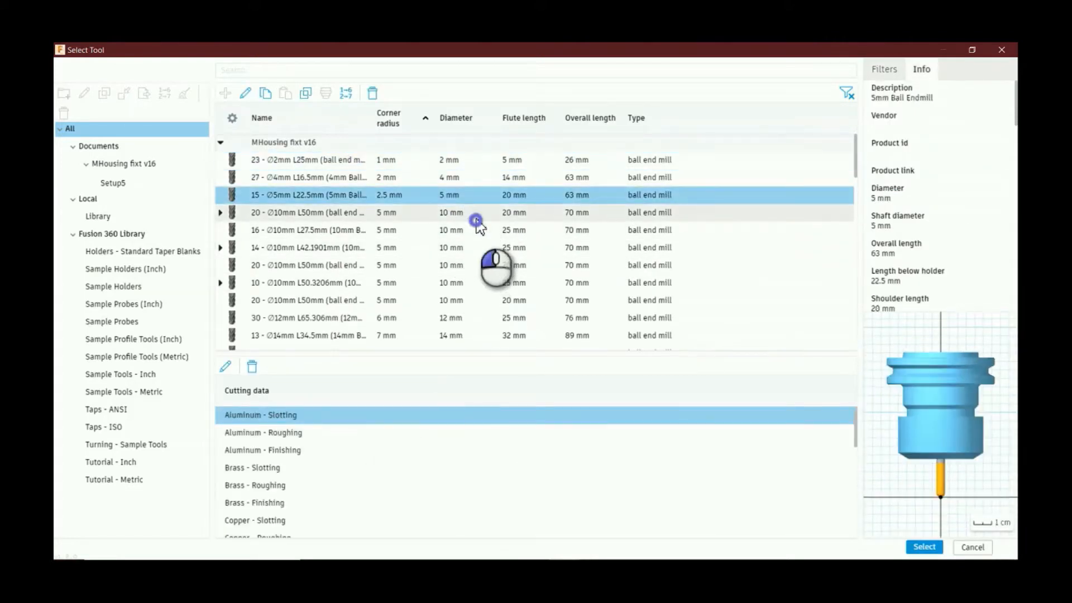
pyautogui.click(480, 230)
pyautogui.click(471, 160)
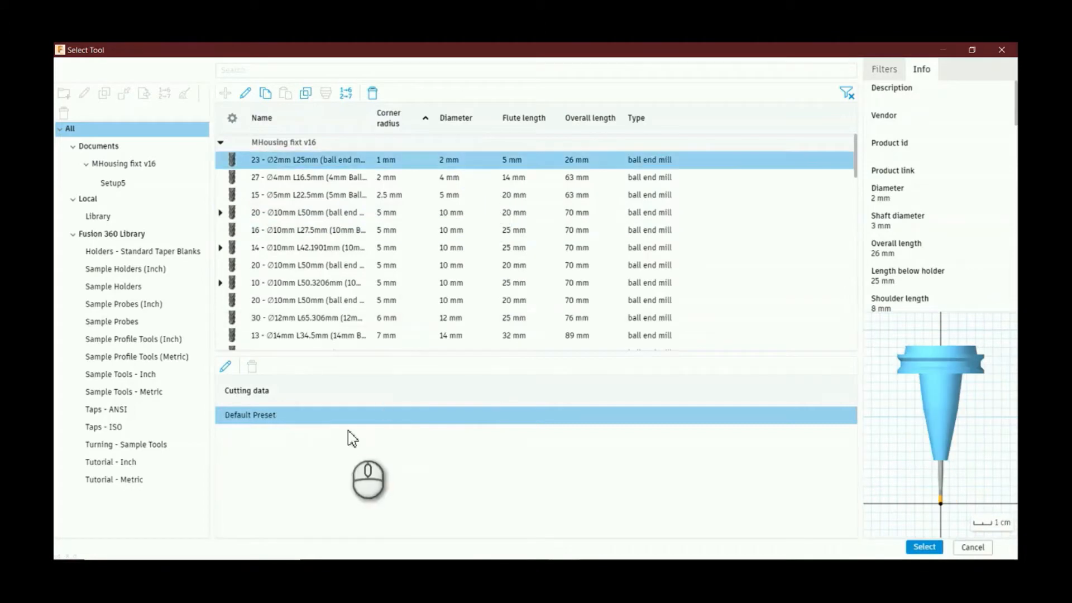
pyautogui.doubleClick(453, 160)
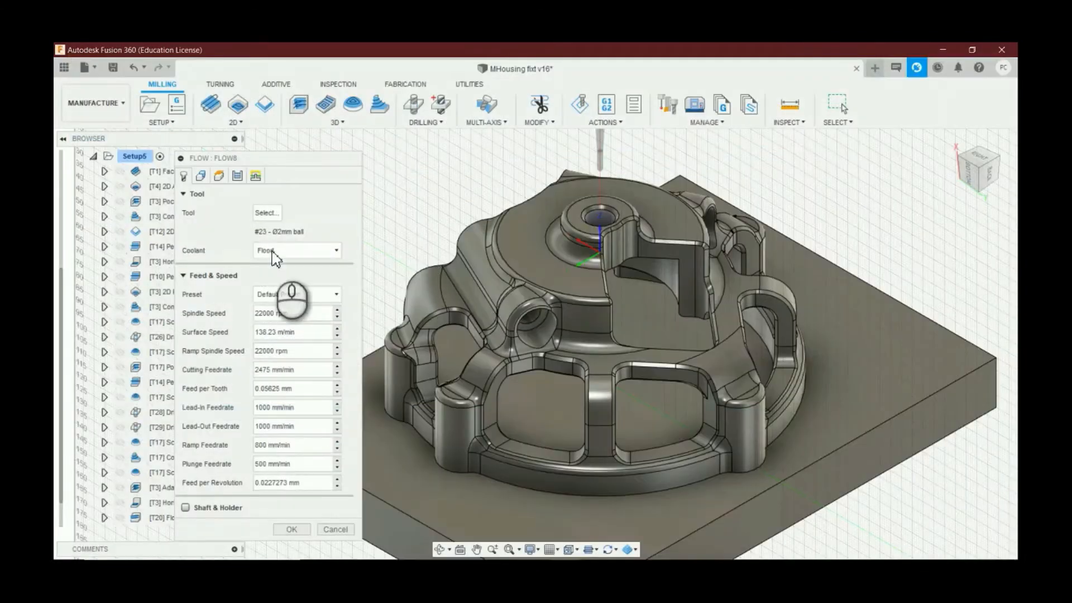
# Step: Select the central boss's fillet and side faces and the rounded edge of the housing's top face as Flow geometry
pyautogui.click(201, 175)
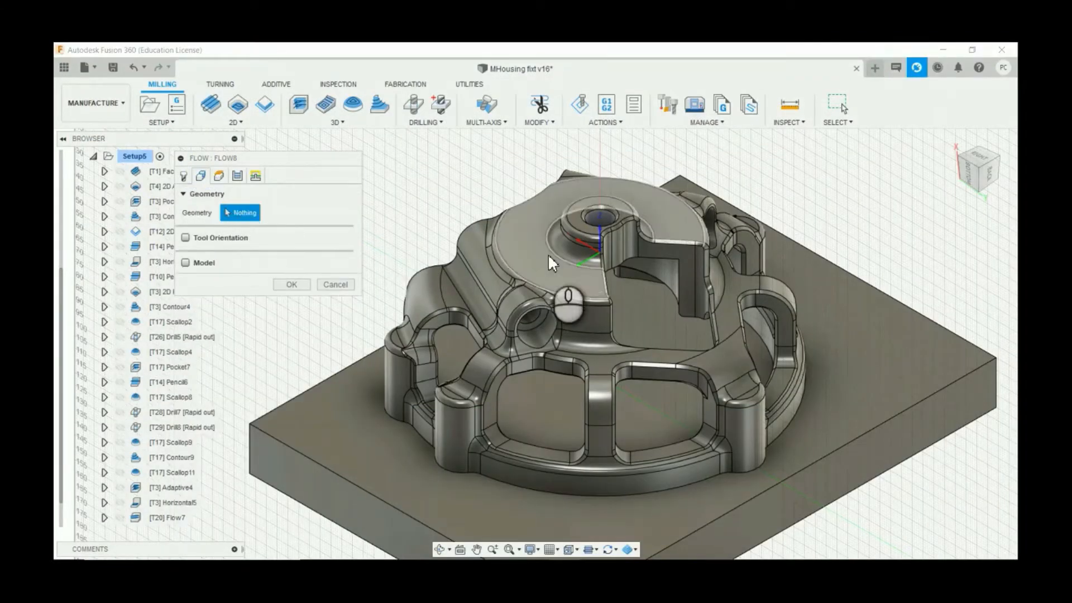
pyautogui.click(565, 243)
pyautogui.scroll(5, 579, 237)
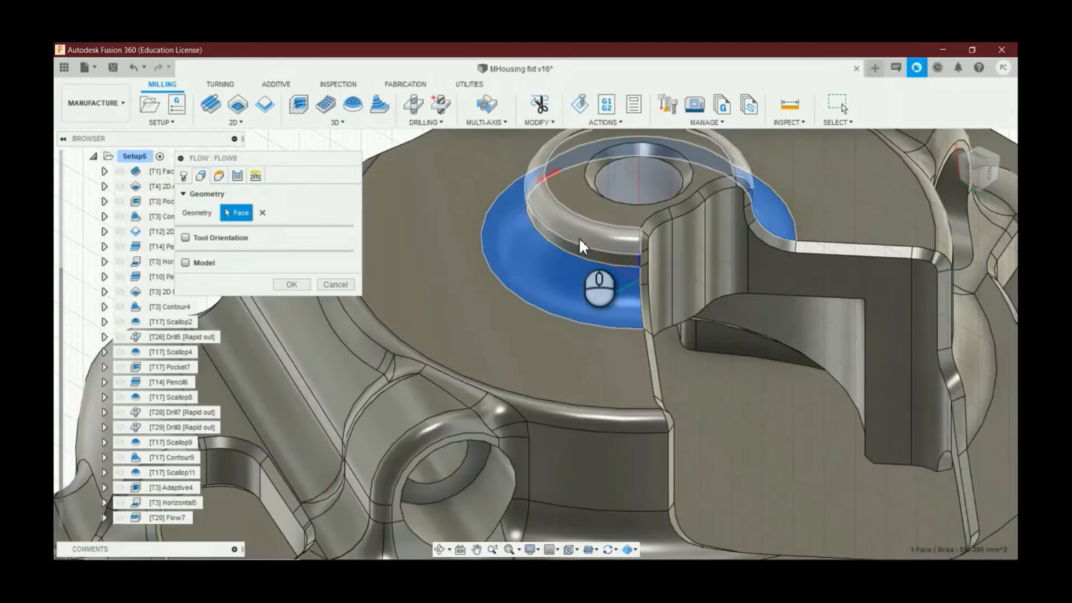
pyautogui.click(582, 236)
pyautogui.click(580, 248)
pyautogui.click(590, 166)
pyautogui.scroll(-2, 583, 268)
pyautogui.click(454, 353)
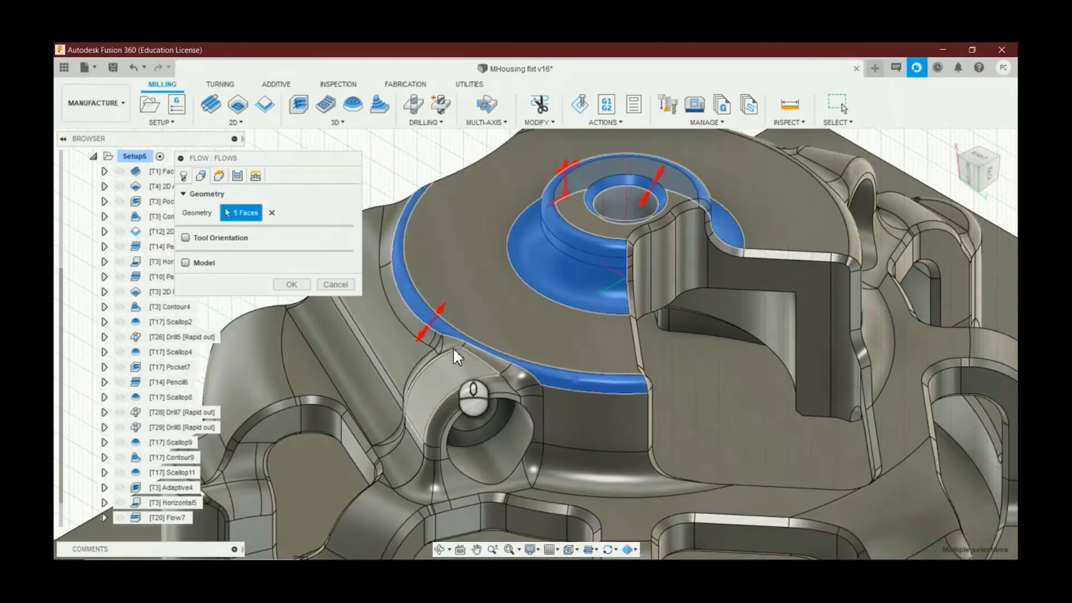
# Step: Add the fillet faces along the top face's outer edge beside the long rounded rib to the Flow geometry
pyautogui.scroll(3, 647, 159)
pyautogui.moveTo(969, 173)
pyautogui.mouseDown()
pyautogui.moveTo(994, 165)
pyautogui.moveTo(977, 175)
pyautogui.mouseUp()
pyautogui.scroll(-2, 698, 280)
pyautogui.click(377, 342)
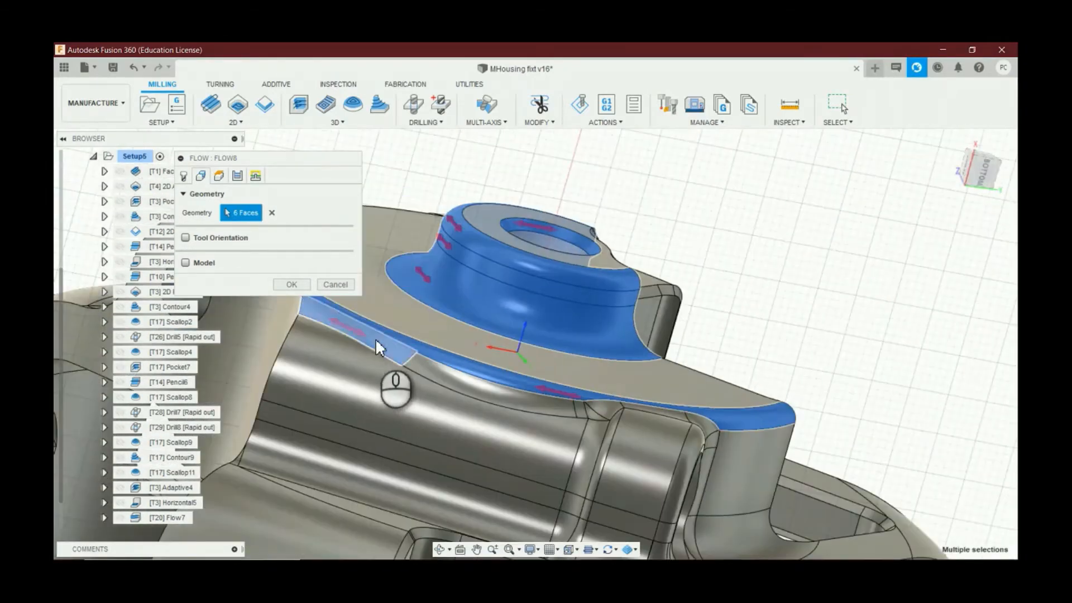
pyautogui.scroll(5, 540, 421)
pyautogui.click(553, 411)
pyautogui.click(630, 410)
pyautogui.click(742, 404)
pyautogui.scroll(-4, 764, 380)
pyautogui.click(727, 409)
# Step: Add the narrow strip along the rib and the blend faces around the first side-hole boss to the Flow geometry
pyautogui.scroll(5, 668, 474)
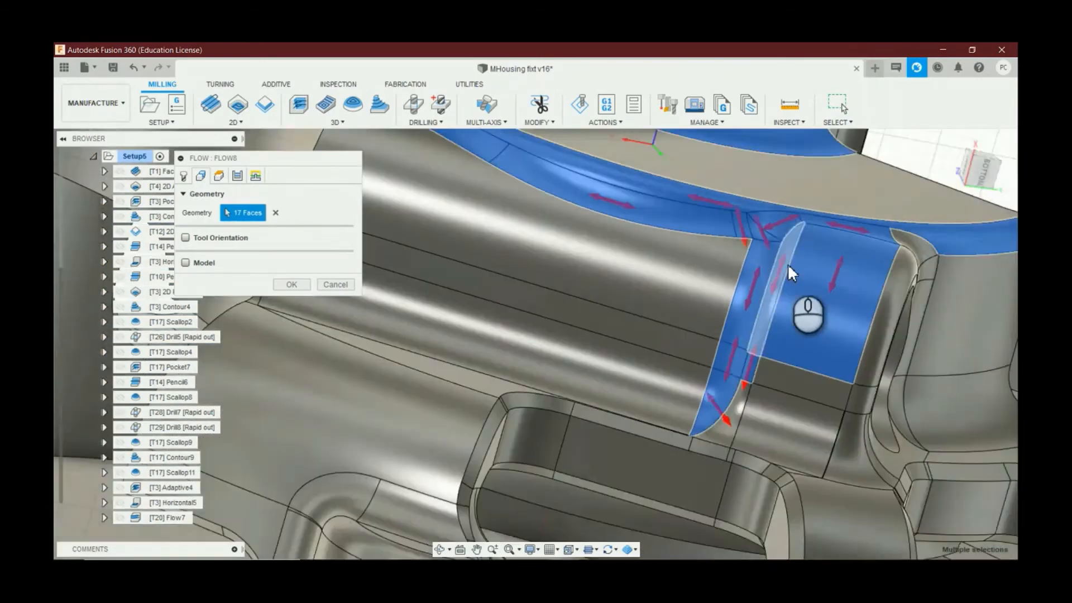
pyautogui.click(689, 423)
pyautogui.scroll(-4, 688, 423)
pyautogui.click(788, 310)
pyautogui.scroll(4, 812, 264)
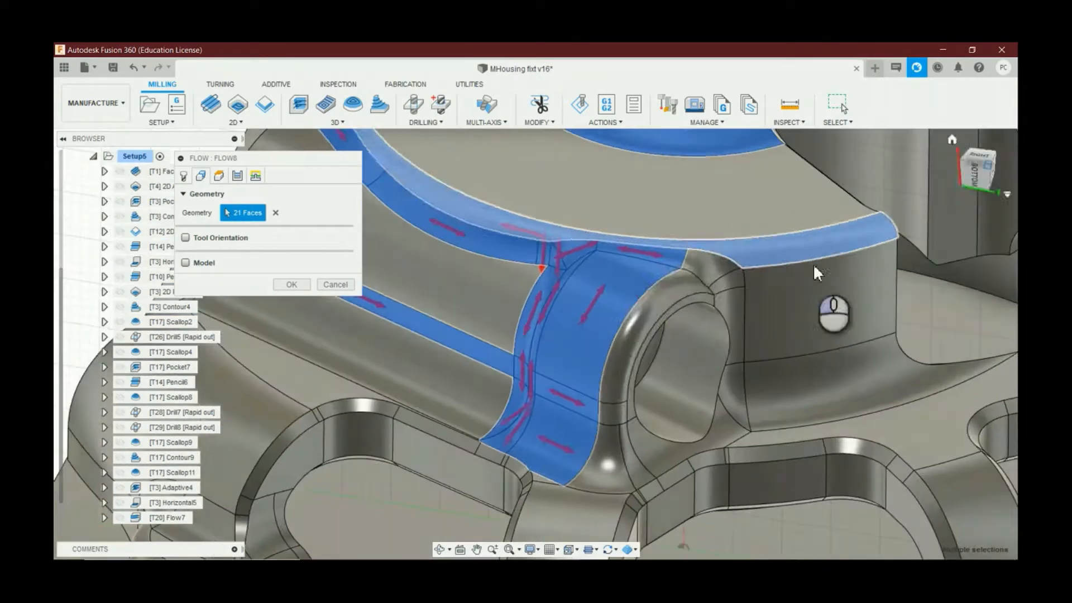
pyautogui.click(604, 440)
pyautogui.click(719, 269)
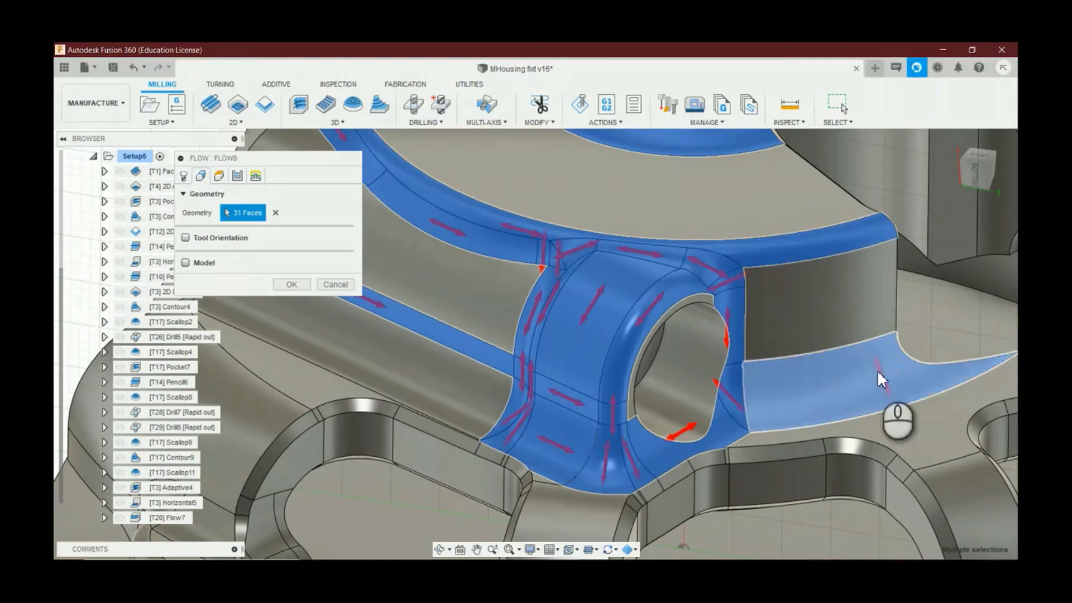
# Step: Add the curved fillet at the base of the wall on the opposite side of the cutout to the Flow geometry
pyautogui.scroll(-3, 770, 346)
pyautogui.keyDown('shift'); pyautogui.moveTo(810, 344); pyautogui.dragTo(695, 407, button='middle'); pyautogui.keyUp('shift')
pyautogui.scroll(-3, 695, 408)
pyautogui.click(696, 408)
pyautogui.scroll(2, 695, 408)
pyautogui.click(734, 207)
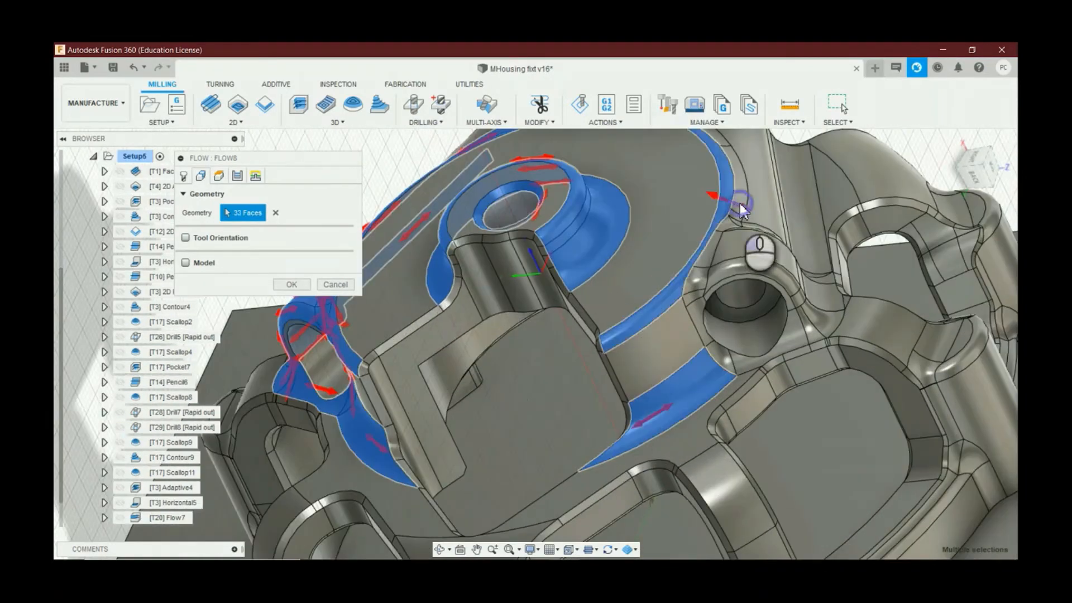
# Step: Add the fillet and blend faces around the second side-hole boss to the Flow geometry
pyautogui.scroll(4, 740, 330)
pyautogui.click(742, 330)
pyautogui.click(886, 269)
pyautogui.click(844, 179)
pyautogui.click(670, 206)
pyautogui.moveTo(983, 180); pyautogui.dragTo(990, 218)
pyautogui.click(592, 337)
pyautogui.scroll(-2, 606, 271)
pyautogui.scroll(3, 516, 299)
pyautogui.click(544, 334)
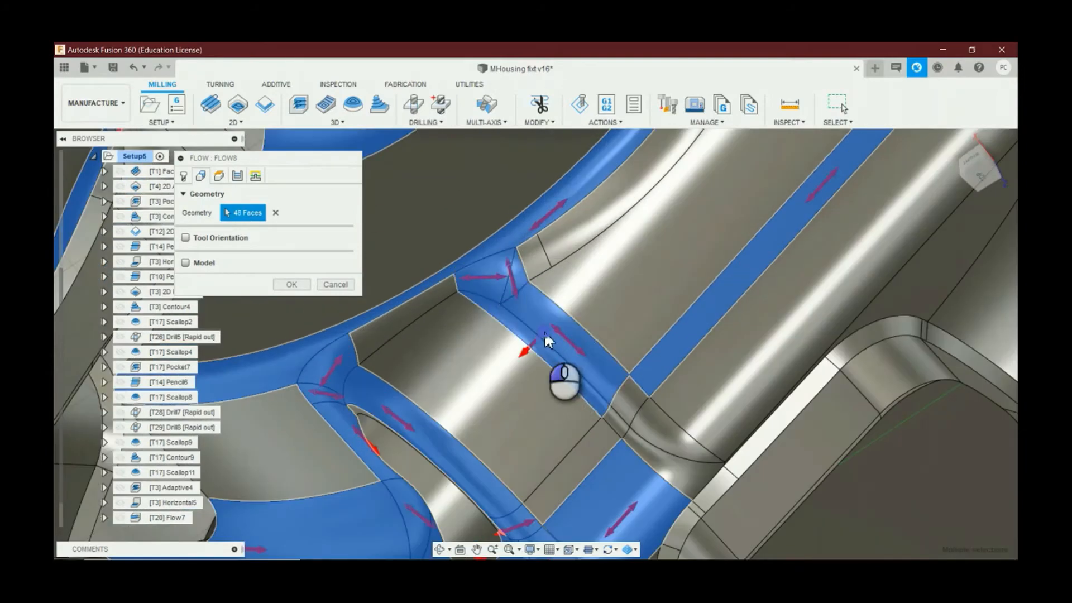
# Step: Complete the Flow geometry with the second boss's remaining crown faces and the adjoining fillet along the top edge
pyautogui.scroll(-3, 516, 234)
pyautogui.click(493, 362)
pyautogui.scroll(2, 510, 359)
pyautogui.click(588, 373)
pyautogui.click(553, 311)
pyautogui.scroll(-3, 586, 355)
pyautogui.click(638, 199)
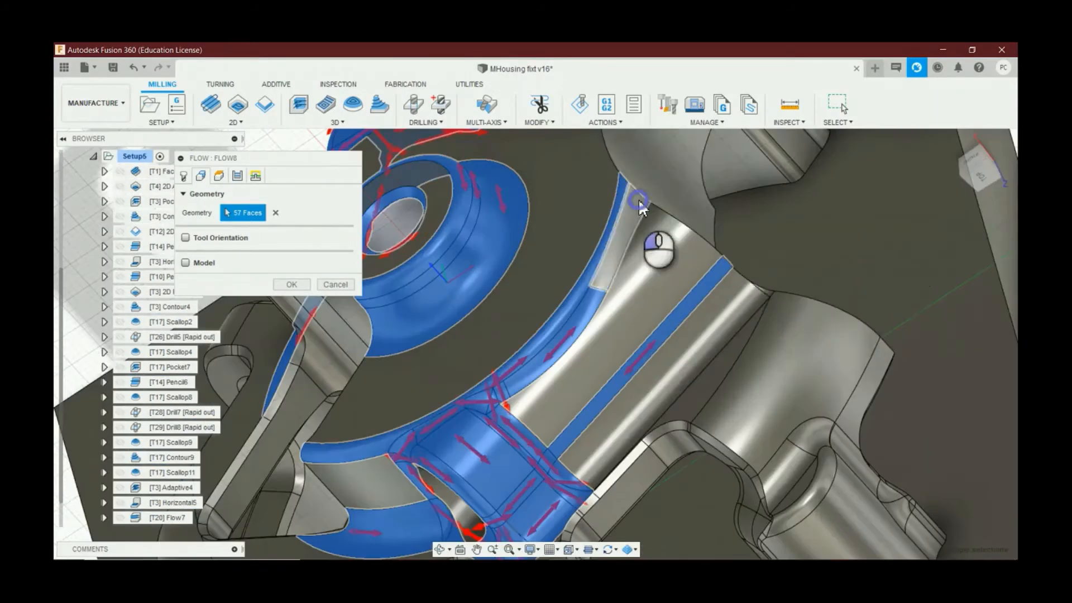
pyautogui.scroll(-3, 638, 199)
pyautogui.moveTo(983, 170); pyautogui.dragTo(948, 234)
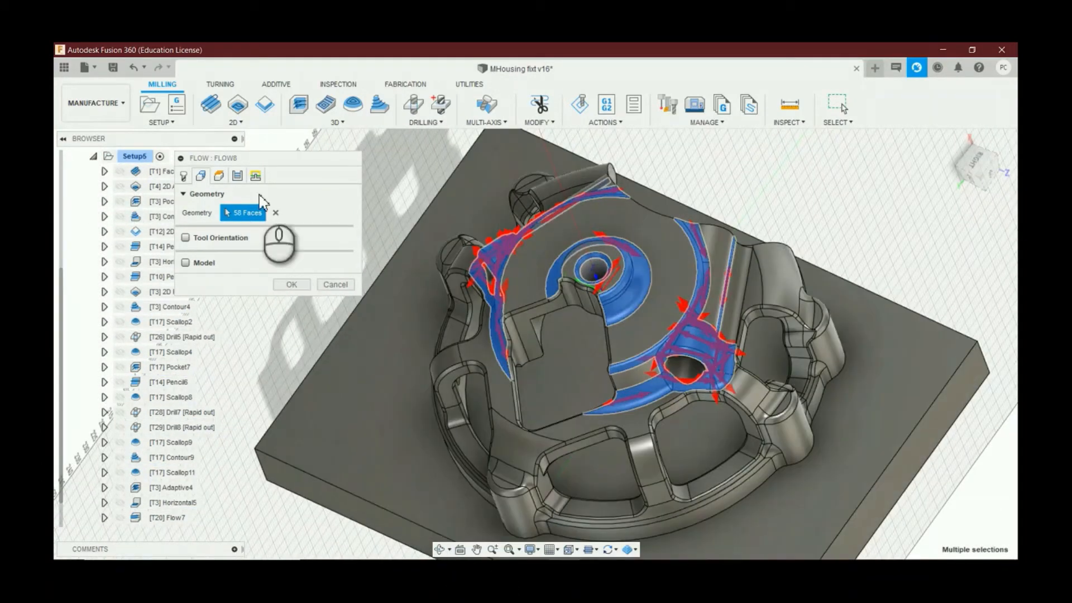
# Step: Set the Flow passes to 20 stepovers and enable multi-axis machining with a maximum segment length of 40 mm
pyautogui.click(236, 178)
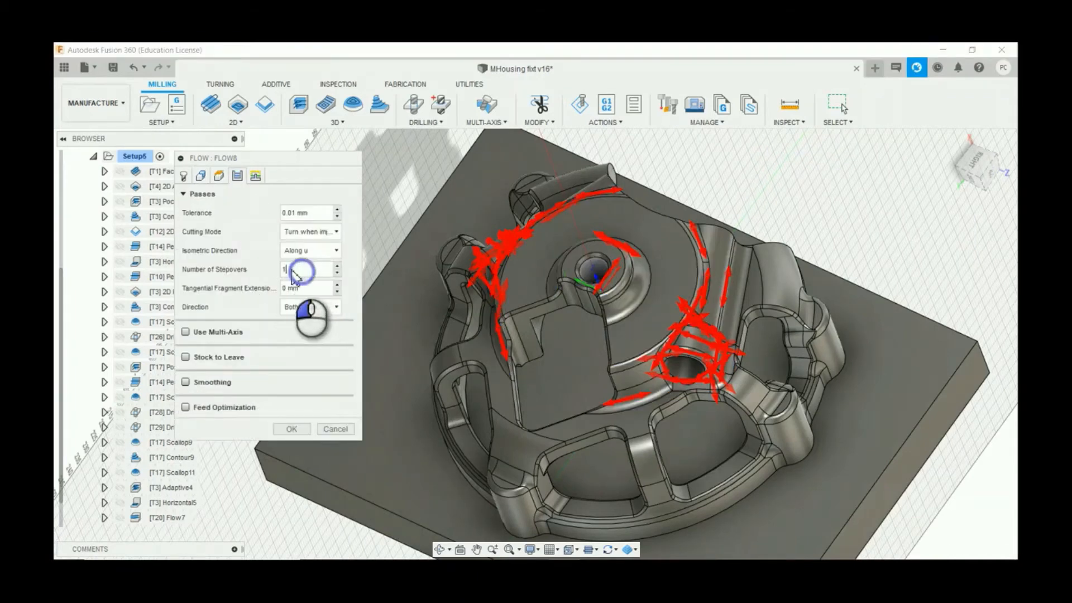
pyautogui.moveTo(294, 274); pyautogui.dragTo(269, 272)
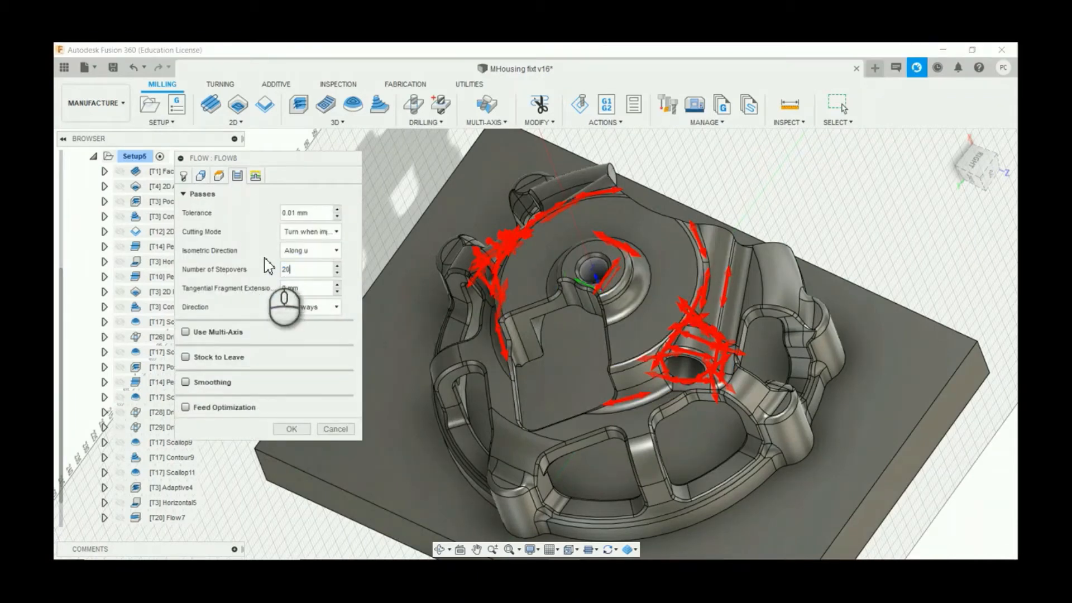
pyautogui.click(188, 333)
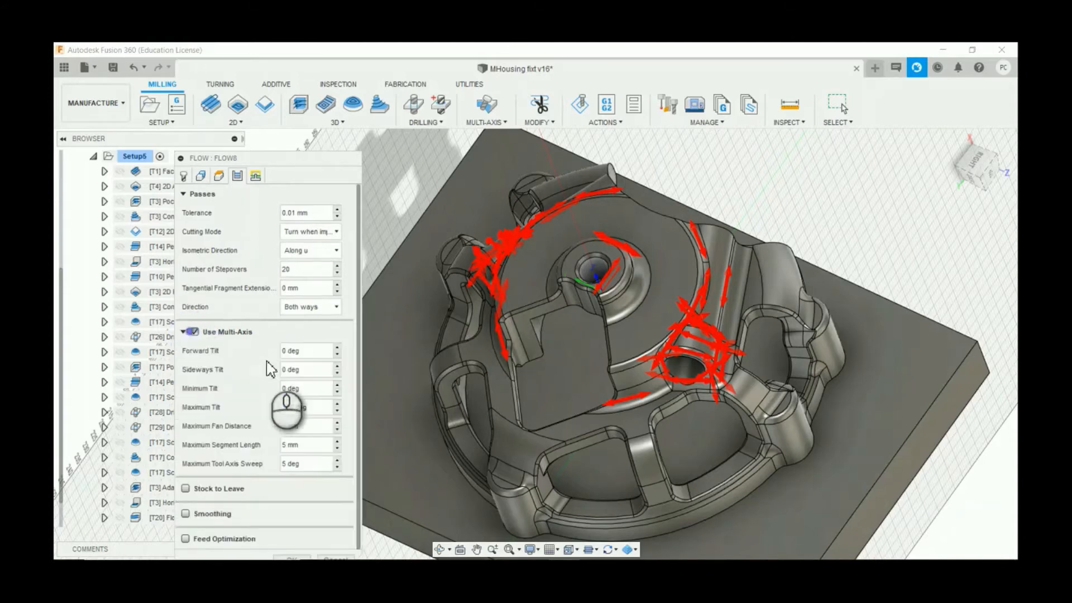
pyautogui.click(312, 444)
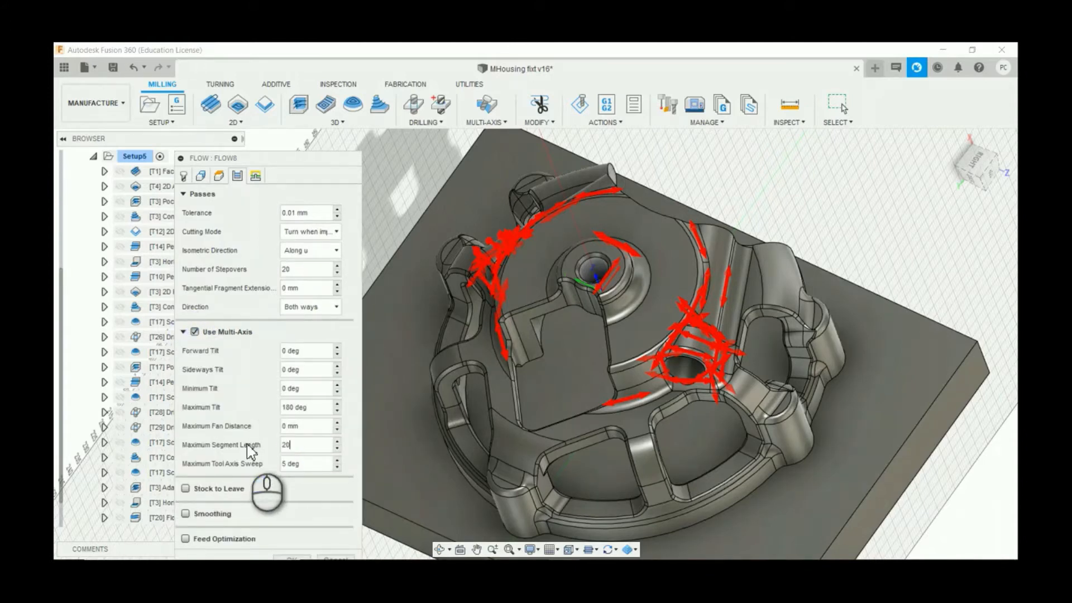
pyautogui.click(296, 444)
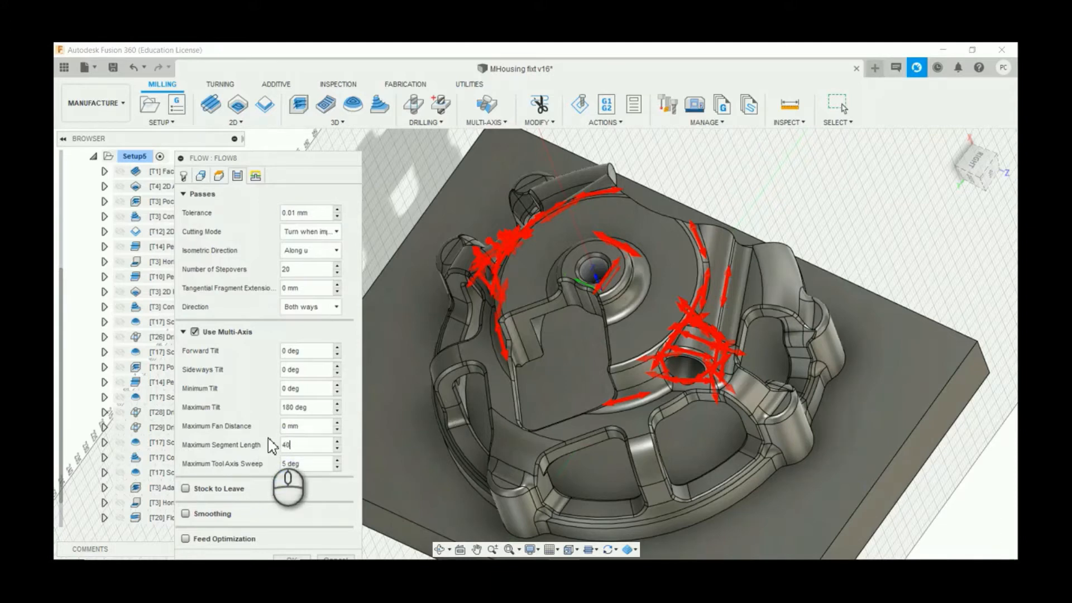
# Step: Set the Flow linking to a 40 mm maximum stay-down distance with all lead-in and lead-out radii at 0 mm, and generate the toolpath
pyautogui.click(255, 176)
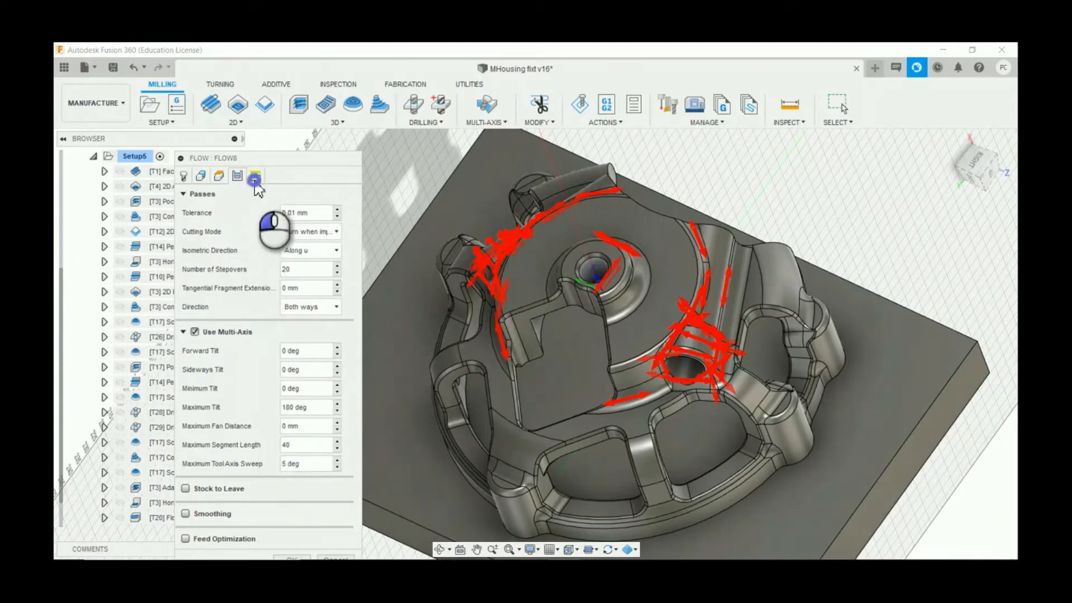
pyautogui.click(302, 286)
pyautogui.press('BackSpace')
pyautogui.press('BackSpace')
pyautogui.press('BackSpace')
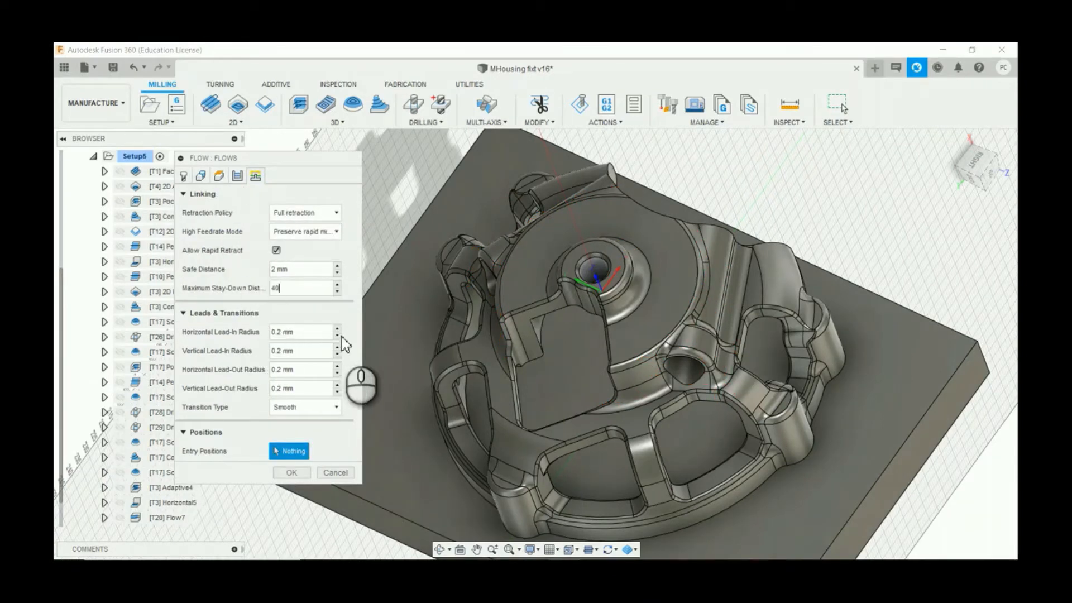
pyautogui.click(335, 337)
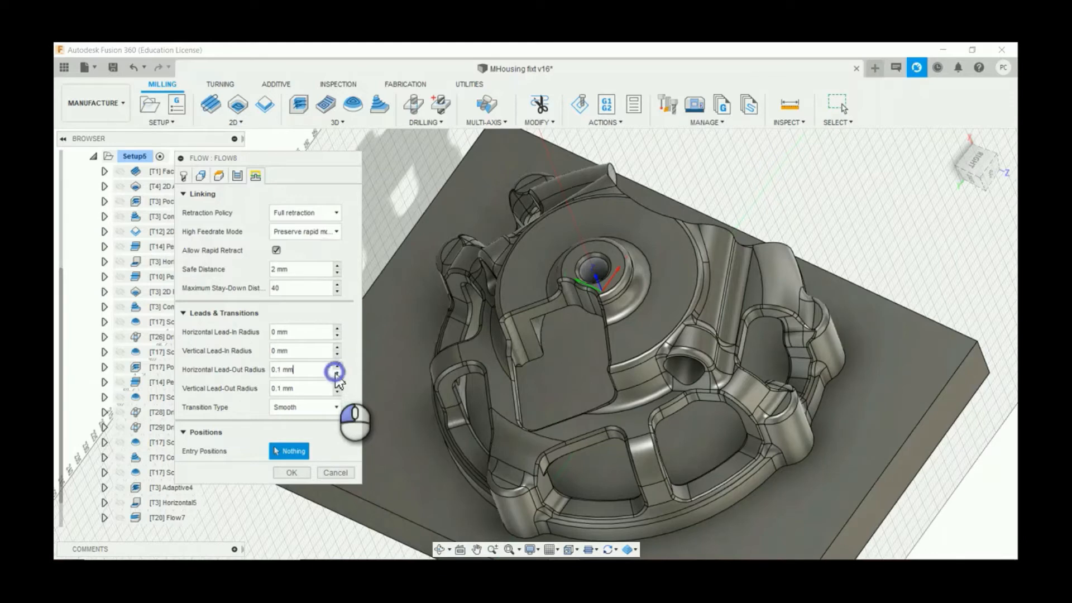
pyautogui.click(337, 373)
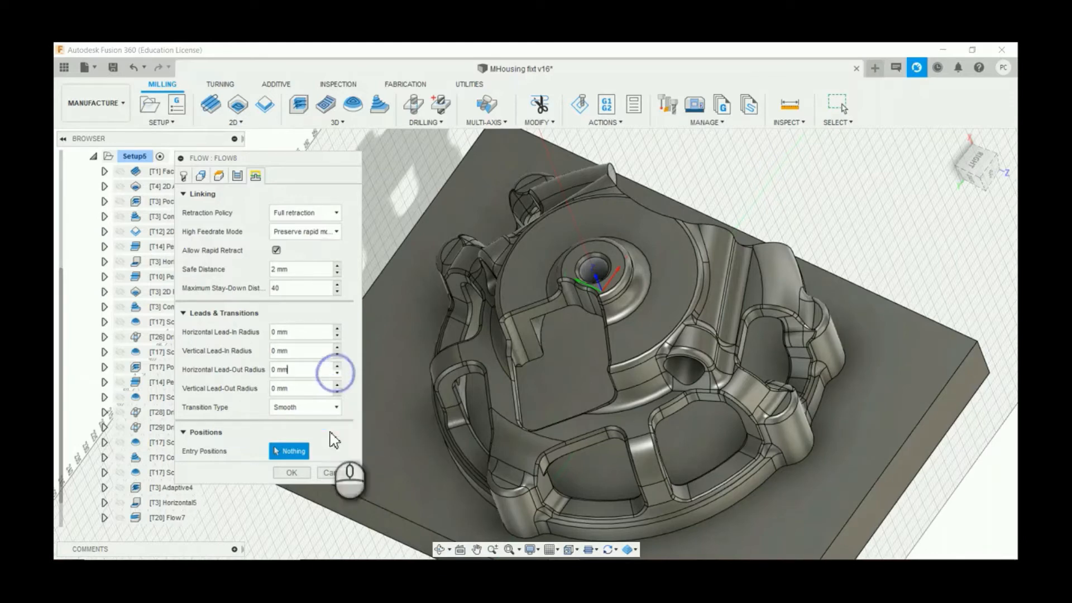
pyautogui.click(289, 474)
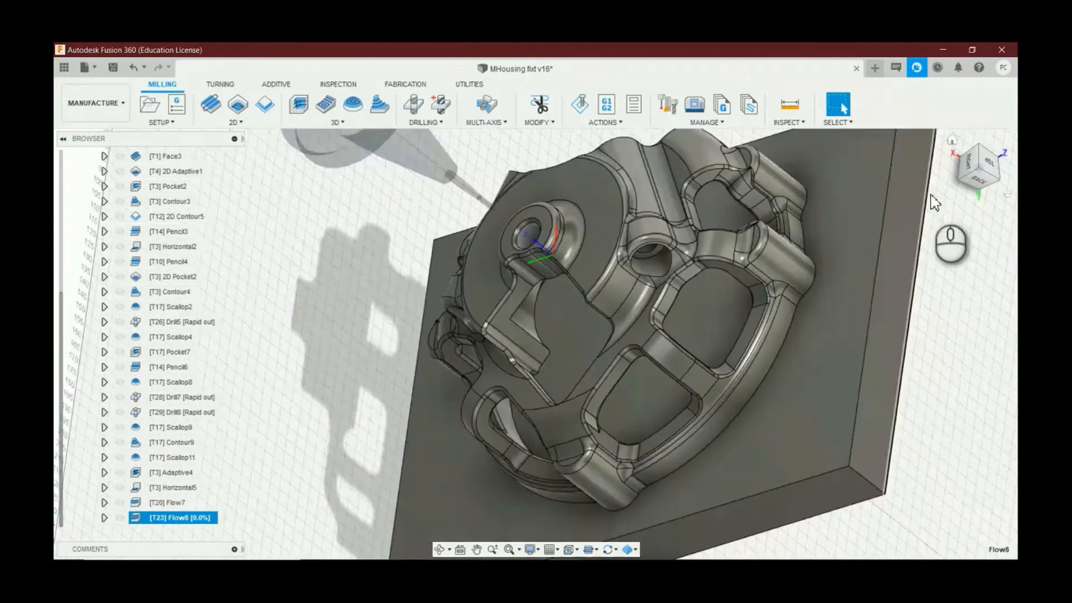
# Step: Examine the generated Flow toolpath around the central hub and side-hole boss, and read the operation's generation log
pyautogui.click(970, 172)
pyautogui.click(992, 171)
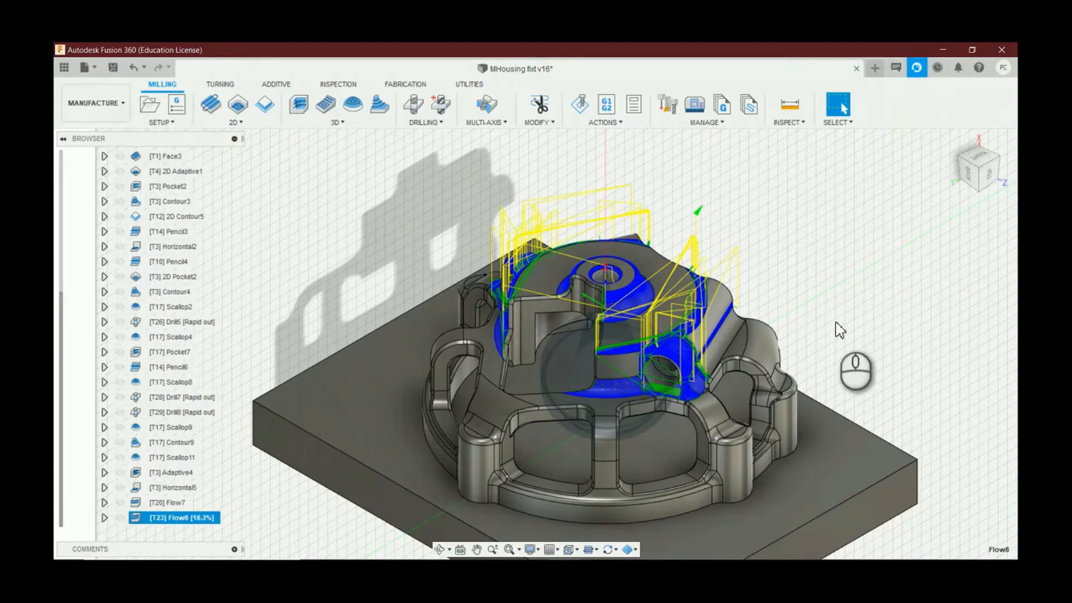
pyautogui.scroll(3, 652, 349)
pyautogui.scroll(3, 732, 369)
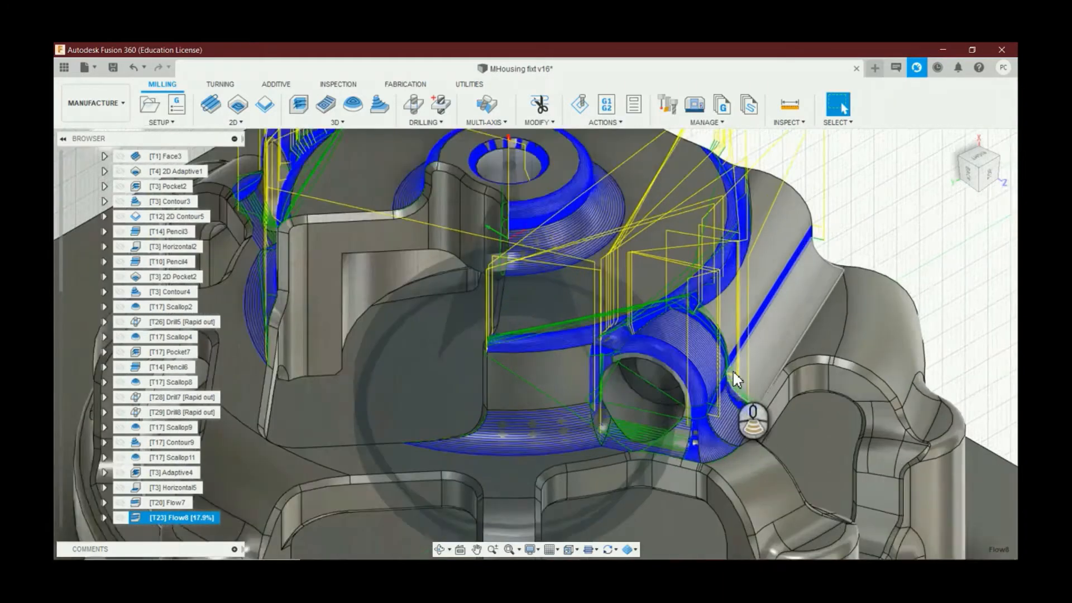
pyautogui.scroll(-3, 675, 376)
pyautogui.scroll(-3, 665, 382)
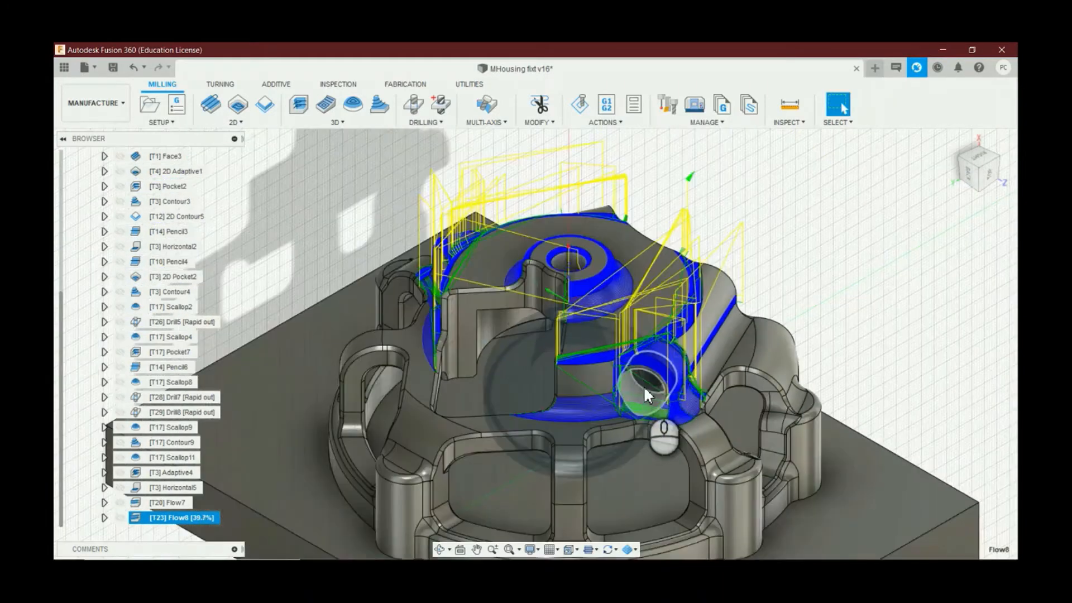
pyautogui.scroll(-1, 832, 320)
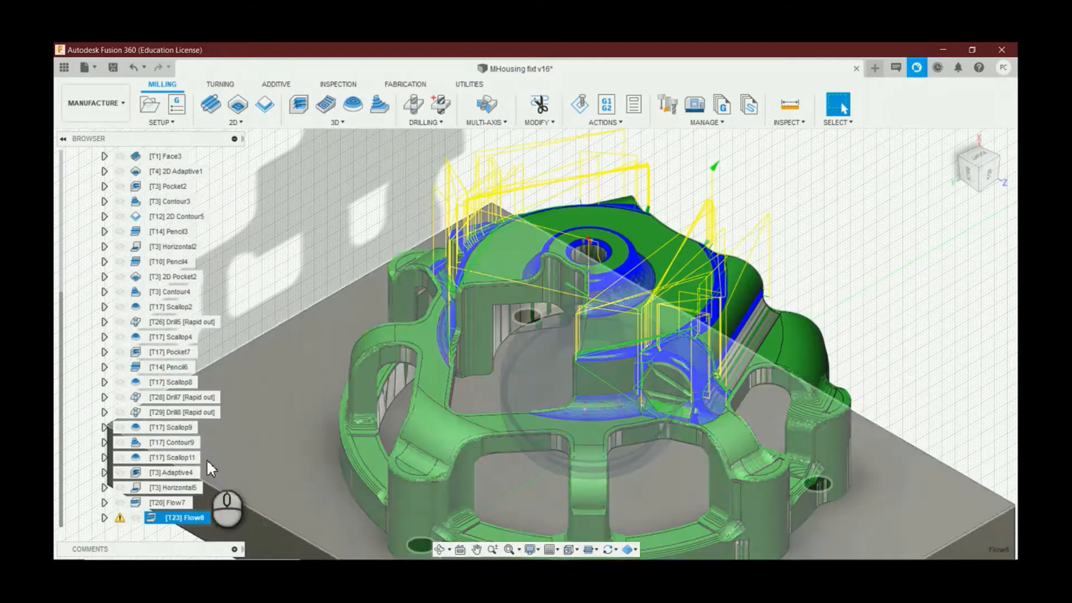
pyautogui.click(122, 518)
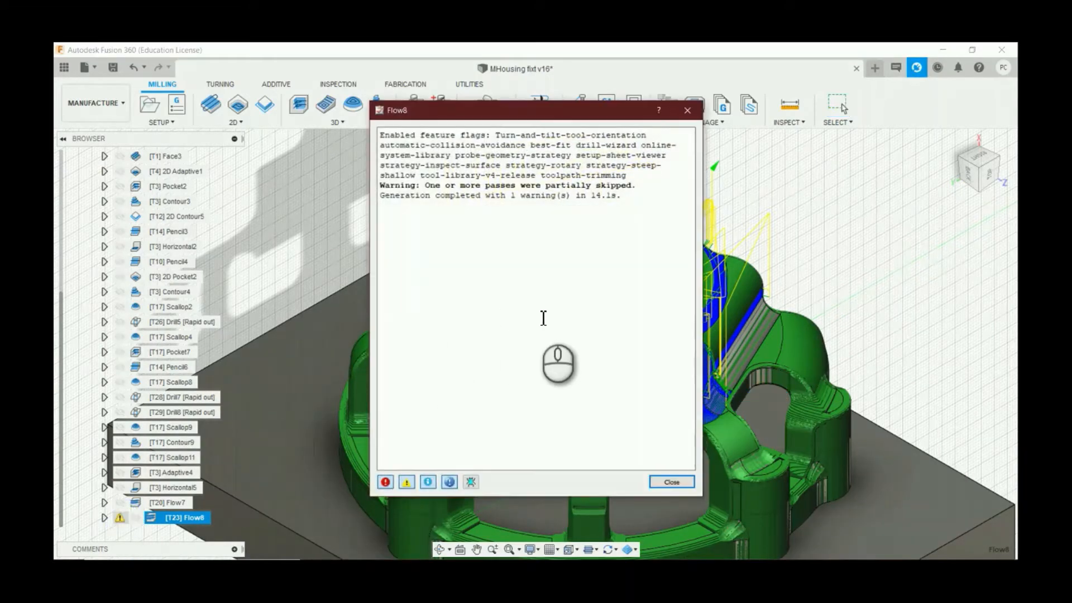
pyautogui.click(673, 482)
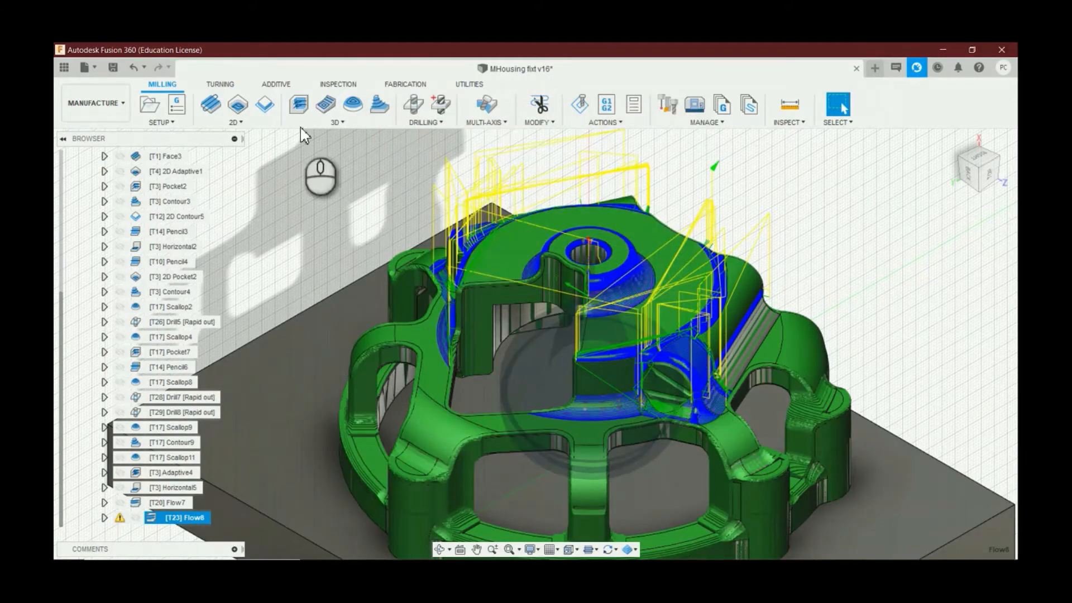
# Step: Open the simulation of the new Flow operation, check the machined stock and its statistics, and close it
pyautogui.click(579, 103)
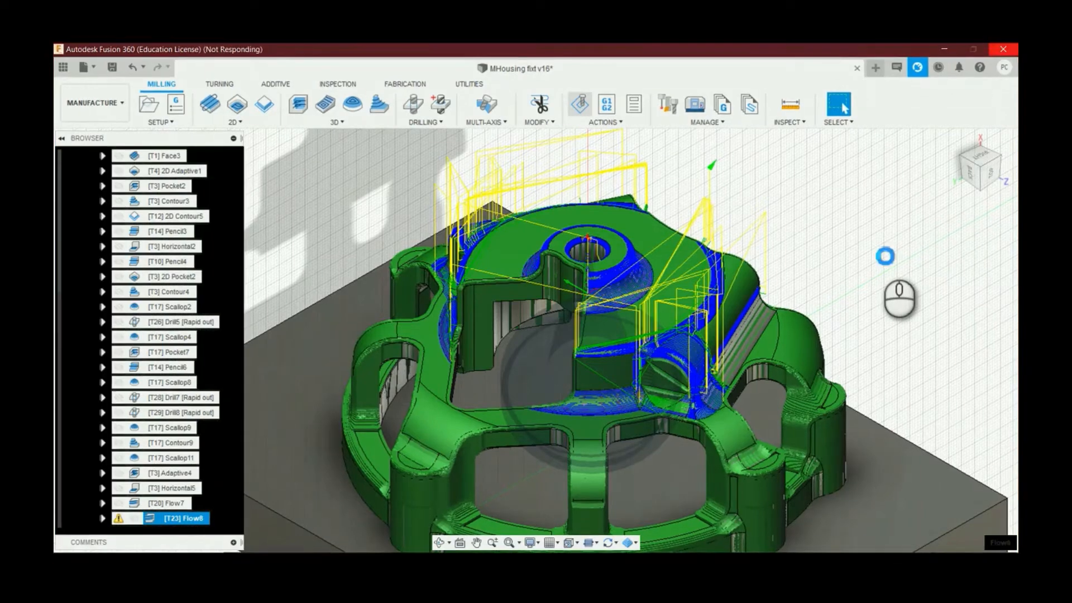
pyautogui.scroll(-3, 839, 217)
pyautogui.scroll(3, 789, 282)
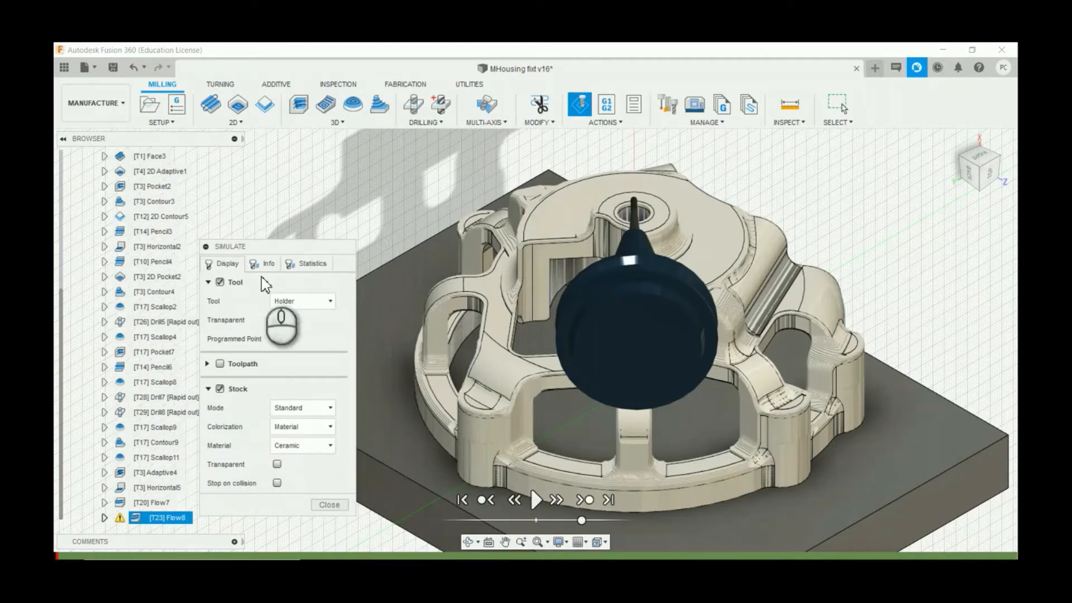
pyautogui.click(293, 263)
pyautogui.click(233, 262)
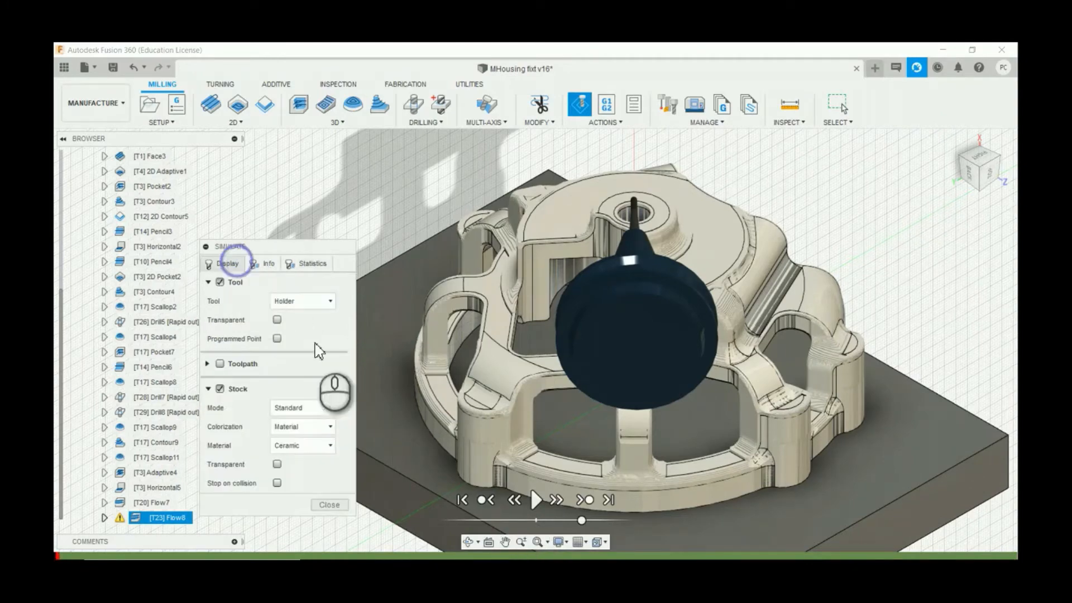
pyautogui.click(329, 504)
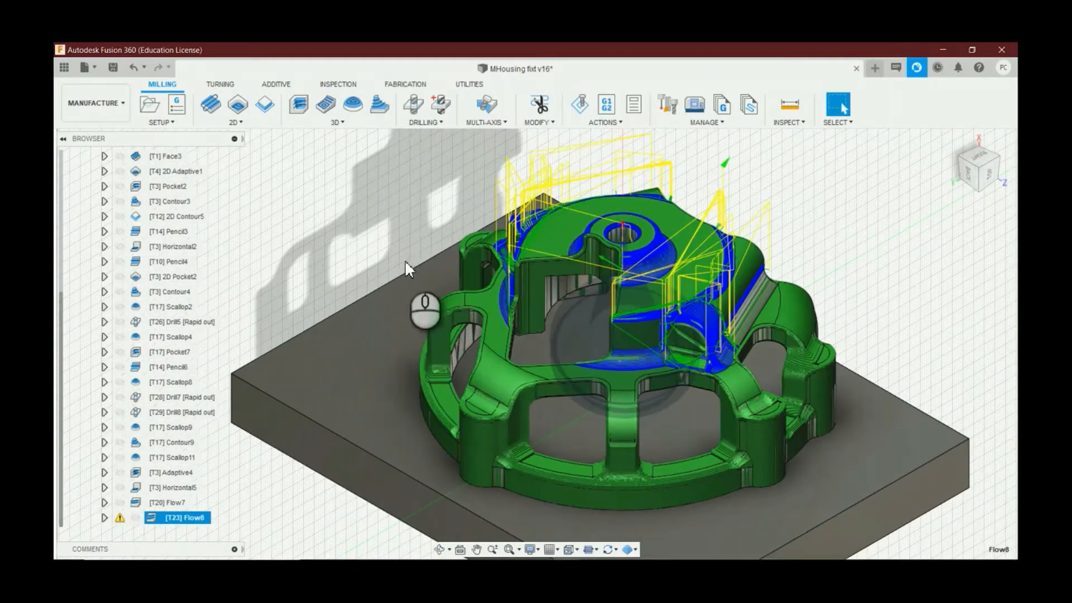
# Step: Start another 3D Flow operation with the 2 mm ball end mill from the document's tools
pyautogui.click(339, 121)
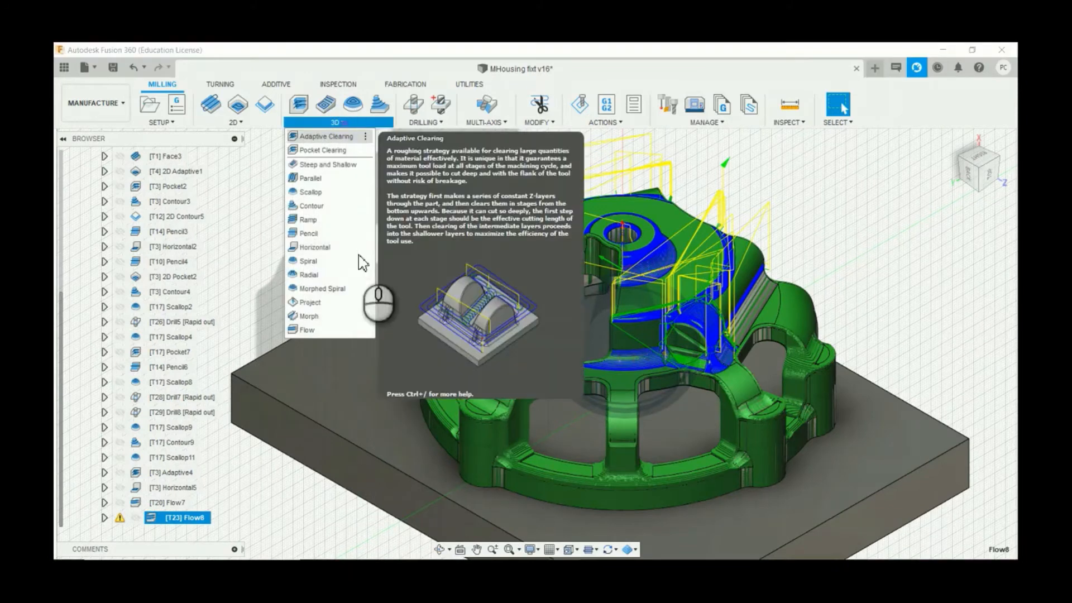
pyautogui.click(327, 328)
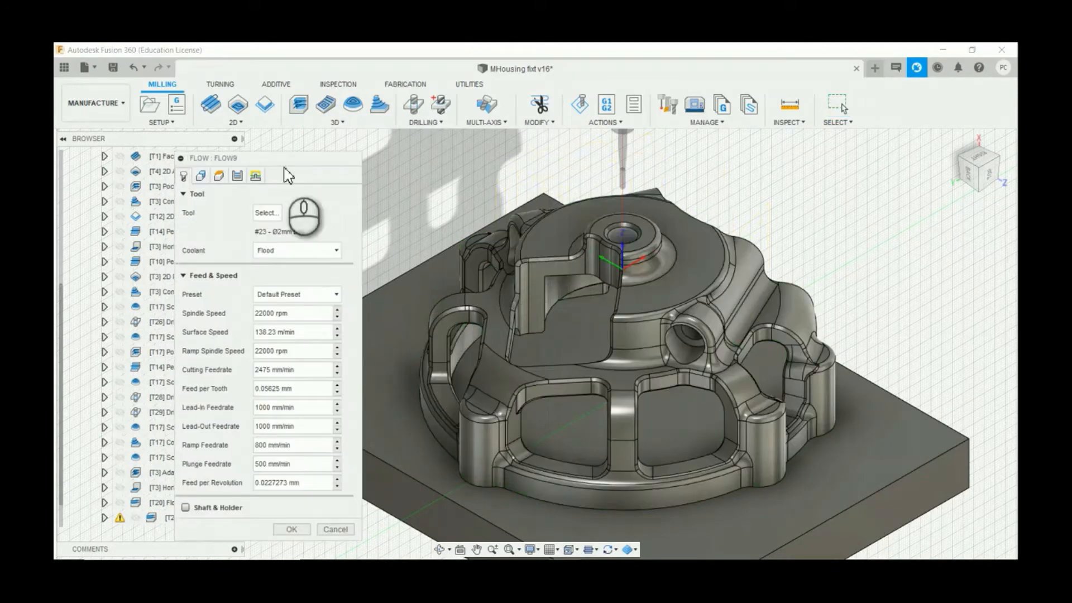
pyautogui.click(266, 212)
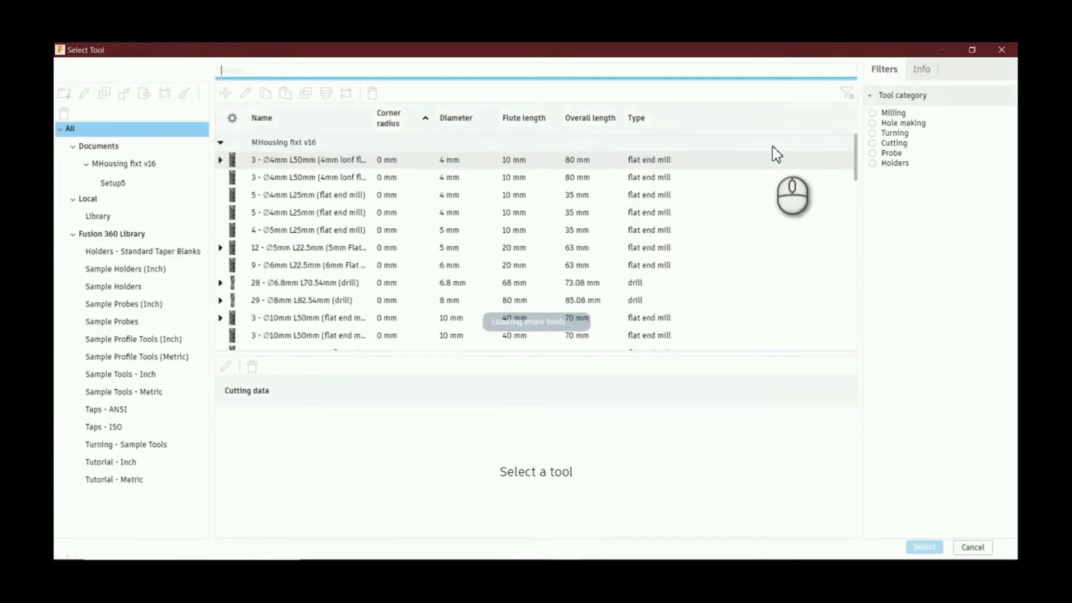
pyautogui.click(872, 113)
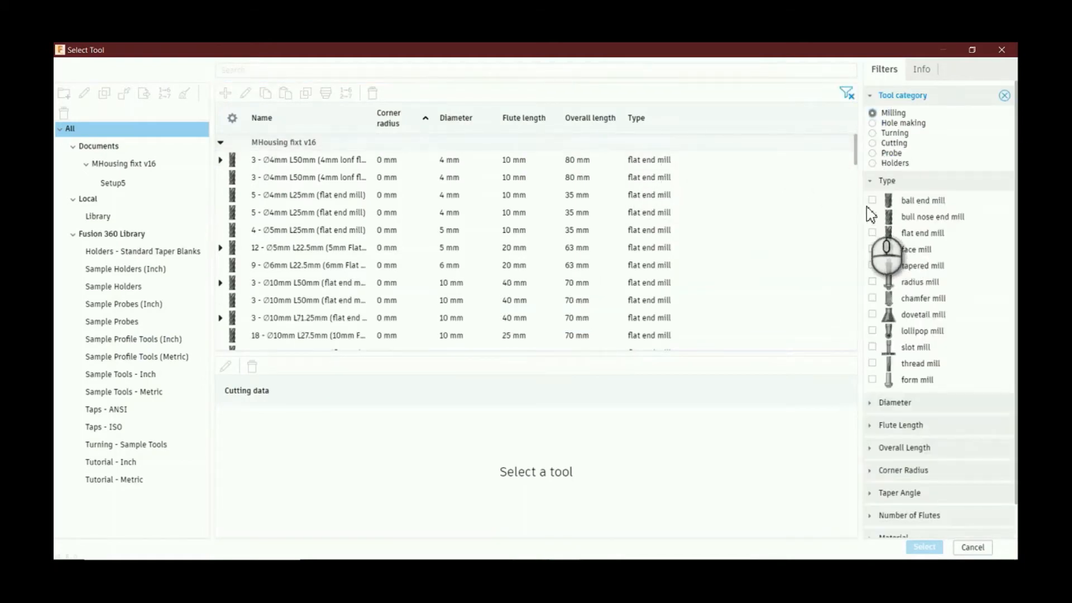
pyautogui.click(872, 201)
pyautogui.doubleClick(455, 161)
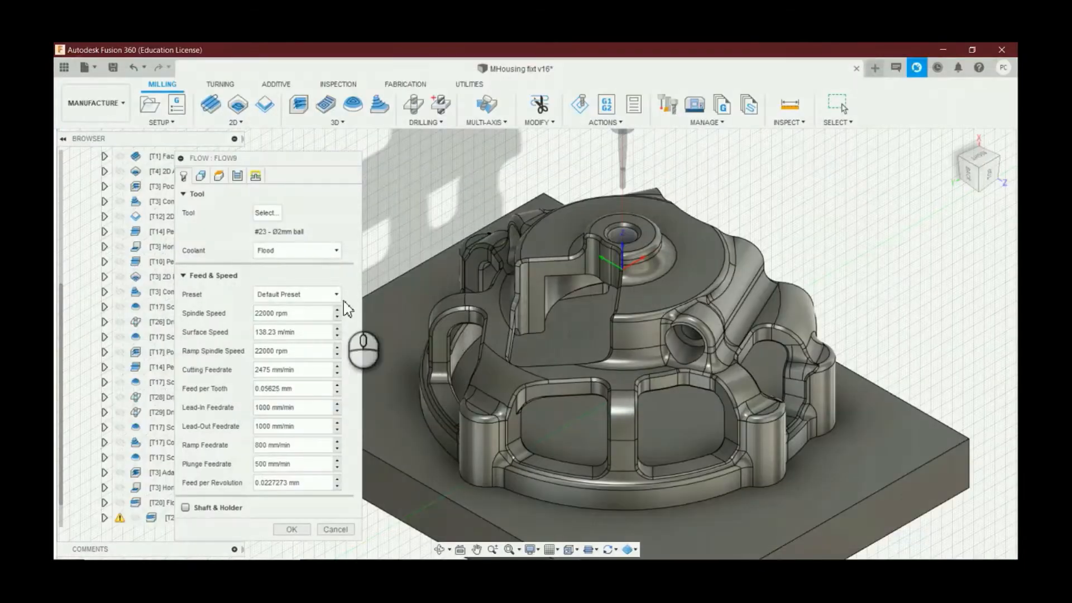
# Step: Select the narrow edge faces at the foot of the end post beside the housing's open side as Flow geometry
pyautogui.click(200, 175)
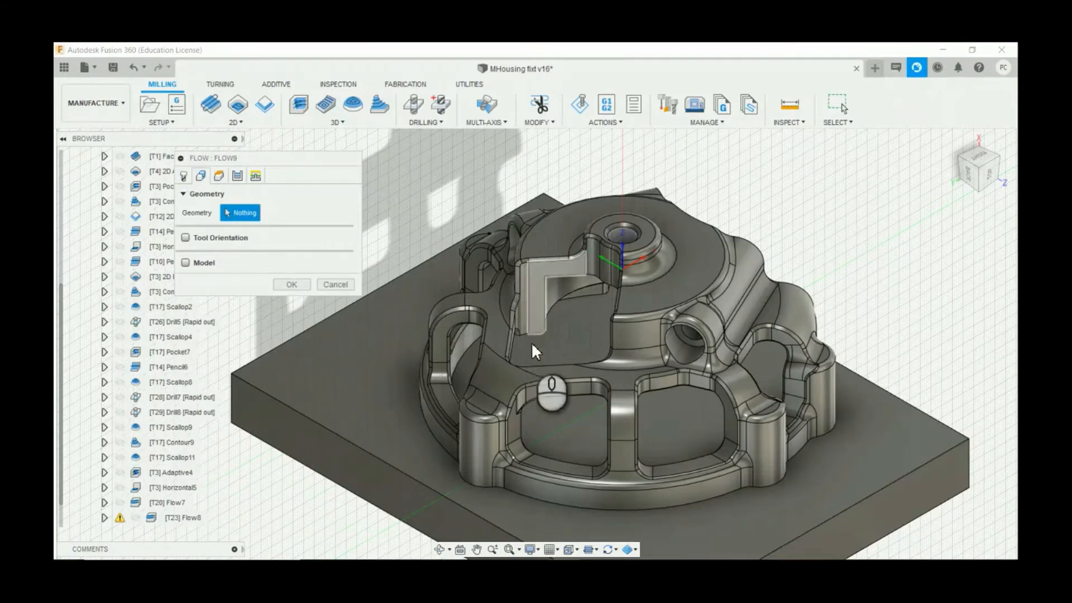
pyautogui.scroll(5, 484, 406)
pyautogui.scroll(-4, 535, 390)
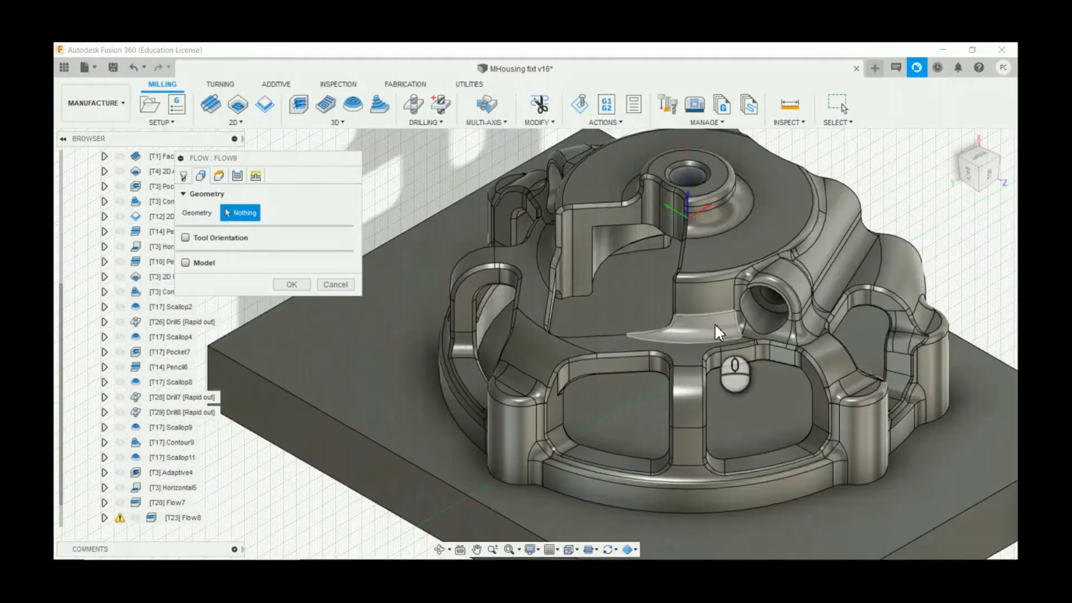
pyautogui.click(1003, 186)
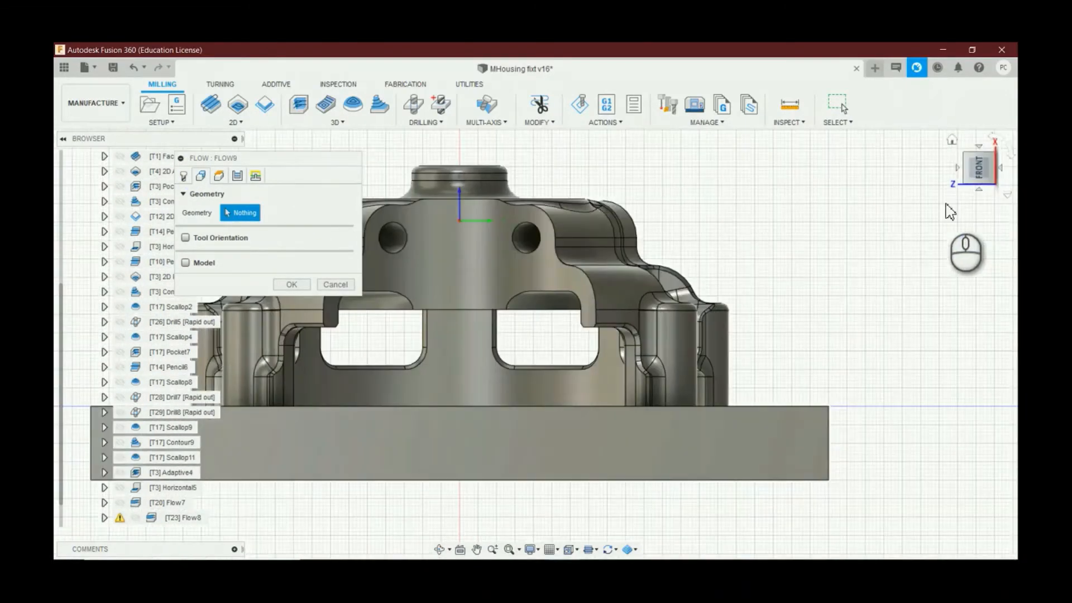
pyautogui.click(971, 168)
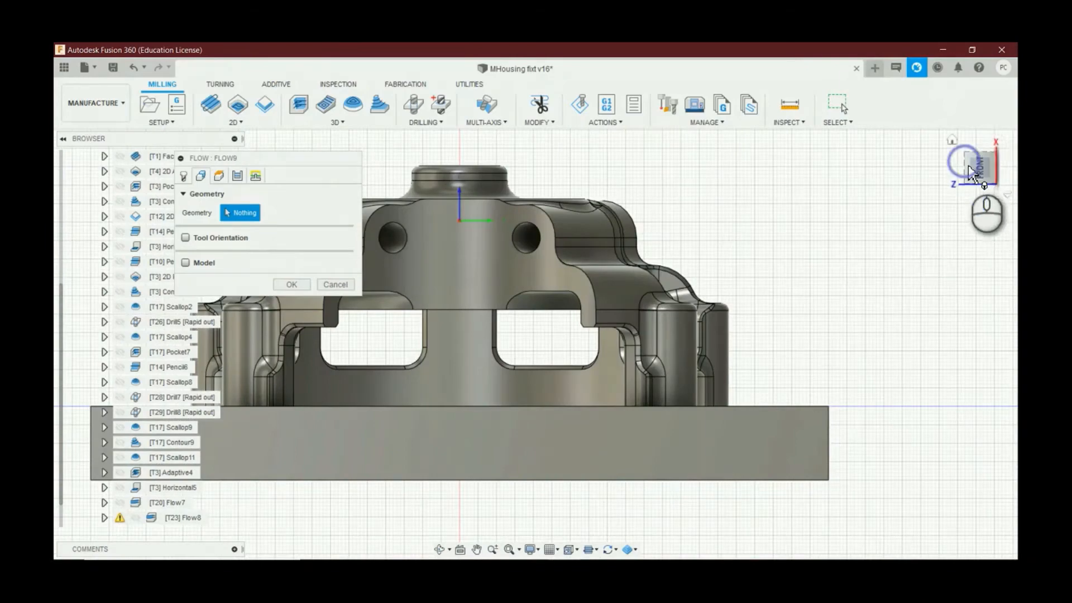
pyautogui.click(993, 170)
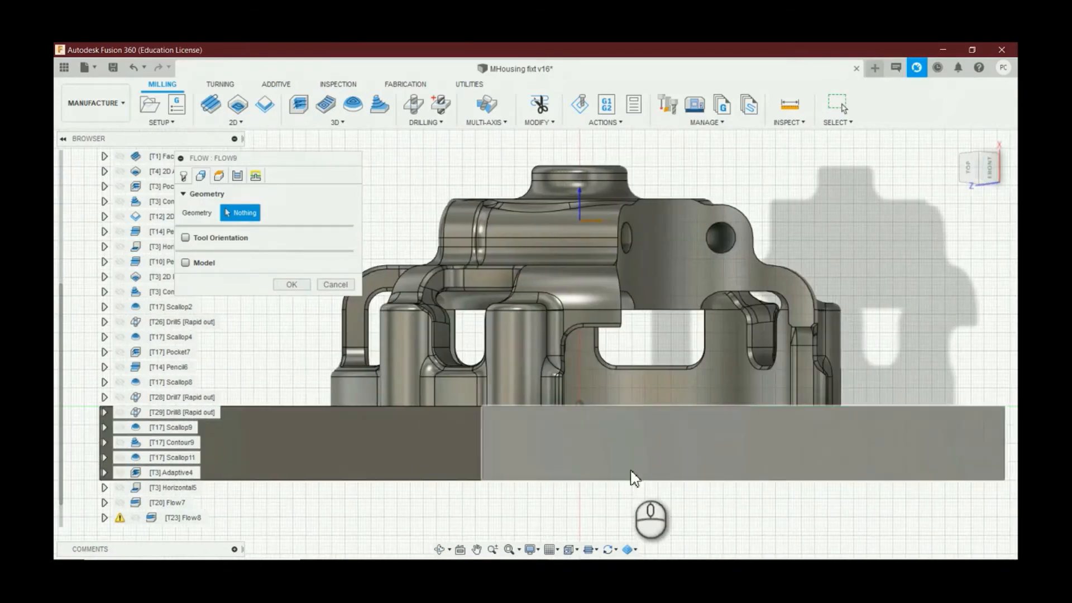
pyautogui.click(985, 158)
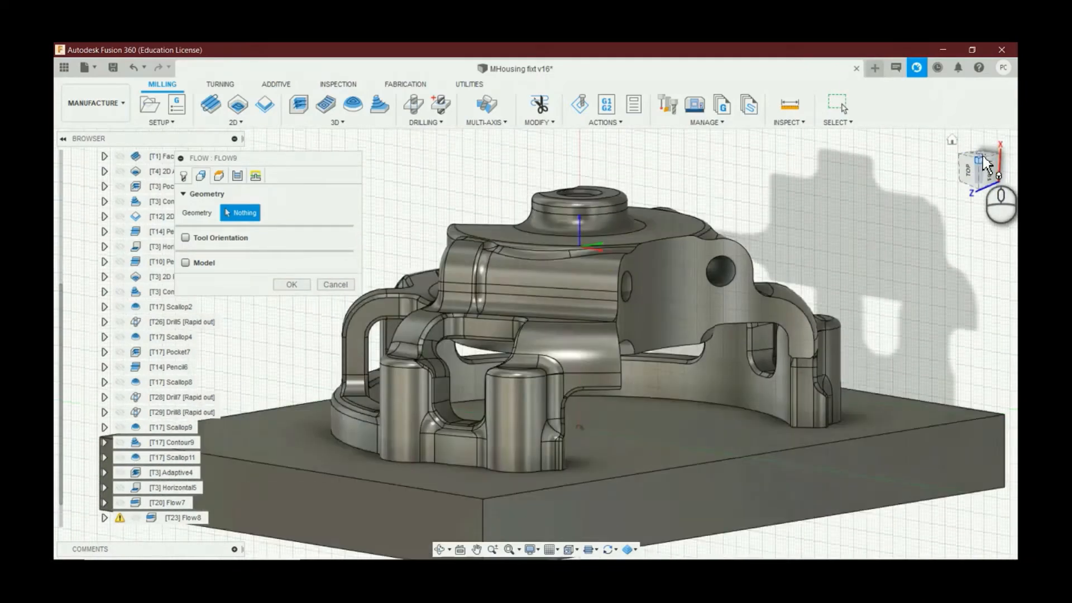
pyautogui.scroll(3, 828, 223)
pyautogui.scroll(-4, 685, 504)
pyautogui.scroll(-3, 653, 427)
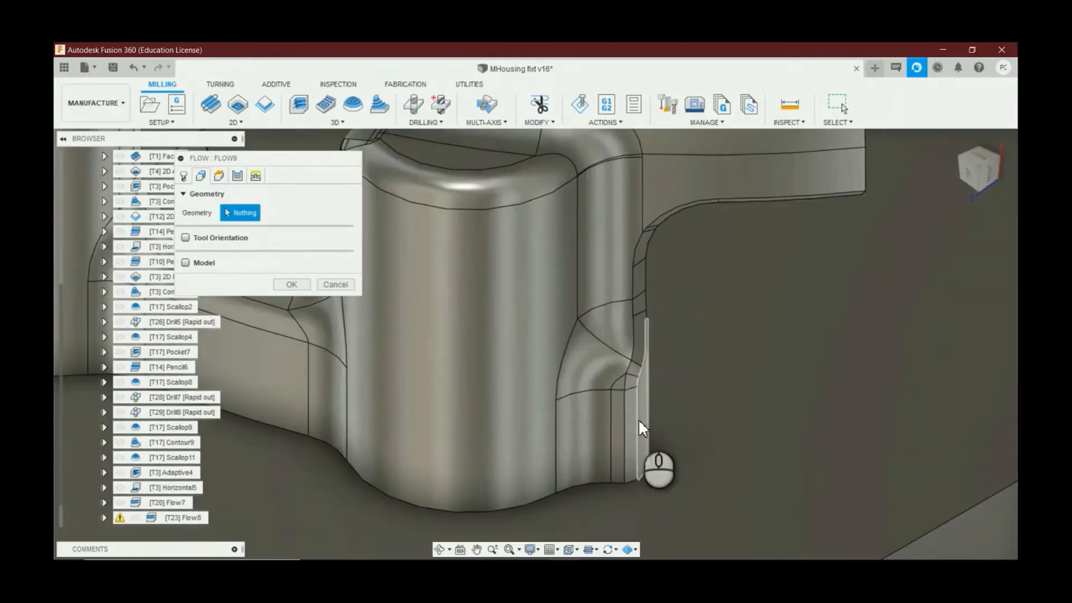
pyautogui.click(631, 425)
# Step: Add the side blend faces and rounded crown faces of the same end post to the Flow geometry
pyautogui.click(980, 163)
pyautogui.scroll(3, 553, 417)
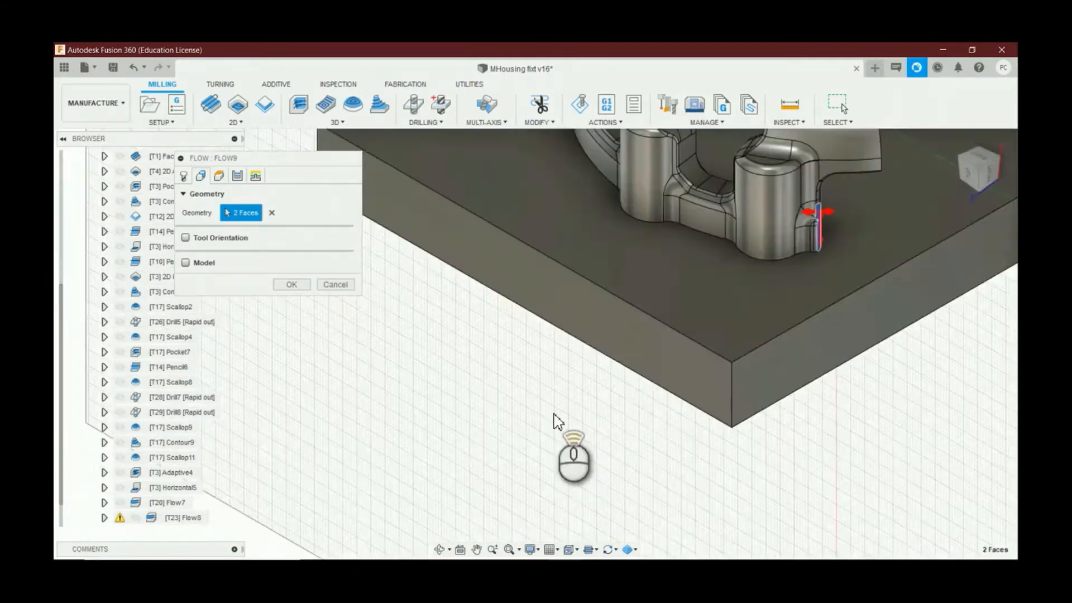
pyautogui.scroll(-4, 840, 162)
pyautogui.click(672, 397)
pyautogui.scroll(2, 672, 394)
pyautogui.click(753, 281)
pyautogui.click(684, 265)
pyautogui.keyDown('shift'); pyautogui.moveTo(683, 265); pyautogui.dragTo(676, 226, button='middle'); pyautogui.keyUp('shift')
pyautogui.click(970, 170)
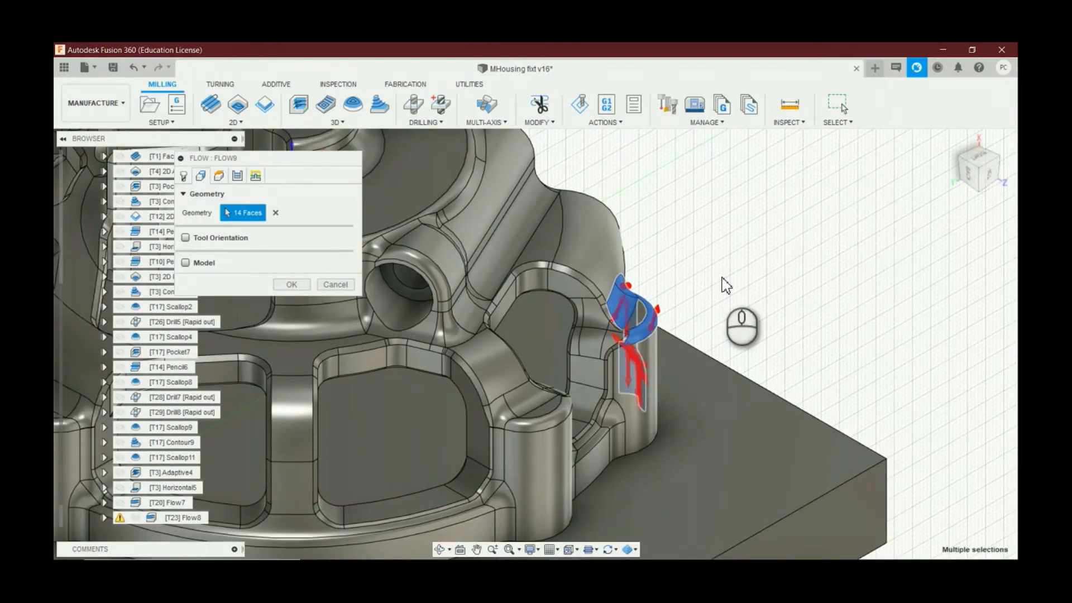
# Step: Add the fillets along the low web between the end post and the neighbouring post to the Flow geometry
pyautogui.scroll(-4, 644, 307)
pyautogui.click(705, 394)
pyautogui.click(690, 338)
pyautogui.click(622, 405)
pyautogui.click(670, 310)
pyautogui.click(682, 267)
pyautogui.keyDown('shift'); pyautogui.moveTo(682, 267); pyautogui.dragTo(600, 357, button='middle'); pyautogui.keyUp('shift')
pyautogui.click(601, 363)
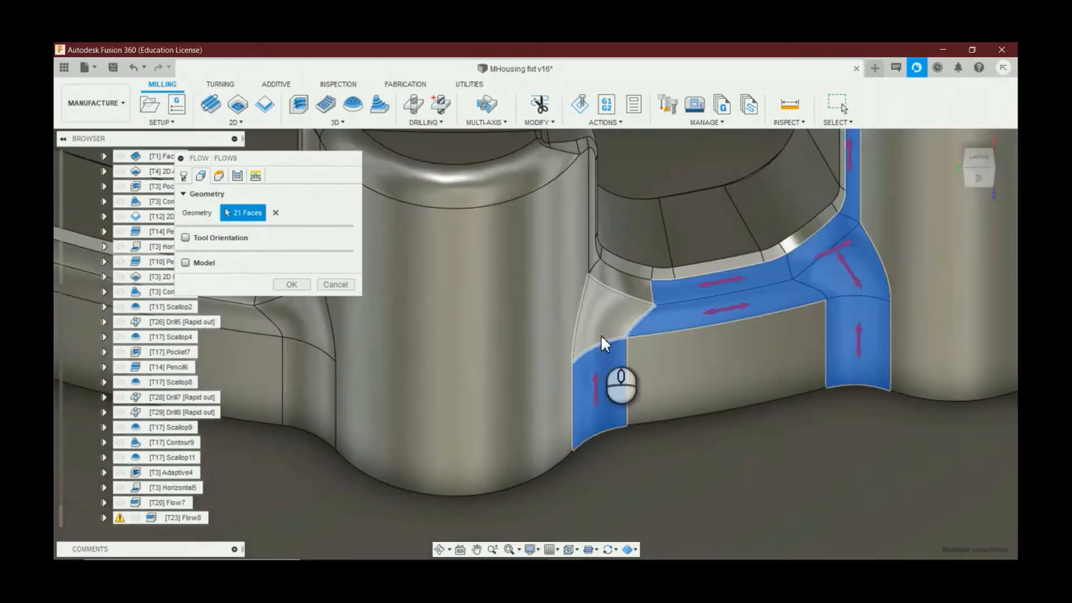
# Step: Add the remaining web corner blend, the neighbouring post's fillets and the long curved rim fillet to the Flow geometry
pyautogui.click(601, 334)
pyautogui.scroll(-3, 600, 335)
pyautogui.click(643, 211)
pyautogui.click(969, 166)
pyautogui.click(447, 399)
pyautogui.keyDown('shift'); pyautogui.moveTo(448, 421); pyautogui.dragTo(608, 357, button='middle'); pyautogui.keyUp('shift')
pyautogui.scroll(3, 608, 358)
pyautogui.click(609, 347)
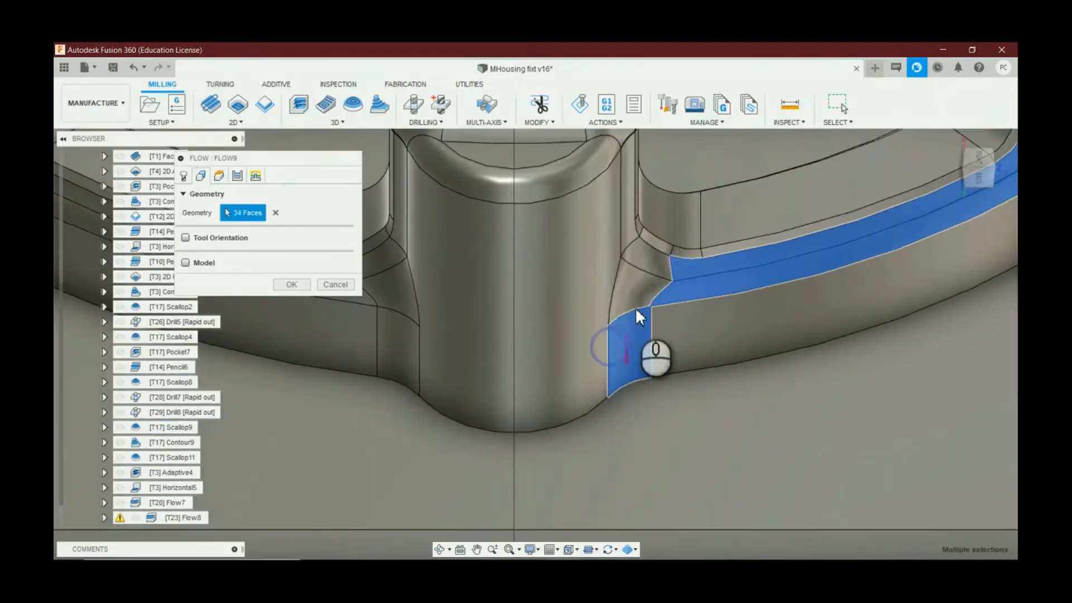
# Step: Add the blend and crown faces of the middle posts and the rim fillets leading to the next post to the Flow geometry
pyautogui.click(636, 293)
pyautogui.click(551, 258)
pyautogui.moveTo(514, 189); pyautogui.dragTo(615, 393, button='middle')
pyautogui.click(615, 395)
pyautogui.scroll(-4, 626, 411)
pyautogui.scroll(3, 626, 412)
pyautogui.click(433, 213)
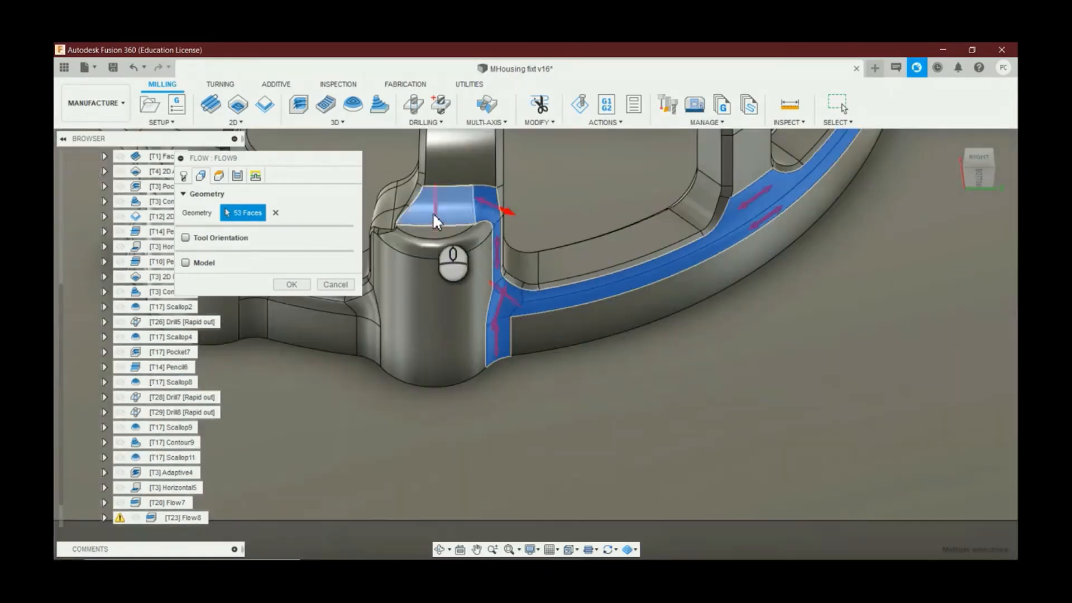
# Step: Add the crown fillets of the opposite side's posts and the fillets along the web between them to the Flow geometry
pyautogui.click(447, 243)
pyautogui.keyDown('shift'); pyautogui.moveTo(447, 244); pyautogui.dragTo(513, 306, button='middle'); pyautogui.keyUp('shift')
pyautogui.scroll(3, 491, 358)
pyautogui.click(386, 454)
pyautogui.click(694, 324)
pyautogui.keyDown('shift'); pyautogui.moveTo(386, 453); pyautogui.dragTo(551, 293, button='middle'); pyautogui.keyUp('shift')
pyautogui.click(551, 292)
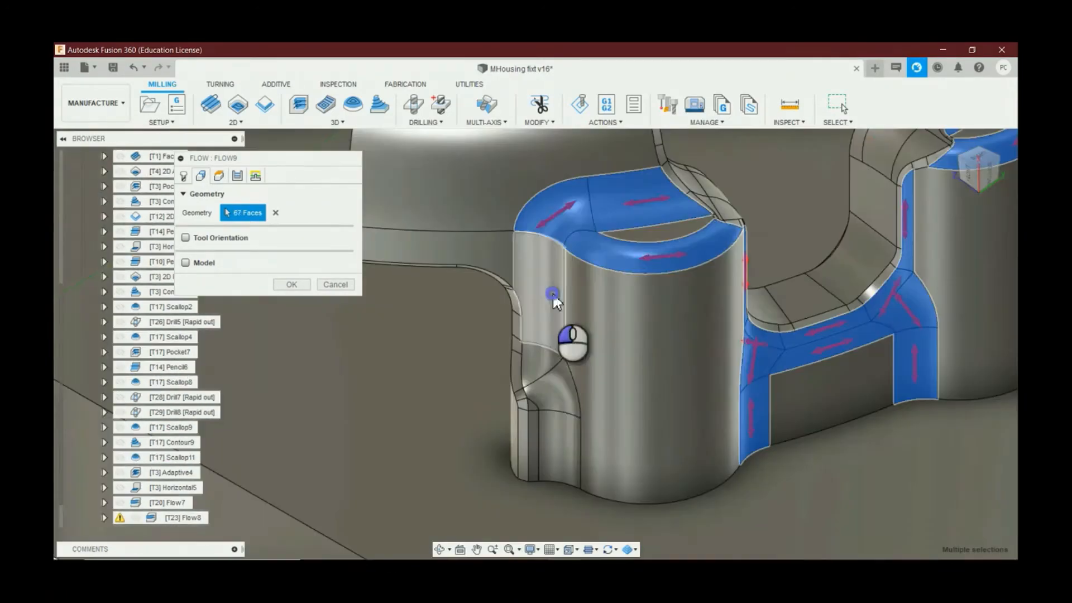
# Step: Complete the Flow geometry with the lower blend and narrow edge faces at the foot of the opposite end post
pyautogui.click(549, 438)
pyautogui.keyDown('shift'); pyautogui.moveTo(549, 439); pyautogui.dragTo(631, 333, button='middle'); pyautogui.keyUp('shift')
pyautogui.scroll(3, 628, 395)
pyautogui.click(621, 396)
pyautogui.scroll(-4, 622, 396)
pyautogui.click(993, 173)
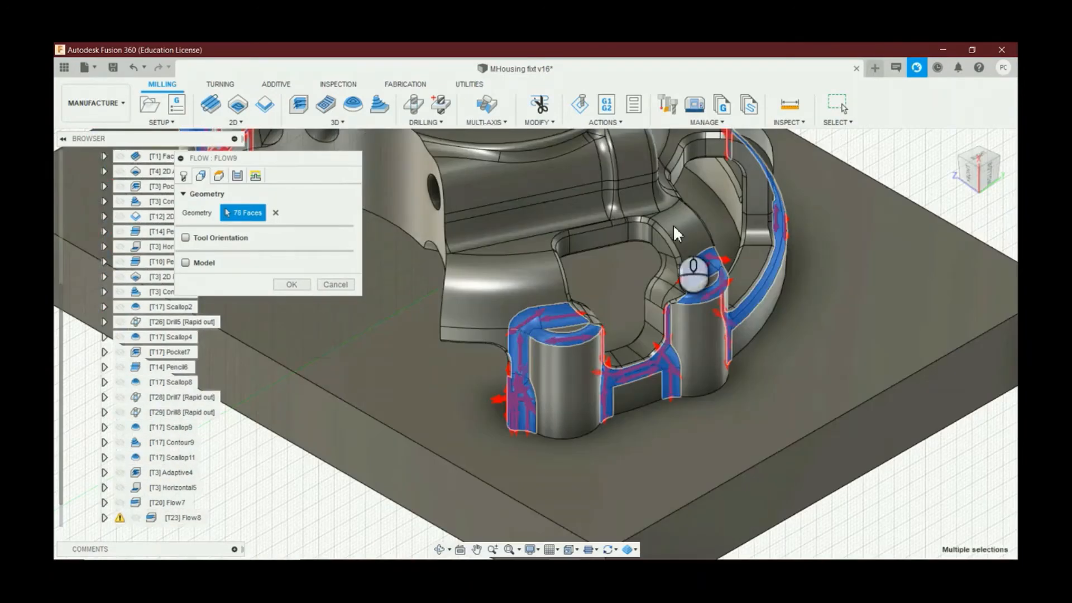
# Step: Set the Flow passes to 20 stepovers, enable multi-axis machining and open the maximum segment length for editing
pyautogui.click(237, 175)
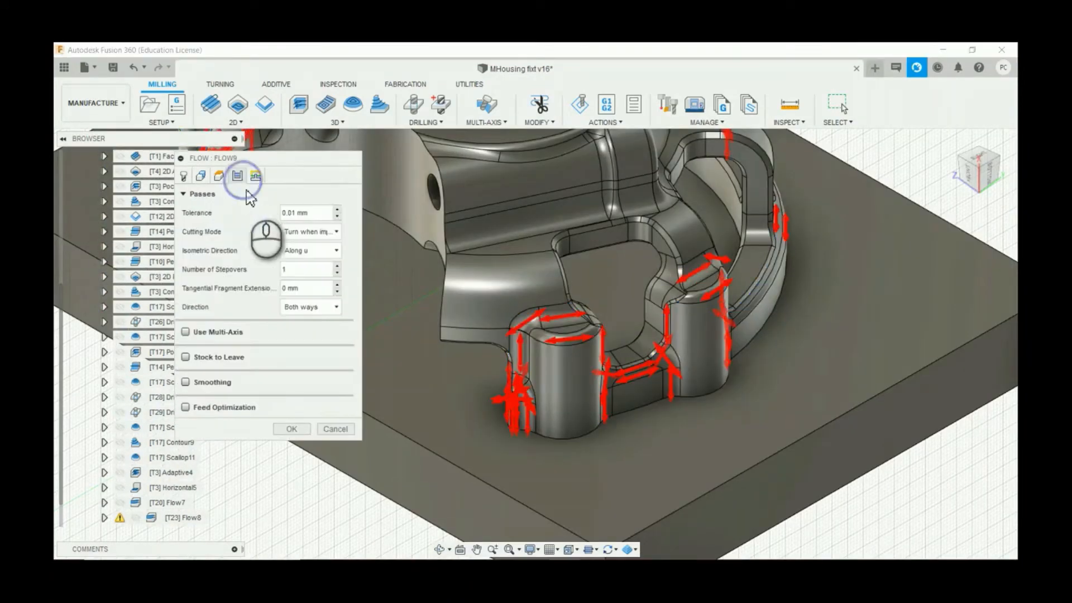
pyautogui.doubleClick(299, 269)
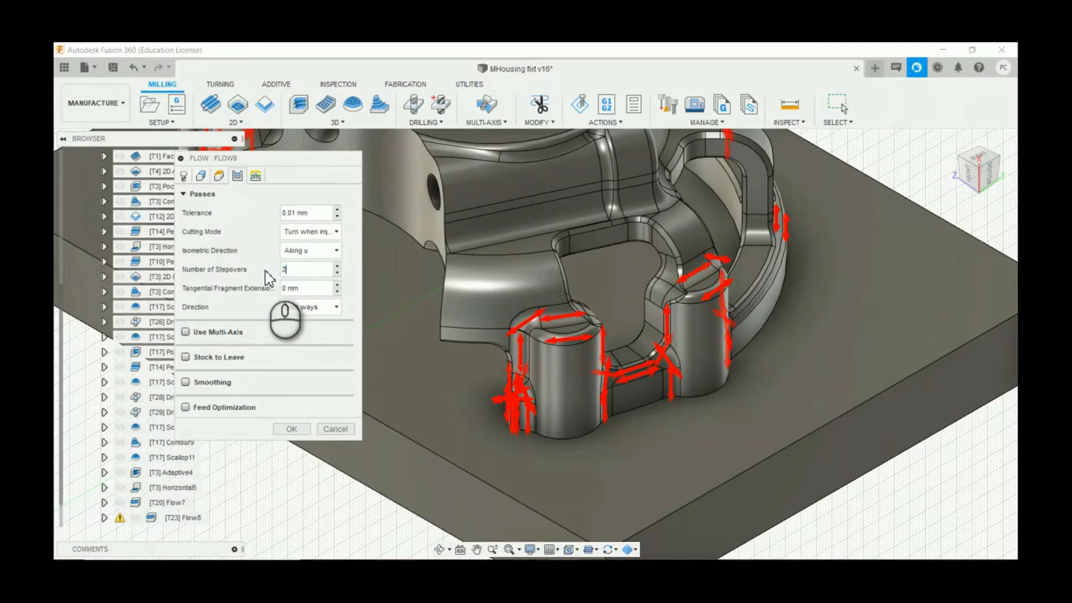
pyautogui.click(188, 333)
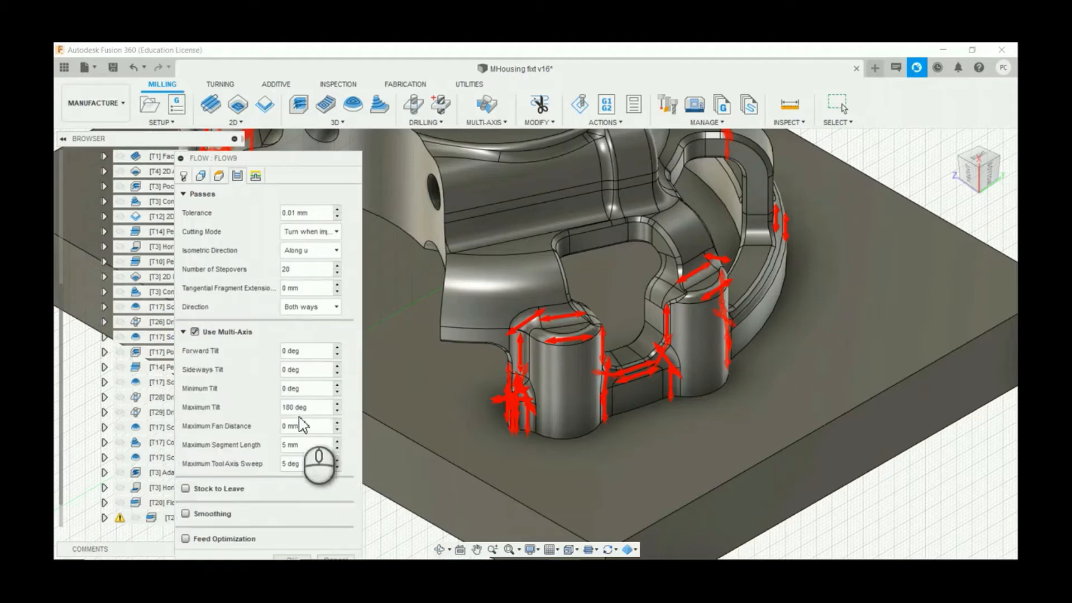
pyautogui.doubleClick(302, 445)
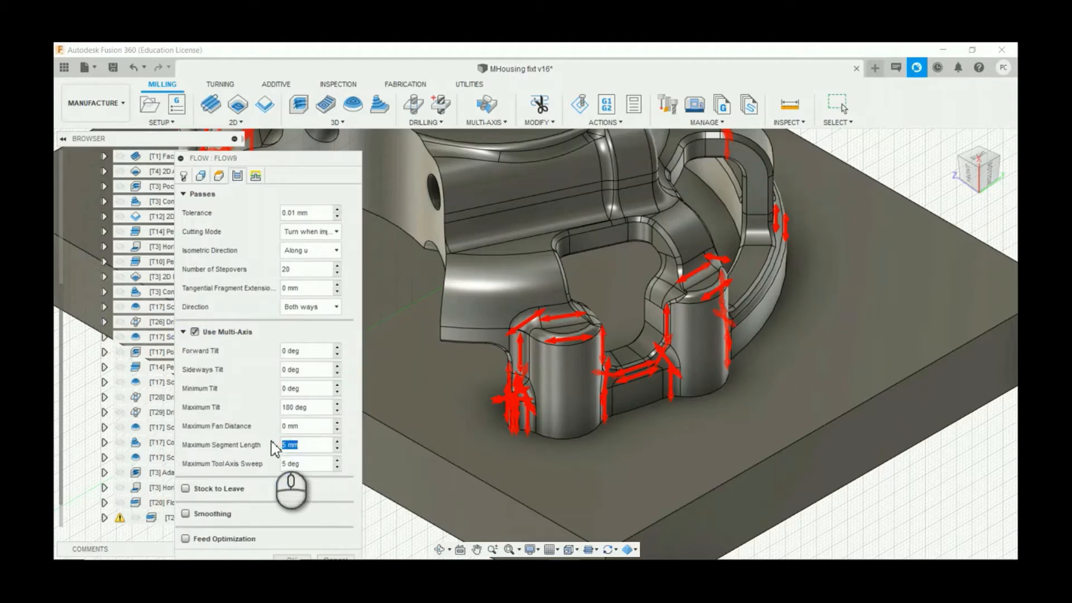
# Step: Set the Flow operation's multi-axis maximum segment length to 60 mm
pyautogui.write('4')
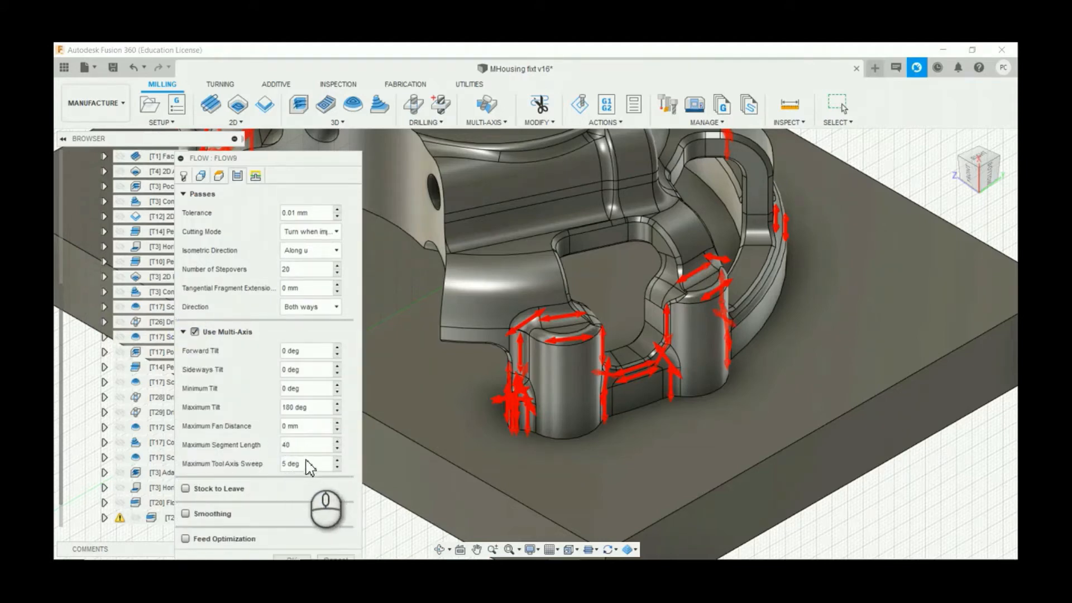
pyautogui.write('0')
pyautogui.doubleClick(301, 445)
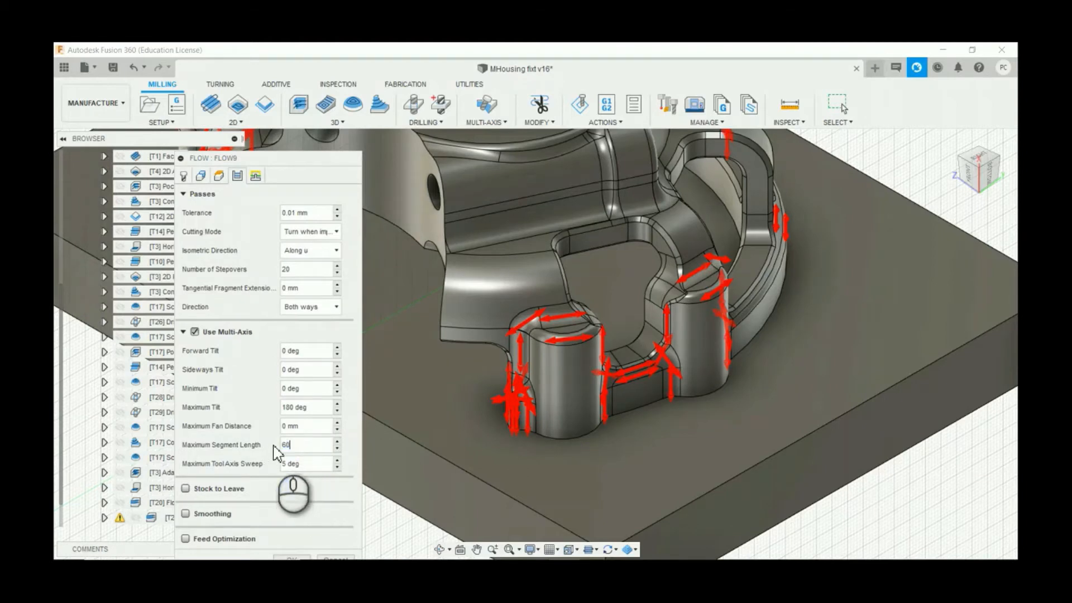
pyautogui.click(182, 331)
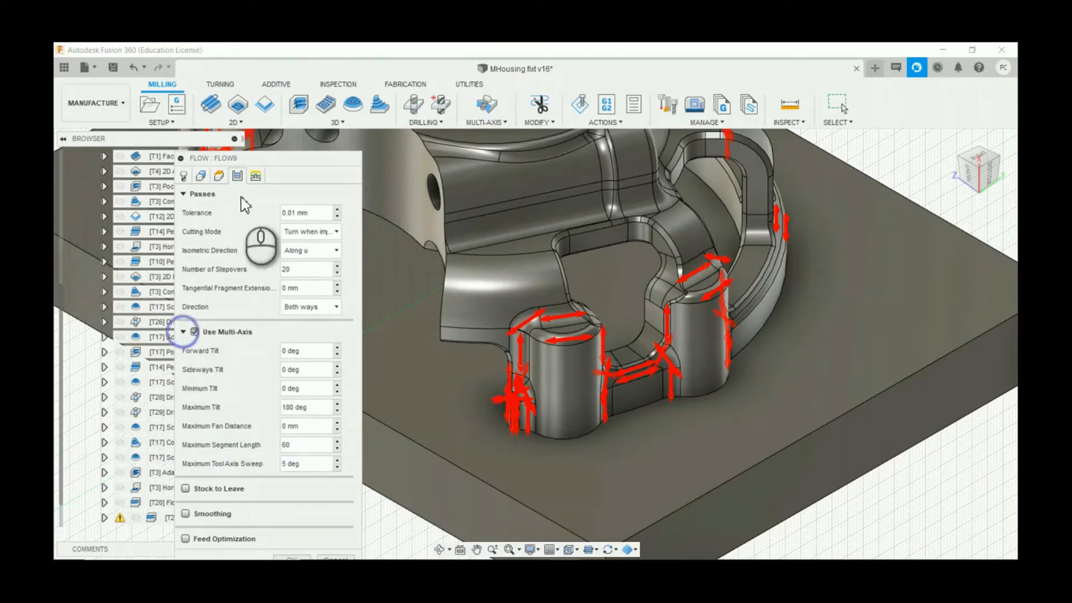
# Step: Set the maximum stay-down distance to 60 mm and both lead-in radii to 0 mm, reduce the lead-out radii, and generate the Flow toolpath
pyautogui.click(255, 176)
pyautogui.doubleClick(291, 288)
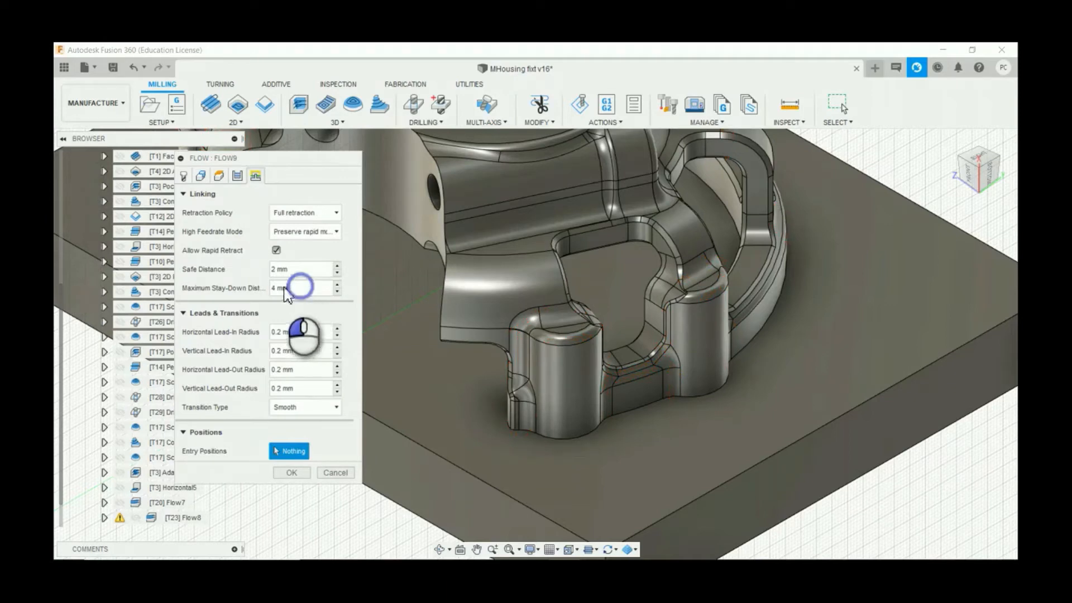
pyautogui.click(336, 337)
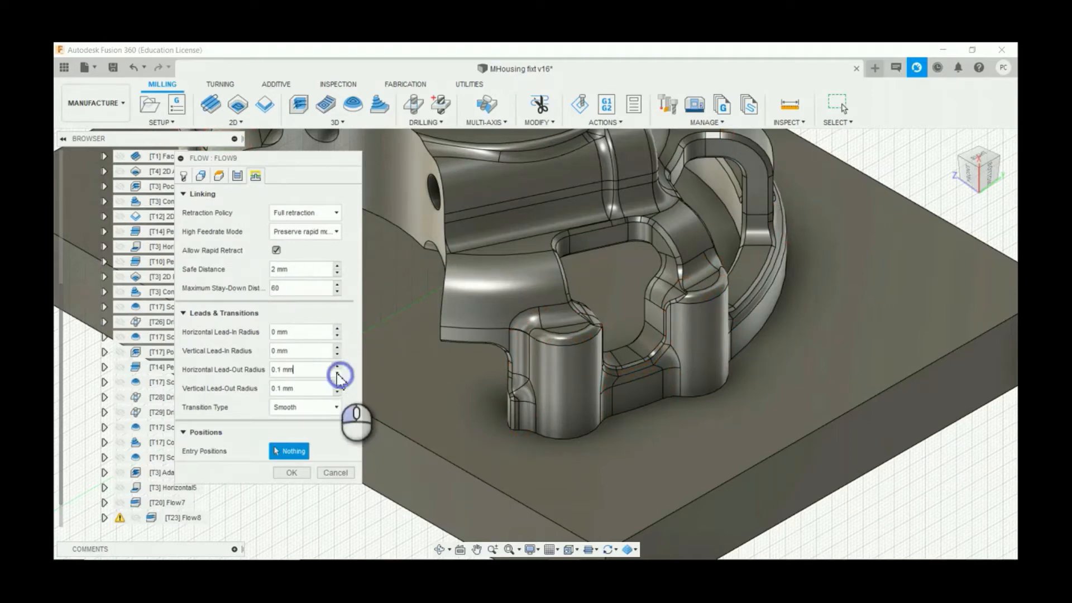
pyautogui.click(291, 472)
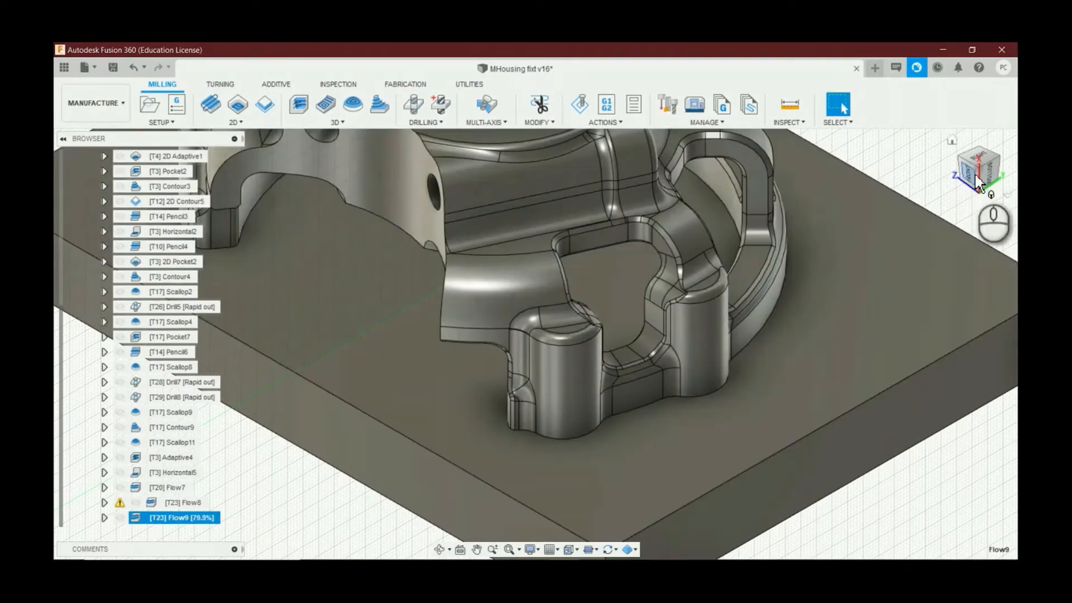
# Step: Inspect the generated Flow9 toolpath around the housing's bosses and read the warning log of the operation
pyautogui.scroll(5, 718, 452)
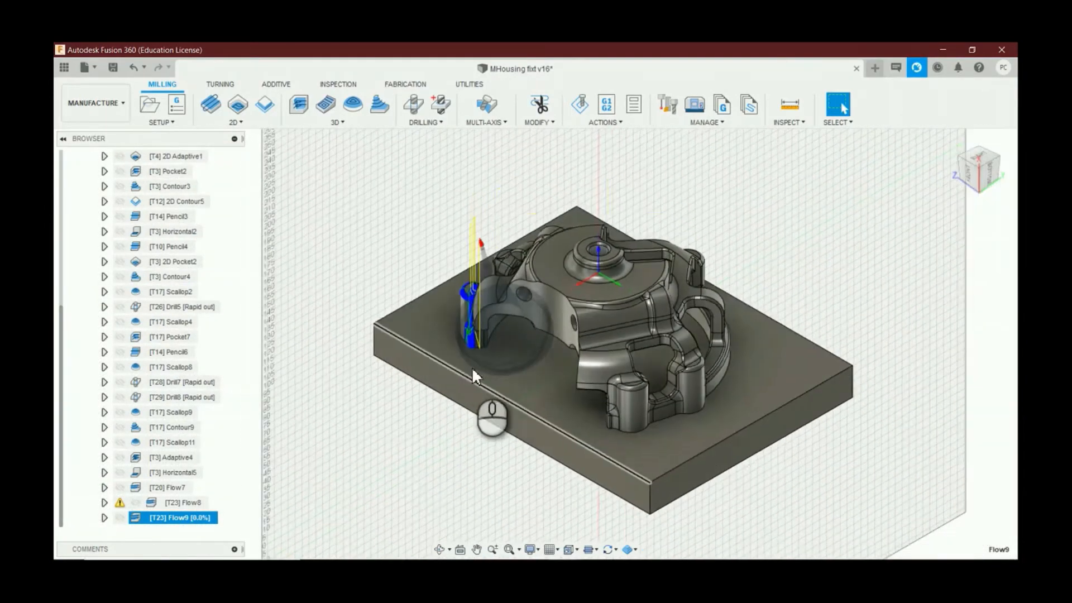
pyautogui.scroll(-2, 771, 368)
pyautogui.scroll(-3, 773, 358)
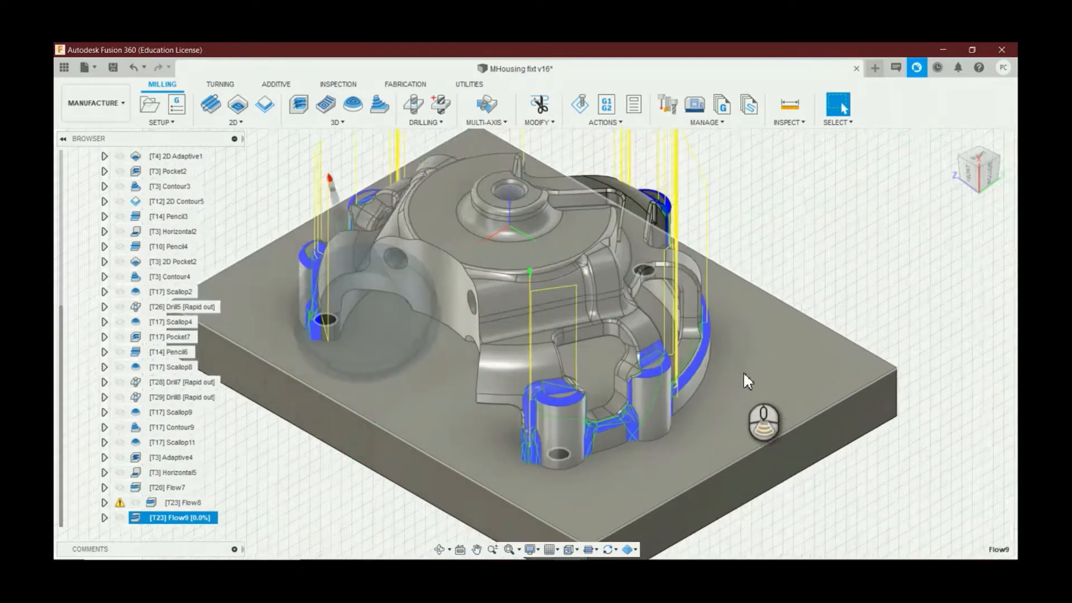
pyautogui.scroll(-3, 732, 377)
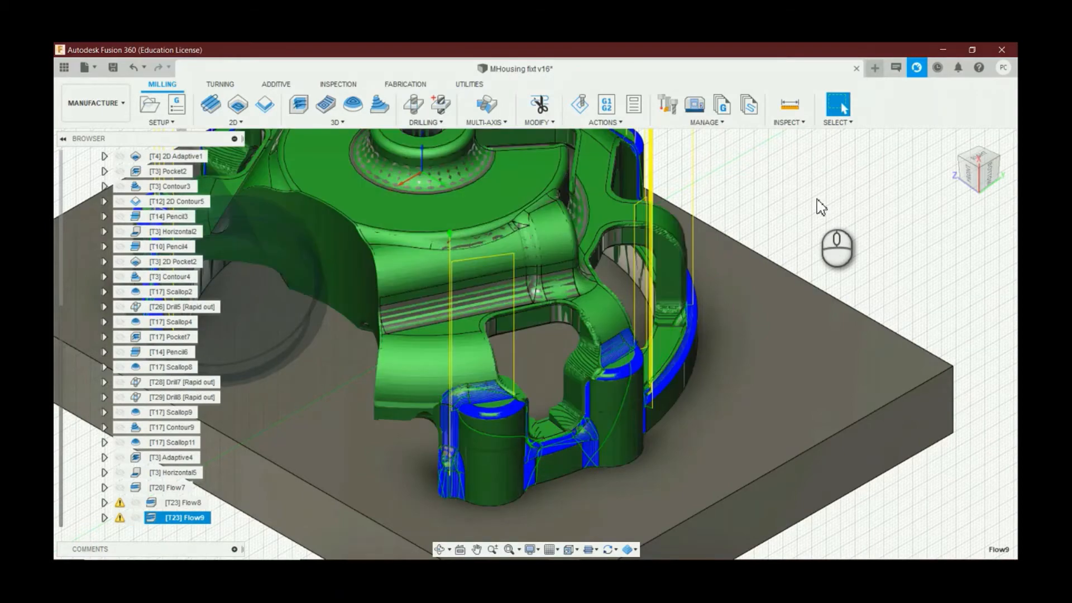
pyautogui.click(120, 517)
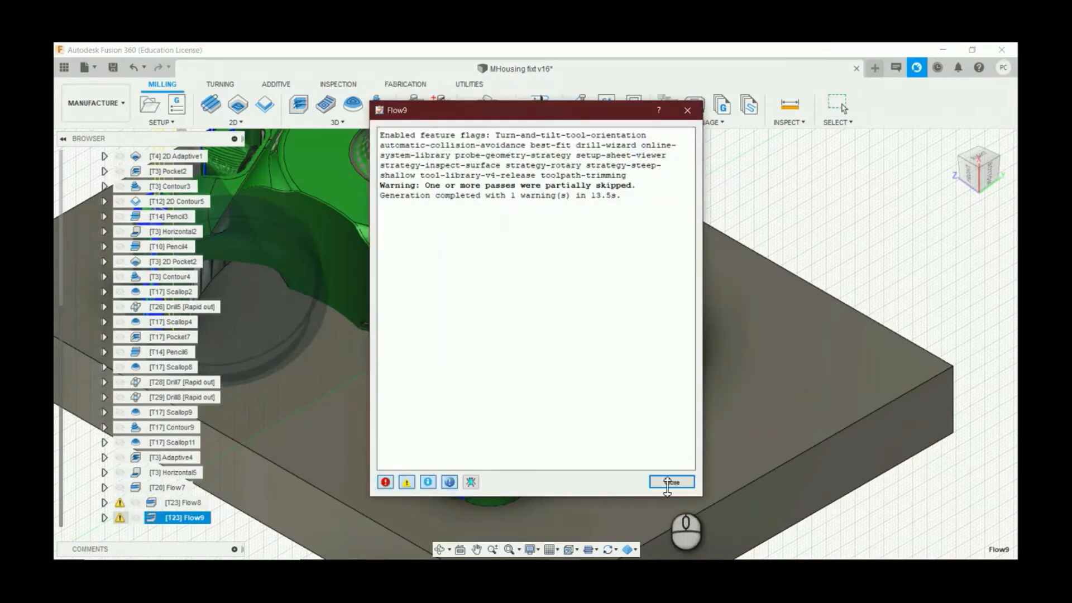
pyautogui.click(672, 482)
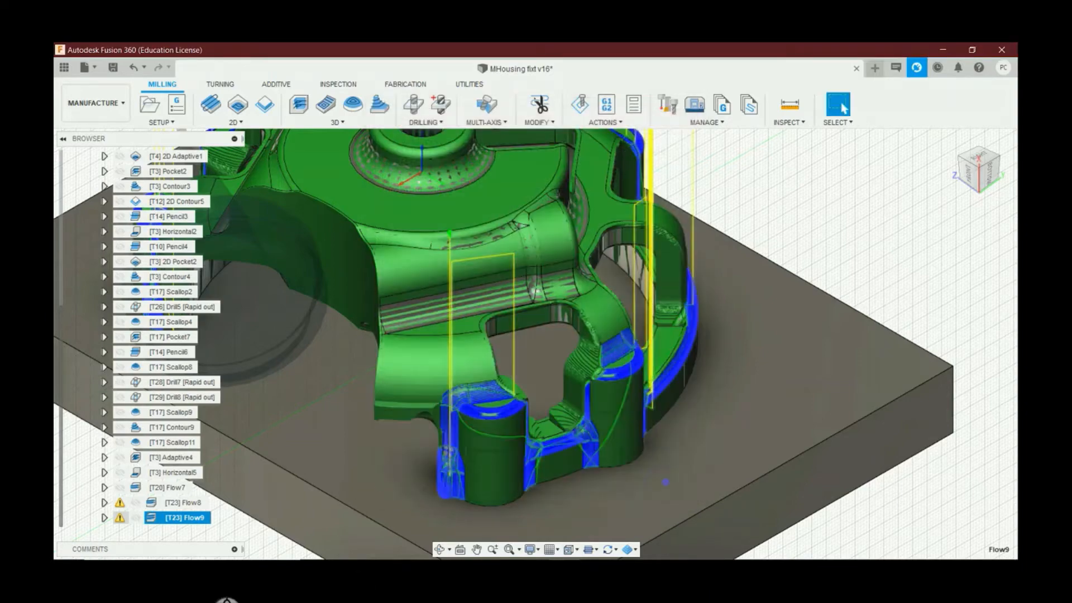
pyautogui.rightClick(198, 519)
pyautogui.click(228, 124)
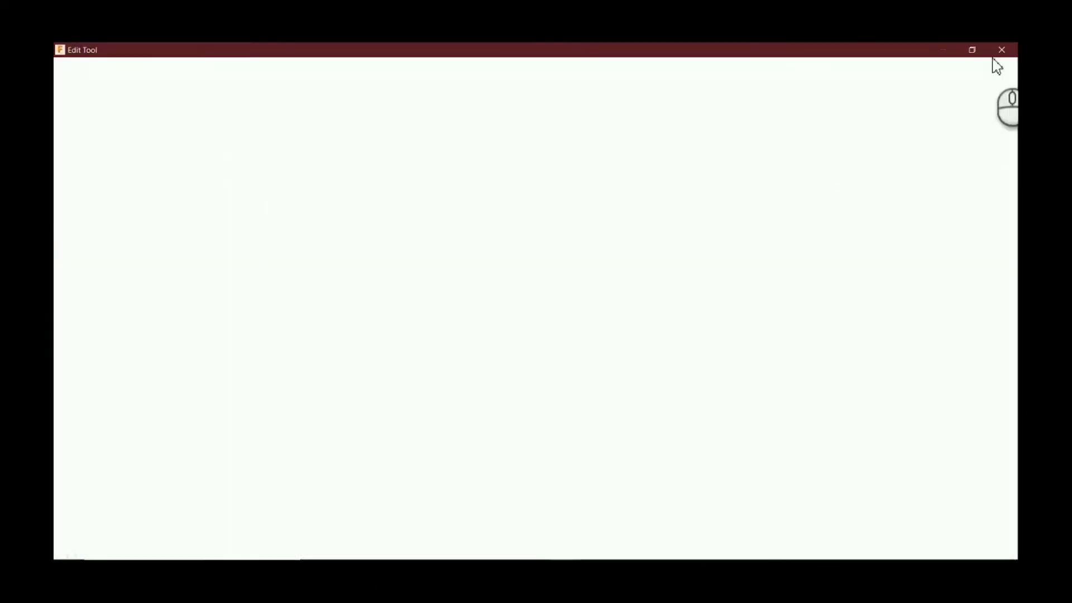
pyautogui.click(1002, 50)
pyautogui.rightClick(199, 518)
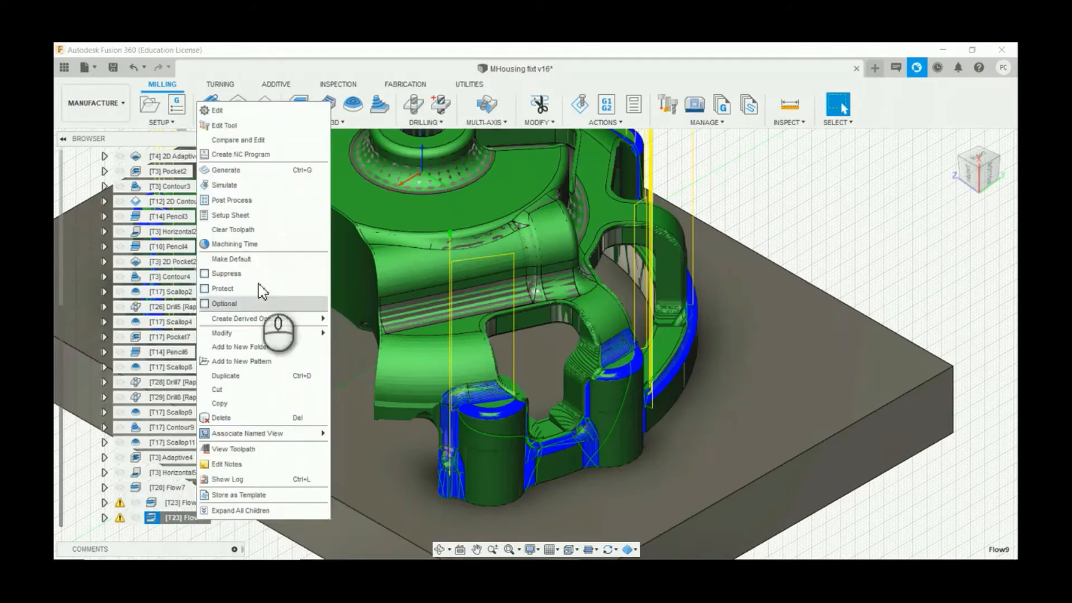
pyautogui.click(240, 122)
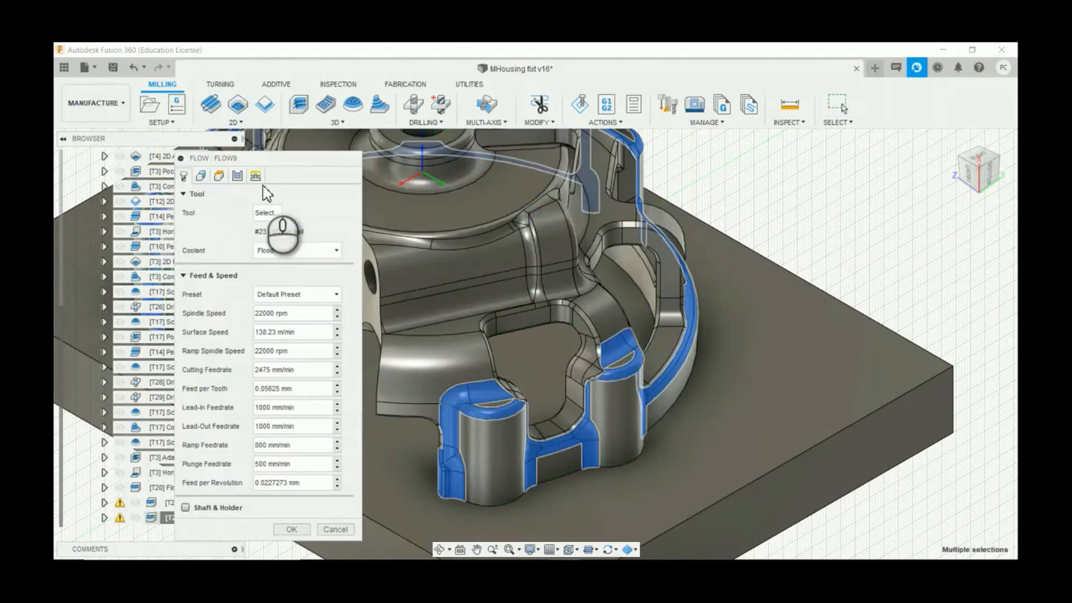
pyautogui.click(342, 529)
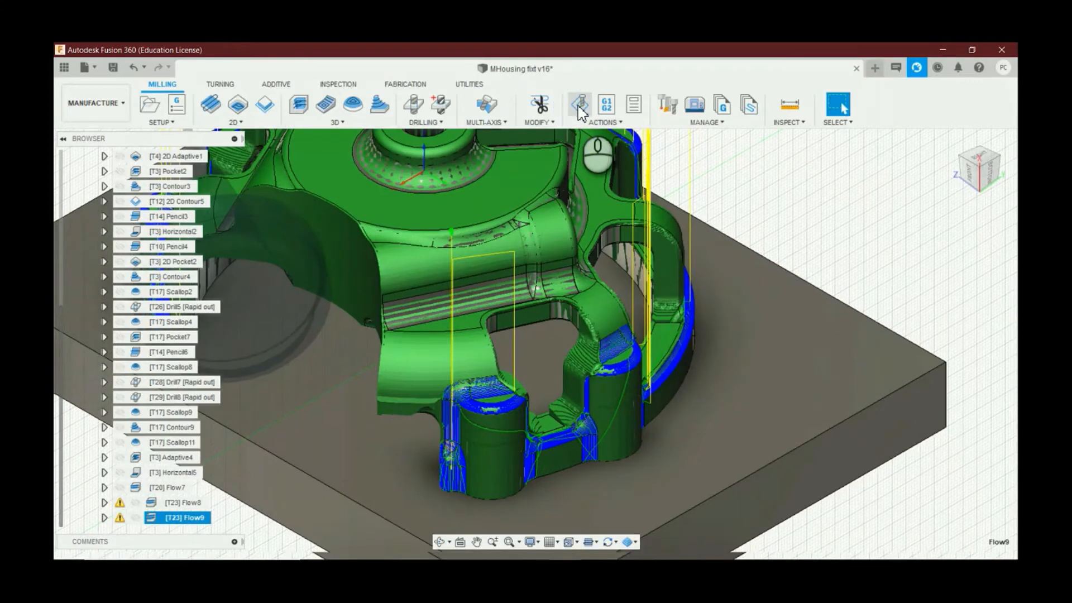
# Step: Simulate the Flow9 toolpath
pyautogui.click(579, 106)
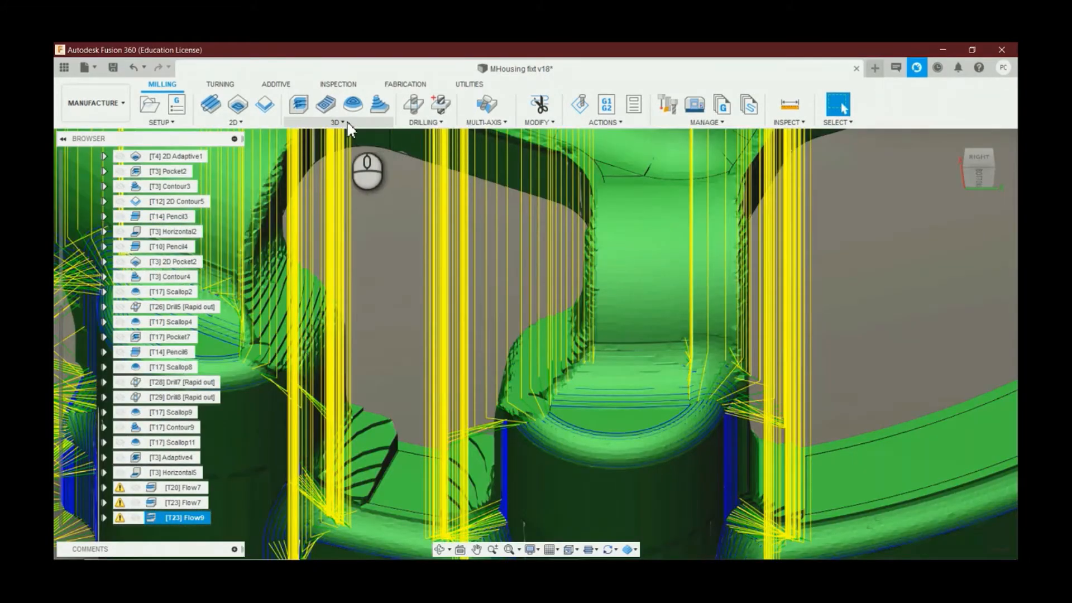
# Step: Create another 3D Flow operation and assign tool 23, the 2 mm ball end mill, filtering the milling tools by ball end mill
pyautogui.click(344, 122)
pyautogui.click(329, 329)
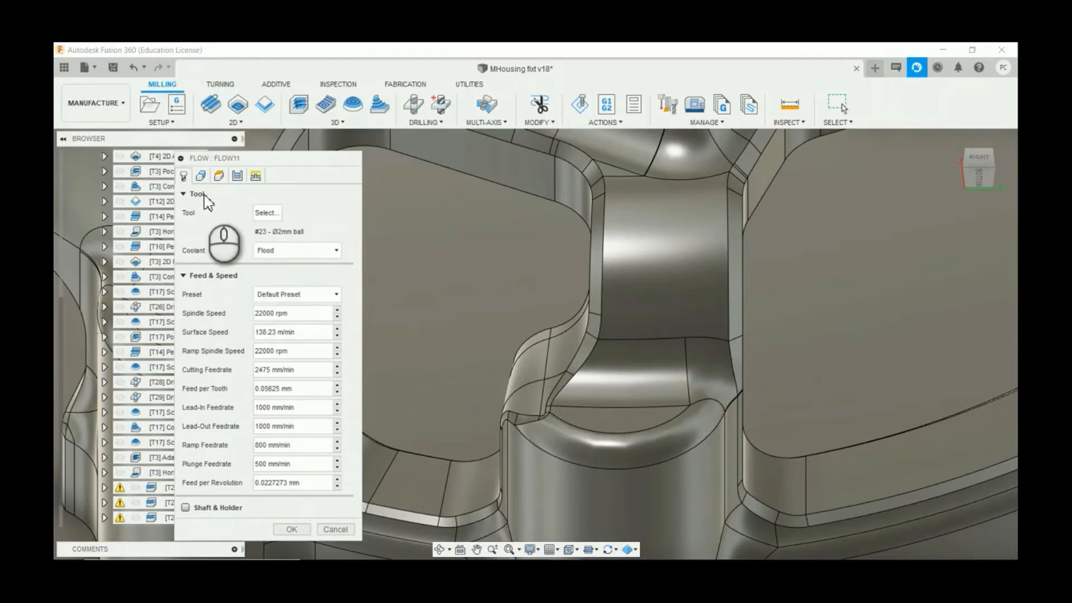
pyautogui.click(261, 214)
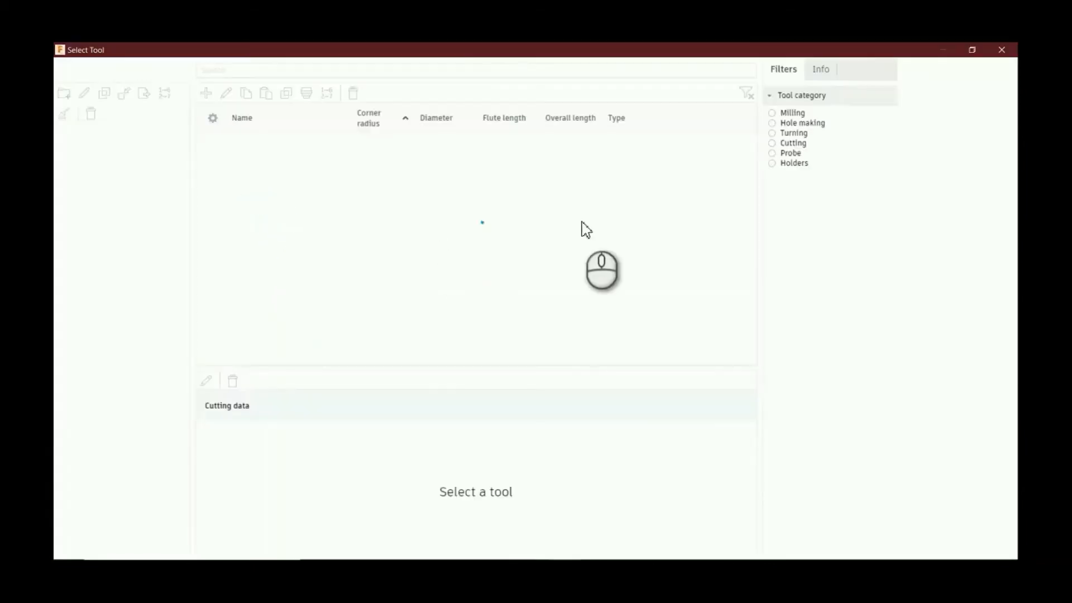
pyautogui.click(871, 113)
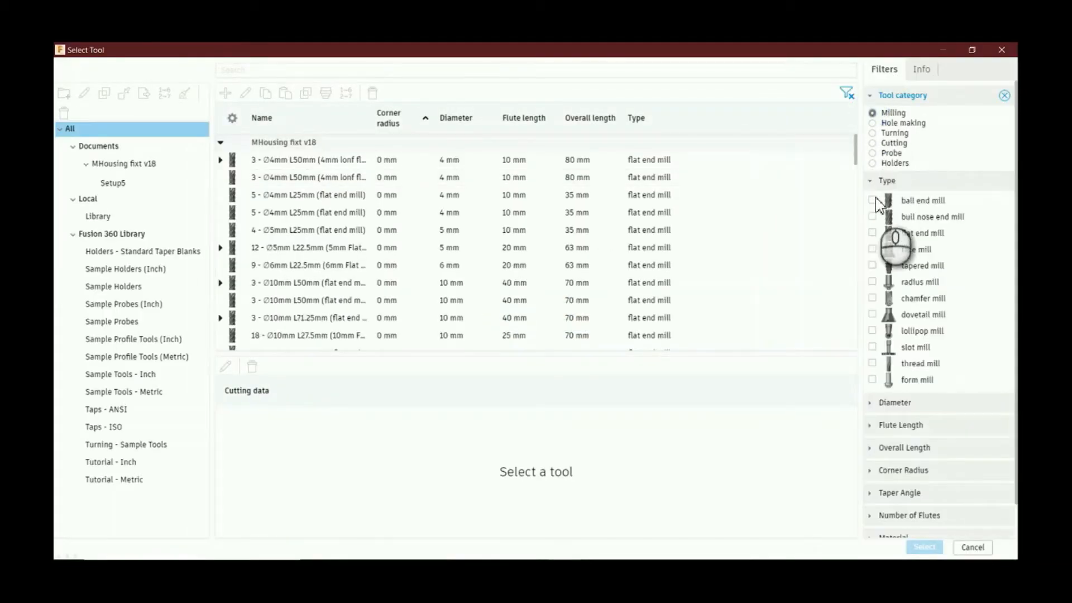
pyautogui.click(869, 200)
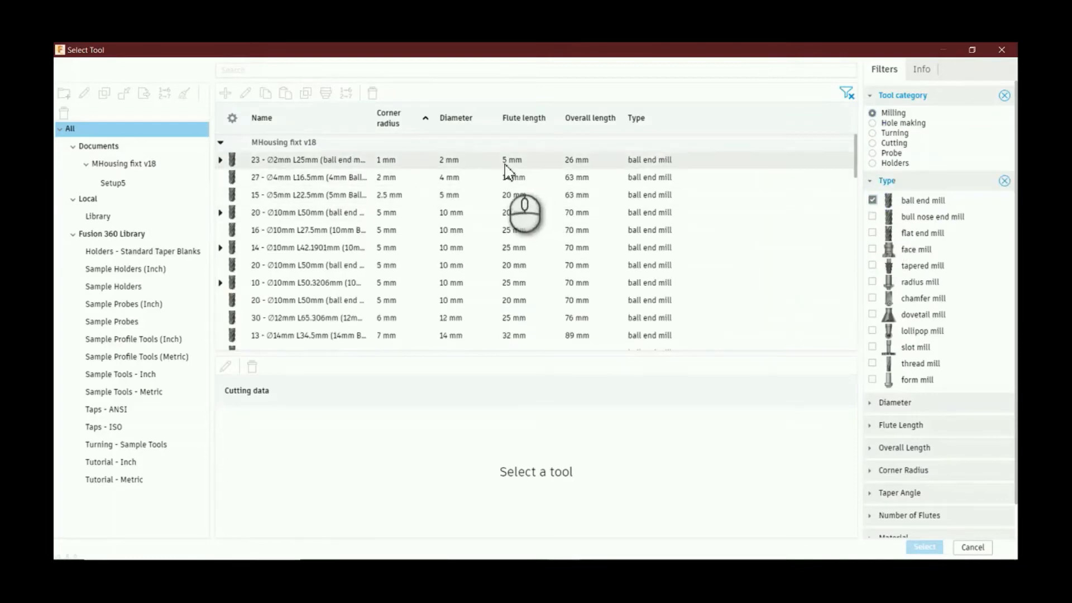
pyautogui.doubleClick(504, 163)
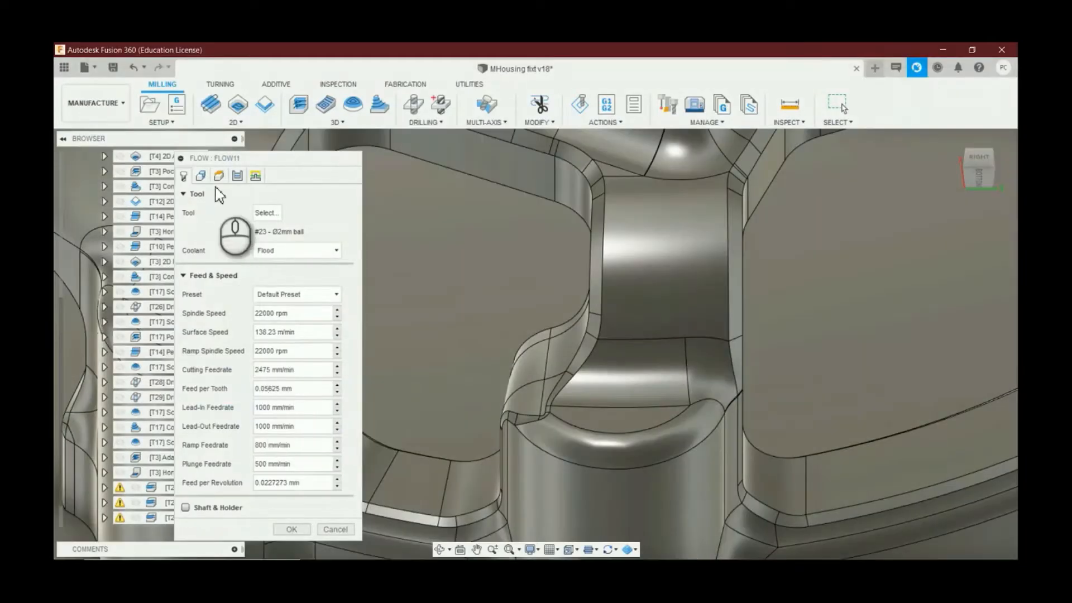
# Step: Select three wall faces along the lower edge of the window opening as Flow geometry and change the flow direction on two of them
pyautogui.click(201, 175)
pyautogui.scroll(-2, 382, 362)
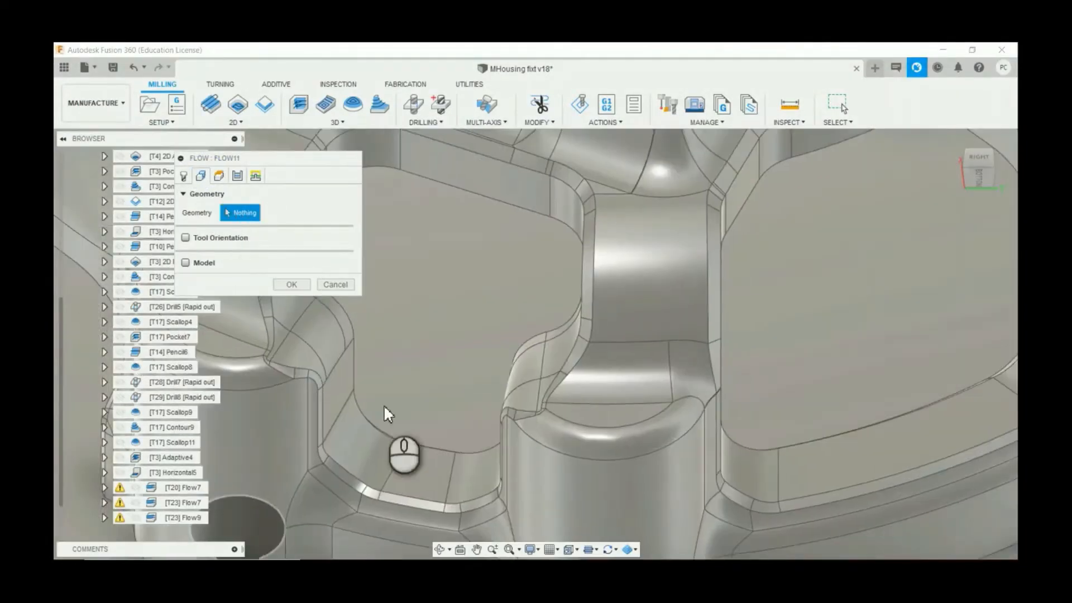
pyautogui.click(367, 428)
pyautogui.click(461, 468)
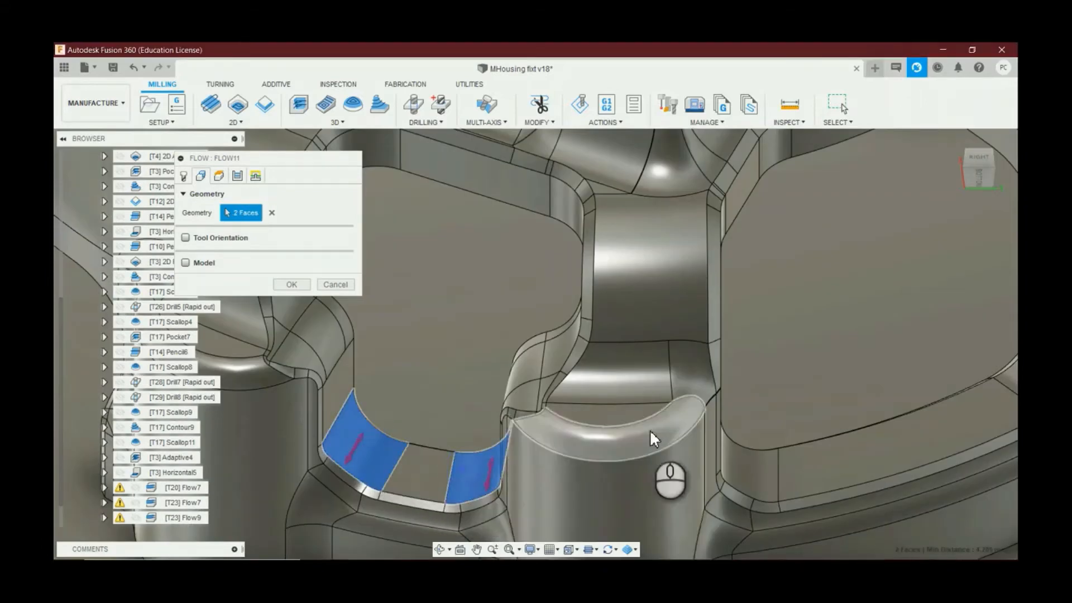
pyautogui.scroll(-3, 648, 430)
pyautogui.scroll(3, 415, 394)
pyautogui.click(458, 384)
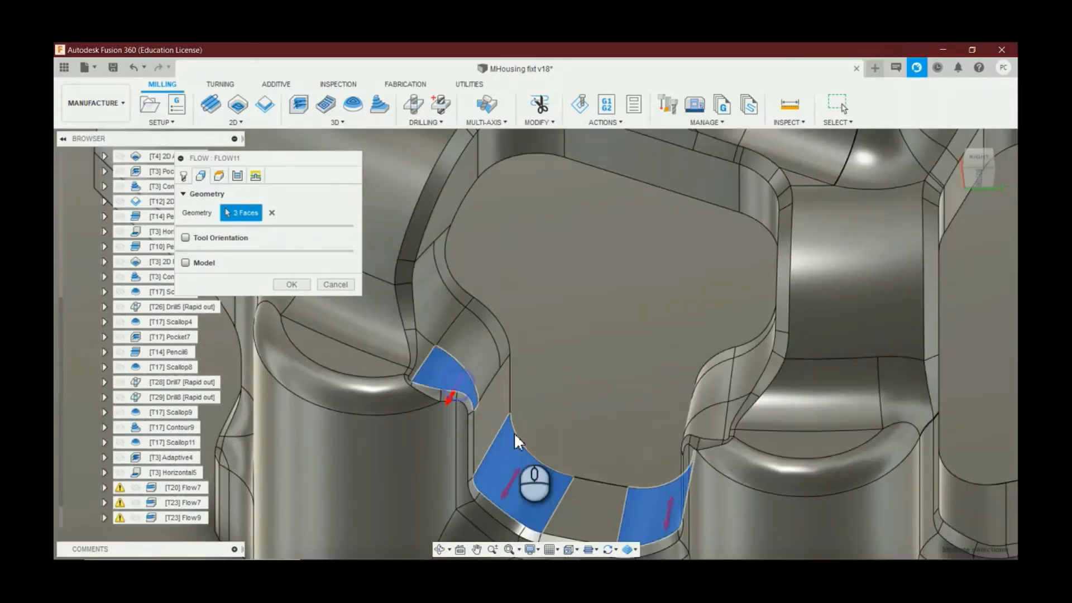
pyautogui.click(512, 471)
pyautogui.click(668, 504)
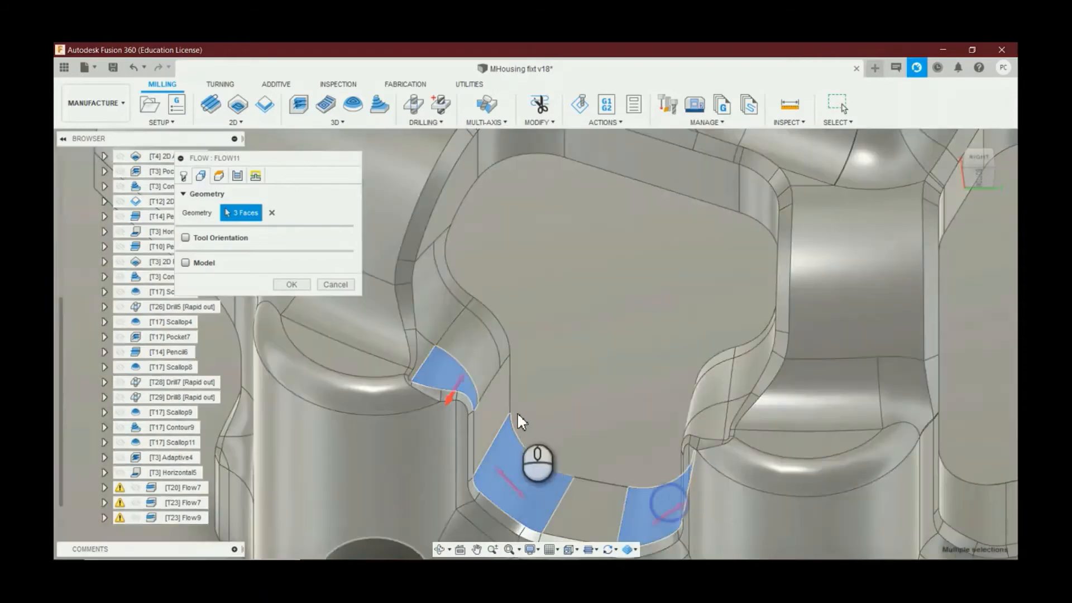
# Step: Add the remaining side and corner wall faces of the window openings around the housing to the Flow geometry
pyautogui.click(492, 391)
pyautogui.click(486, 335)
pyautogui.click(461, 284)
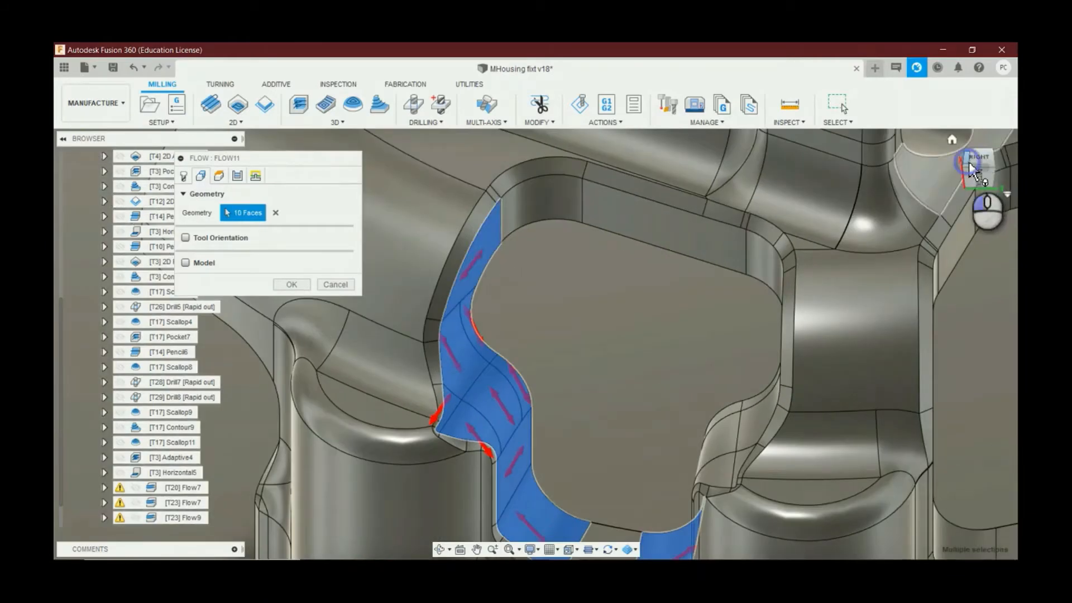
pyautogui.click(966, 165)
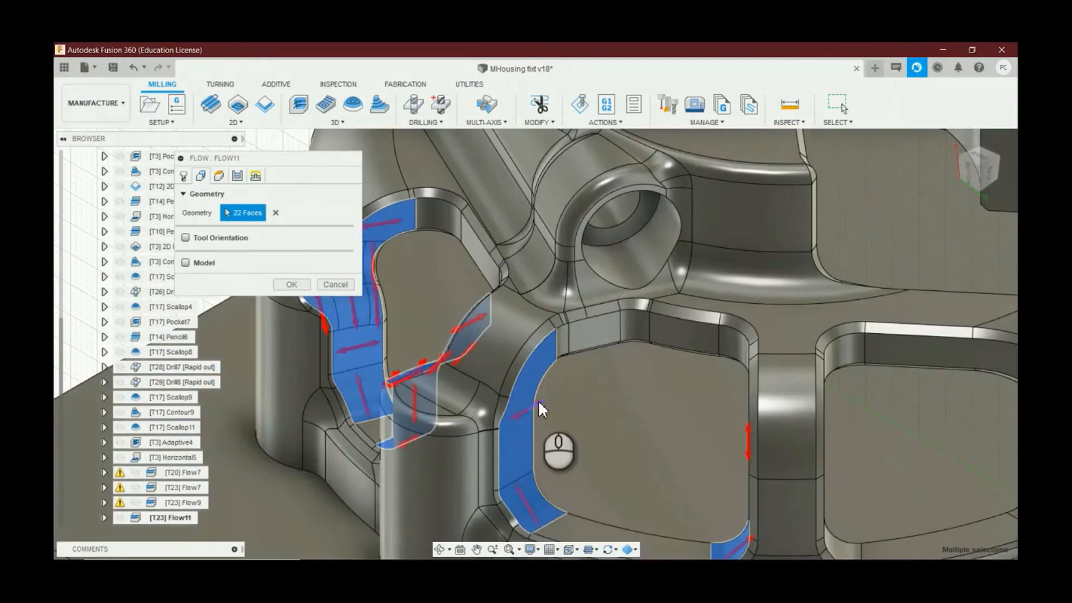
pyautogui.scroll(-3, 647, 387)
pyautogui.scroll(5, 646, 387)
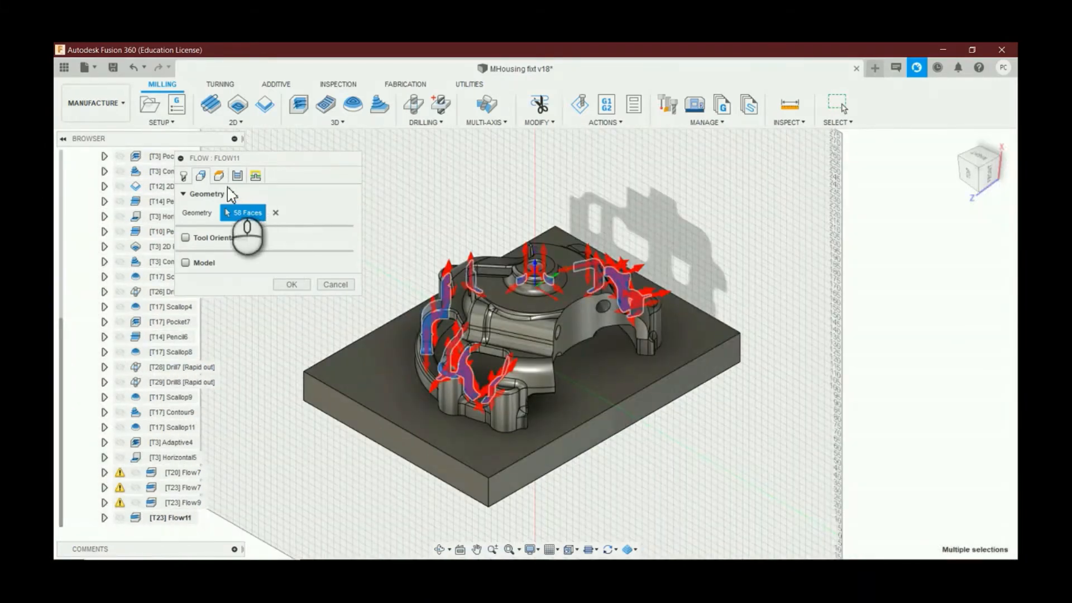
# Step: Set the number of stepovers to 20 and enable multi-axis with a maximum segment length of 20 mm
pyautogui.click(221, 177)
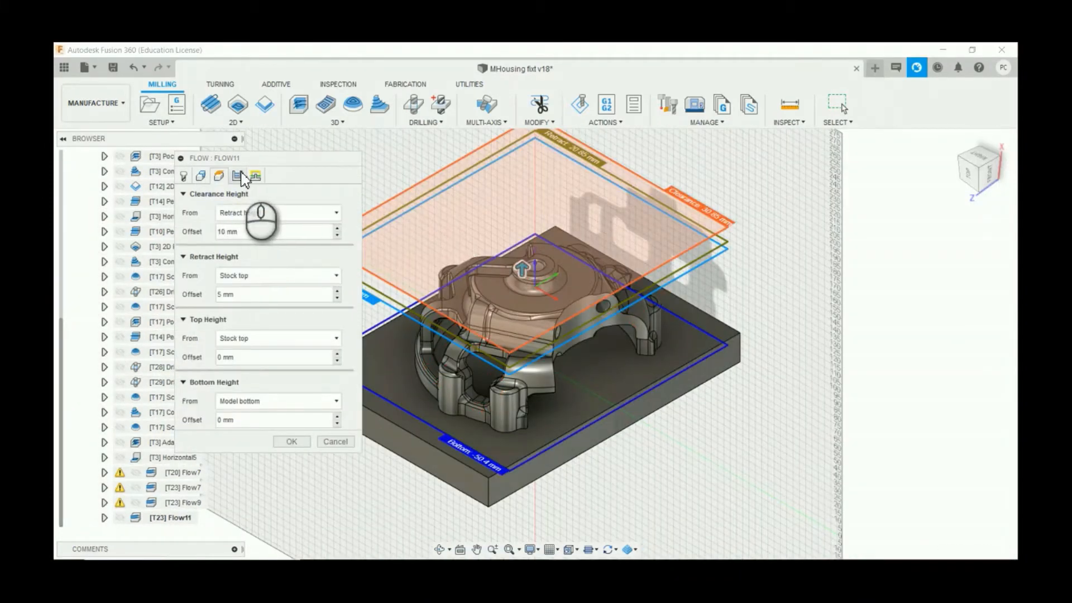
pyautogui.click(237, 176)
pyautogui.doubleClick(313, 270)
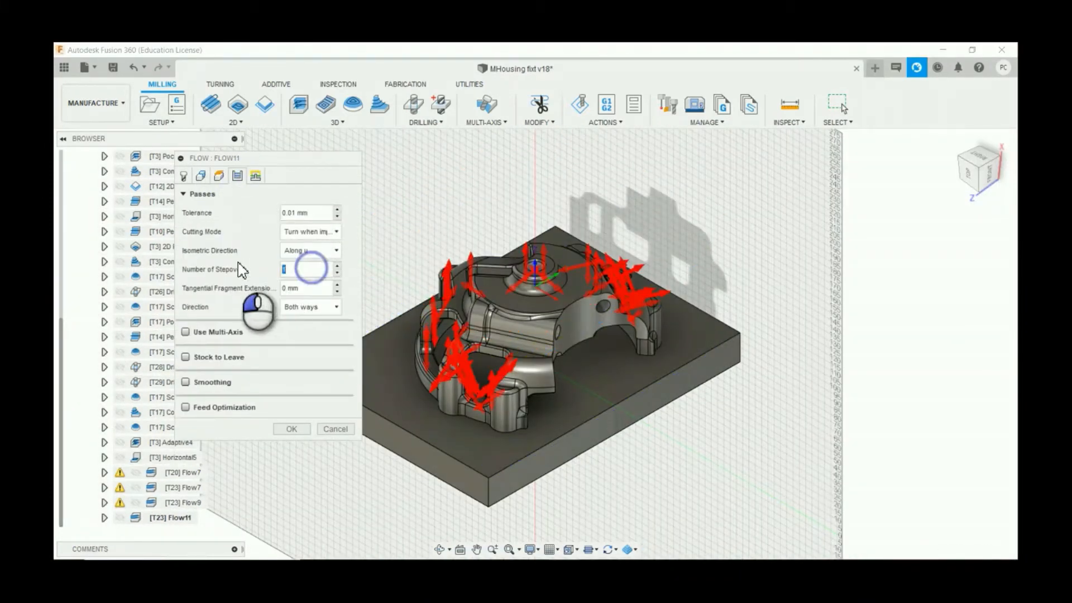
pyautogui.write('20')
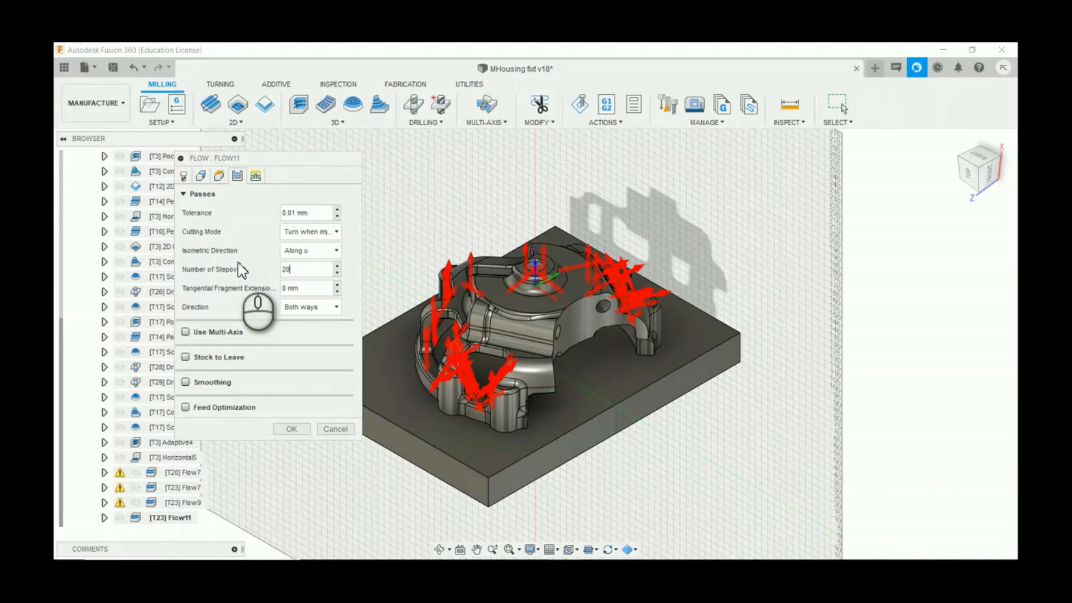
pyautogui.click(188, 332)
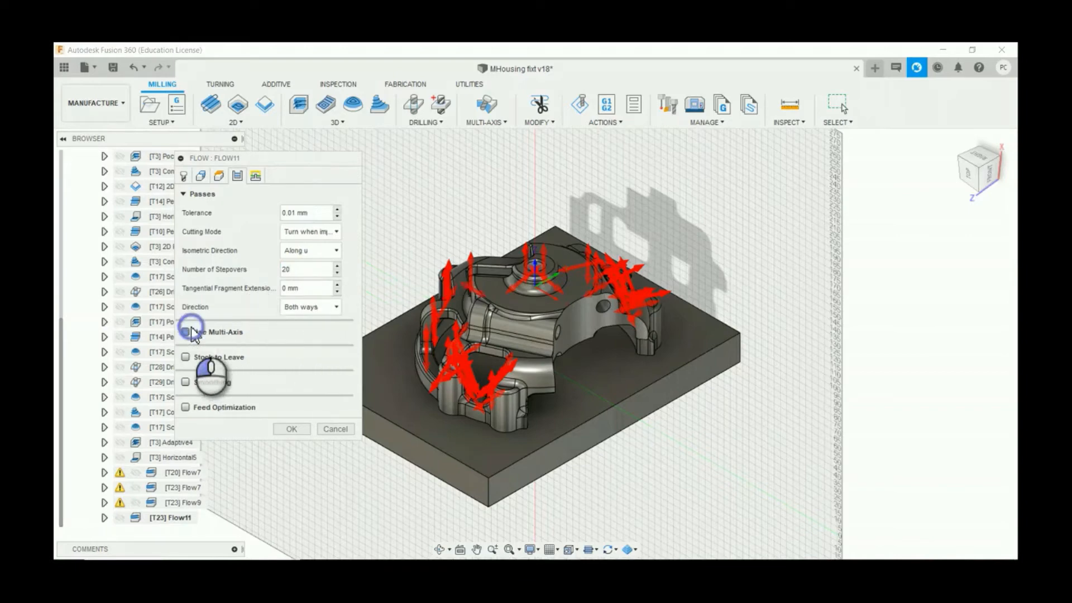
pyautogui.doubleClick(308, 444)
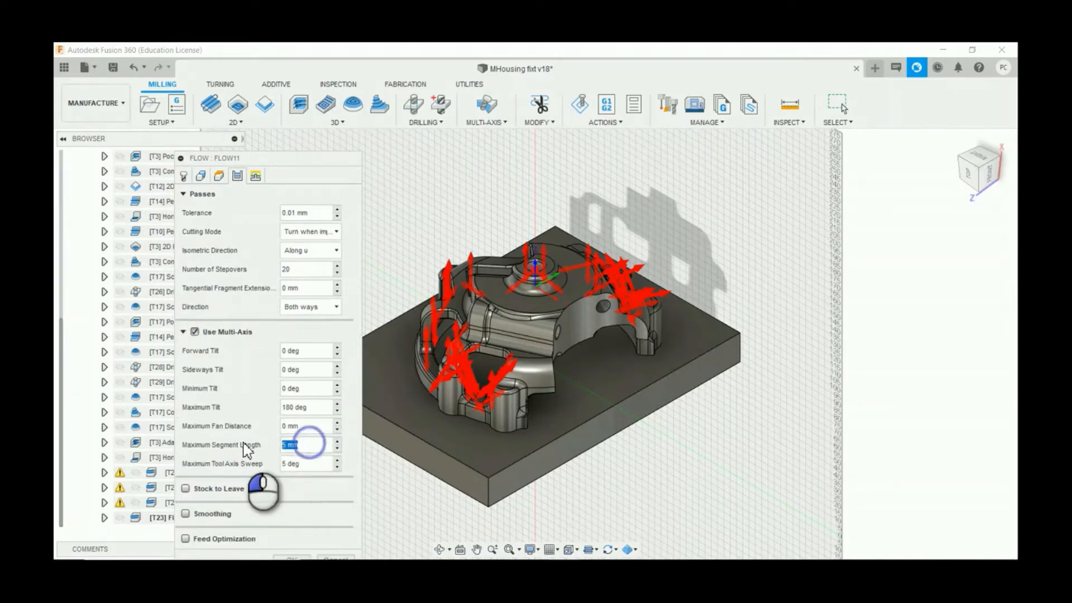
pyautogui.write('20')
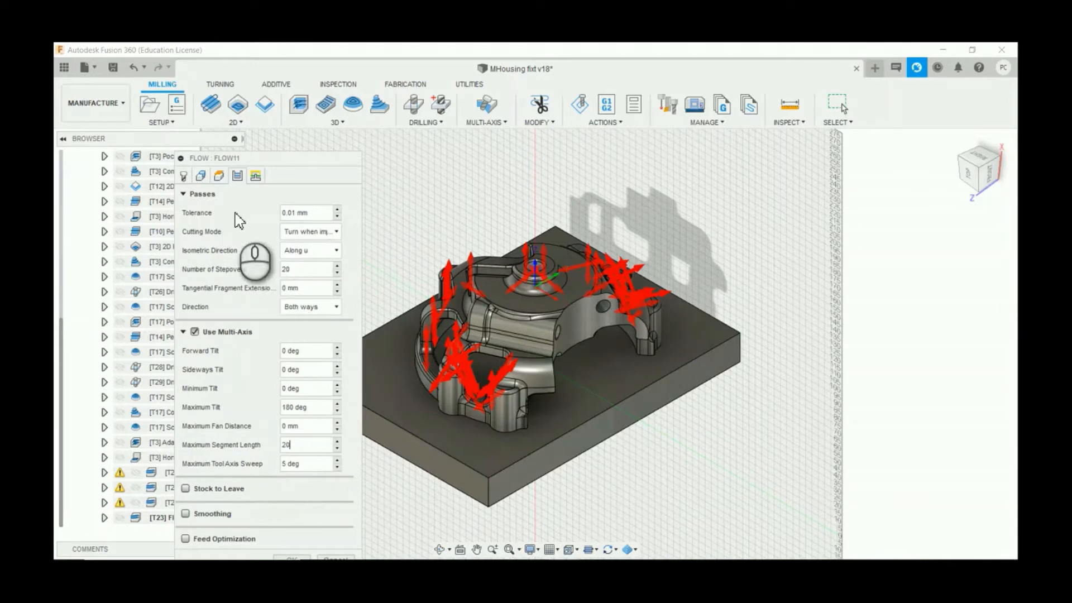
# Step: Set the maximum stay-down distance to 20 mm in the linking settings and generate the Flow toolpath
pyautogui.click(255, 176)
pyautogui.moveTo(296, 287); pyautogui.dragTo(224, 287)
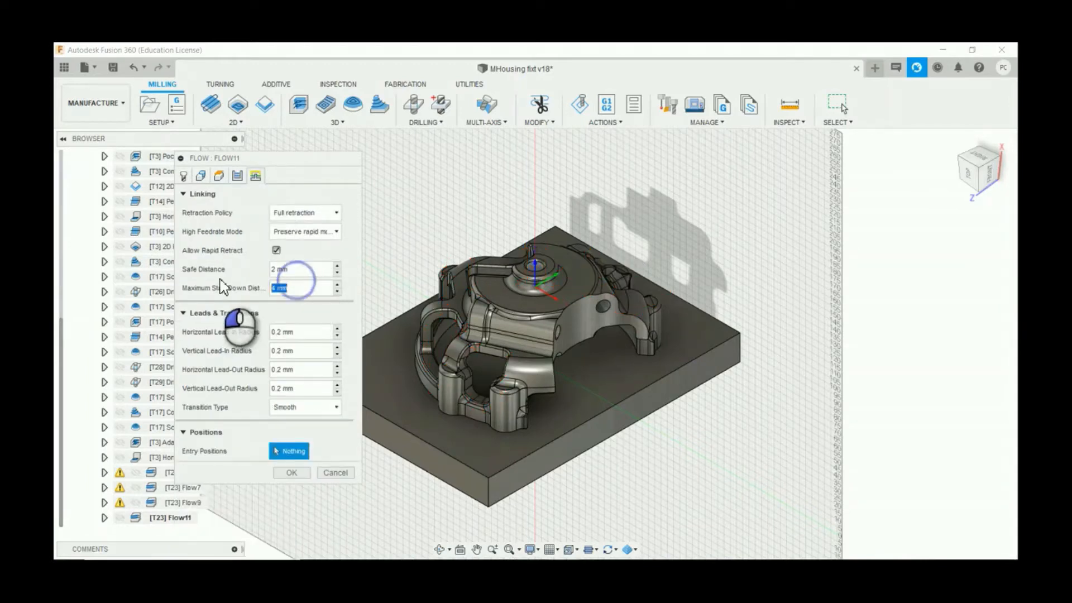
pyautogui.write('20')
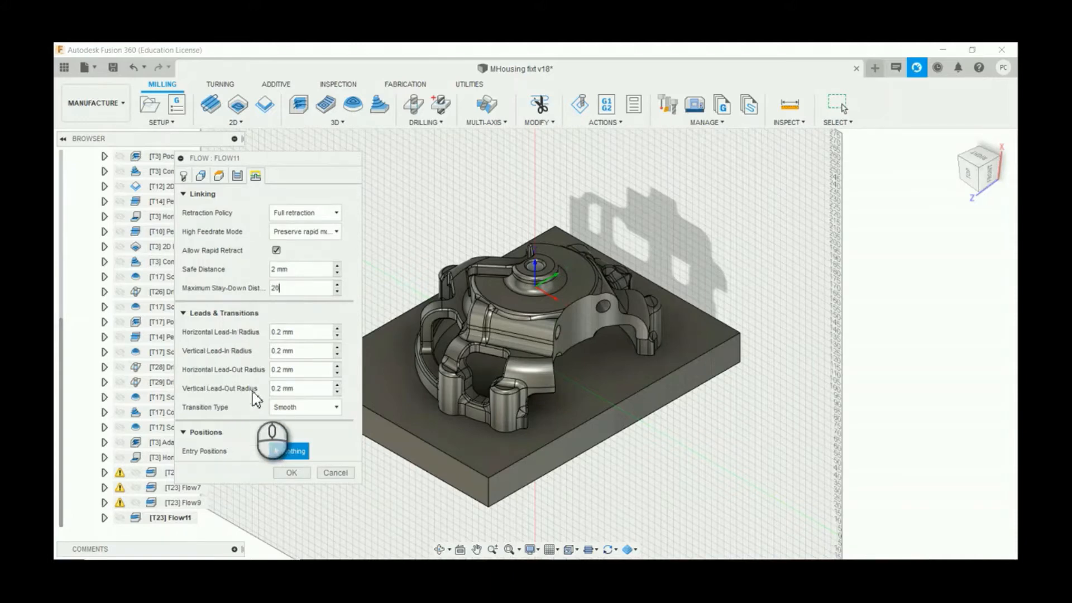
pyautogui.click(307, 407)
pyautogui.click(326, 467)
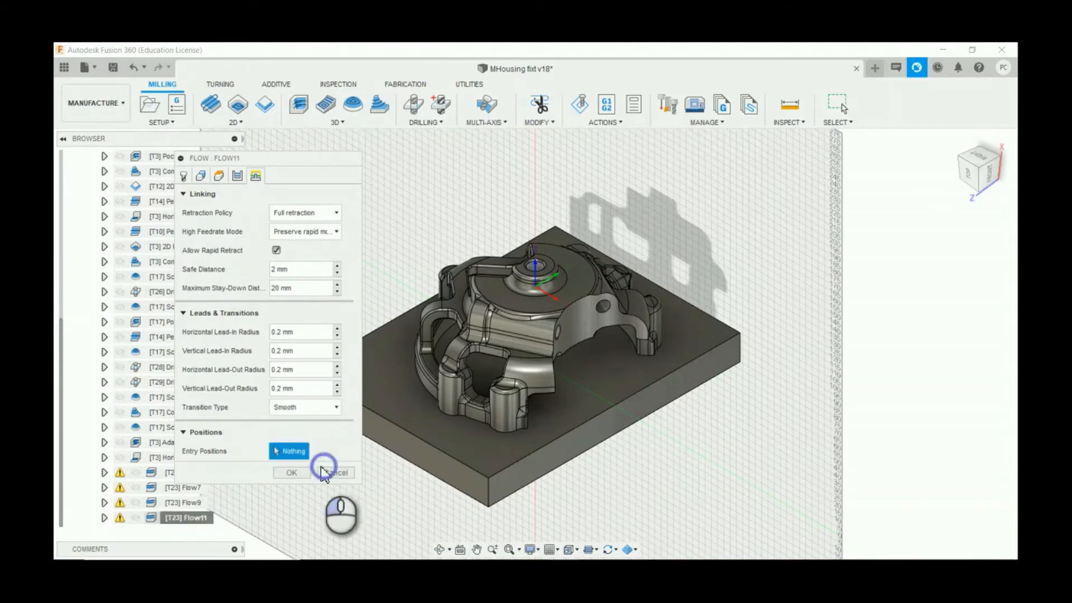
pyautogui.click(292, 472)
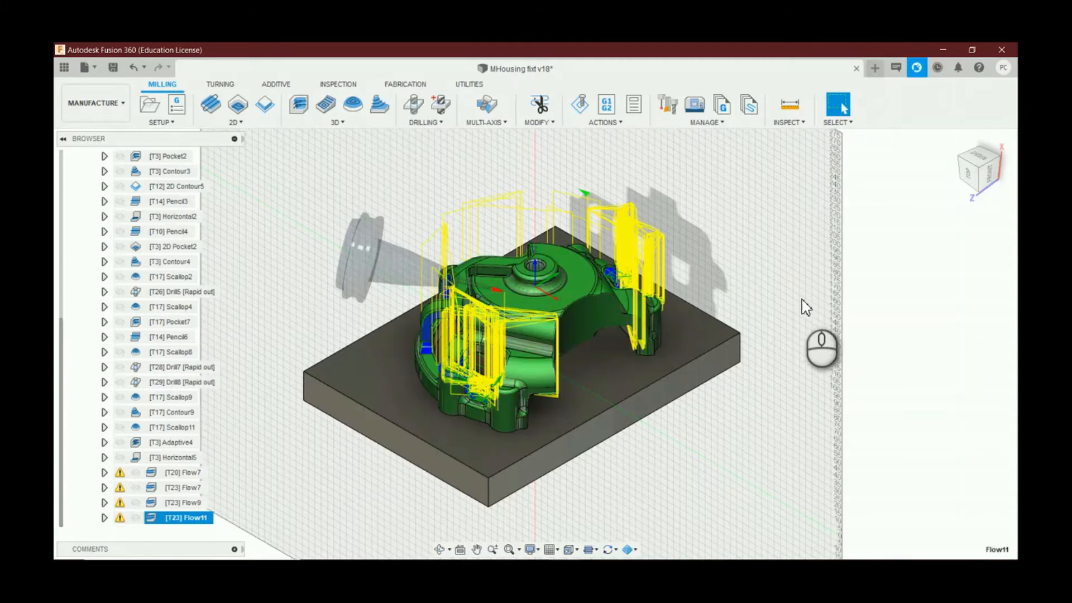
# Step: Simulate the multi-axis Flow toolpath and inspect the tool and holder at the window opening
pyautogui.click(580, 109)
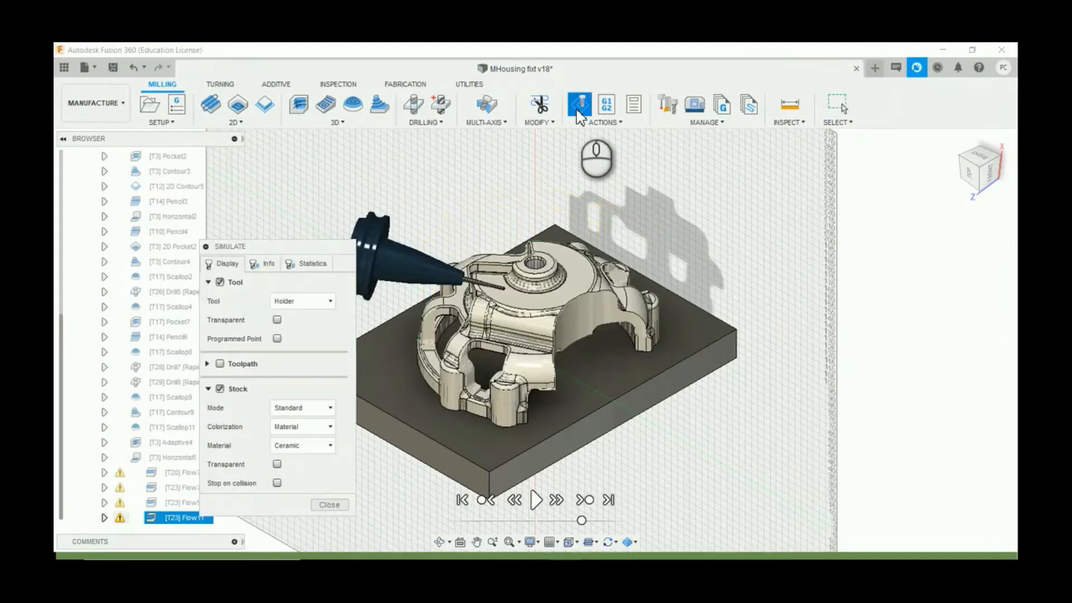
pyautogui.click(304, 263)
pyautogui.click(242, 262)
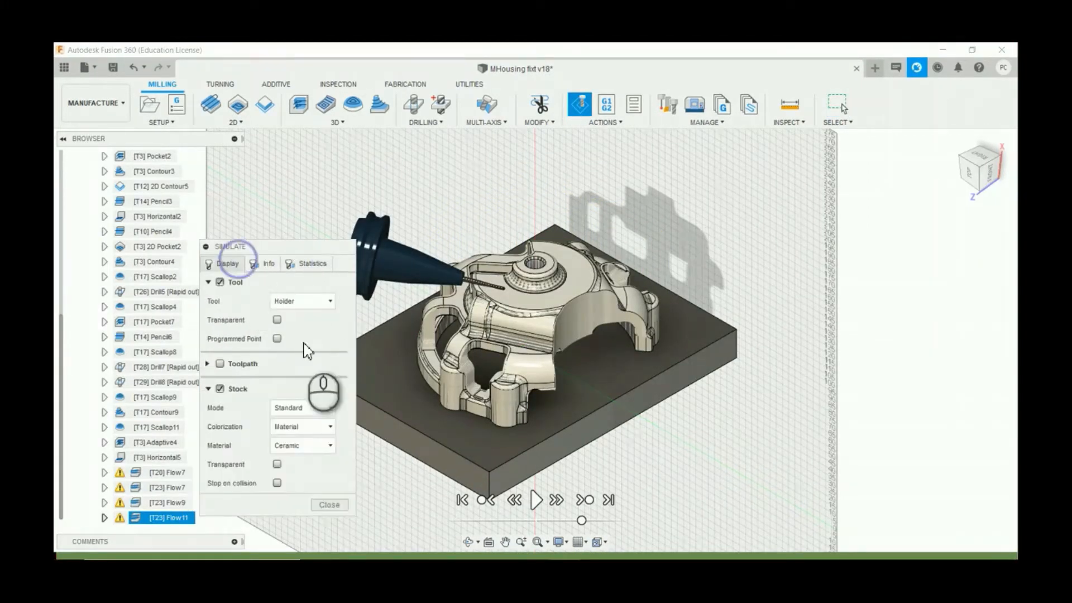
pyautogui.click(538, 499)
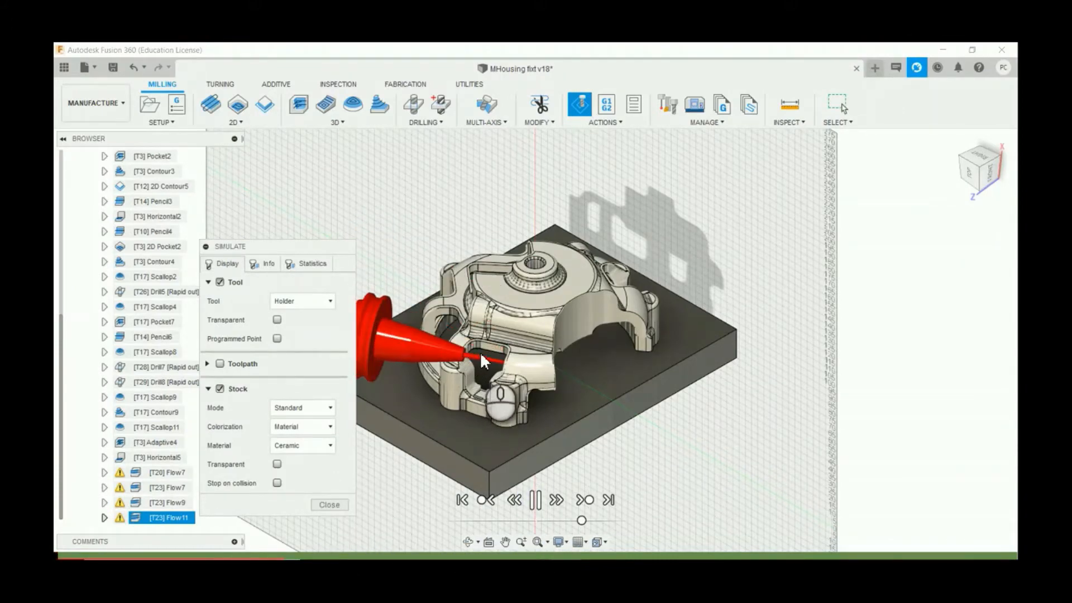
pyautogui.scroll(5, 479, 354)
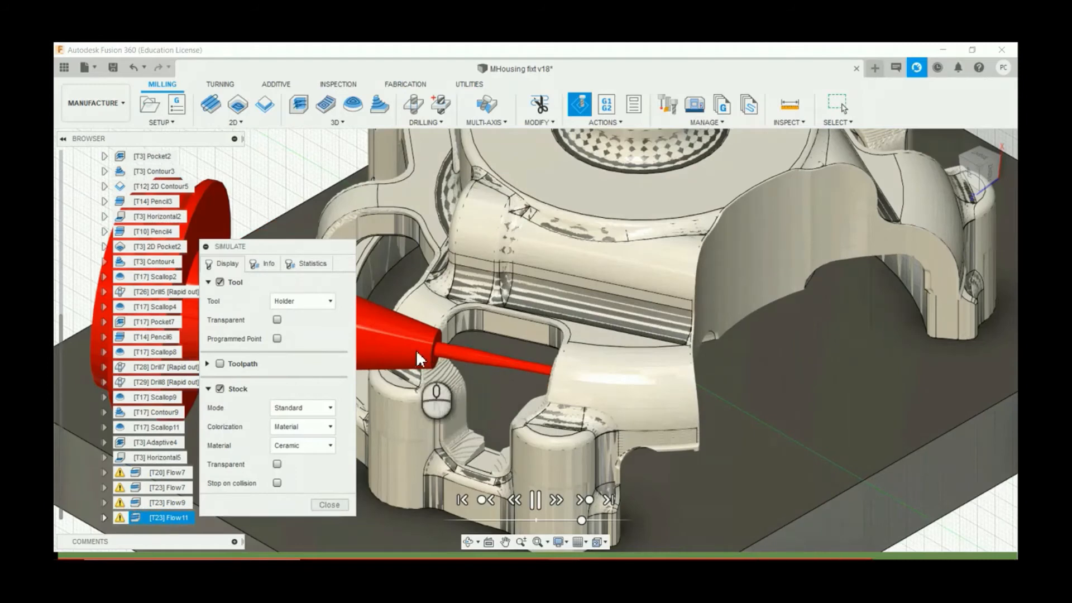
pyautogui.click(322, 505)
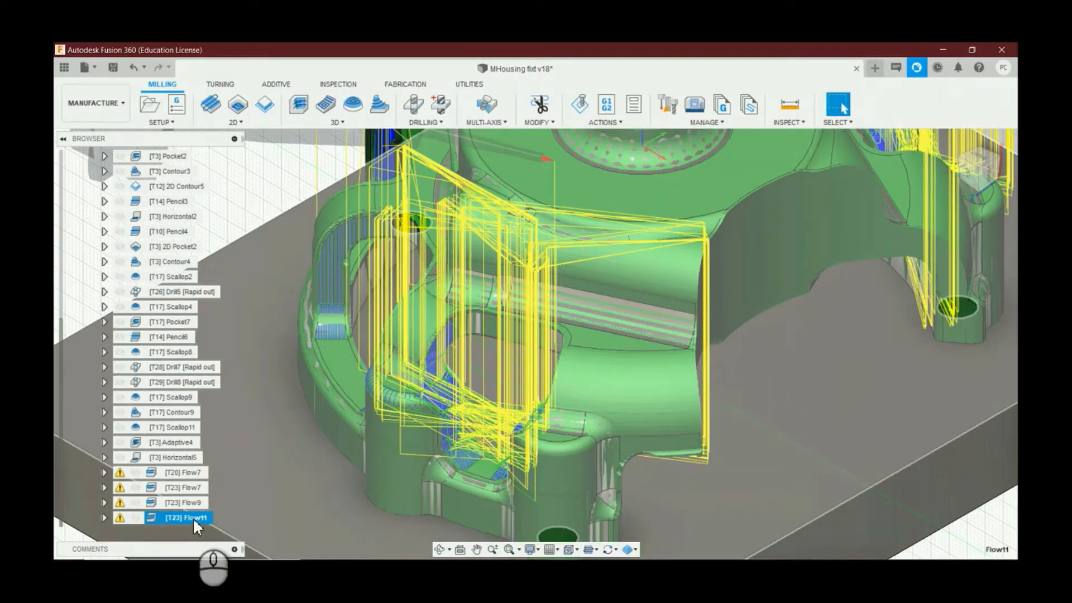
# Step: Edit the Flow11 operation and enable tool orientation with the YZ plane as its Z axis
pyautogui.rightClick(202, 518)
pyautogui.click(235, 114)
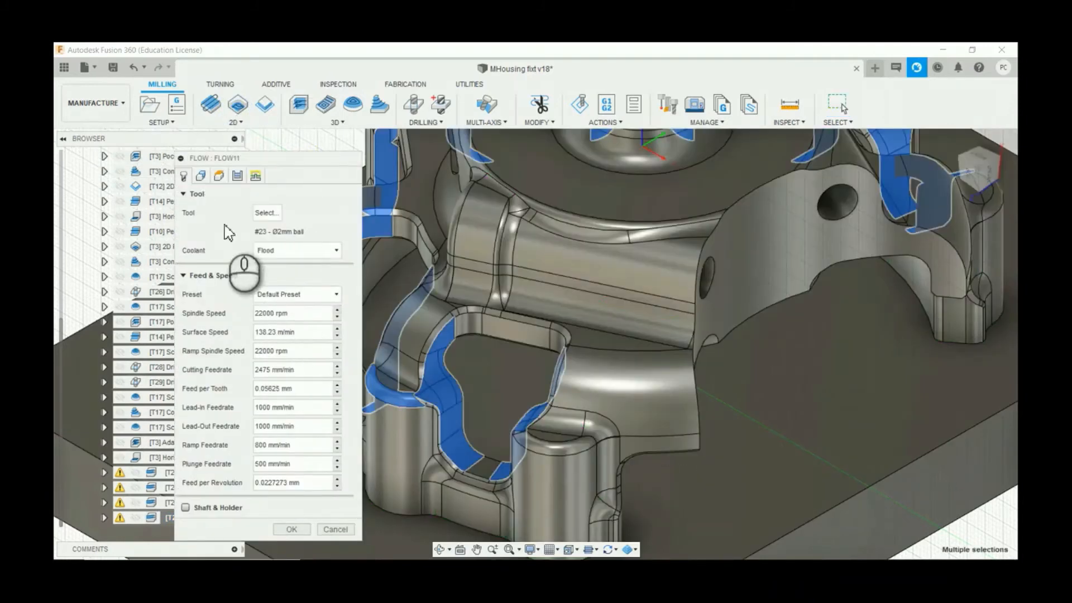
pyautogui.click(222, 182)
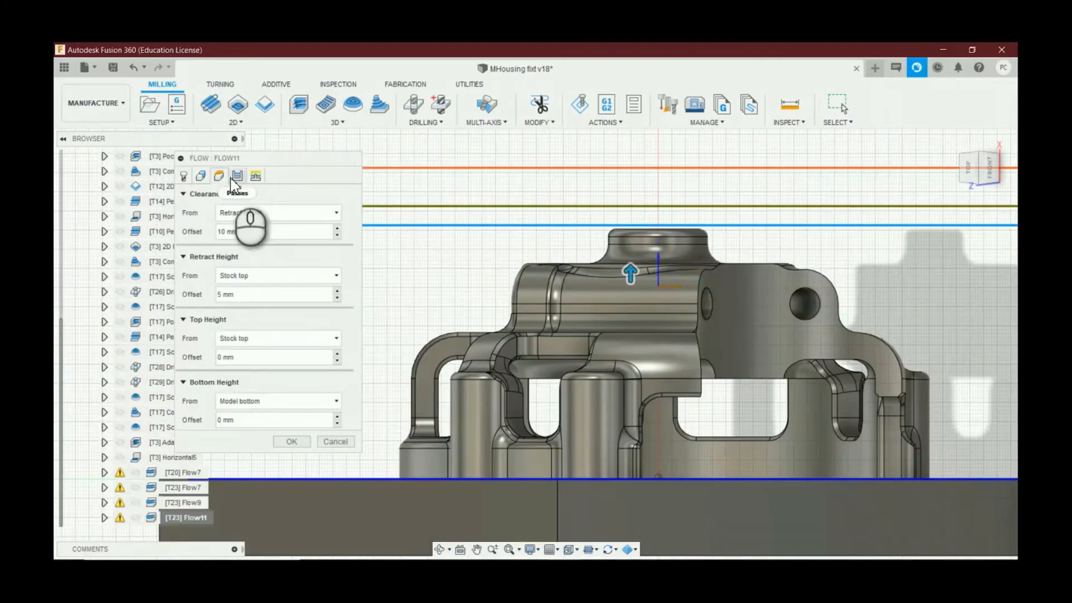
pyautogui.click(200, 175)
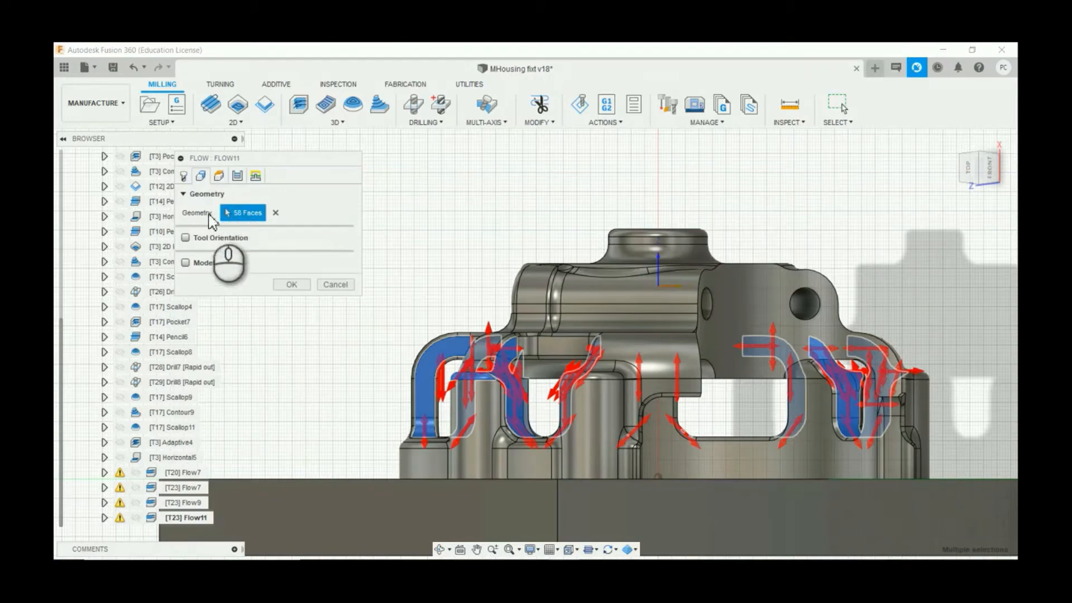
pyautogui.click(185, 238)
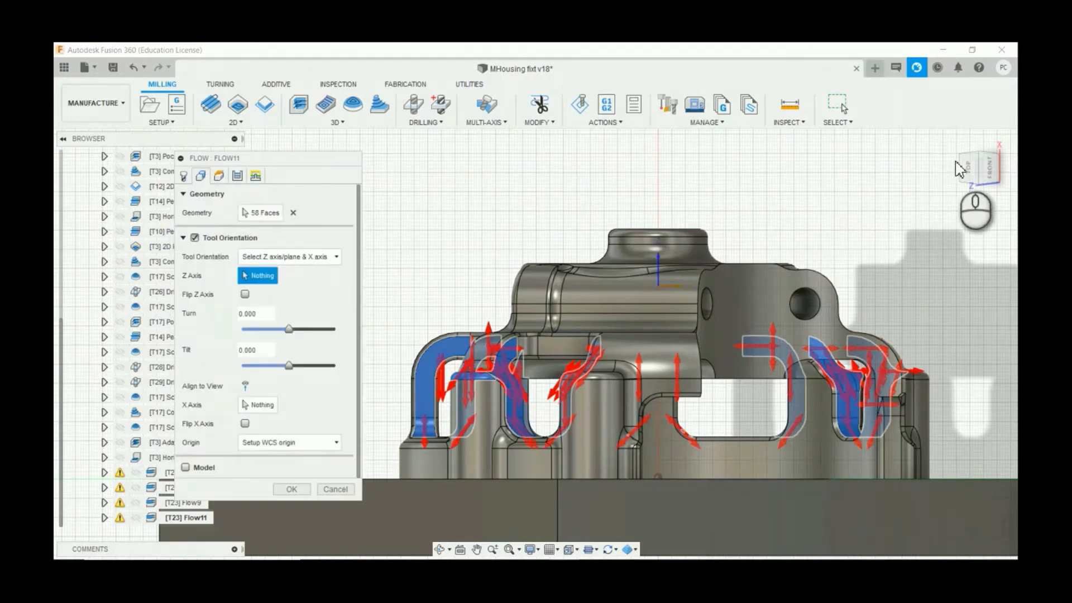
pyautogui.click(979, 157)
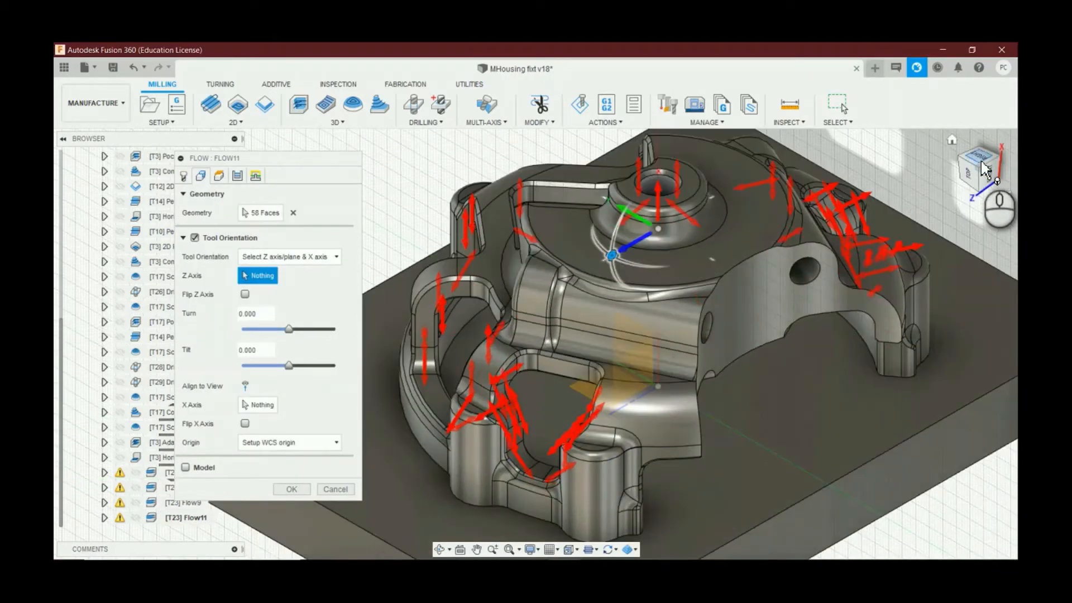
pyautogui.click(983, 167)
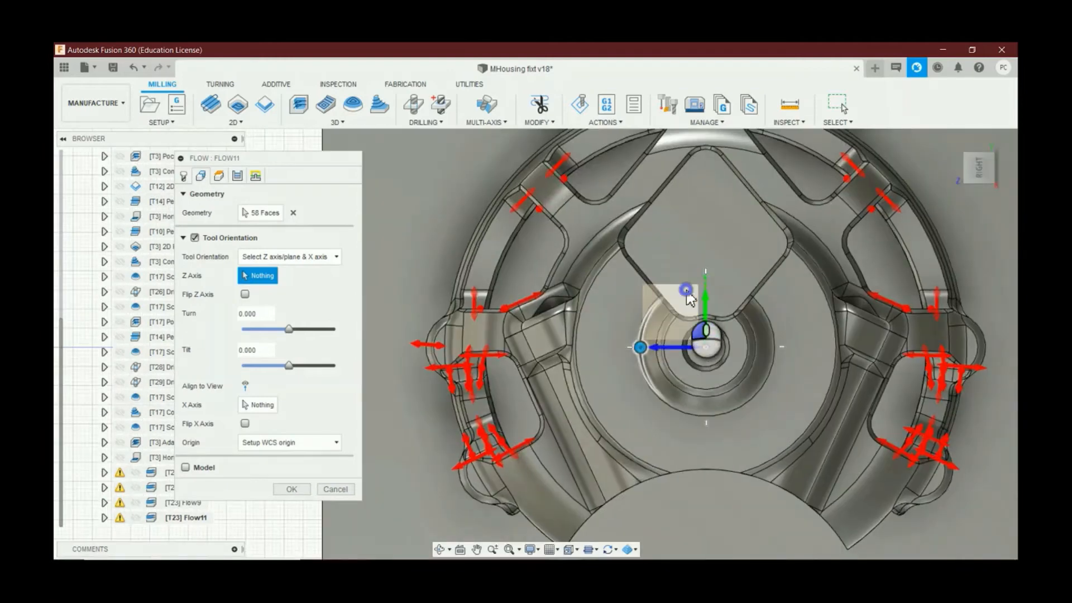
pyautogui.click(688, 292)
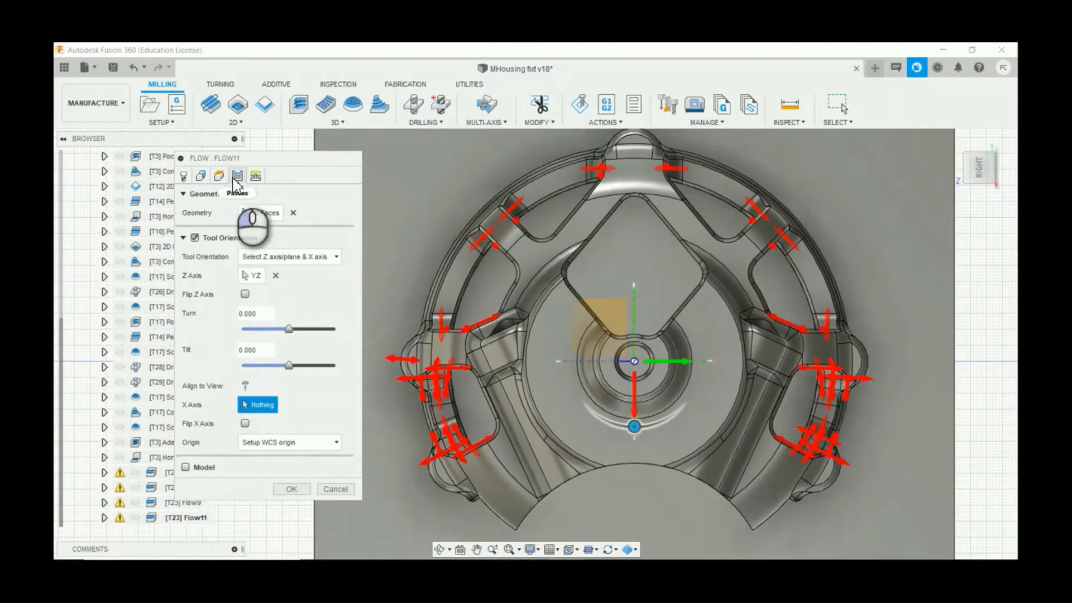
# Step: Set the maximum tilt to 90 deg, disable multi-axis, and regenerate the Flow11 toolpath
pyautogui.click(236, 176)
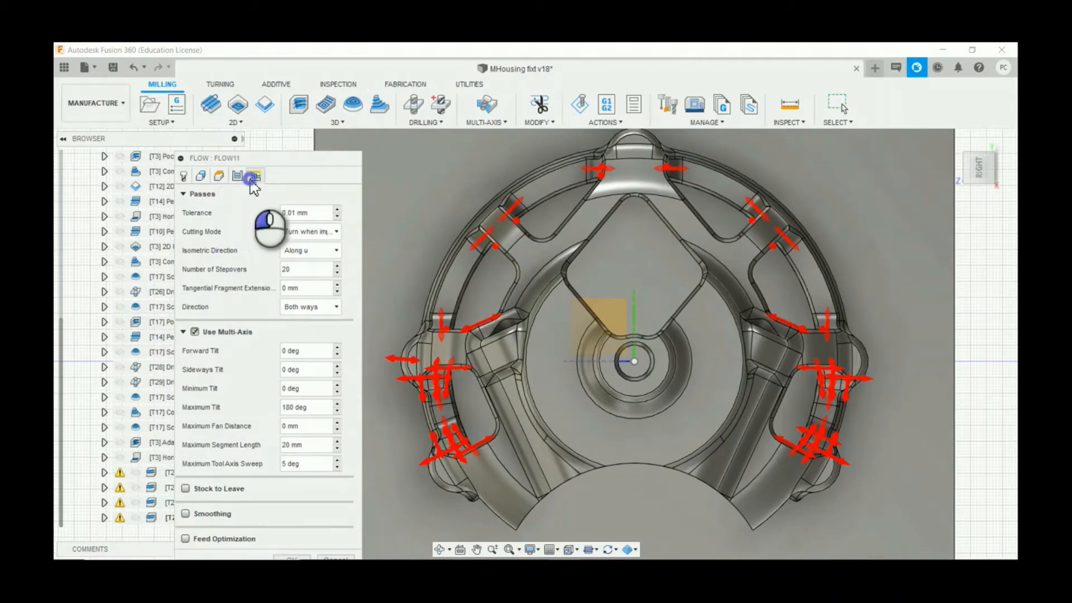
pyautogui.click(252, 176)
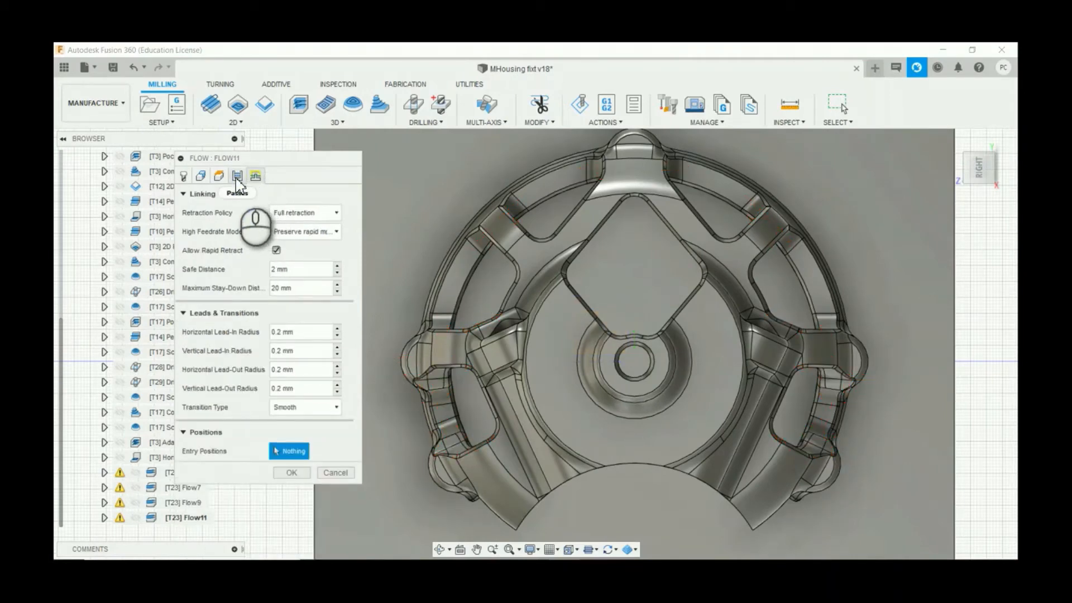
pyautogui.click(237, 176)
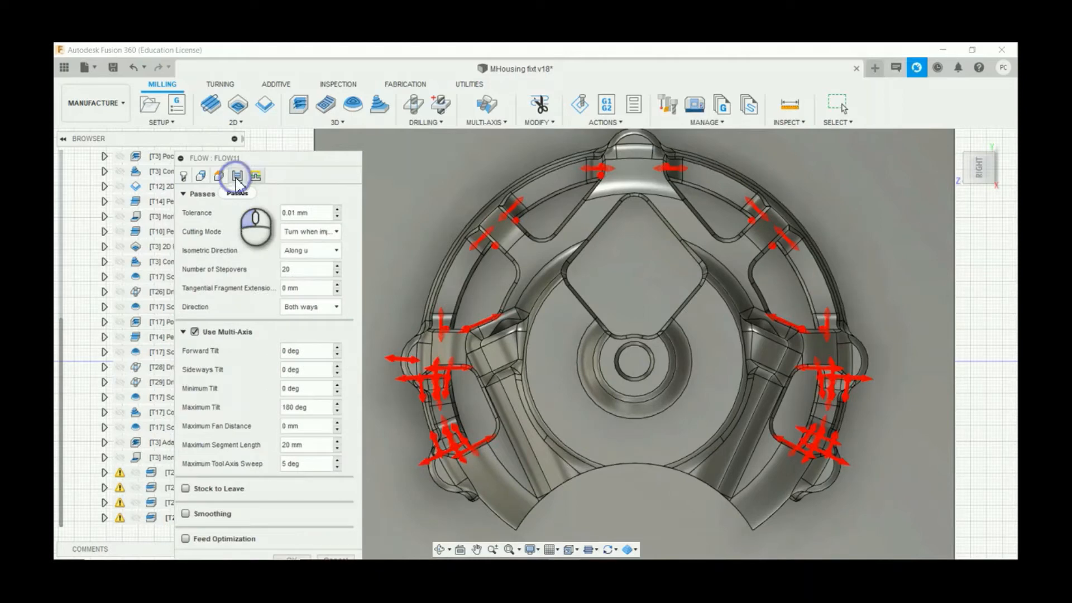
pyautogui.click(313, 408)
pyautogui.moveTo(286, 411); pyautogui.dragTo(265, 413)
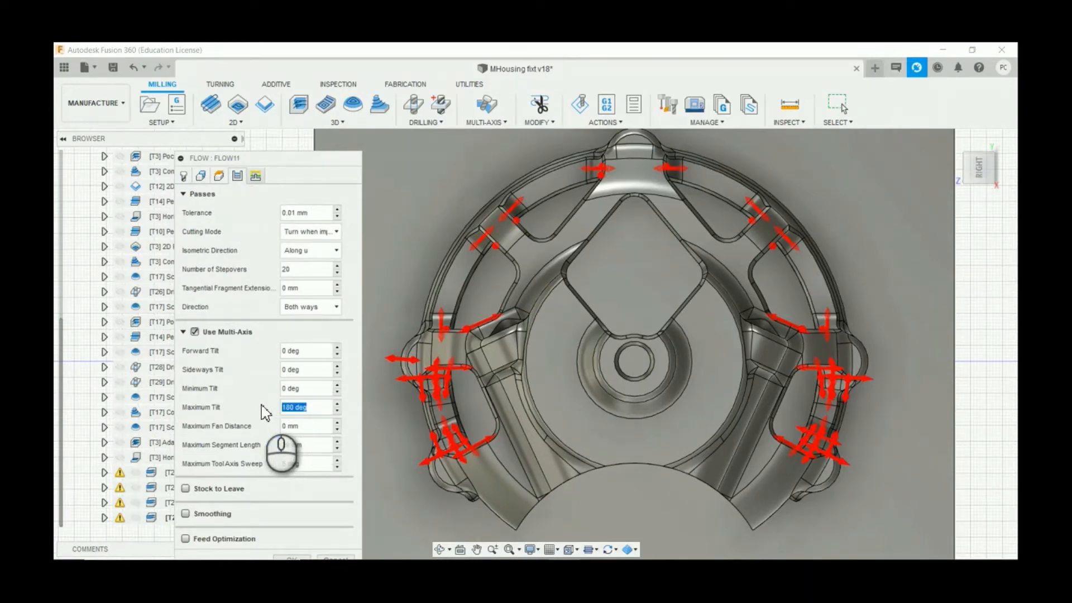
pyautogui.write('90')
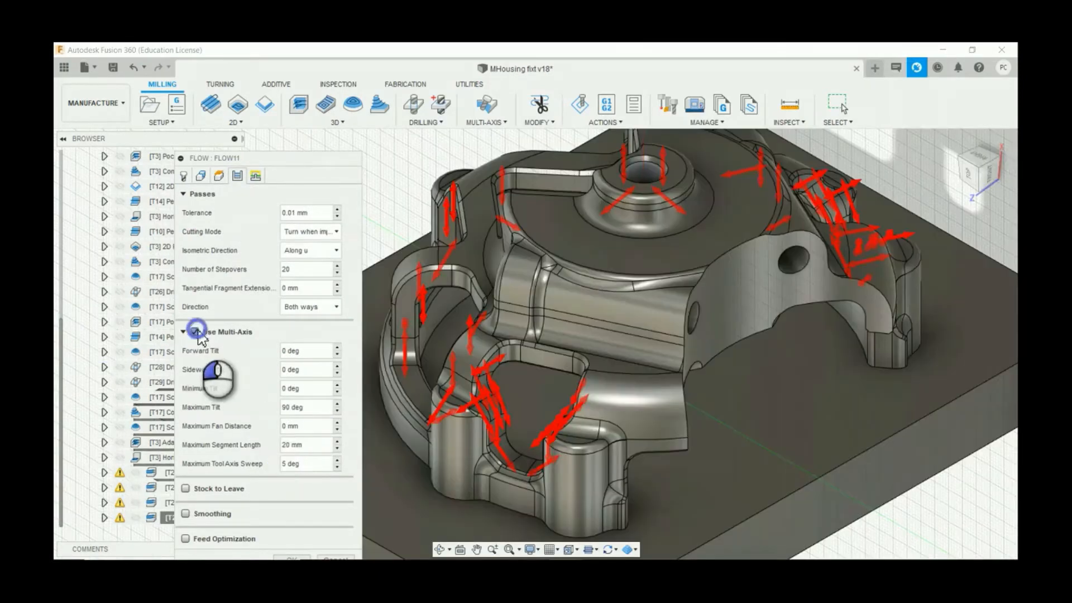
pyautogui.click(200, 333)
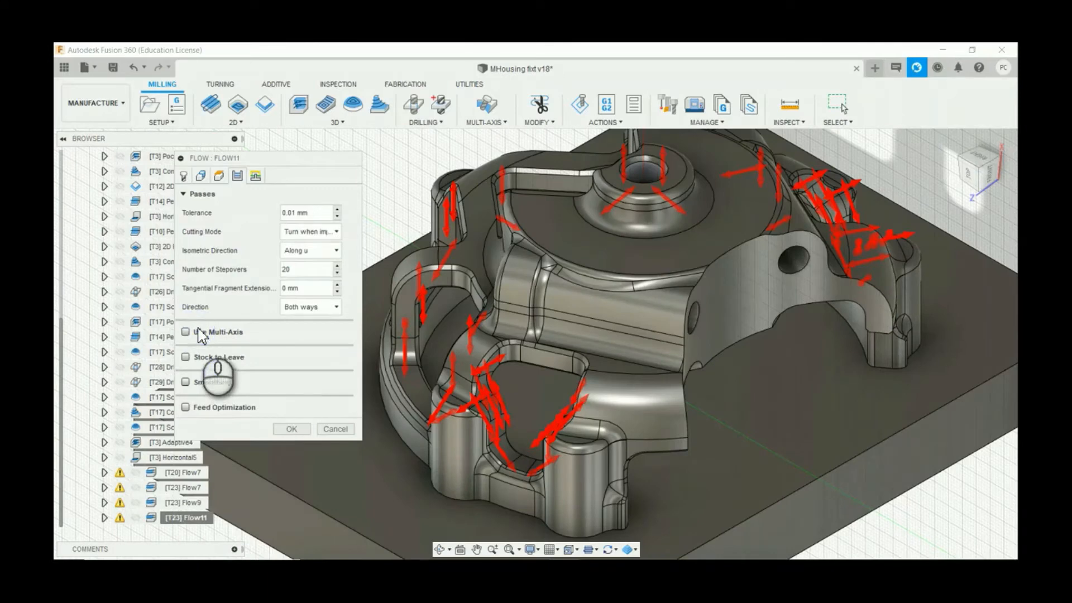
pyautogui.click(304, 426)
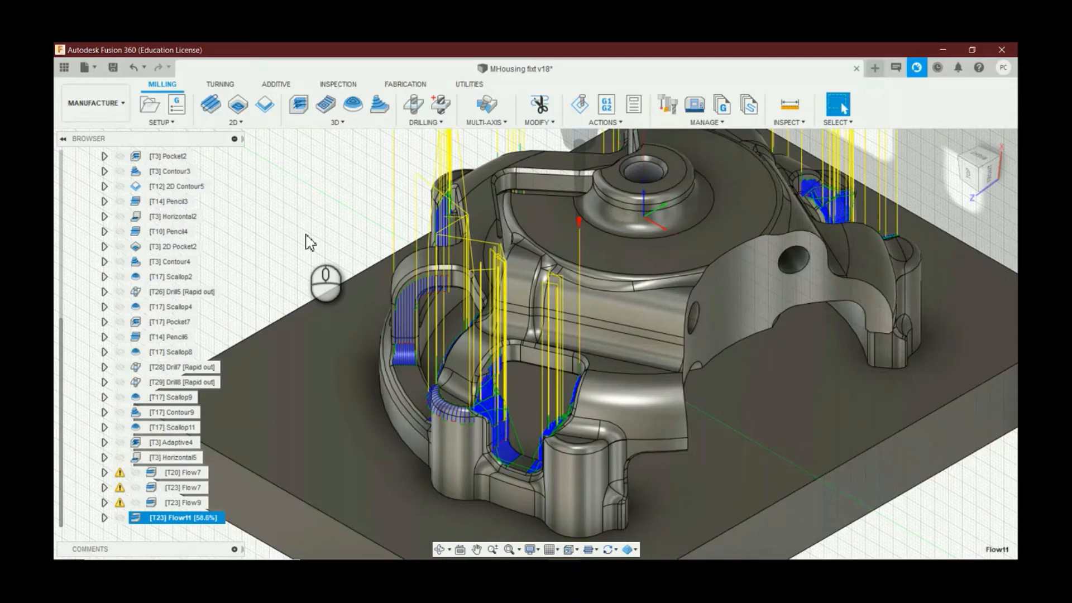
# Step: Simulate the regenerated Flow11 toolpath, playing it from the early cuts at the window opening
pyautogui.scroll(-3, 297, 298)
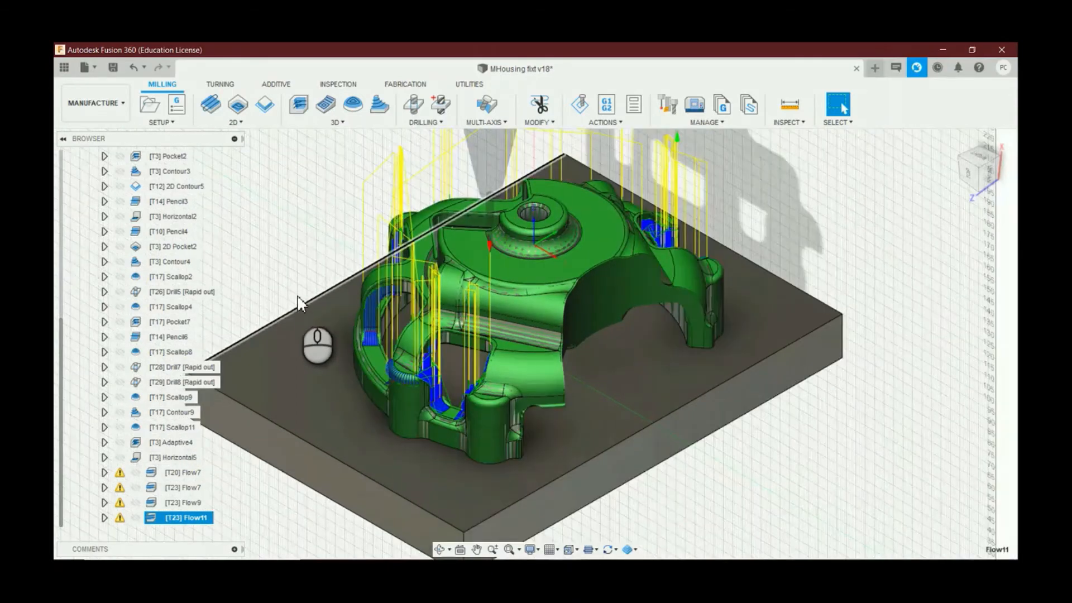
pyautogui.scroll(-3, 464, 479)
pyautogui.scroll(2, 503, 293)
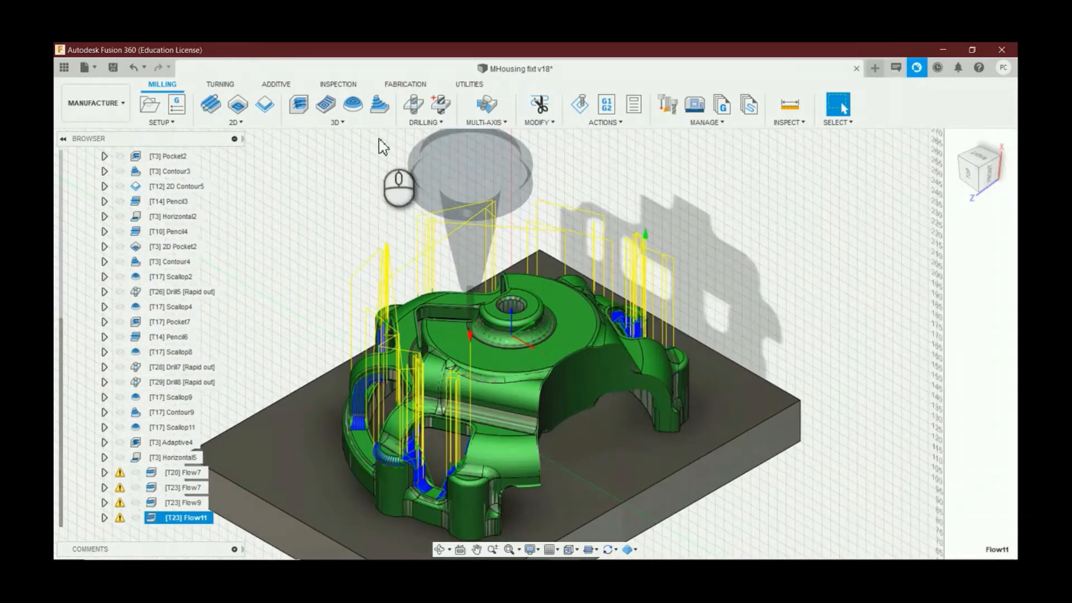
pyautogui.click(582, 107)
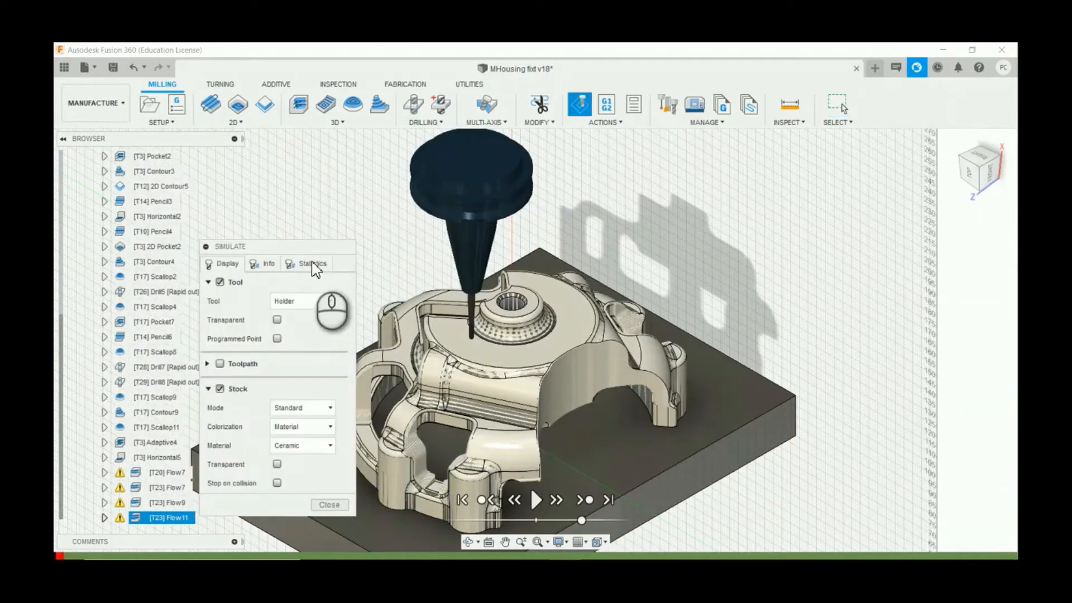
pyautogui.click(312, 264)
pyautogui.click(225, 263)
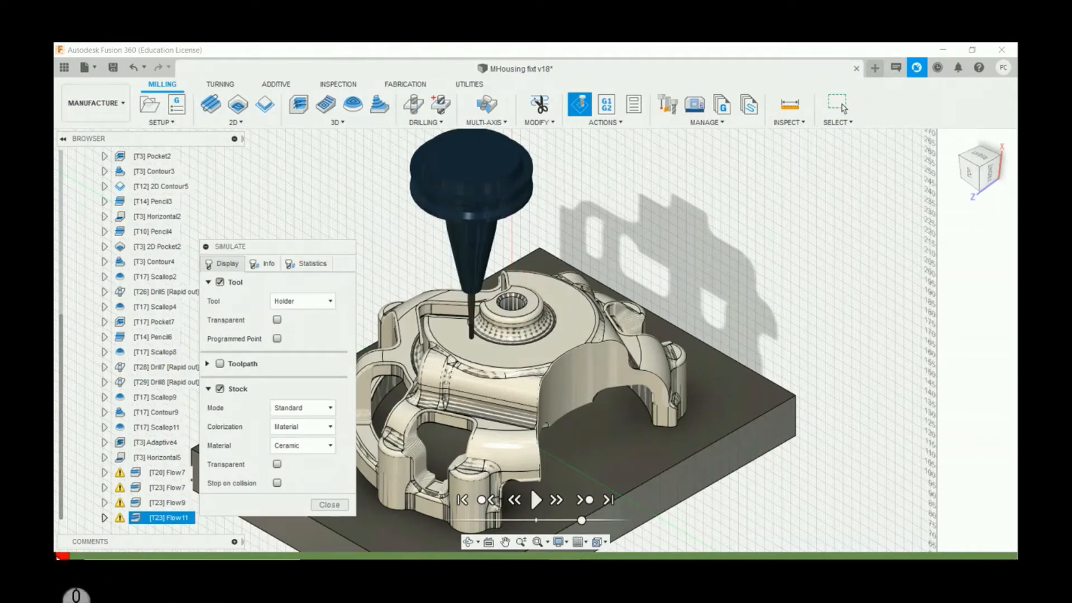
pyautogui.click(60, 556)
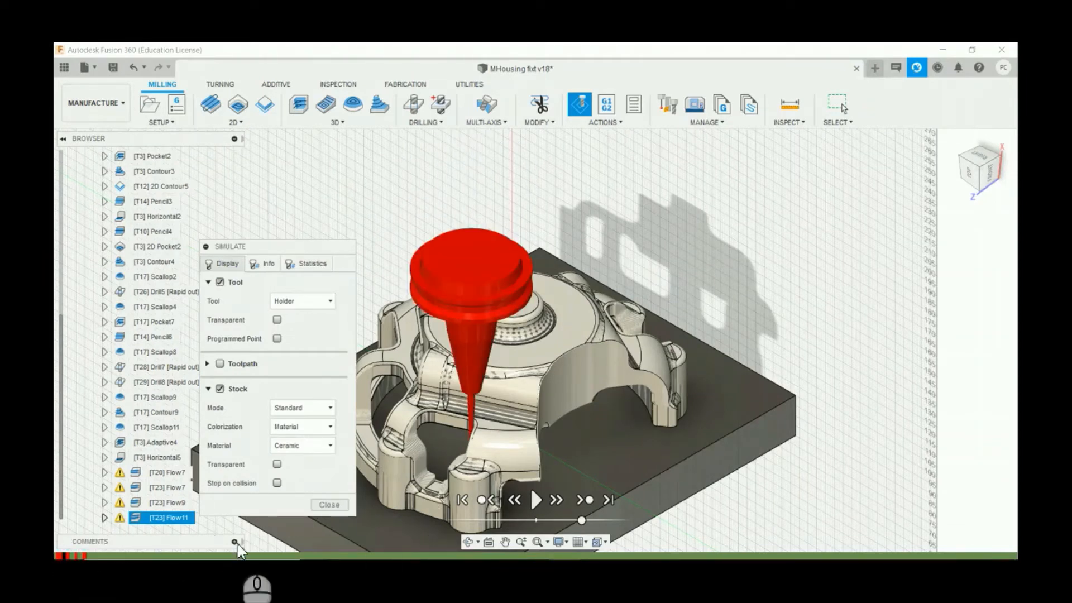
pyautogui.click(535, 500)
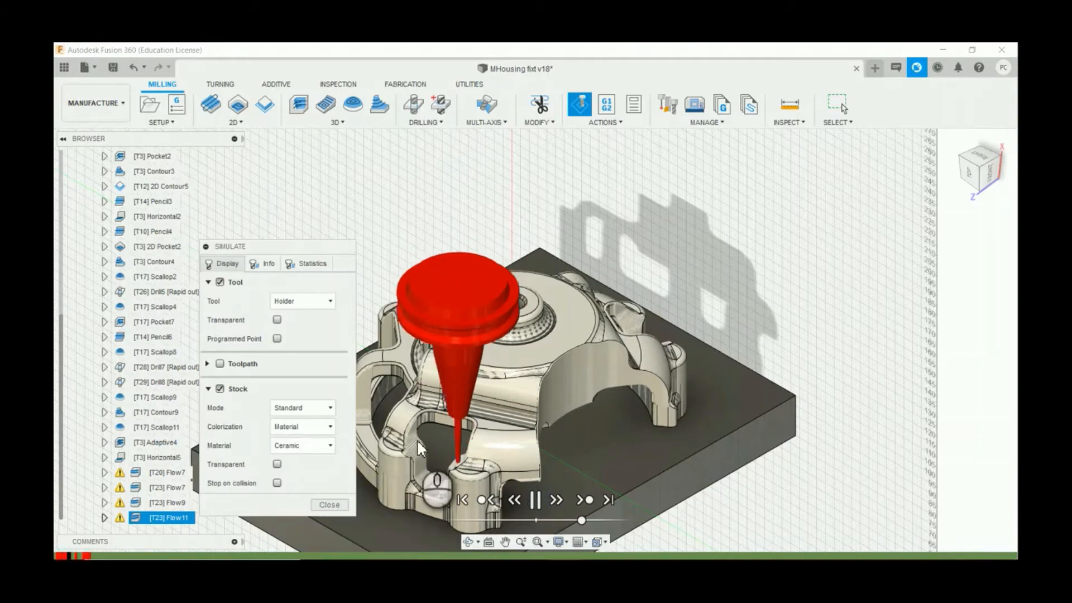
# Step: Examine the stock removal and surface finish on the window opening's lower corner as the simulation runs
pyautogui.scroll(5, 417, 446)
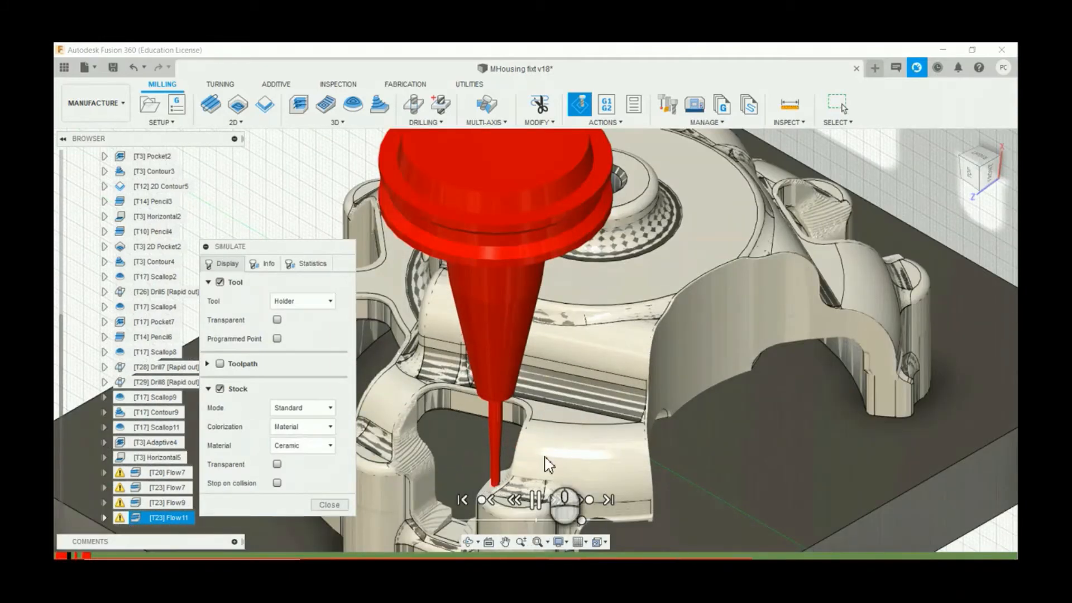
pyautogui.scroll(-4, 565, 369)
pyautogui.scroll(4, 508, 440)
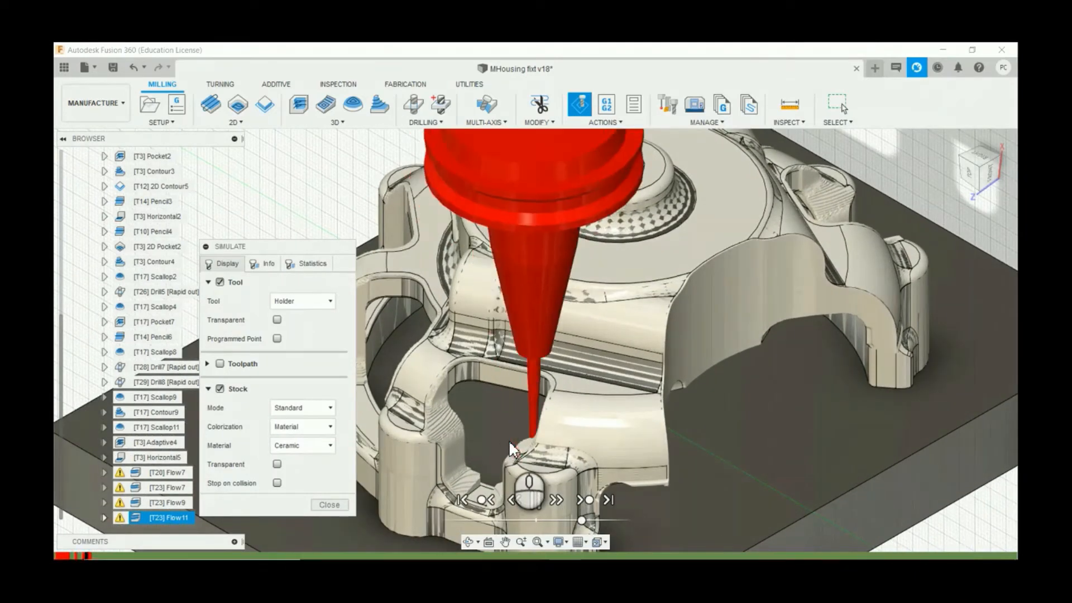
pyautogui.scroll(5, 508, 441)
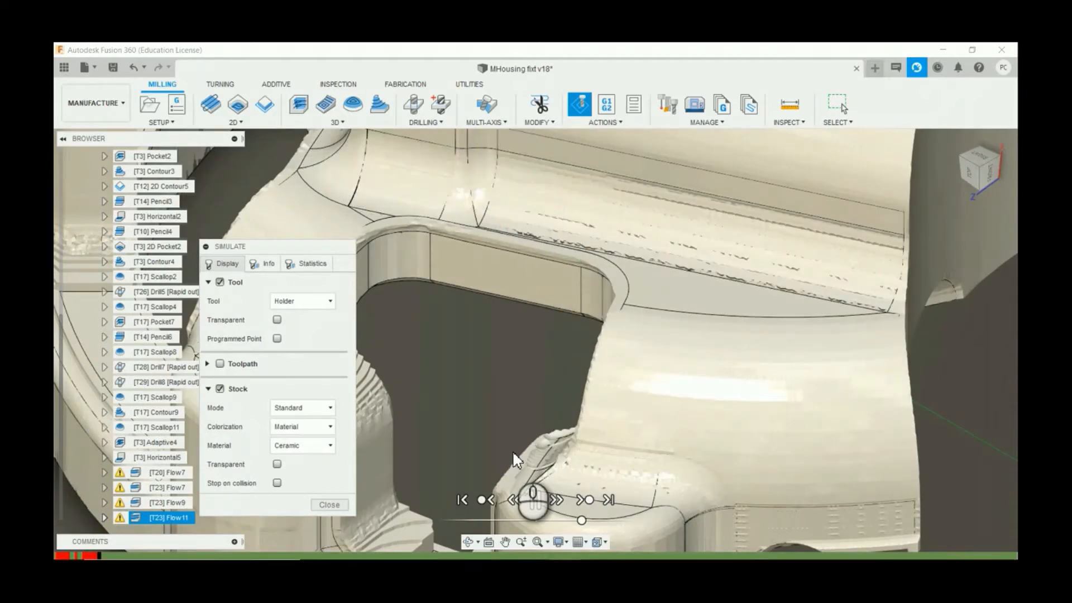
pyautogui.scroll(3, 512, 450)
pyautogui.scroll(-2, 512, 452)
pyautogui.scroll(3, 578, 445)
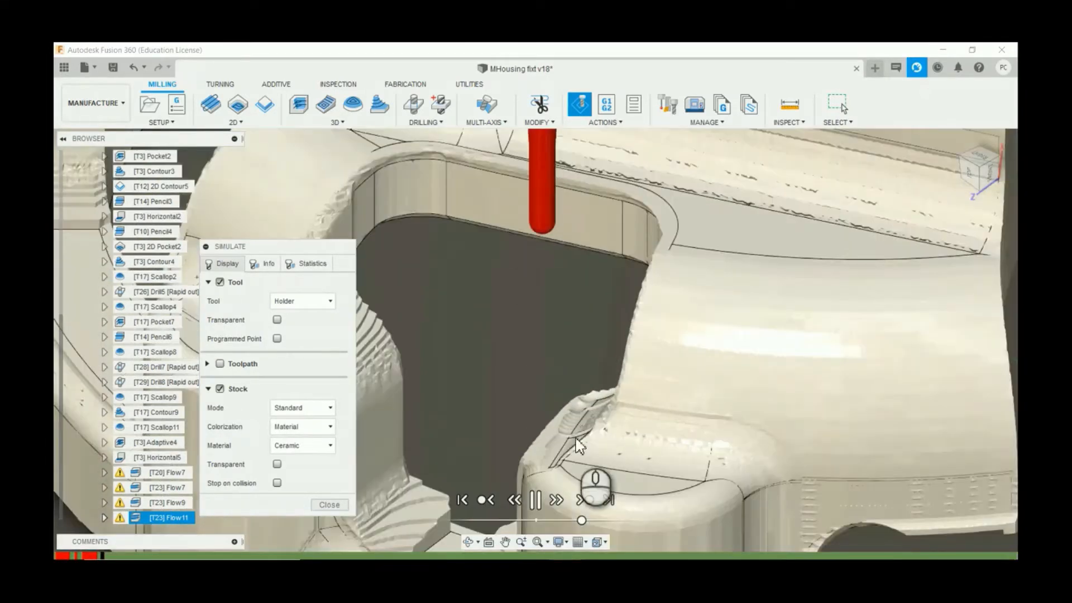
pyautogui.scroll(-4, 575, 439)
pyautogui.scroll(-2, 575, 438)
pyautogui.scroll(2, 580, 435)
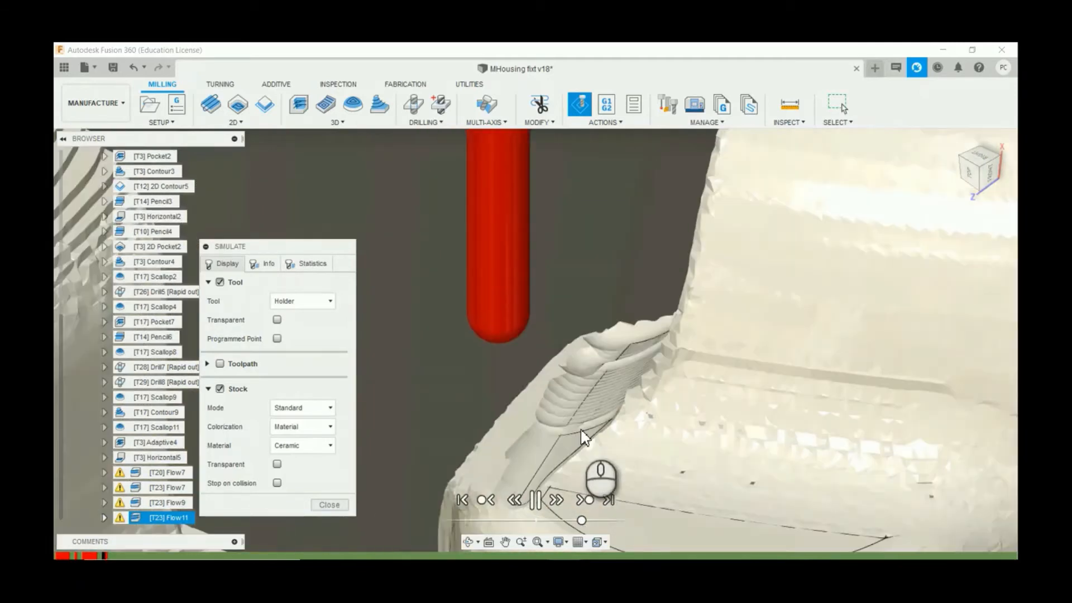
pyautogui.click(606, 517)
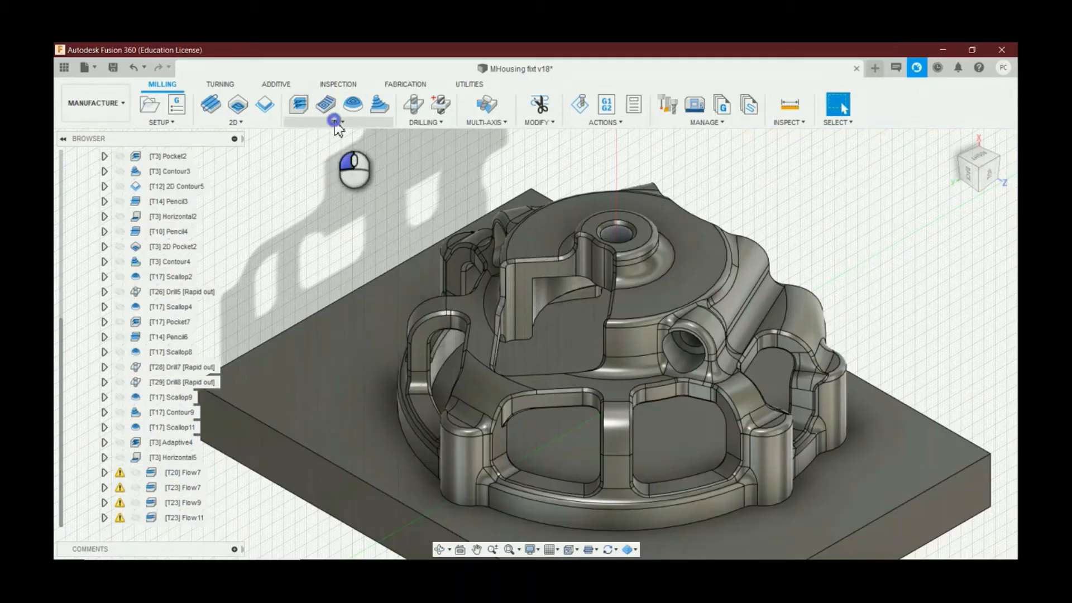
# Step: Start a new 3D Flow operation using tool 23, the 2 mm ball end mill, filtered from the milling ball end mills
pyautogui.click(337, 121)
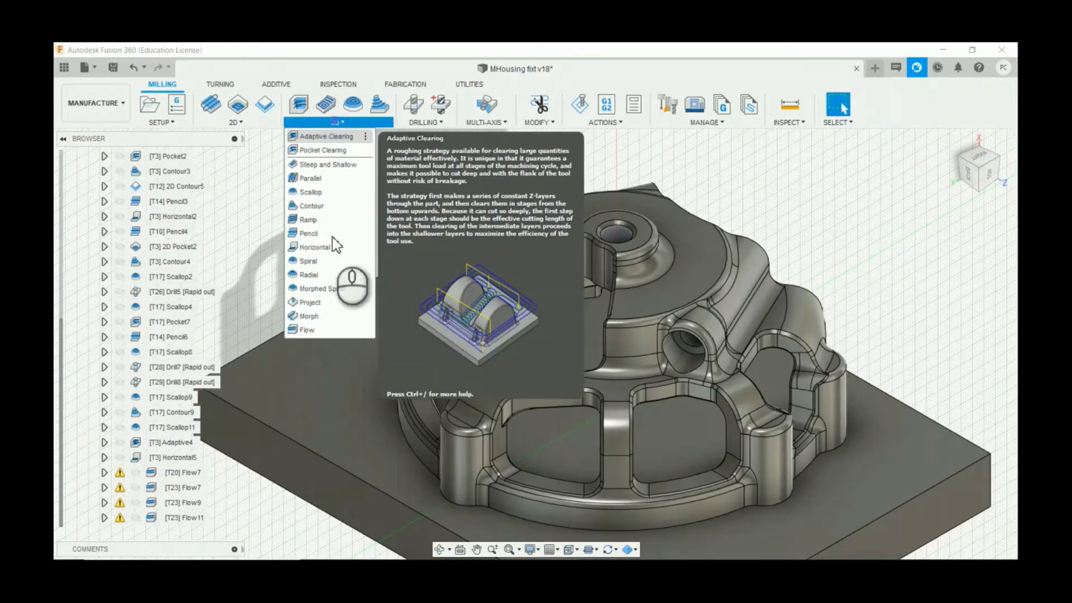
pyautogui.click(314, 330)
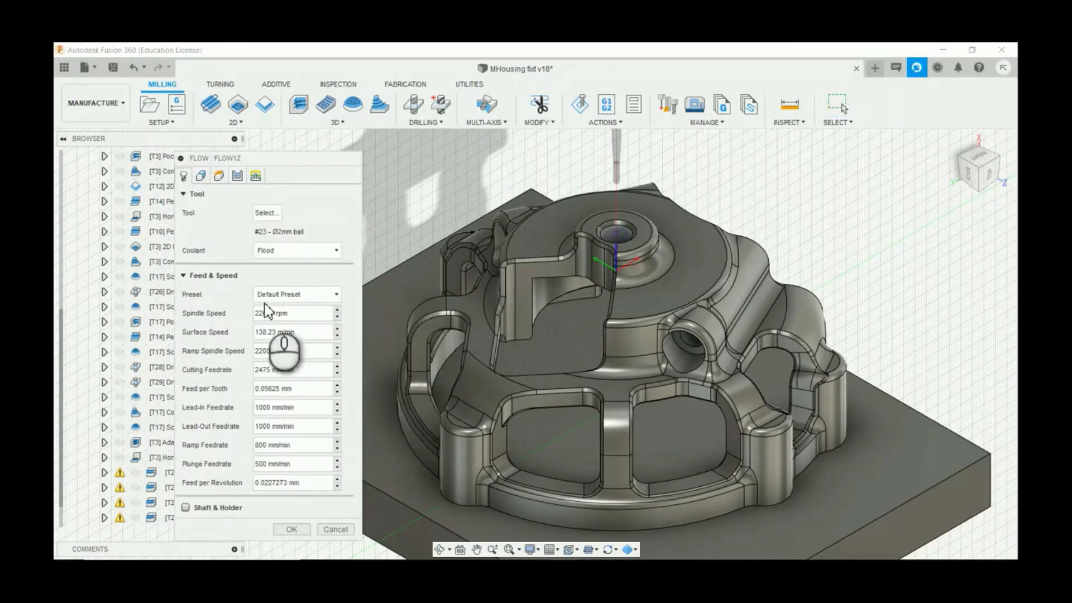
pyautogui.click(271, 213)
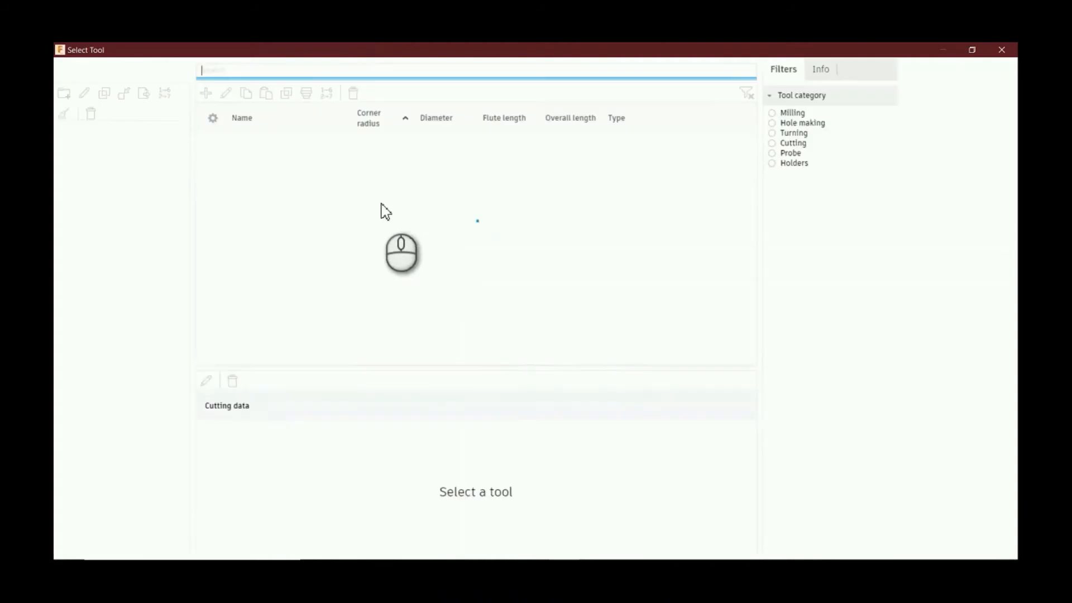
pyautogui.click(872, 113)
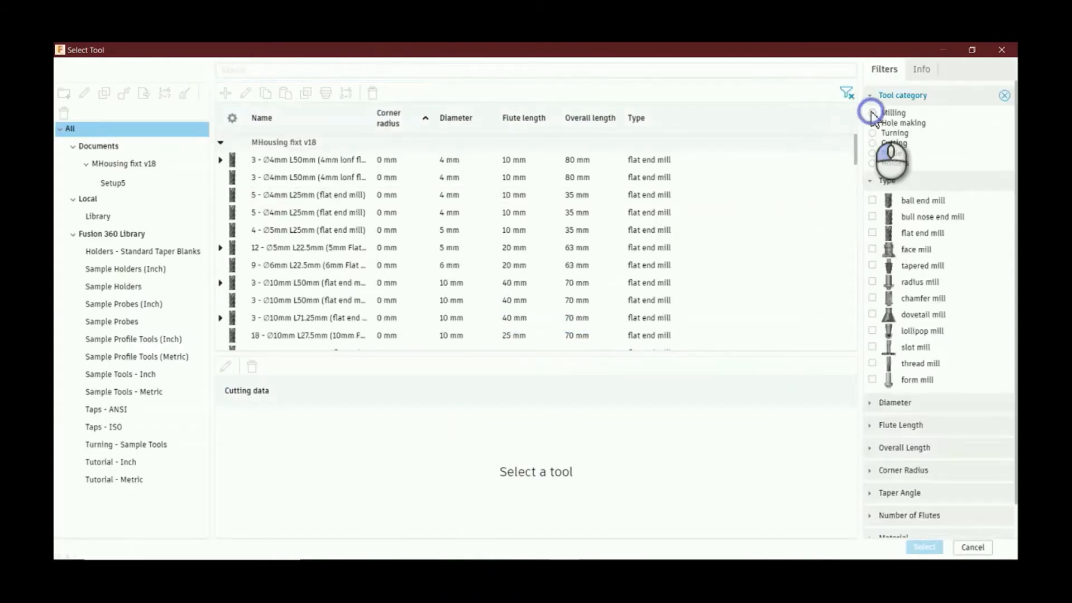
pyautogui.click(871, 201)
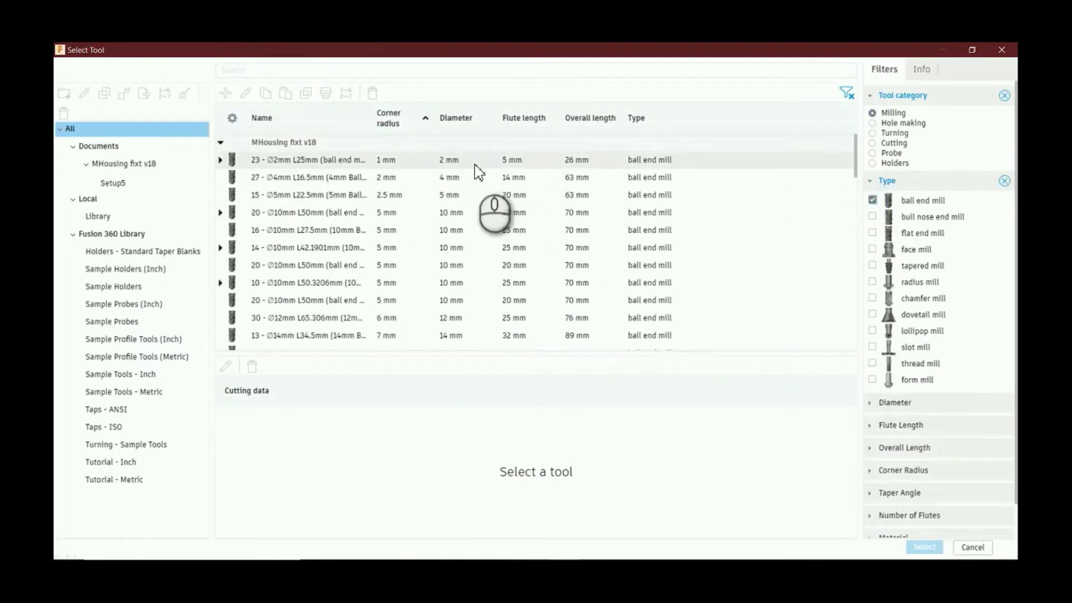
pyautogui.doubleClick(472, 161)
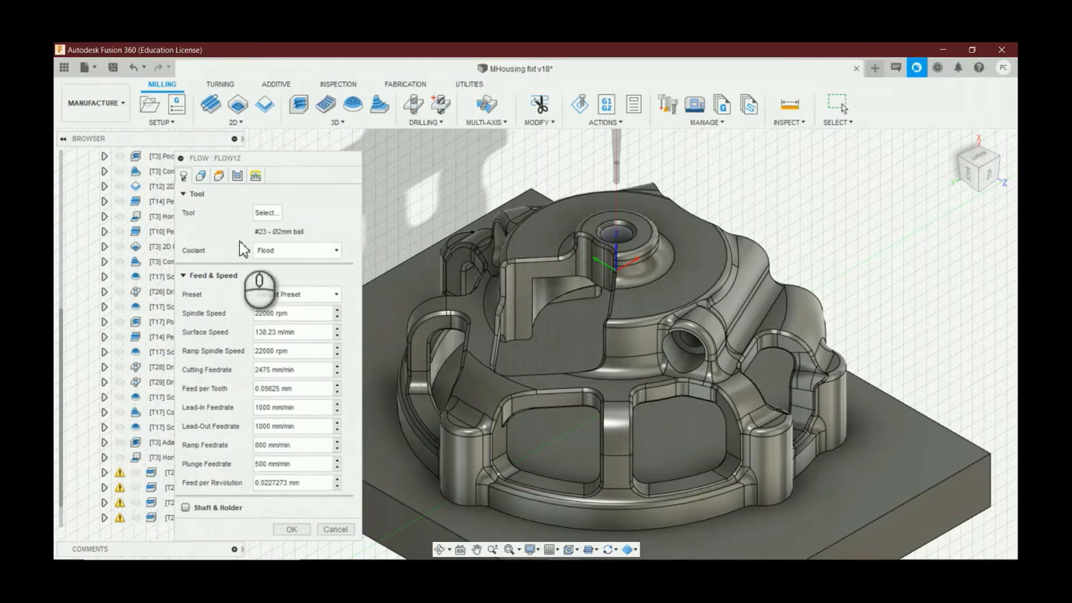
# Step: Select the edge fillet faces down the side and along the lower edge of the window opening beneath the long tubular boss
pyautogui.click(201, 176)
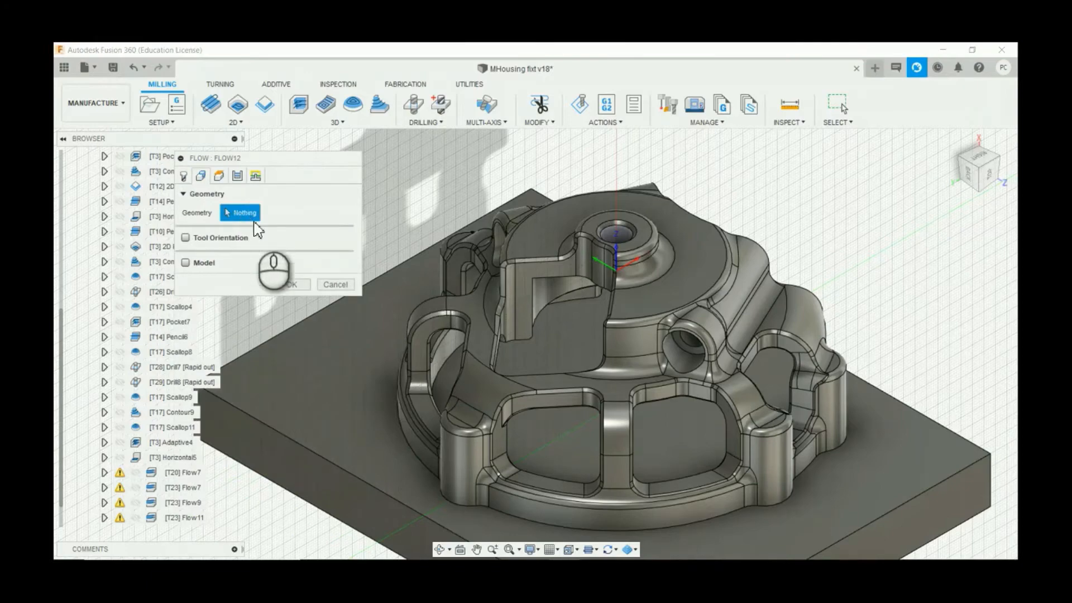
pyautogui.scroll(5, 544, 407)
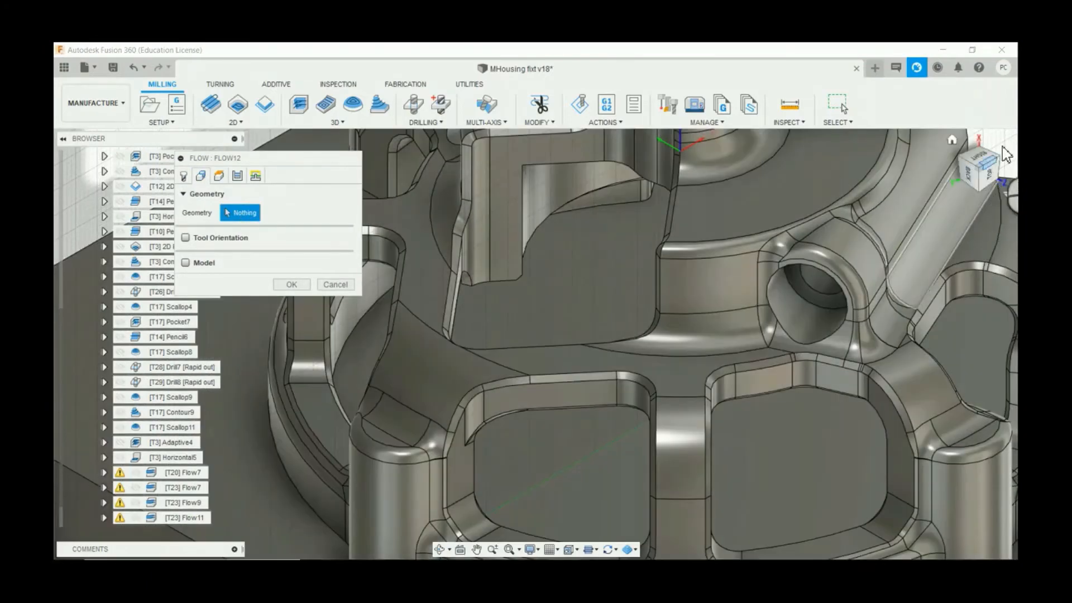
pyautogui.click(1003, 167)
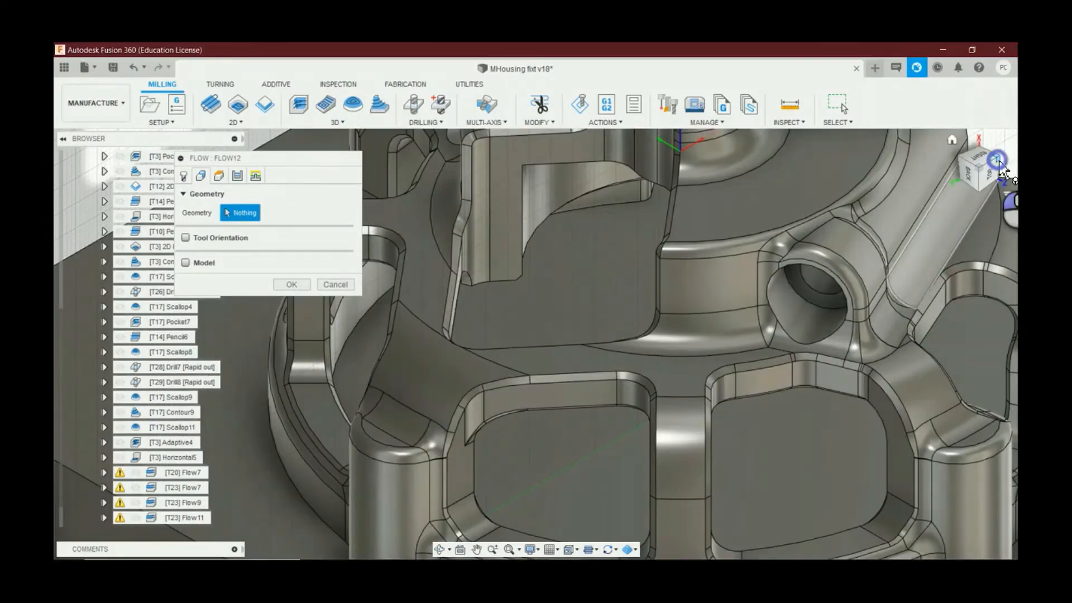
pyautogui.scroll(-5, 617, 275)
pyautogui.scroll(4, 661, 363)
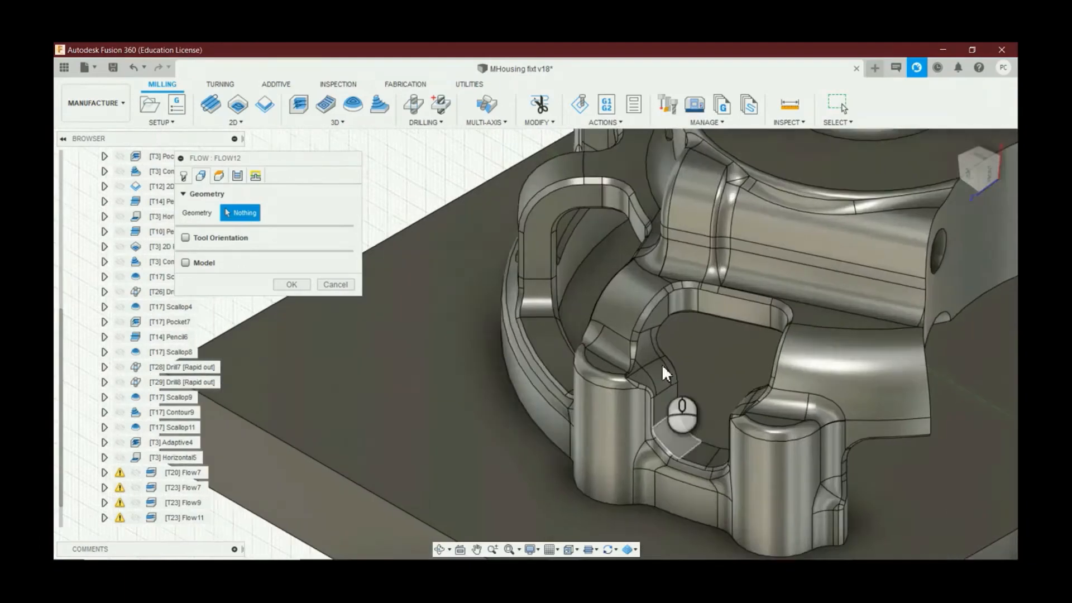
pyautogui.scroll(4, 661, 363)
pyautogui.click(579, 373)
pyautogui.moveTo(581, 375); pyautogui.dragTo(610, 284, button='middle')
pyautogui.click(603, 471)
pyautogui.moveTo(603, 471); pyautogui.dragTo(500, 247, button='middle')
pyautogui.click(563, 342)
pyautogui.moveTo(652, 503); pyautogui.dragTo(578, 442, button='middle')
pyautogui.click(666, 453)
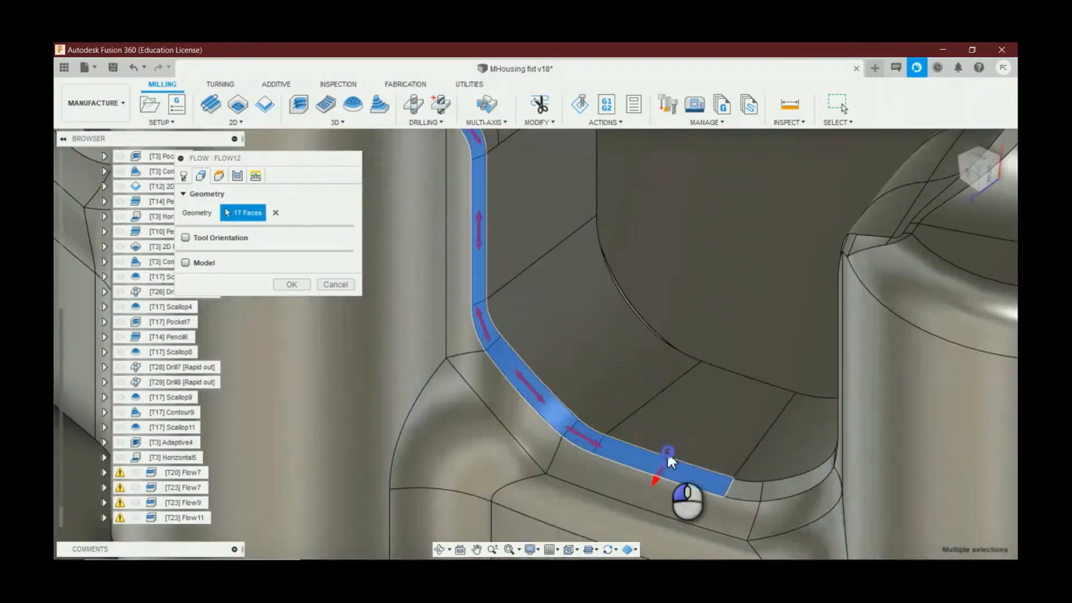
# Step: Add the fillet faces on that window's upper edge and the stepped corner beside the post to the Flow geometry
pyautogui.scroll(-2, 801, 358)
pyautogui.moveTo(754, 279); pyautogui.dragTo(751, 452, button='middle')
pyautogui.click(702, 172)
pyautogui.click(971, 171)
pyautogui.click(792, 324)
pyautogui.scroll(4, 785, 385)
pyautogui.click(665, 440)
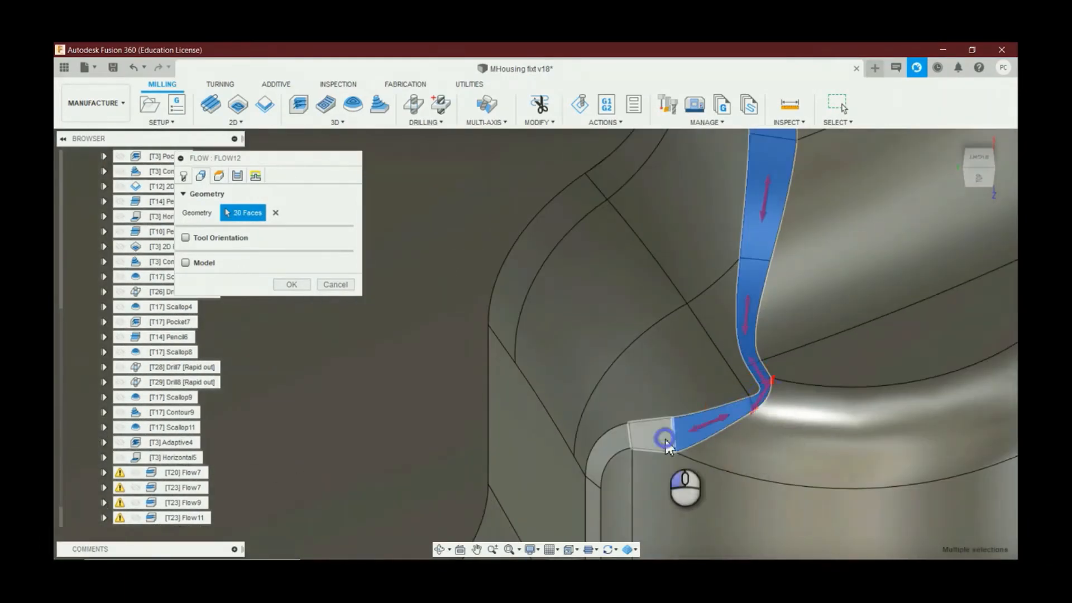
pyautogui.moveTo(665, 440); pyautogui.dragTo(904, 234, button='middle')
pyautogui.click(849, 458)
# Step: Add the fillet faces around the upper curve of the adjacent large window opening, continuing down beside the post
pyautogui.scroll(-4, 849, 458)
pyautogui.click(584, 203)
pyautogui.click(486, 403)
pyautogui.click(718, 211)
pyautogui.click(772, 210)
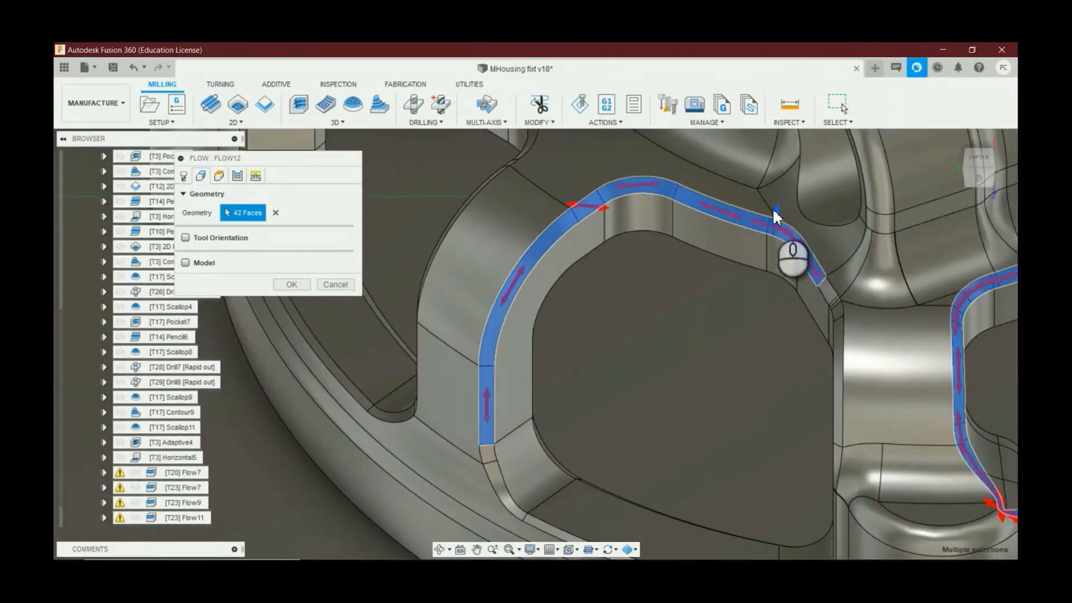
pyautogui.scroll(4, 812, 269)
pyautogui.click(844, 339)
# Step: Add the fillet faces along the large window's lower edge and up its lower corner beside the post
pyautogui.scroll(-5, 844, 338)
pyautogui.scroll(4, 792, 424)
pyautogui.click(554, 417)
pyautogui.click(612, 467)
pyautogui.keyDown('shift'); pyautogui.moveTo(611, 466); pyautogui.dragTo(585, 393, button='middle'); pyautogui.keyUp('shift')
pyautogui.scroll(4, 786, 271)
pyautogui.click(770, 447)
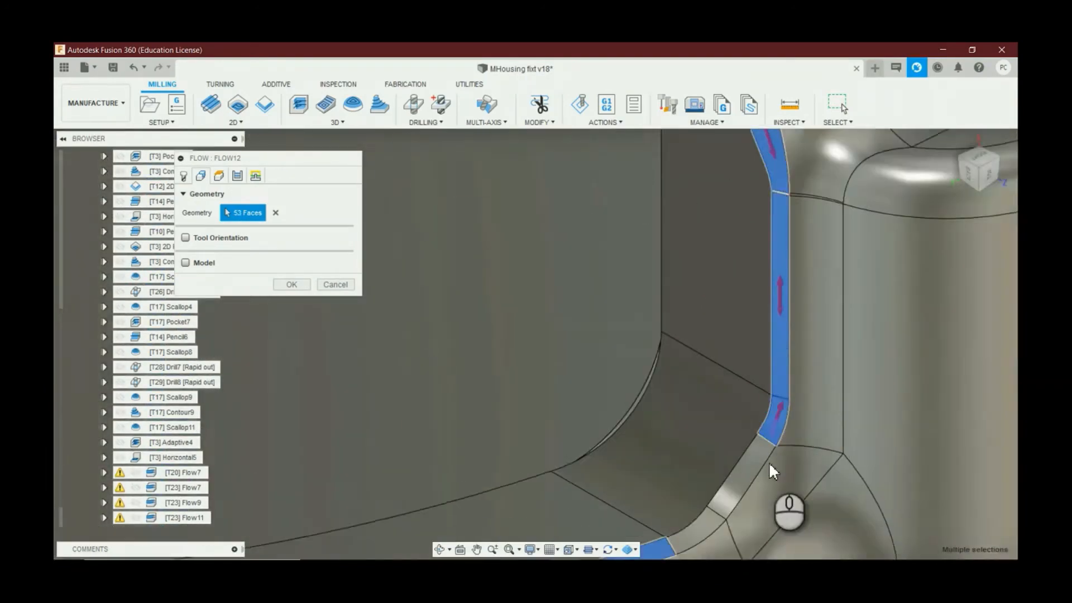
# Step: Add the side, lower and rib-side fillet faces of the neighbouring window across the central rib
pyautogui.scroll(-6, 769, 357)
pyautogui.scroll(3, 541, 275)
pyautogui.click(540, 274)
pyautogui.scroll(2, 490, 346)
pyautogui.moveTo(490, 480); pyautogui.dragTo(496, 399, button='middle')
pyautogui.click(558, 485)
pyautogui.click(585, 495)
pyautogui.scroll(-4, 585, 496)
pyautogui.click(822, 324)
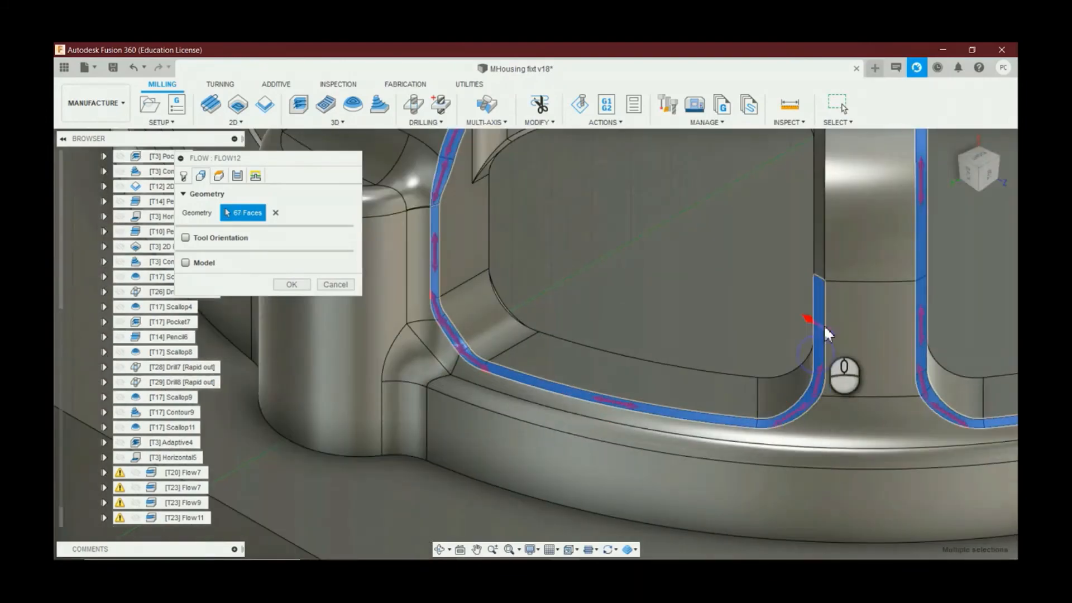
# Step: Complete the fillet selection along the rib side and upper edge of that neighbouring window
pyautogui.scroll(5, 823, 279)
pyautogui.click(841, 242)
pyautogui.scroll(-5, 840, 242)
pyautogui.click(621, 229)
pyautogui.keyDown('shift'); pyautogui.moveTo(622, 229); pyautogui.dragTo(696, 196, button='middle'); pyautogui.keyUp('shift')
# Step: Add the fillet faces running along the rib, across the top and down to the lower corner of the next window opening
pyautogui.moveTo(977, 168); pyautogui.dragTo(960, 223)
pyautogui.click(715, 368)
pyautogui.click(738, 469)
pyautogui.click(837, 508)
pyautogui.moveTo(972, 173); pyautogui.dragTo(937, 212)
pyautogui.click(792, 267)
pyautogui.click(813, 478)
pyautogui.click(775, 526)
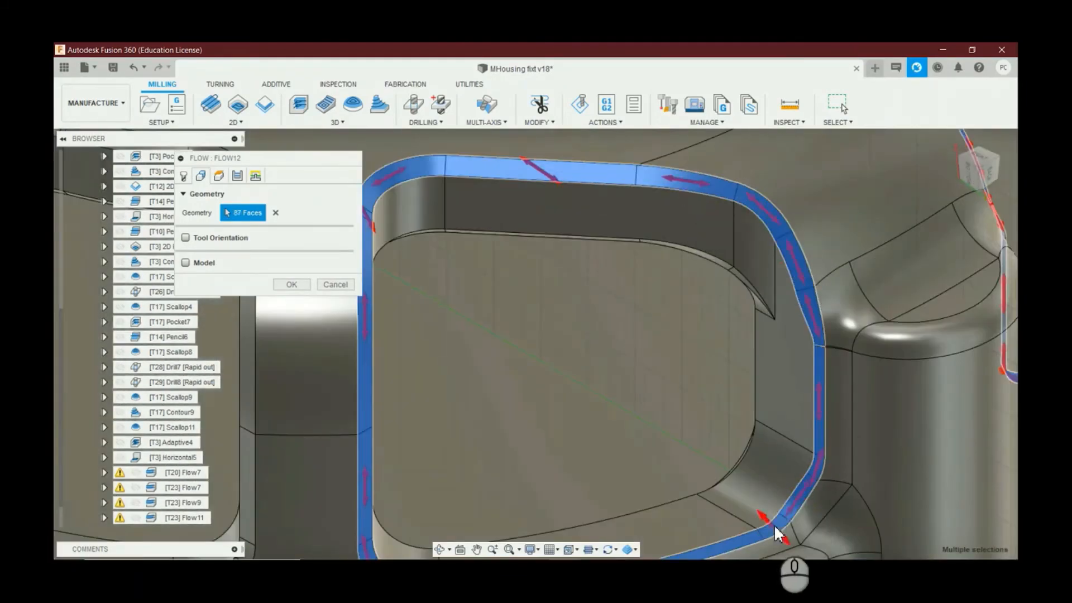
# Step: Add the fillet faces along the side and curved upper edge of the following window opening beyond the post
pyautogui.click(597, 253)
pyautogui.keyDown('shift'); pyautogui.moveTo(775, 526); pyautogui.dragTo(515, 369, button='middle'); pyautogui.keyUp('shift')
pyautogui.click(563, 282)
pyautogui.scroll(-4, 516, 370)
pyautogui.click(568, 493)
pyautogui.click(585, 503)
pyautogui.scroll(4, 726, 165)
pyautogui.click(723, 158)
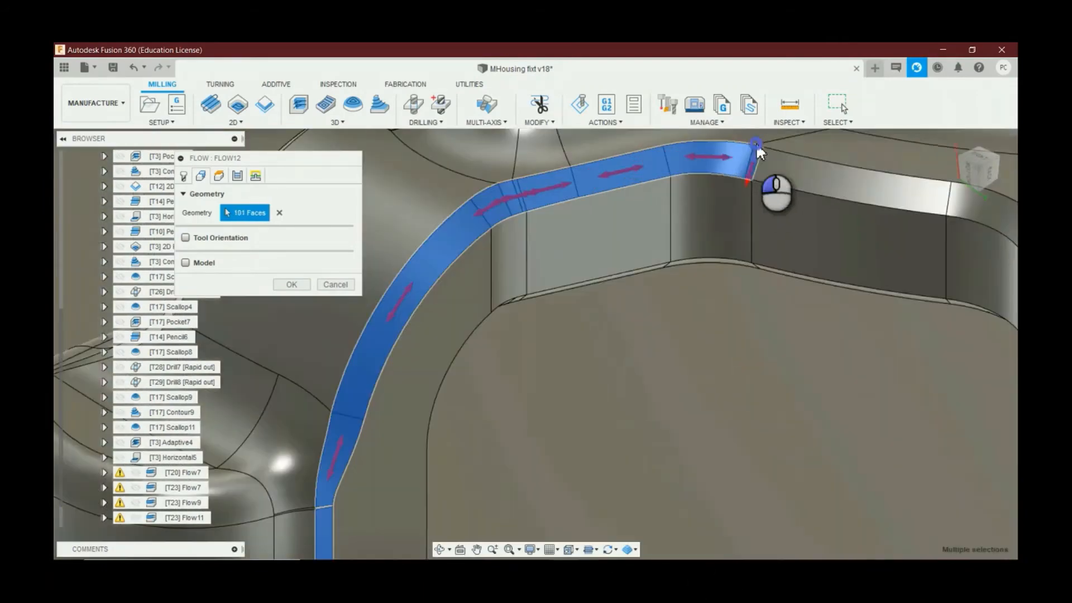
# Step: Add the remaining fillet faces at the far side of the same window opening
pyautogui.scroll(-5, 756, 144)
pyautogui.keyDown('shift'); pyautogui.moveTo(756, 144); pyautogui.dragTo(714, 246, button='middle'); pyautogui.keyUp('shift')
pyautogui.click(717, 247)
pyautogui.click(804, 403)
# Step: Add the upper-edge and post-side fillet faces of the last window opening beneath the raised boss
pyautogui.keyDown('shift'); pyautogui.moveTo(819, 340); pyautogui.dragTo(793, 255, button='middle'); pyautogui.keyUp('shift')
pyautogui.scroll(5, 796, 262)
pyautogui.click(595, 209)
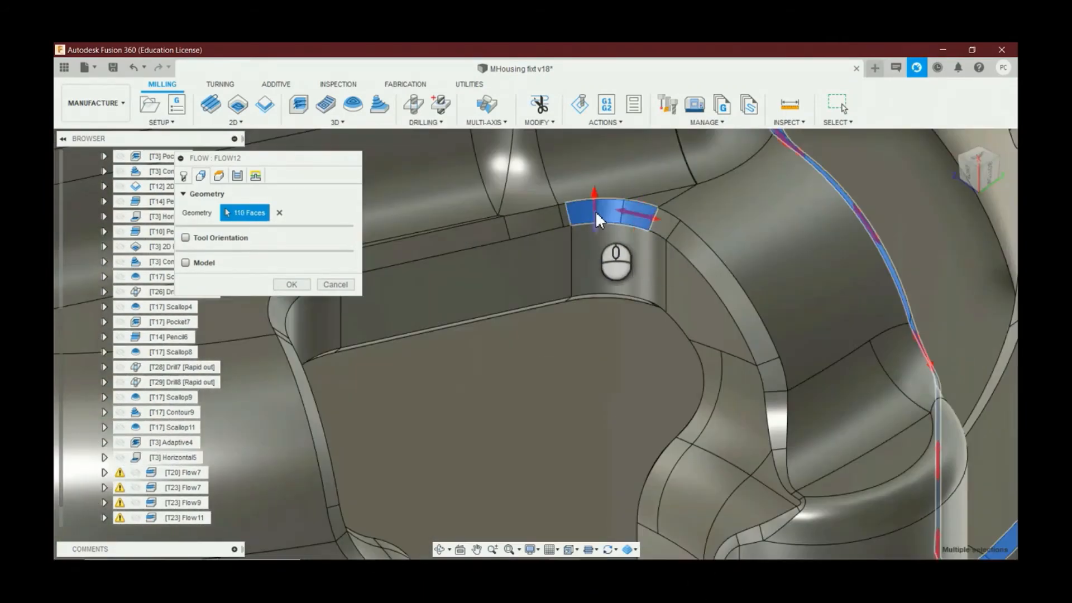
pyautogui.click(776, 445)
pyautogui.keyDown('shift'); pyautogui.moveTo(777, 444); pyautogui.dragTo(483, 312, button='middle'); pyautogui.keyUp('shift')
pyautogui.click(650, 256)
pyautogui.click(483, 312)
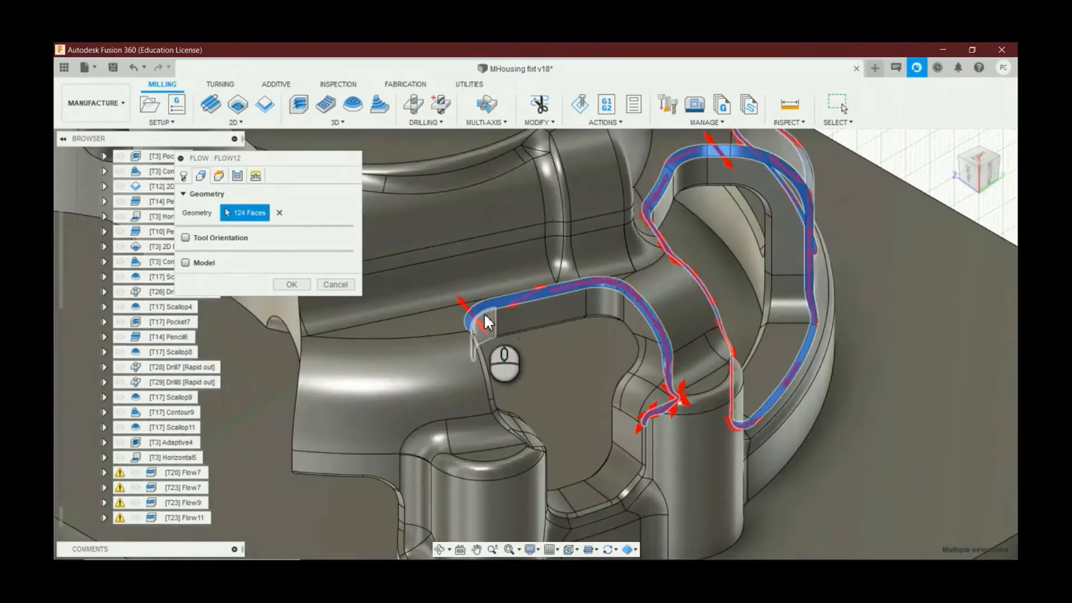
# Step: Add the last window's stepped lower fillet faces and its opposite side edge to the Flow geometry
pyautogui.scroll(4, 586, 519)
pyautogui.click(721, 379)
pyautogui.click(605, 460)
pyautogui.click(501, 480)
pyautogui.keyDown('shift'); pyautogui.moveTo(500, 480); pyautogui.dragTo(624, 189, button='middle'); pyautogui.keyUp('shift')
pyautogui.click(624, 189)
pyautogui.scroll(-4, 620, 223)
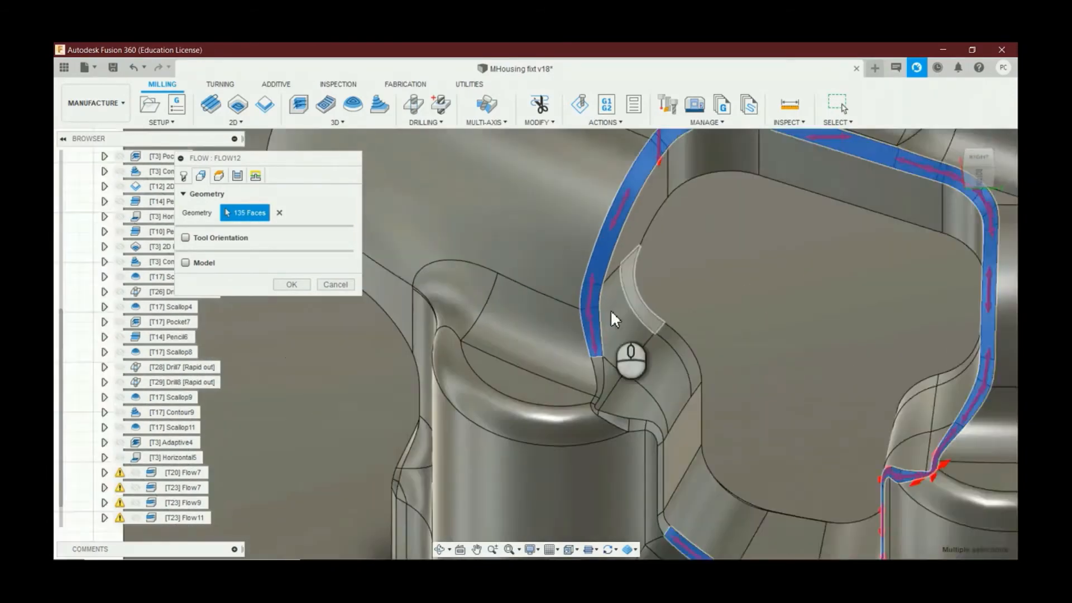
# Step: Select the remaining small fillet faces at the last window's stepped post corner to close its loop
pyautogui.scroll(4, 600, 357)
pyautogui.click(624, 390)
pyautogui.keyDown('shift'); pyautogui.moveTo(628, 391); pyautogui.dragTo(650, 417, button='middle'); pyautogui.keyUp('shift')
pyautogui.click(650, 417)
pyautogui.scroll(-8, 653, 413)
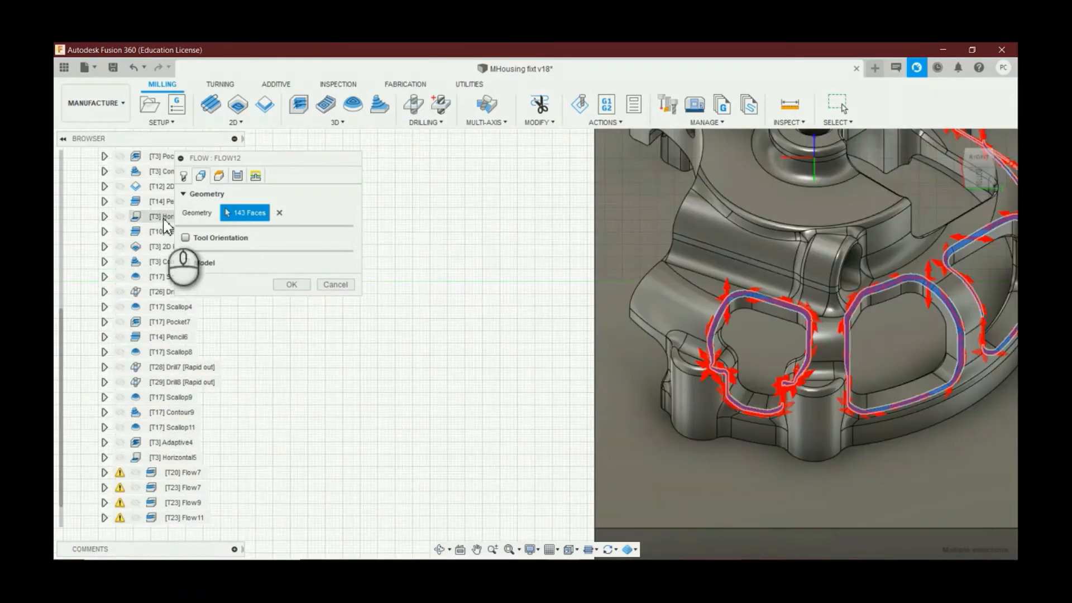
# Step: Enable tool orientation and pick the YZ plane for both the Z axis and the X axis
pyautogui.click(185, 237)
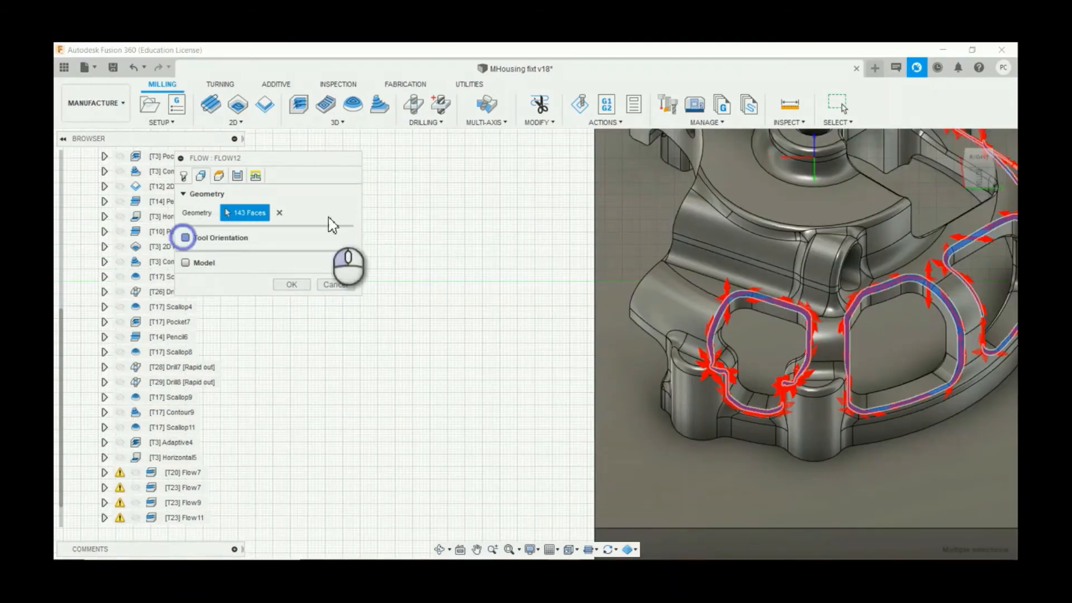
pyautogui.click(978, 161)
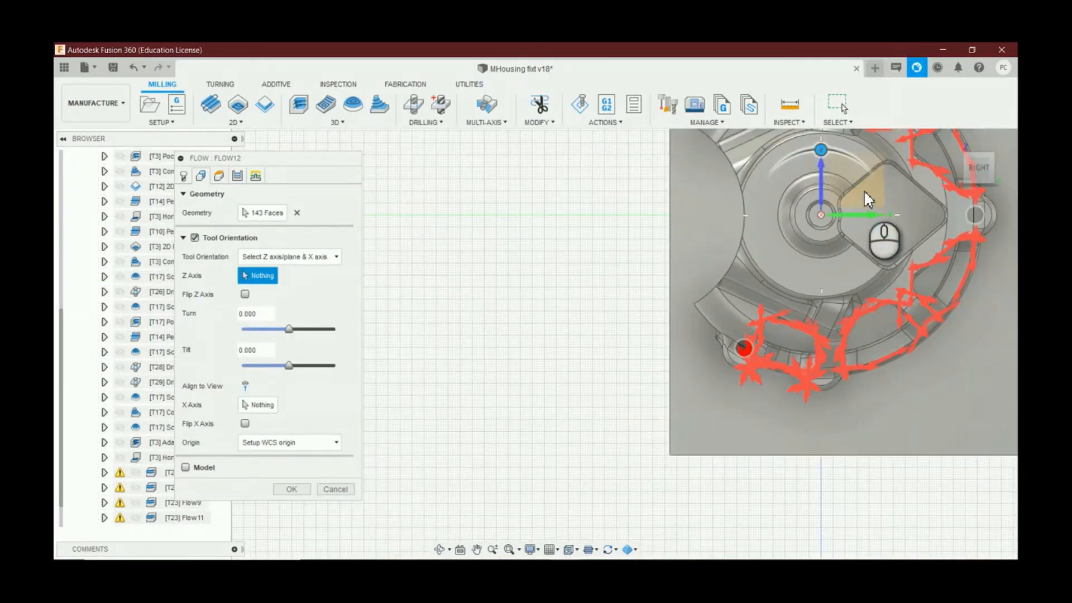
pyautogui.click(864, 197)
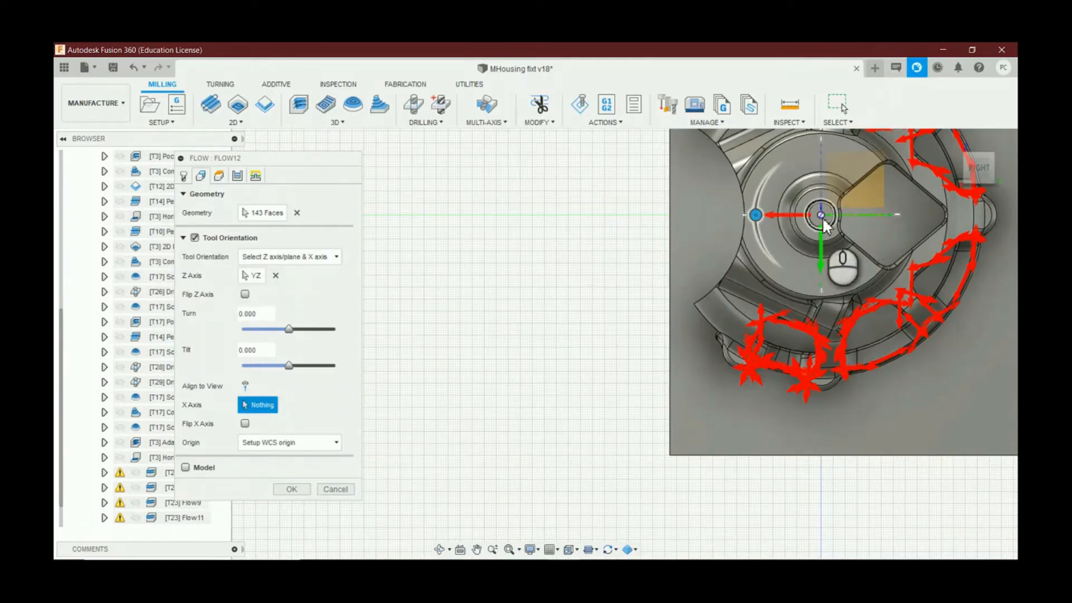
pyautogui.click(859, 191)
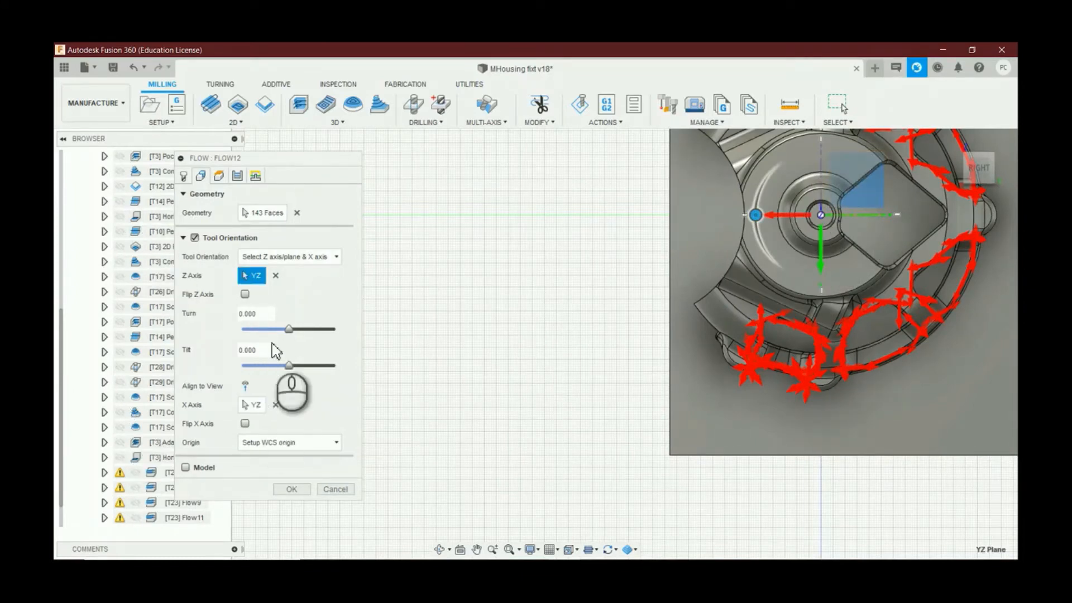
# Step: Set the number of stepovers to 10 in the Flow passes
pyautogui.click(183, 176)
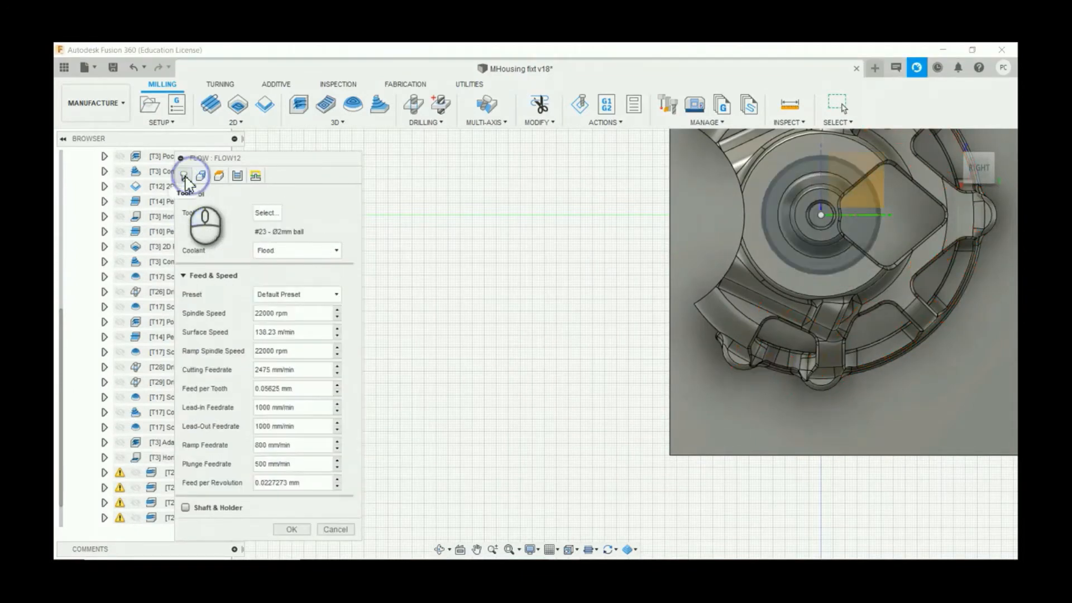
pyautogui.click(219, 176)
pyautogui.click(238, 176)
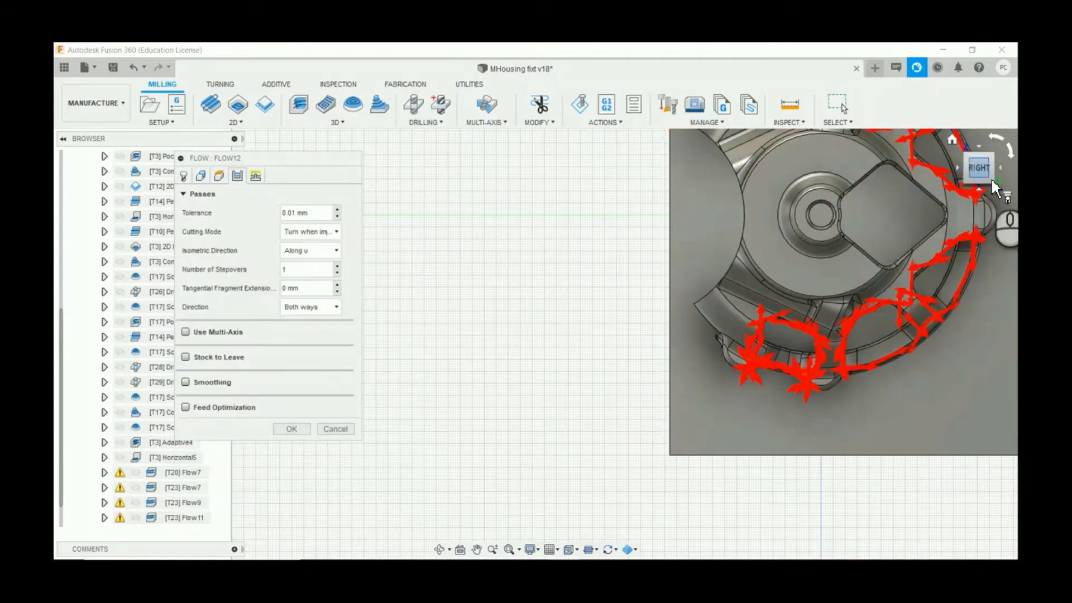
pyautogui.click(994, 183)
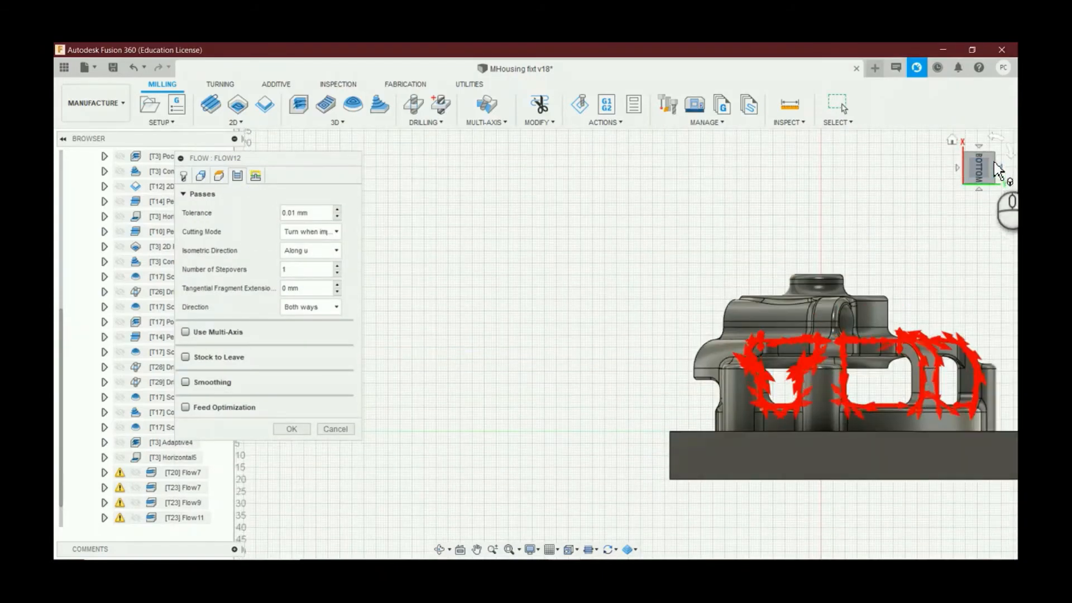
pyautogui.keyDown('shift'); pyautogui.moveTo(998, 168); pyautogui.dragTo(757, 410, button='middle'); pyautogui.keyUp('shift')
pyautogui.scroll(-3, 756, 404)
pyautogui.moveTo(292, 265); pyautogui.dragTo(250, 266)
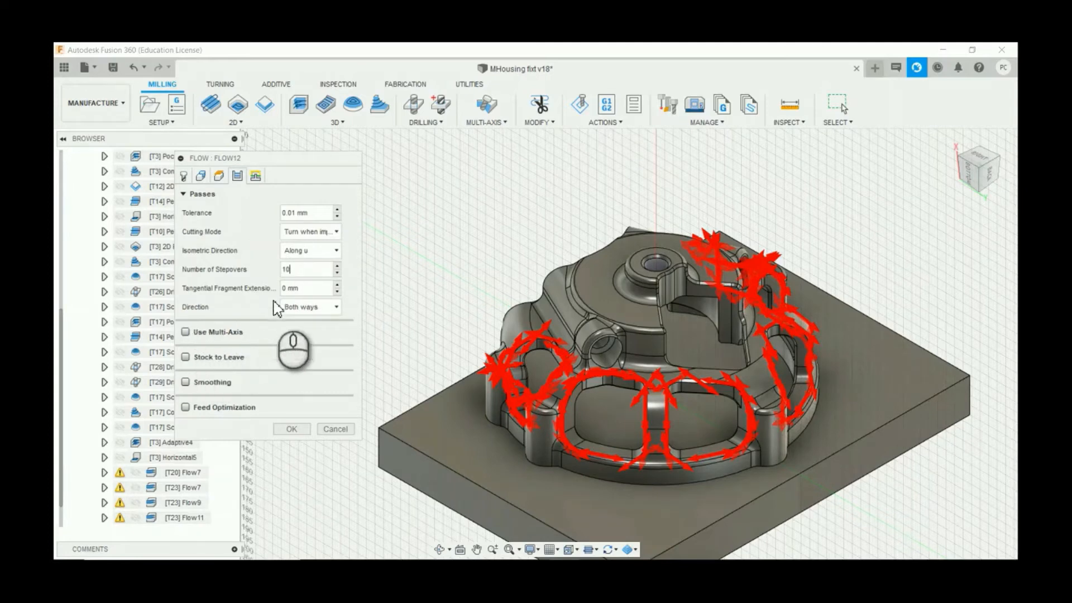
# Step: Set the maximum stay-down distance to 20 mm and the horizontal and vertical lead-in radii to 0 mm
pyautogui.click(256, 176)
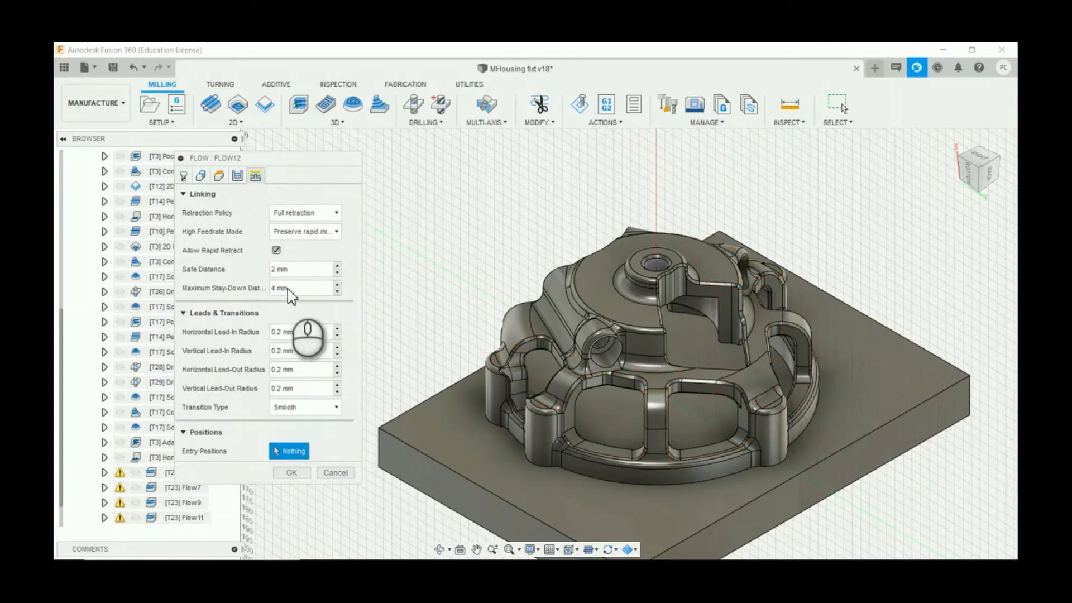
pyautogui.moveTo(286, 287); pyautogui.dragTo(220, 287)
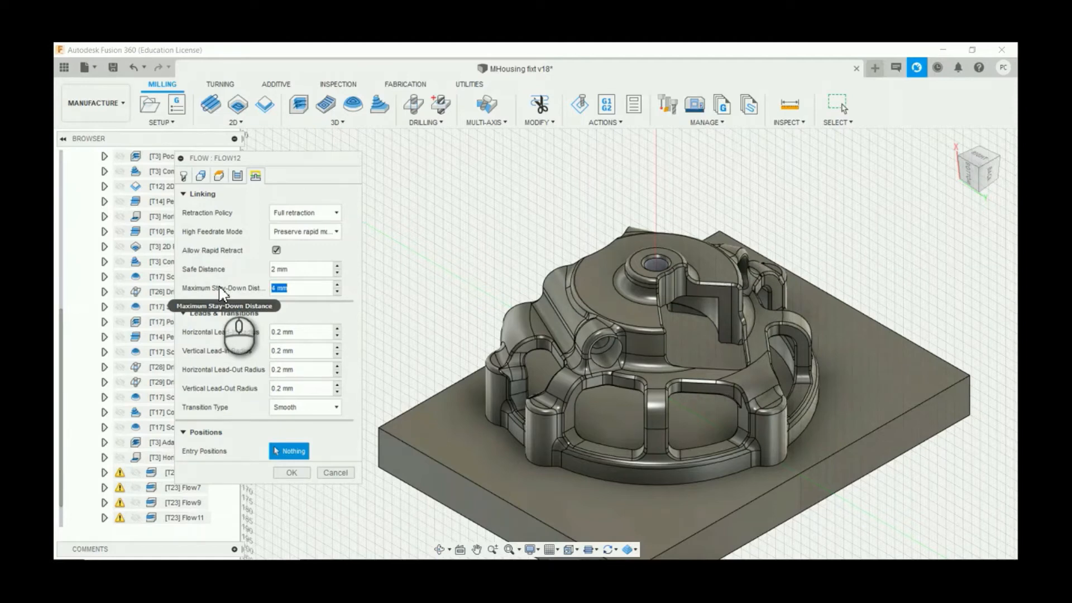
pyautogui.click(337, 355)
pyautogui.click(337, 354)
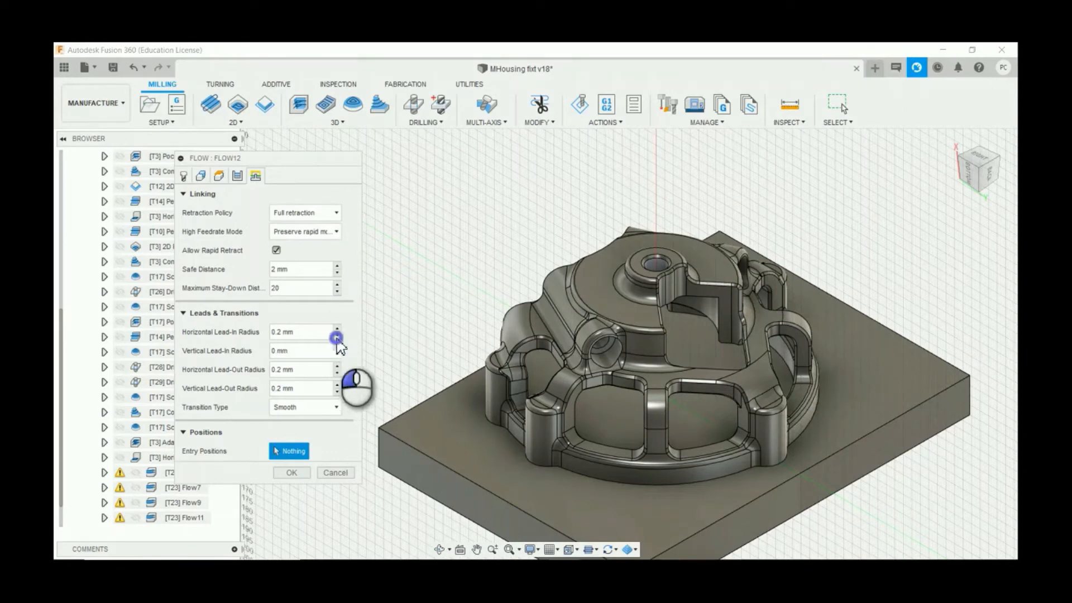
pyautogui.click(338, 336)
pyautogui.click(337, 337)
# Step: Set both lead-out radii to 0 mm and the transition type to No contact, and generate the Flow toolpath
pyautogui.click(337, 374)
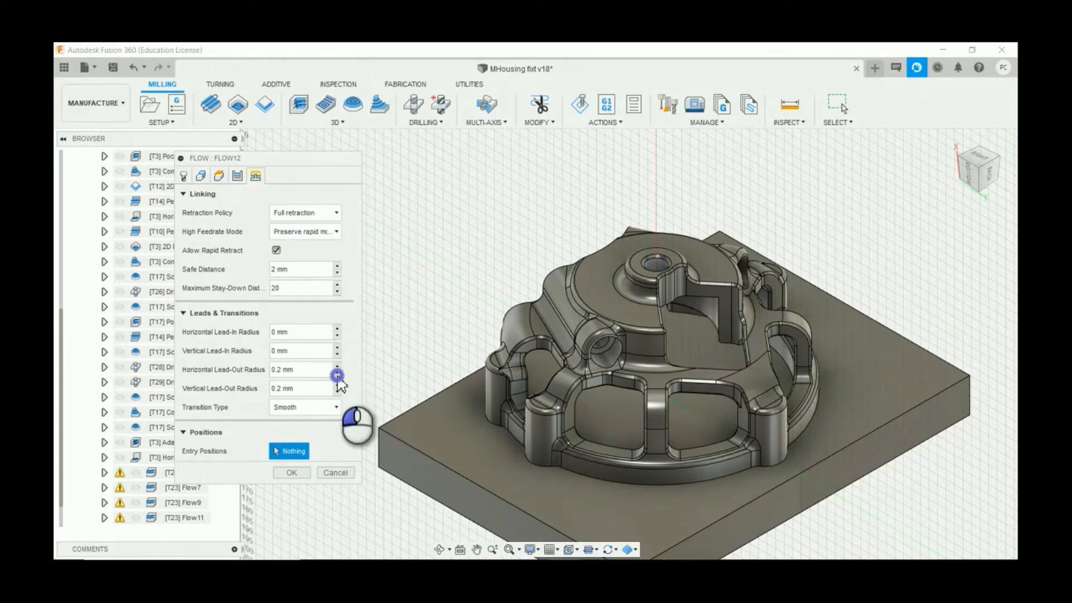
pyautogui.click(337, 374)
pyautogui.click(313, 406)
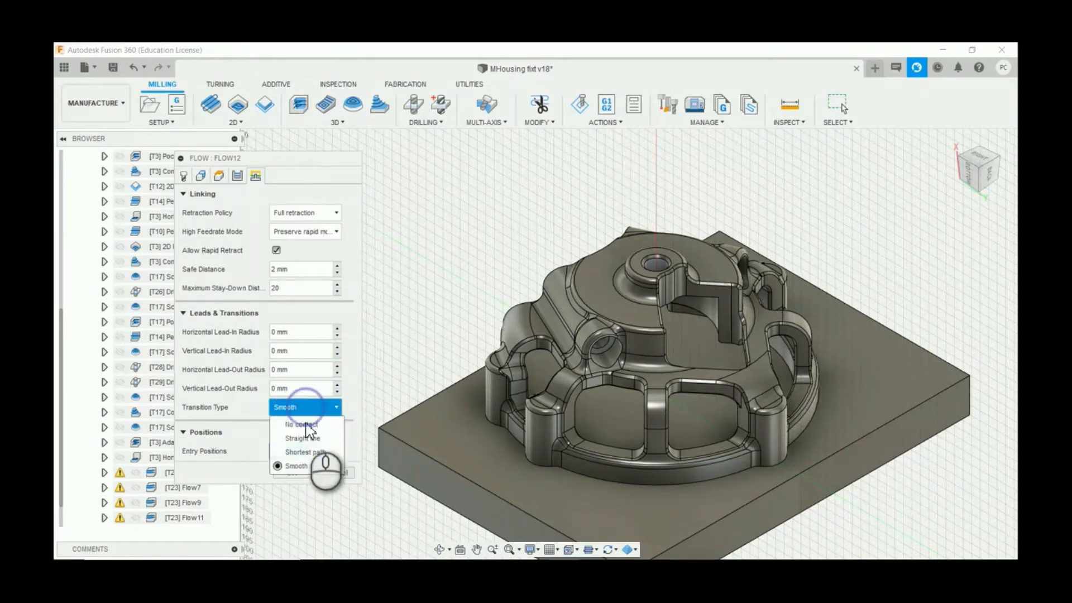
pyautogui.click(301, 424)
pyautogui.click(286, 472)
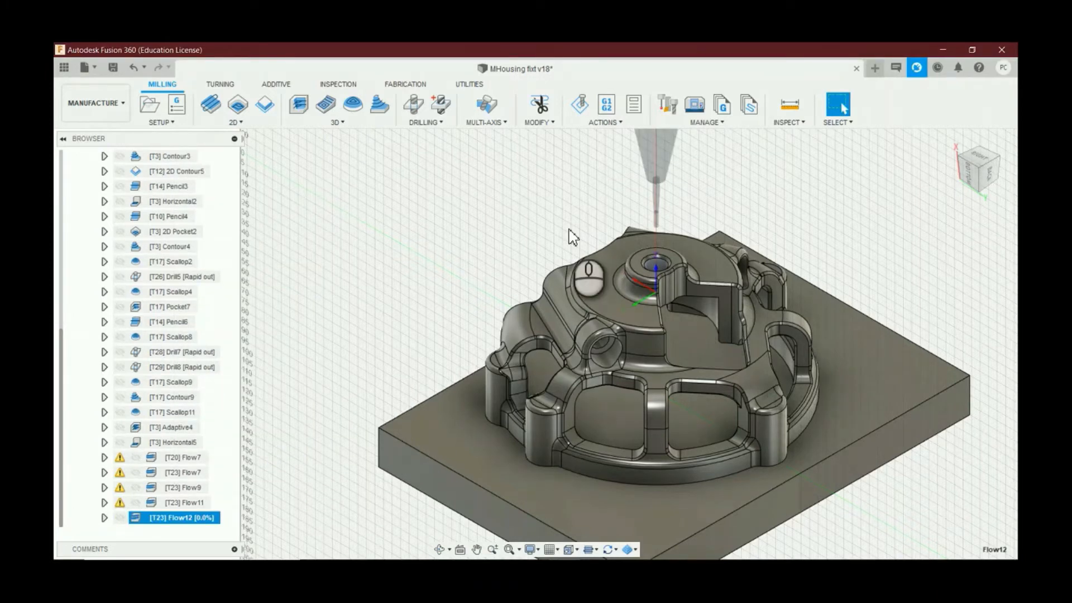
pyautogui.click(323, 459)
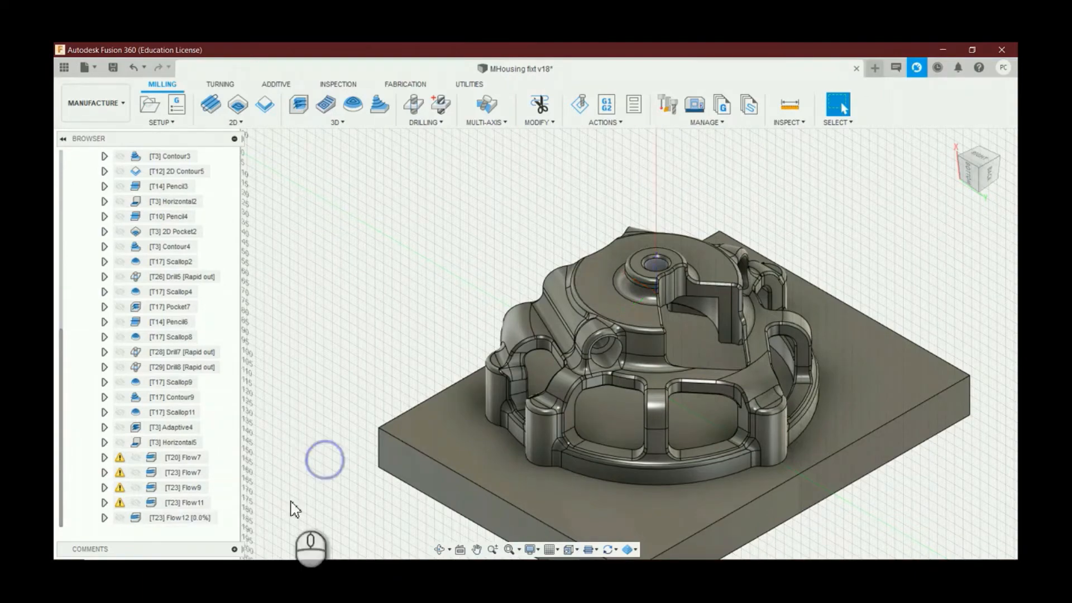
pyautogui.click(203, 517)
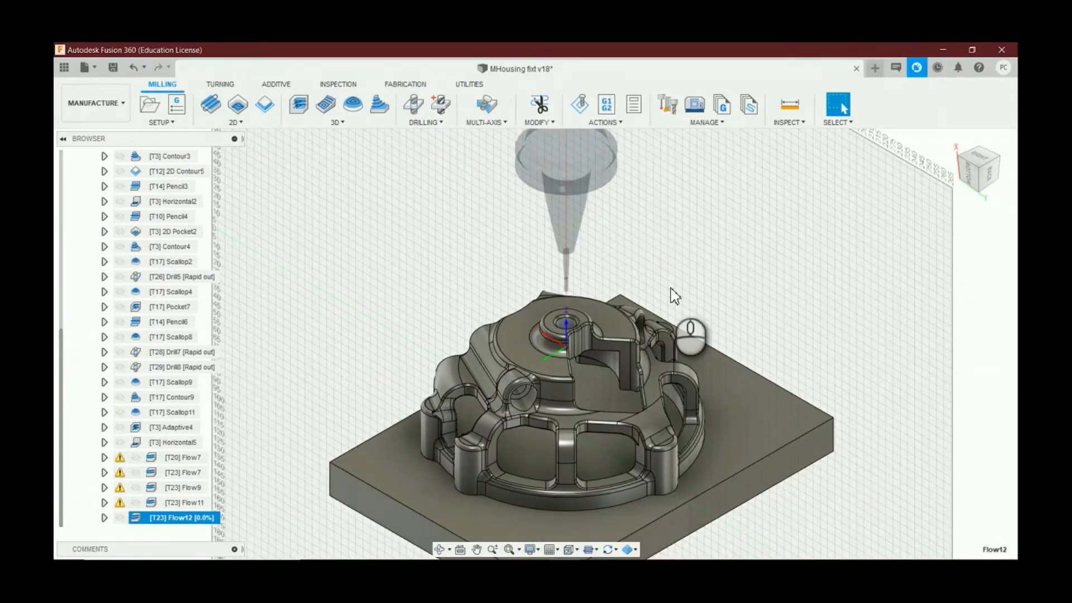
pyautogui.scroll(3, 673, 296)
pyautogui.scroll(-2, 613, 456)
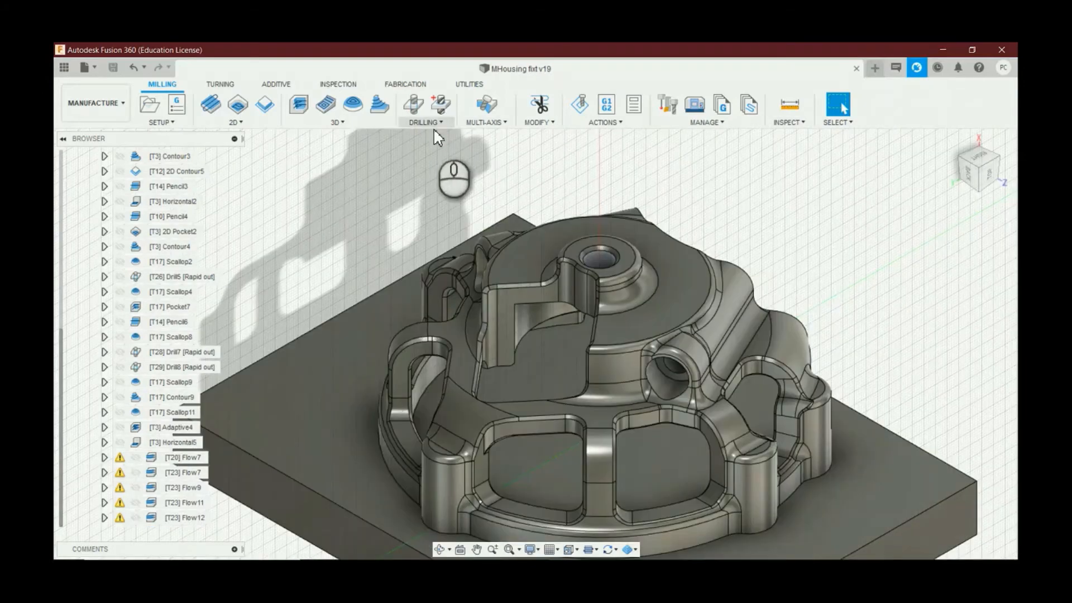
# Step: Start a new 3D Flow operation and choose the 2 mm ball end mill, filtering the tools by milling and ball end mill
pyautogui.click(334, 123)
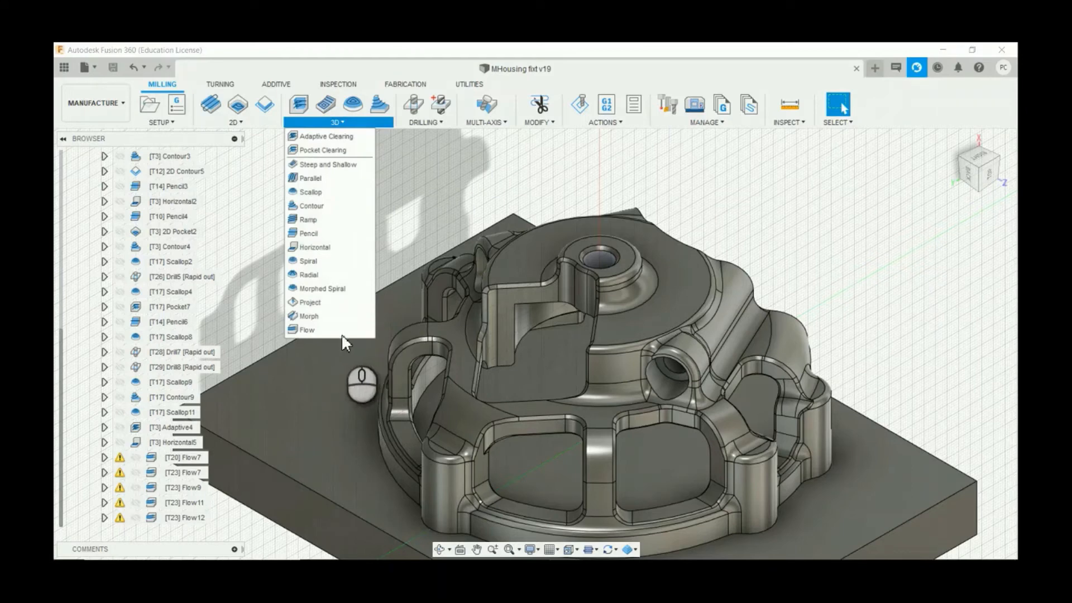
pyautogui.click(339, 331)
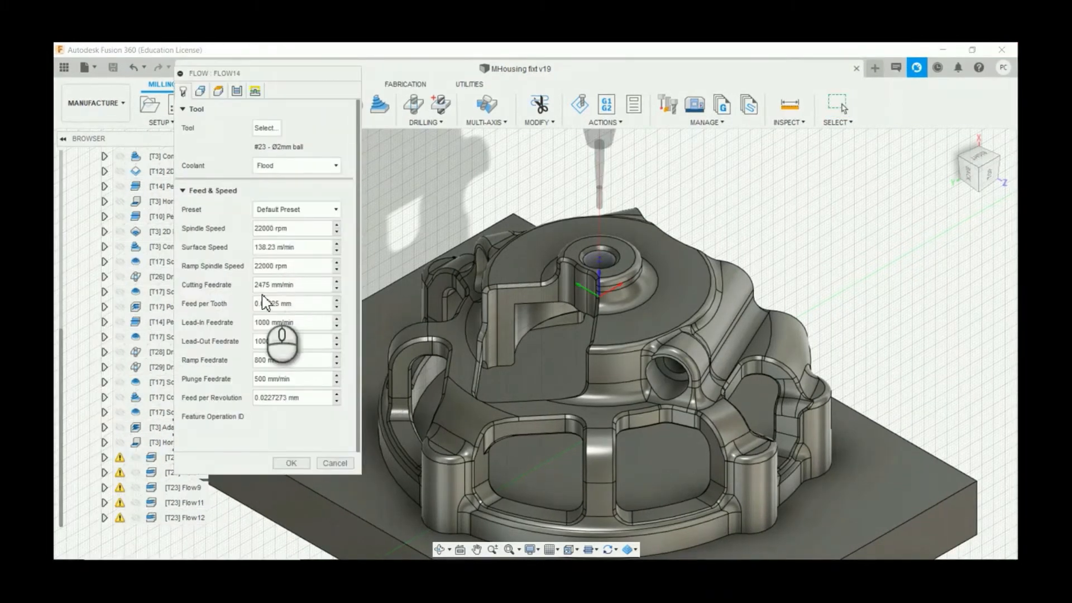
pyautogui.click(260, 128)
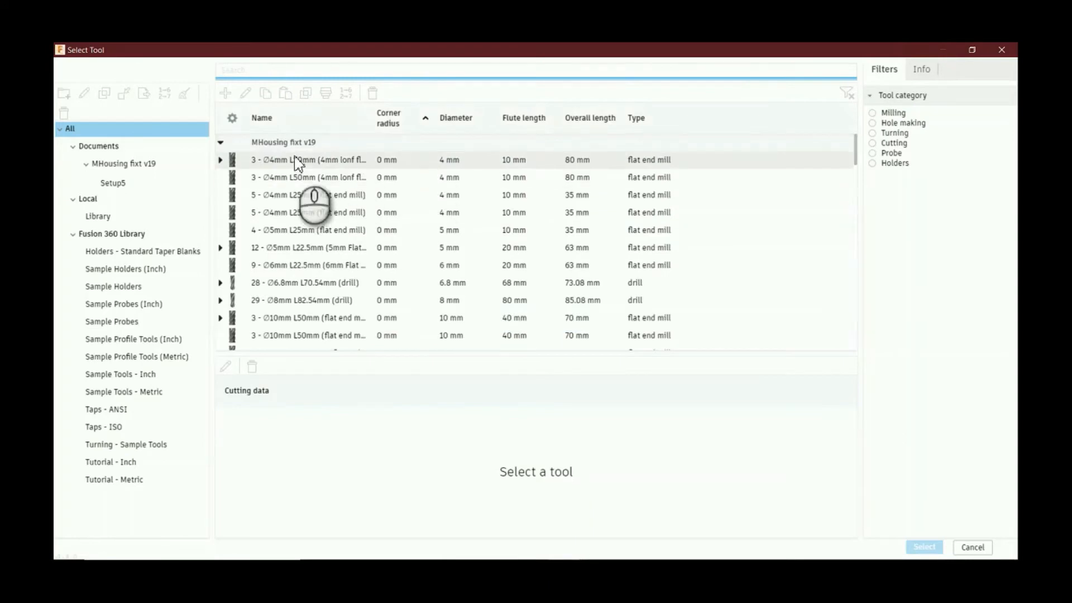
pyautogui.click(872, 113)
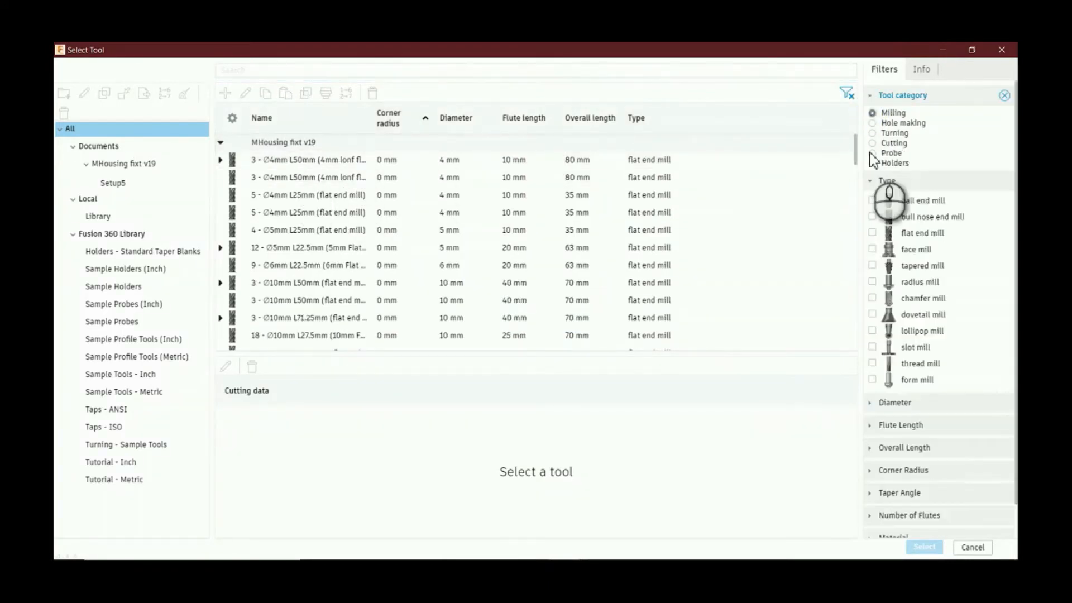
pyautogui.click(872, 201)
pyautogui.click(479, 162)
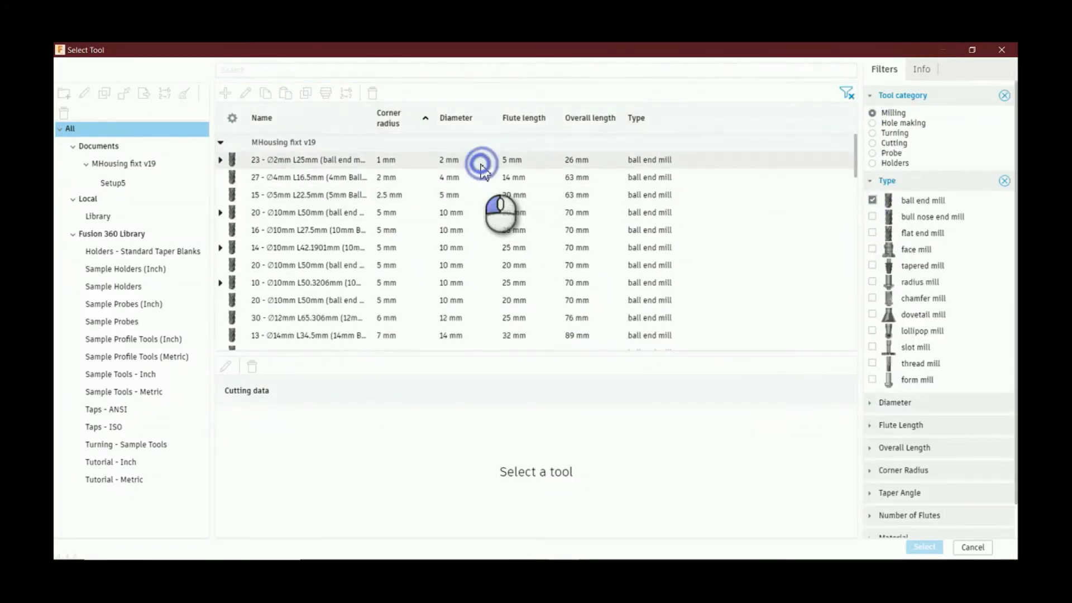
pyautogui.doubleClick(481, 165)
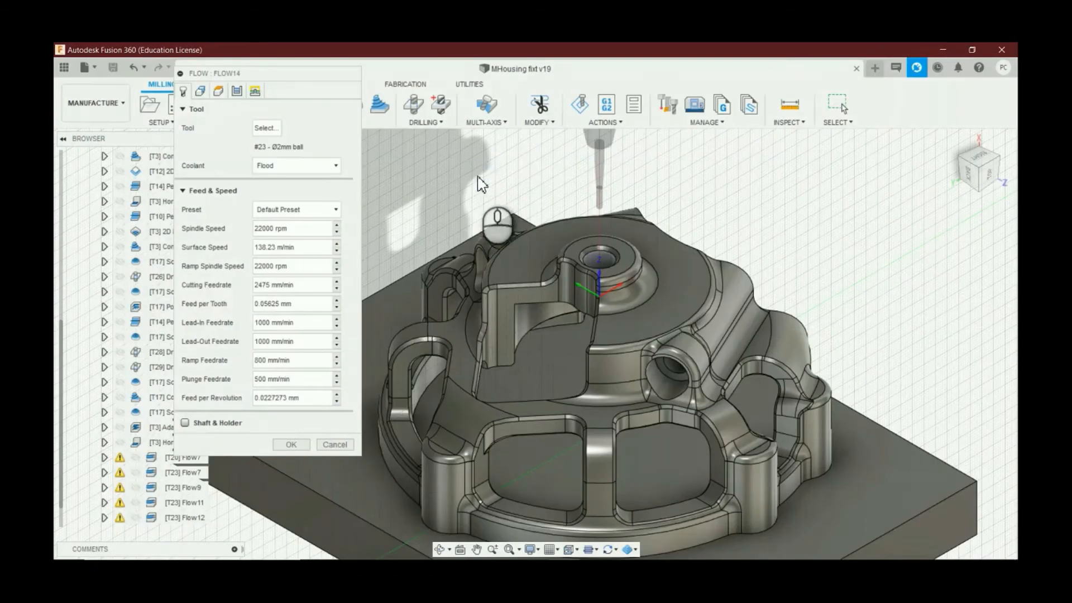
# Step: Select five connected fillet faces as Flow geometry, from the crest beside the central bore down its curved flank
pyautogui.click(200, 90)
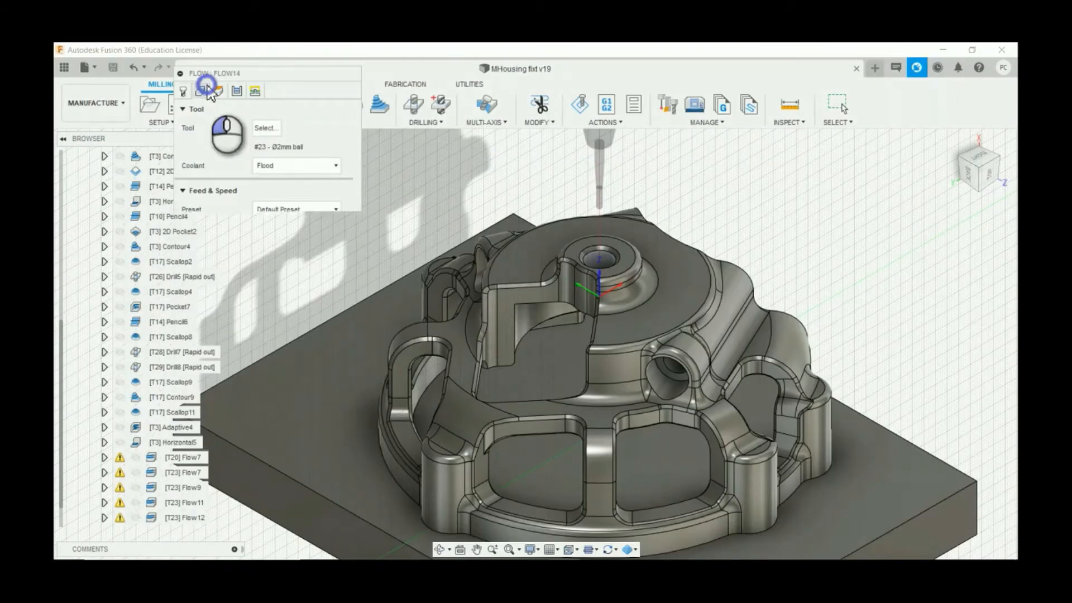
pyautogui.scroll(8, 543, 270)
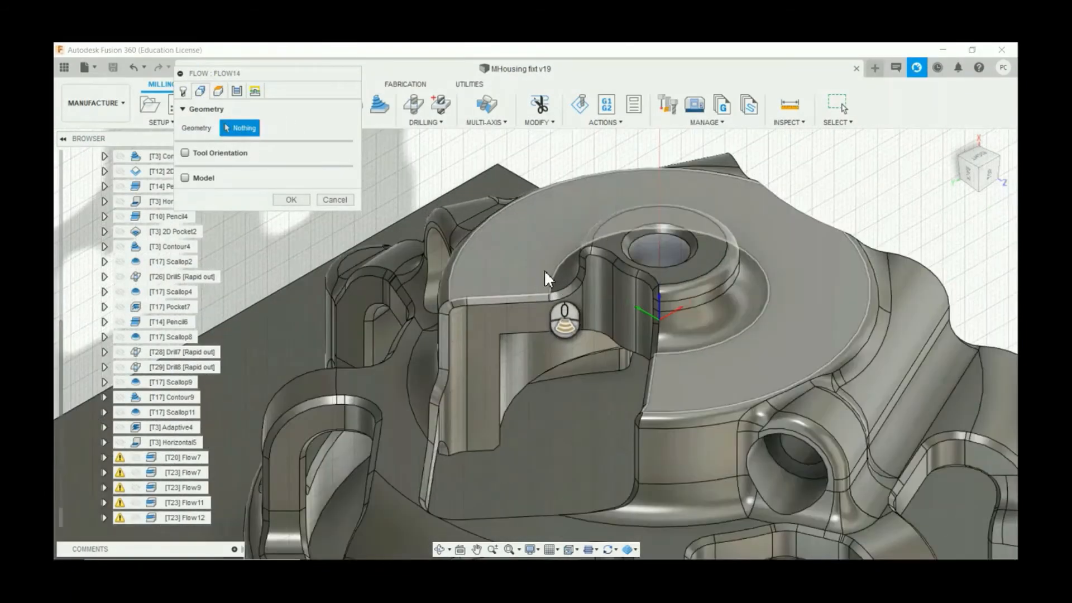
pyautogui.scroll(4, 645, 252)
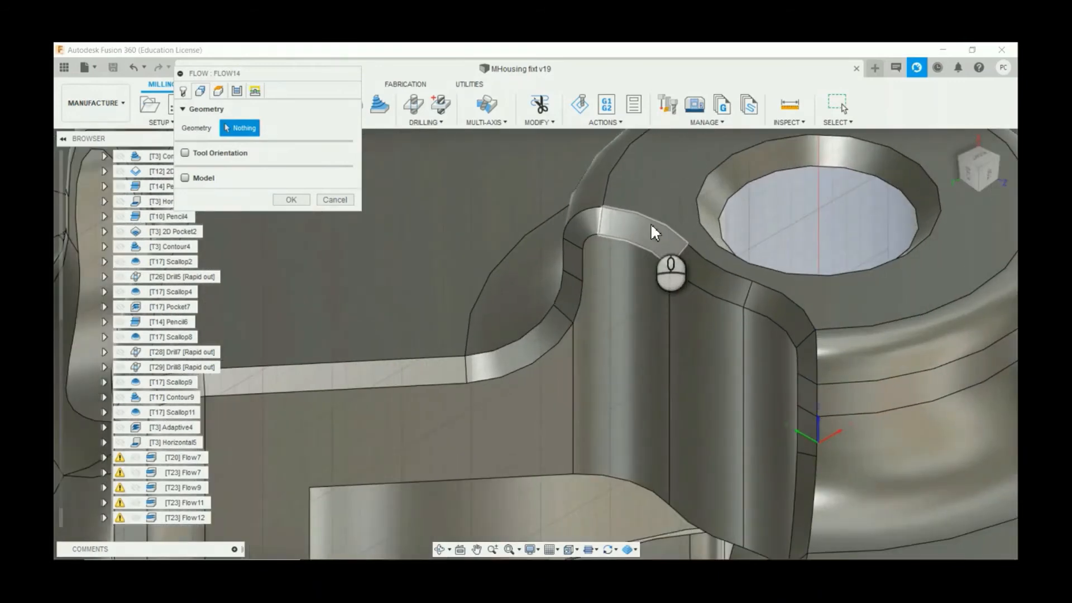
pyautogui.click(648, 238)
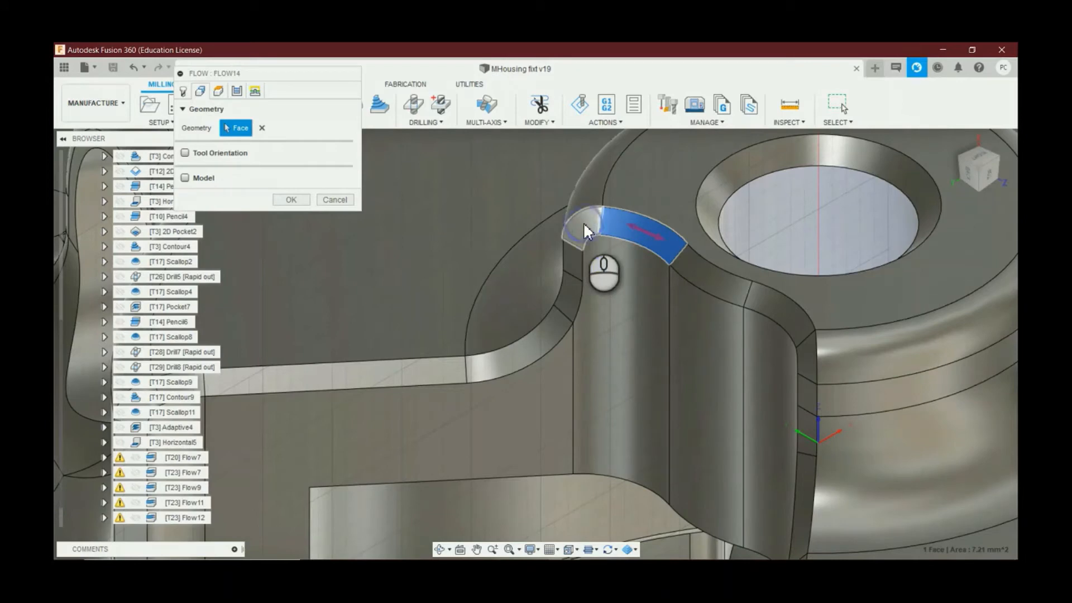
pyautogui.click(584, 226)
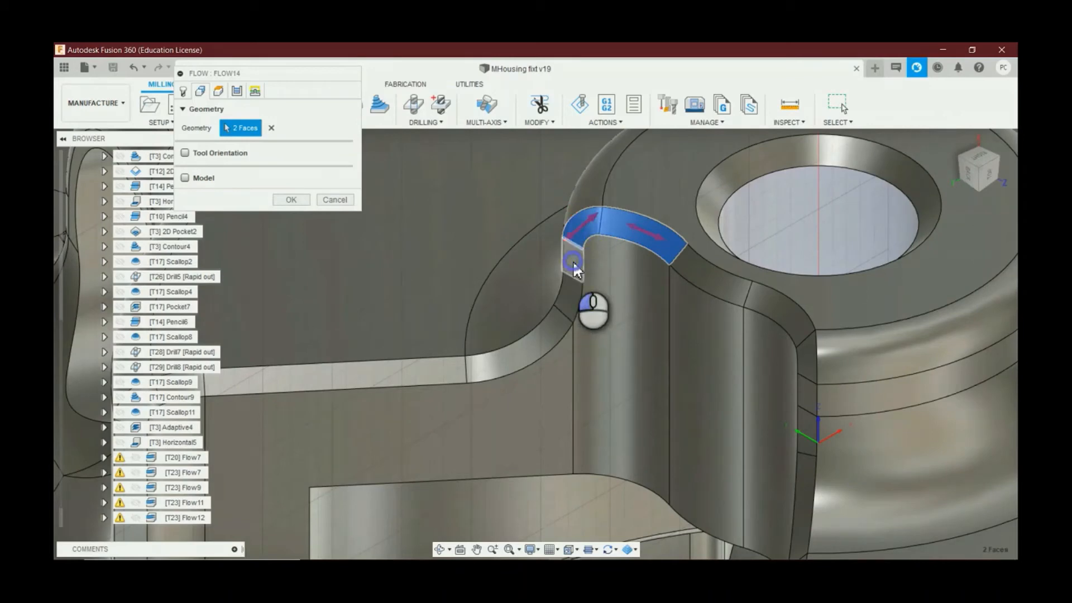
pyautogui.click(573, 262)
pyautogui.click(567, 297)
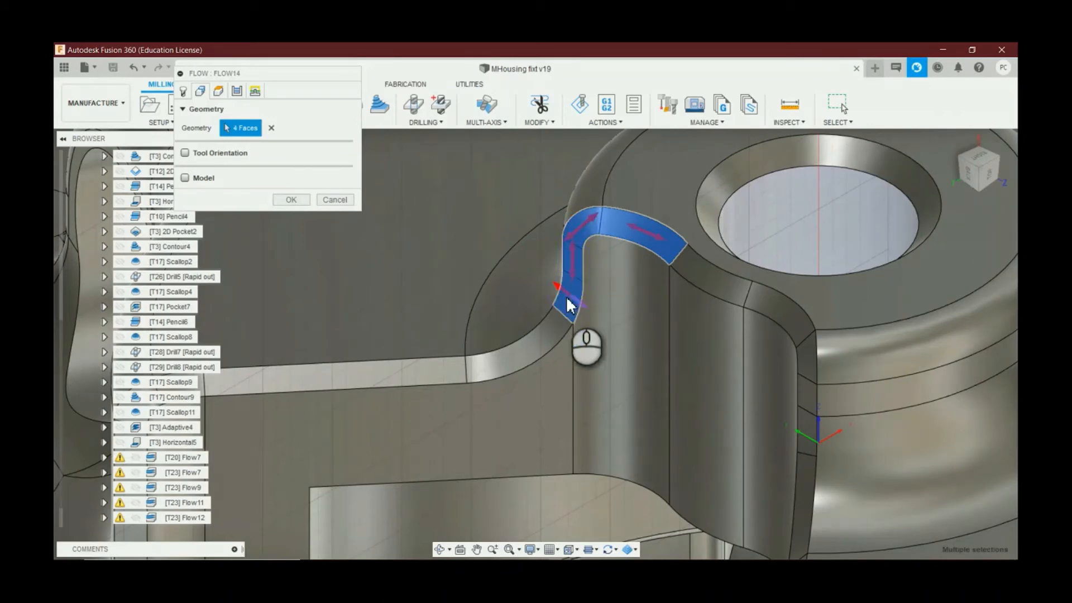
pyautogui.click(522, 360)
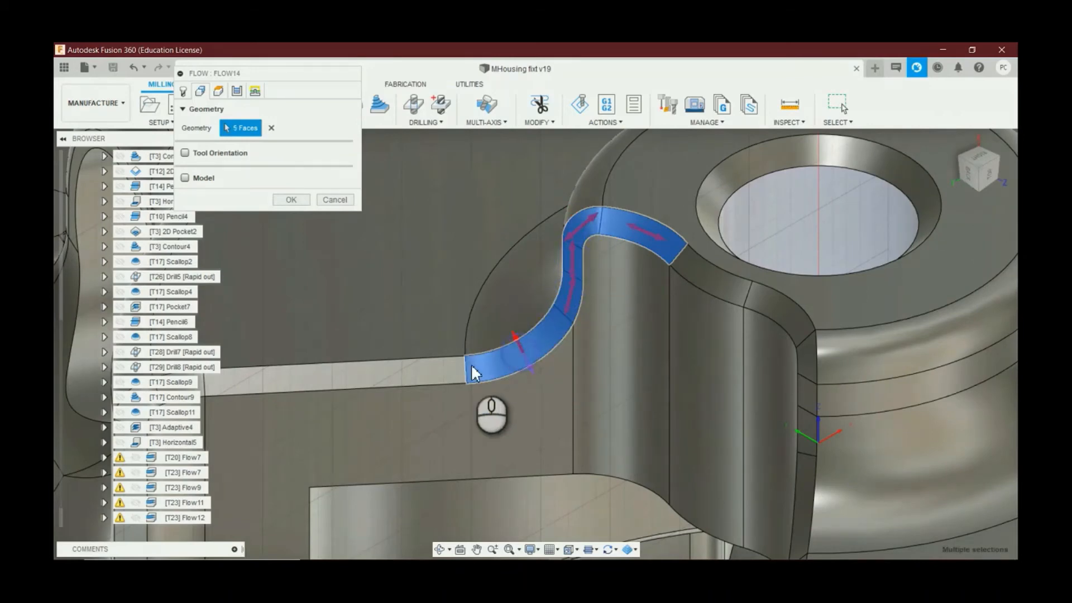
# Step: Add the long straight fillet face and the two faces rounding its outer corner to the Flow geometry
pyautogui.click(444, 370)
pyautogui.keyDown('shift'); pyautogui.moveTo(442, 370); pyautogui.dragTo(404, 367, button='middle'); pyautogui.keyUp('shift')
pyautogui.click(414, 364)
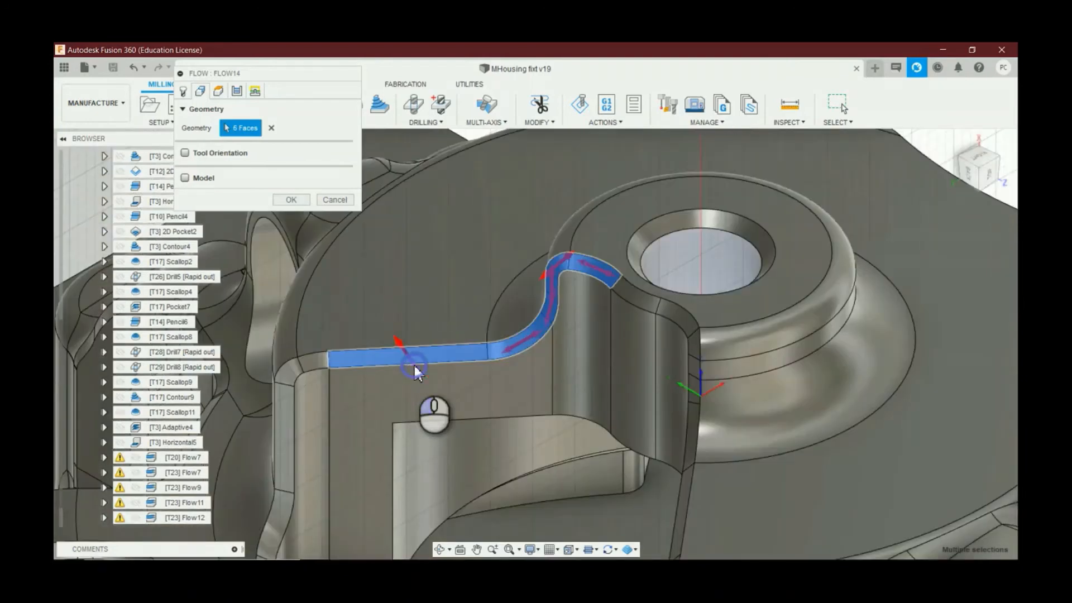
pyautogui.scroll(-3, 413, 363)
pyautogui.scroll(5, 336, 352)
pyautogui.scroll(2, 513, 346)
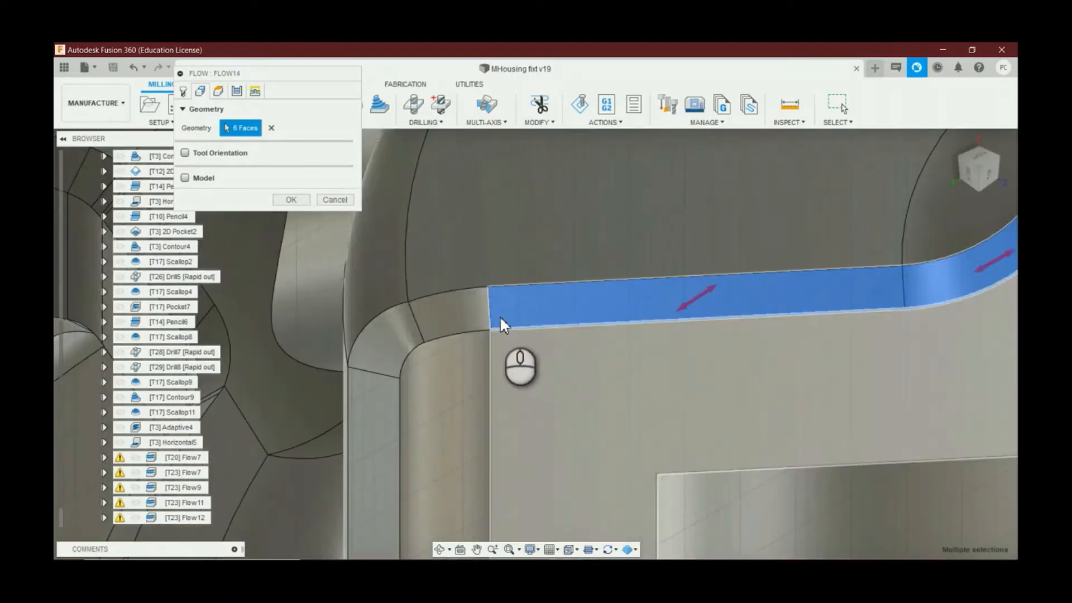
pyautogui.click(454, 317)
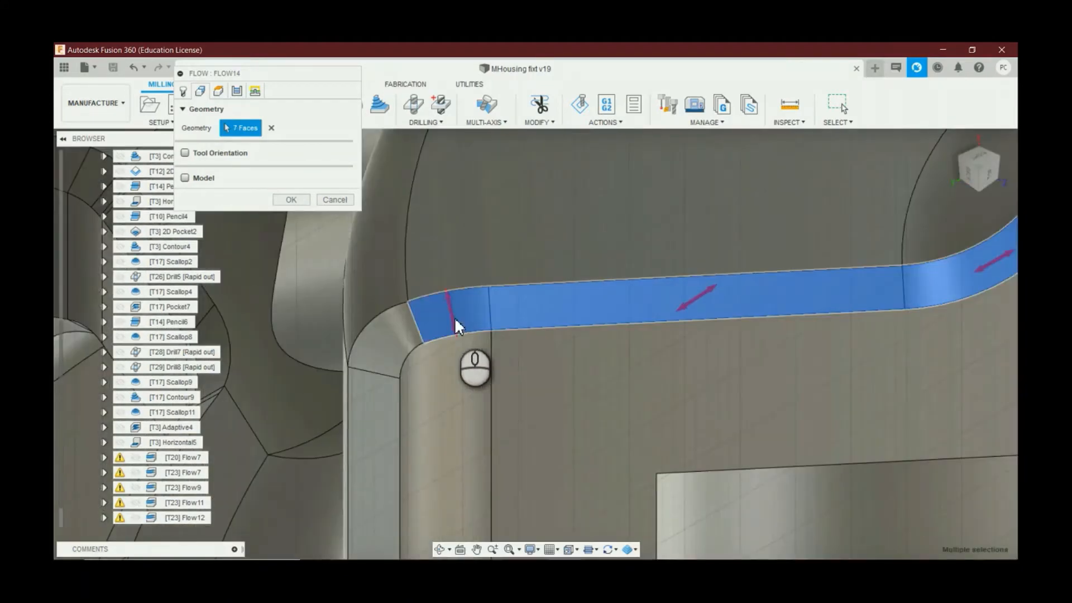
pyautogui.click(385, 347)
# Step: Add the four fillet faces running down the side edge of the central opening to the Flow geometry
pyautogui.scroll(-5, 460, 288)
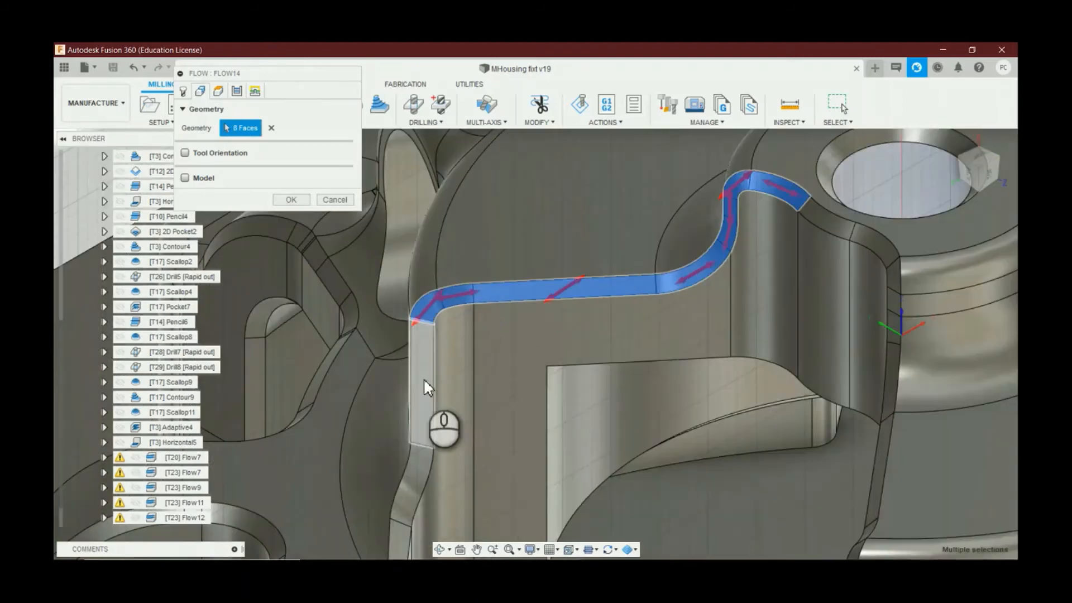
pyautogui.click(423, 377)
pyautogui.scroll(-4, 458, 298)
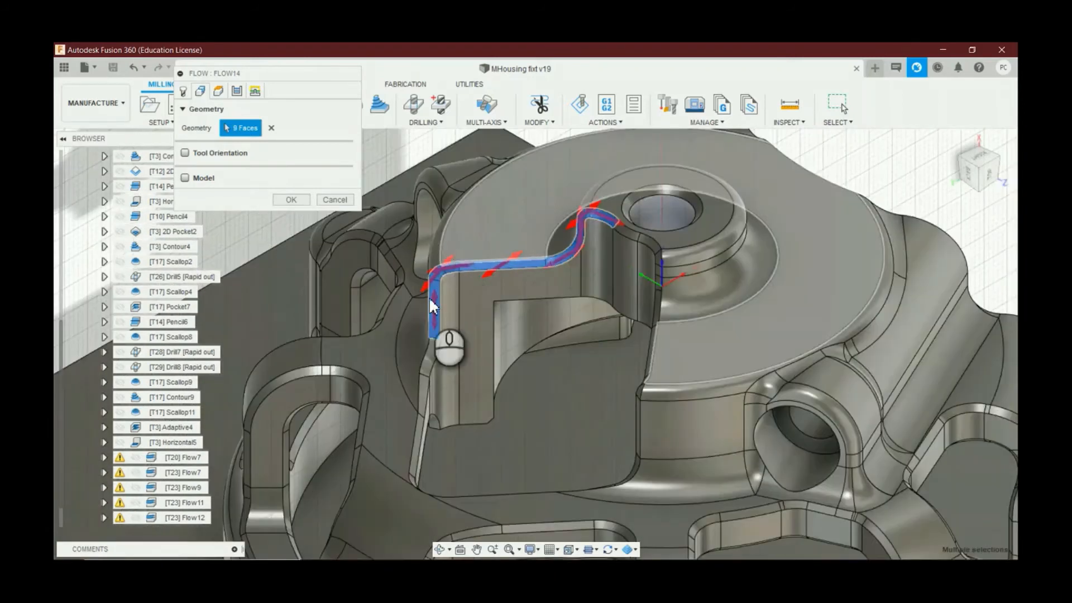
pyautogui.scroll(6, 430, 369)
pyautogui.moveTo(430, 369); pyautogui.dragTo(444, 285, button='middle')
pyautogui.click(444, 285)
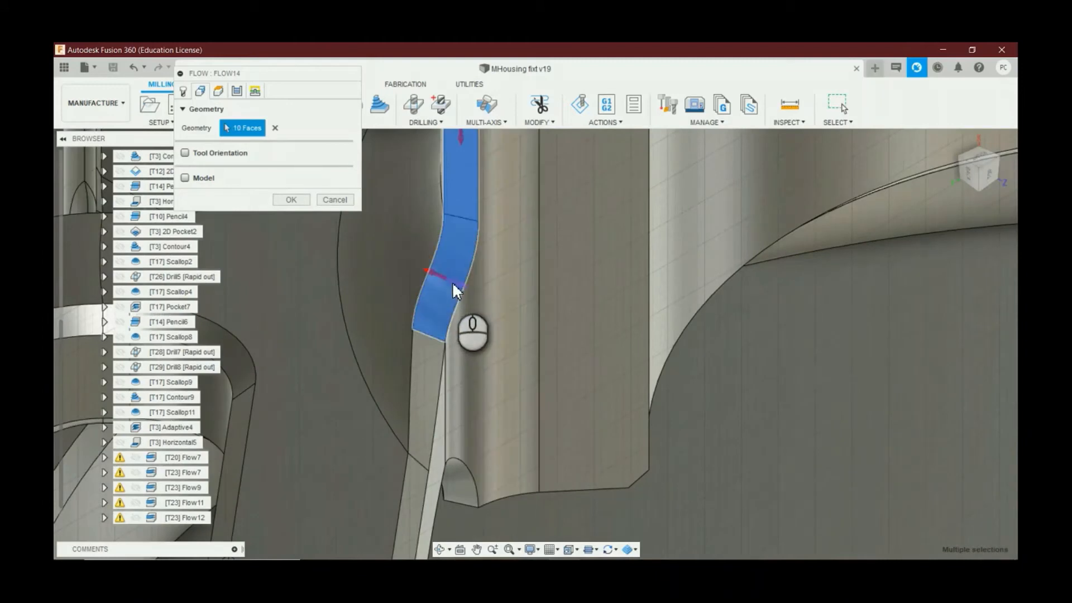
pyautogui.scroll(-3, 455, 272)
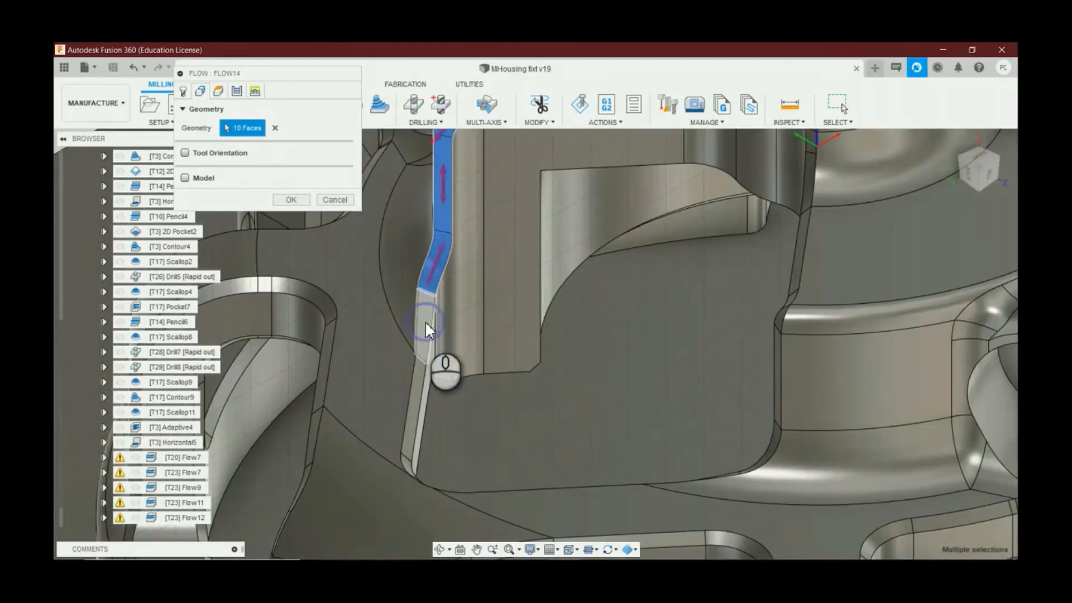
pyautogui.click(412, 406)
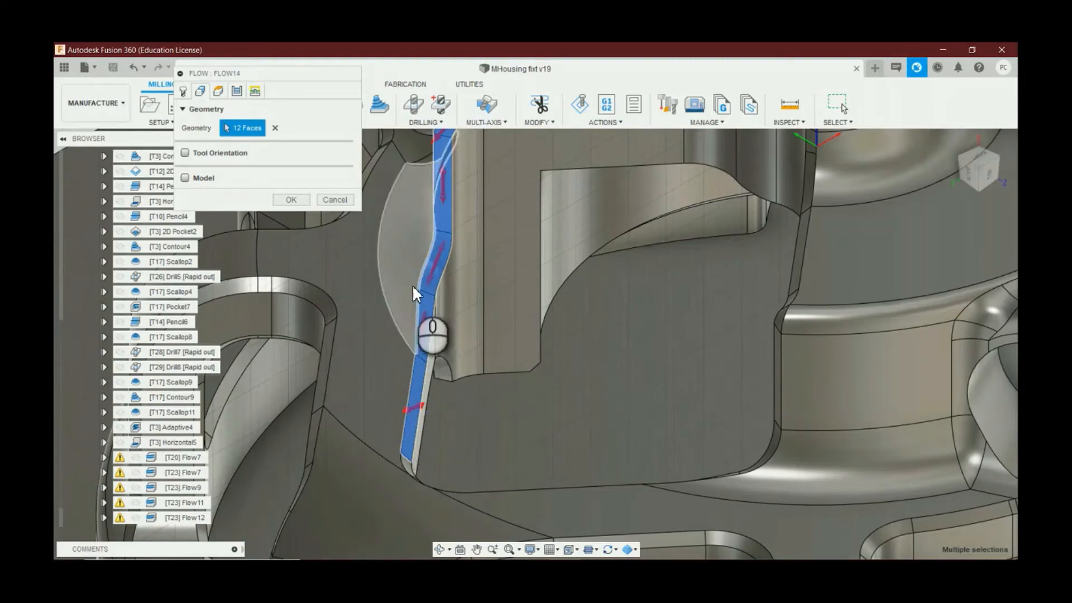
# Step: Add the fillet faces around the central opening's lower corner and along the adjoining straight edge to the Flow geometry
pyautogui.scroll(-3, 413, 284)
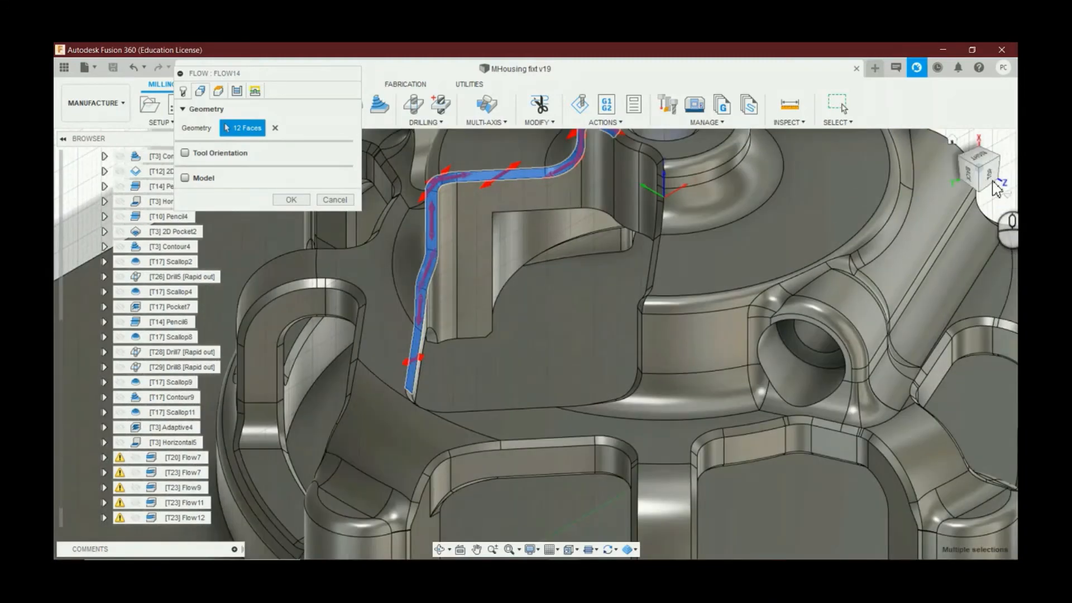
pyautogui.moveTo(975, 178)
pyautogui.mouseDown()
pyautogui.moveTo(882, 236)
pyautogui.moveTo(913, 232)
pyautogui.moveTo(904, 206)
pyautogui.mouseUp()
pyautogui.moveTo(919, 246)
pyautogui.mouseDown()
pyautogui.moveTo(899, 213)
pyautogui.moveTo(918, 224)
pyautogui.moveTo(910, 218)
pyautogui.mouseUp()
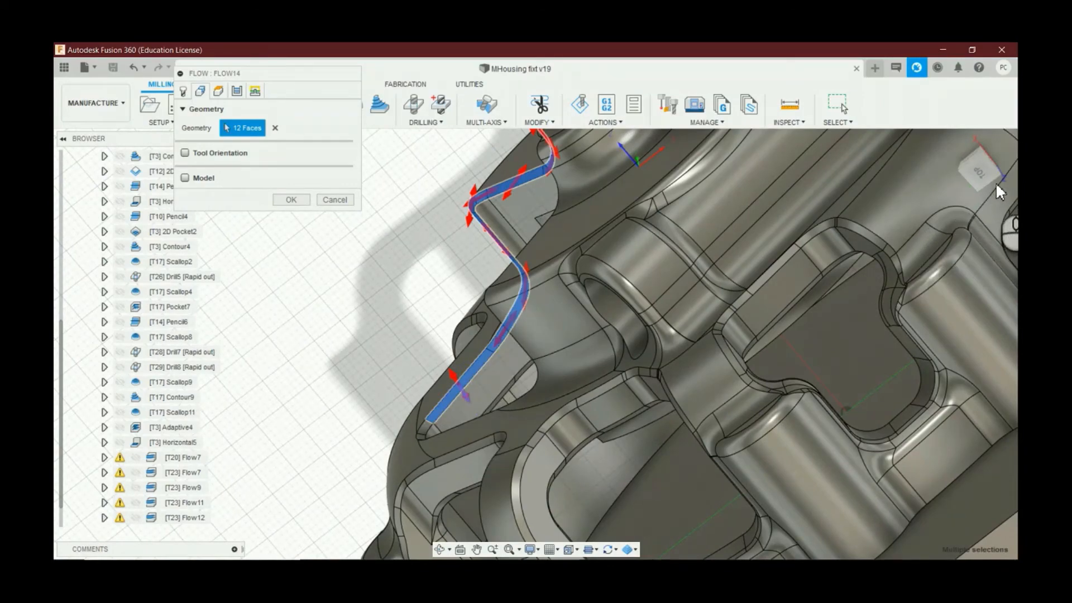
pyautogui.moveTo(435, 403); pyautogui.dragTo(140, 220)
pyautogui.click(569, 355)
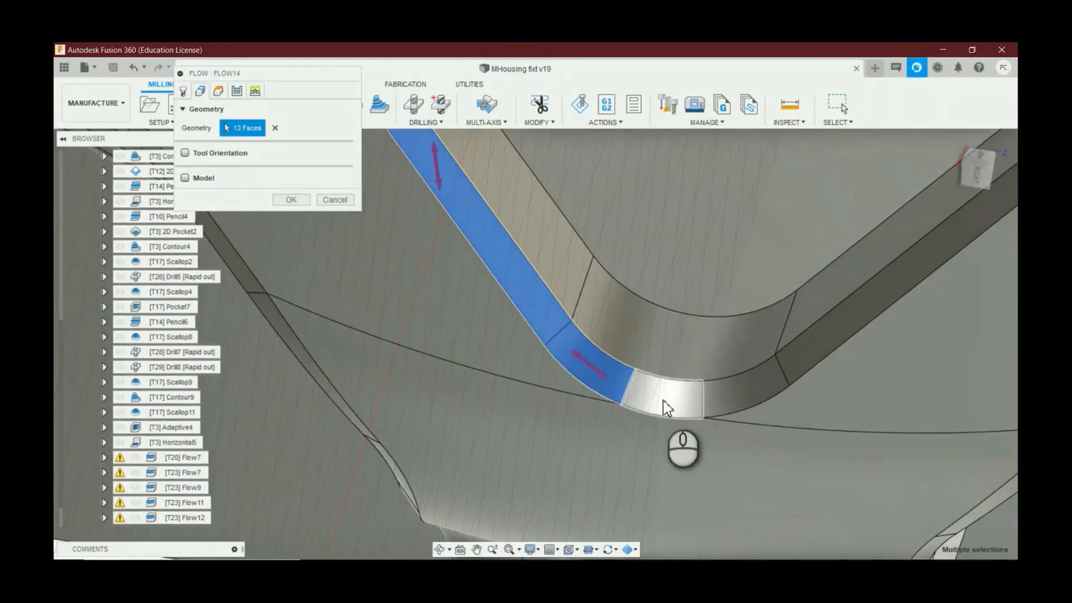
pyautogui.click(663, 406)
pyautogui.click(735, 402)
pyautogui.click(735, 341)
pyautogui.click(844, 266)
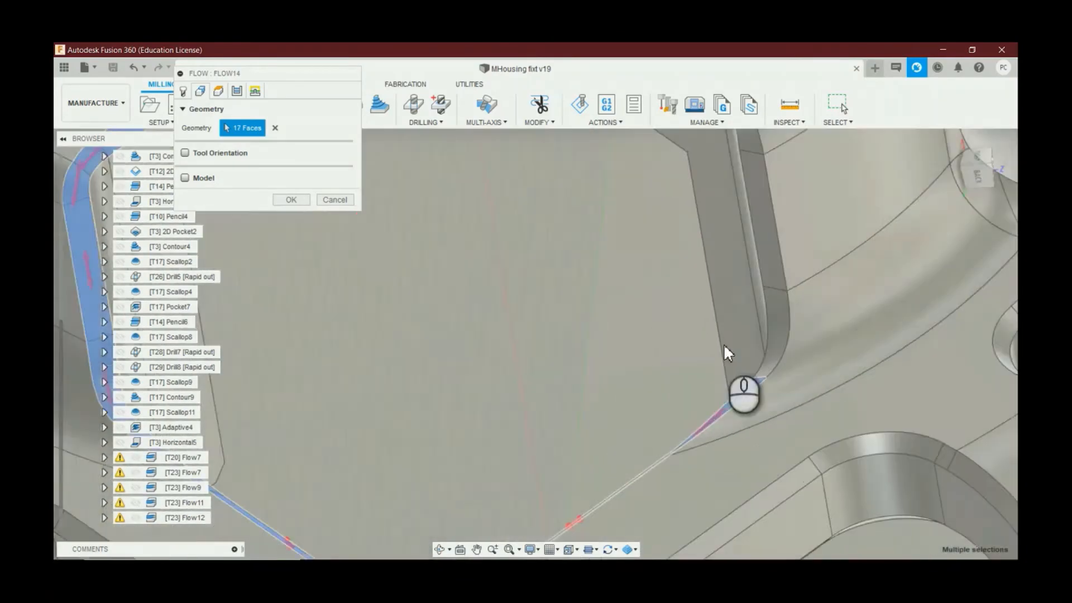
# Step: Add the remaining fillet faces up the opening's opposite side and over the crest to complete the 28-face loop
pyautogui.click(723, 343)
pyautogui.click(731, 379)
pyautogui.click(787, 346)
pyautogui.click(776, 312)
pyautogui.scroll(-5, 780, 318)
pyautogui.click(718, 240)
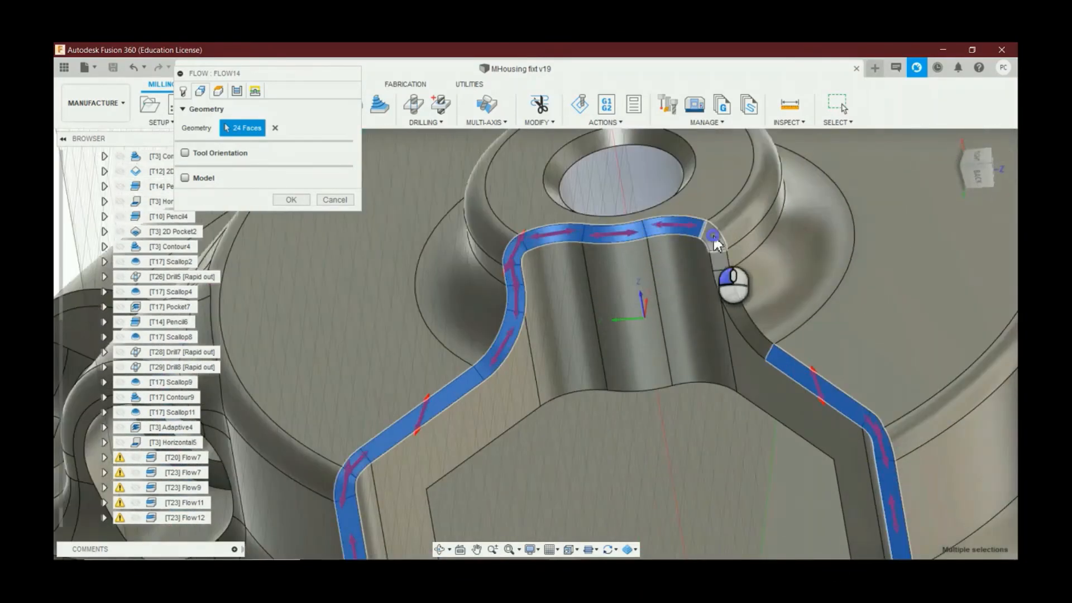
pyautogui.click(722, 274)
# Step: Enable tool orientation for the Flow operation and pick the YZ plane as the Z axis
pyautogui.scroll(-2, 764, 284)
pyautogui.scroll(3, 765, 277)
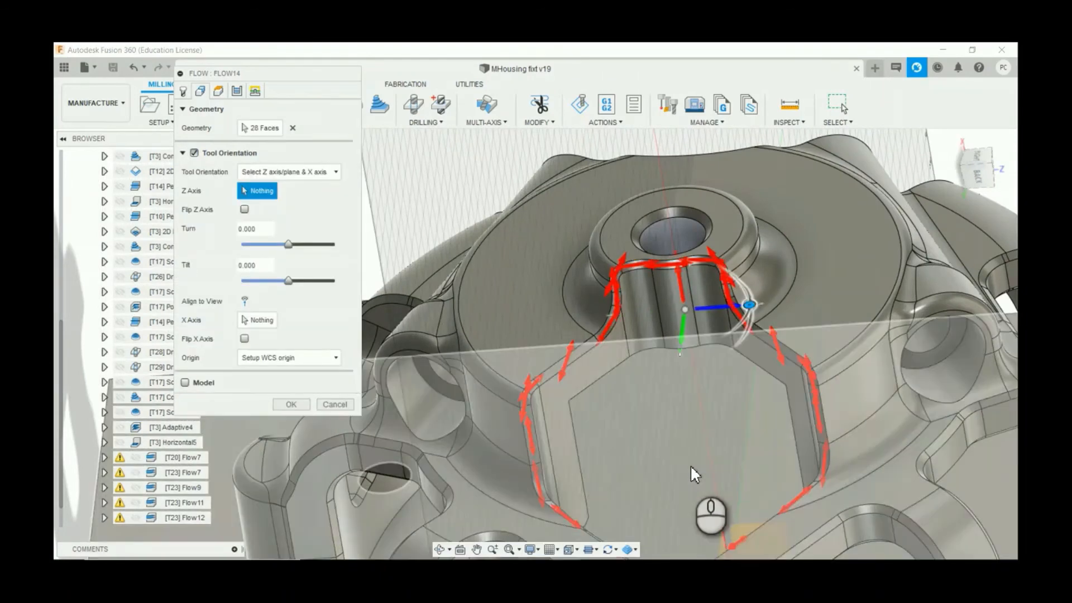
pyautogui.scroll(-3, 799, 313)
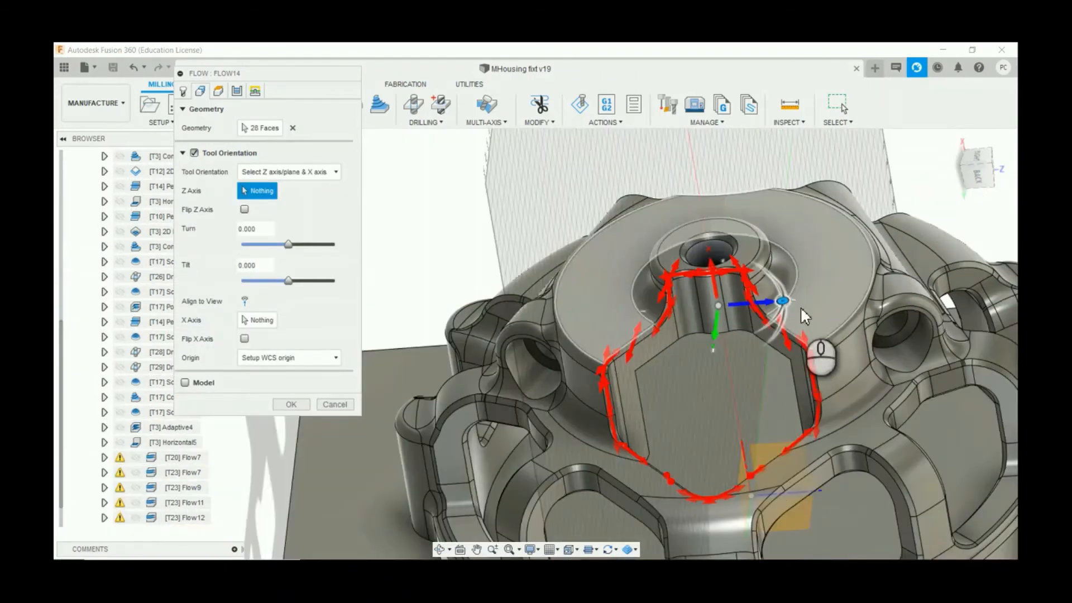
pyautogui.moveTo(976, 163); pyautogui.dragTo(979, 159)
pyautogui.click(979, 160)
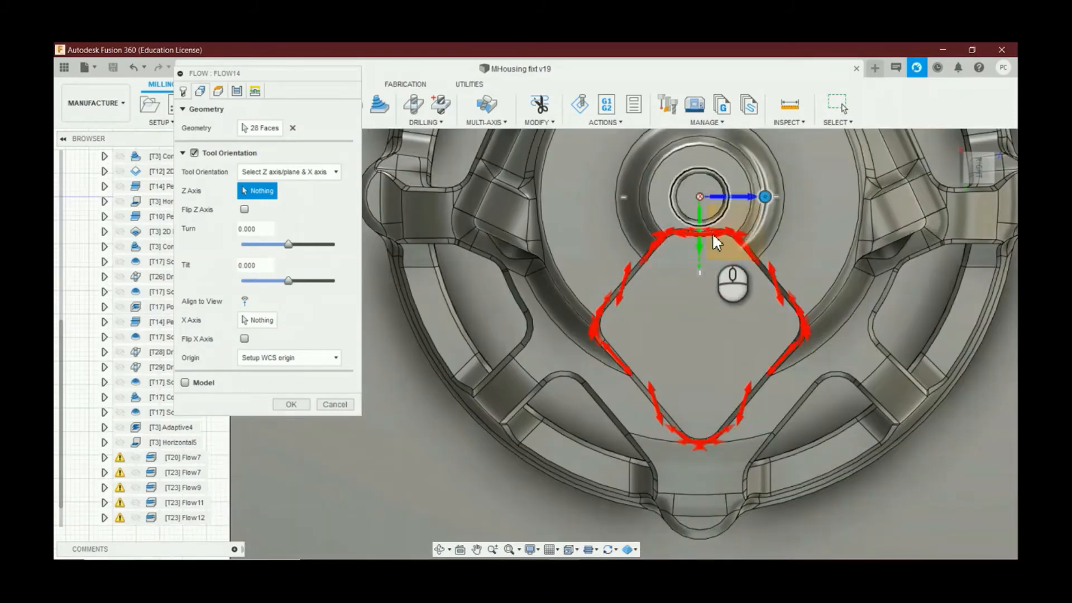
pyautogui.click(714, 250)
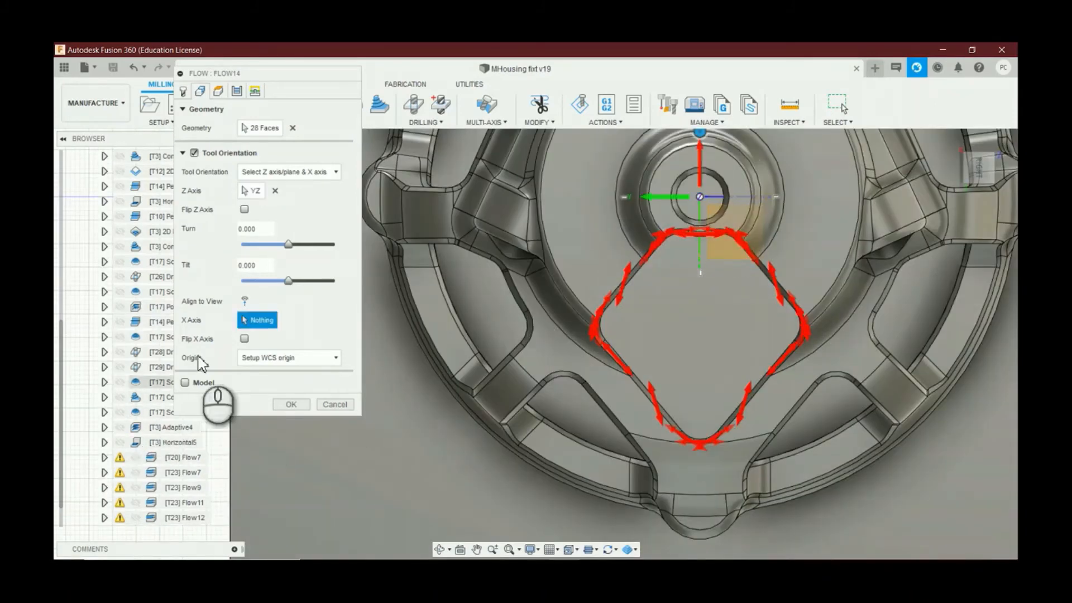
# Step: Set the number of stepovers to 4 in the Flow operation's passes settings
pyautogui.click(218, 91)
pyautogui.click(235, 89)
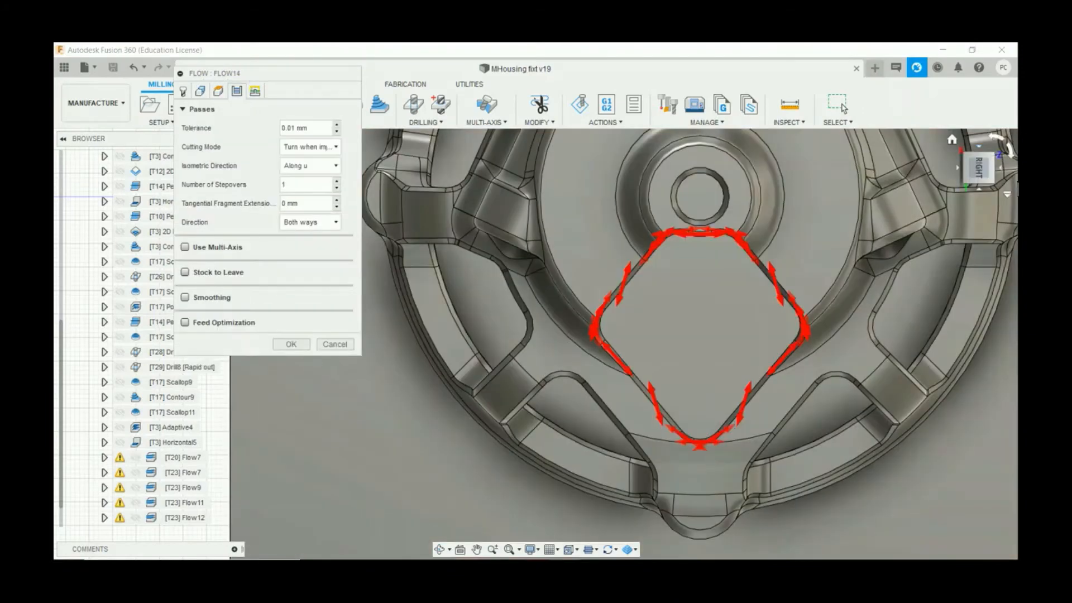
pyautogui.click(979, 181)
pyautogui.scroll(-2, 909, 177)
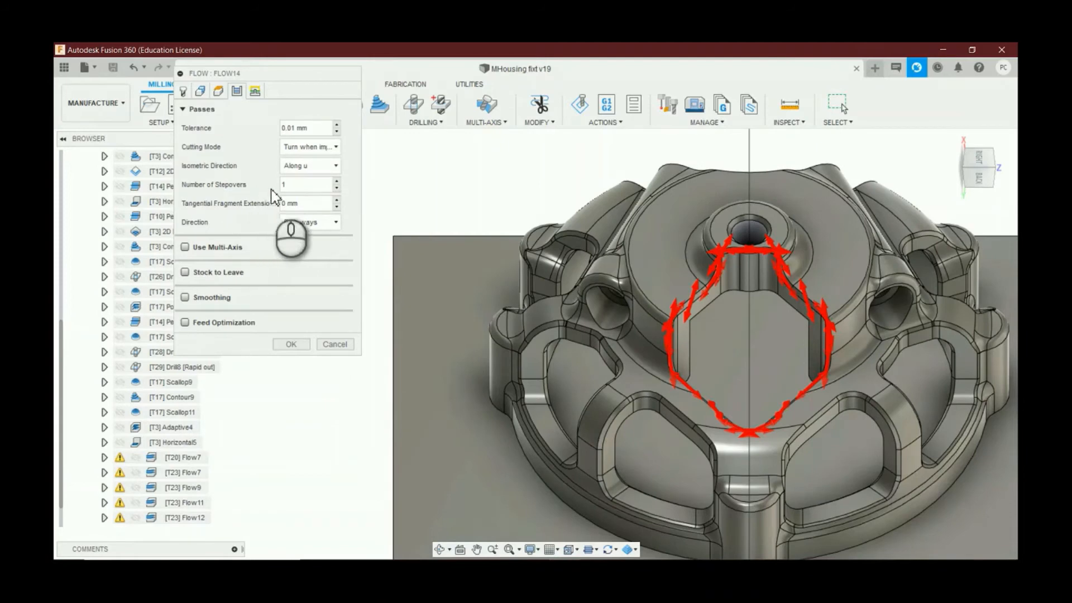
pyautogui.click(301, 186)
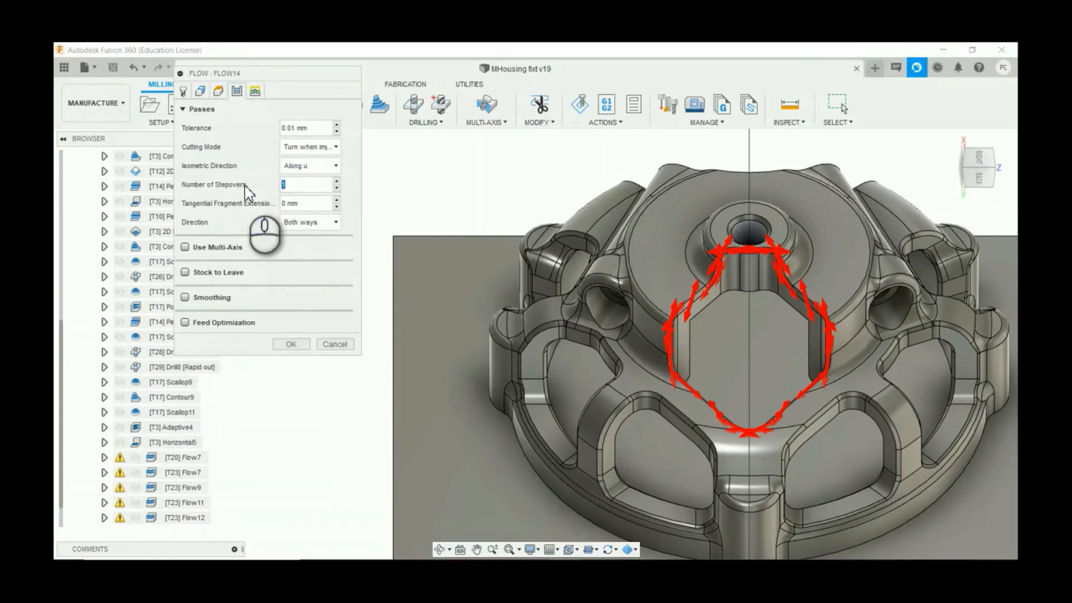
pyautogui.write('4')
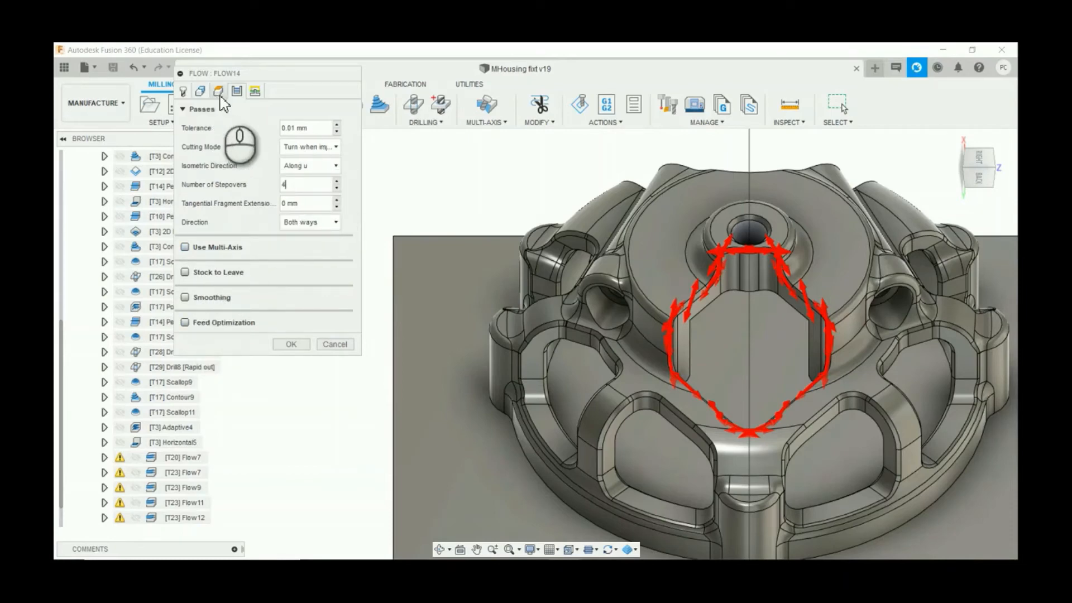
# Step: Set the horizontal and vertical lead-in and lead-out radii of the Flow operation to 0 mm
pyautogui.click(255, 91)
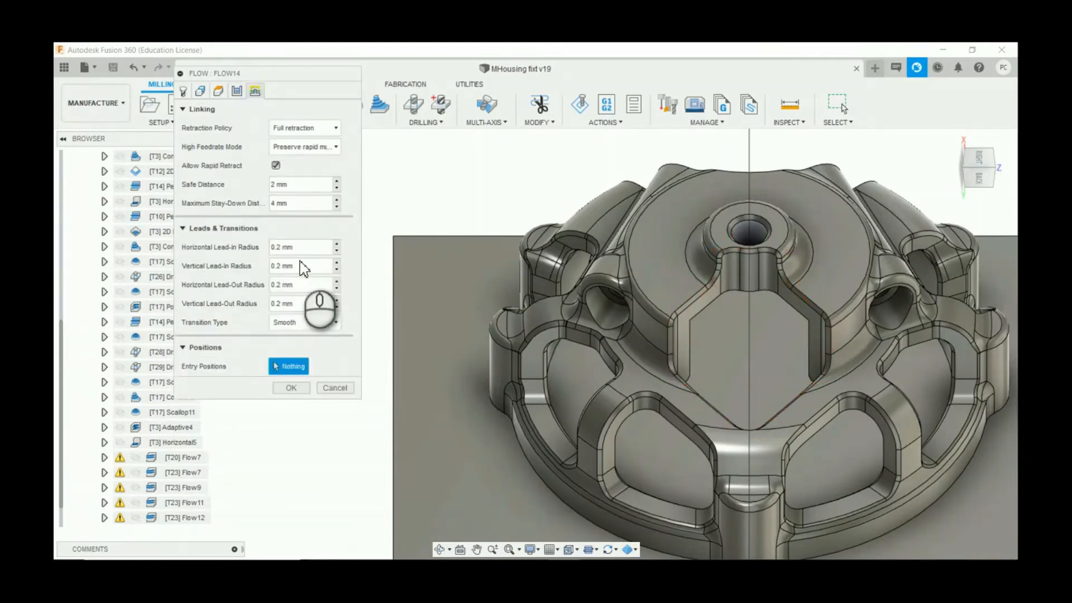
pyautogui.click(337, 270)
pyautogui.click(337, 270)
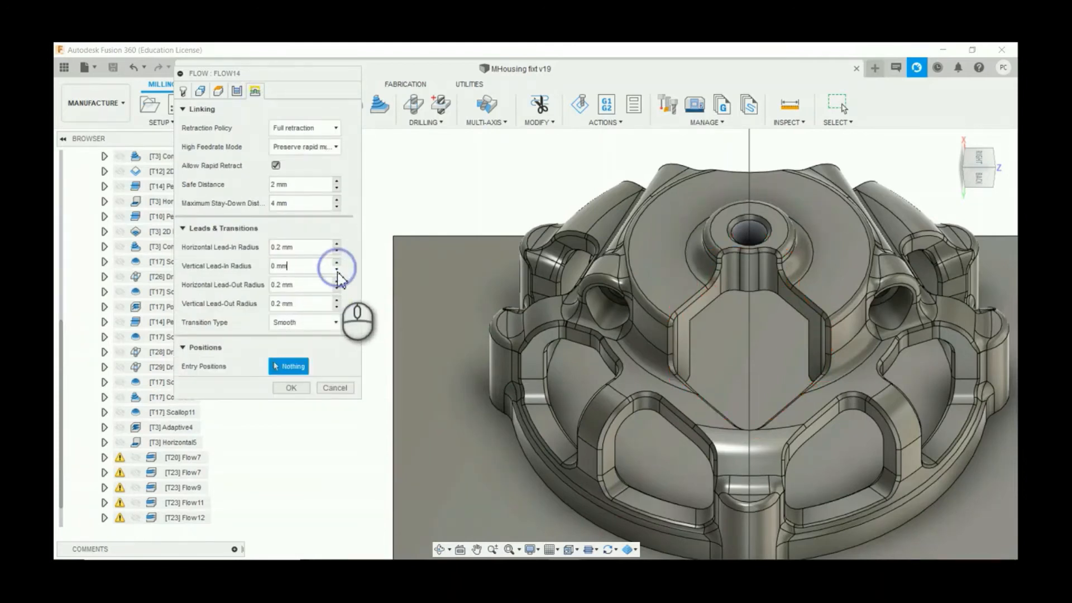
pyautogui.click(337, 251)
pyautogui.click(336, 251)
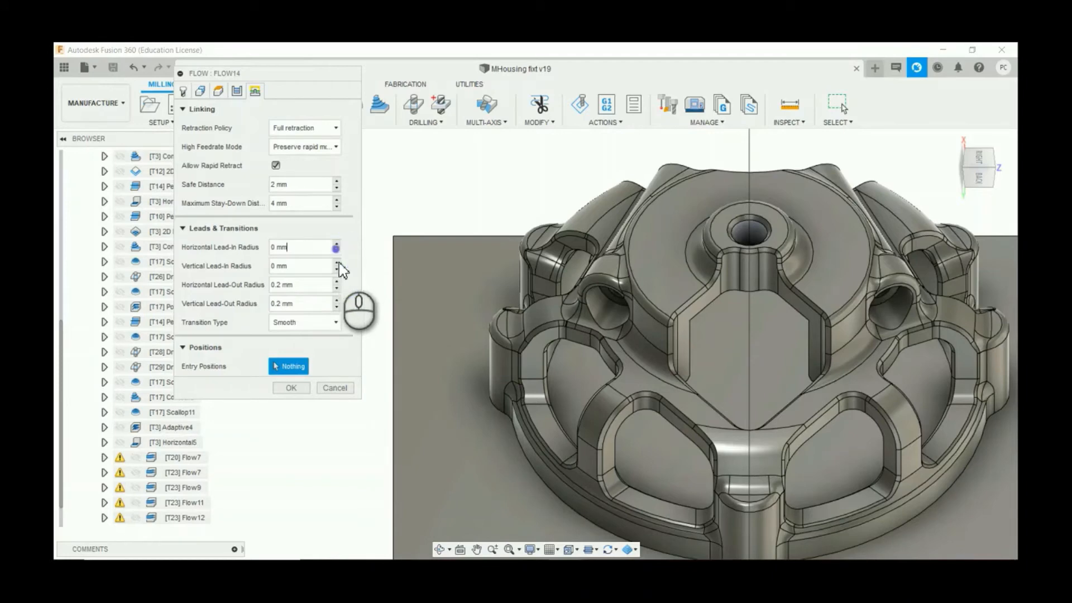
pyautogui.click(337, 306)
pyautogui.click(337, 307)
pyautogui.click(336, 288)
pyautogui.click(337, 289)
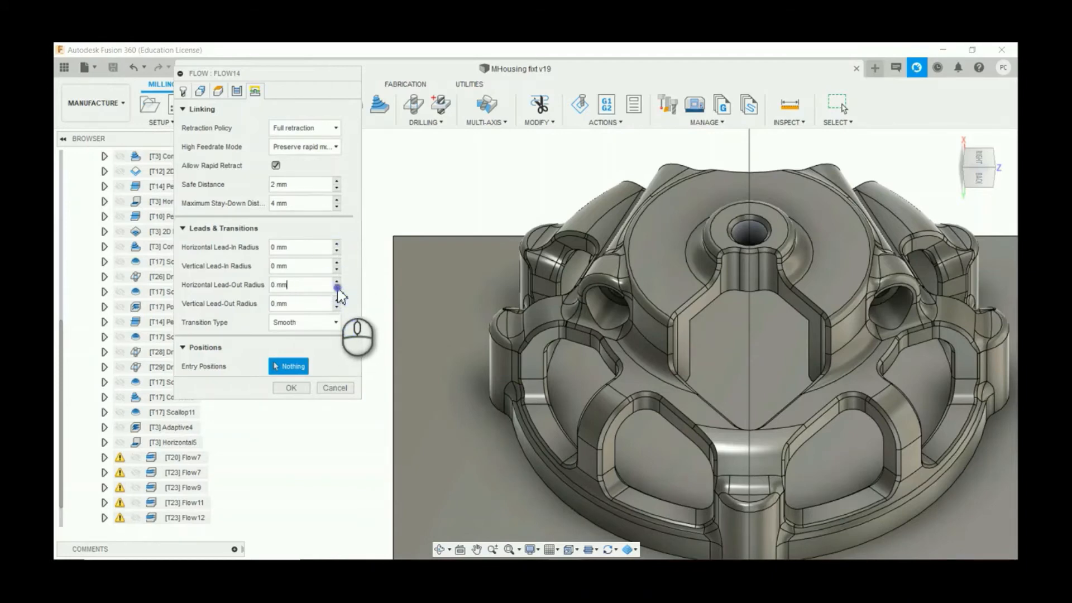
# Step: Set the transition type to No contact and the maximum stay-down distance to 30 mm, and generate the Flow toolpath
pyautogui.click(314, 323)
pyautogui.click(309, 339)
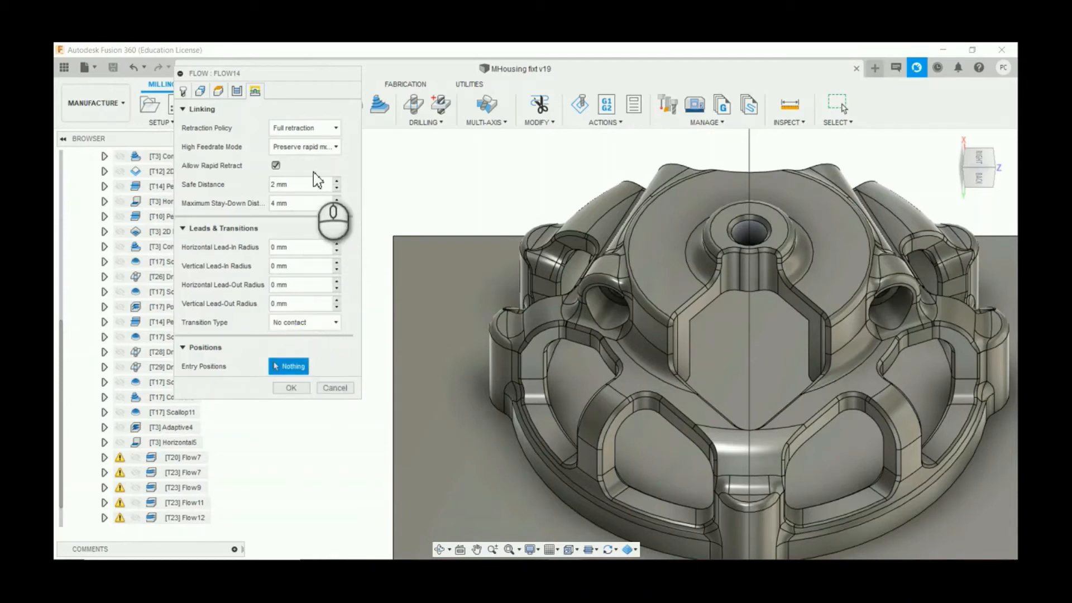
pyautogui.click(287, 204)
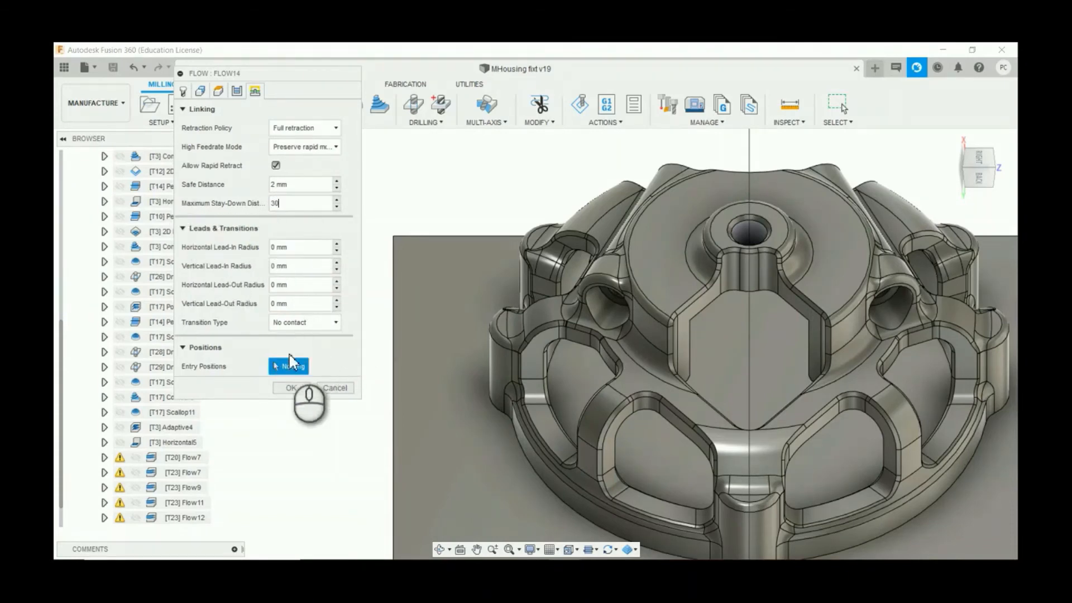
pyautogui.click(289, 389)
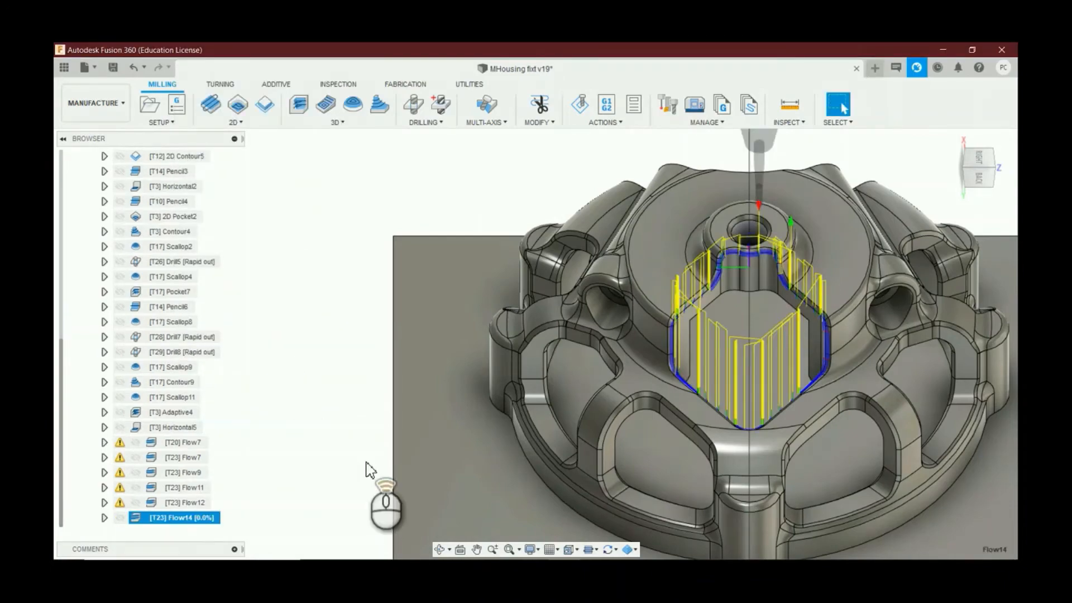
# Step: Examine the cut surface and toolpath along the slanted edge fillets of the central opening up close
pyautogui.scroll(6, 722, 365)
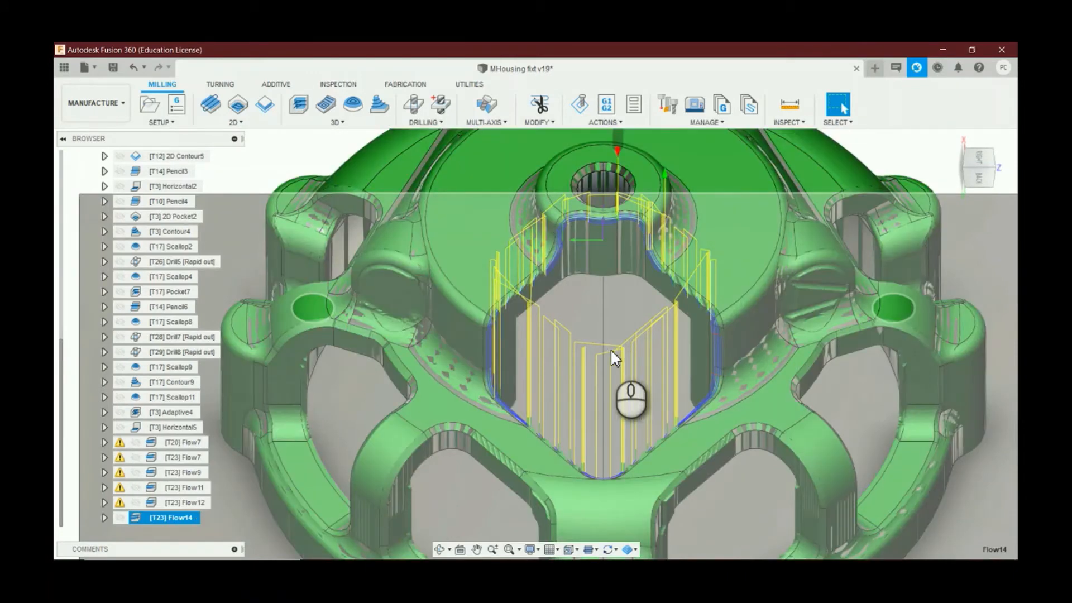
pyautogui.scroll(8, 699, 243)
pyautogui.scroll(3, 721, 390)
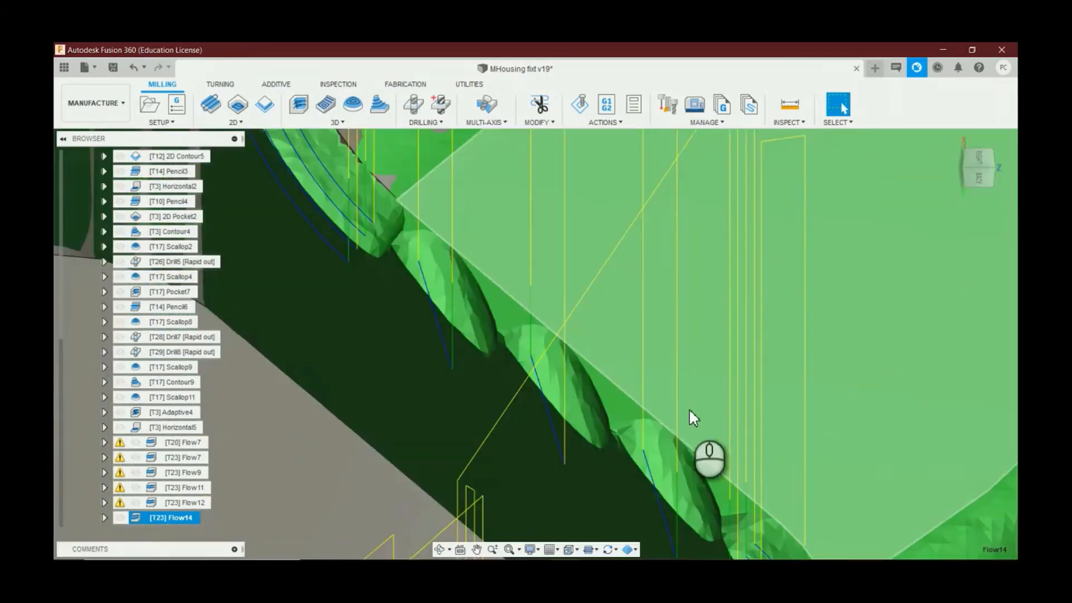
pyautogui.scroll(-5, 657, 260)
pyautogui.scroll(-5, 654, 267)
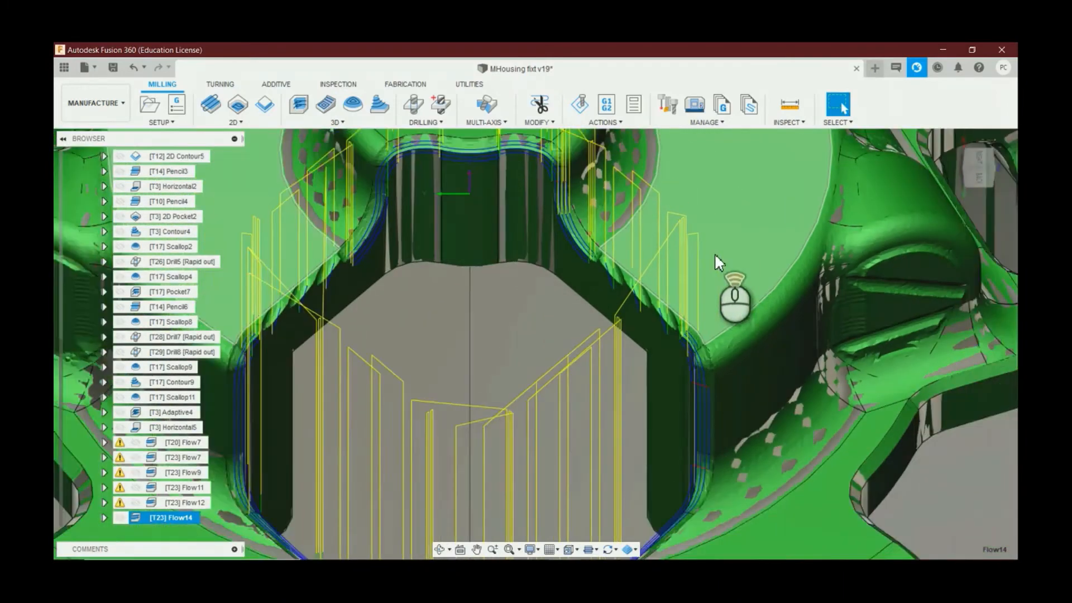
pyautogui.scroll(2, 323, 292)
pyautogui.scroll(-2, 365, 290)
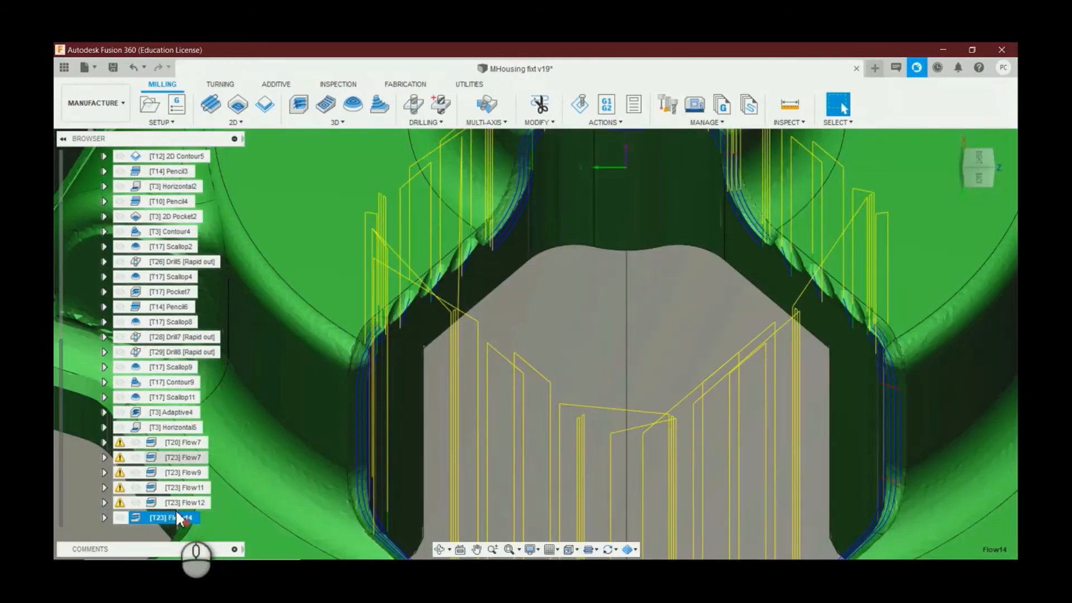
# Step: Edit the Flow14 operation to use 10 stepovers and regenerate its toolpath
pyautogui.rightClick(175, 516)
pyautogui.click(237, 174)
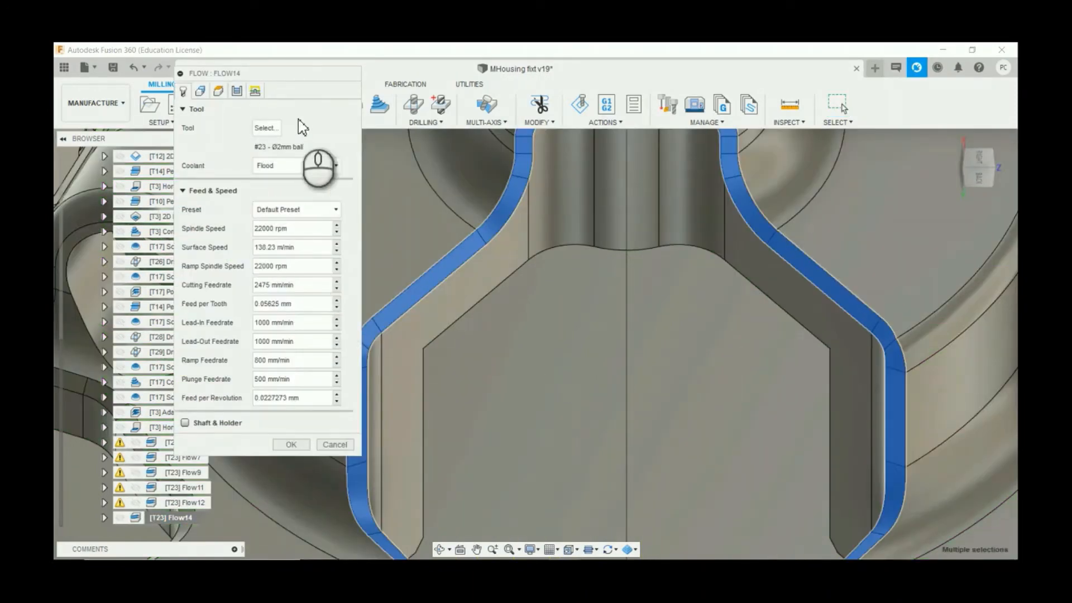
pyautogui.click(201, 90)
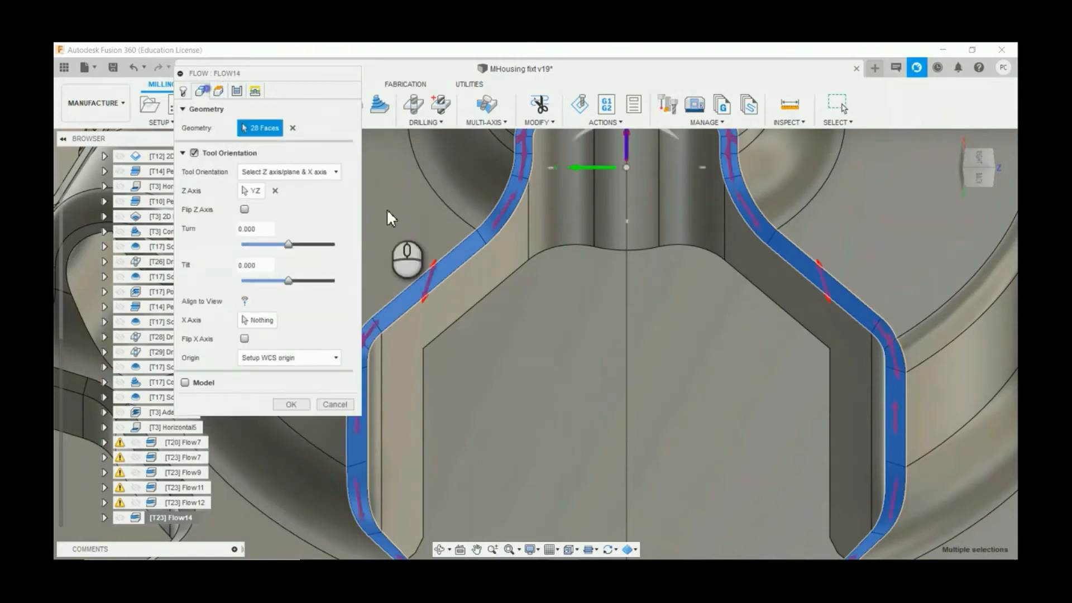
pyautogui.click(429, 284)
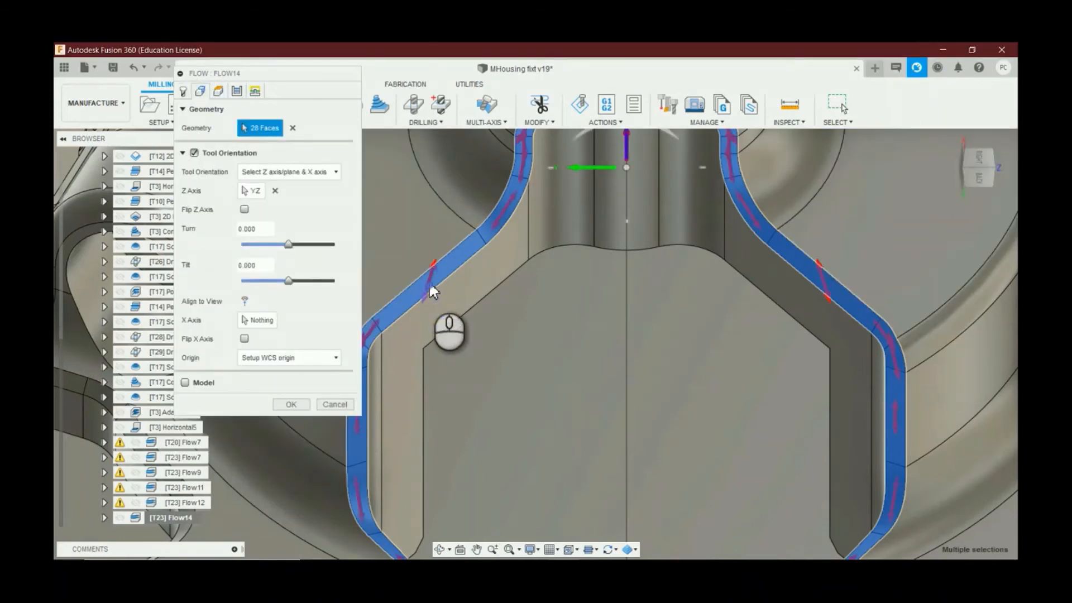
pyautogui.click(236, 95)
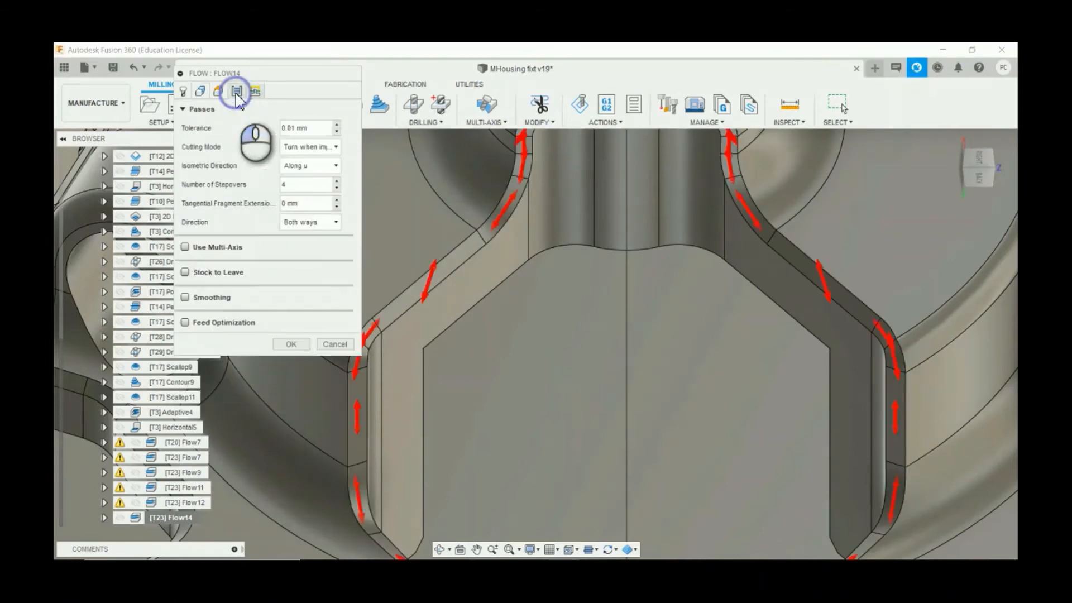
pyautogui.click(300, 184)
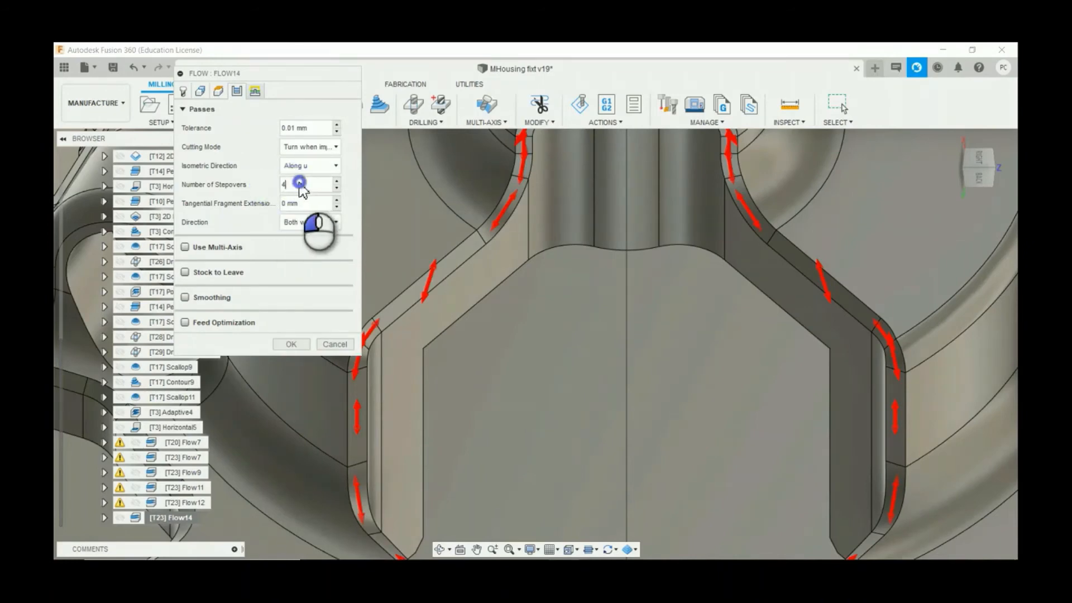
pyautogui.moveTo(299, 190); pyautogui.dragTo(264, 193)
pyautogui.write('10')
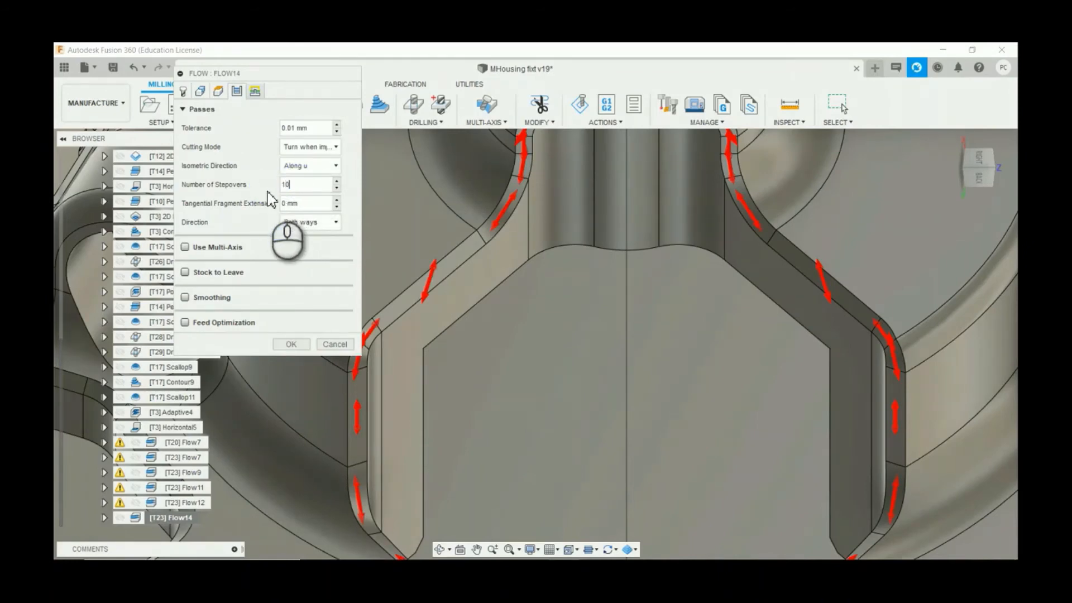
pyautogui.click(291, 344)
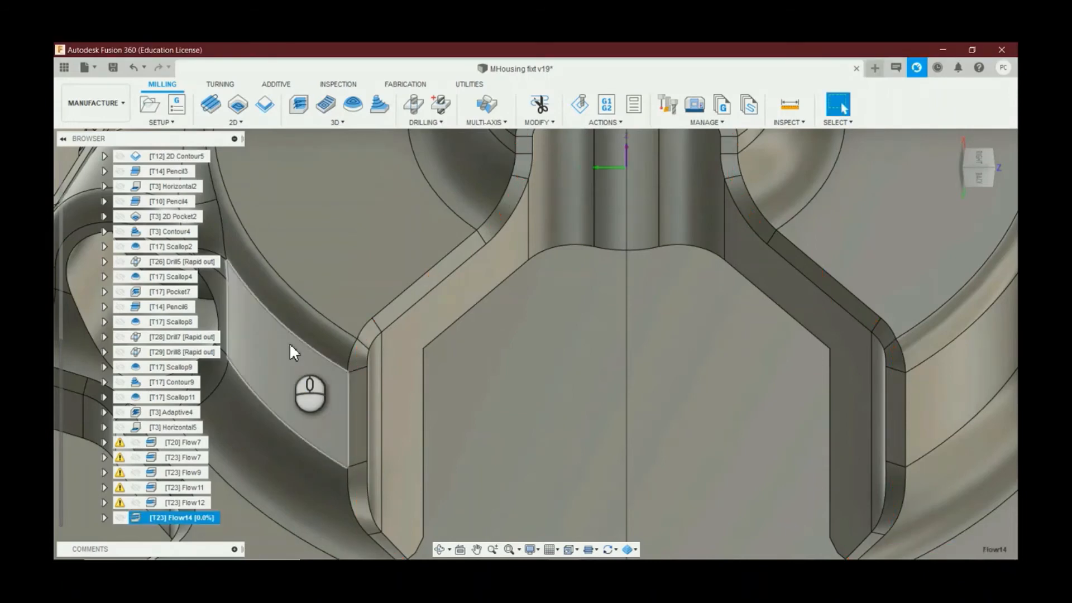
# Step: Inspect the regenerated passes and the surface finish on the central opening's slanted fillets
pyautogui.scroll(-3, 304, 347)
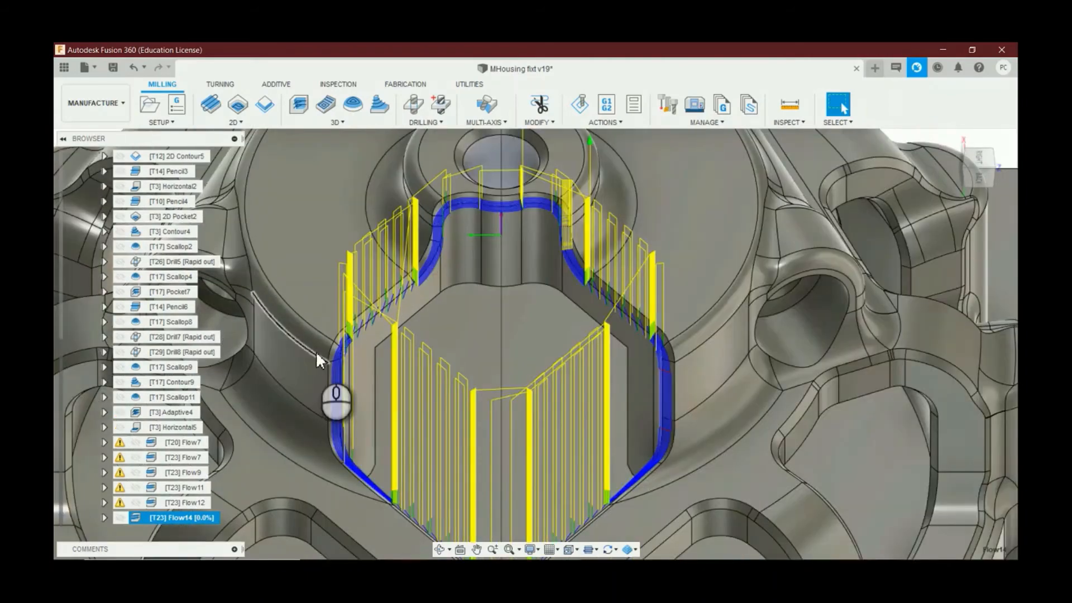
pyautogui.scroll(-3, 681, 379)
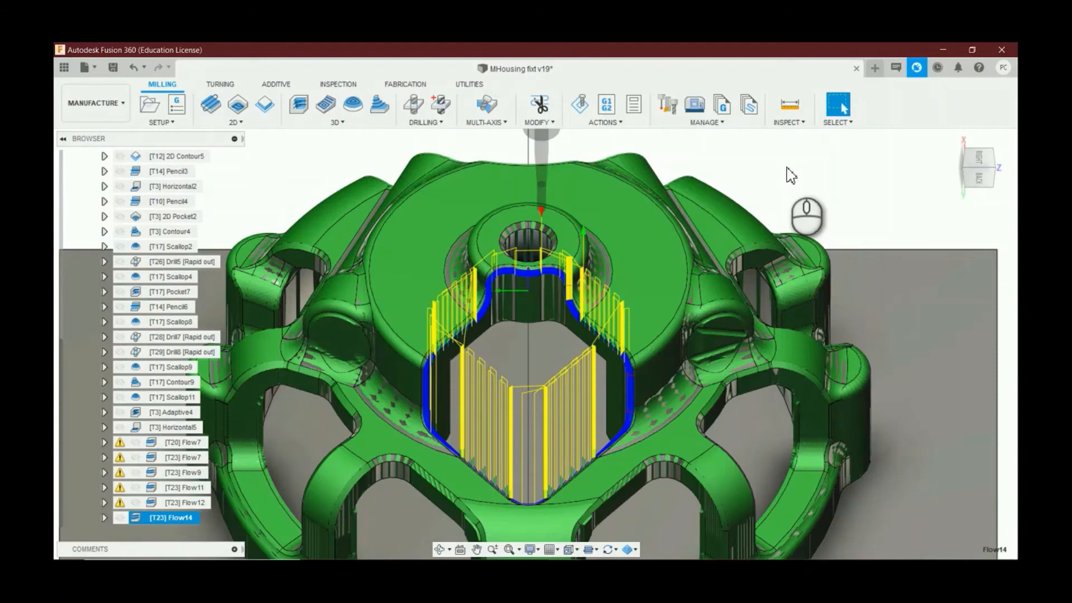
pyautogui.scroll(5, 614, 329)
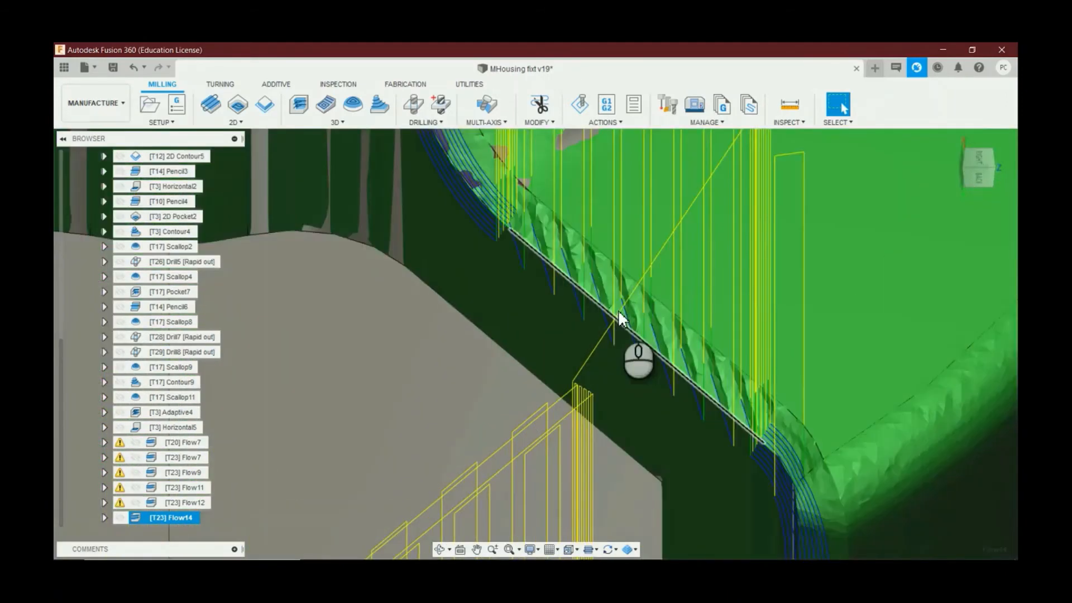
pyautogui.scroll(-2, 695, 317)
pyautogui.scroll(4, 698, 332)
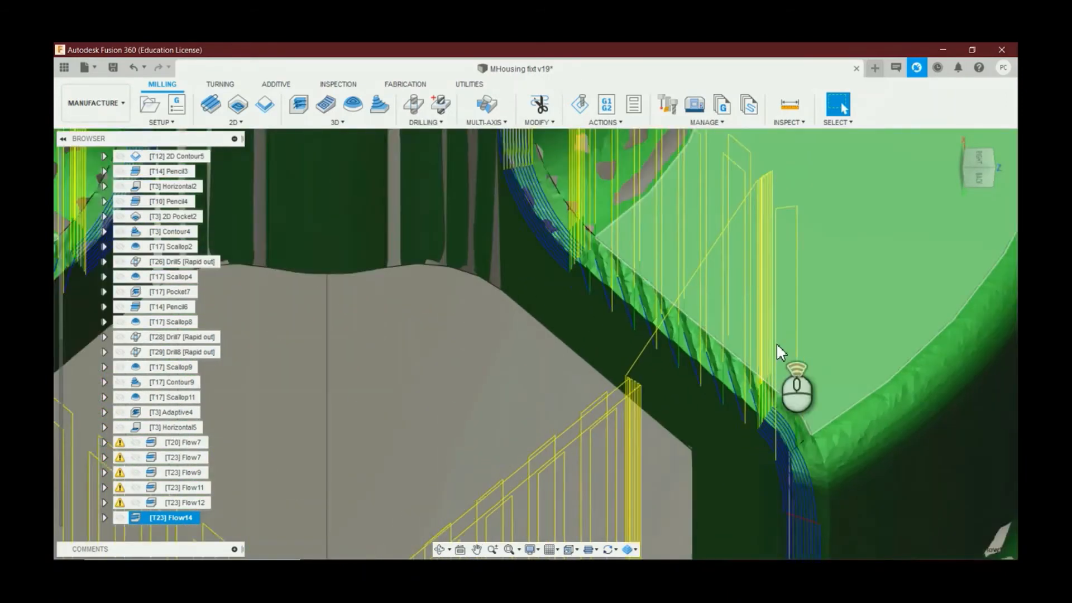
pyautogui.scroll(-5, 775, 343)
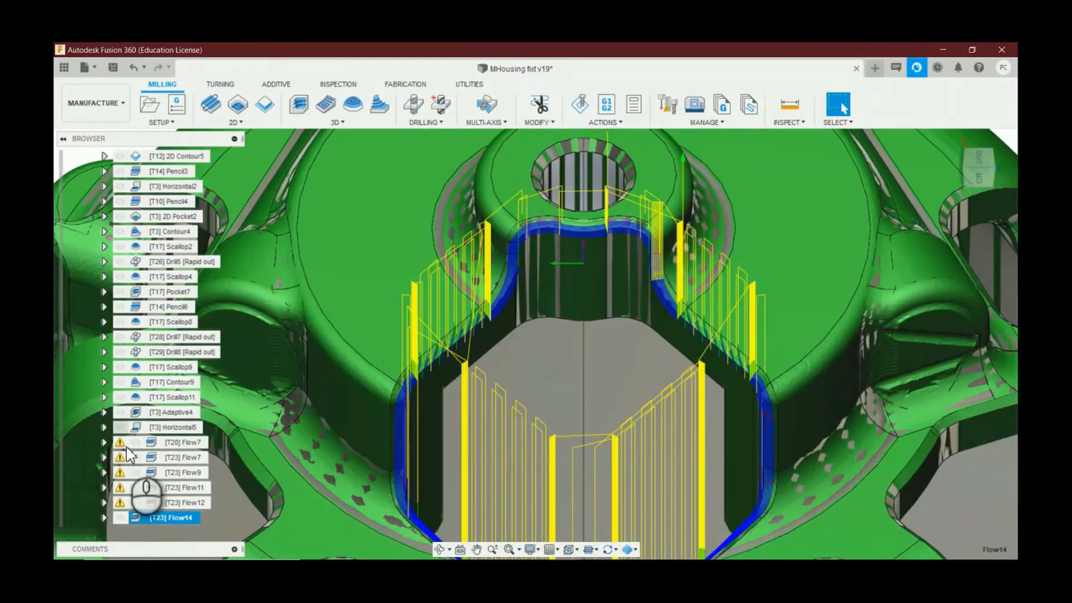
# Step: Edit Flow14 to use 20 stepovers with the One way cutting direction and regenerate the toolpath
pyautogui.rightClick(166, 517)
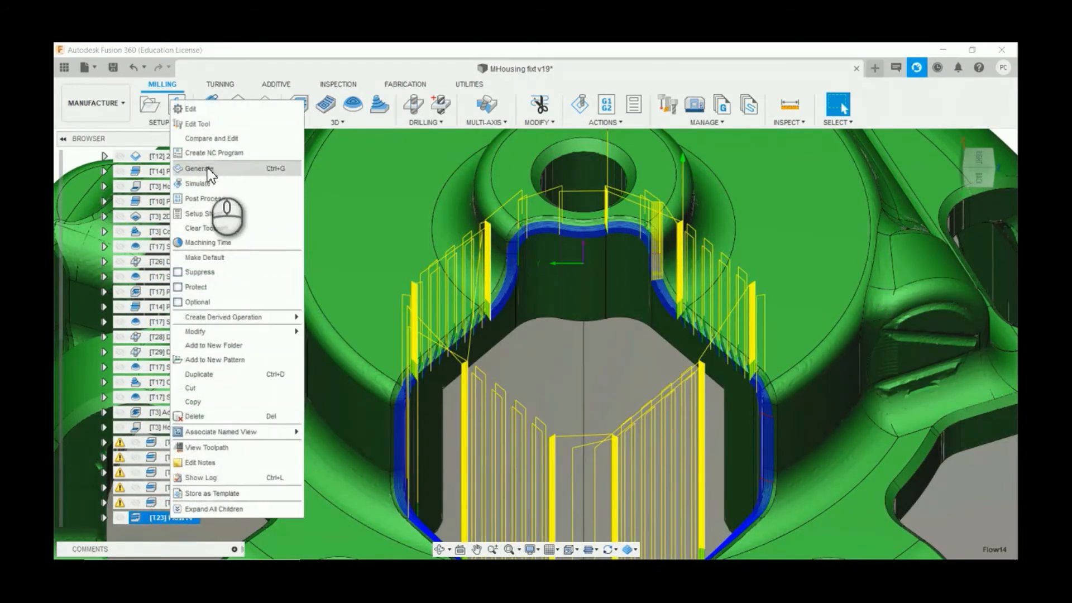
pyautogui.click(217, 108)
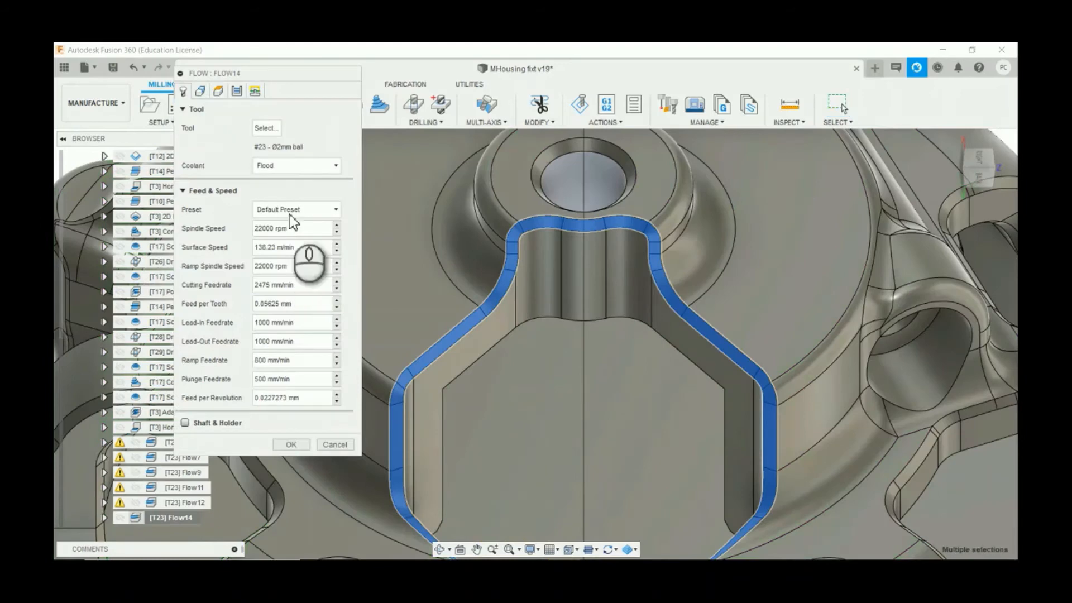
pyautogui.click(236, 91)
pyautogui.click(294, 186)
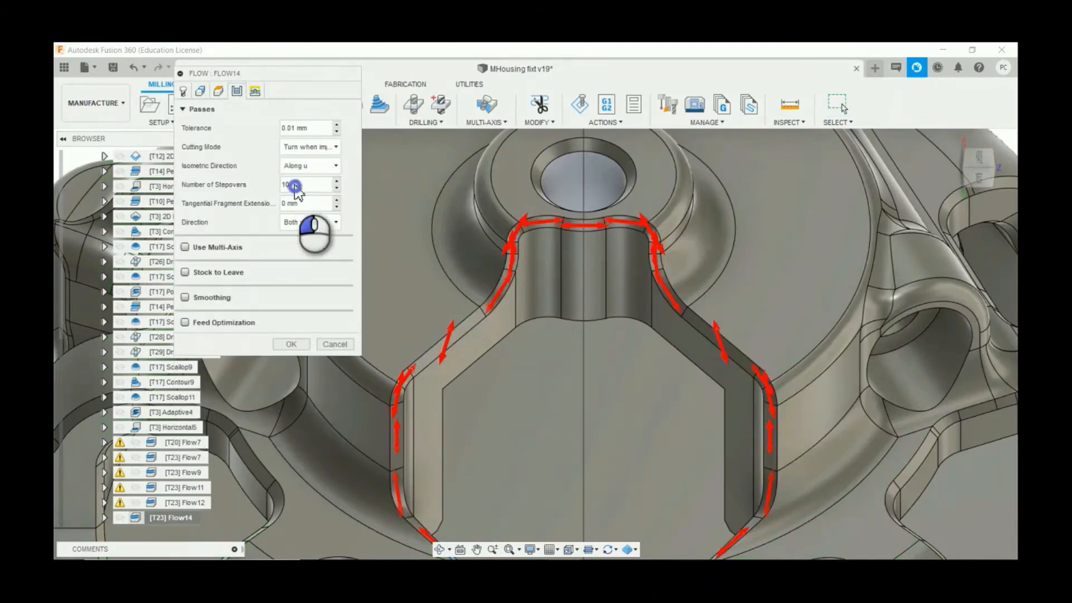
pyautogui.moveTo(294, 187); pyautogui.dragTo(271, 182)
pyautogui.write('20')
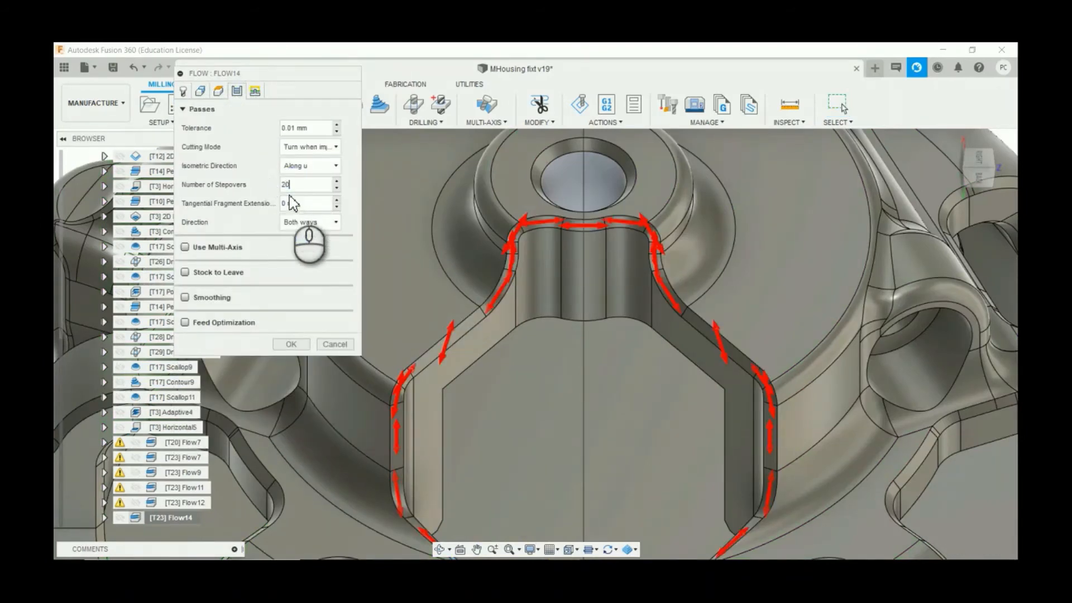
pyautogui.click(311, 223)
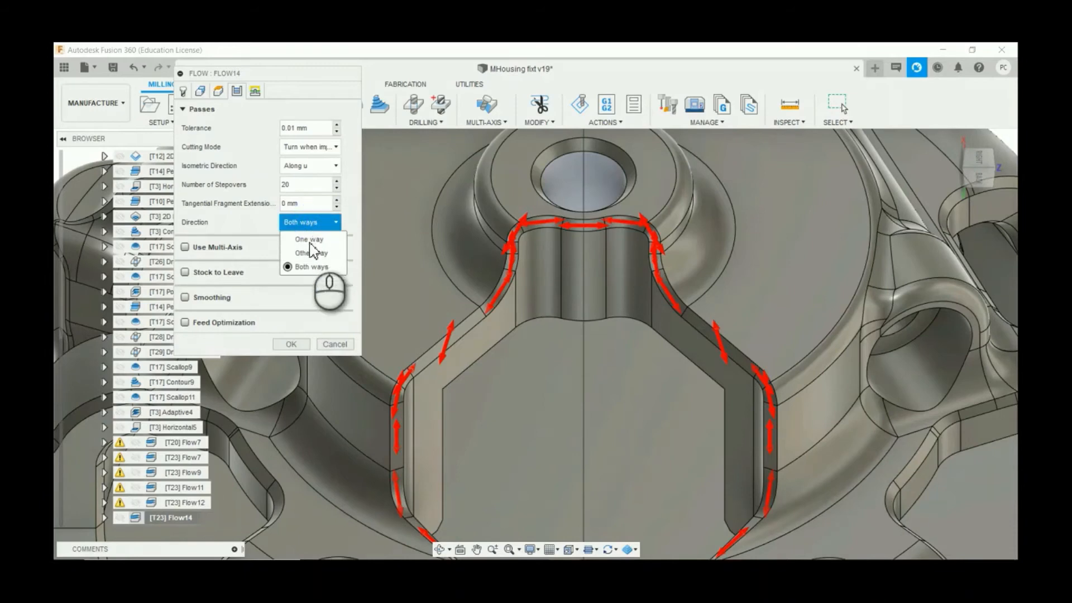
pyautogui.click(310, 240)
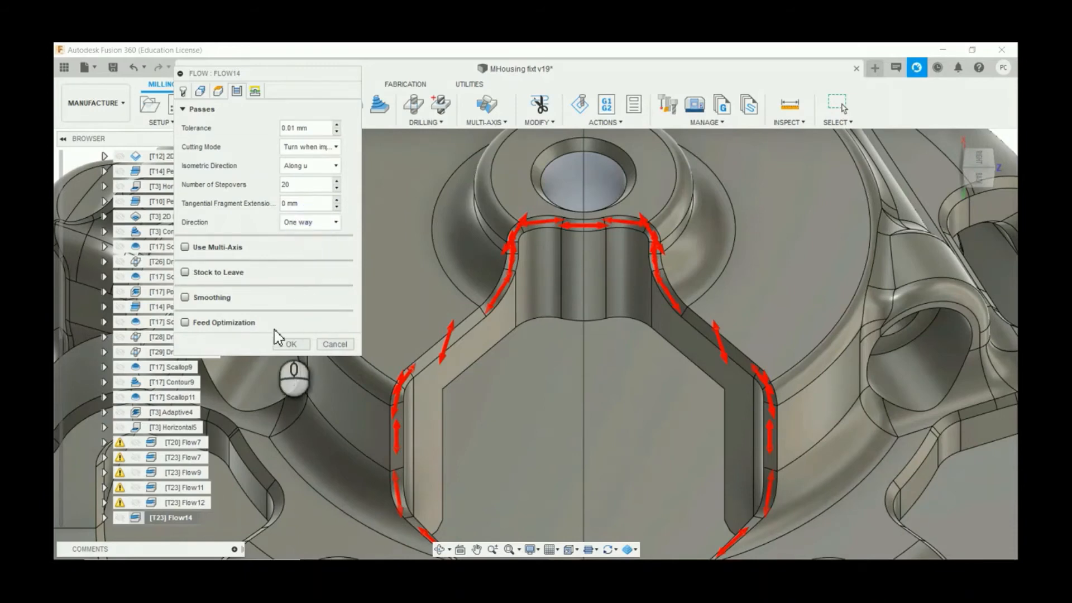
pyautogui.click(285, 344)
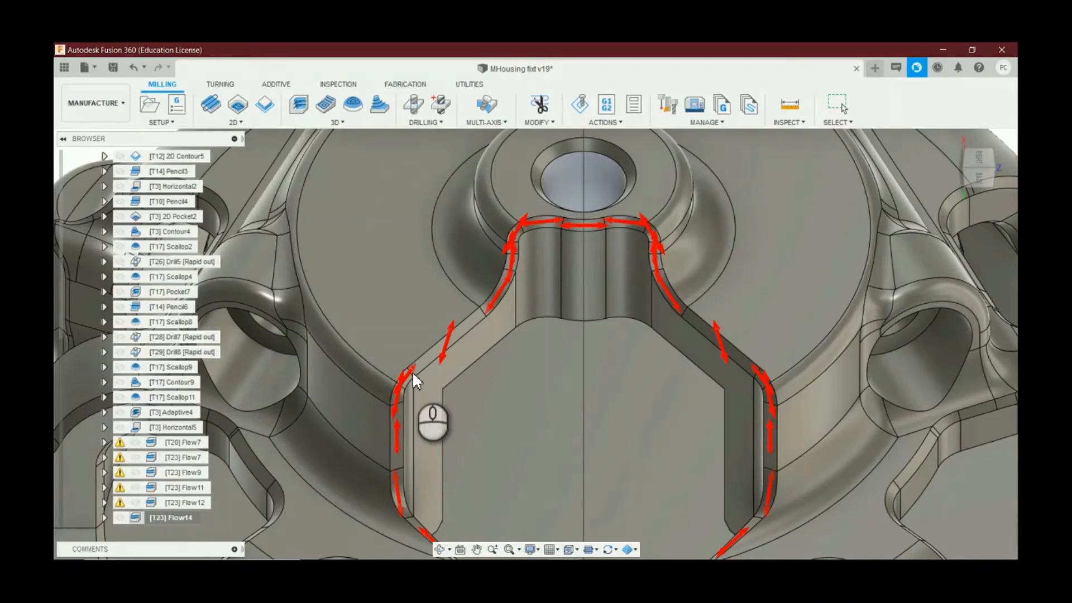
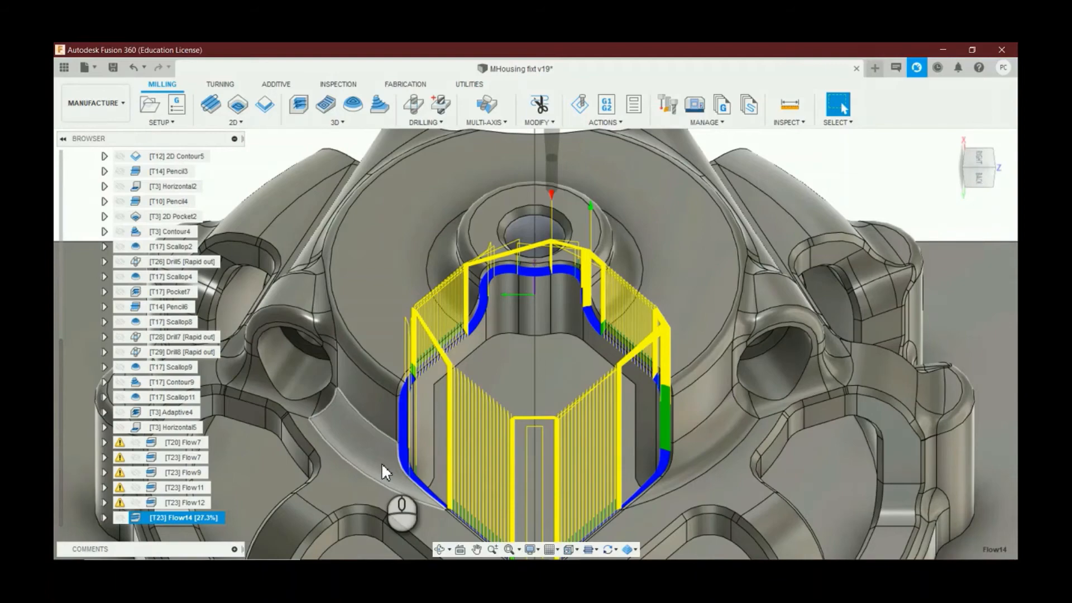
# Step: Inspect the regenerated Flow14 passes along the central opening's slanted and rounded edge fillets up close
pyautogui.scroll(5, 671, 432)
pyautogui.scroll(8, 672, 436)
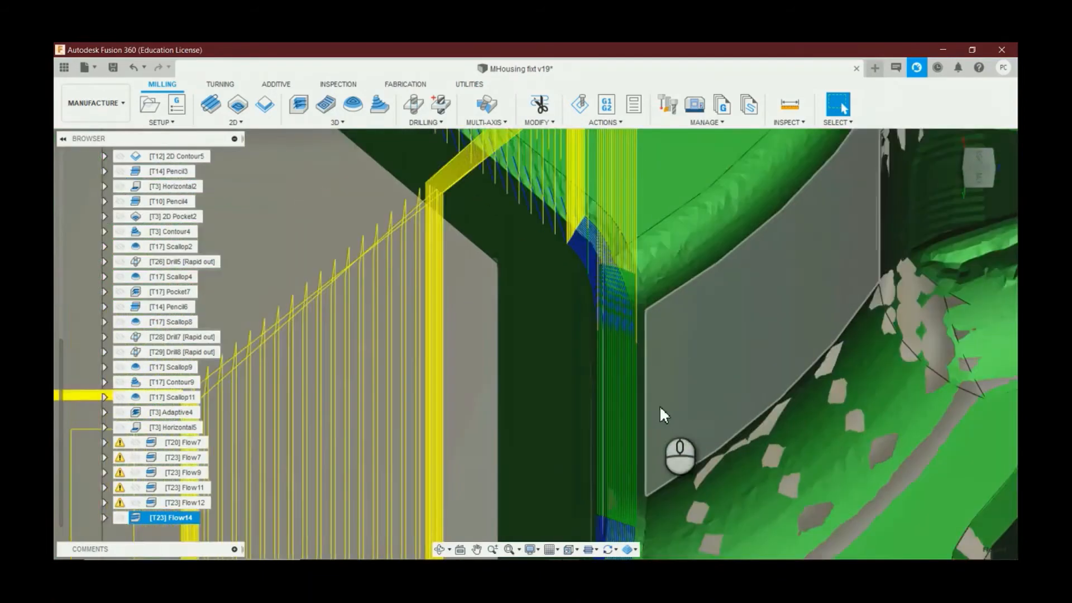
pyautogui.scroll(-10, 624, 404)
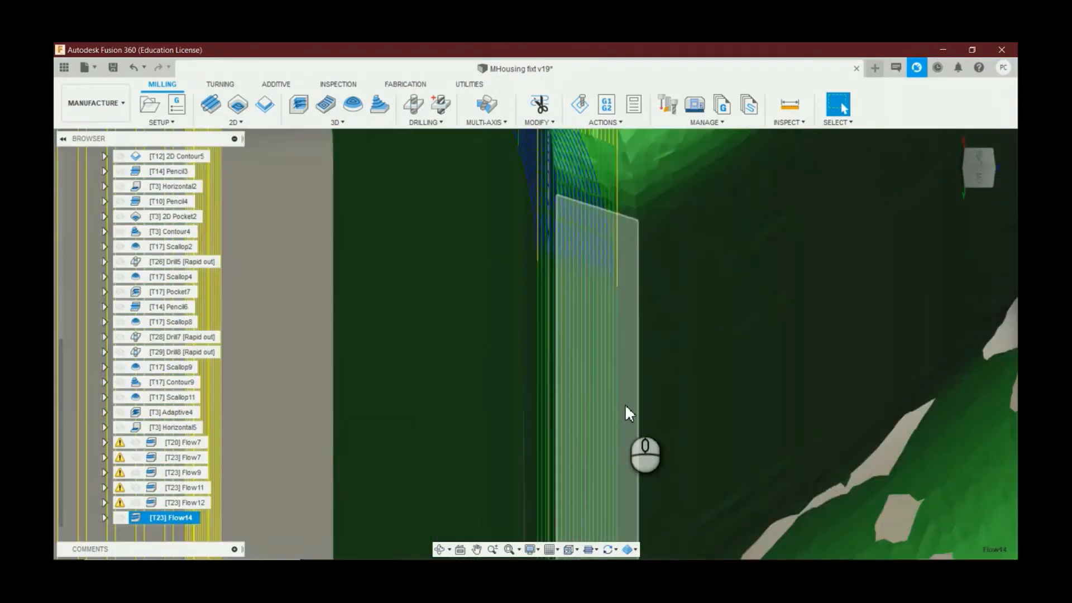
pyautogui.scroll(10, 596, 285)
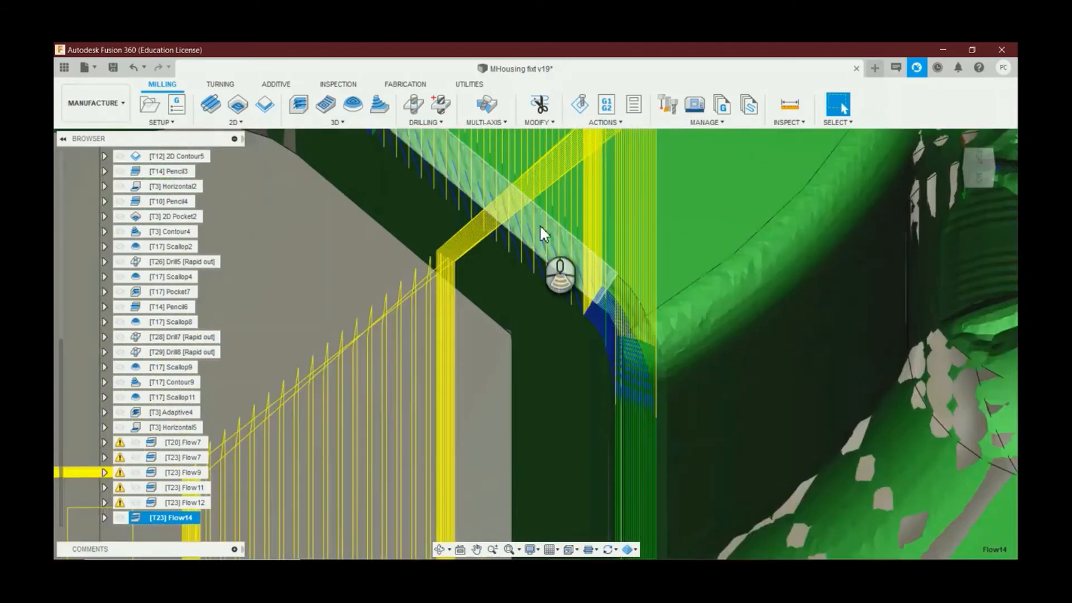
pyautogui.scroll(-4, 658, 342)
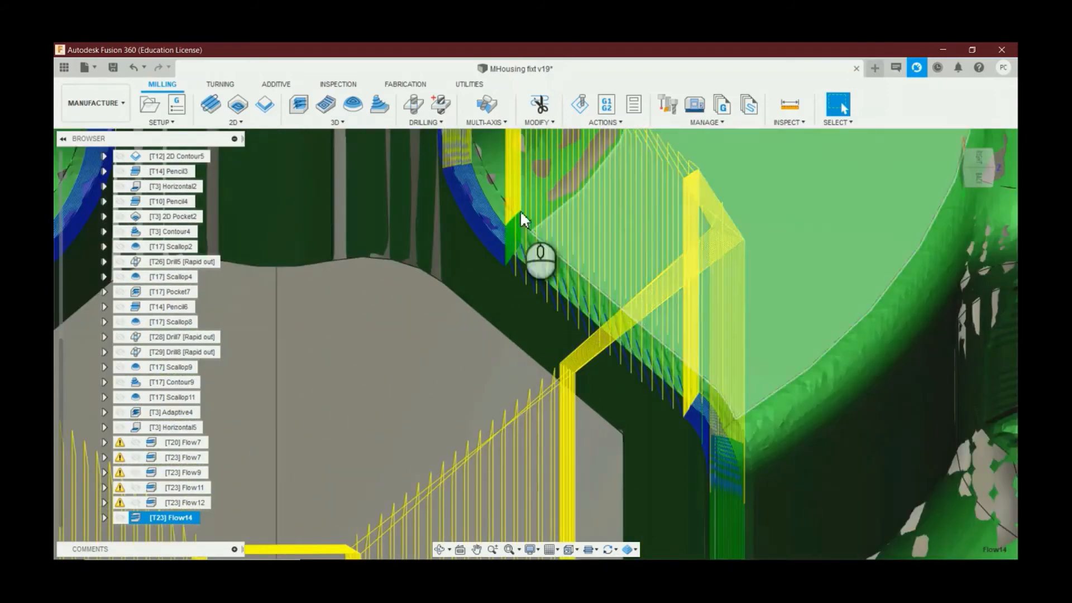
pyautogui.scroll(7, 486, 173)
pyautogui.scroll(-4, 592, 327)
pyautogui.scroll(-5, 592, 326)
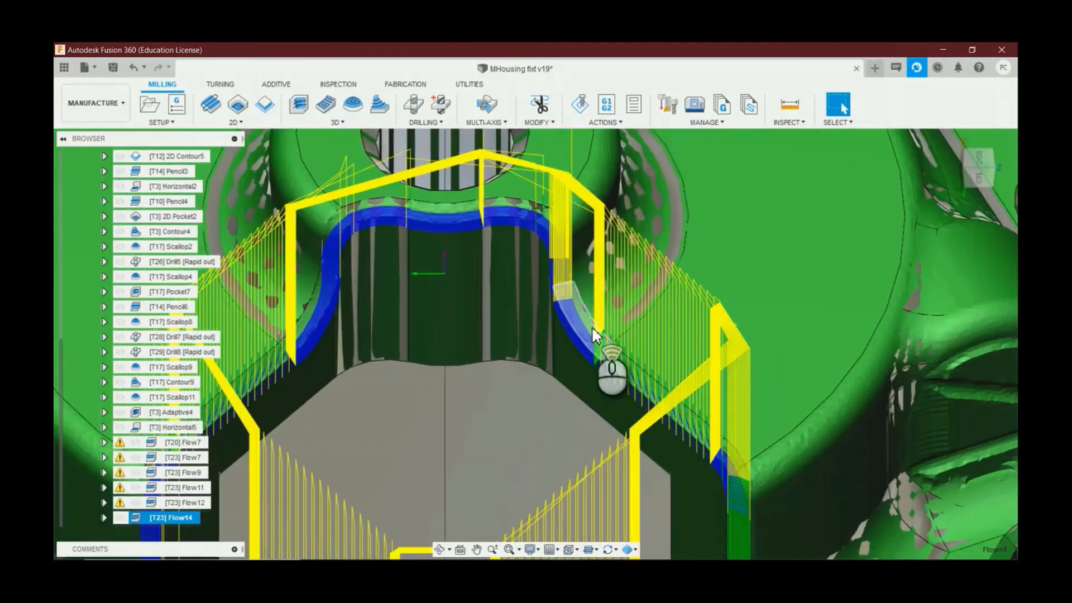
pyautogui.scroll(6, 476, 176)
pyautogui.scroll(-2, 293, 220)
pyautogui.scroll(-5, 294, 220)
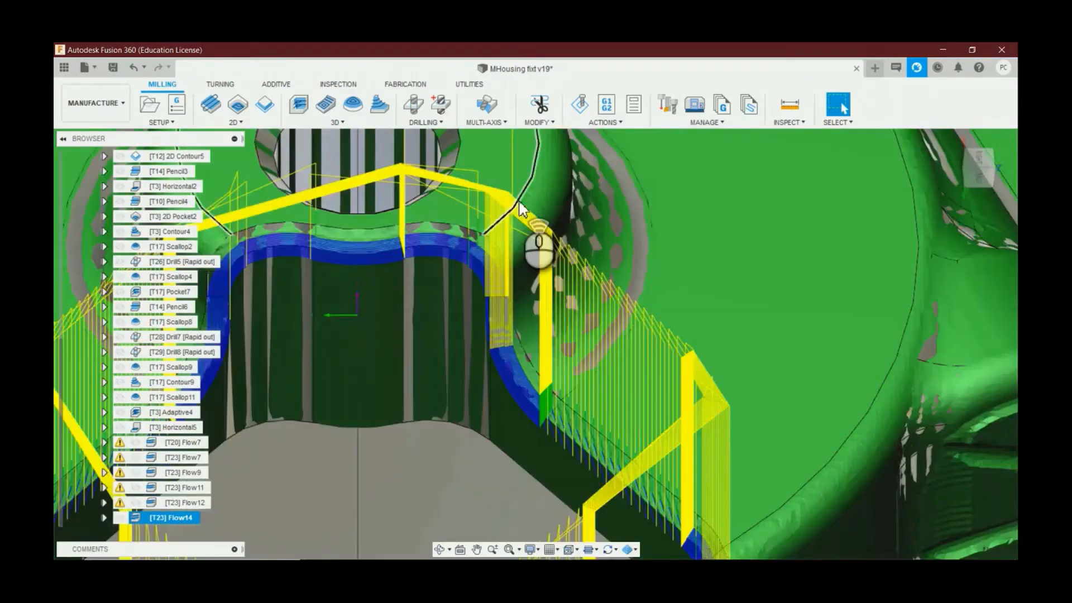
pyautogui.scroll(8, 327, 326)
pyautogui.scroll(-3, 376, 375)
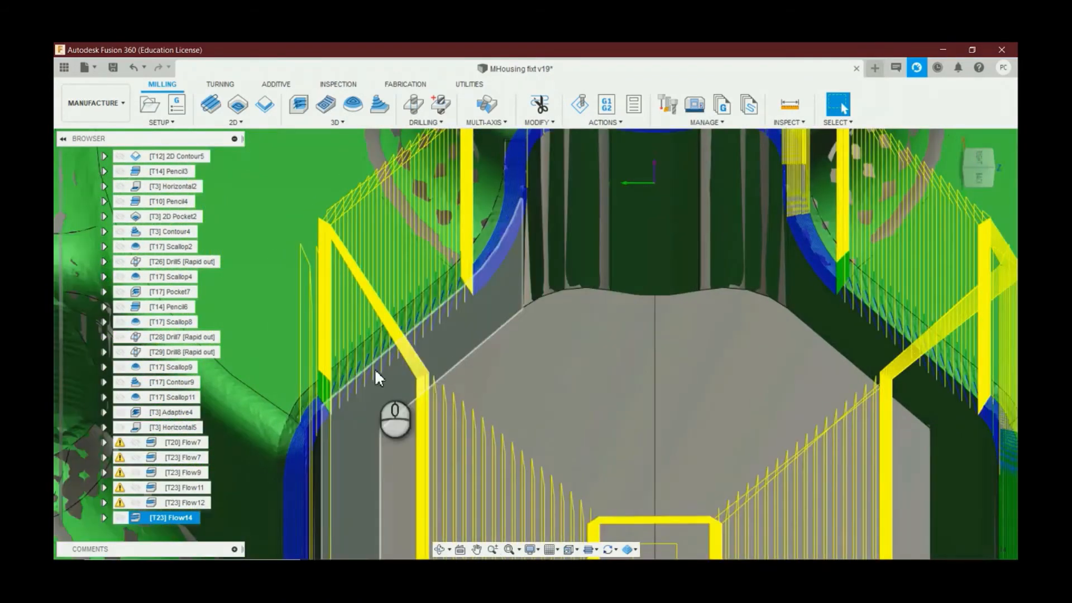
pyautogui.scroll(6, 323, 376)
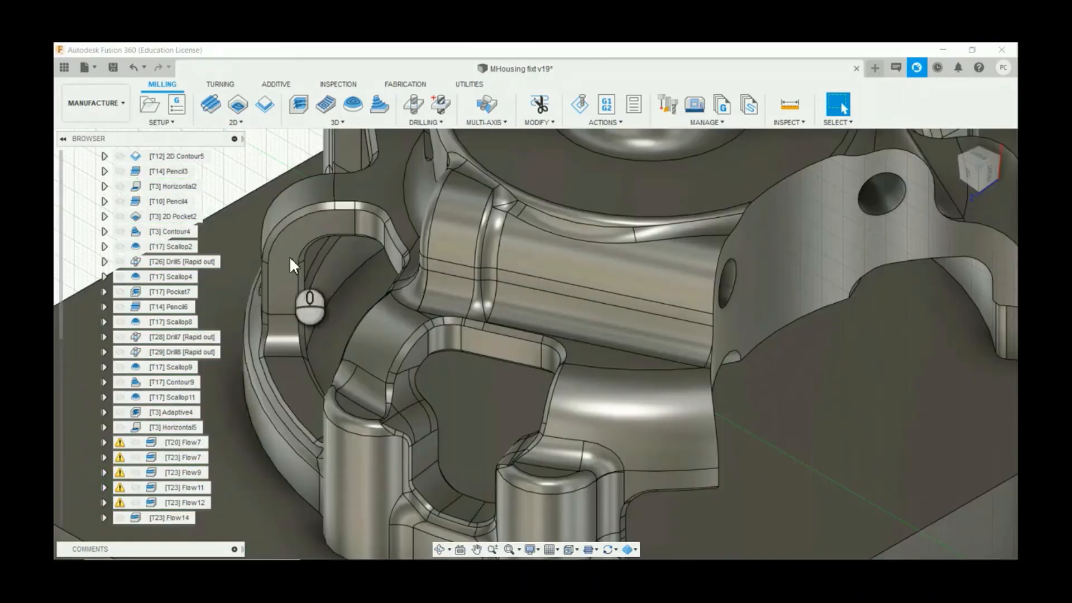
# Step: Choose tool #3, the 10 mm flat end mill with 50 mm length, for the new 3D Contour operation
pyautogui.click(277, 126)
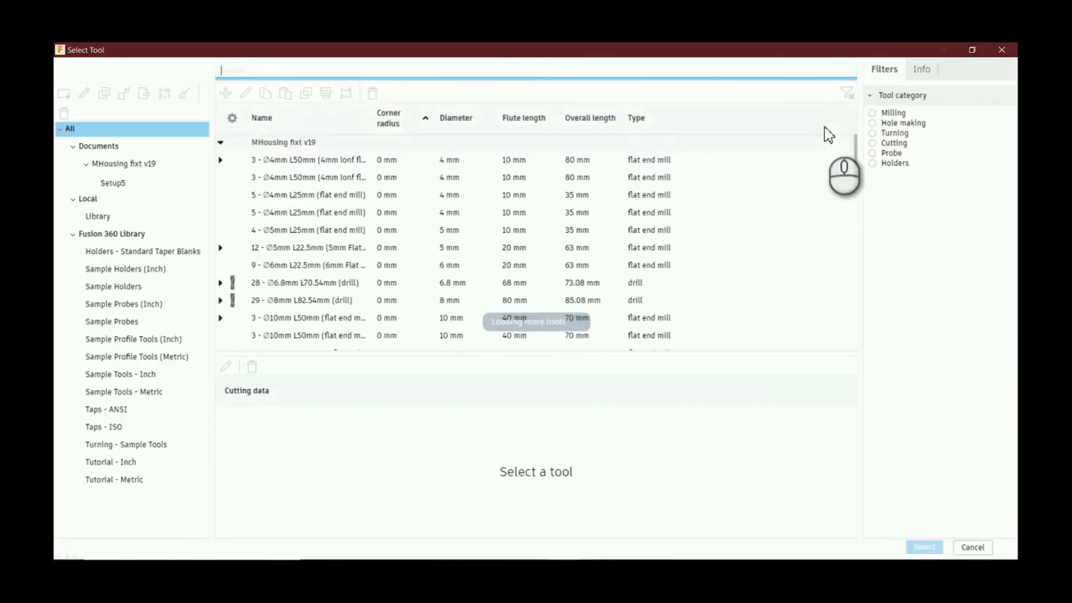
pyautogui.click(872, 113)
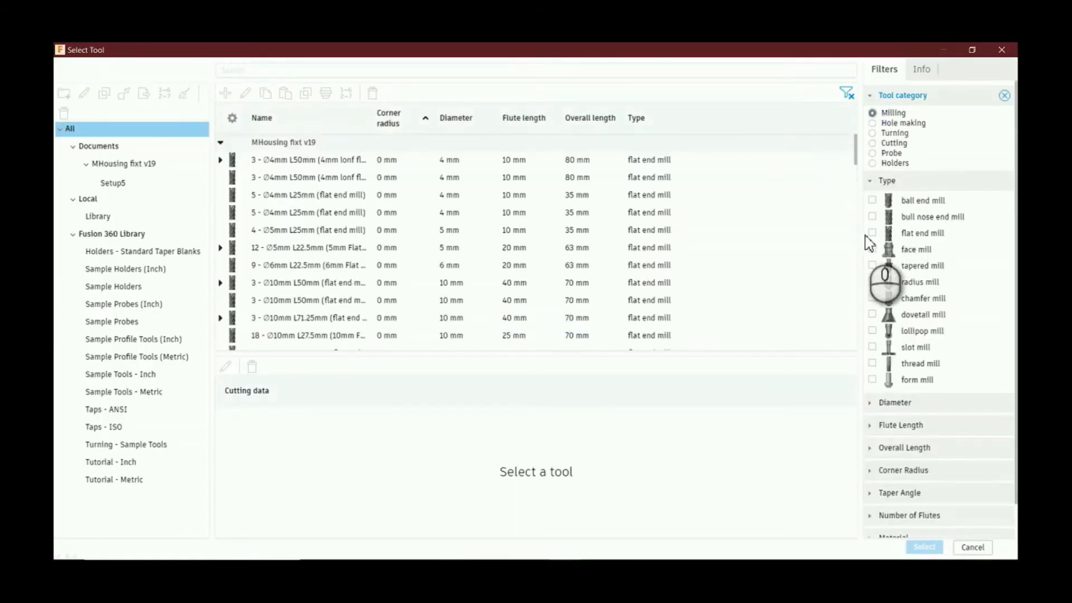
pyautogui.click(872, 233)
pyautogui.scroll(-3, 502, 256)
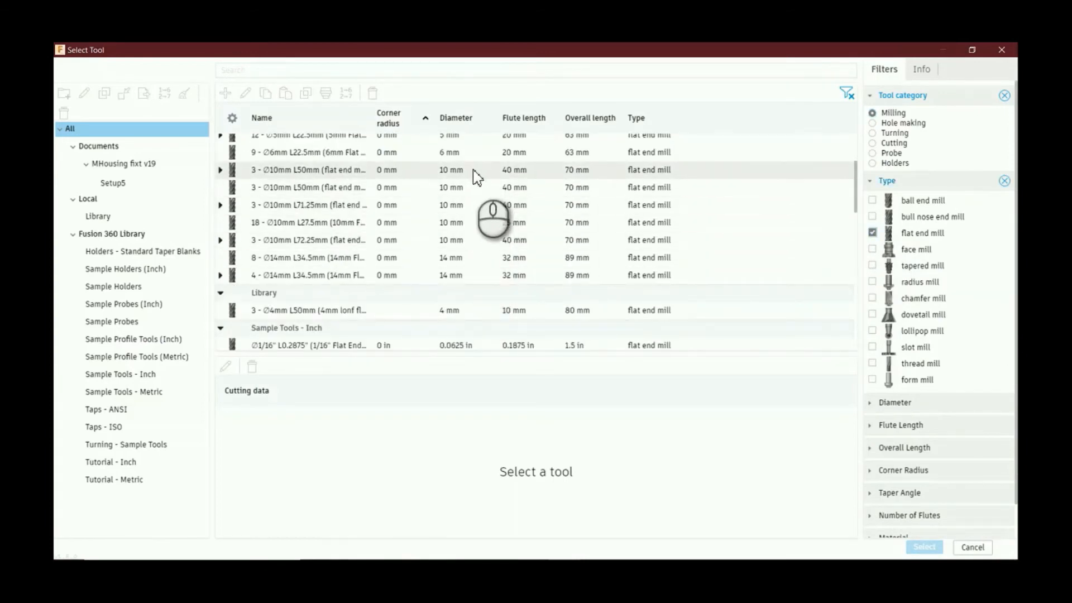
pyautogui.click(473, 169)
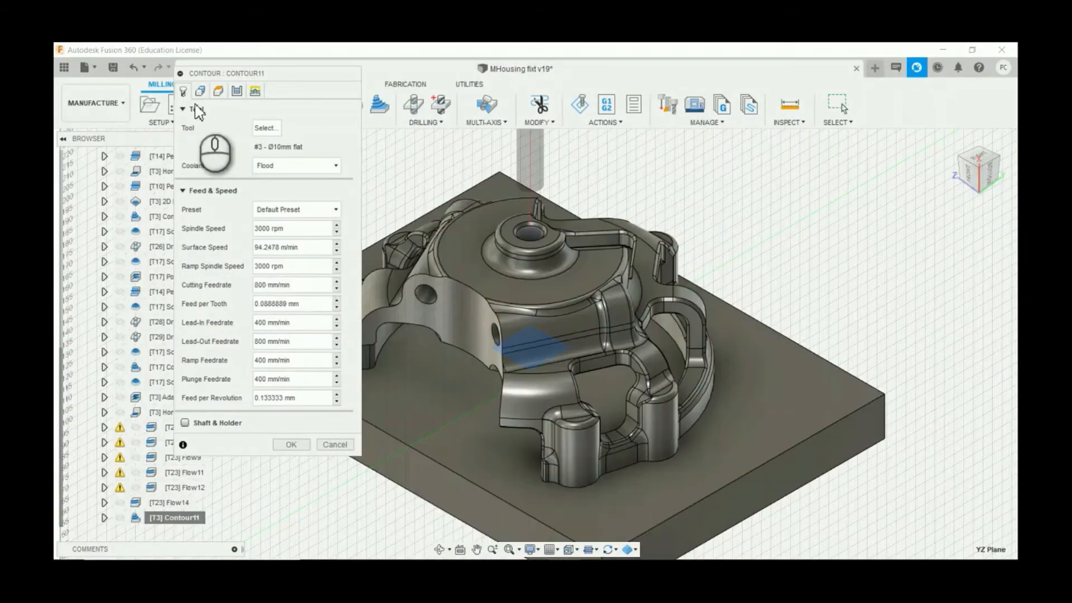
# Step: Set the Contour operation's machining boundary to Silhouette and its tool containment to tool center on boundary
pyautogui.click(201, 90)
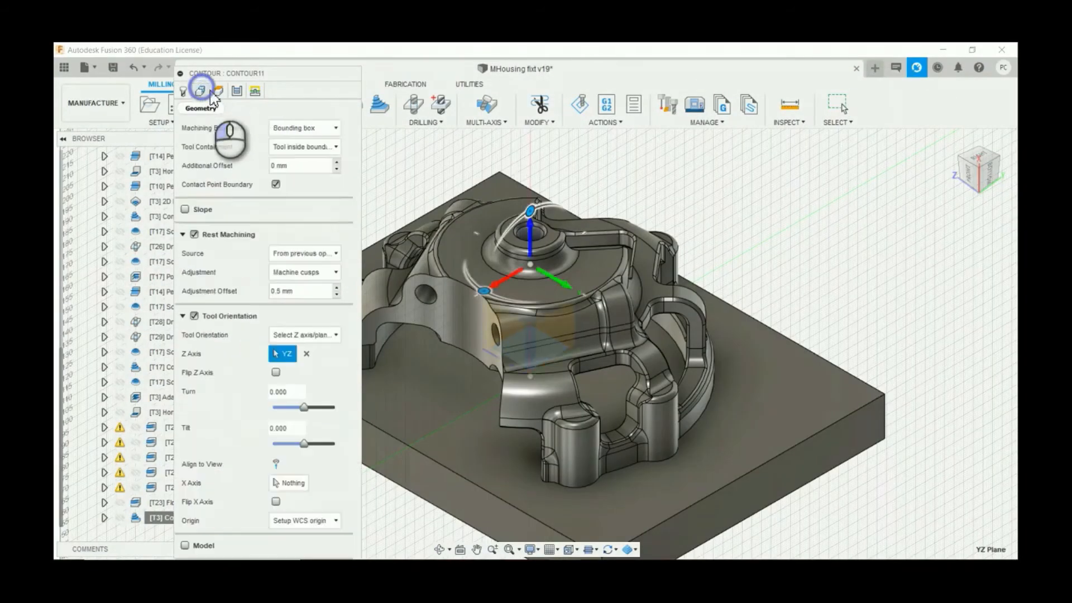
pyautogui.click(304, 128)
pyautogui.click(305, 148)
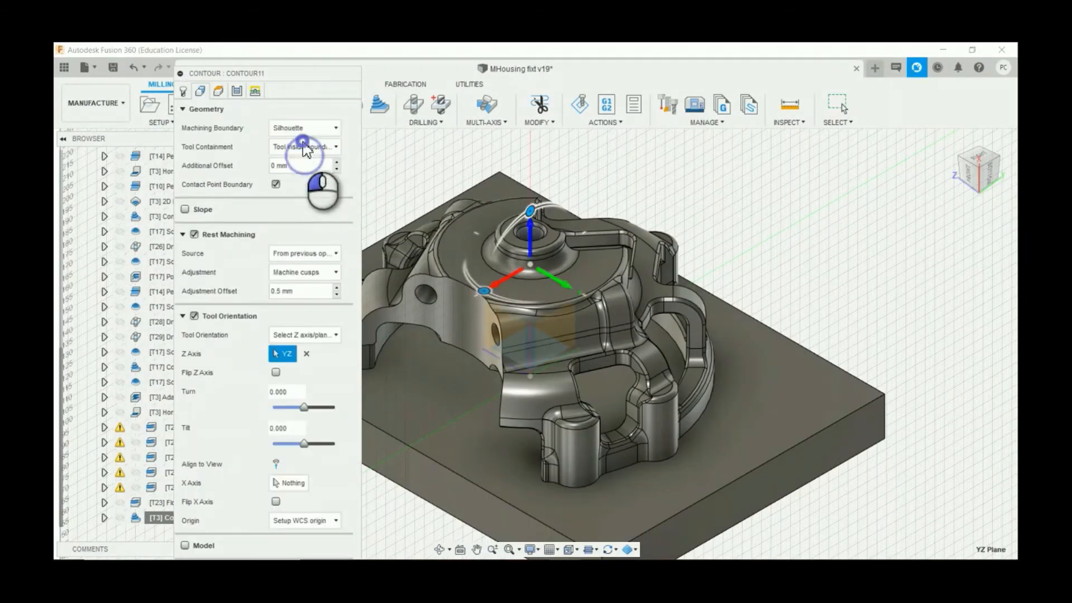
pyautogui.click(304, 148)
pyautogui.click(313, 174)
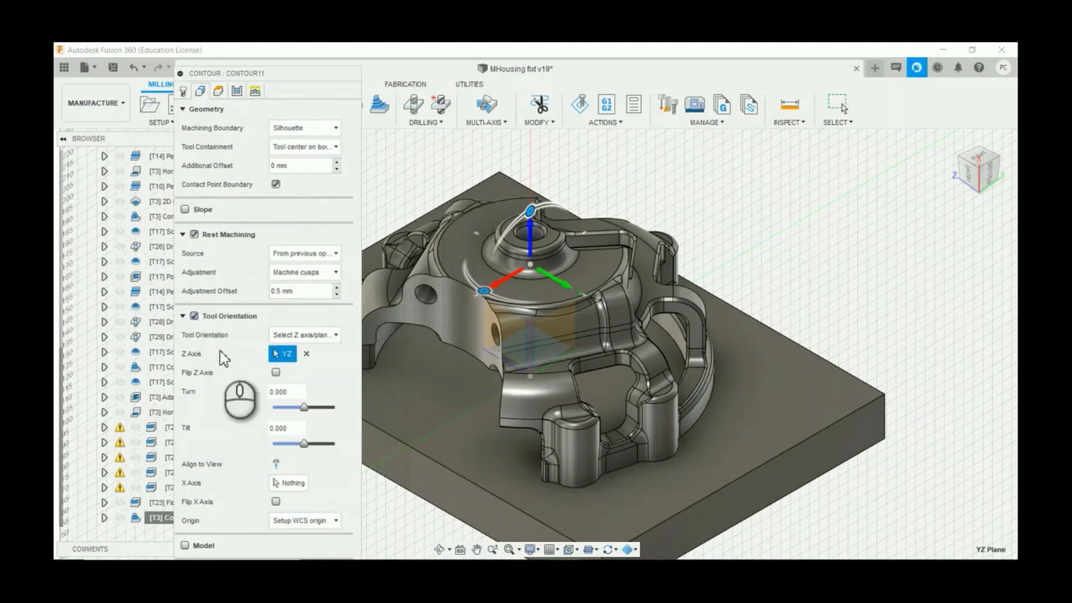
# Step: Disable Avoid/Touch Surfaces for the Contour operation, review its heights and generate the toolpath
pyautogui.click(182, 315)
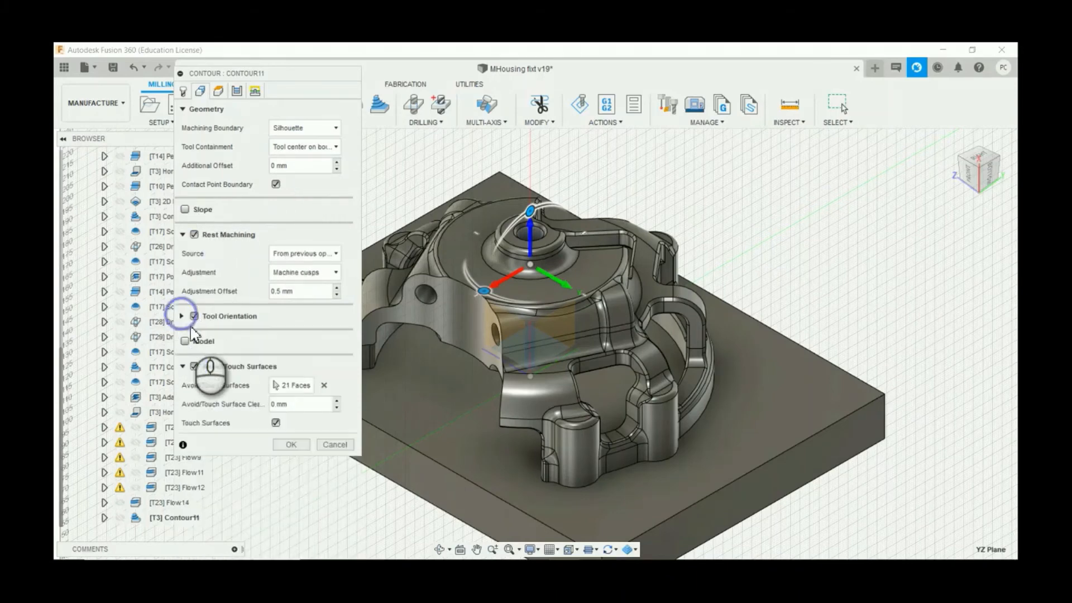
pyautogui.click(194, 366)
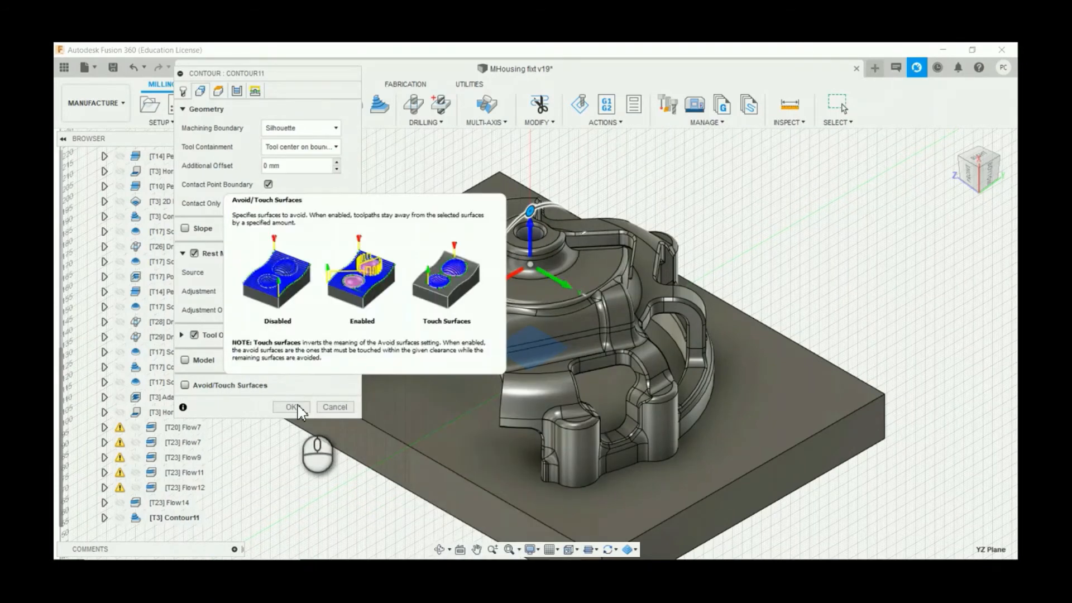
pyautogui.click(216, 91)
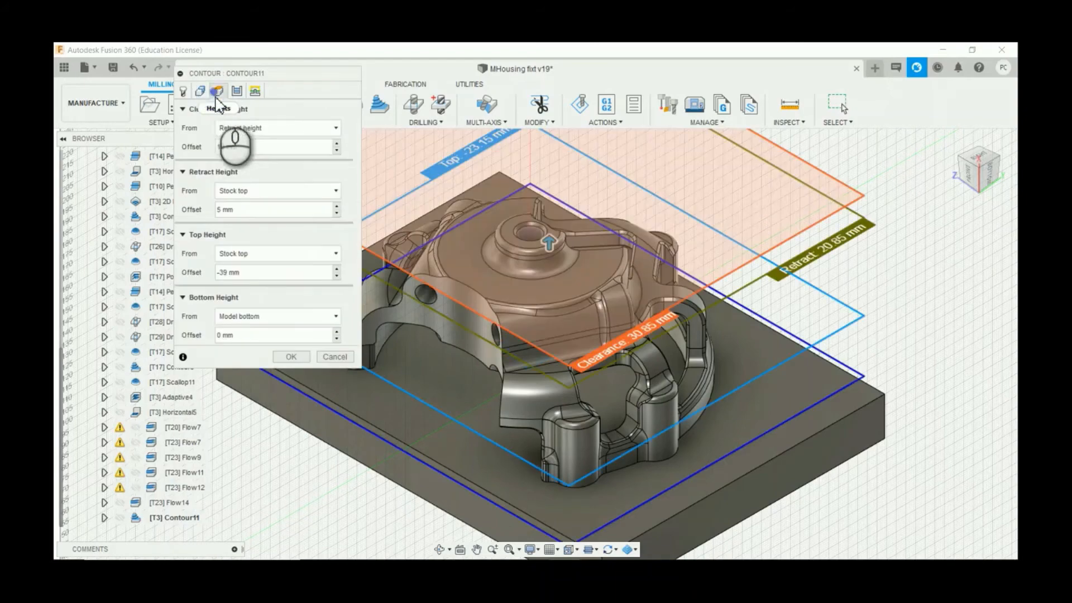
pyautogui.click(289, 356)
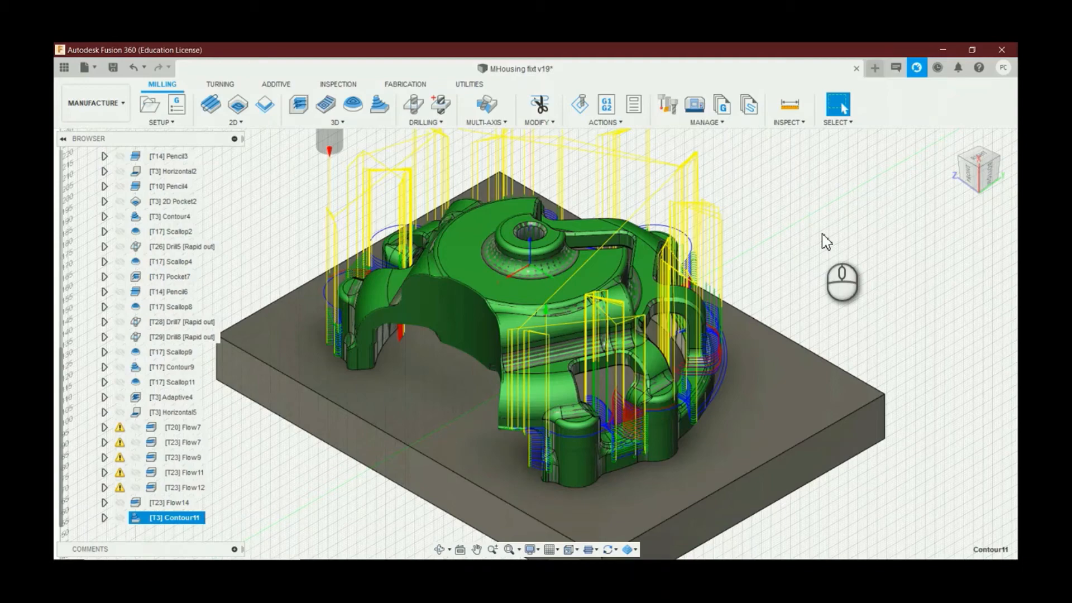
# Step: Start a Drill operation and create a new drill tool in the local Library
pyautogui.scroll(10, 662, 394)
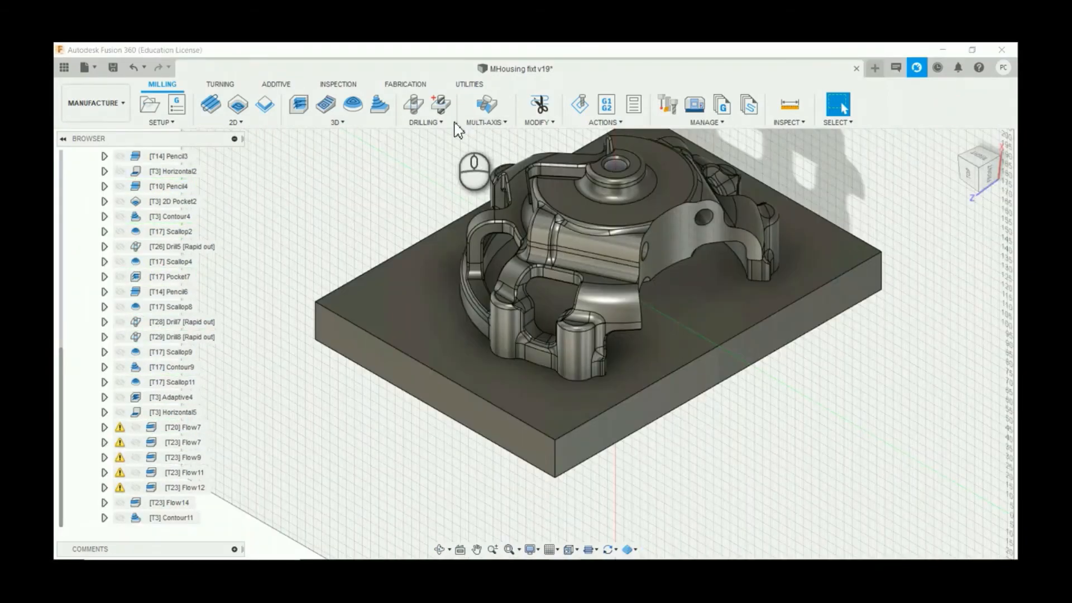
pyautogui.click(443, 122)
pyautogui.click(440, 137)
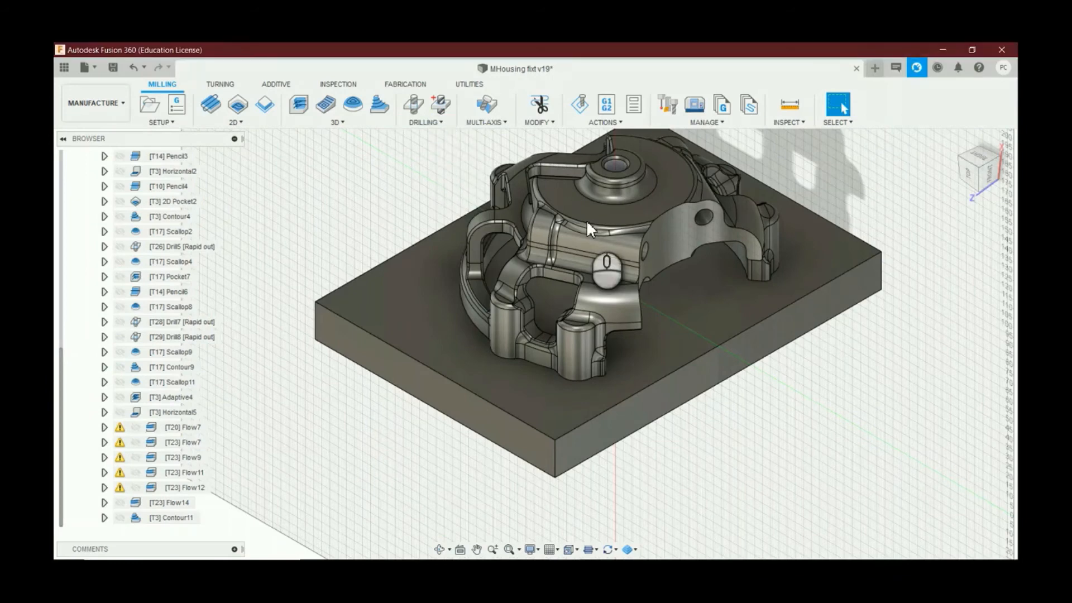
pyautogui.click(263, 127)
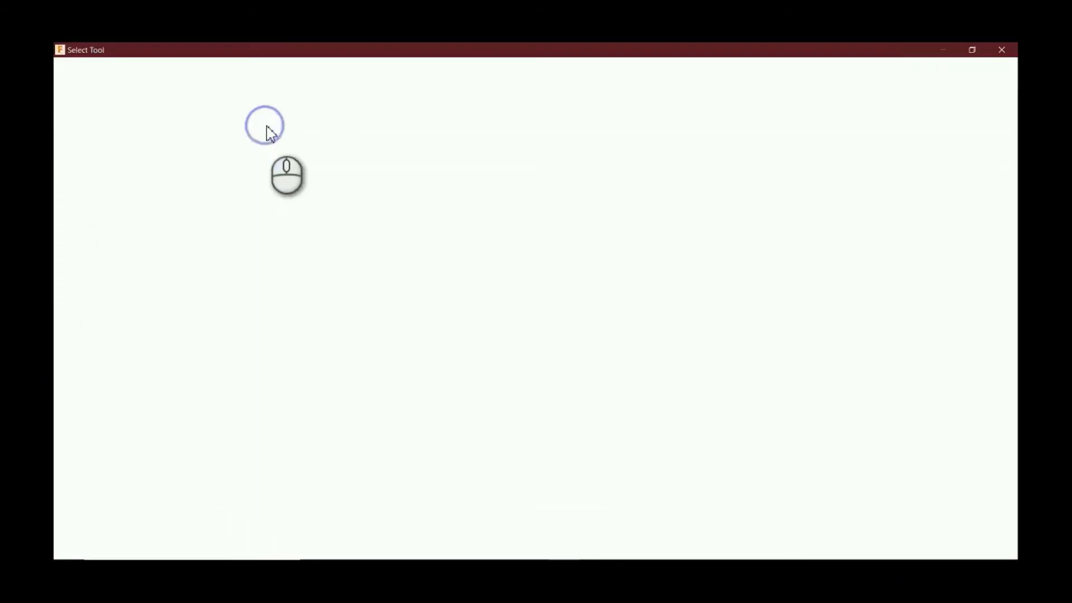
pyautogui.click(100, 216)
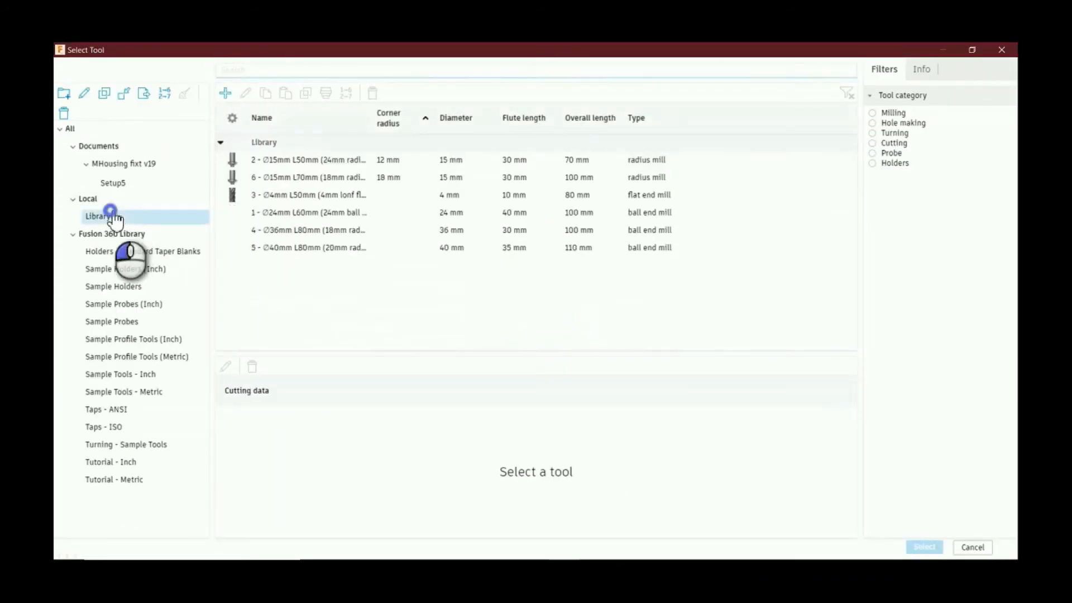
pyautogui.click(221, 92)
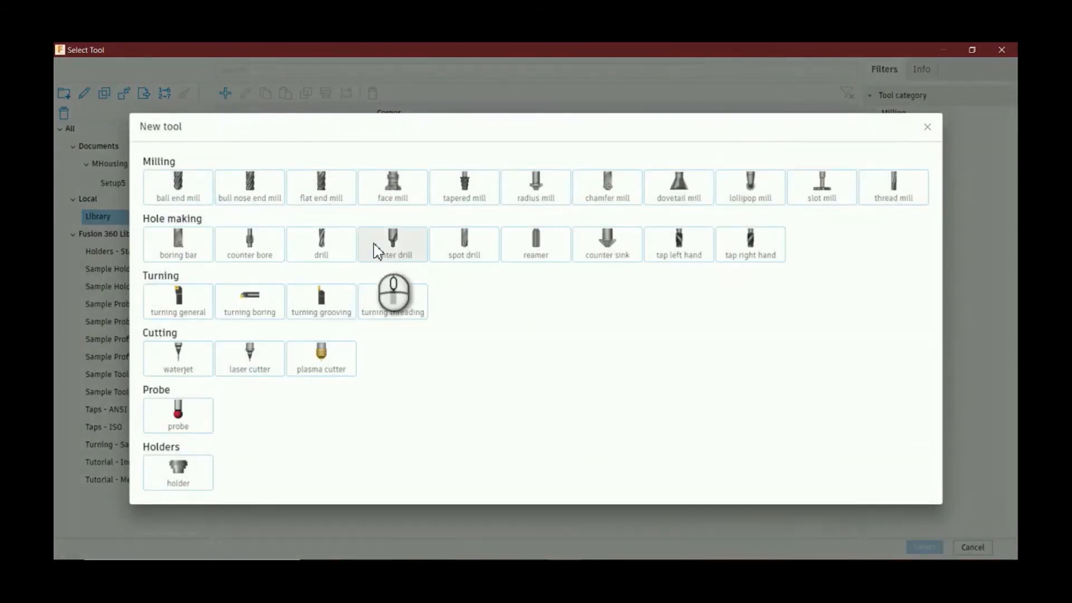
pyautogui.click(322, 246)
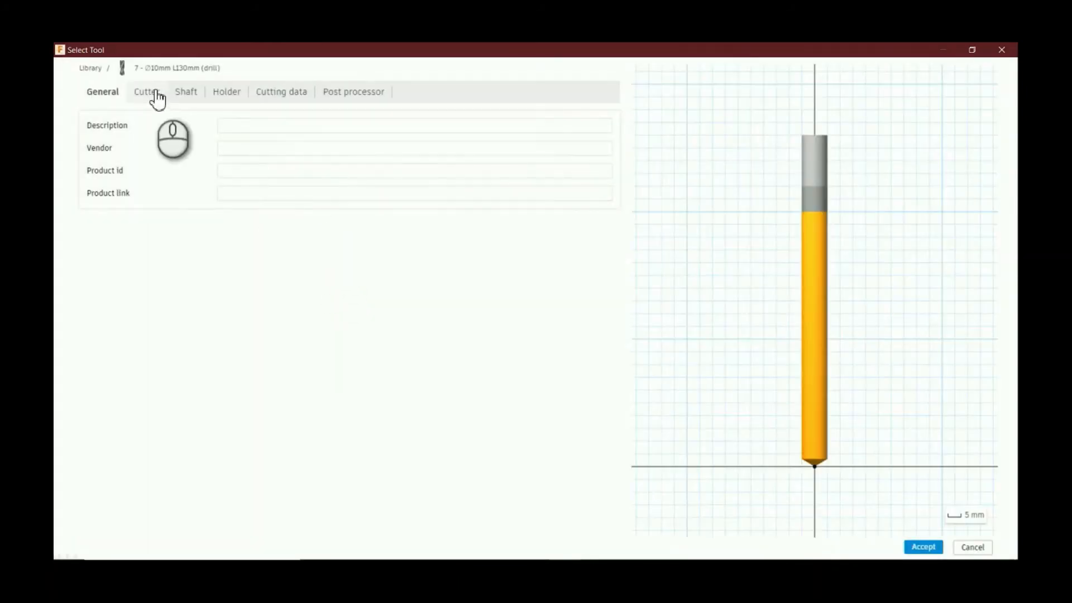
# Step: Set the new drill's cutter diameter to 86 mm
pyautogui.click(147, 93)
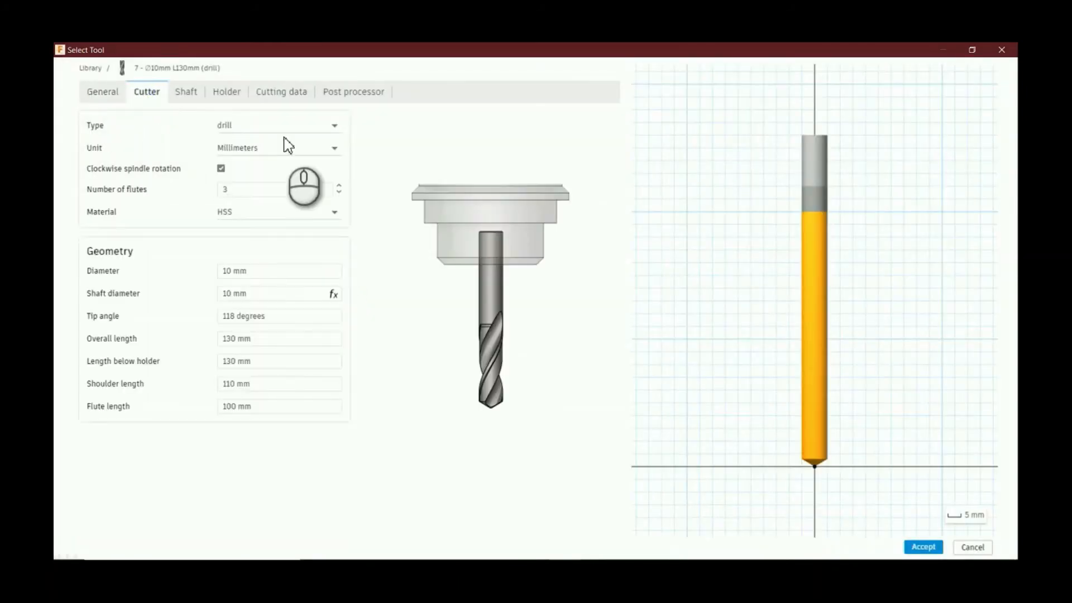
pyautogui.click(258, 271)
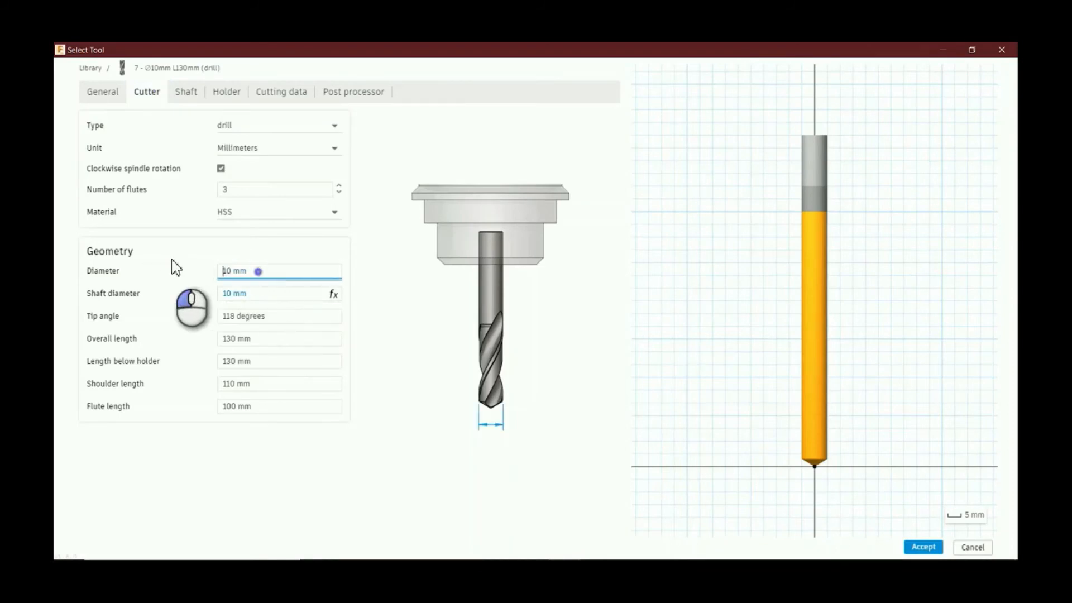
pyautogui.write('86')
pyautogui.press('Return')
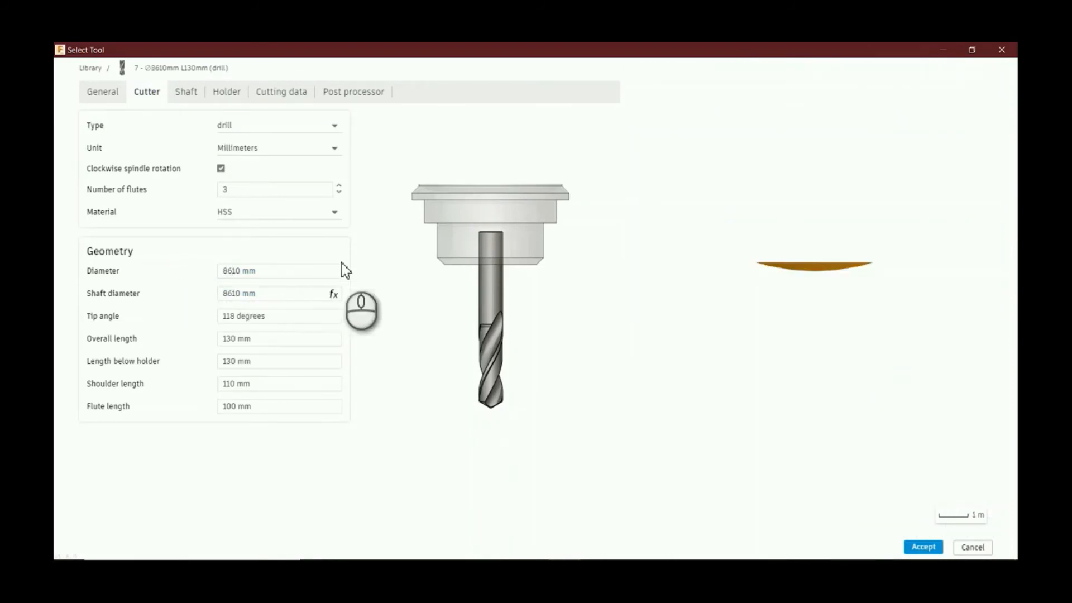
pyautogui.click(251, 270)
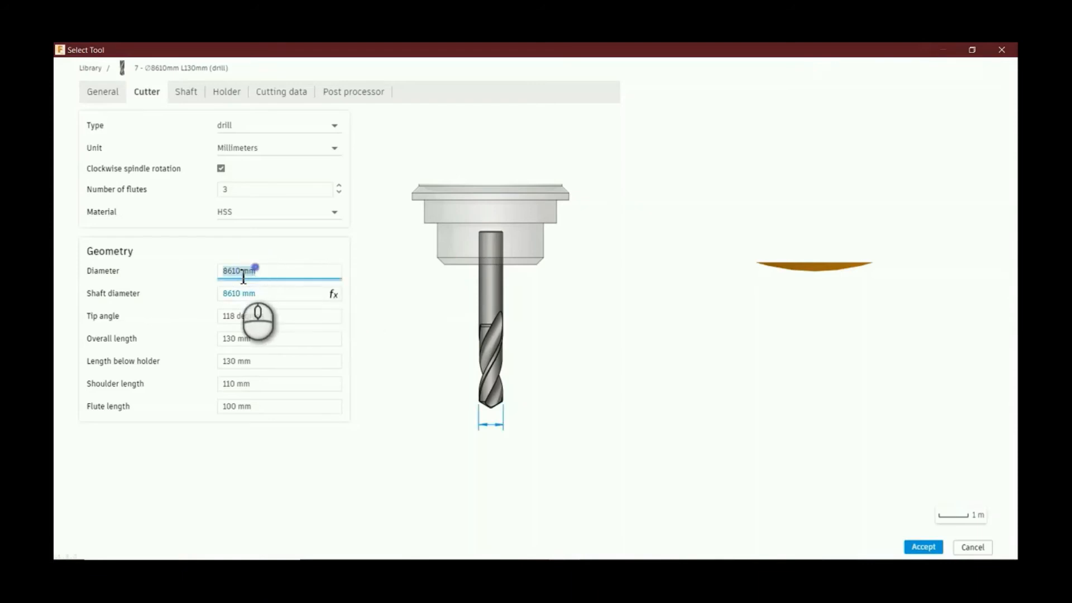
pyautogui.write('86')
pyautogui.press('Return')
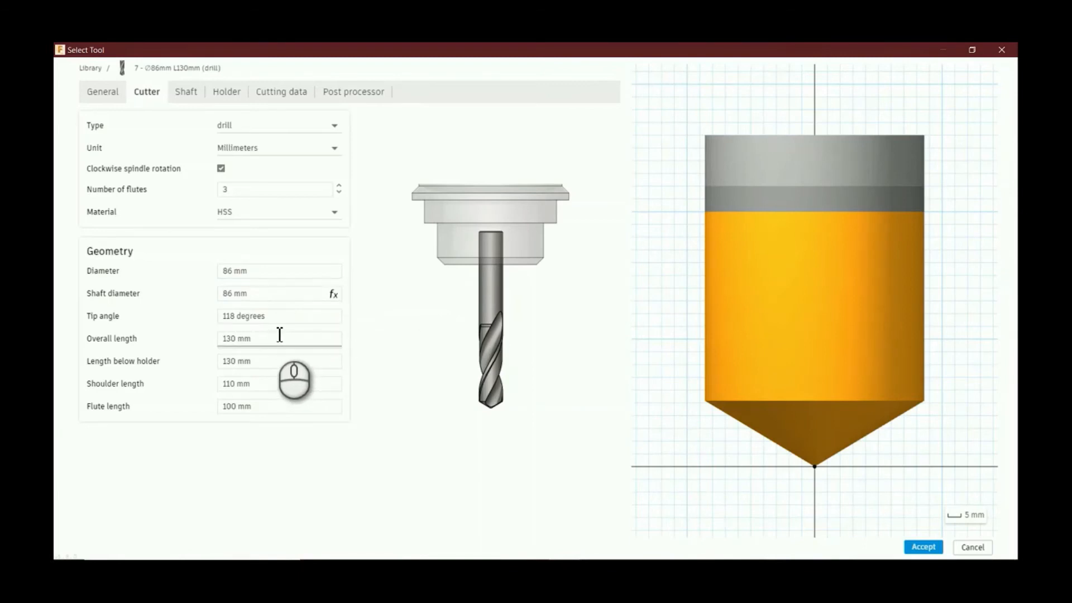
# Step: Set the drill's overall length to 250 mm and length below holder to 170 mm, and increase its shoulder length
pyautogui.moveTo(278, 338); pyautogui.dragTo(210, 336)
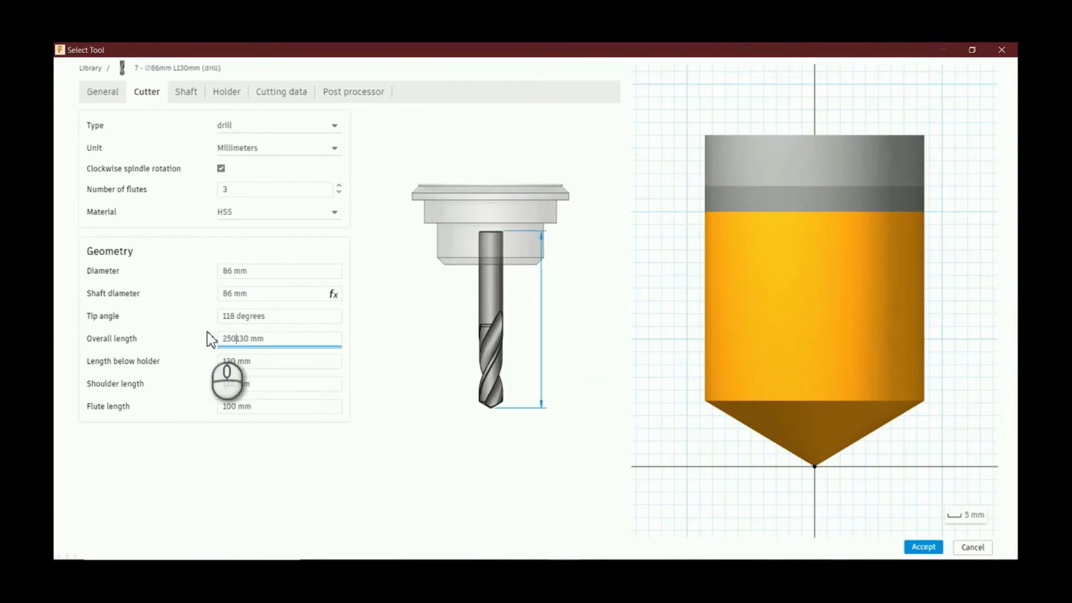
pyautogui.write('250')
pyautogui.moveTo(279, 362); pyautogui.dragTo(218, 362)
pyautogui.write('170')
pyautogui.press('Return')
pyautogui.doubleClick(236, 385)
pyautogui.write('140')
pyautogui.press('Return')
# Step: Browse the holder library and try the BT40 - B4C5-1000 holder on the drill
pyautogui.click(226, 92)
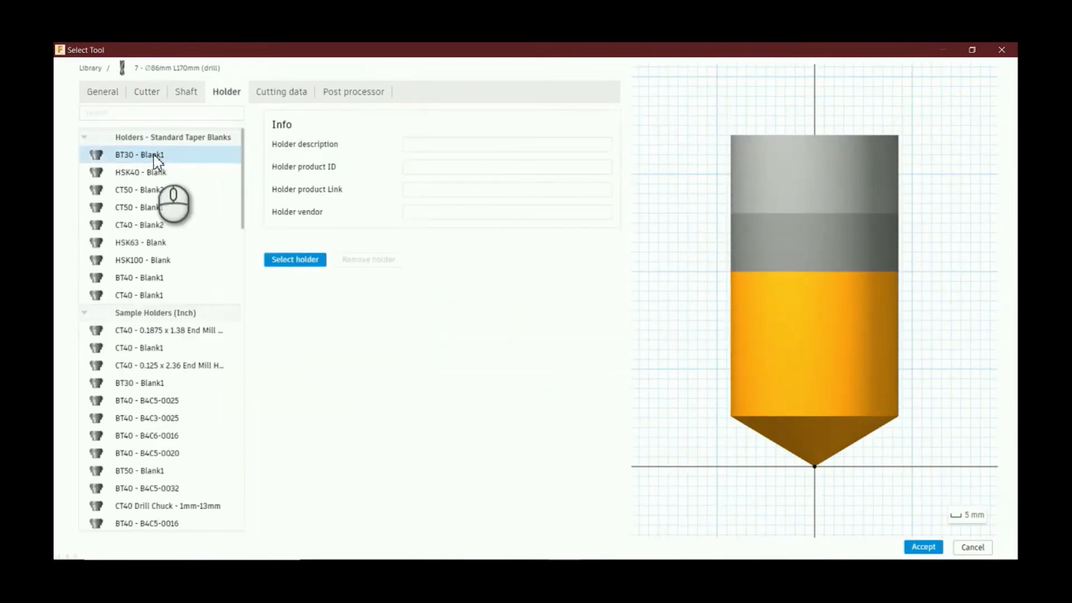
pyautogui.click(156, 347)
pyautogui.click(179, 510)
pyautogui.scroll(-6, 179, 491)
pyautogui.scroll(-11, 180, 469)
pyautogui.click(183, 463)
pyautogui.scroll(-3, 185, 463)
pyautogui.scroll(12, 184, 461)
pyautogui.click(168, 398)
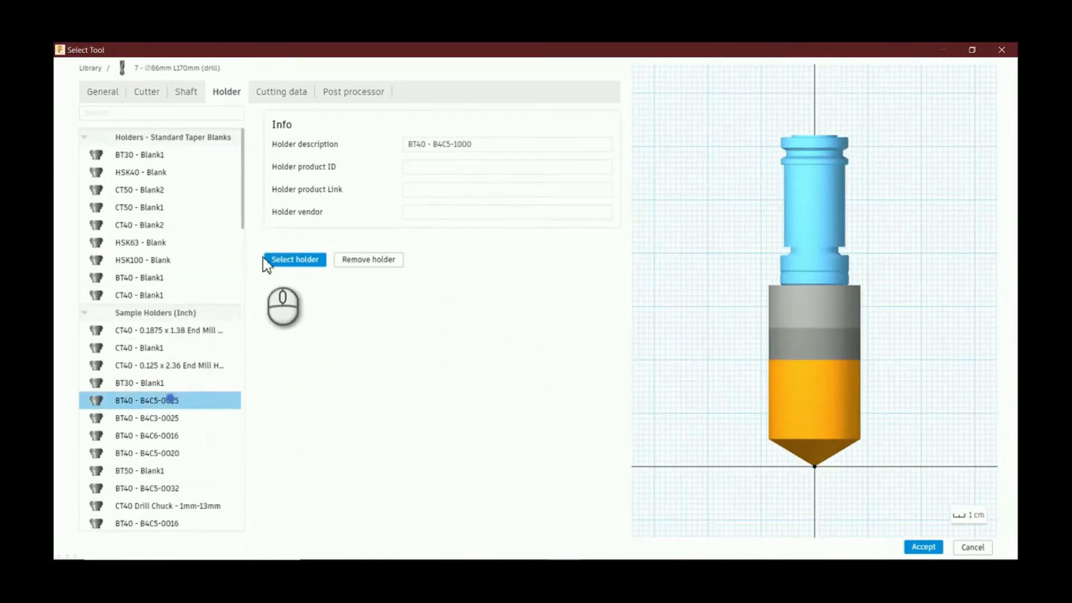
# Step: Assign the HSK100 - Blank holder to the drill and review its cutting data and post processor settings
pyautogui.click(167, 295)
pyautogui.click(167, 259)
pyautogui.click(281, 91)
pyautogui.click(353, 92)
# Step: Accept the new 86 mm drill and select it as the tool for the Drill operation
pyautogui.click(922, 547)
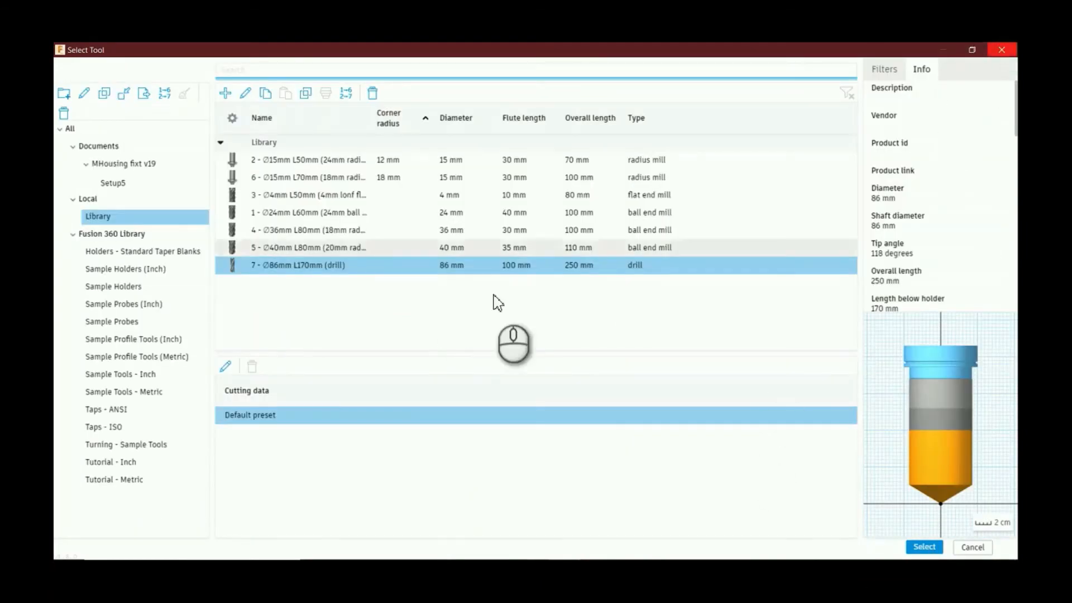
pyautogui.click(410, 266)
pyautogui.doubleClick(410, 265)
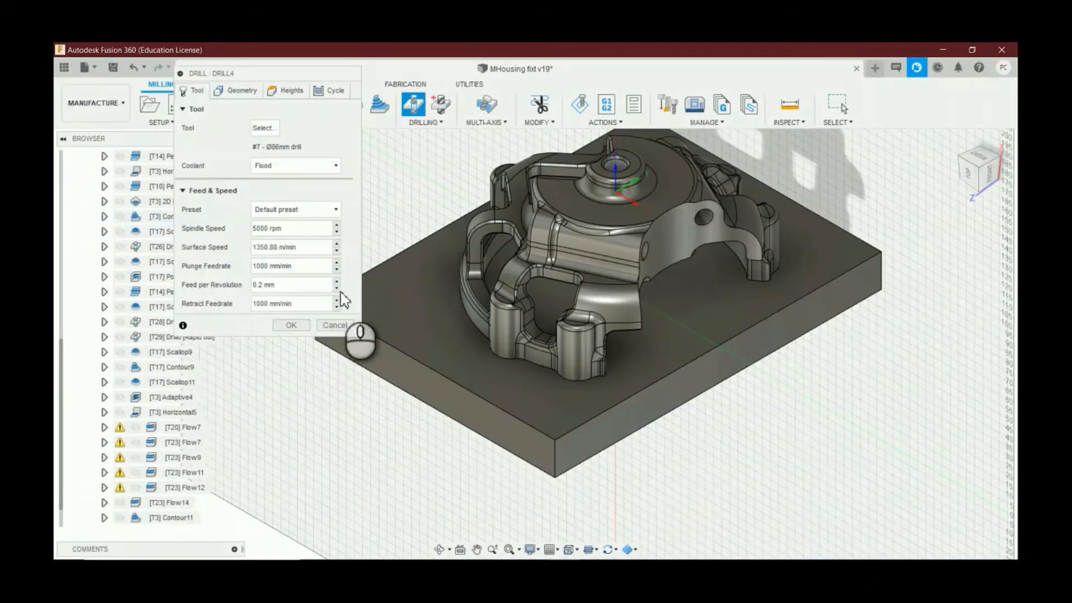
# Step: Select the large curved cutout face as the hole face and enable Tool Orientation with the YZ plane as the Z axis
pyautogui.click(235, 90)
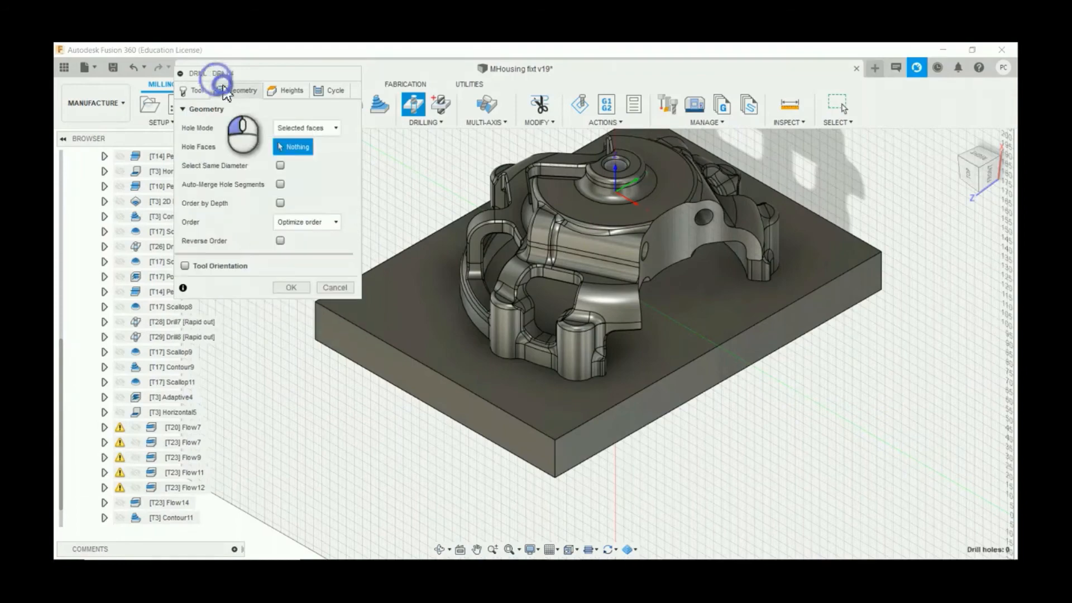
pyautogui.click(678, 228)
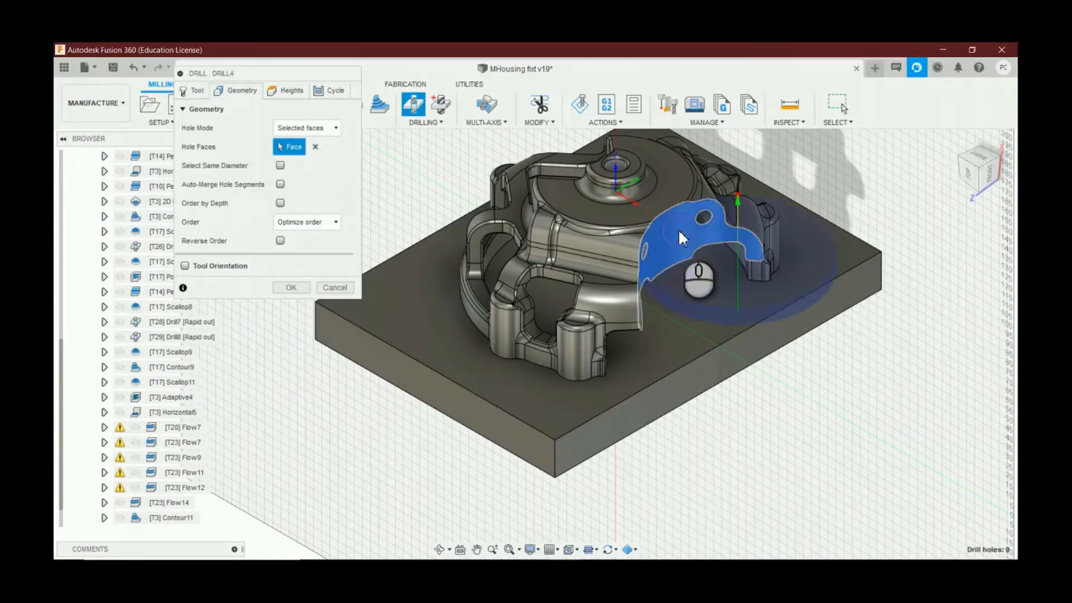
pyautogui.click(988, 164)
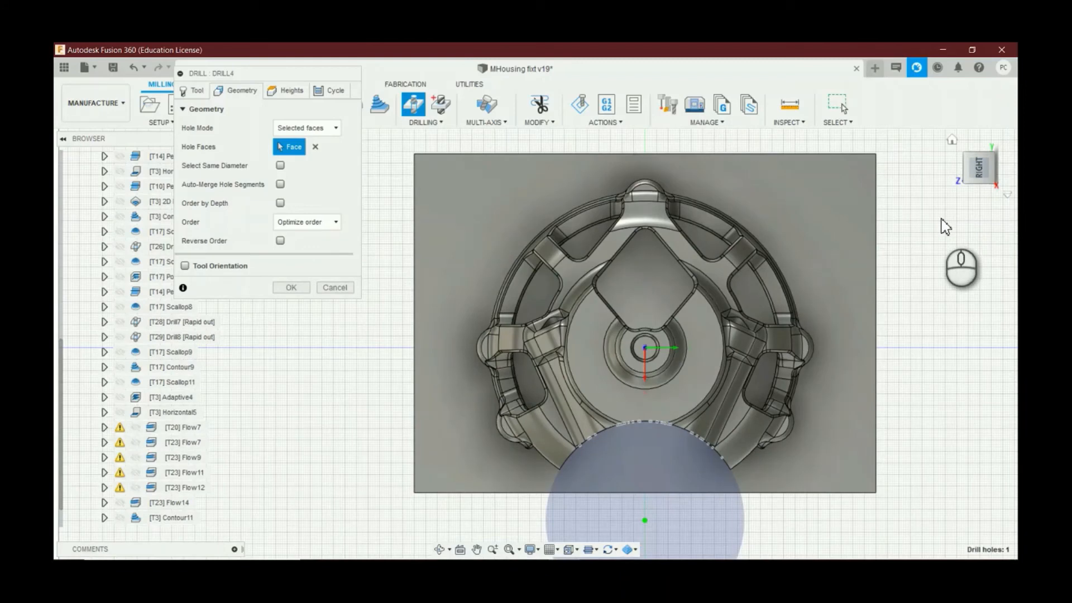
pyautogui.scroll(-3, 484, 234)
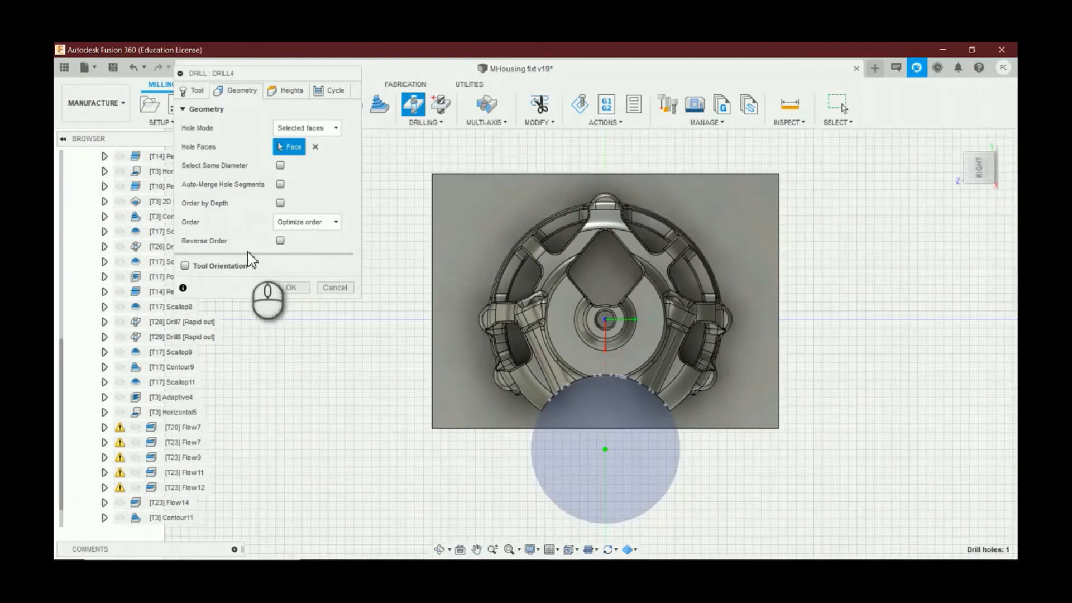
pyautogui.click(185, 262)
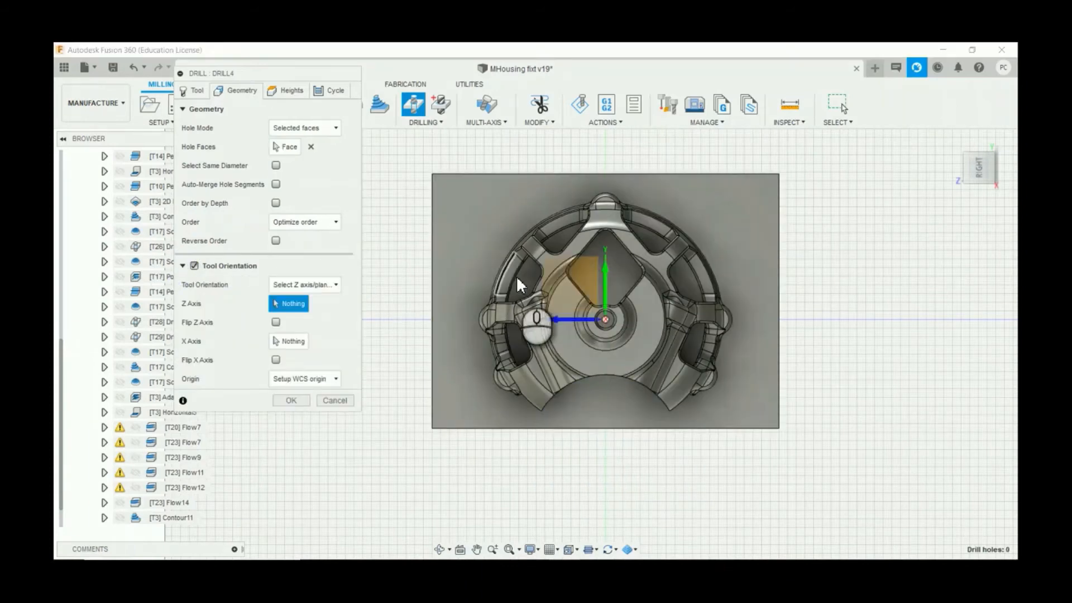
# Step: Set the drill's bottom height from a selection, using the upper edge of the base plate, and check the drilling depth against the cutout
pyautogui.click(285, 89)
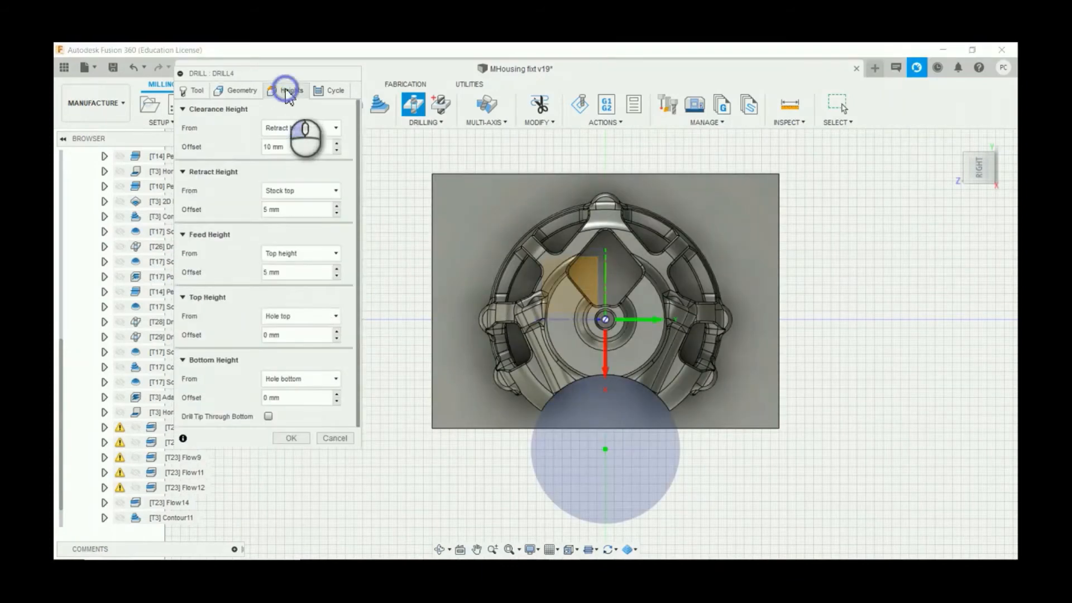
pyautogui.click(982, 180)
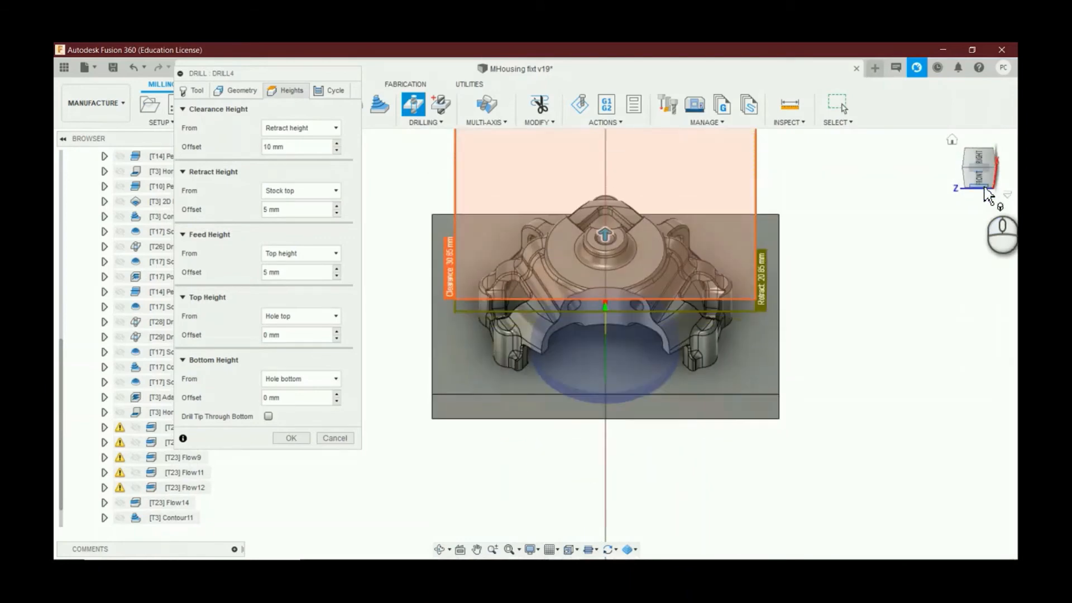
pyautogui.scroll(2, 601, 438)
pyautogui.scroll(-2, 637, 287)
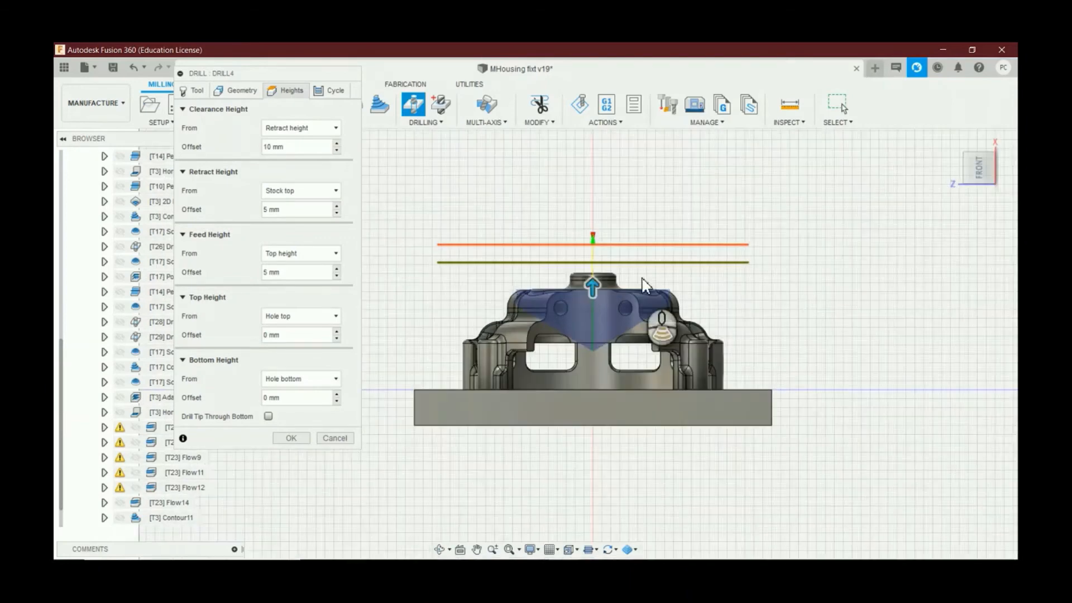
pyautogui.click(274, 377)
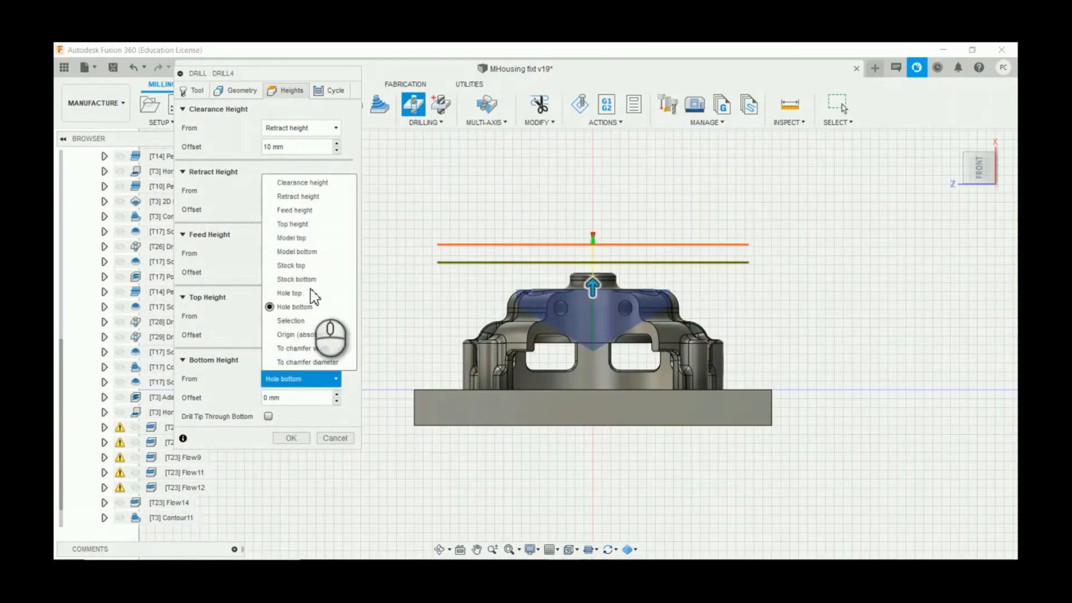
pyautogui.click(296, 376)
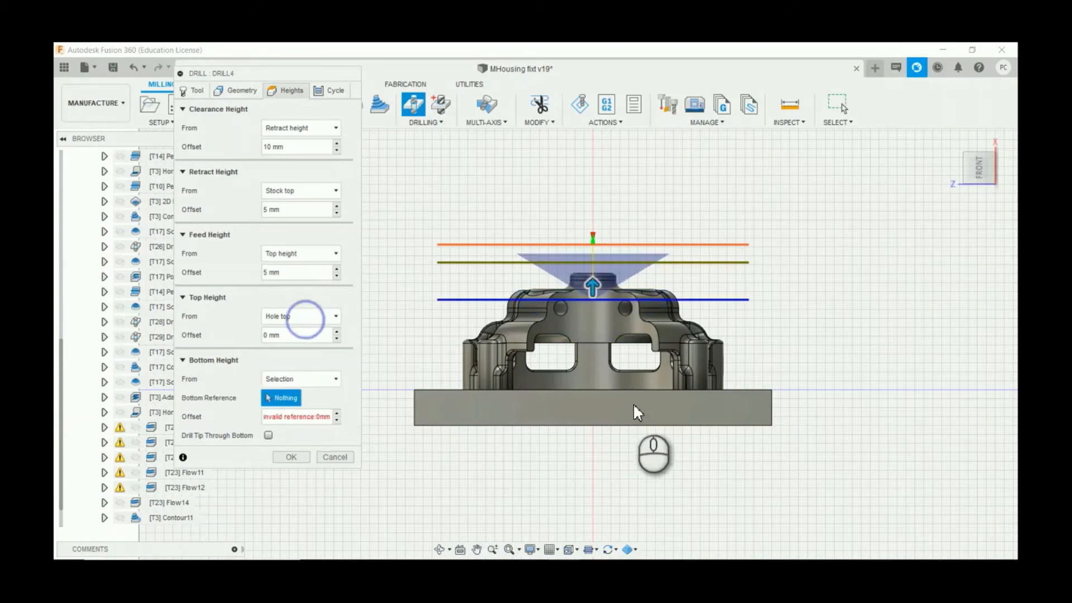
pyautogui.click(609, 388)
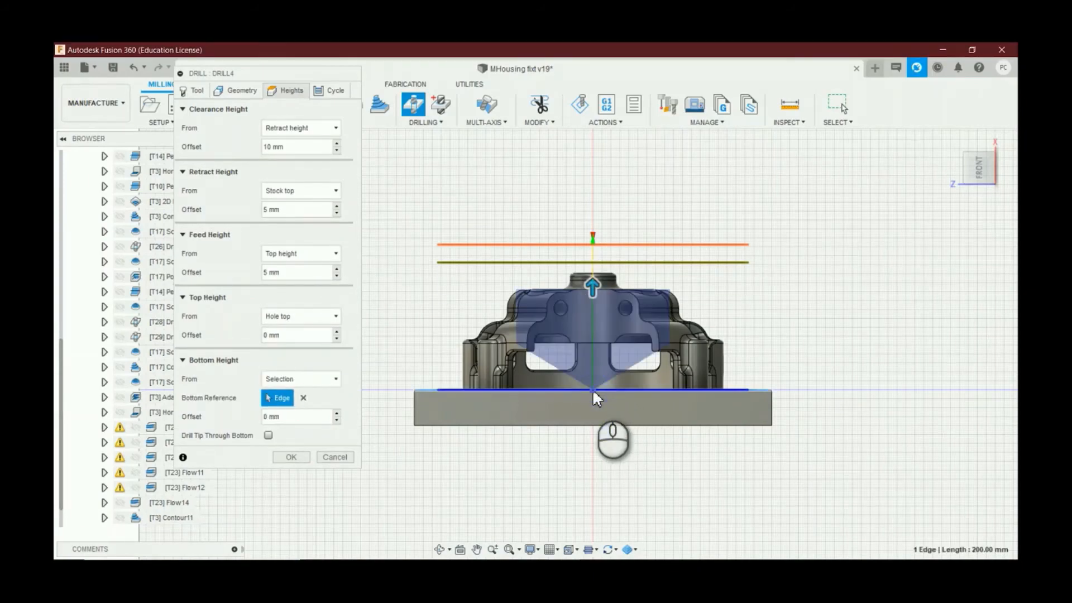
pyautogui.scroll(8, 602, 341)
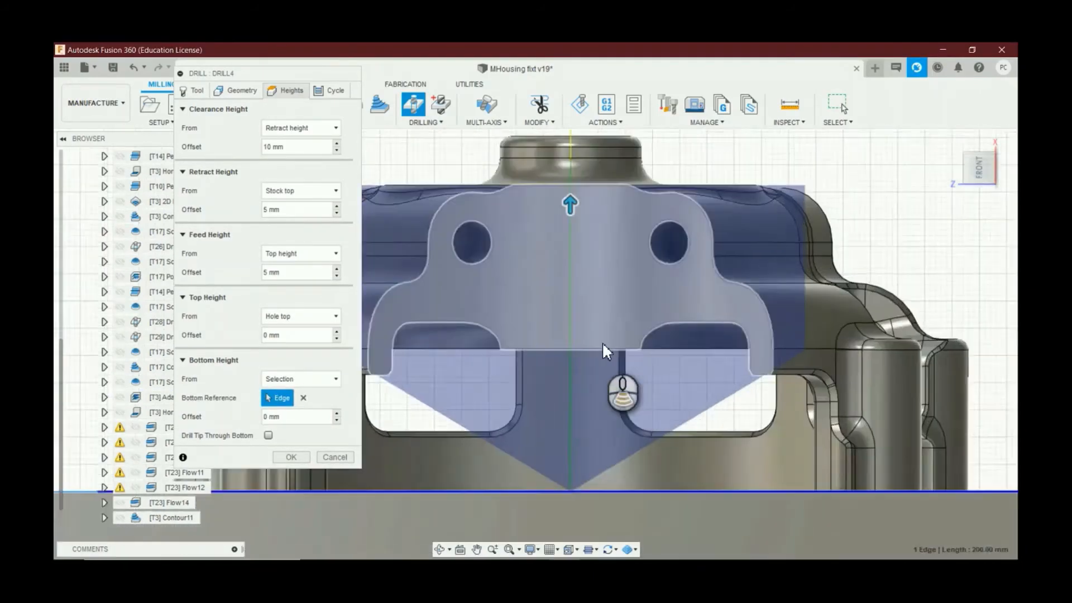
pyautogui.scroll(2, 755, 322)
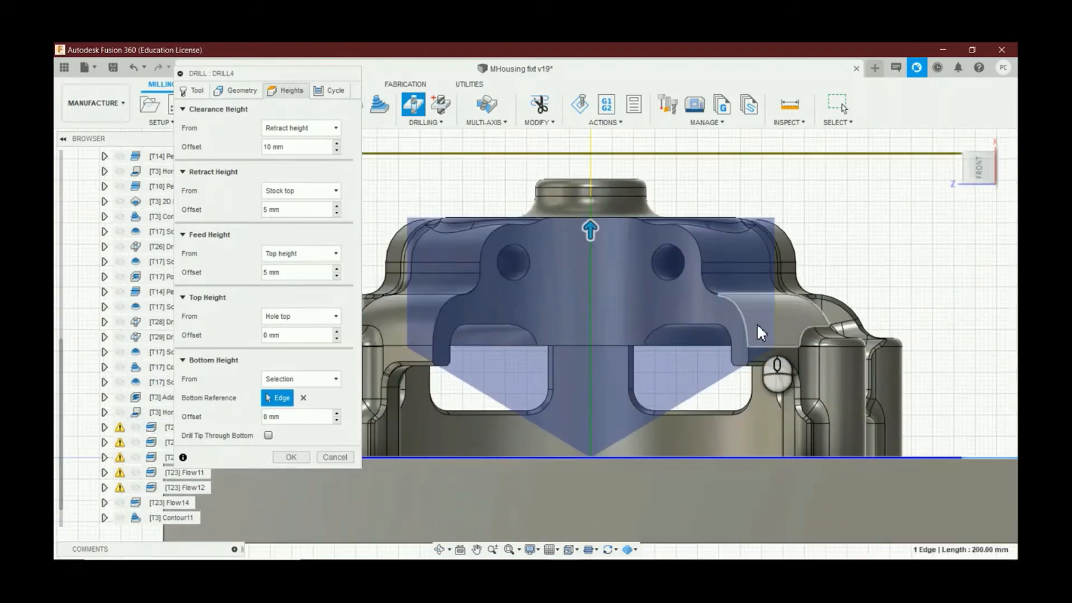
pyautogui.scroll(4, 691, 366)
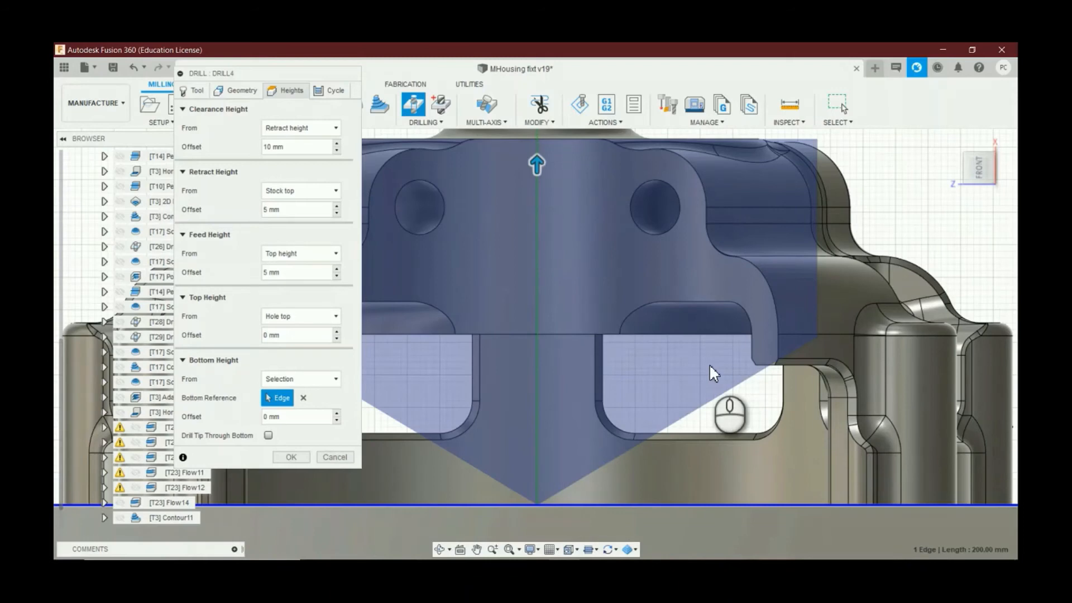
pyautogui.scroll(-5, 844, 302)
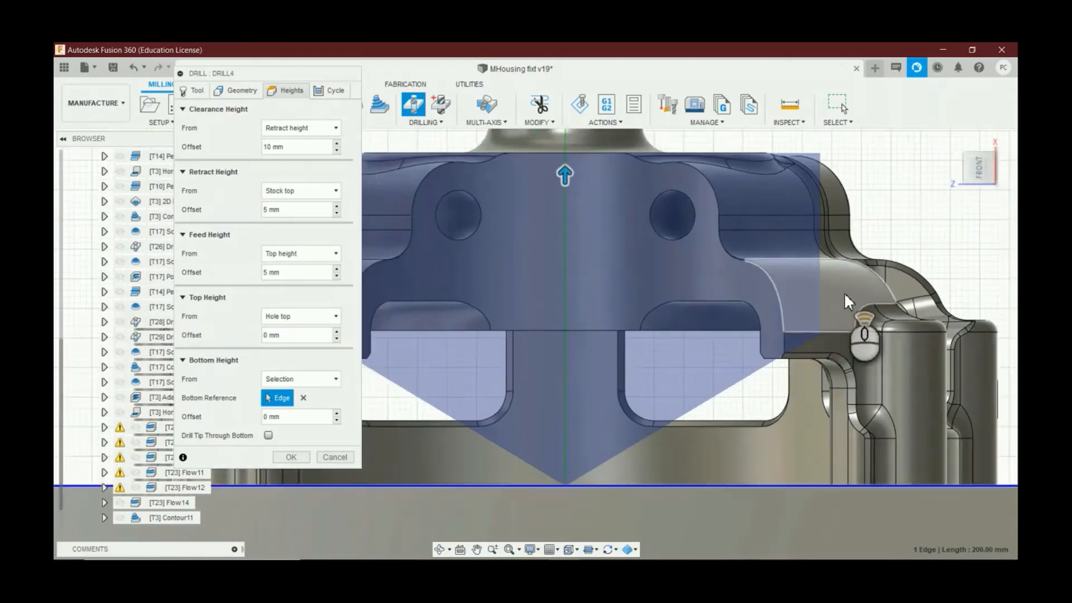
pyautogui.scroll(-2, 672, 408)
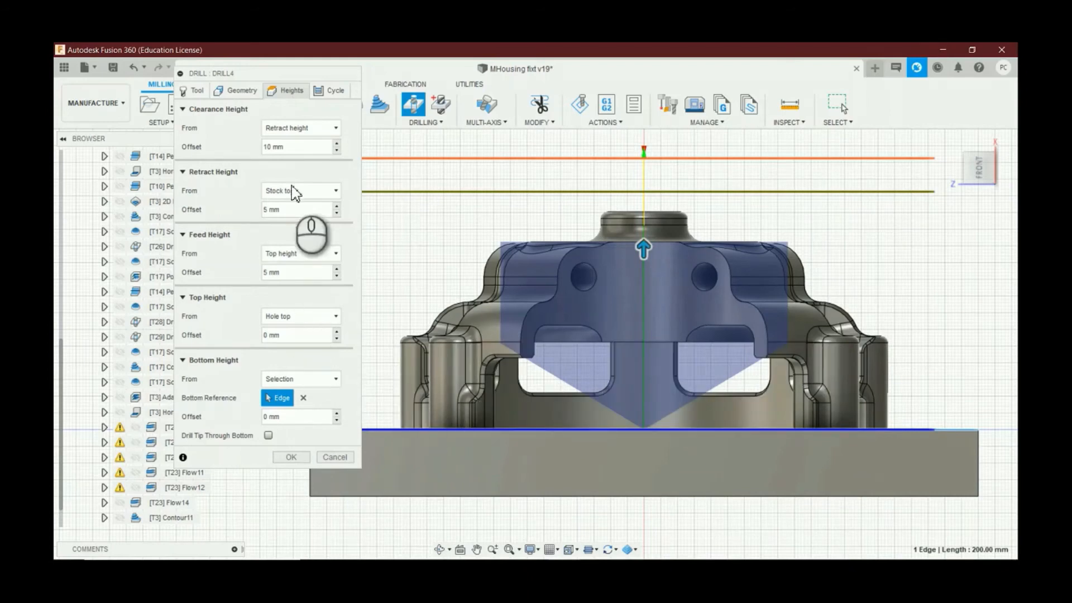
# Step: Review the Drill operation's cycle and geometry settings and accept the operation
pyautogui.click(333, 91)
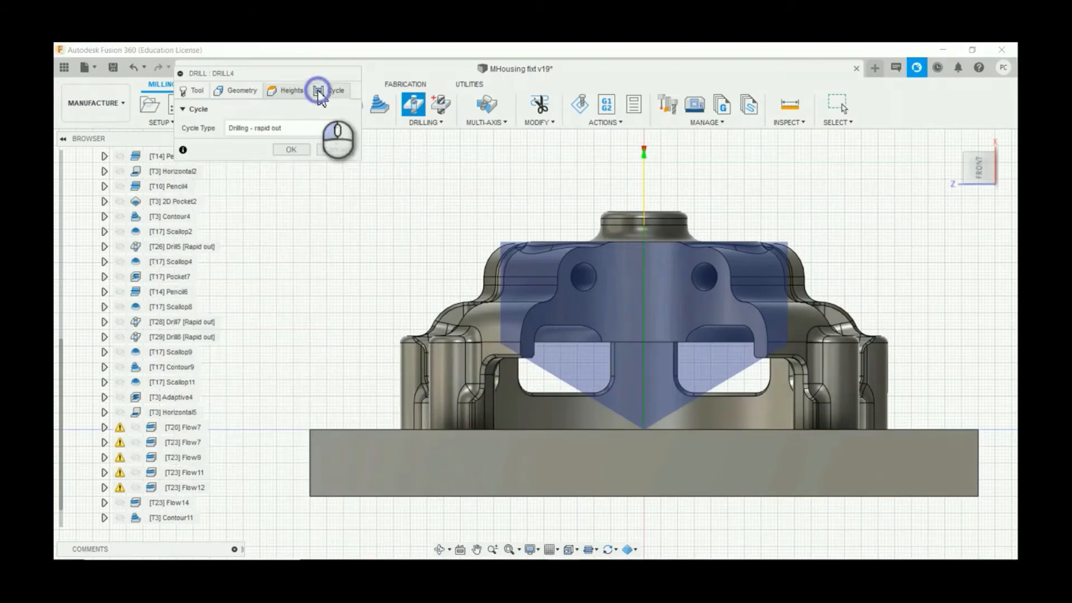
pyautogui.click(283, 90)
pyautogui.click(254, 90)
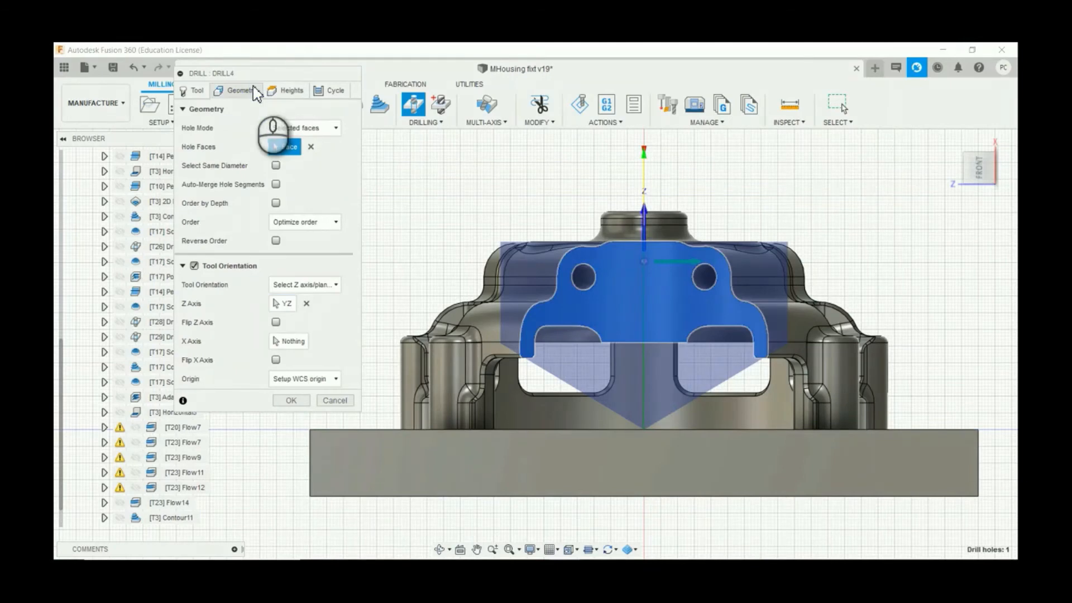
pyautogui.moveTo(982, 173); pyautogui.dragTo(871, 313)
pyautogui.click(291, 401)
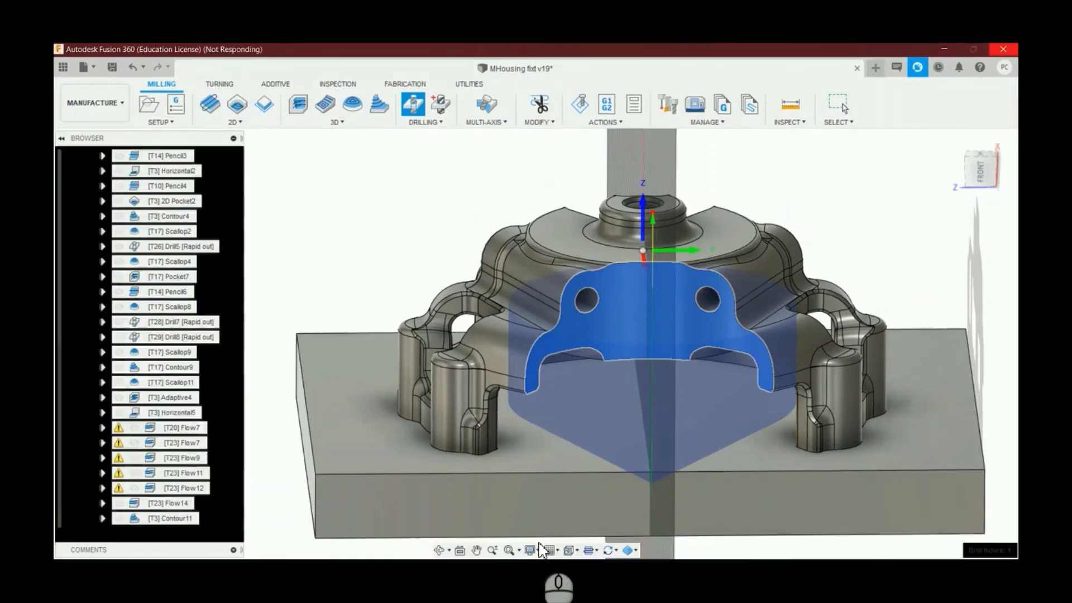
pyautogui.click(968, 165)
pyautogui.click(948, 510)
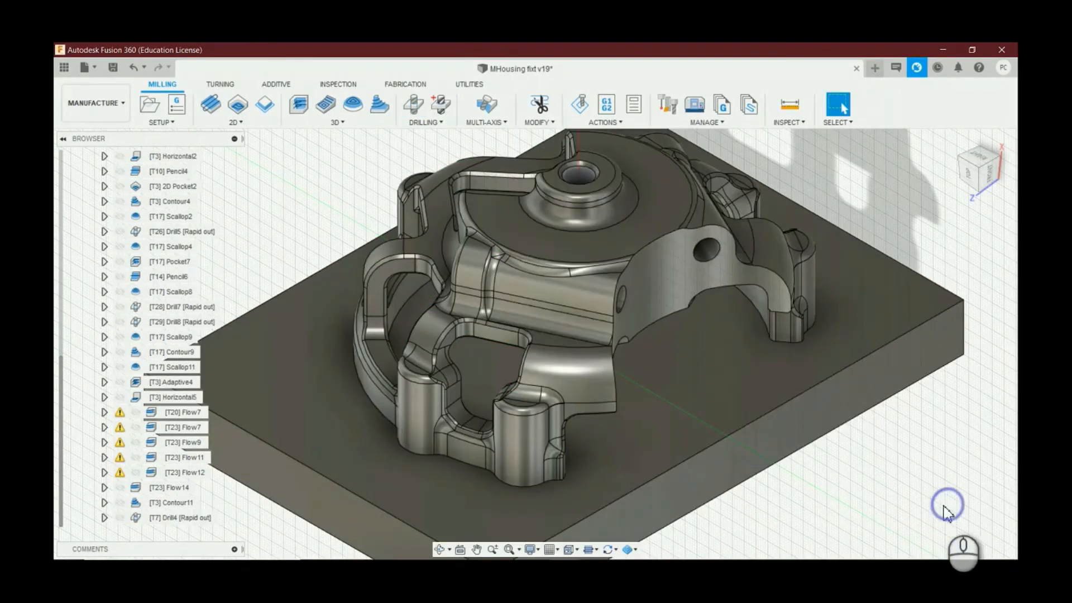
# Step: Compare the stock remaining at Drill4 with the finished model around the angled counterbored hole at the back of the housing
pyautogui.click(175, 517)
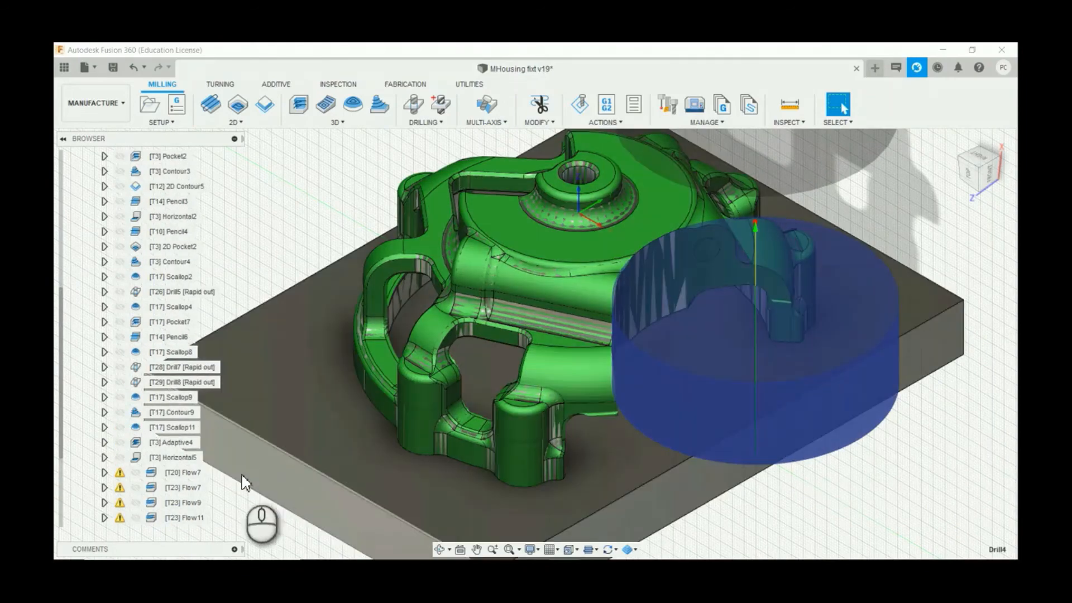
pyautogui.scroll(-2, 196, 504)
pyautogui.scroll(5, 563, 302)
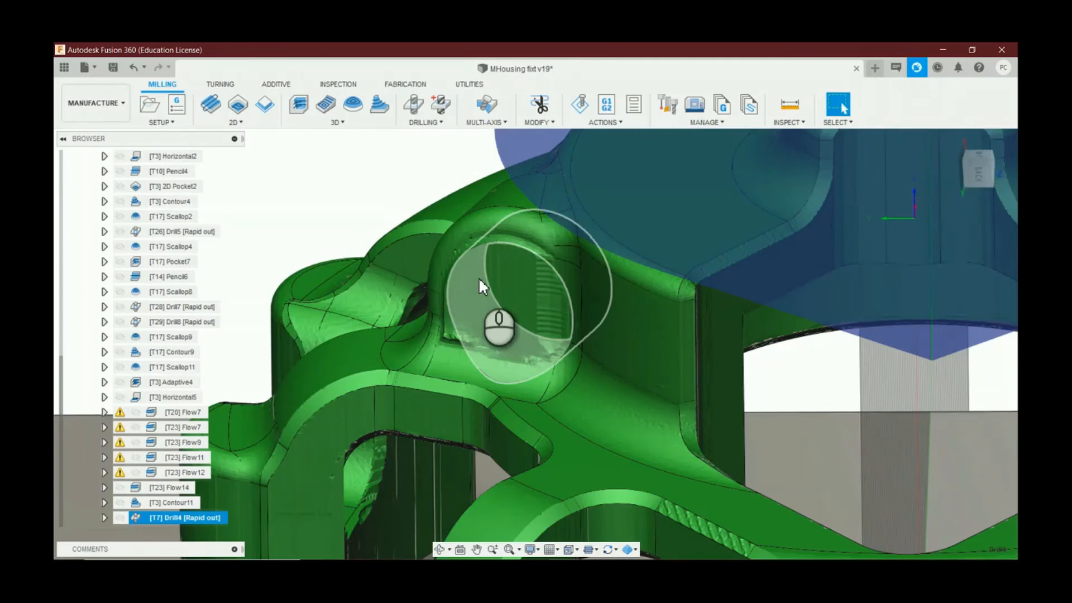
pyautogui.click(386, 211)
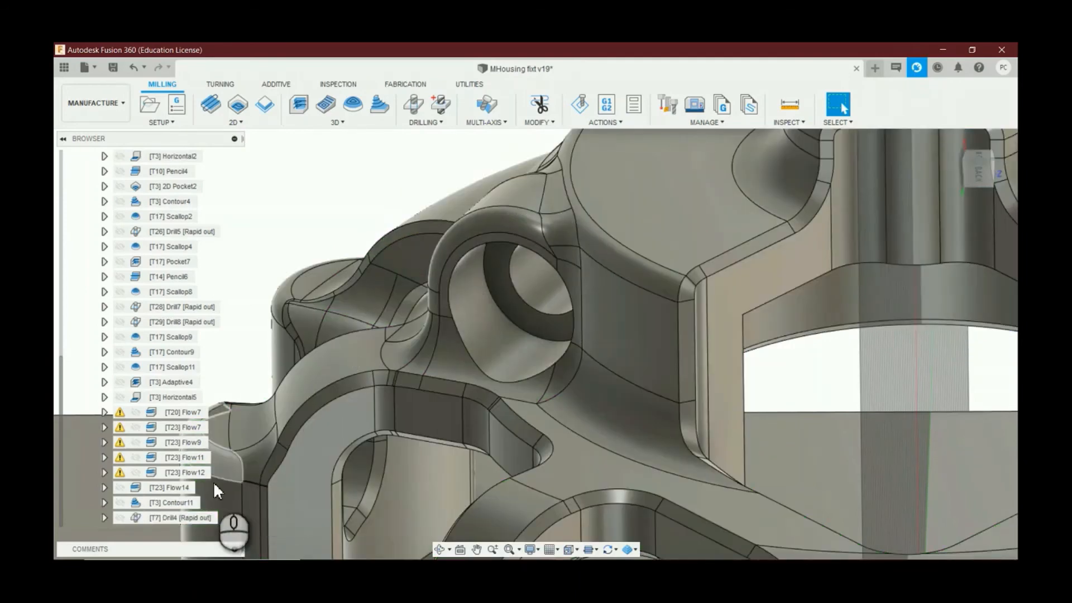
pyautogui.scroll(6, 604, 269)
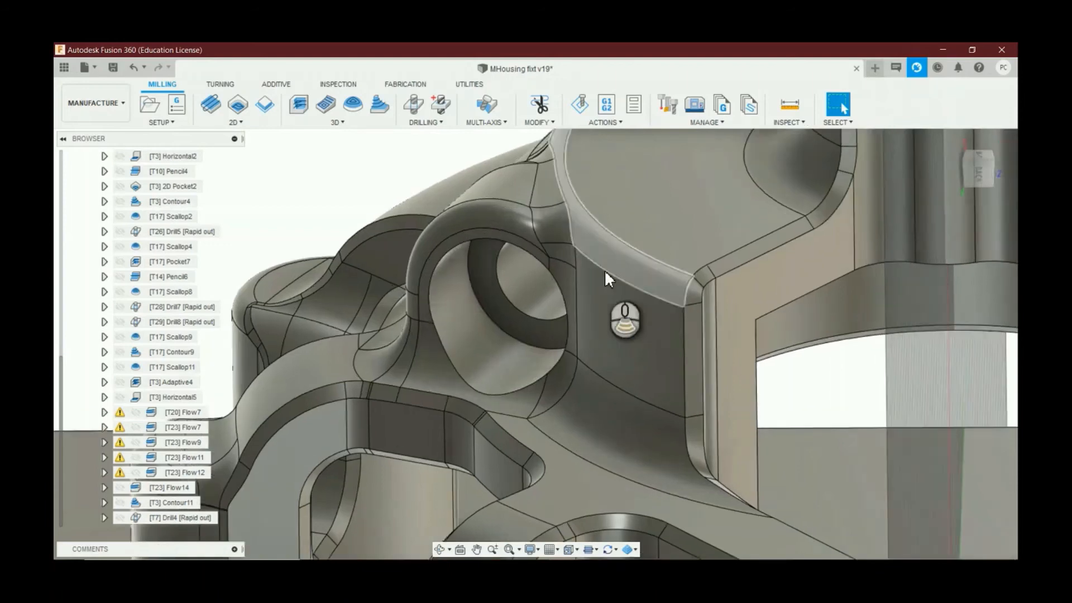
pyautogui.scroll(-3, 921, 223)
pyautogui.moveTo(987, 177); pyautogui.dragTo(632, 267)
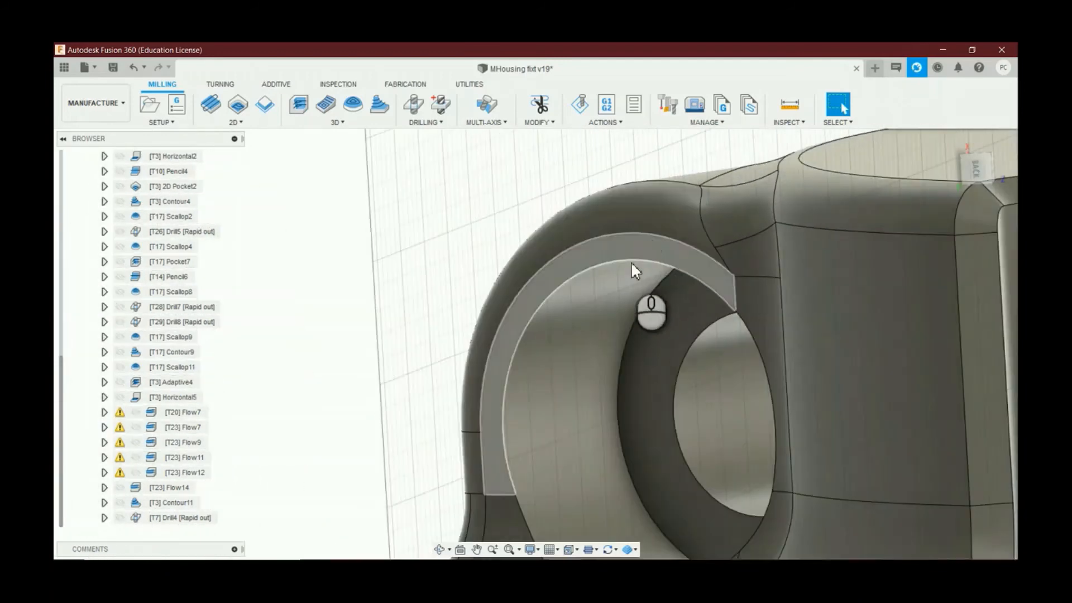
pyautogui.click(170, 518)
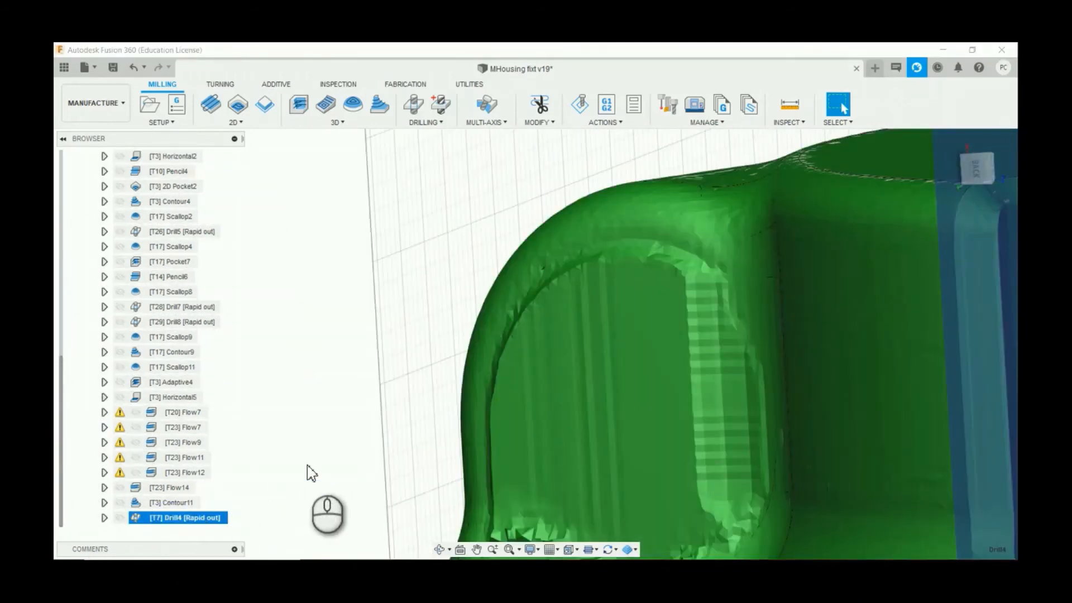
pyautogui.click(318, 327)
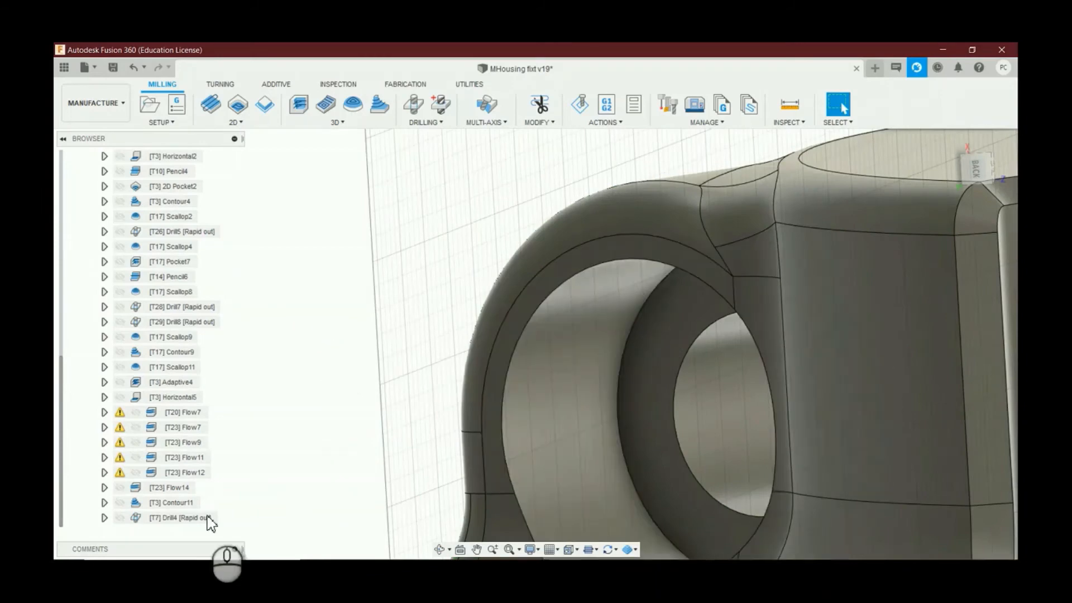
pyautogui.click(170, 517)
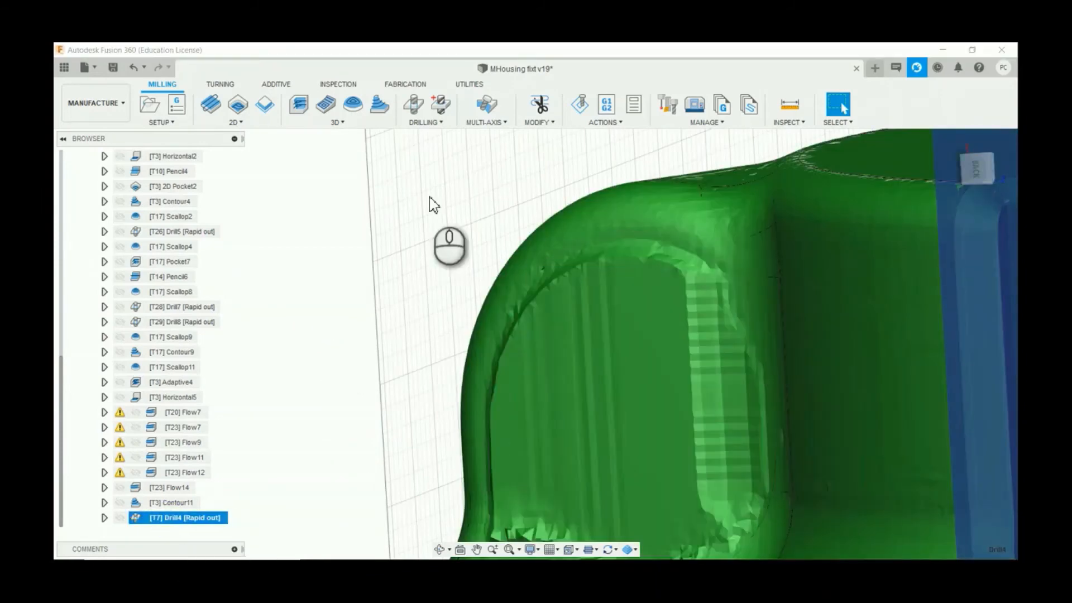
pyautogui.click(296, 217)
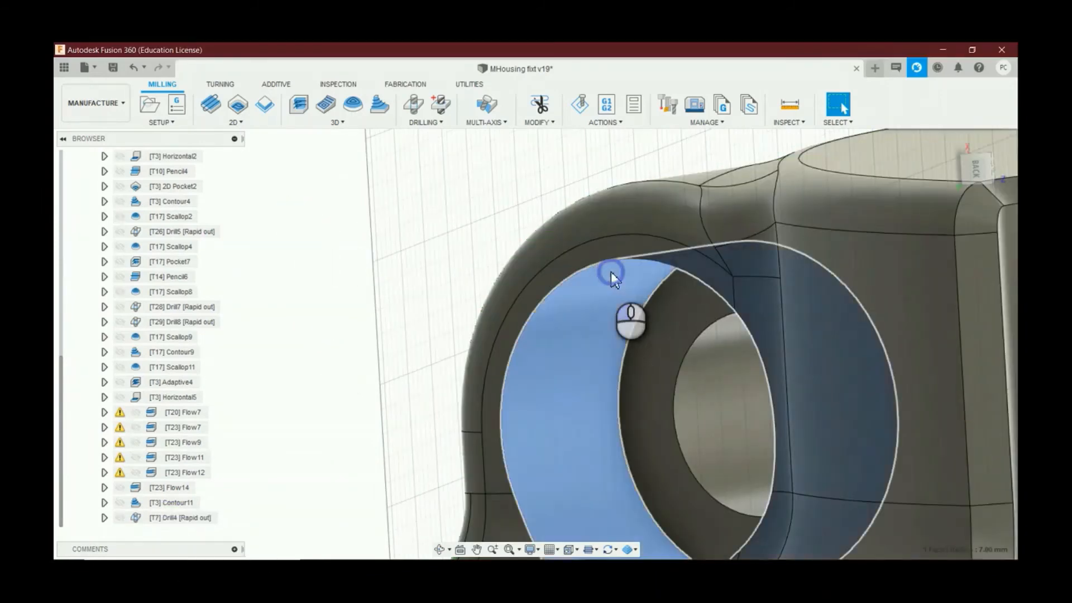
# Step: Measure the diameter of the angled hole's outer cylindrical face
pyautogui.click(610, 271)
pyautogui.click(799, 105)
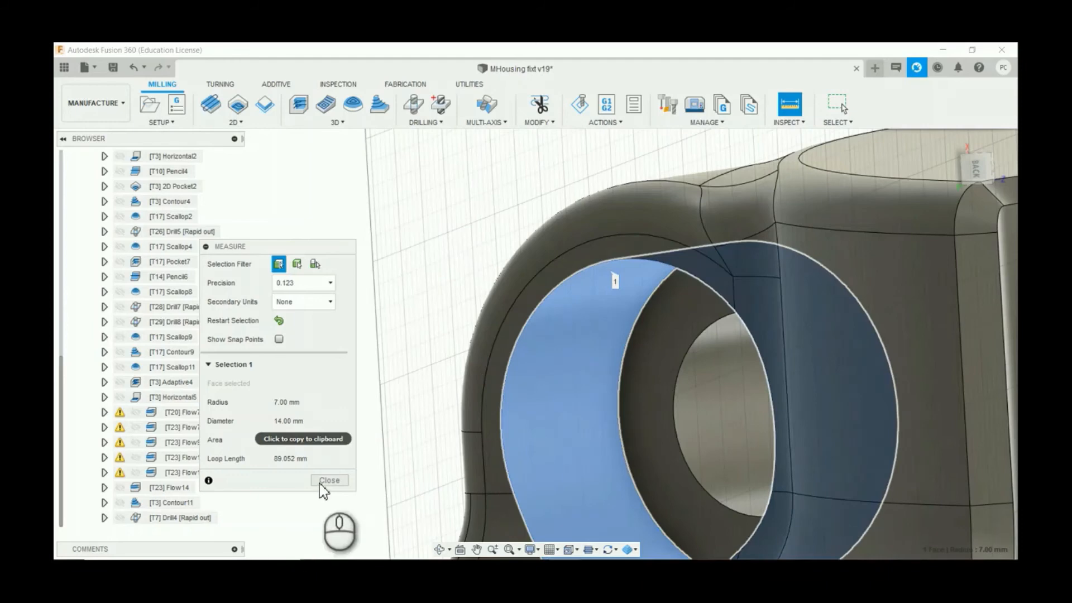
pyautogui.click(328, 480)
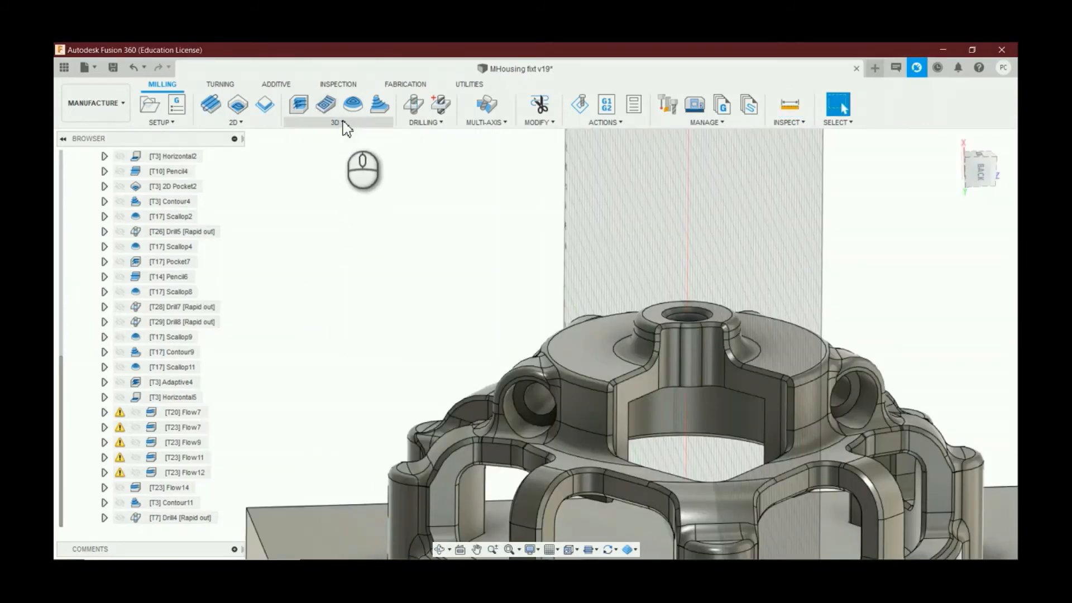
# Step: Start a 3D Flow operation and filter its tool library to milling tools of the flat end mill type
pyautogui.click(341, 122)
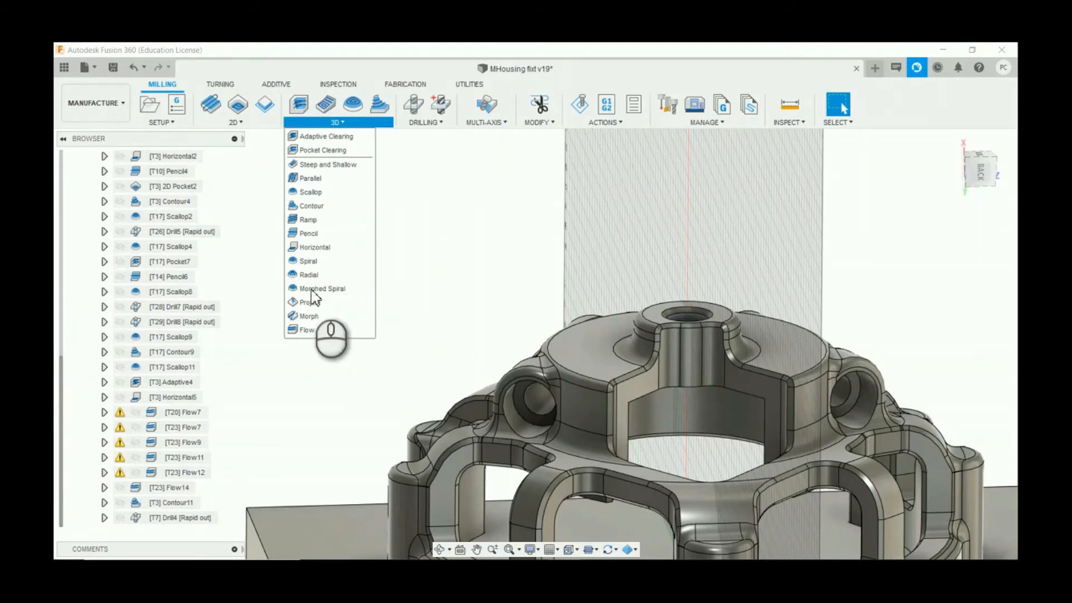
pyautogui.click(313, 330)
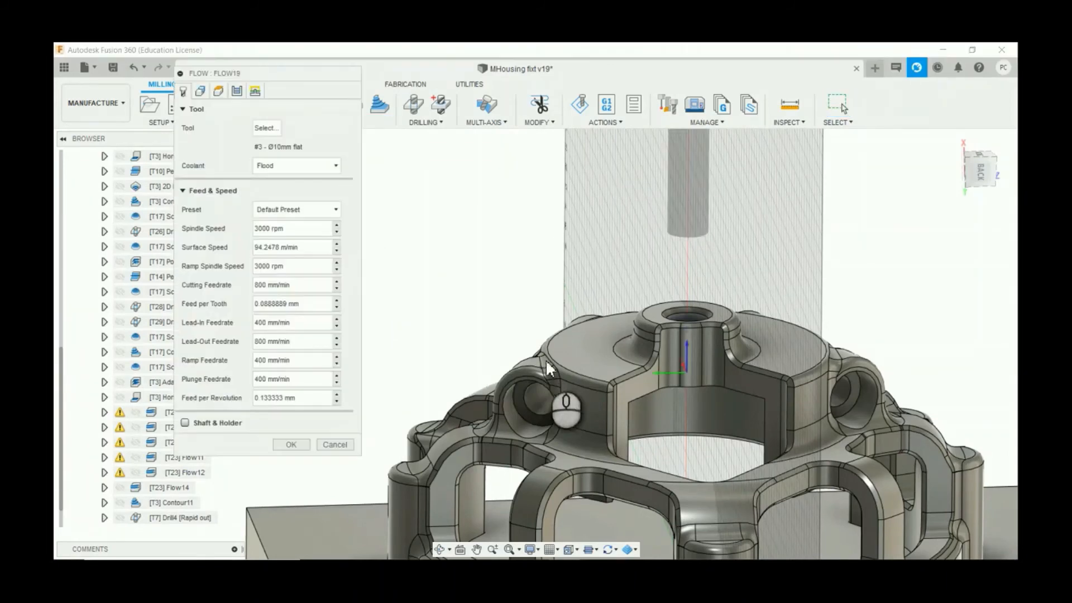
pyautogui.click(266, 127)
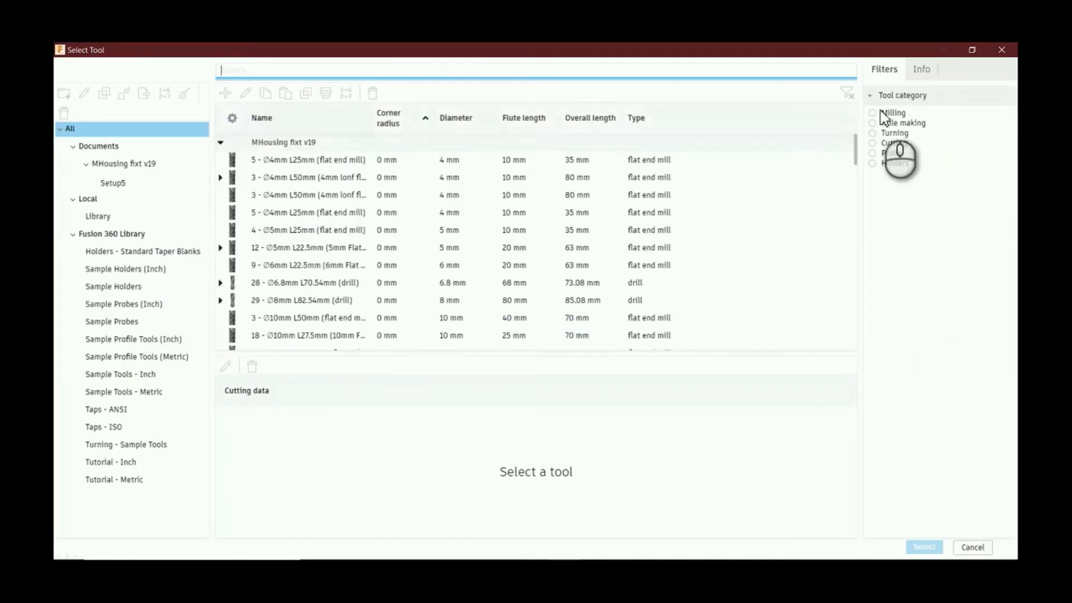
pyautogui.click(872, 114)
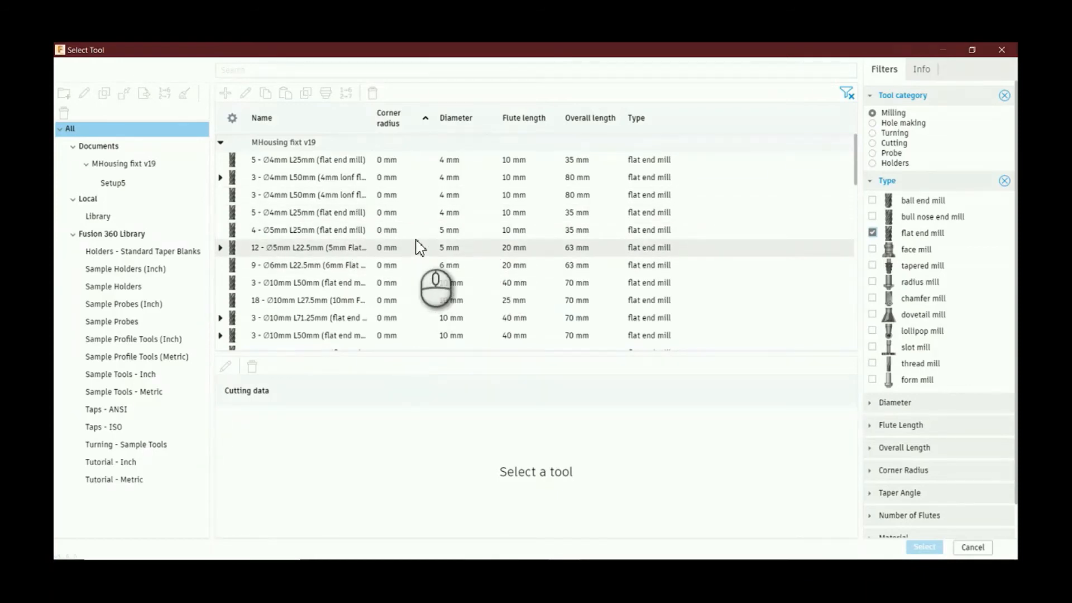
# Step: Assign tool 3, the 10 mm flat end mill with 50 mm length, to the Flow operation
pyautogui.scroll(-5, 506, 258)
pyautogui.scroll(5, 521, 256)
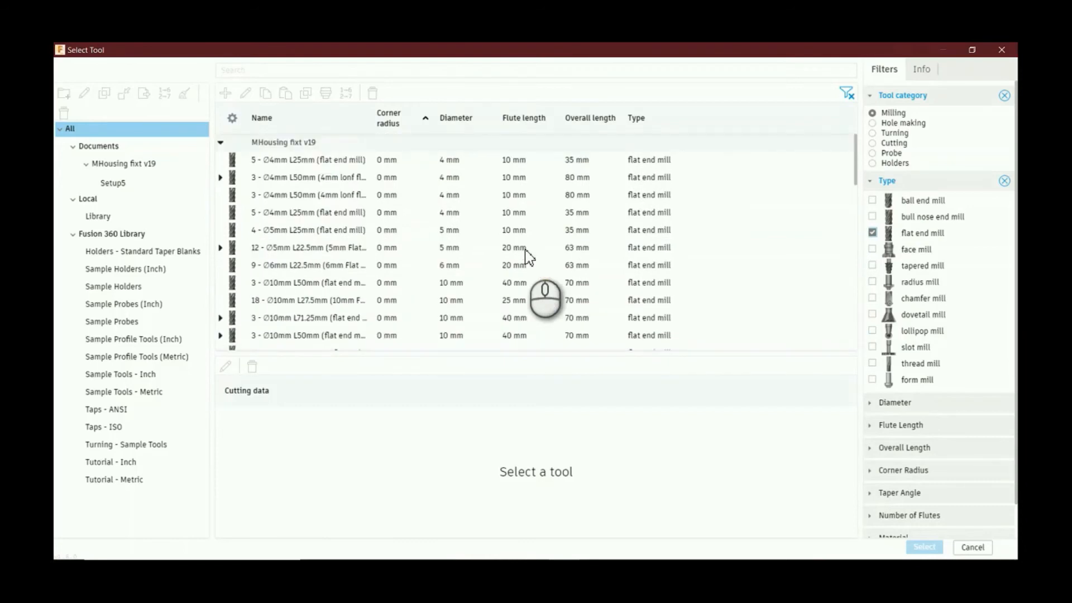
pyautogui.scroll(-5, 491, 201)
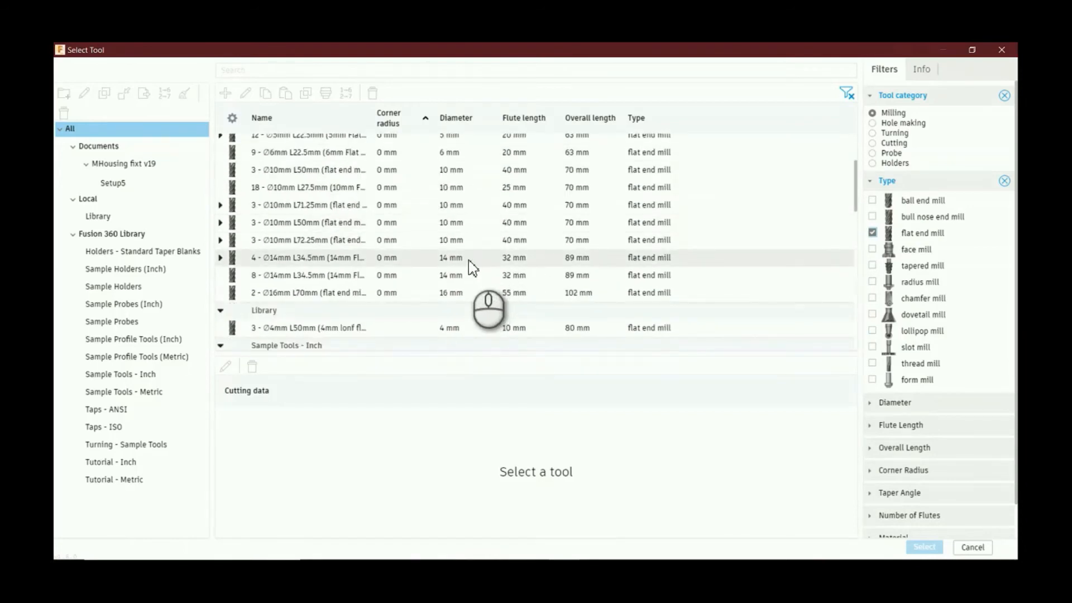
pyautogui.scroll(3, 463, 249)
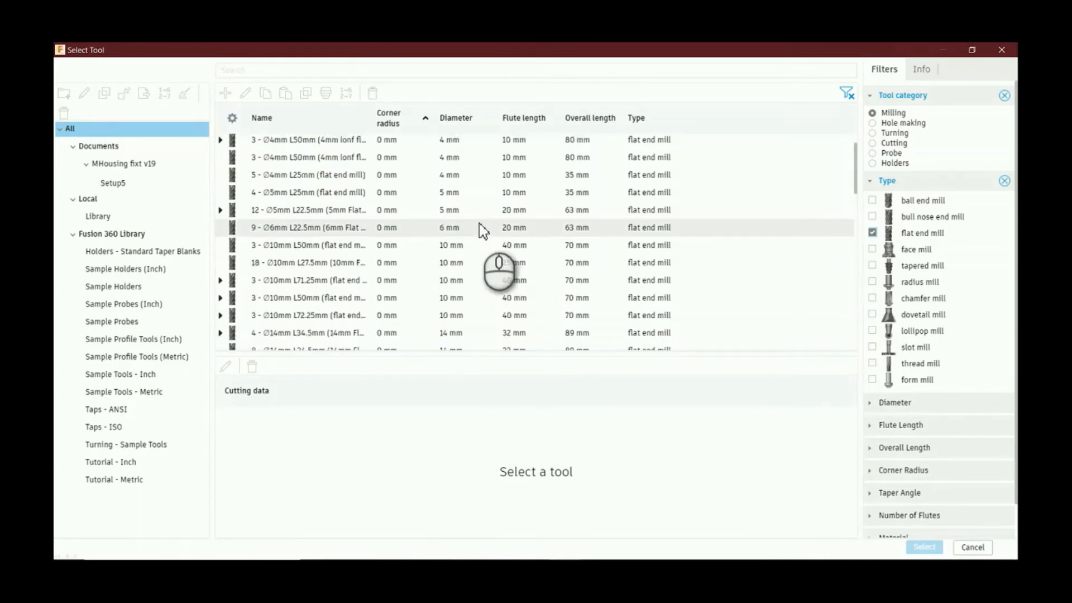
pyautogui.click(461, 244)
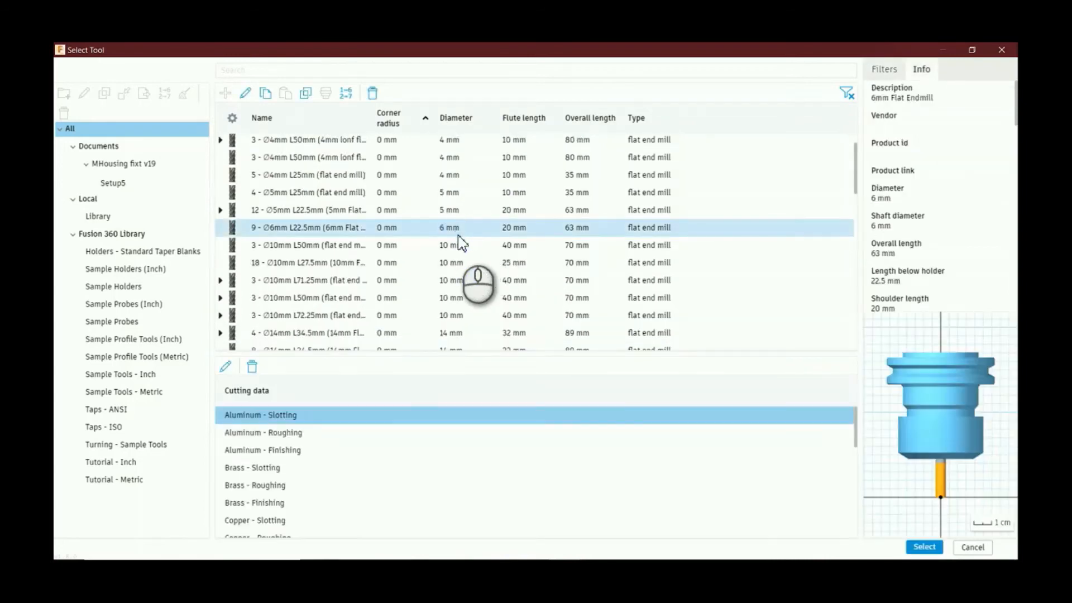
pyautogui.click(471, 210)
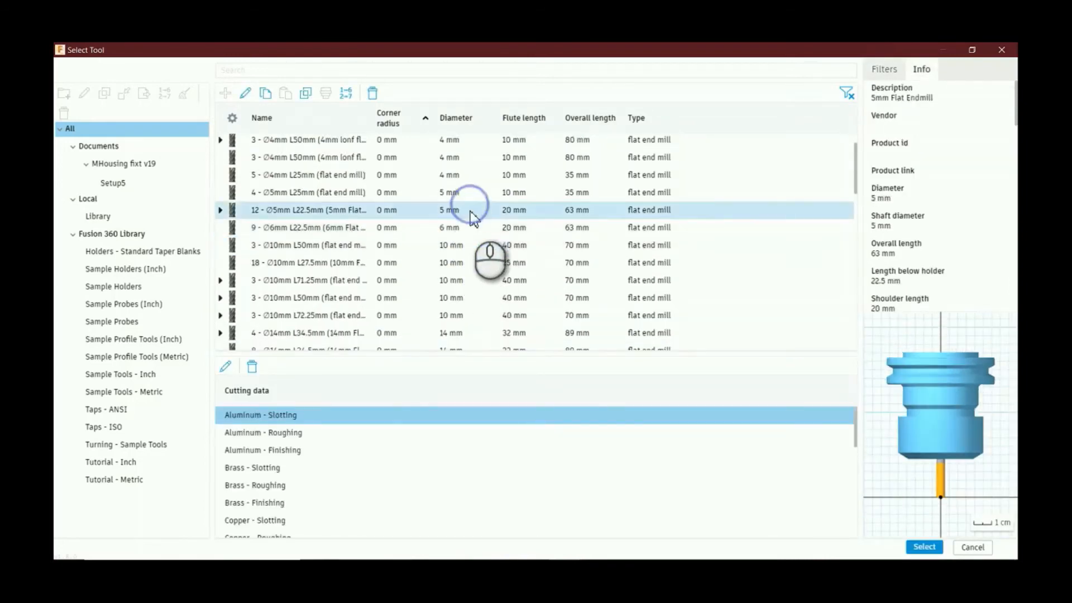
pyautogui.click(465, 247)
pyautogui.doubleClick(465, 247)
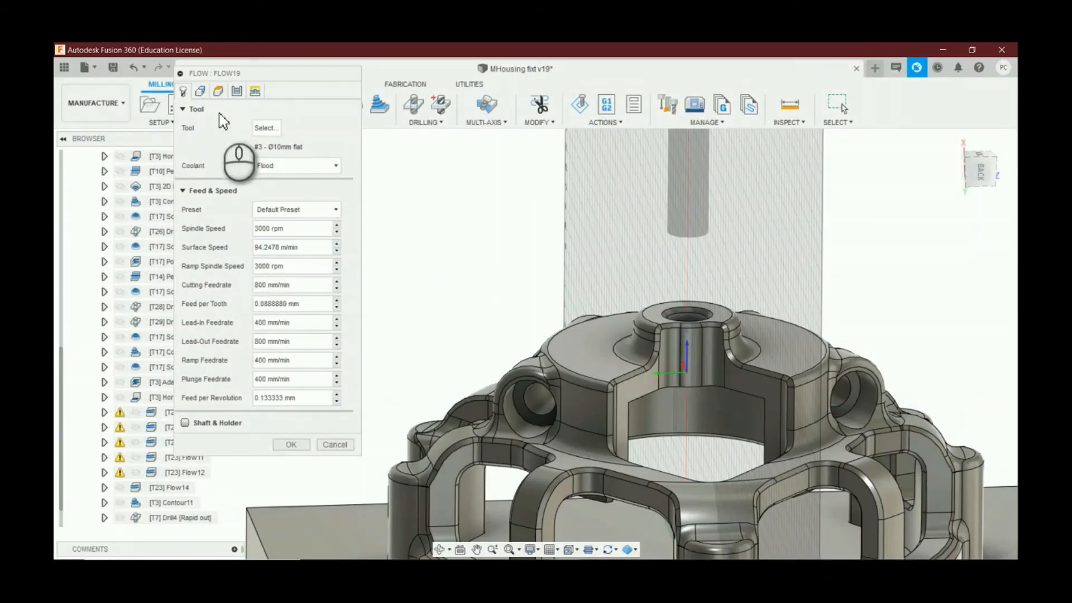
# Step: Select the outer cylindrical face of the angled counterbored hole as the Flow geometry and switch its flow direction
pyautogui.click(204, 93)
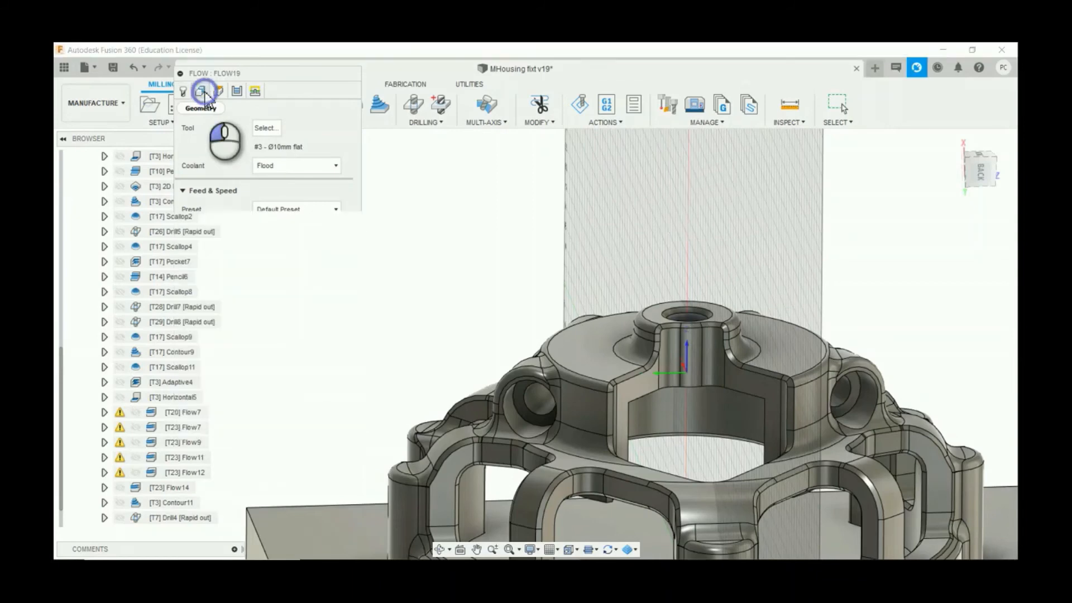
pyautogui.click(525, 425)
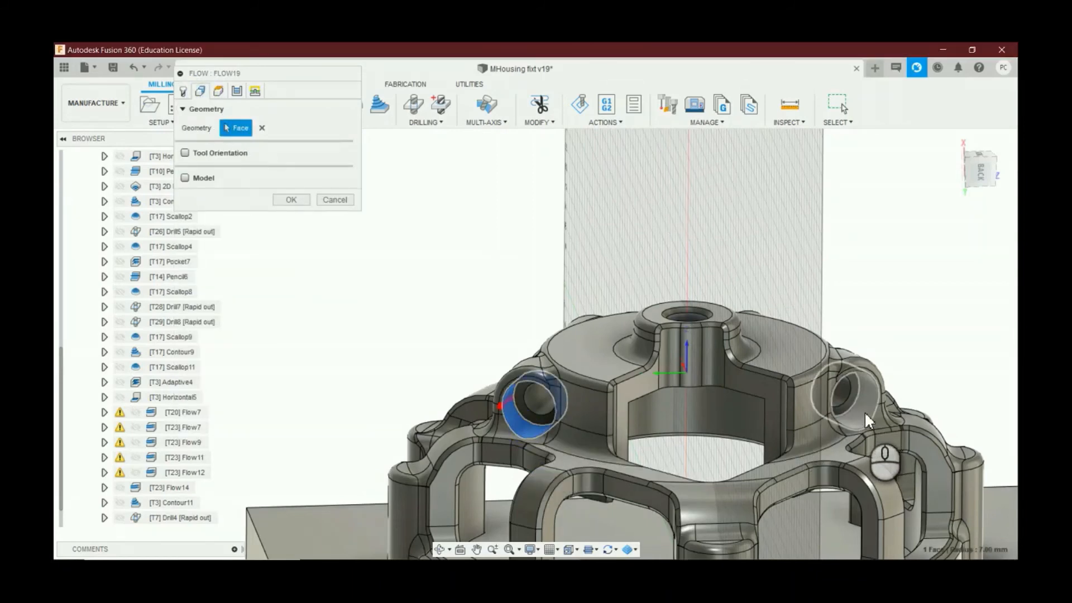
pyautogui.scroll(4, 491, 402)
pyautogui.scroll(2, 527, 408)
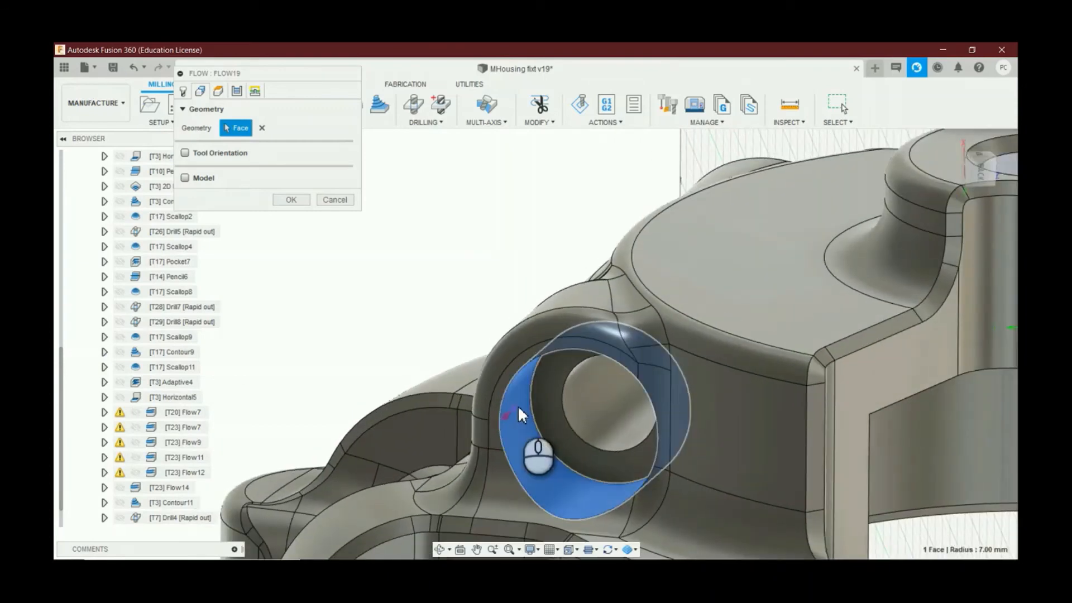
pyautogui.click(517, 406)
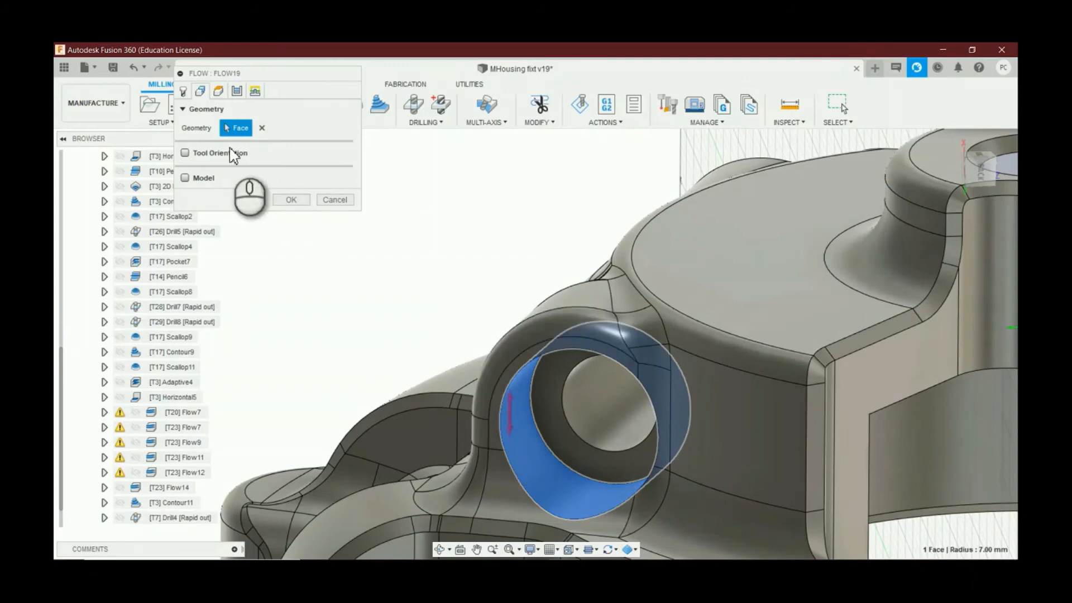
# Step: Enable Tool Orientation with the Z axis from the counterbore's ring-shaped floor face, and review the tool, geometry and height settings
pyautogui.click(186, 153)
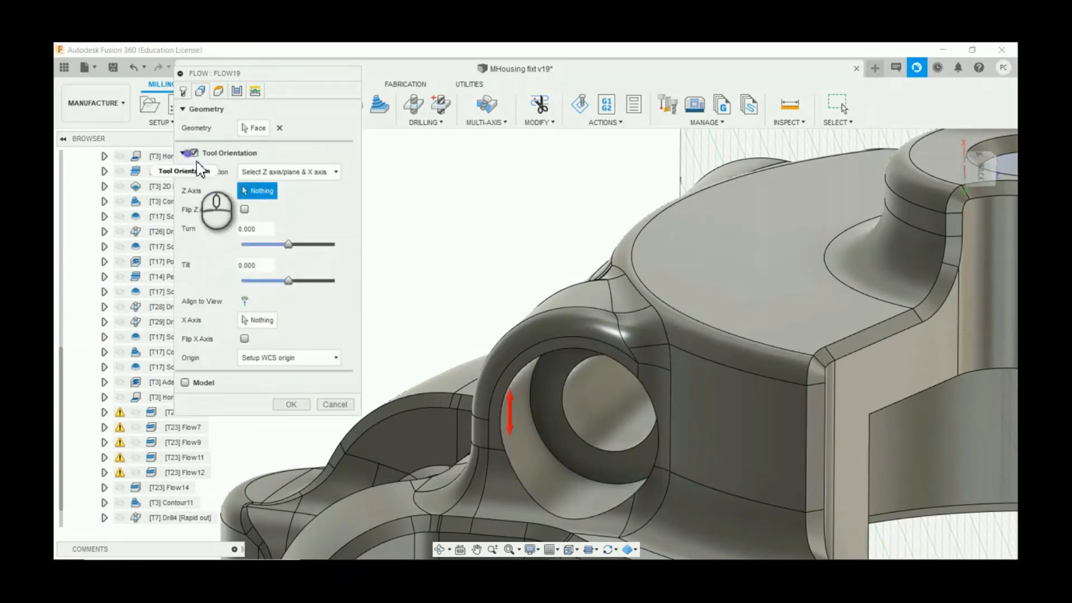
pyautogui.click(551, 397)
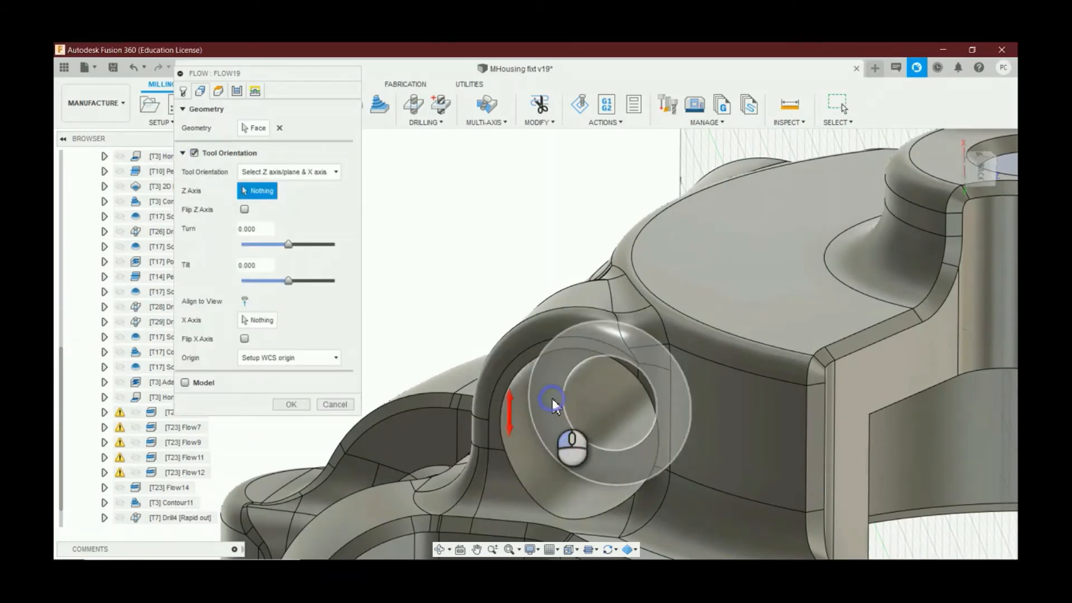
pyautogui.scroll(-8, 644, 329)
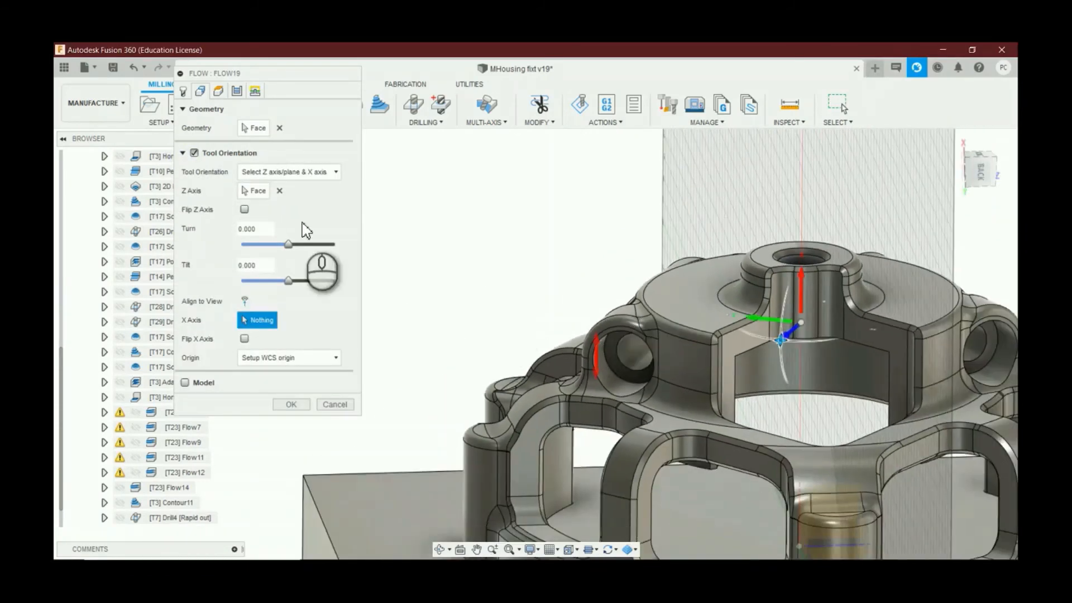
pyautogui.click(182, 91)
pyautogui.scroll(-1, 371, 168)
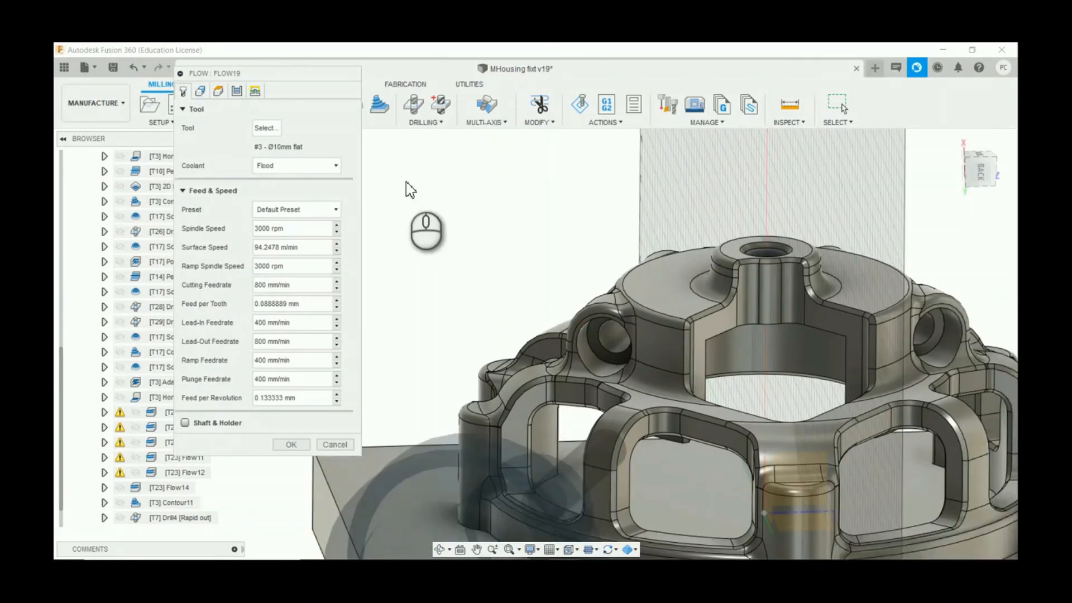
pyautogui.click(200, 91)
pyautogui.click(216, 91)
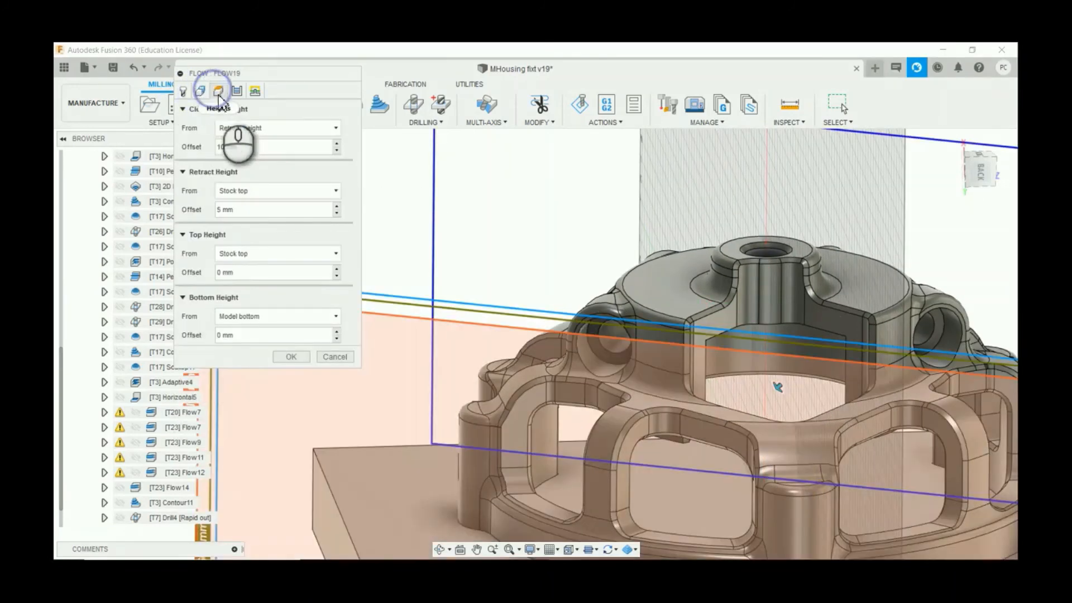
pyautogui.click(202, 91)
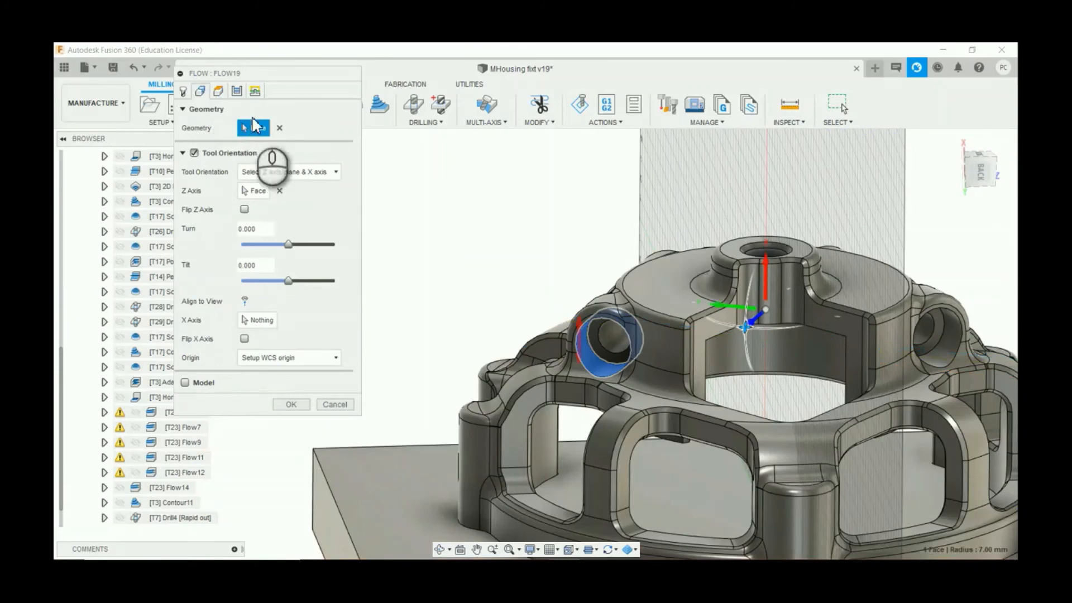
pyautogui.click(218, 90)
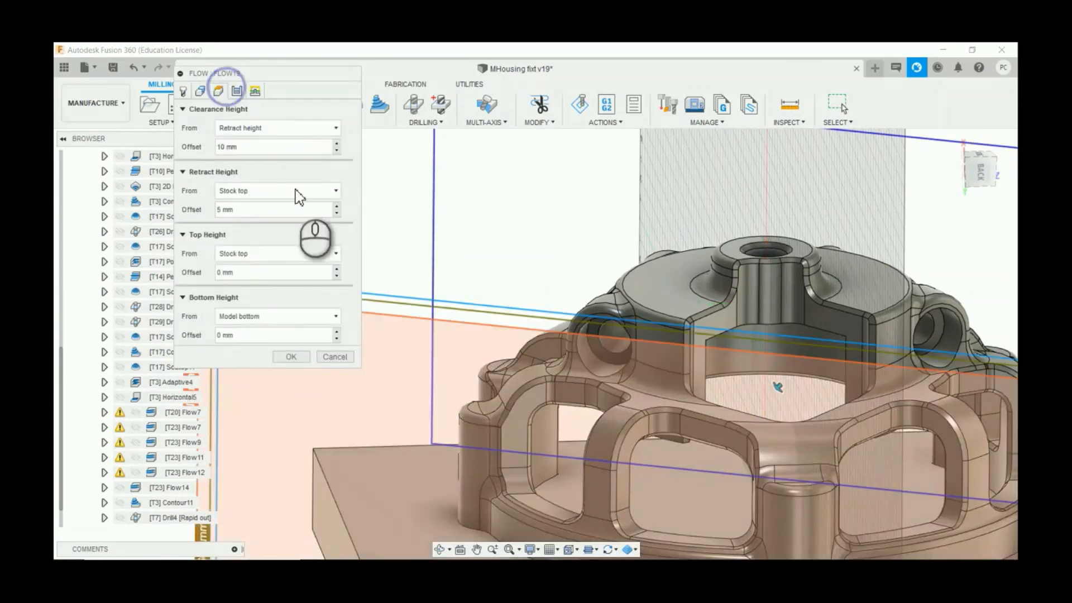
# Step: Try the upper rim edge of the angled hole as the top height reference, and clear that selection
pyautogui.click(259, 252)
pyautogui.click(261, 368)
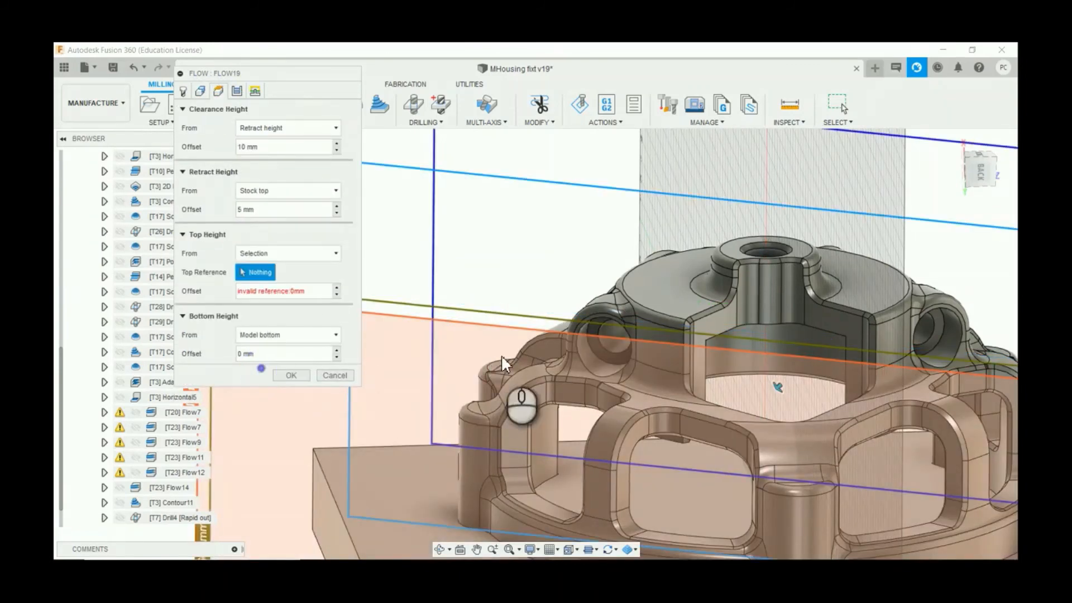
pyautogui.scroll(3, 558, 323)
pyautogui.scroll(3, 642, 287)
pyautogui.scroll(3, 672, 279)
pyautogui.scroll(2, 673, 282)
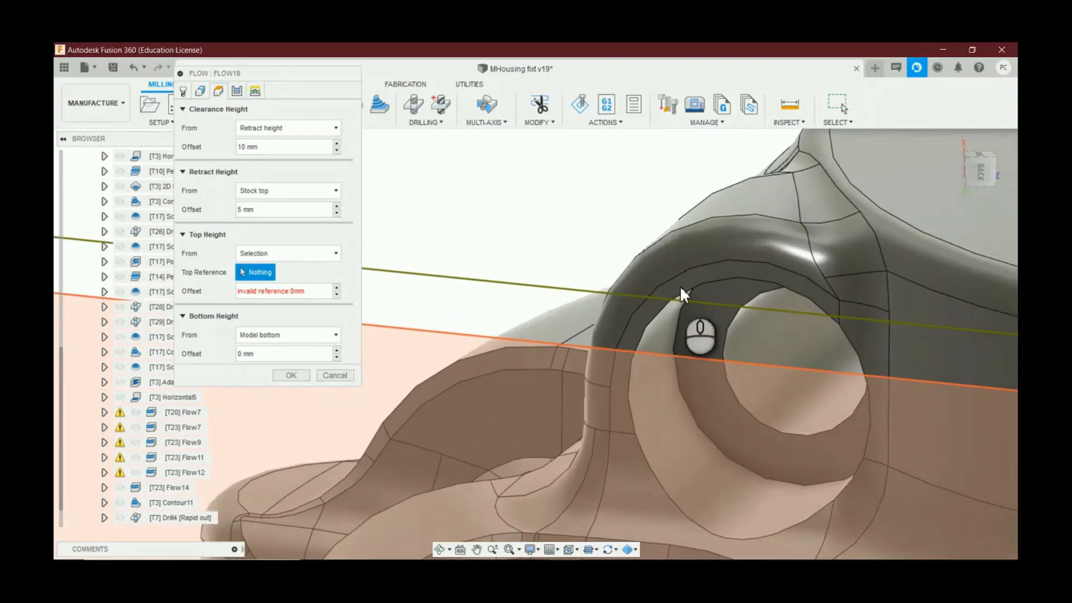
pyautogui.click(683, 292)
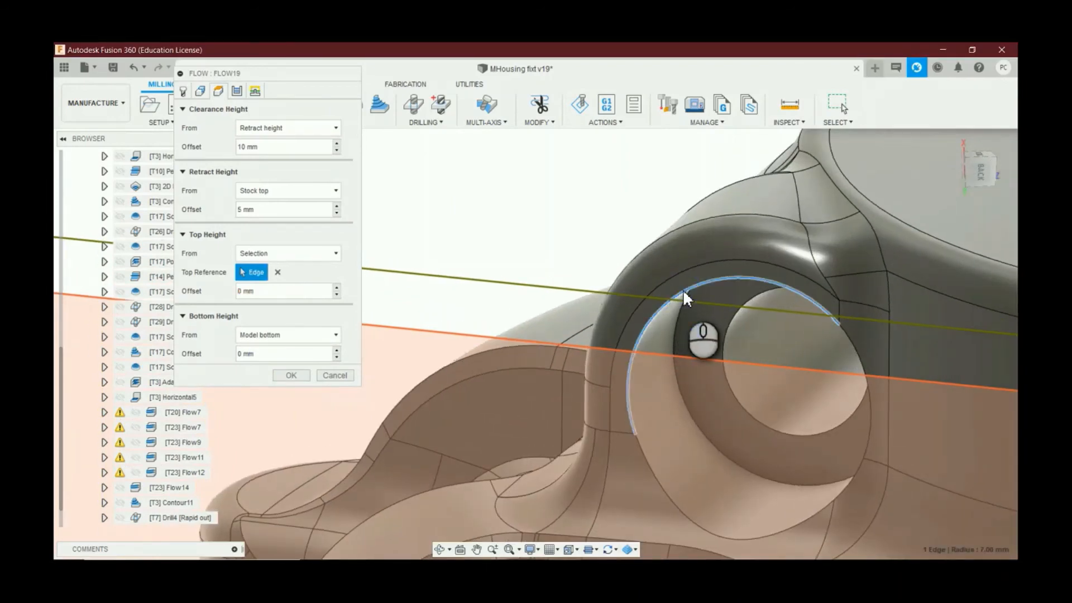
pyautogui.click(277, 272)
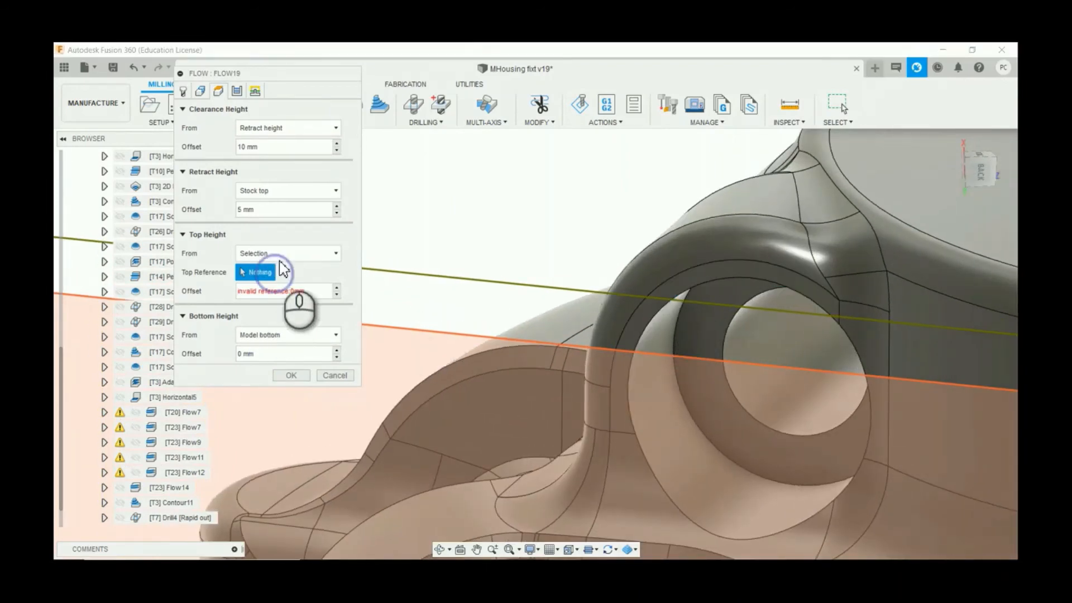
# Step: Set the top height from a selection, using the lower rim edge of the angled counterbored hole
pyautogui.click(285, 254)
pyautogui.click(294, 360)
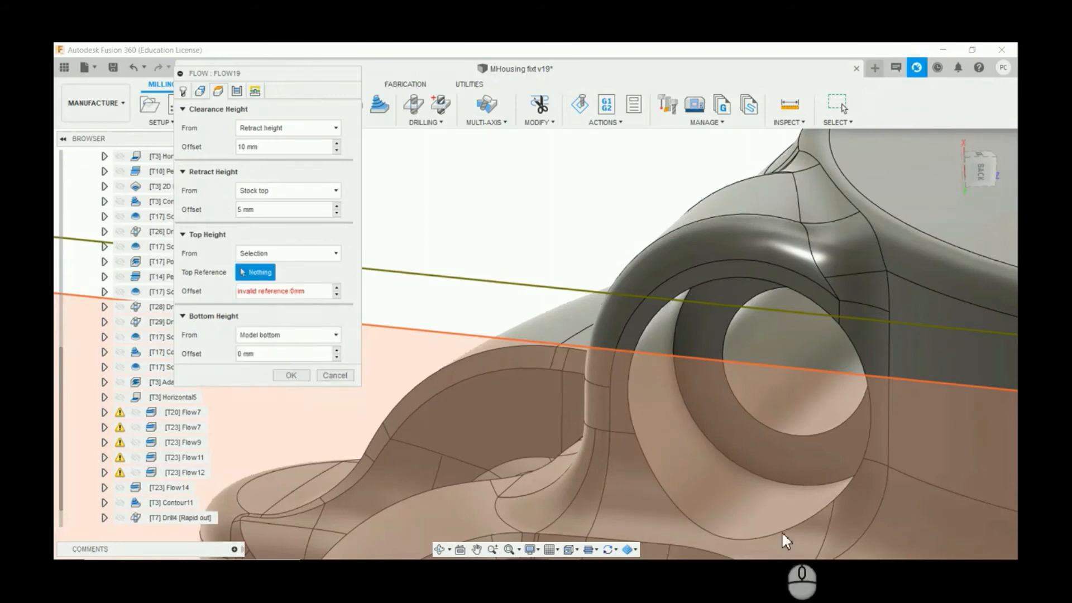
pyautogui.scroll(-4, 725, 530)
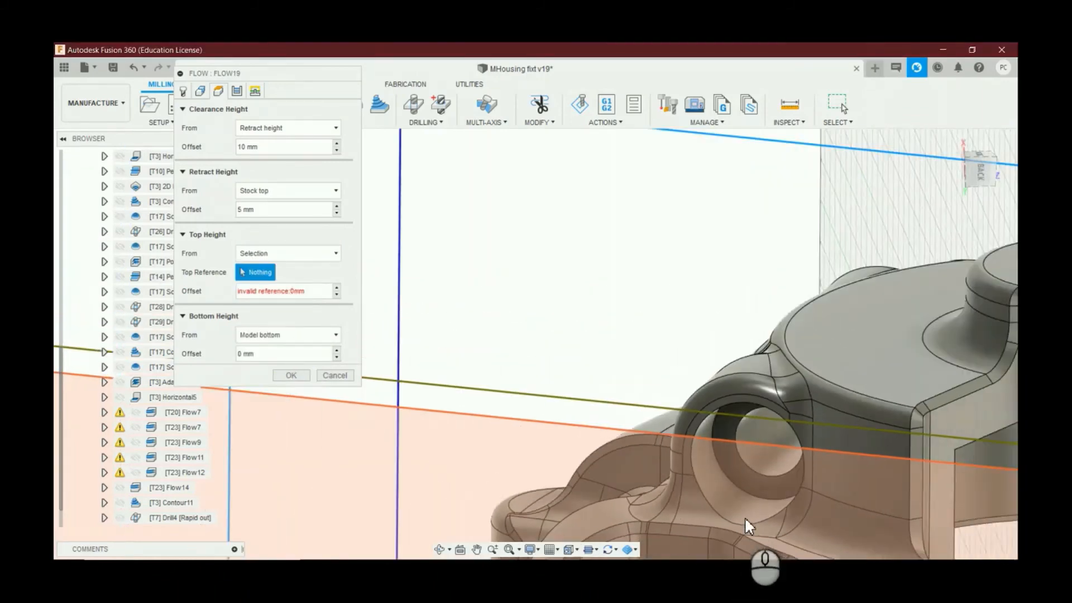
pyautogui.scroll(3, 742, 518)
pyautogui.click(737, 521)
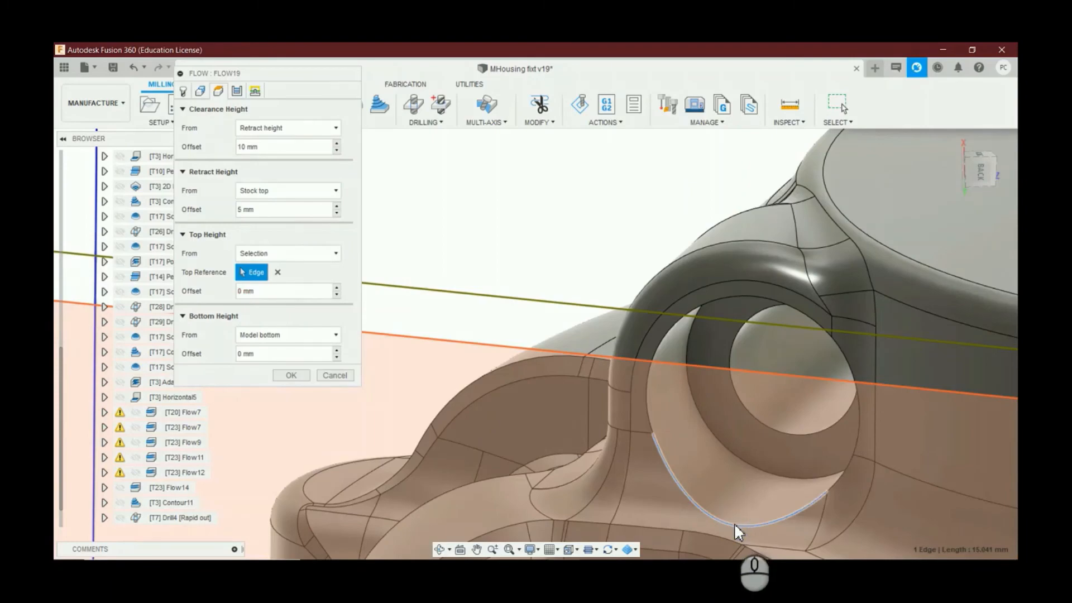
# Step: Set the bottom height from a selection, using the ring-shaped floor face of the counterbore
pyautogui.scroll(-3, 735, 522)
pyautogui.keyDown('shift'); pyautogui.moveTo(644, 400); pyautogui.dragTo(861, 170, button='middle'); pyautogui.keyUp('shift')
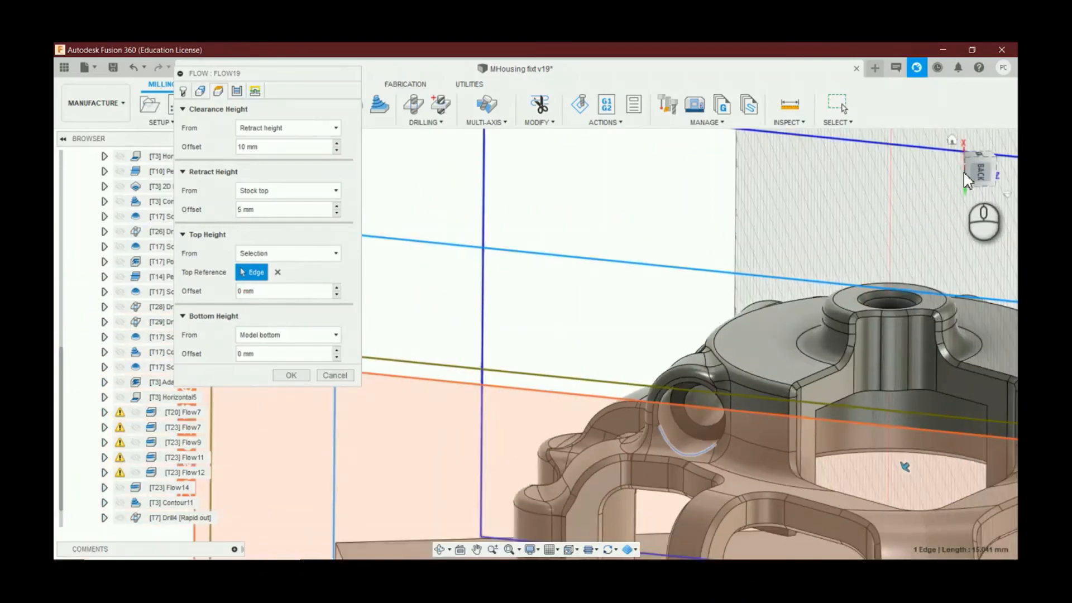
pyautogui.keyDown('shift'); pyautogui.moveTo(988, 182); pyautogui.dragTo(981, 216, button='middle'); pyautogui.keyUp('shift')
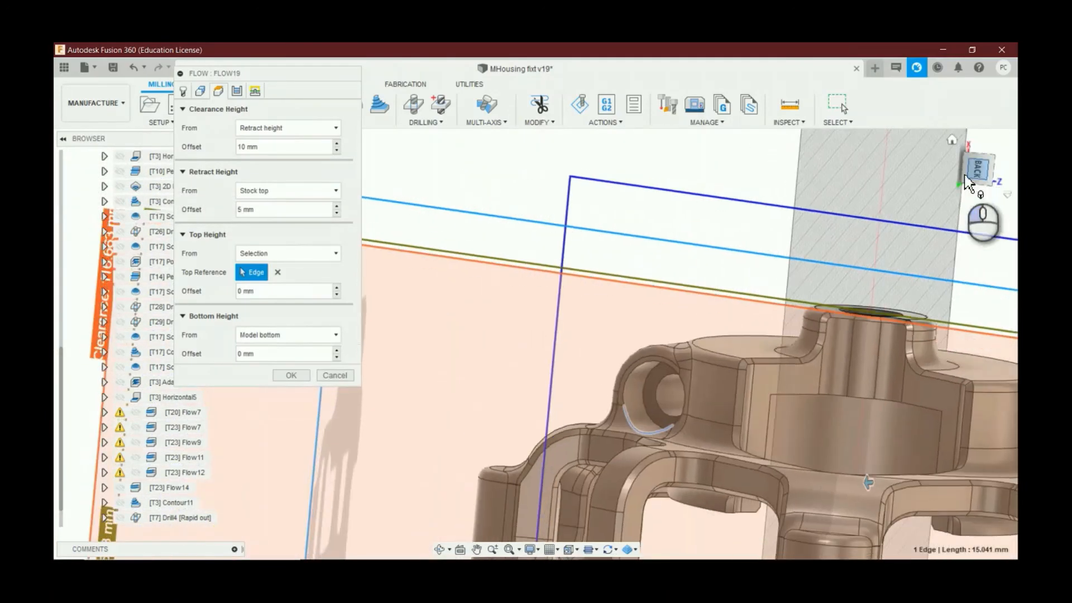
pyautogui.click(288, 334)
pyautogui.click(265, 448)
pyautogui.scroll(3, 705, 400)
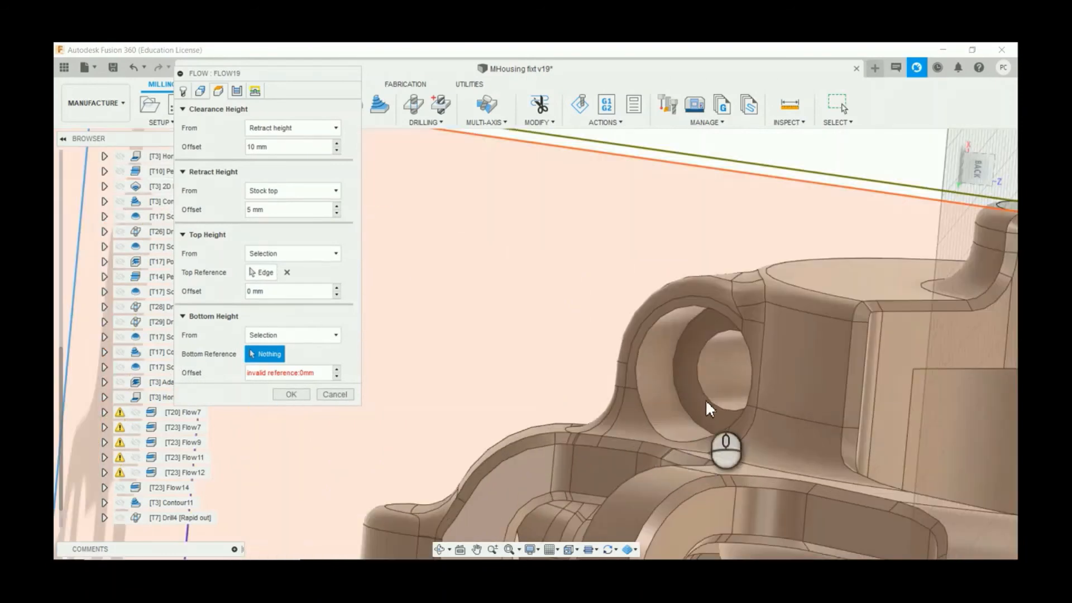
pyautogui.click(698, 395)
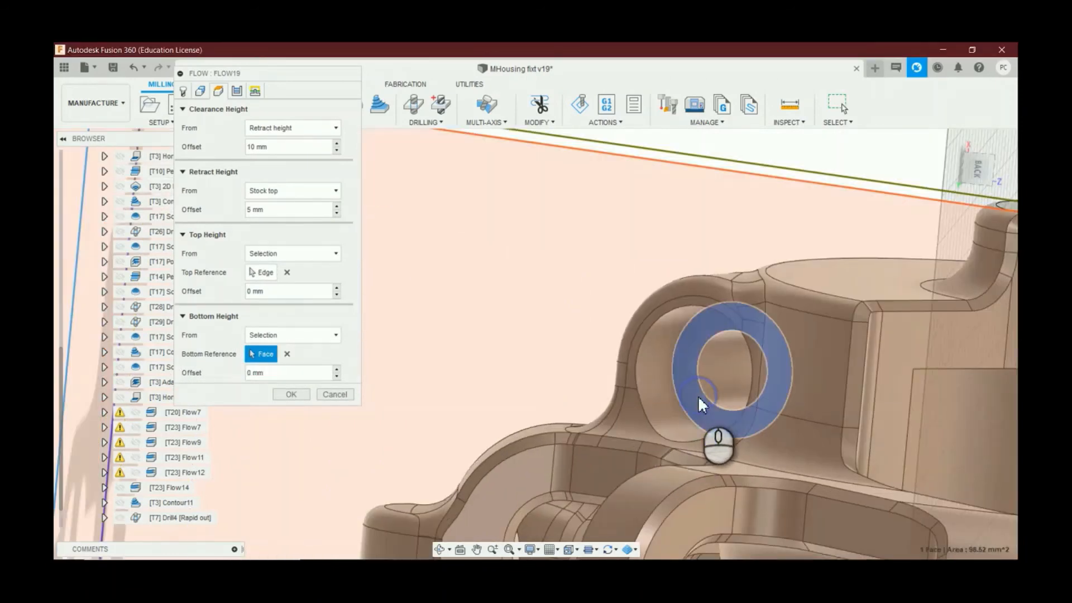
pyautogui.scroll(-2, 664, 427)
pyautogui.scroll(-3, 665, 427)
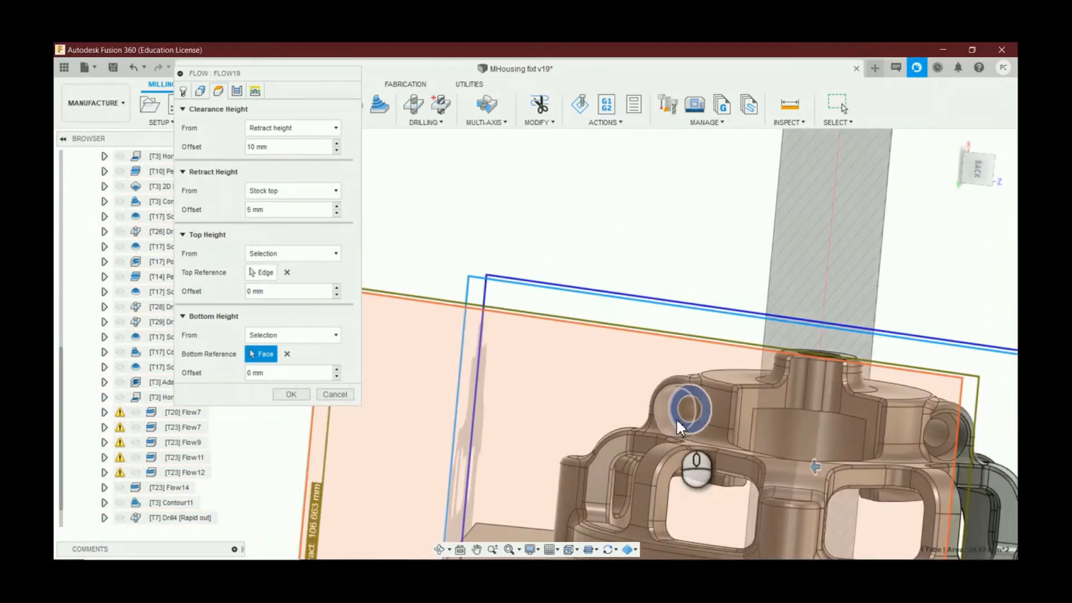
# Step: Set the number of stepovers to 10 and all lead-in and lead-out radii to 0 mm, and generate the Flow toolpath
pyautogui.click(257, 93)
pyautogui.click(237, 91)
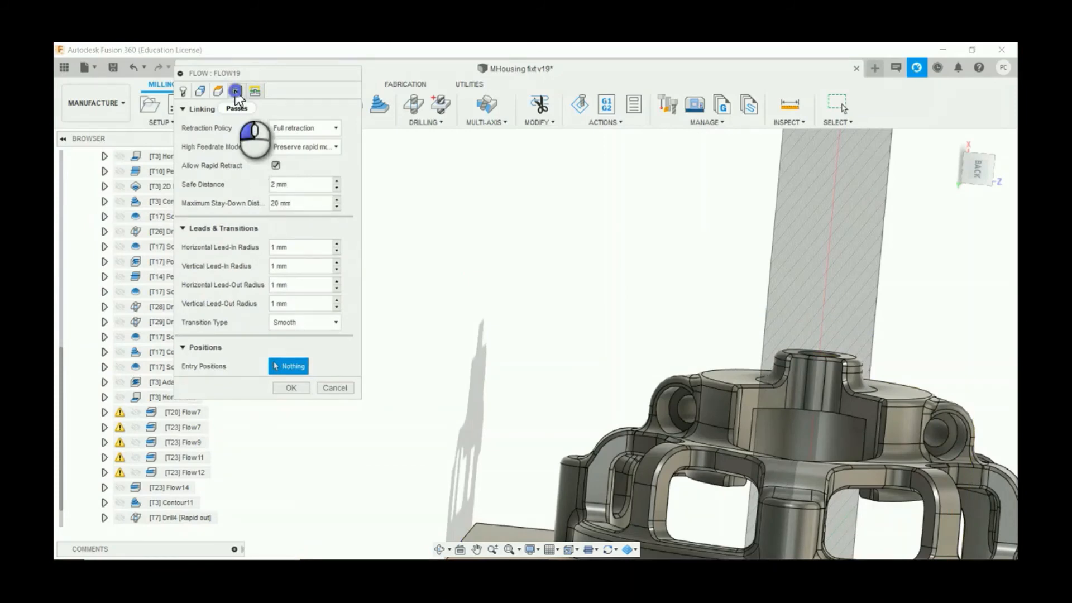
pyautogui.moveTo(301, 183); pyautogui.dragTo(277, 191)
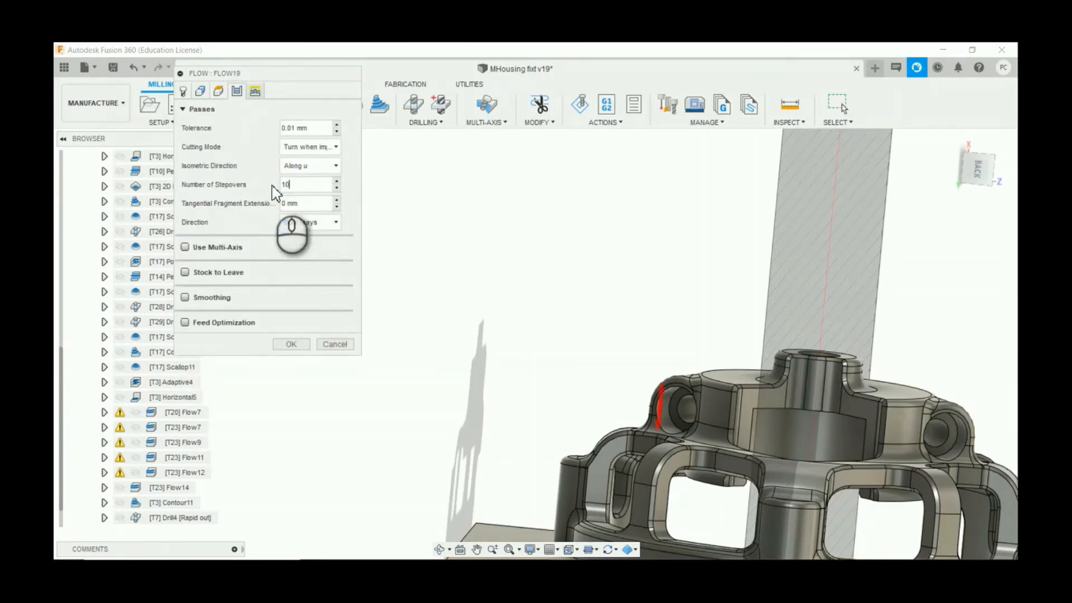
pyautogui.click(251, 94)
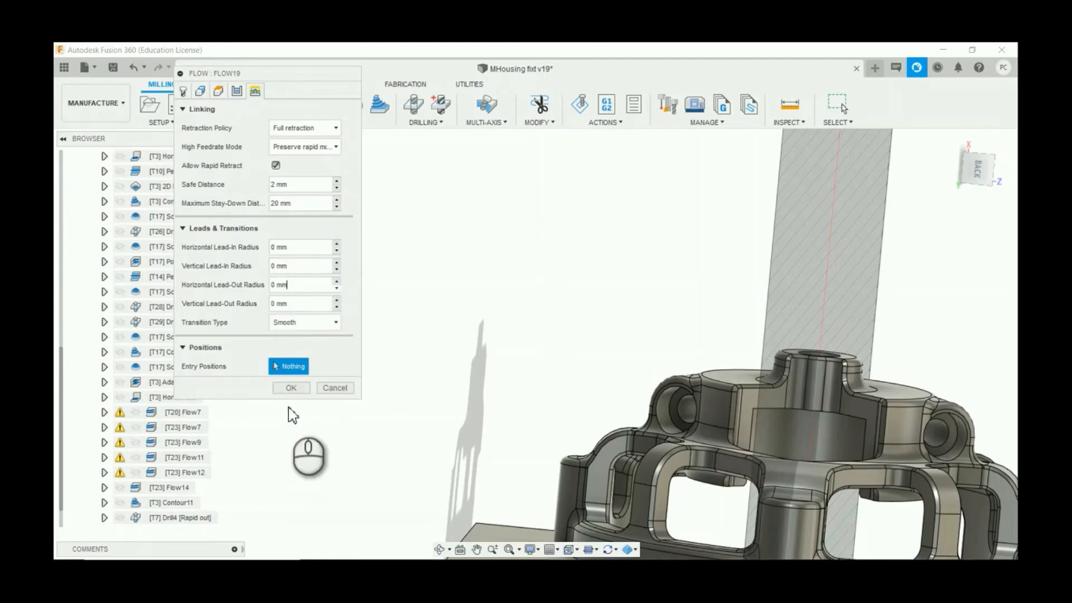
pyautogui.click(289, 387)
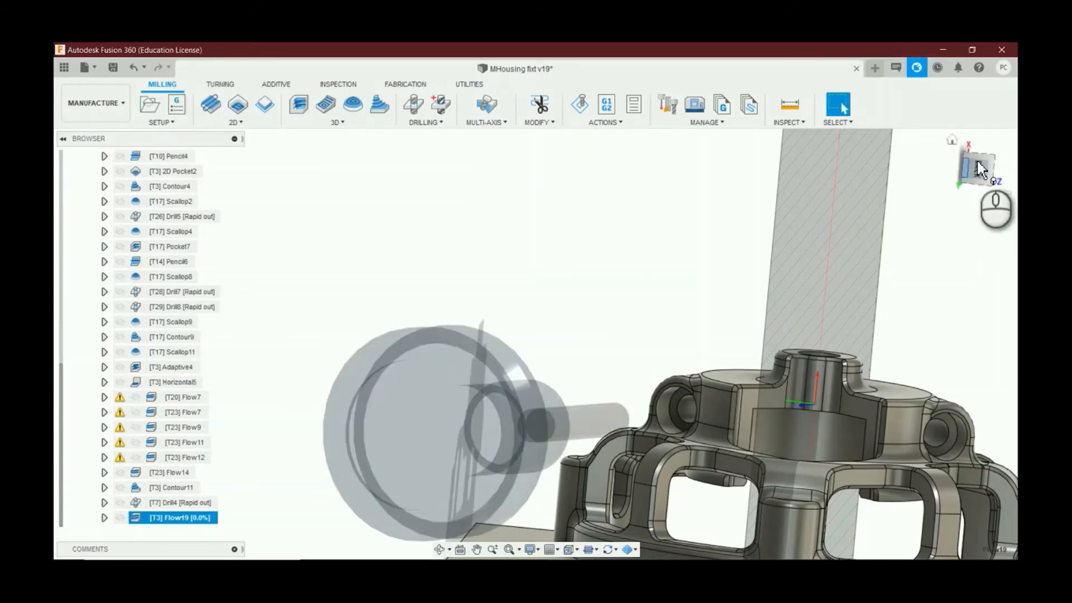
# Step: Examine the generated Flow toolpath inside the angled counterbored hole from several angles, checking it against the counterbore wall and floor
pyautogui.moveTo(986, 178); pyautogui.dragTo(986, 181)
pyautogui.scroll(-3, 705, 381)
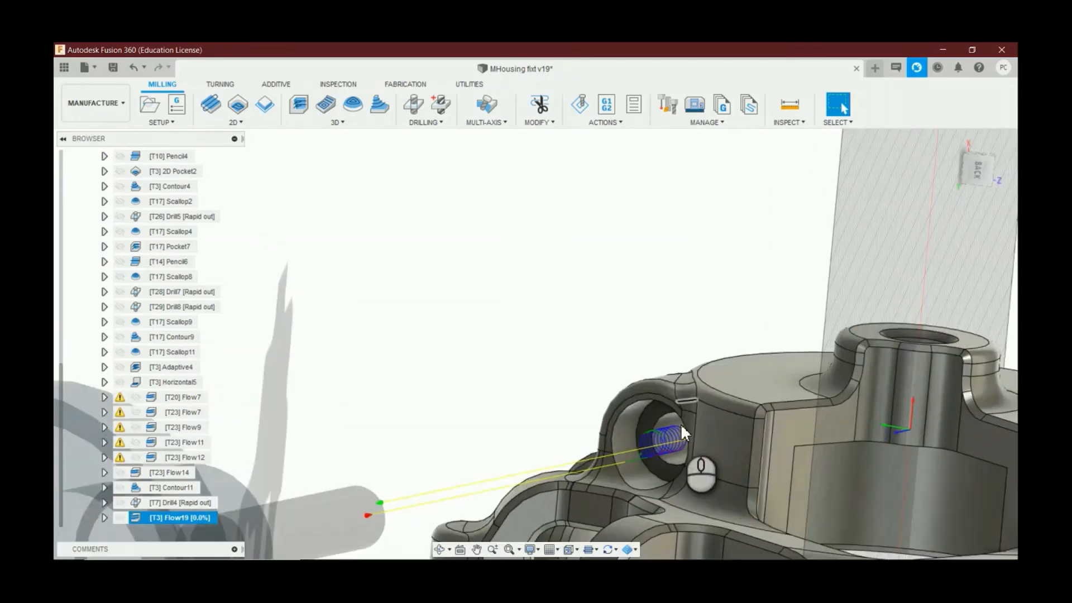
pyautogui.scroll(3, 739, 253)
pyautogui.scroll(-1, 676, 398)
pyautogui.scroll(-1, 678, 387)
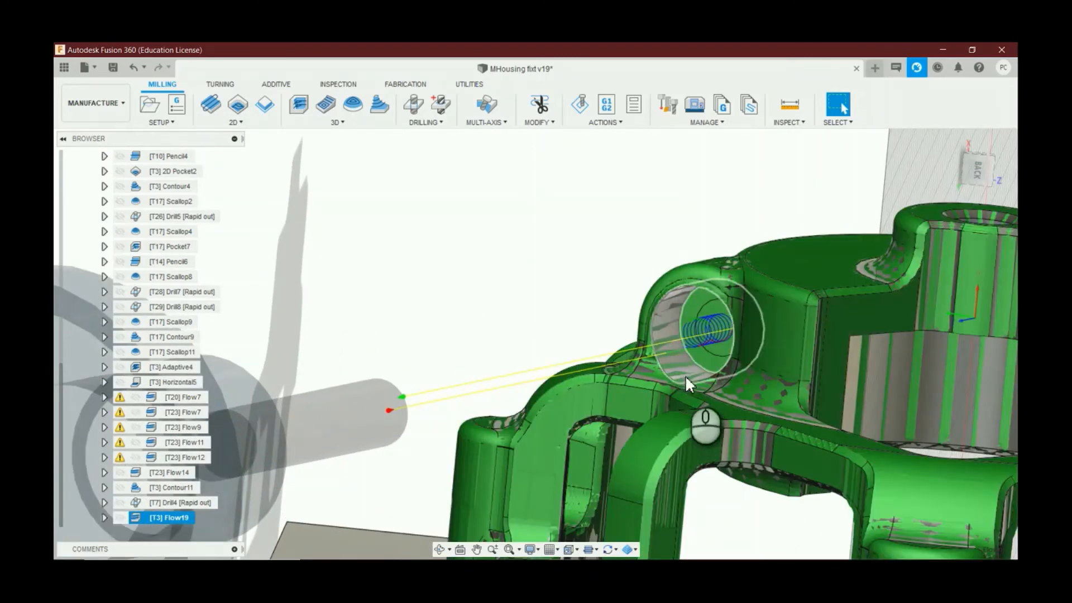
pyautogui.scroll(-3, 708, 330)
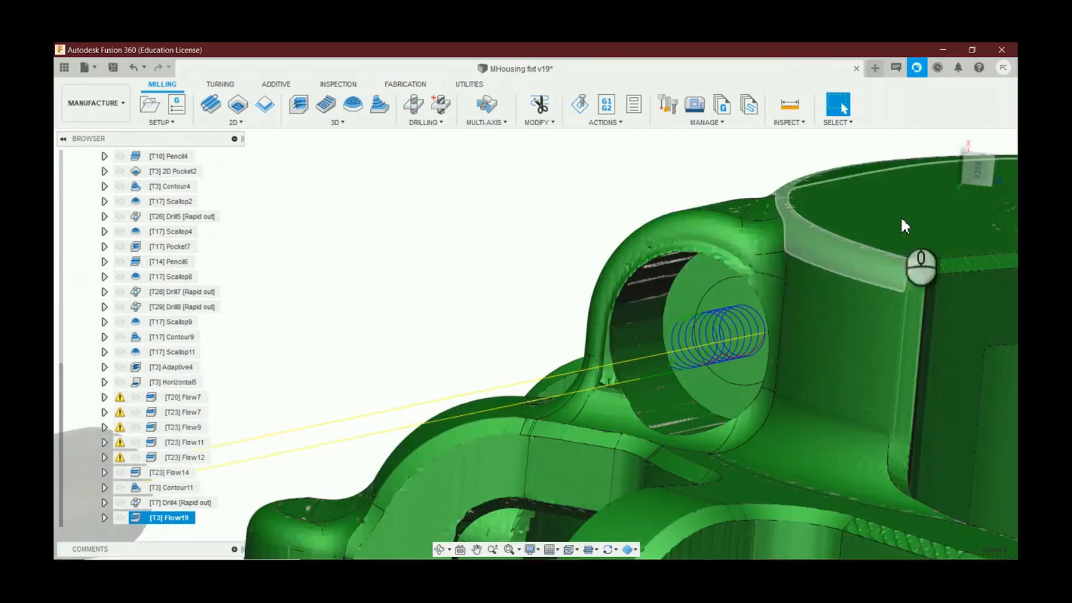
pyautogui.moveTo(987, 169)
pyautogui.mouseDown()
pyautogui.moveTo(1003, 181)
pyautogui.moveTo(1005, 168)
pyautogui.moveTo(982, 166)
pyautogui.mouseUp()
pyautogui.scroll(-5, 712, 209)
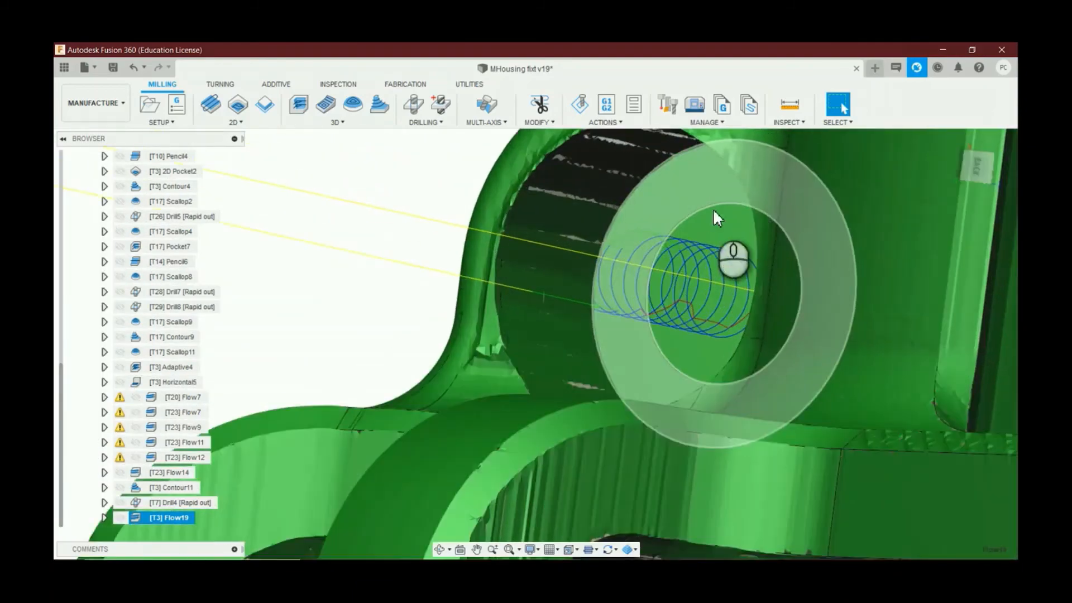
pyautogui.scroll(5, 625, 274)
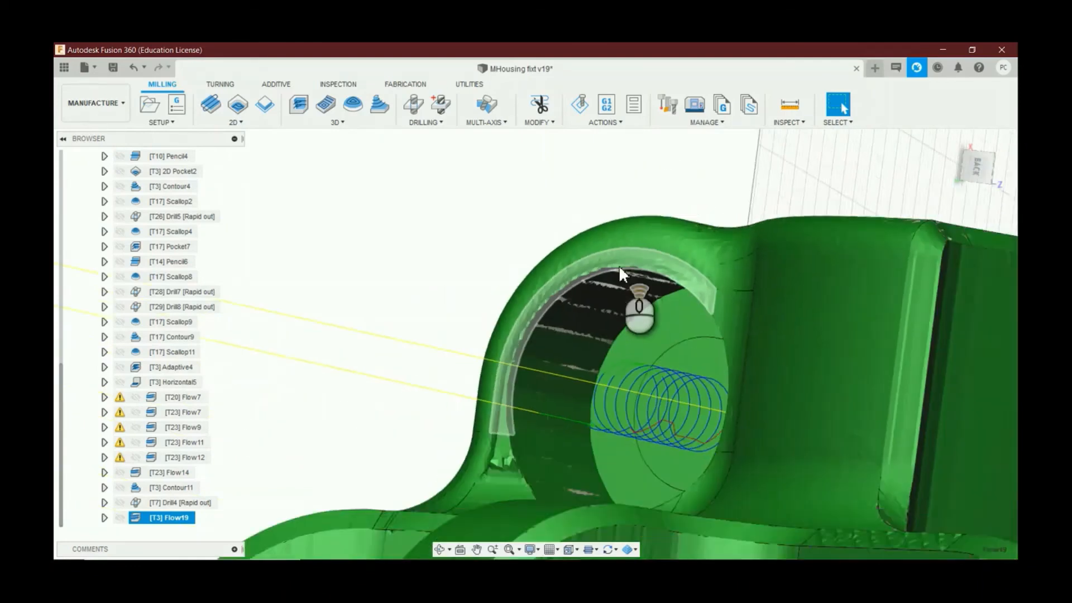
pyautogui.scroll(-5, 589, 460)
pyautogui.scroll(5, 614, 500)
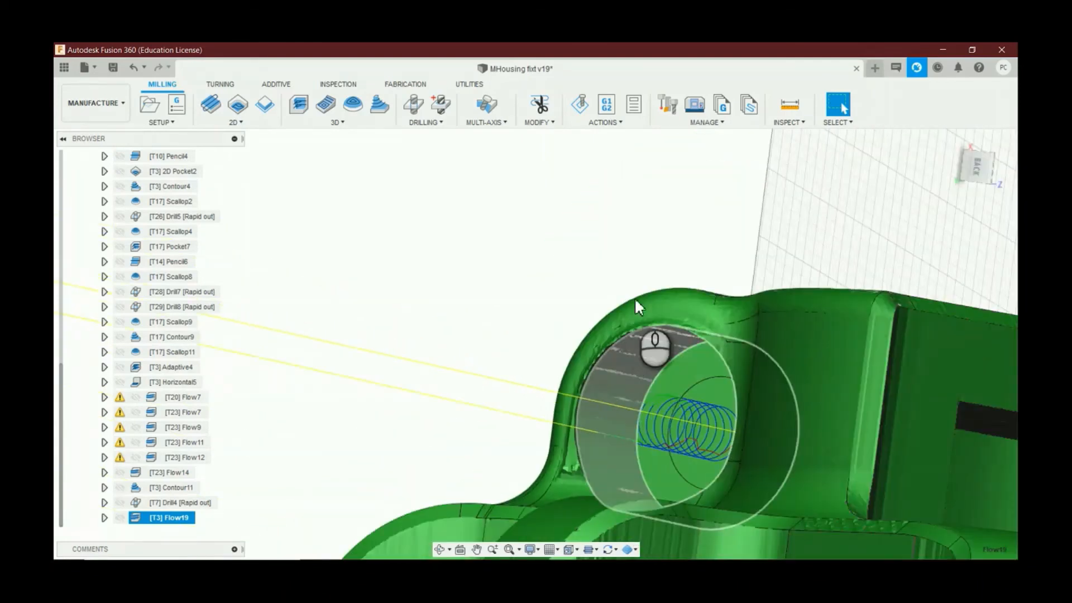
pyautogui.moveTo(974, 184); pyautogui.dragTo(972, 191)
pyautogui.scroll(3, 633, 272)
pyautogui.scroll(-2, 616, 415)
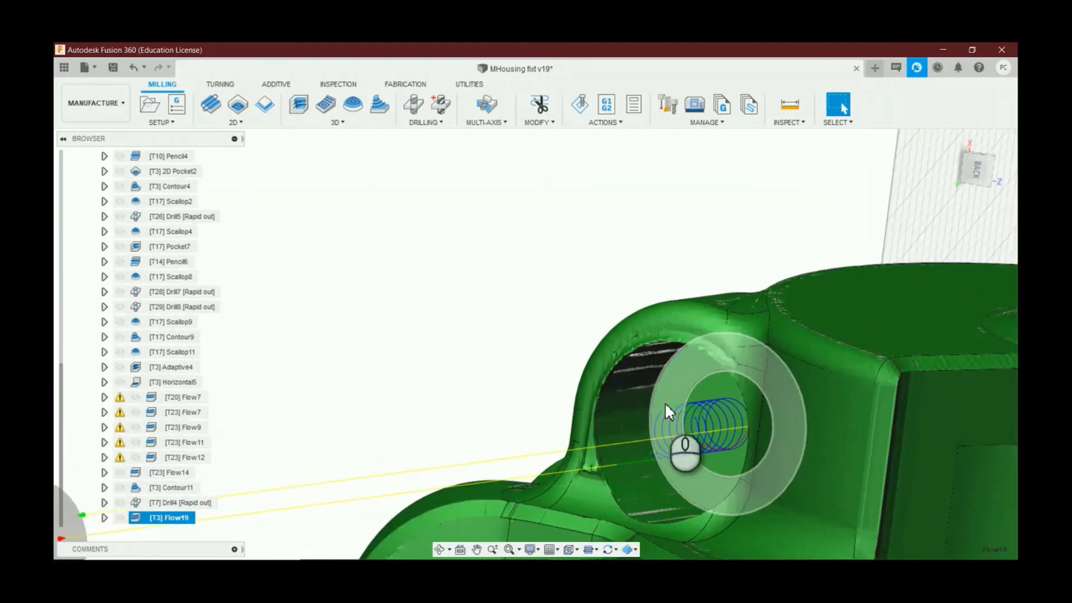
pyautogui.scroll(-5, 625, 480)
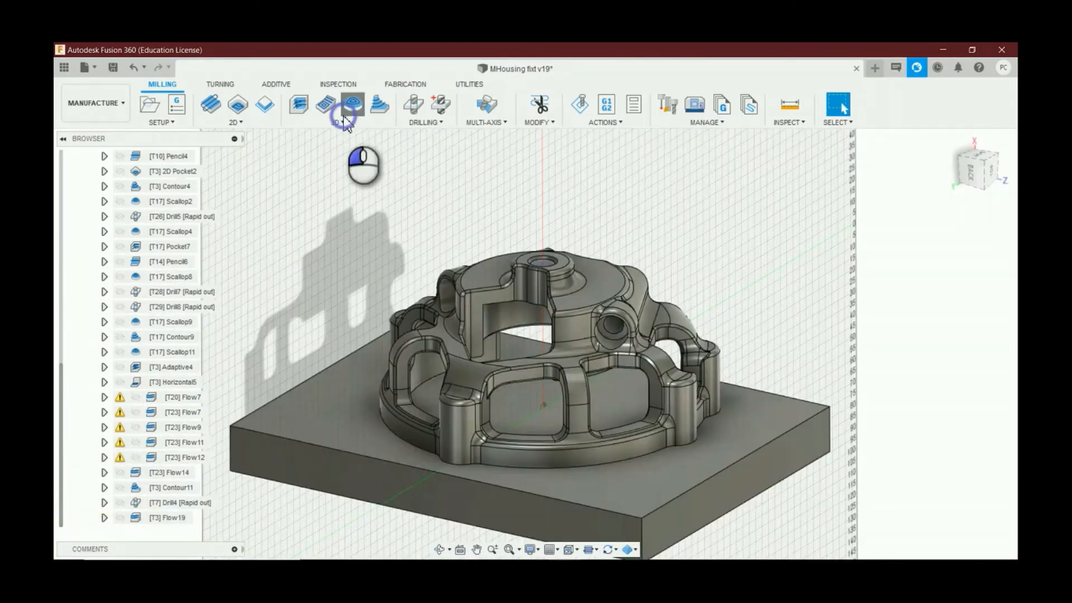
# Step: Create another Flow operation with the 10 mm flat end mill, using the cylindrical wall of the other angled counterbored hole as geometry
pyautogui.click(344, 122)
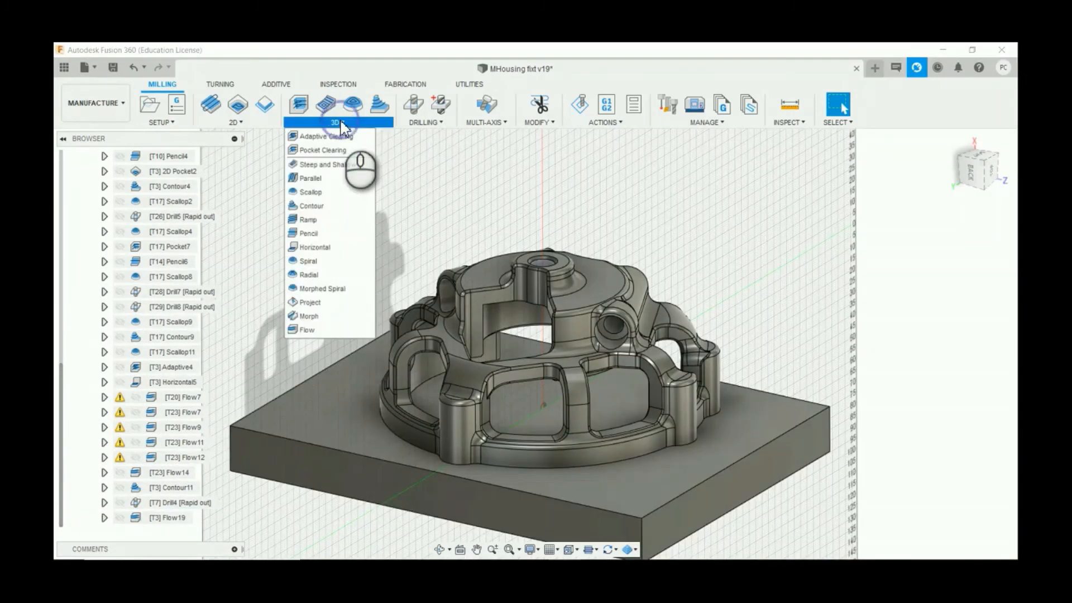
pyautogui.click(324, 335)
pyautogui.scroll(-5, 632, 324)
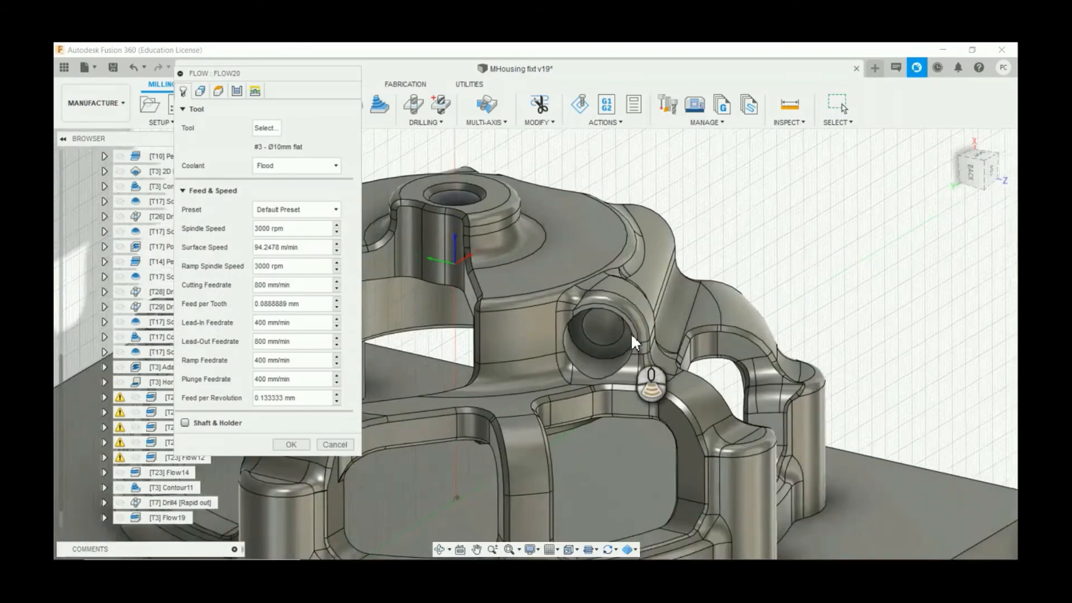
pyautogui.click(202, 90)
pyautogui.click(612, 368)
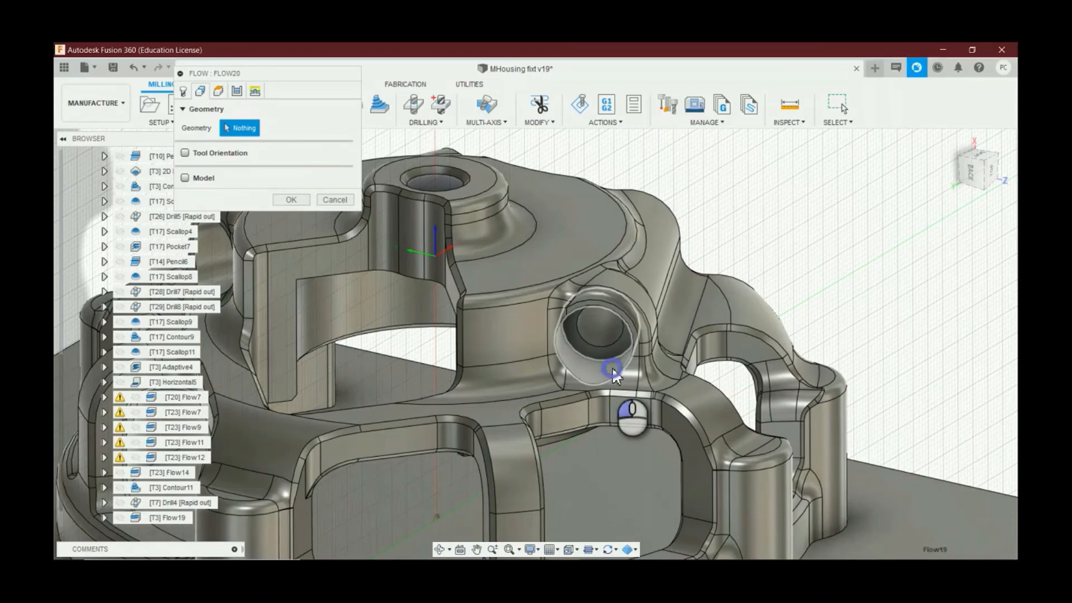
# Step: Enable Tool Orientation and take the Z axis from the ring-shaped floor face of this counterbore
pyautogui.click(185, 153)
pyautogui.scroll(4, 544, 346)
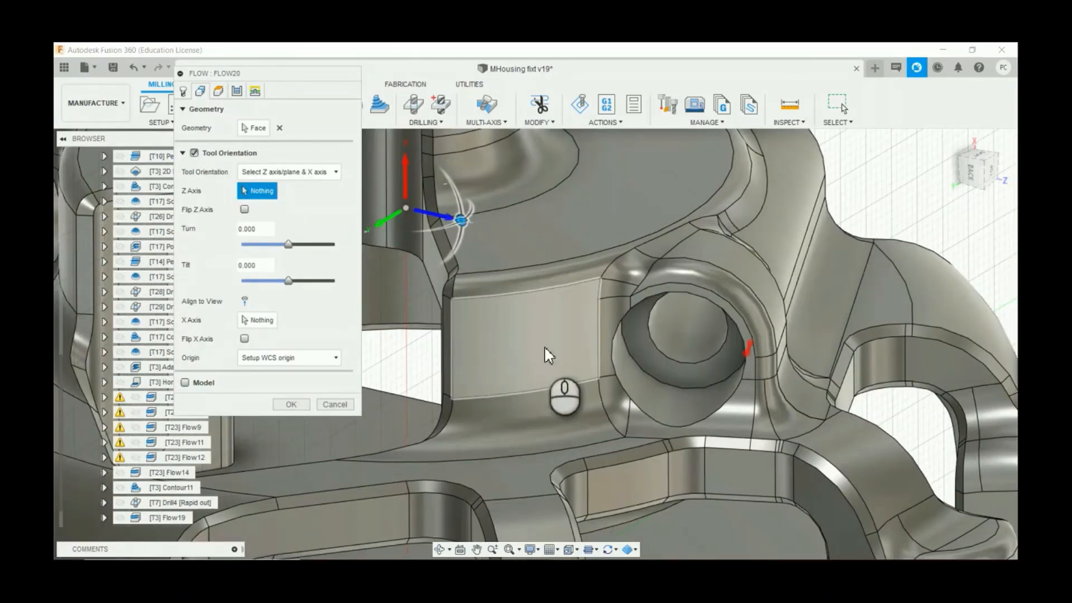
pyautogui.click(649, 360)
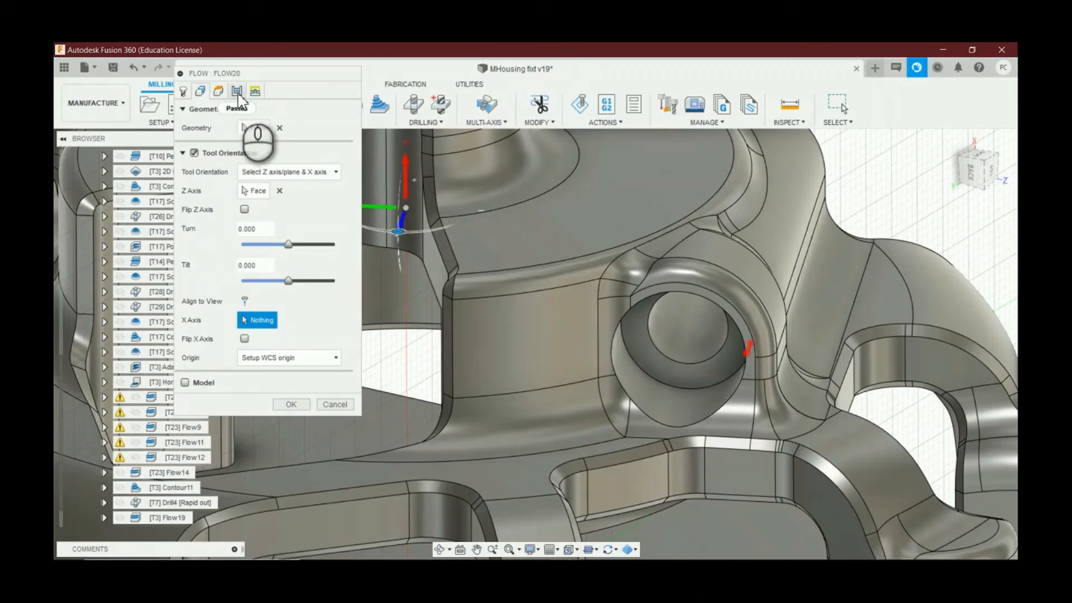
# Step: Set the top height from a selection, using the lower rim edge of the second angled counterbore
pyautogui.click(219, 92)
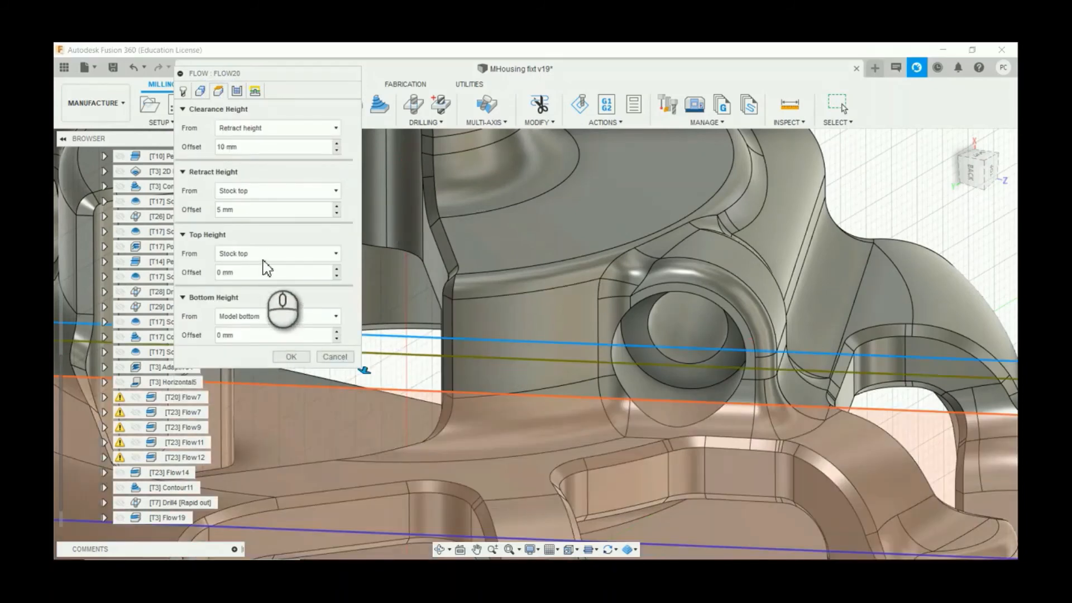
pyautogui.click(262, 254)
pyautogui.click(262, 367)
pyautogui.scroll(5, 709, 438)
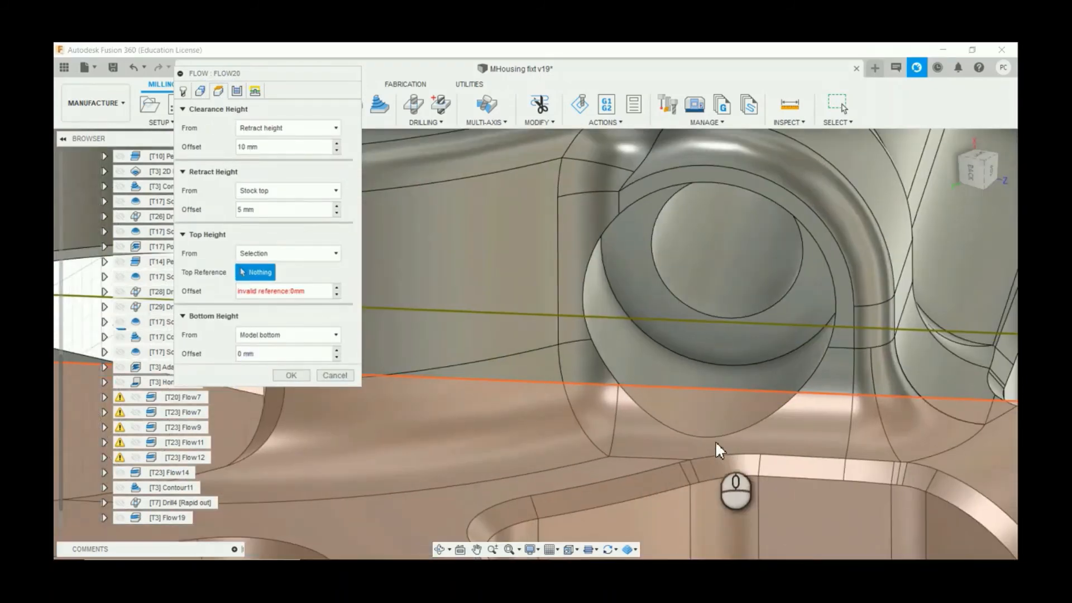
pyautogui.click(705, 435)
# Step: Set the bottom height from a selection, using the ring-shaped floor face of the second counterbore
pyautogui.click(263, 335)
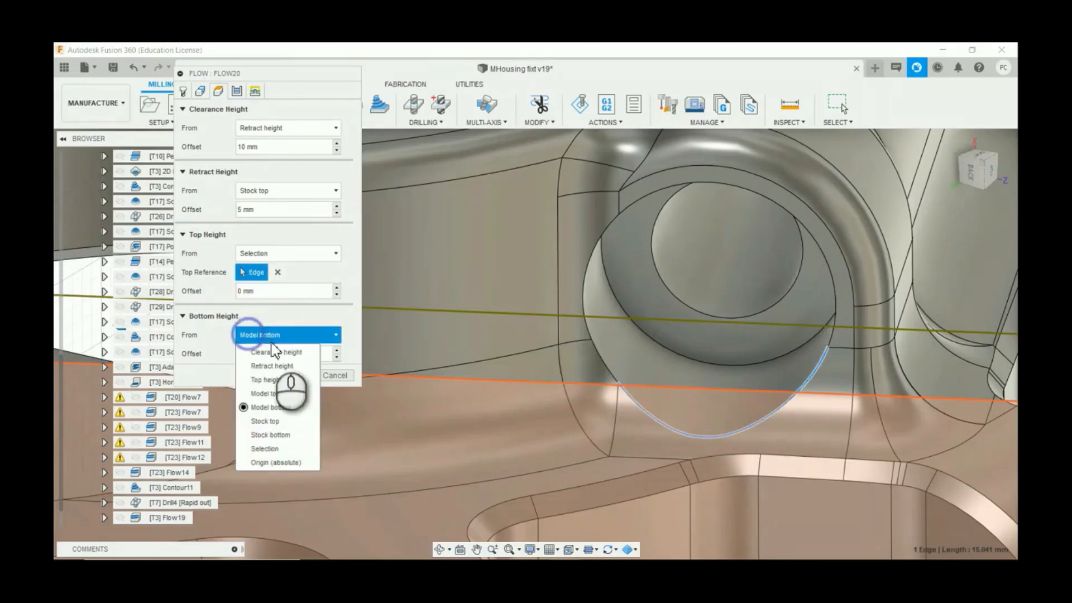
pyautogui.click(282, 447)
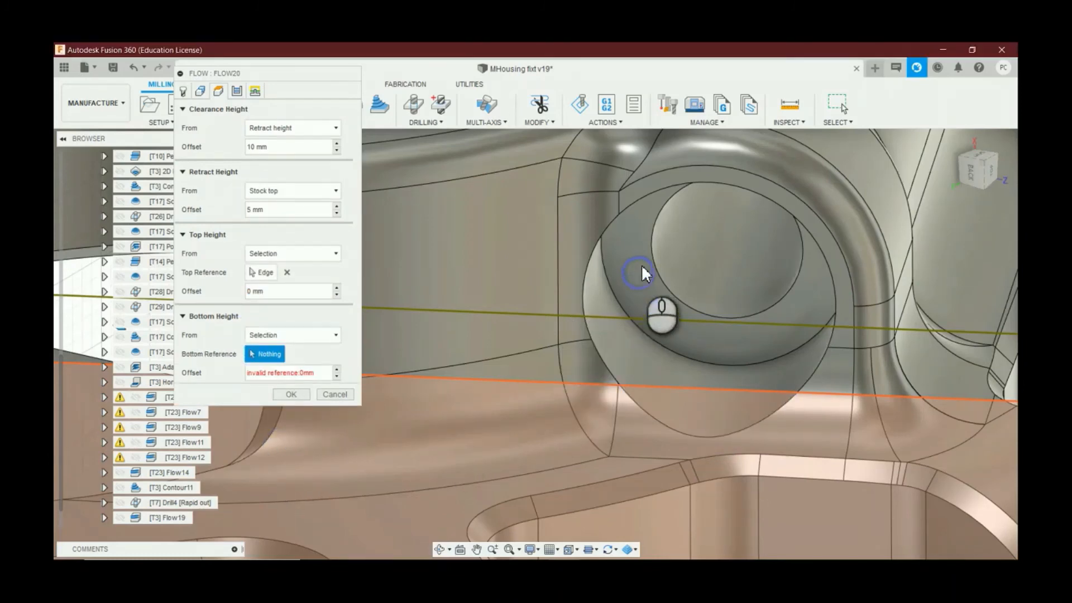
pyautogui.click(633, 248)
# Step: Adjust the number of stepovers, set the horizontal and vertical lead-in radii to 0 mm, and generate the second hole's Flow toolpath
pyautogui.click(239, 92)
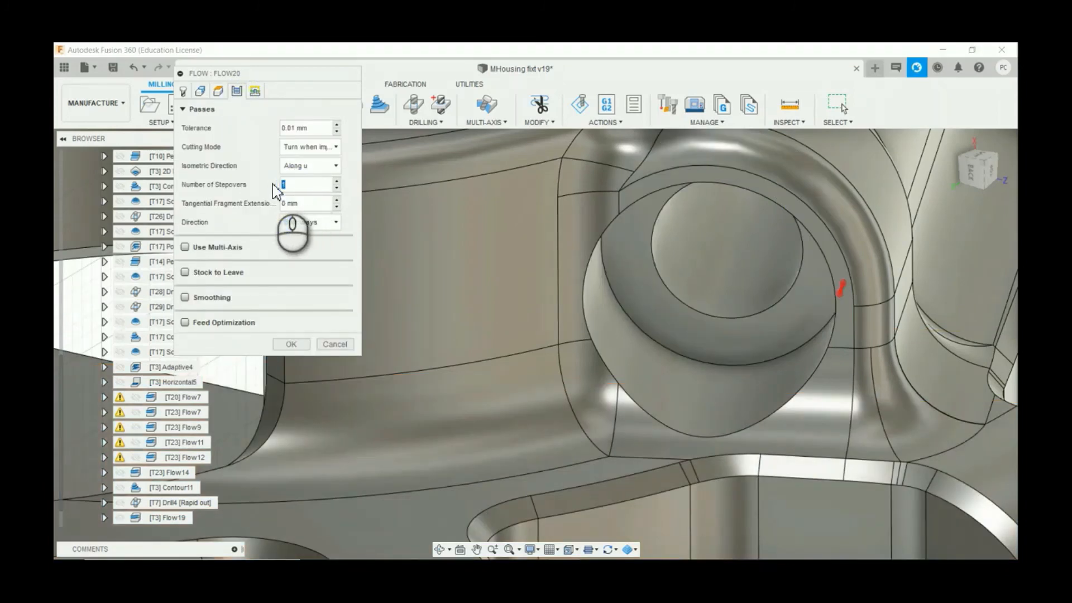
pyautogui.click(254, 91)
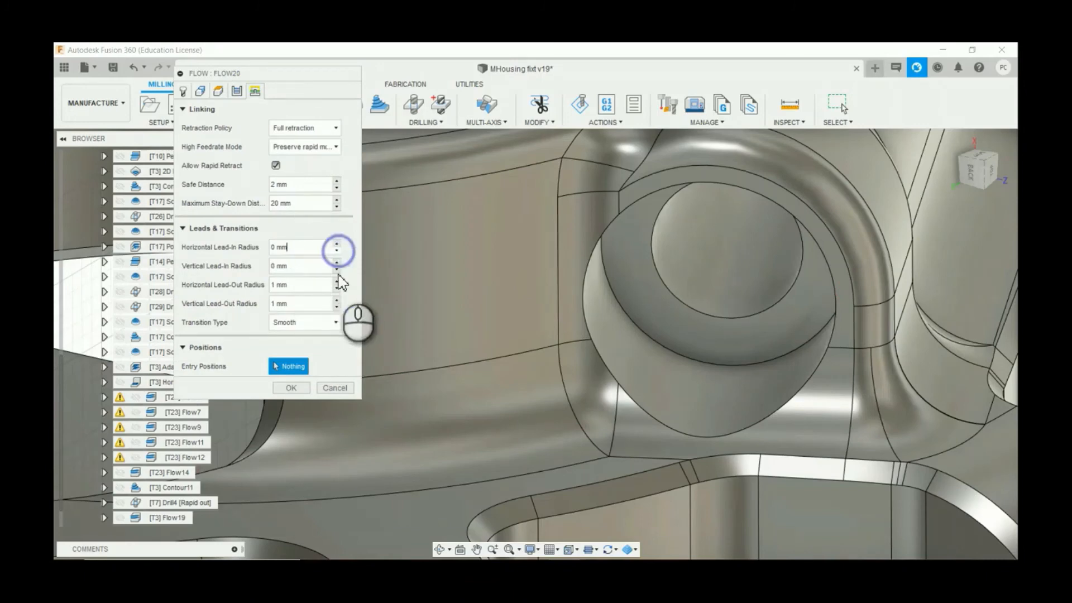
pyautogui.click(291, 388)
# Step: Examine the new Flow toolpath in the second angled hole, and clear the operation's selection
pyautogui.scroll(-5, 454, 347)
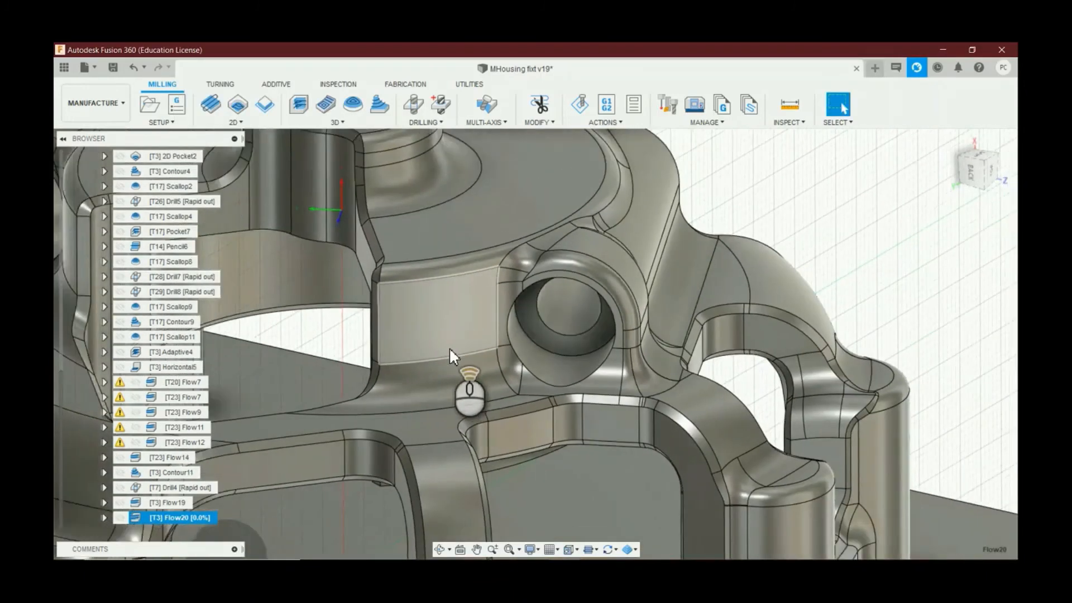
pyautogui.scroll(-5, 448, 347)
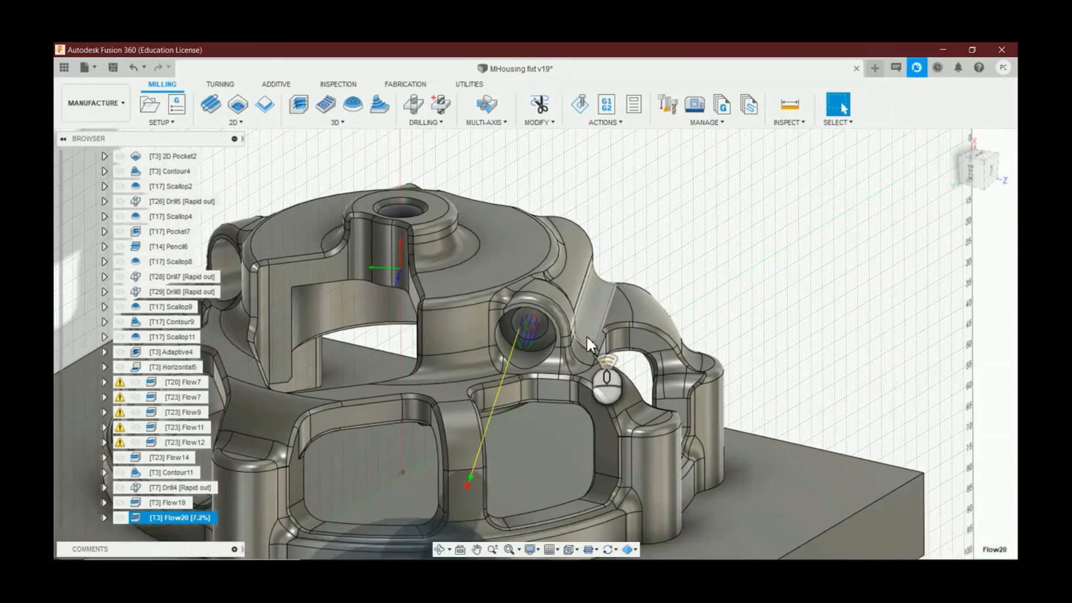
pyautogui.scroll(3, 820, 247)
pyautogui.scroll(-3, 648, 279)
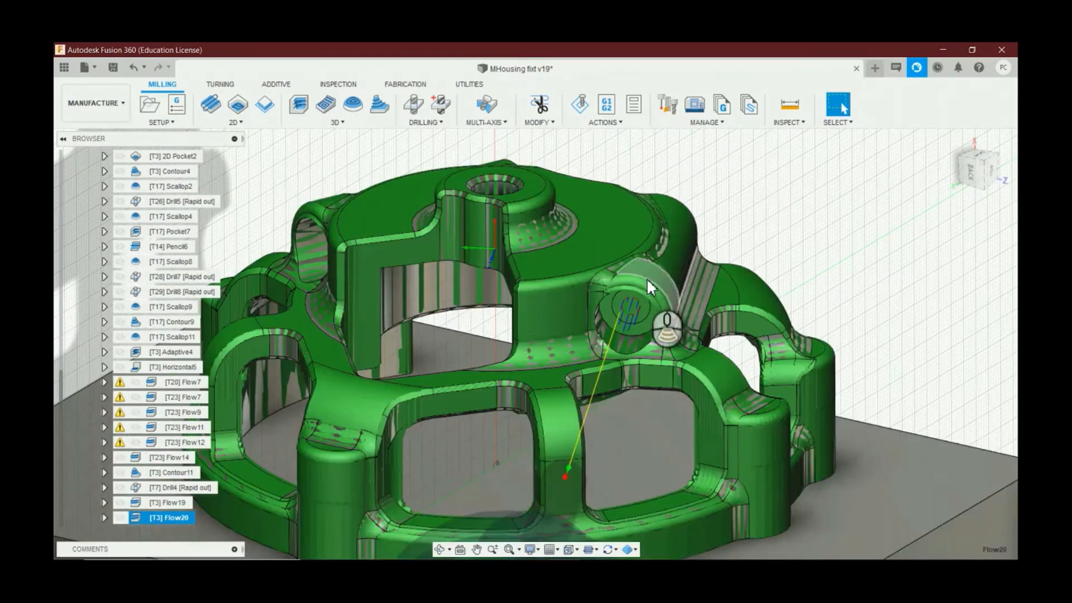
pyautogui.scroll(-5, 650, 302)
pyautogui.scroll(3, 621, 350)
pyautogui.click(855, 179)
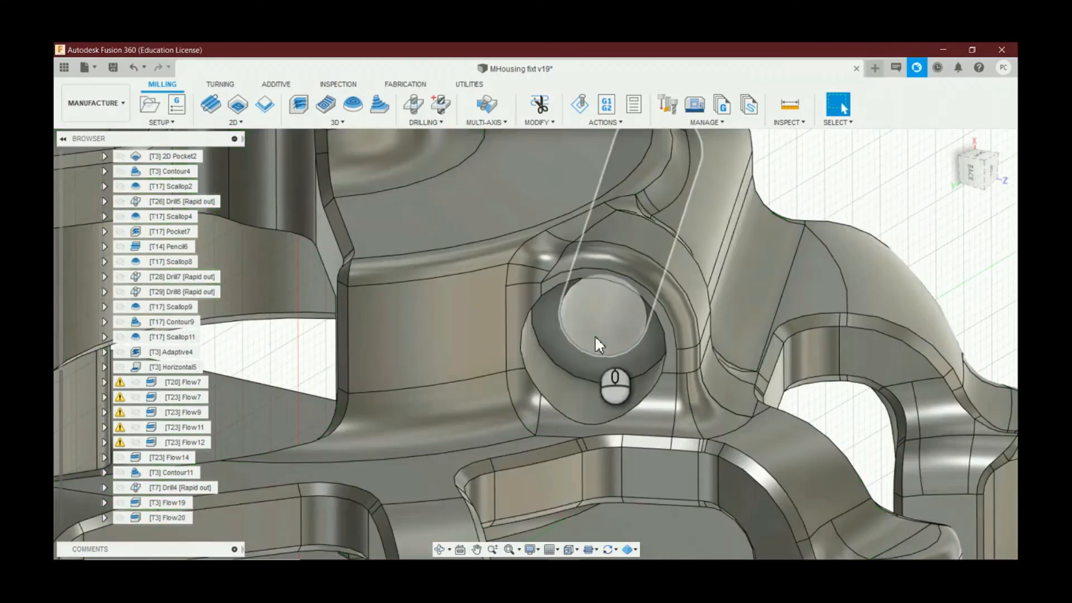
# Step: Measure the diameter of the inner bore in the second angled counterbored hole
pyautogui.click(596, 343)
pyautogui.click(791, 108)
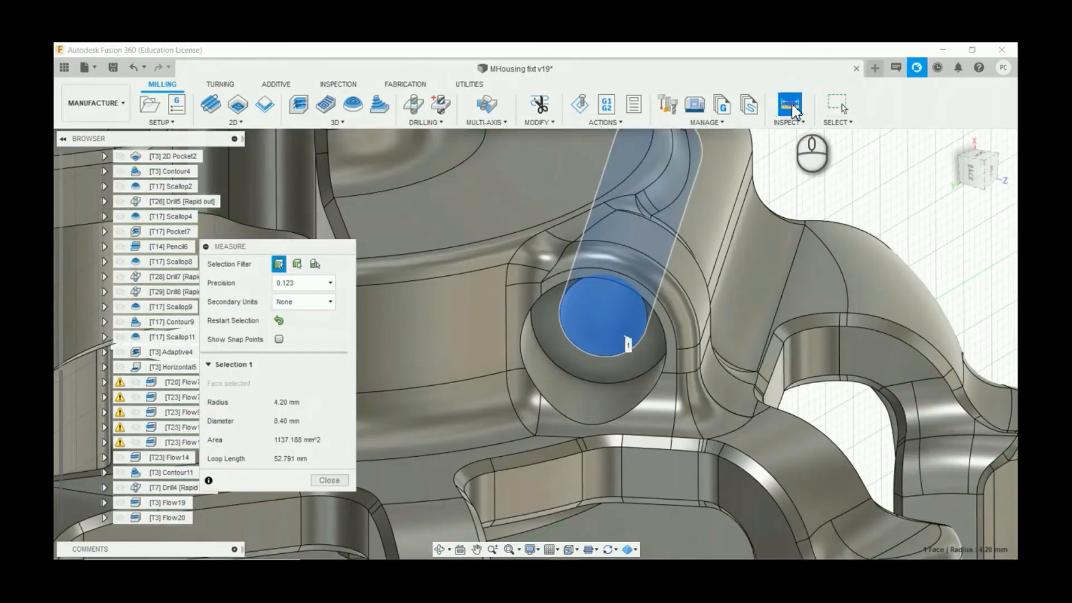
pyautogui.click(329, 481)
# Step: Start a Drill operation and filter the tool library to hole making tools of type drill
pyautogui.scroll(4, 980, 282)
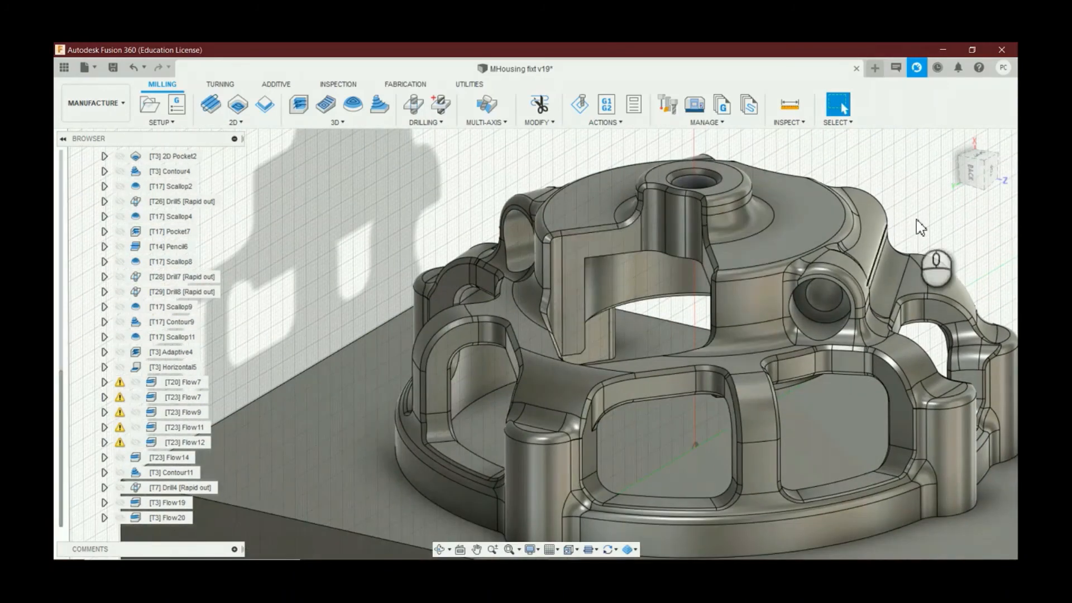
pyautogui.moveTo(984, 173); pyautogui.dragTo(185, 159)
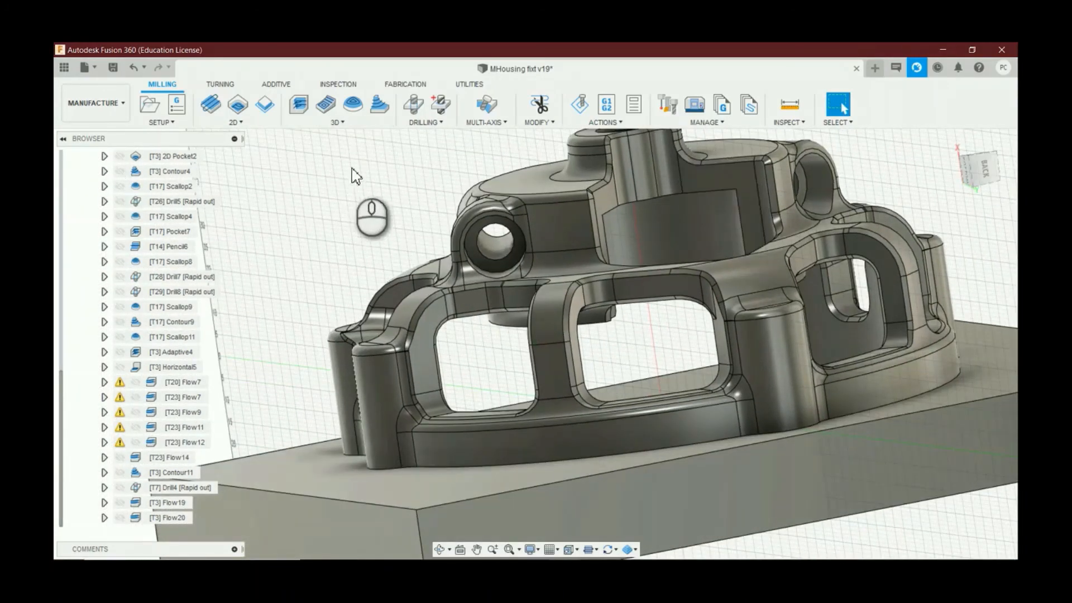
pyautogui.click(418, 112)
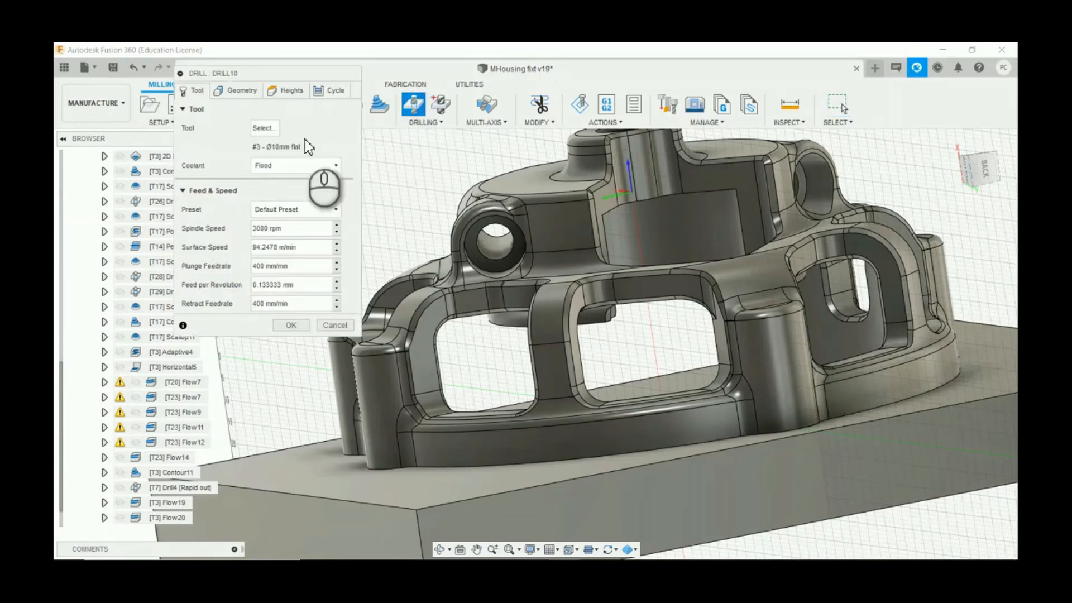
pyautogui.click(255, 129)
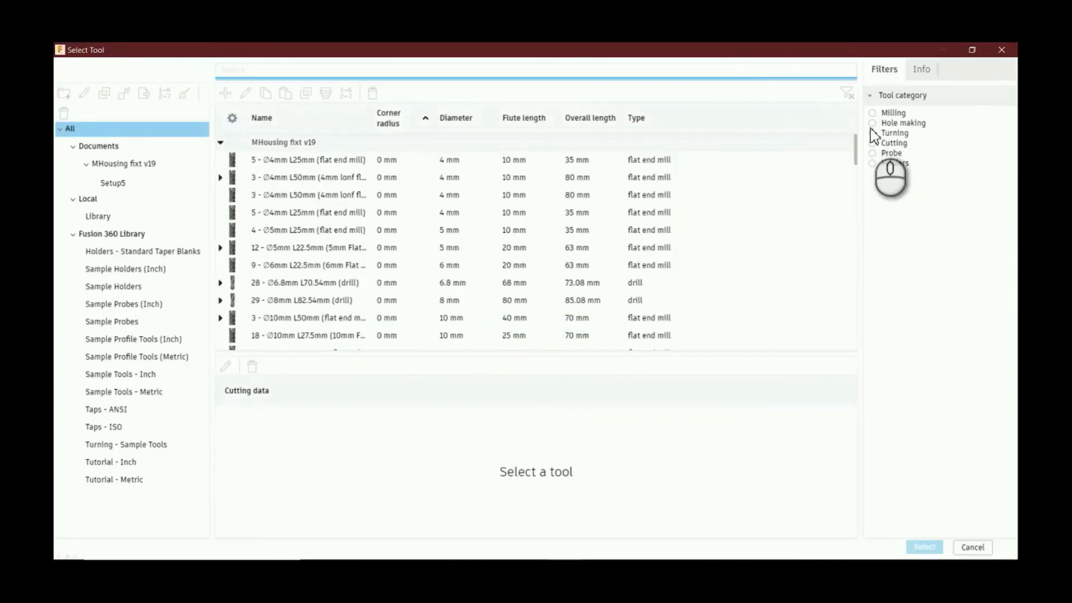
pyautogui.click(872, 123)
pyautogui.click(872, 232)
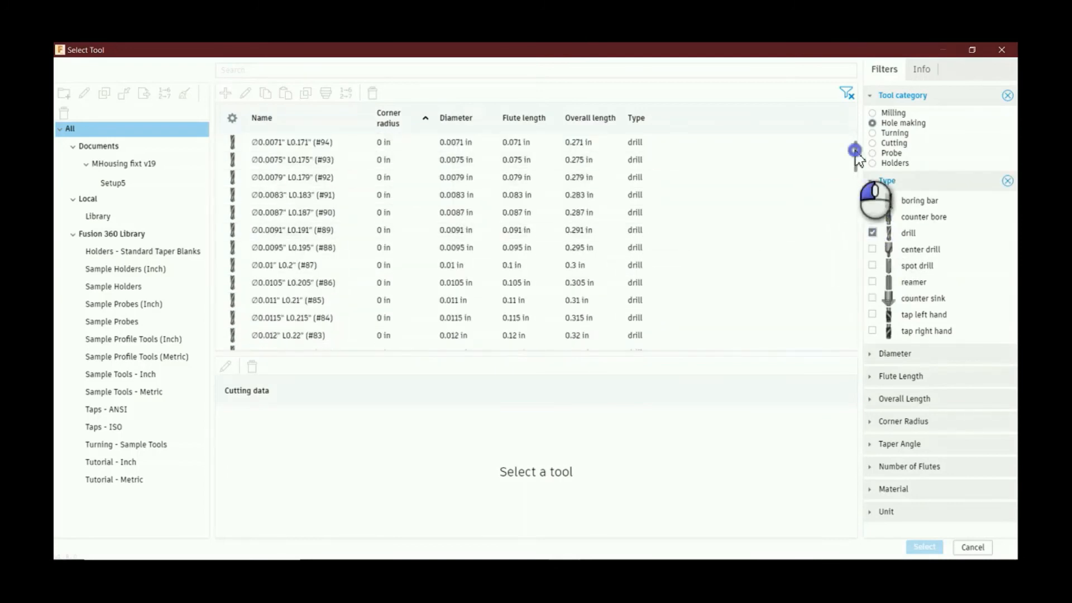
# Step: Choose the 8.4 mm drill with the High Carbon Steel - Drilling preset for the Drill operation
pyautogui.moveTo(854, 159); pyautogui.dragTo(844, 300)
pyautogui.scroll(-4, 590, 266)
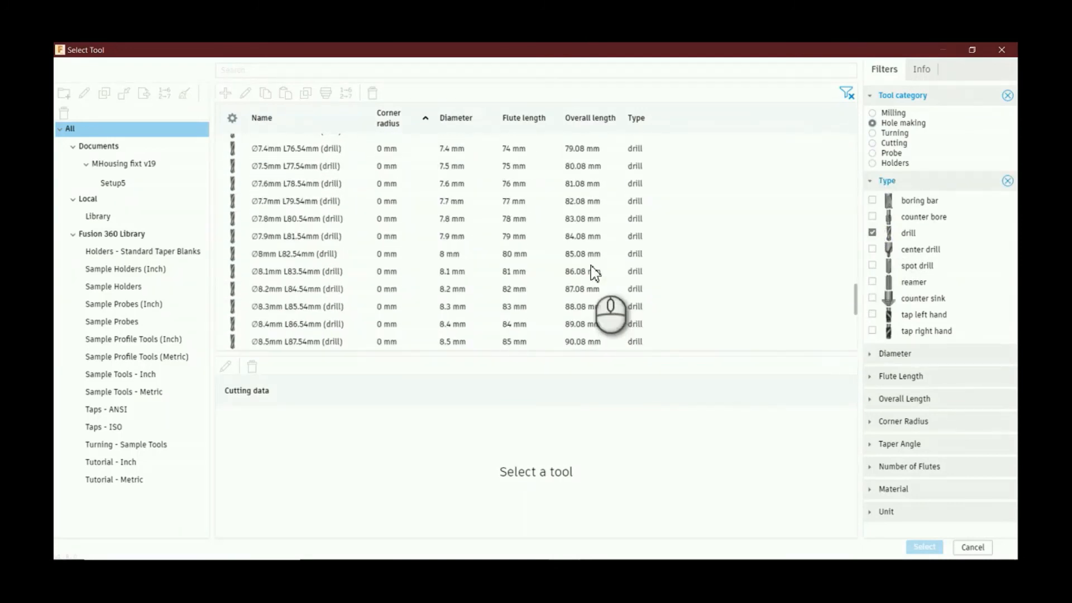
pyautogui.click(482, 287)
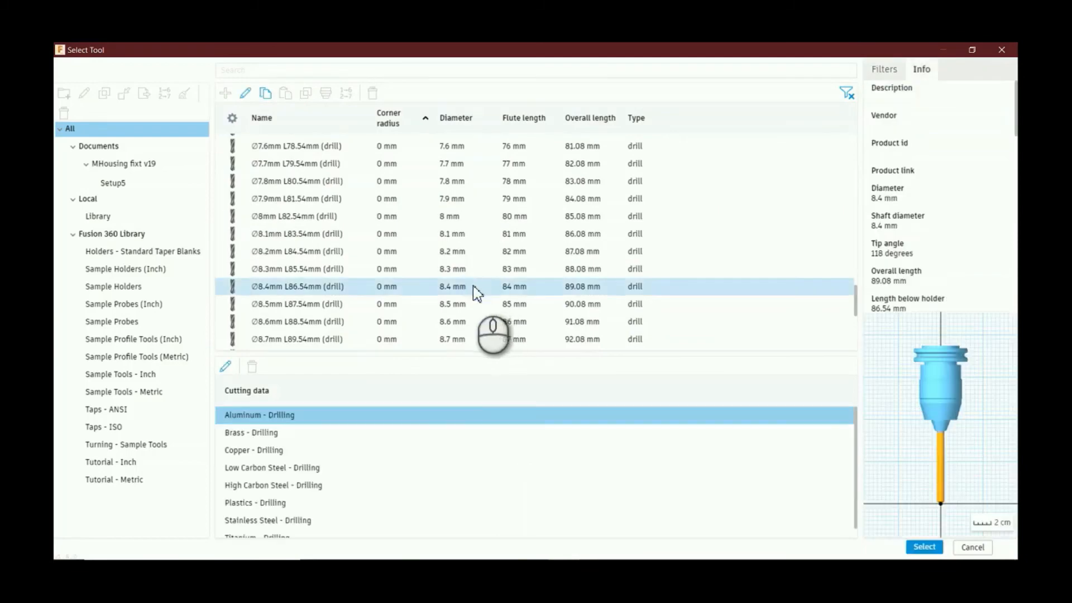
pyautogui.doubleClick(320, 477)
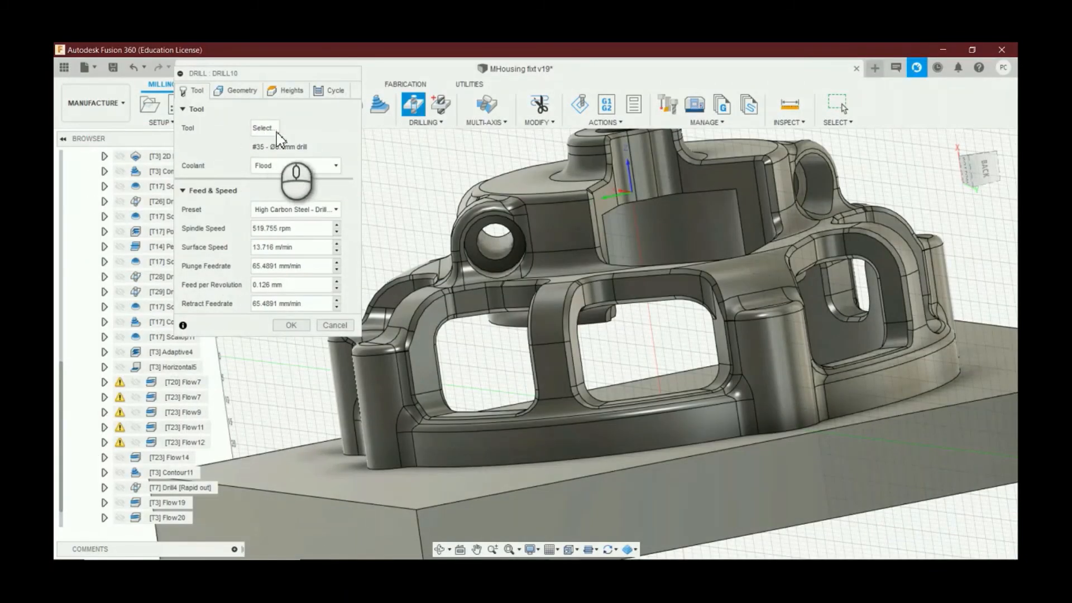
# Step: Enable tool orientation with the counterbore's flat face as the Z axis, and select the angled hole's inner bore as the hole face
pyautogui.click(239, 91)
pyautogui.scroll(6, 494, 248)
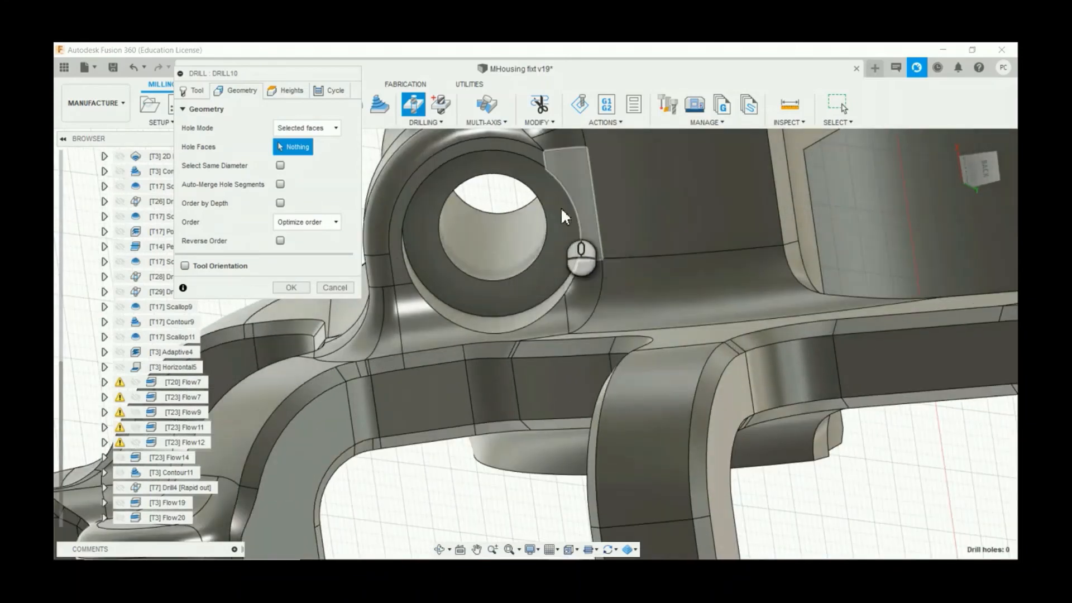
pyautogui.scroll(-8, 516, 187)
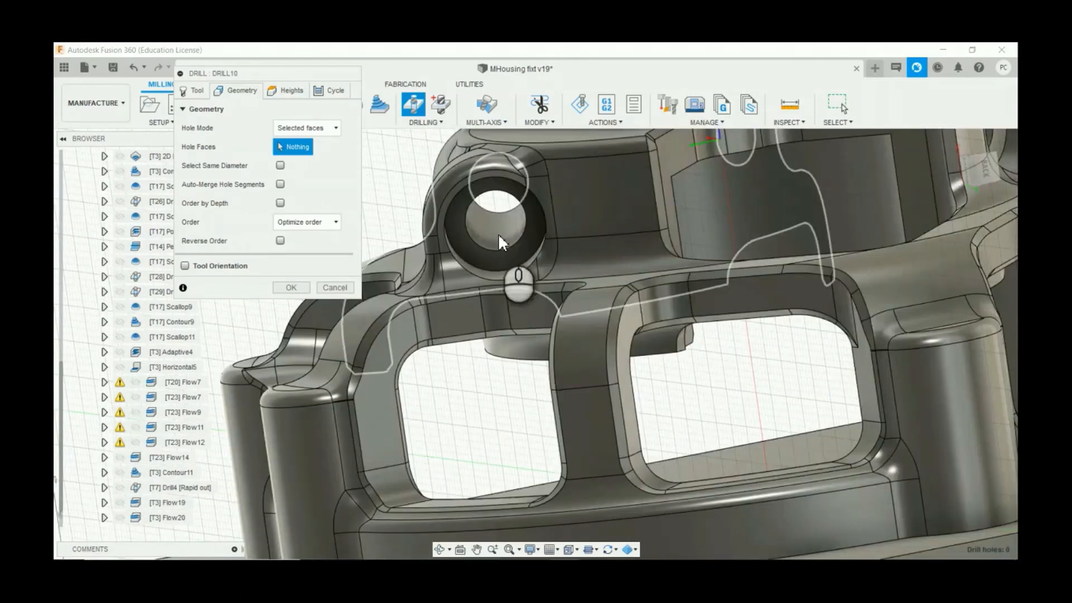
pyautogui.scroll(5, 817, 192)
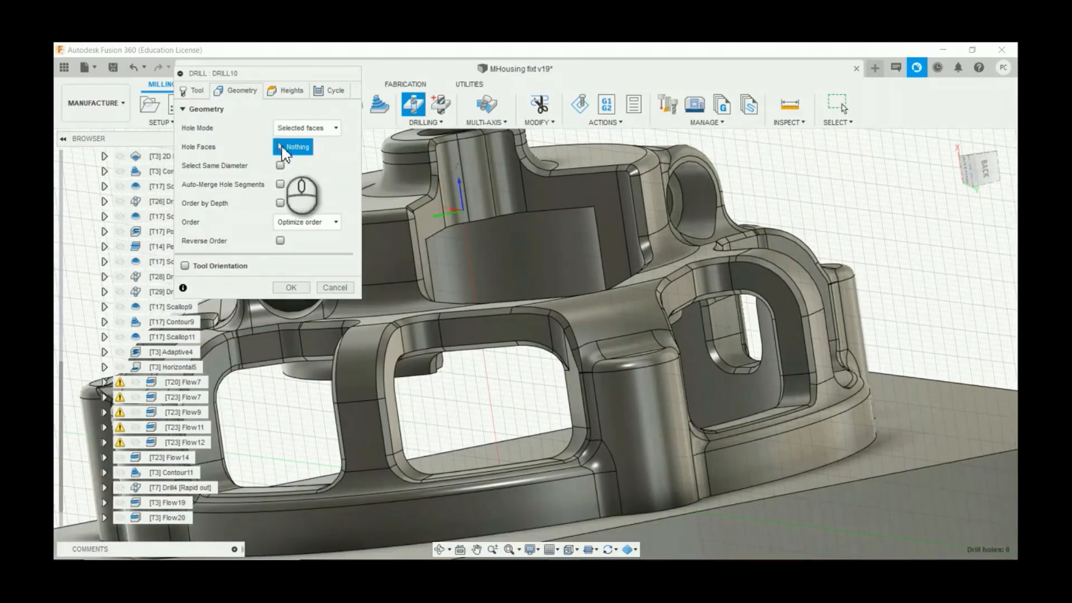
pyautogui.click(185, 265)
pyautogui.scroll(-5, 377, 263)
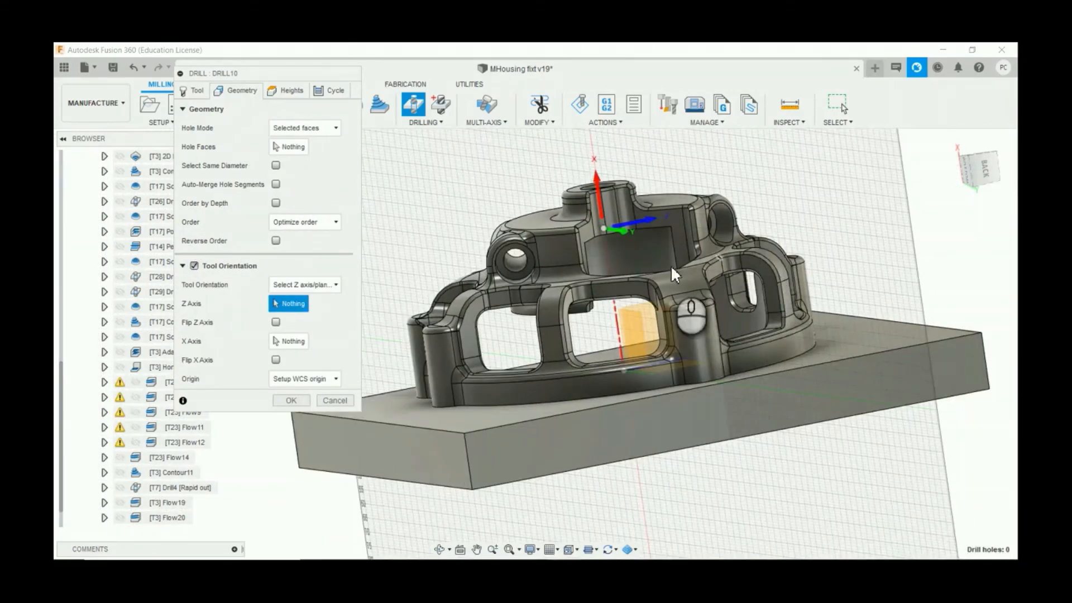
pyautogui.scroll(8, 447, 254)
pyautogui.click(488, 229)
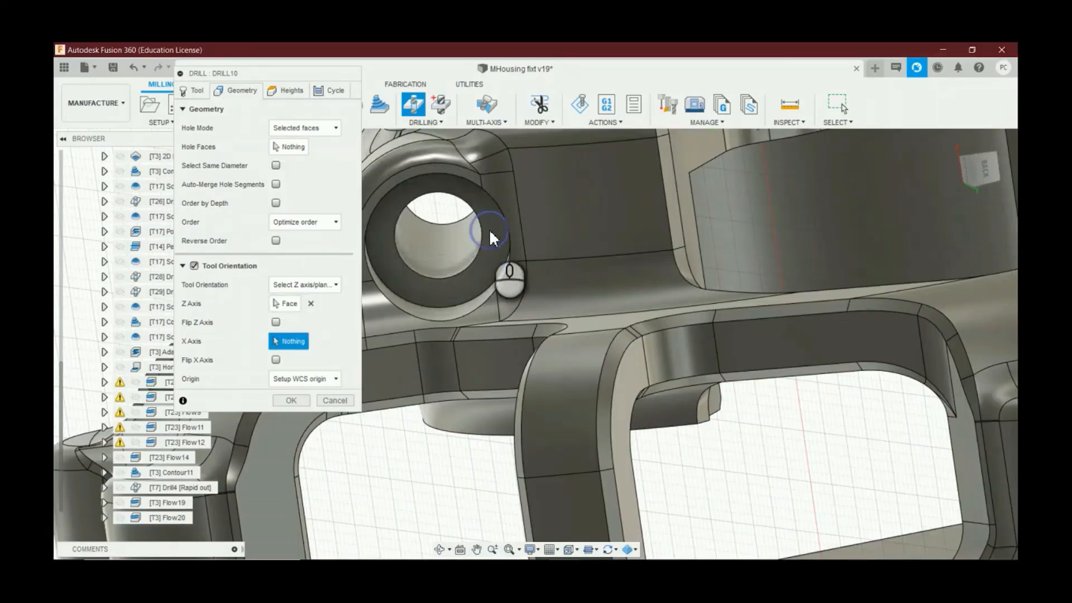
pyautogui.click(284, 146)
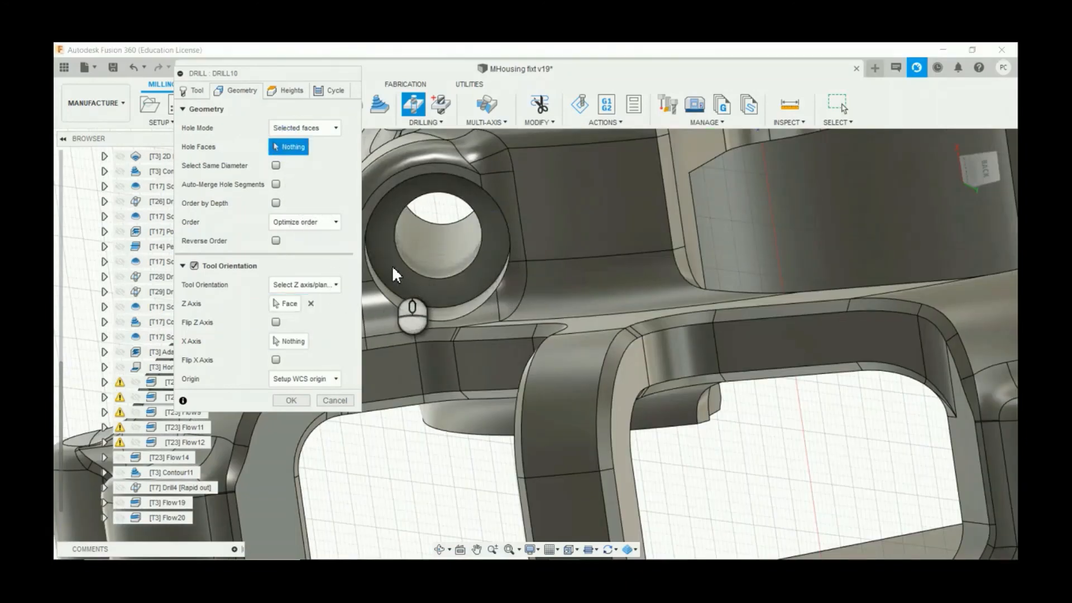
pyautogui.click(421, 251)
pyautogui.scroll(-3, 684, 249)
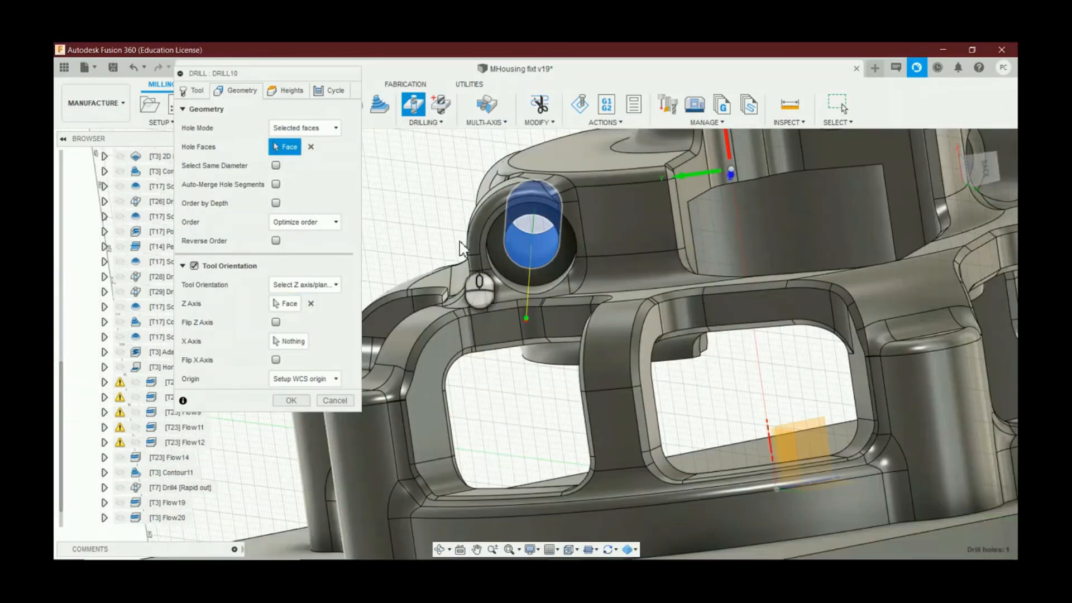
# Step: Set the bottom height to -5 mm from the hole bottom, review the cycle settings, and generate the drilling toolpath
pyautogui.click(288, 90)
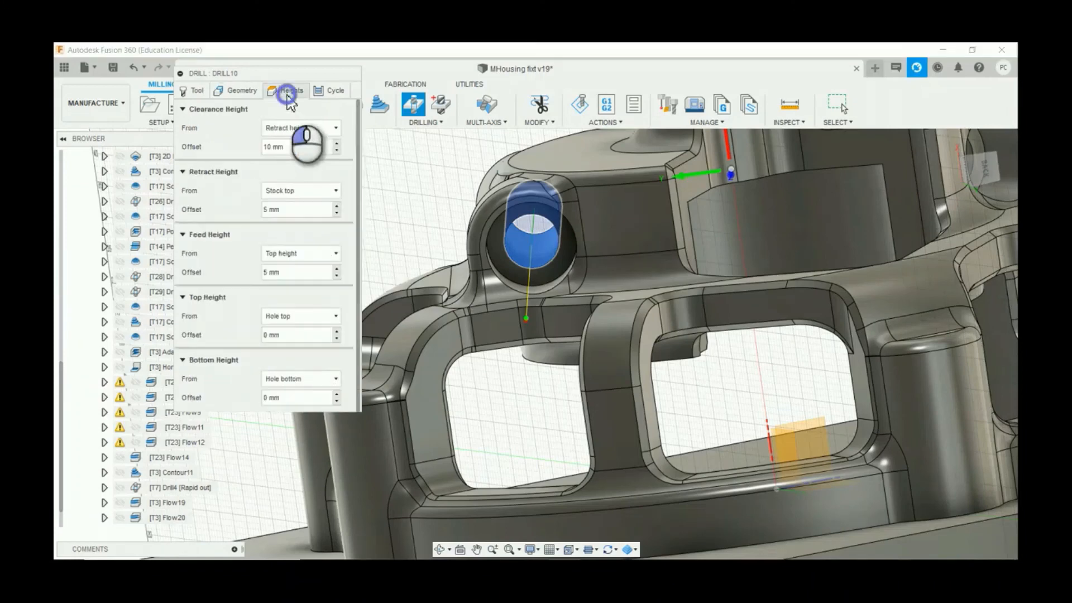
pyautogui.click(293, 380)
pyautogui.click(221, 360)
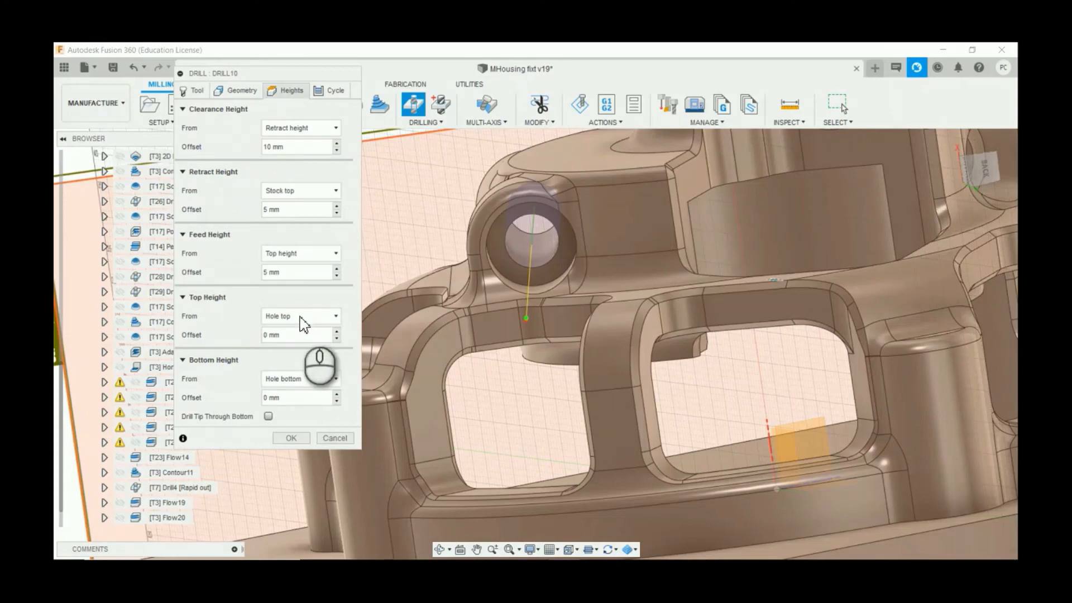
pyautogui.click(302, 322)
pyautogui.click(314, 316)
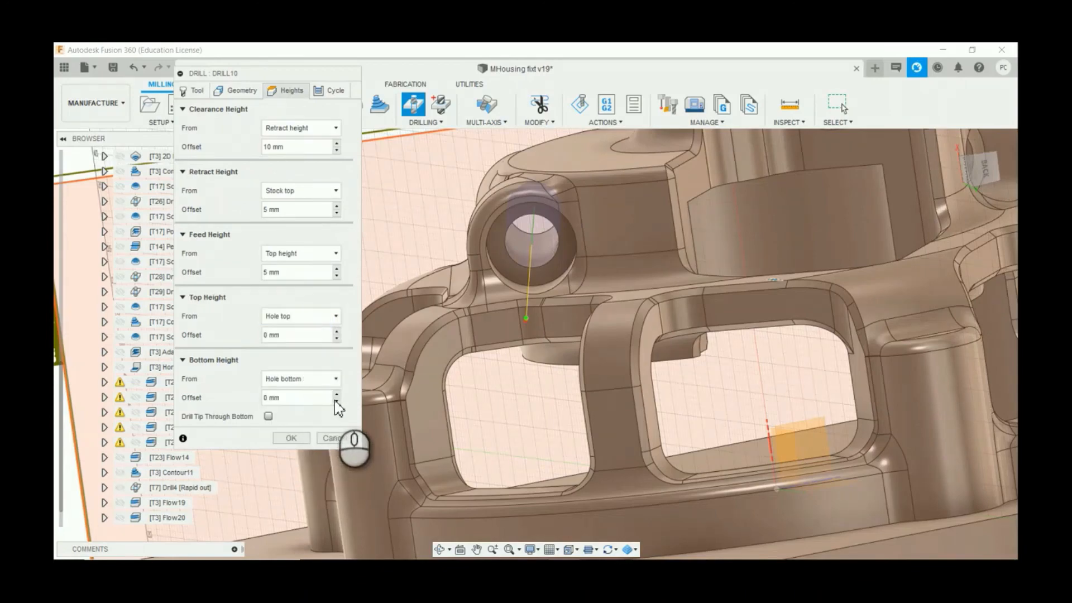
pyautogui.moveTo(974, 167); pyautogui.dragTo(874, 206)
pyautogui.scroll(3, 781, 216)
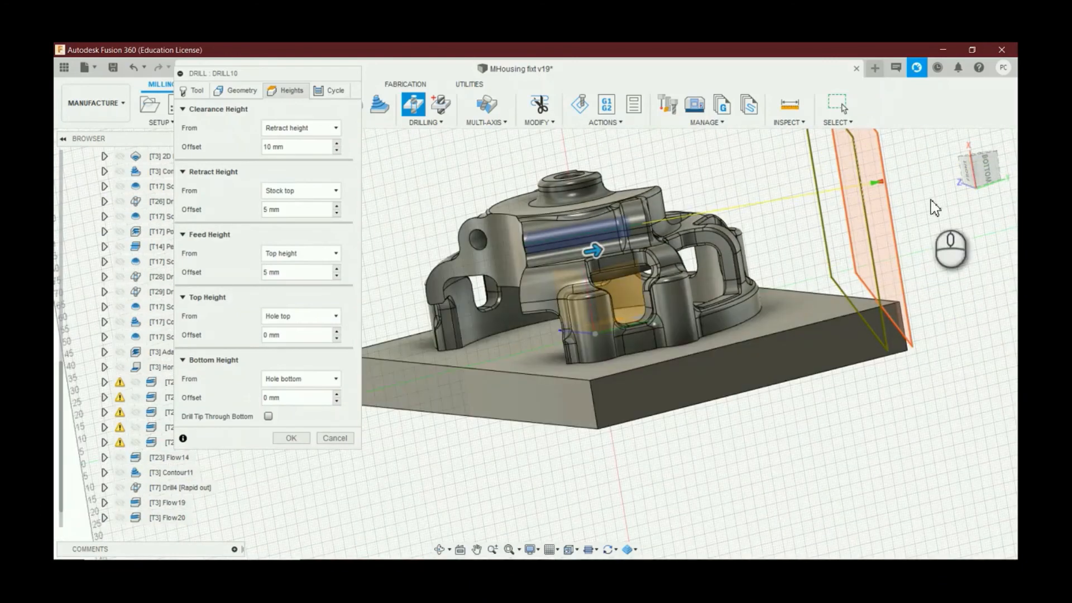
pyautogui.scroll(-6, 560, 271)
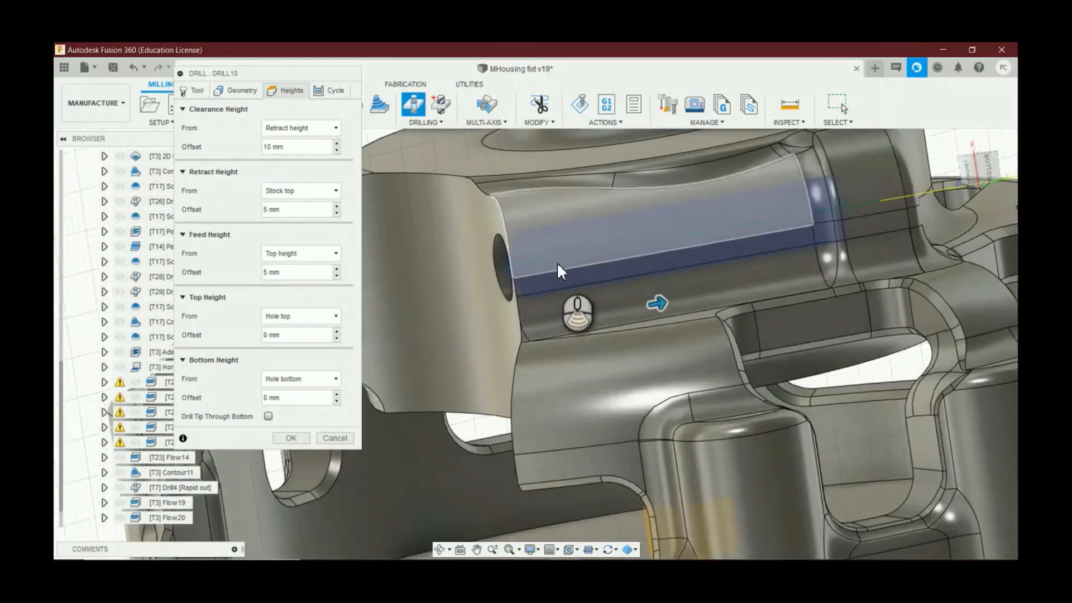
pyautogui.scroll(-3, 558, 263)
pyautogui.click(337, 394)
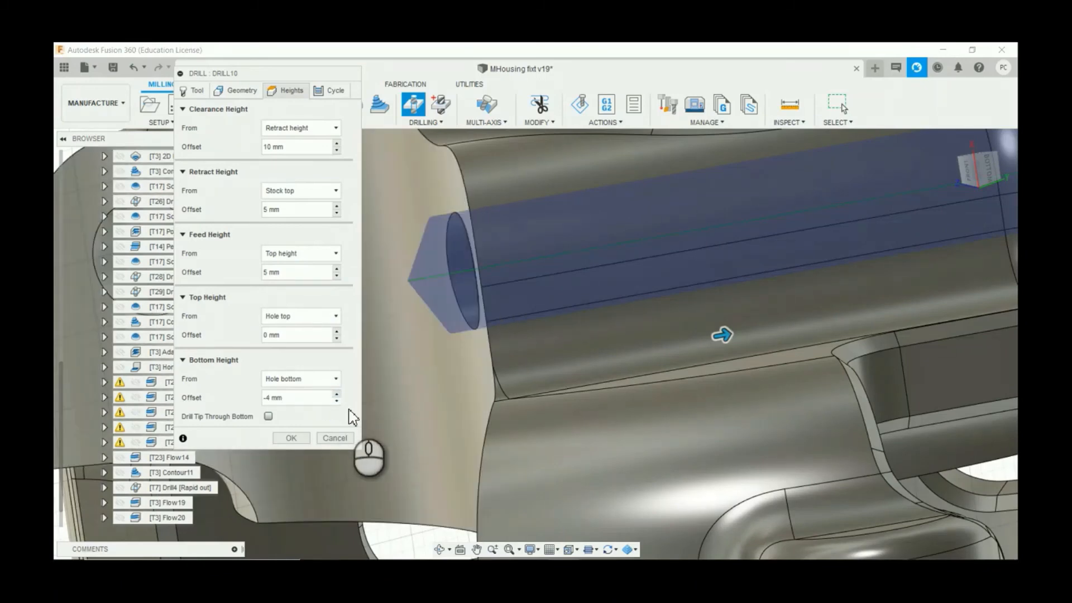
pyautogui.click(336, 403)
pyautogui.moveTo(983, 177); pyautogui.dragTo(949, 177)
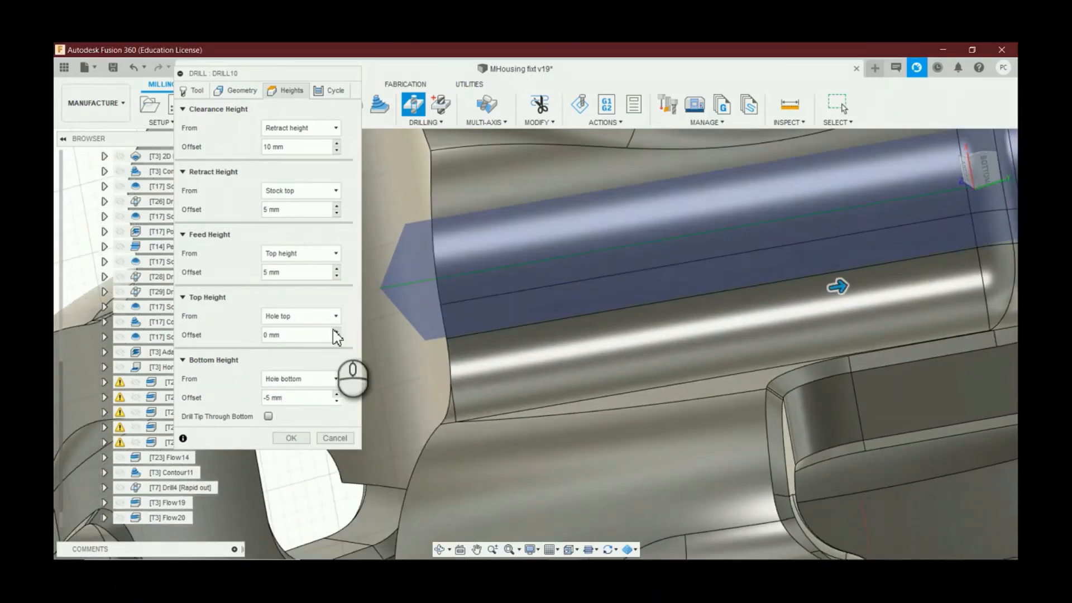
pyautogui.click(334, 91)
pyautogui.click(286, 90)
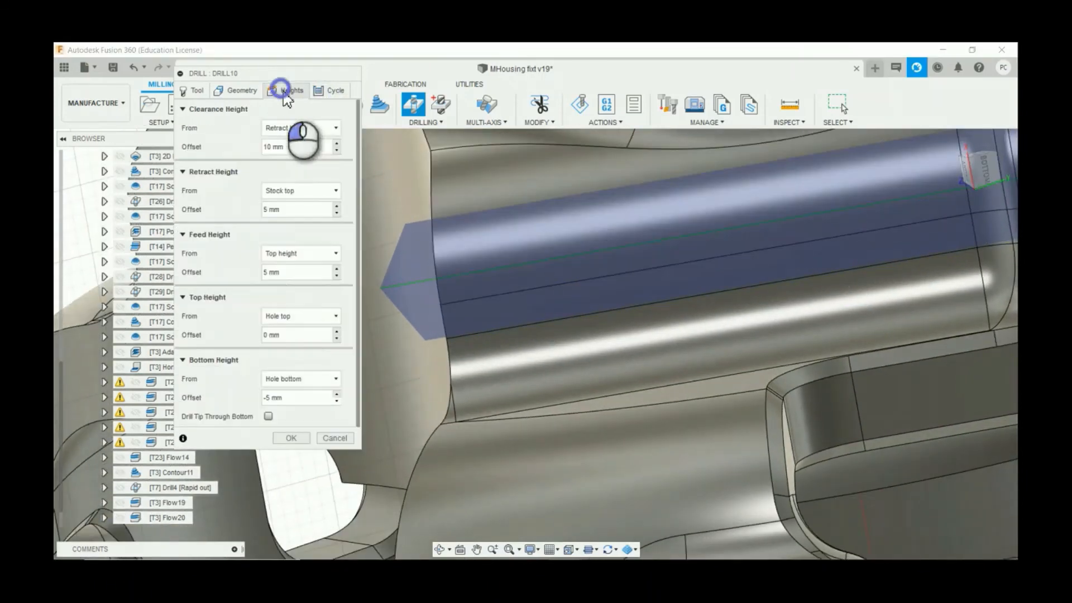
pyautogui.click(282, 438)
# Step: Examine the drill toolpath through the angled hole and its exit on the far face, clear the selection, and view the other counterbored hole
pyautogui.scroll(-6, 400, 391)
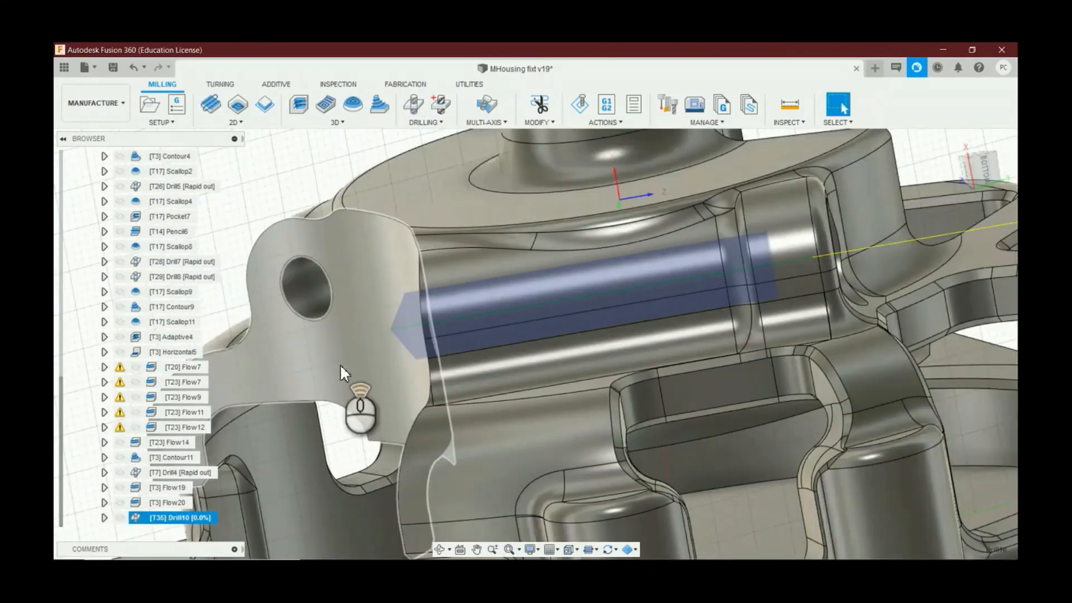
pyautogui.moveTo(985, 181); pyautogui.dragTo(105, 146)
pyautogui.scroll(5, 502, 328)
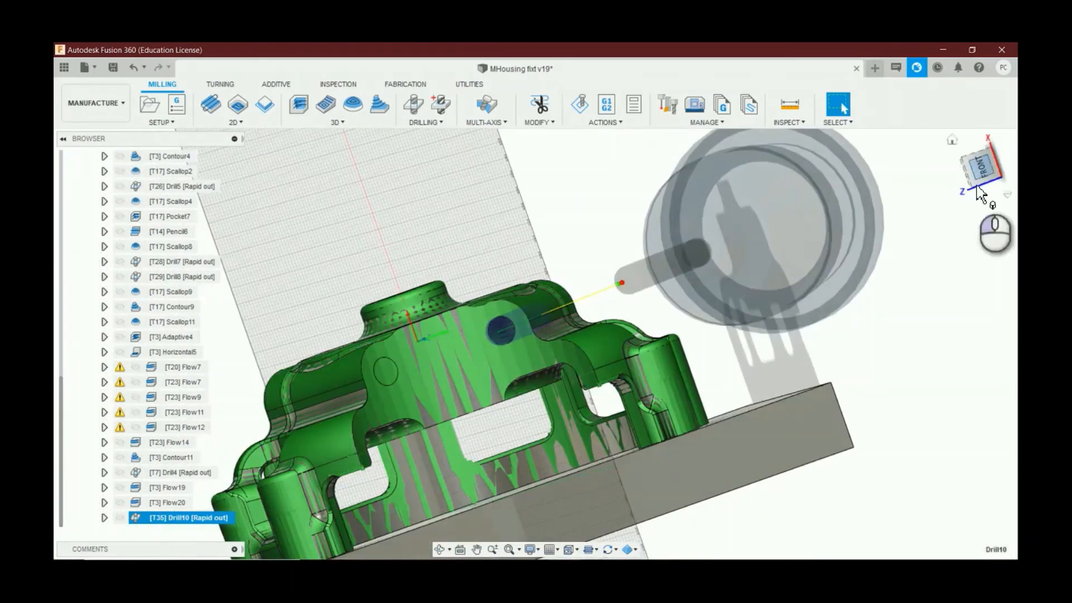
pyautogui.scroll(3, 502, 329)
pyautogui.scroll(8, 500, 324)
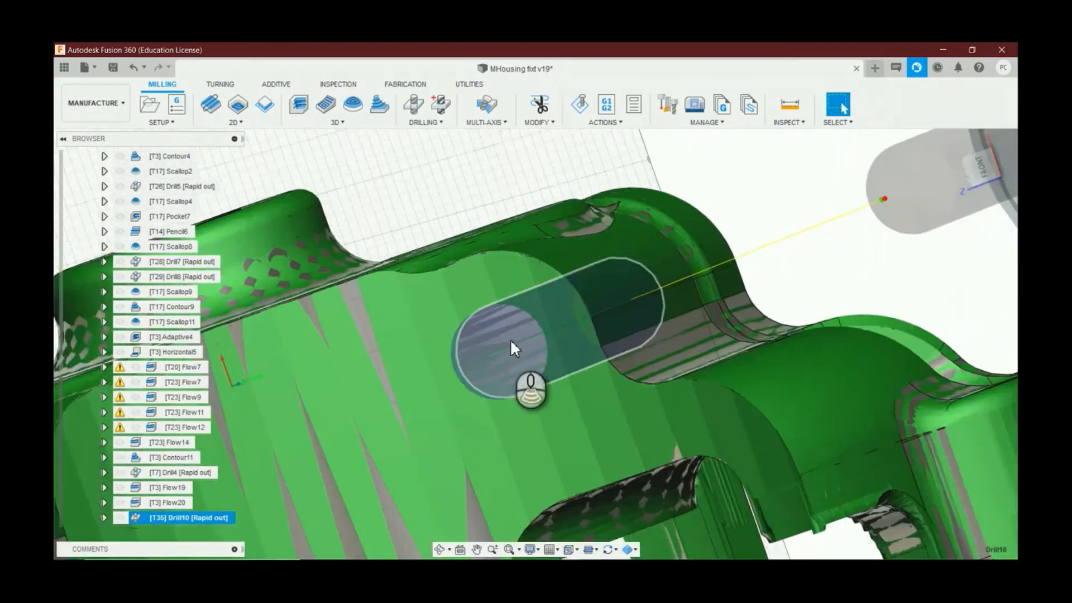
pyautogui.scroll(-6, 647, 346)
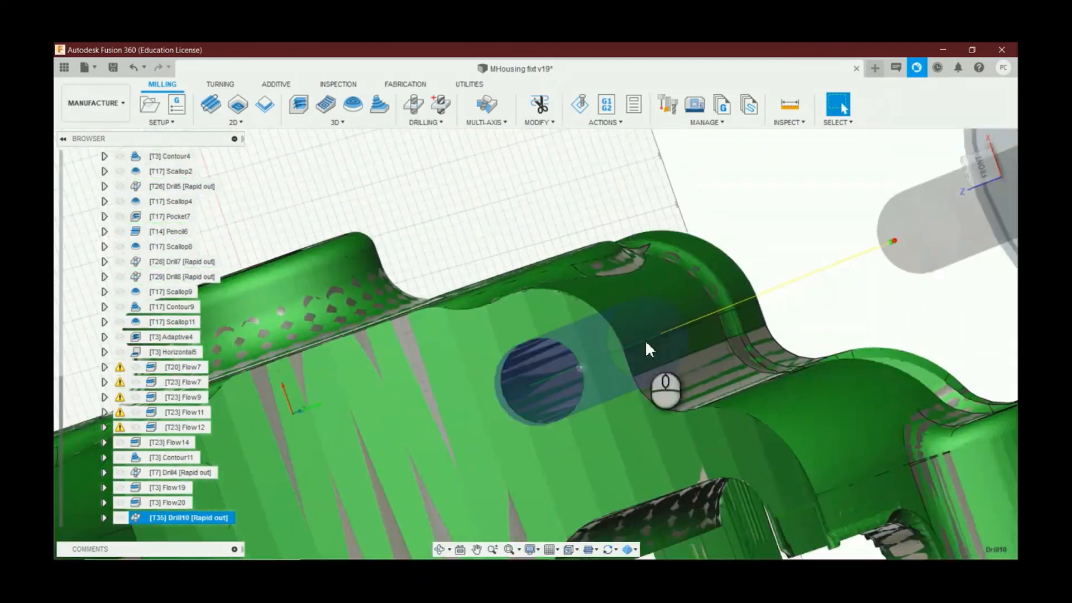
pyautogui.click(743, 256)
pyautogui.scroll(-3, 742, 262)
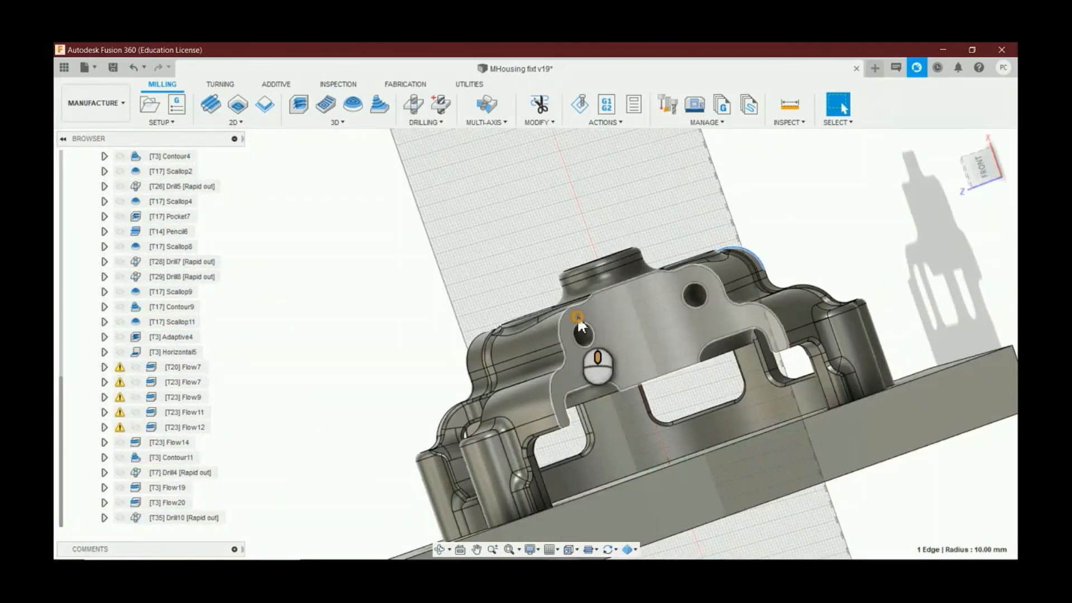
pyautogui.moveTo(577, 316); pyautogui.dragTo(637, 305, button='middle')
pyautogui.moveTo(978, 155); pyautogui.dragTo(911, 191)
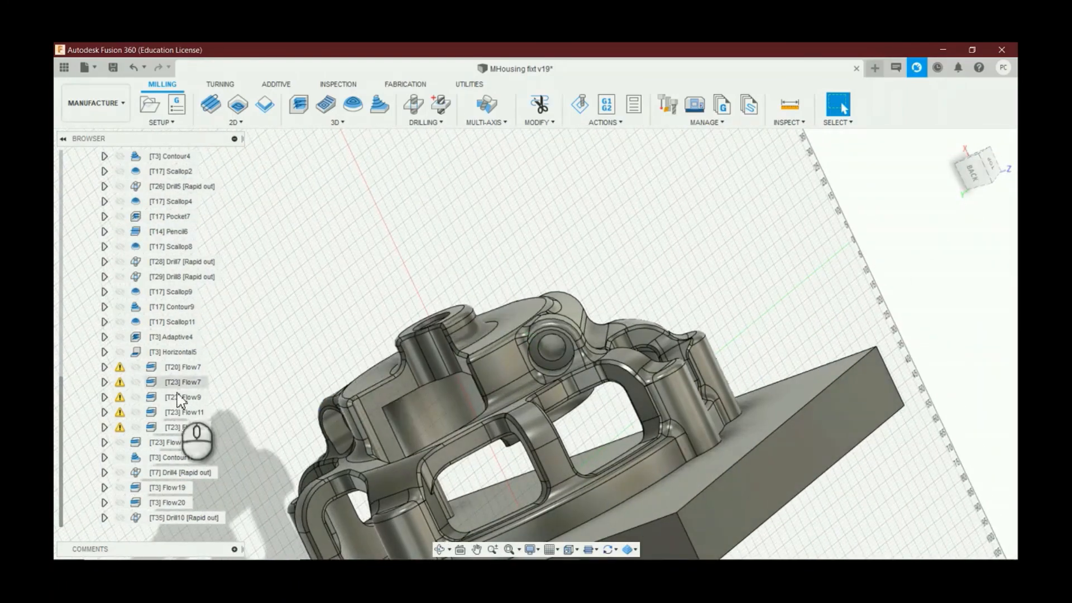
pyautogui.click(169, 517)
pyautogui.click(660, 227)
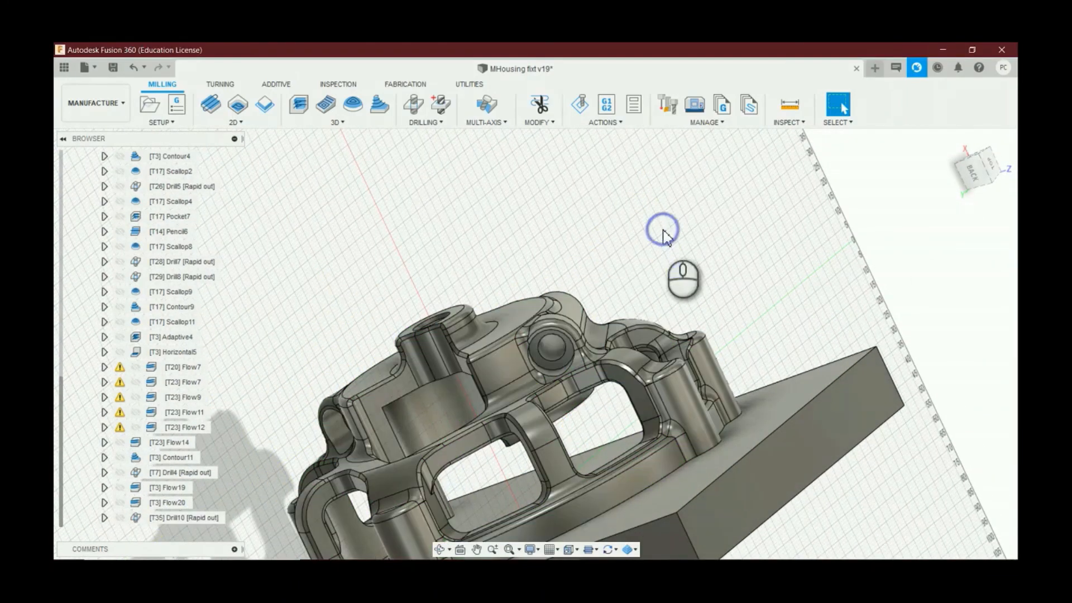
# Step: Start another Drill operation using the document's 8.4 mm drill, tool 35, with the High Carbon Steel - Drilling preset
pyautogui.click(414, 104)
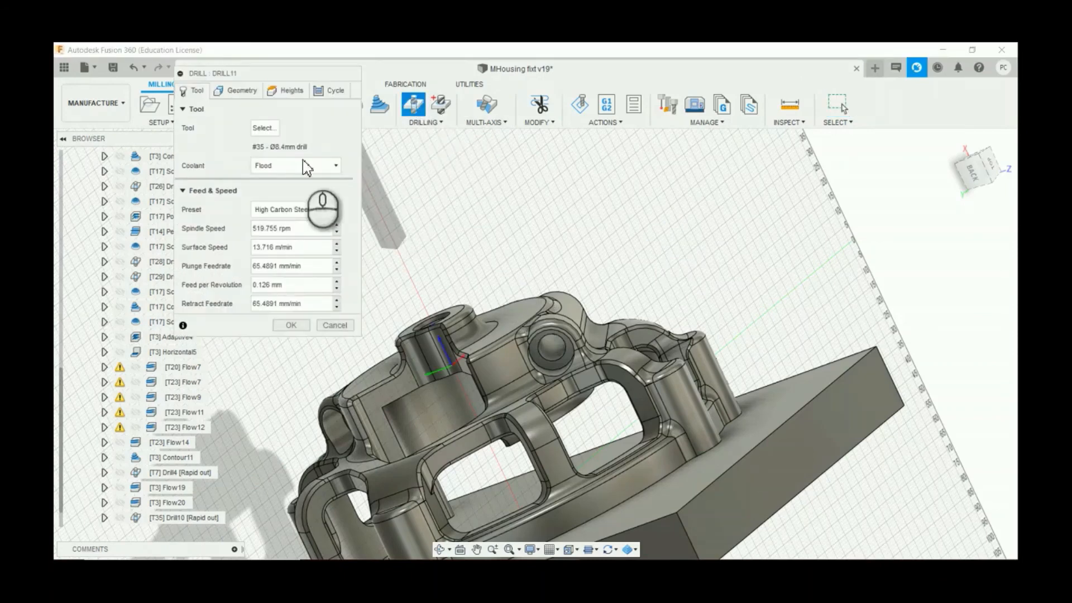
pyautogui.click(267, 129)
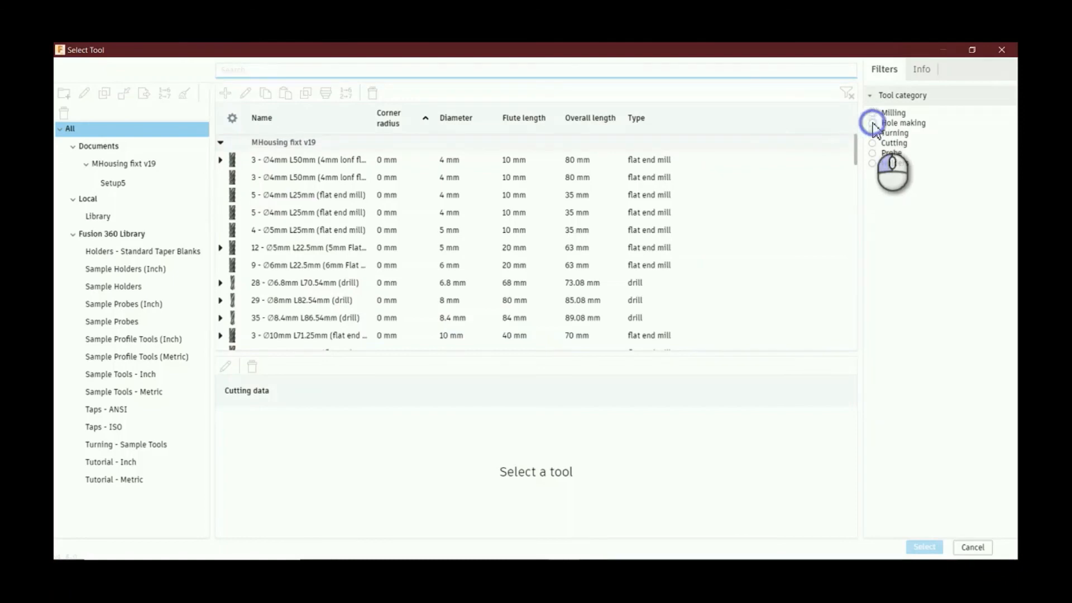
pyautogui.click(874, 125)
pyautogui.click(473, 195)
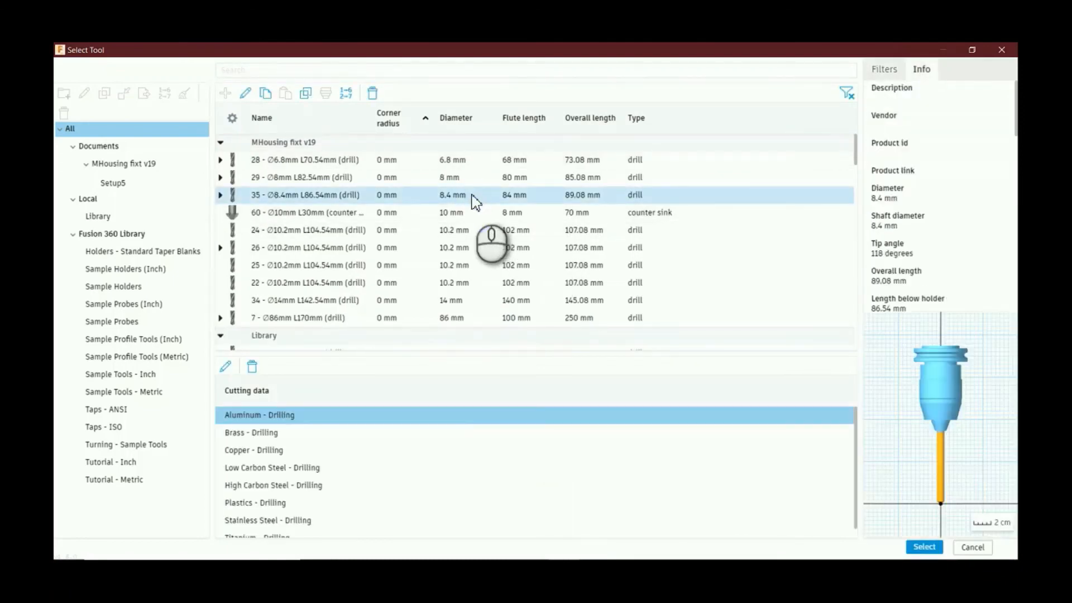
pyautogui.doubleClick(342, 482)
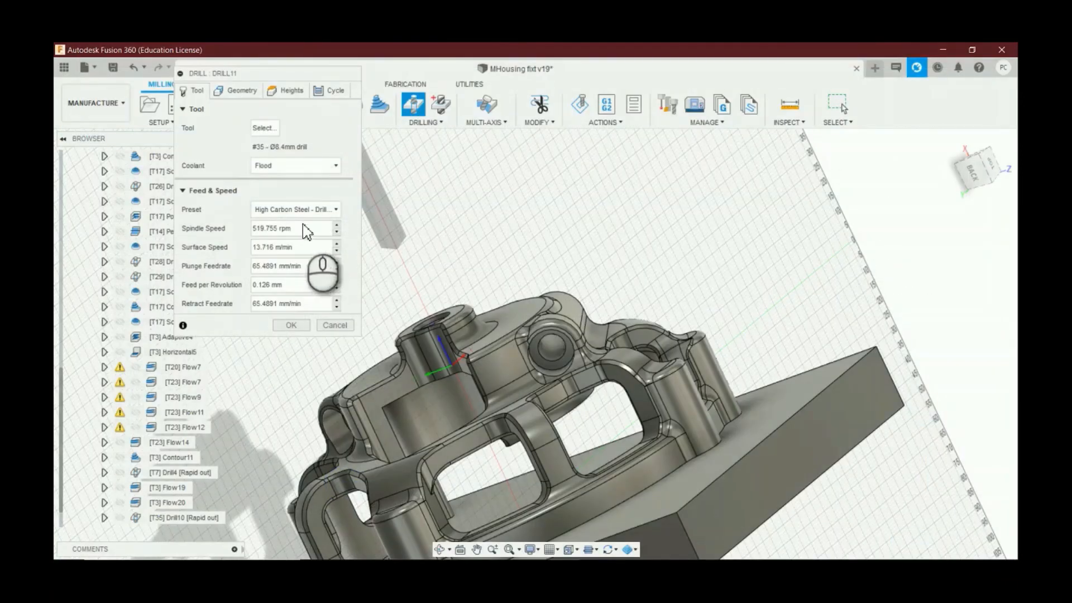
# Step: Orient the tool's Z axis to the other counterbore's flat face and select that hole's inner bore as the hole face
pyautogui.click(237, 90)
pyautogui.scroll(3, 541, 359)
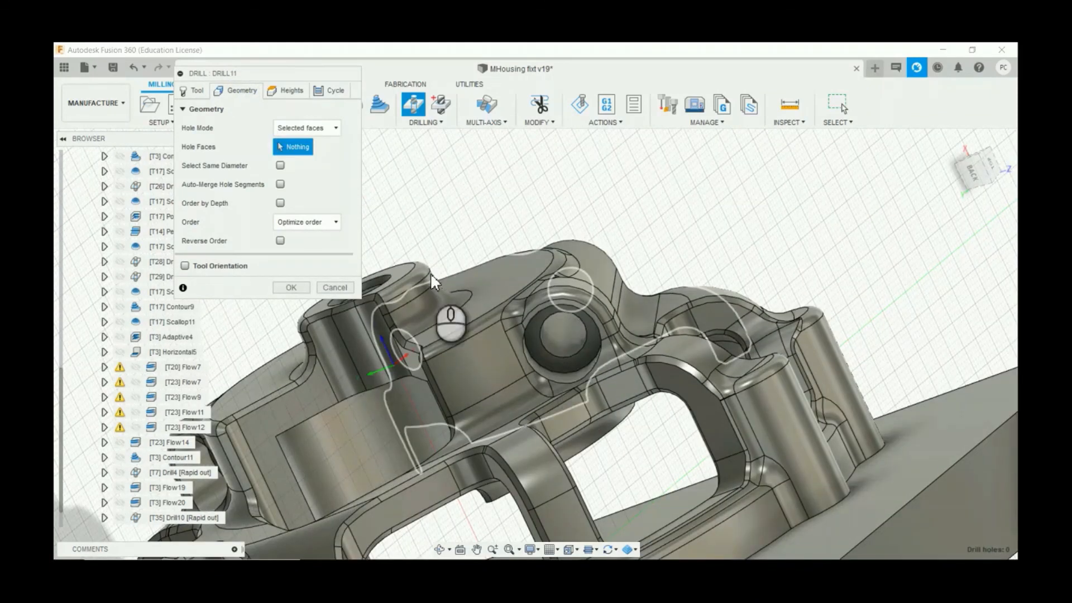
pyautogui.click(184, 266)
pyautogui.click(562, 366)
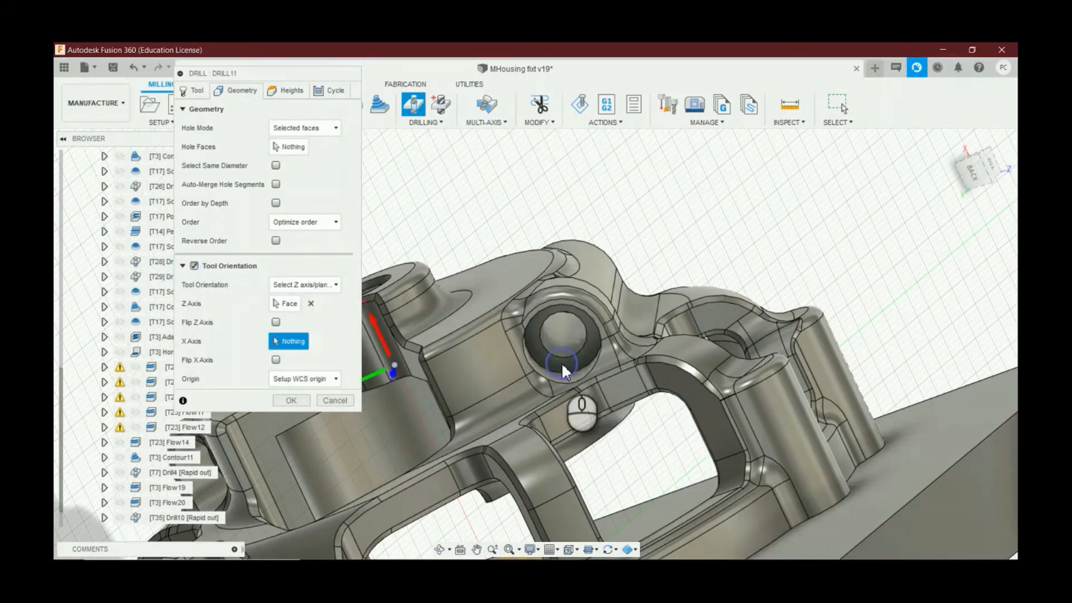
pyautogui.click(290, 146)
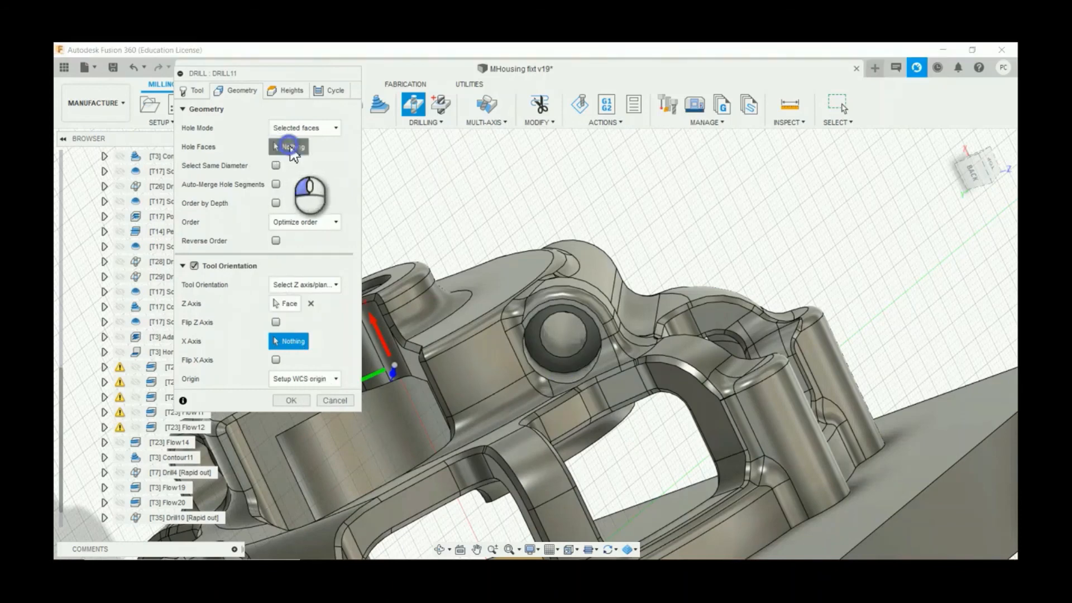
pyautogui.click(573, 339)
# Step: Set the bottom height offset to -5 mm, check the drilling cycle type, and generate the other angled hole's drilling toolpath
pyautogui.click(287, 91)
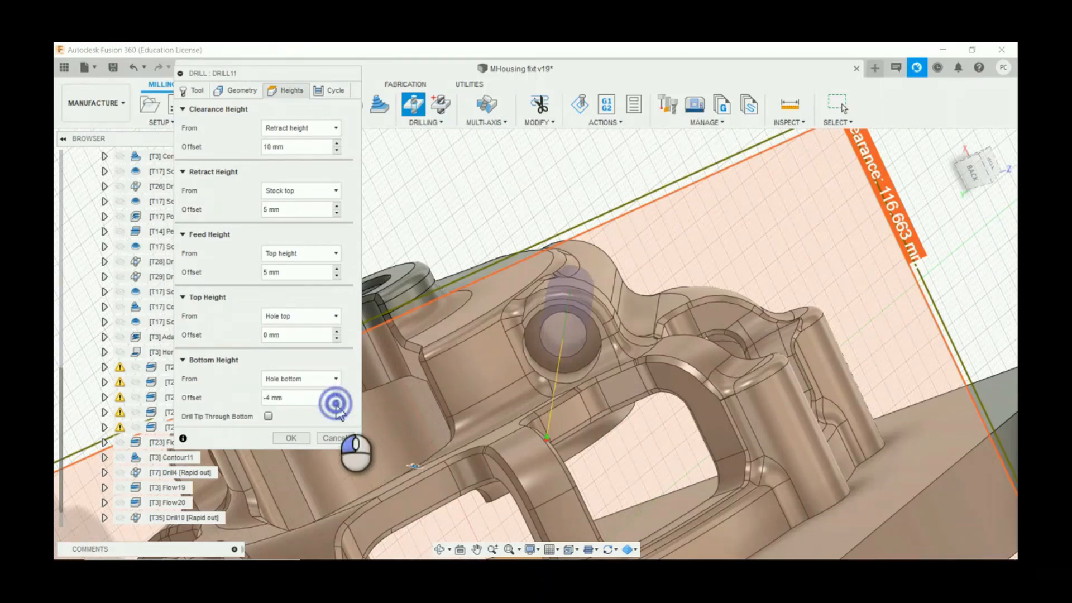
pyautogui.moveTo(978, 167); pyautogui.dragTo(844, 196)
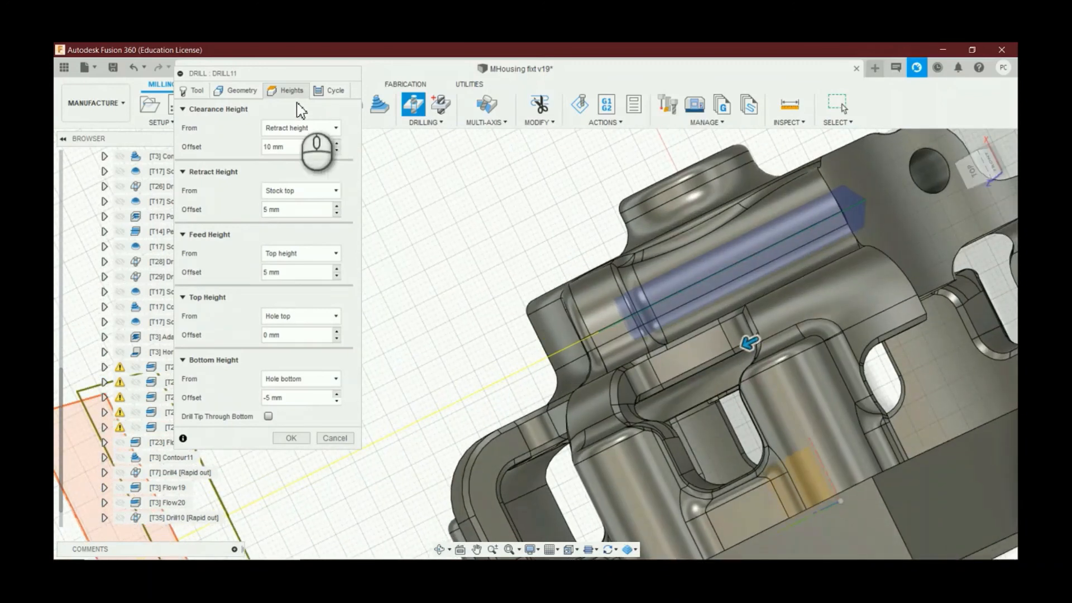
pyautogui.click(327, 90)
pyautogui.click(291, 149)
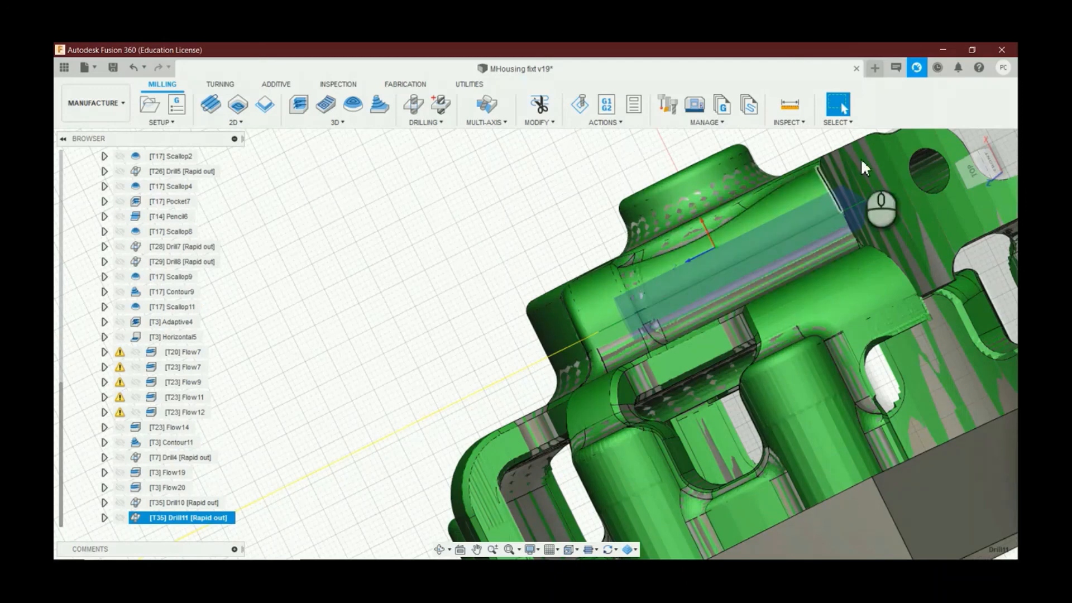
# Step: Examine the angled hole's drill toolpath and the machined stock around its counterbore rim, and clear the selection
pyautogui.moveTo(998, 179); pyautogui.dragTo(884, 206)
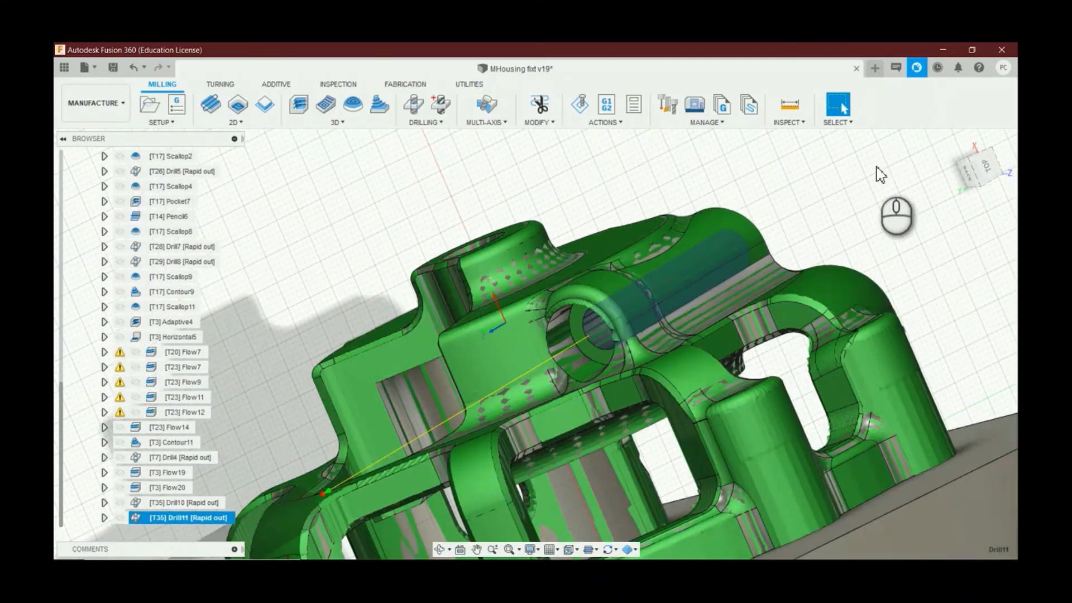
pyautogui.click(977, 188)
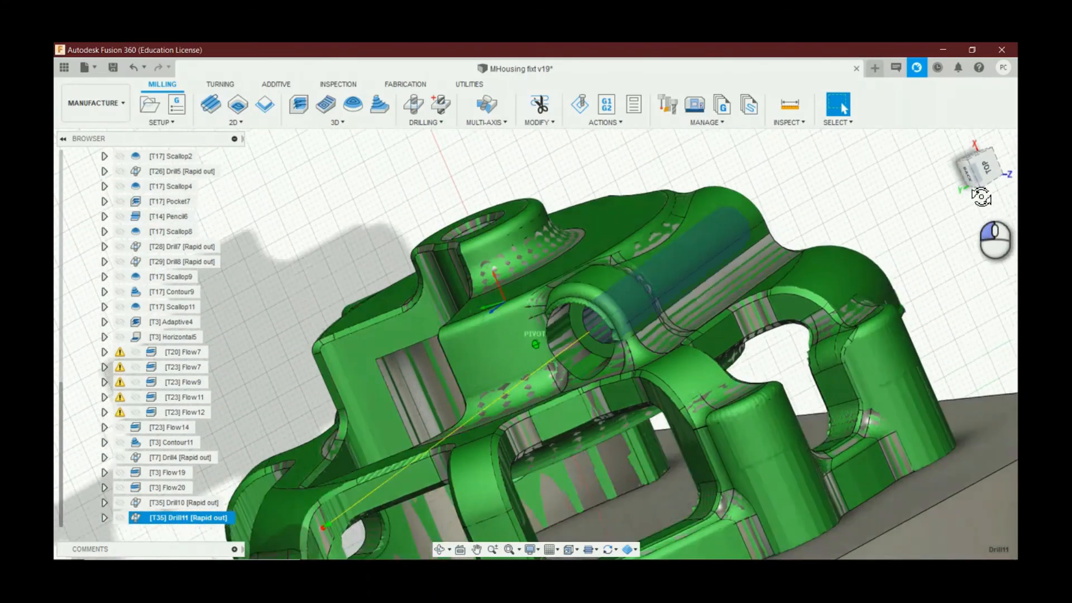
pyautogui.scroll(8, 580, 301)
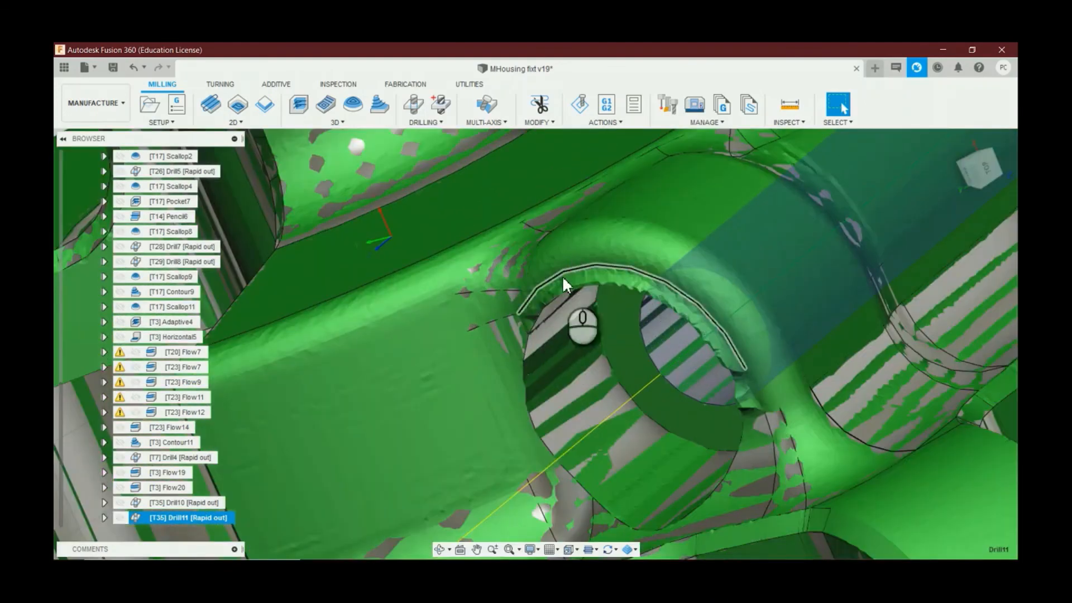
pyautogui.scroll(-10, 562, 302)
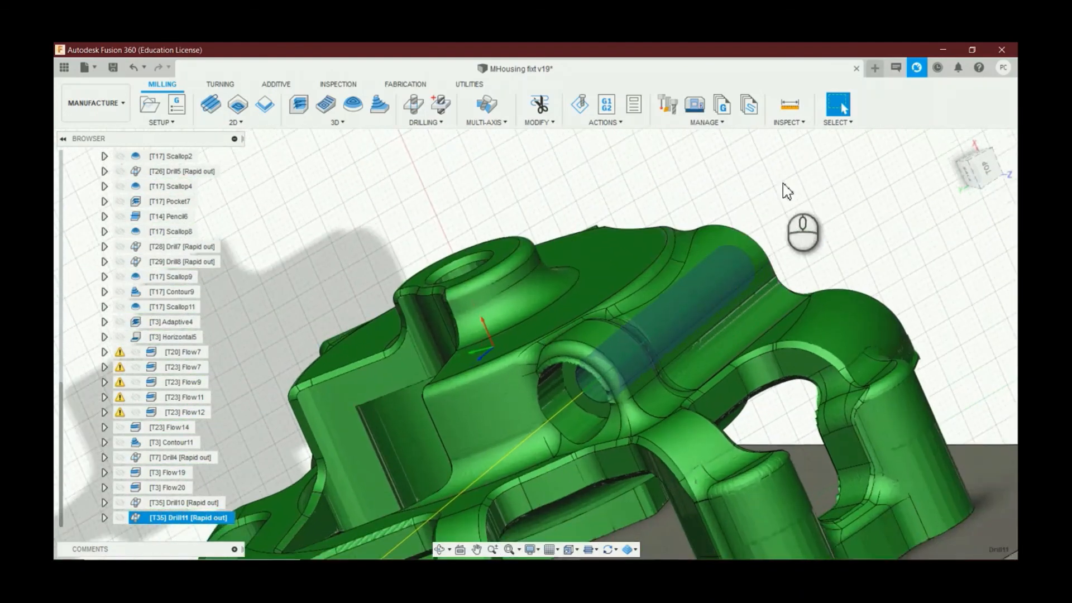
pyautogui.scroll(1, 782, 184)
pyautogui.click(774, 211)
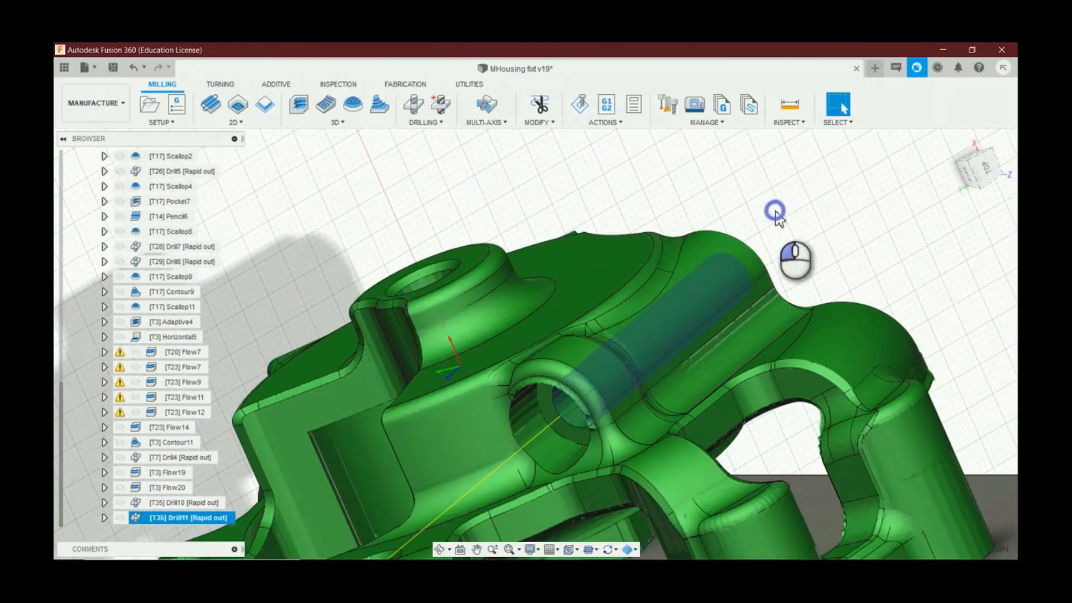
# Step: Start a new Flow operation using the document's 2 mm ball end mill, tool 23
pyautogui.click(338, 123)
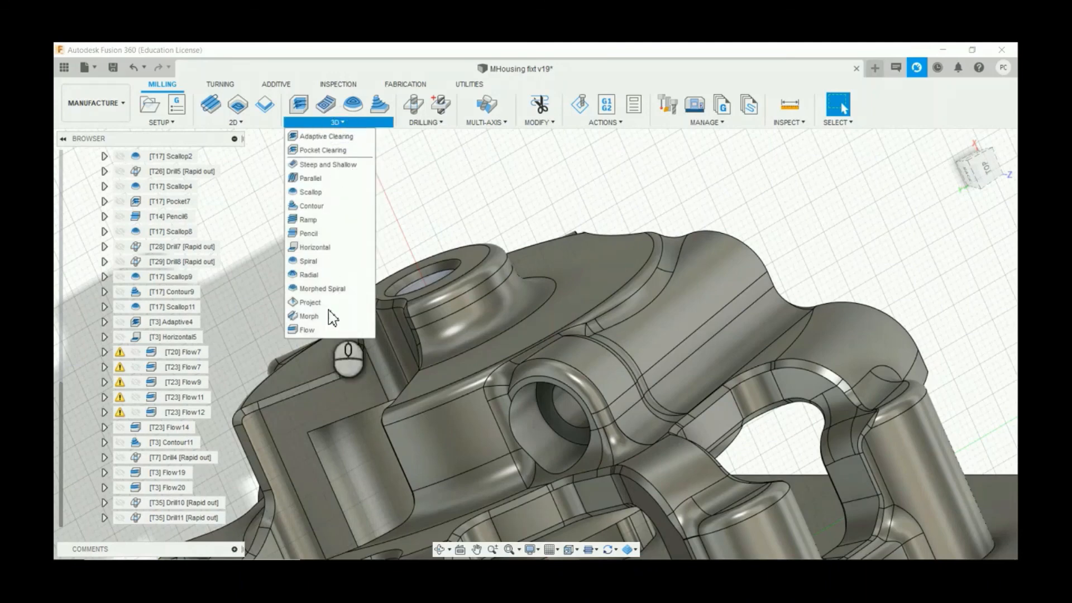
pyautogui.click(310, 330)
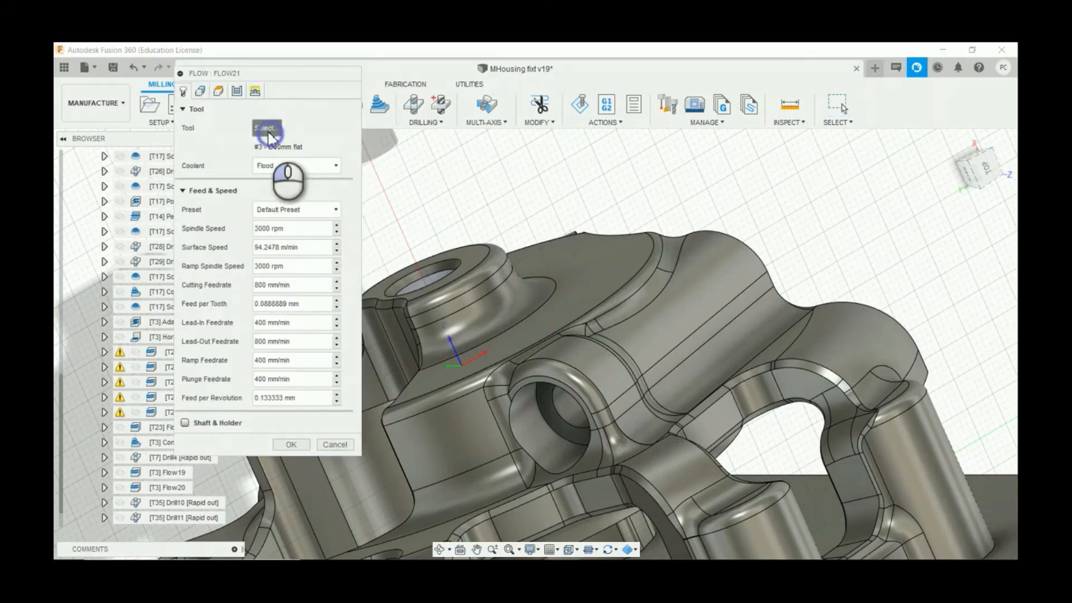
pyautogui.click(268, 129)
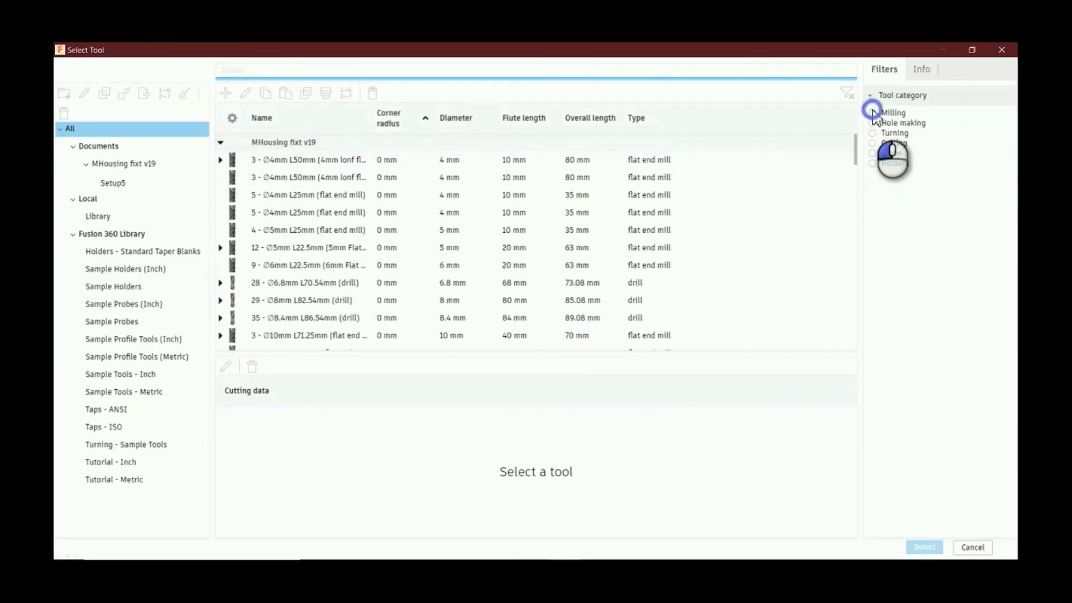
pyautogui.click(872, 112)
pyautogui.click(871, 199)
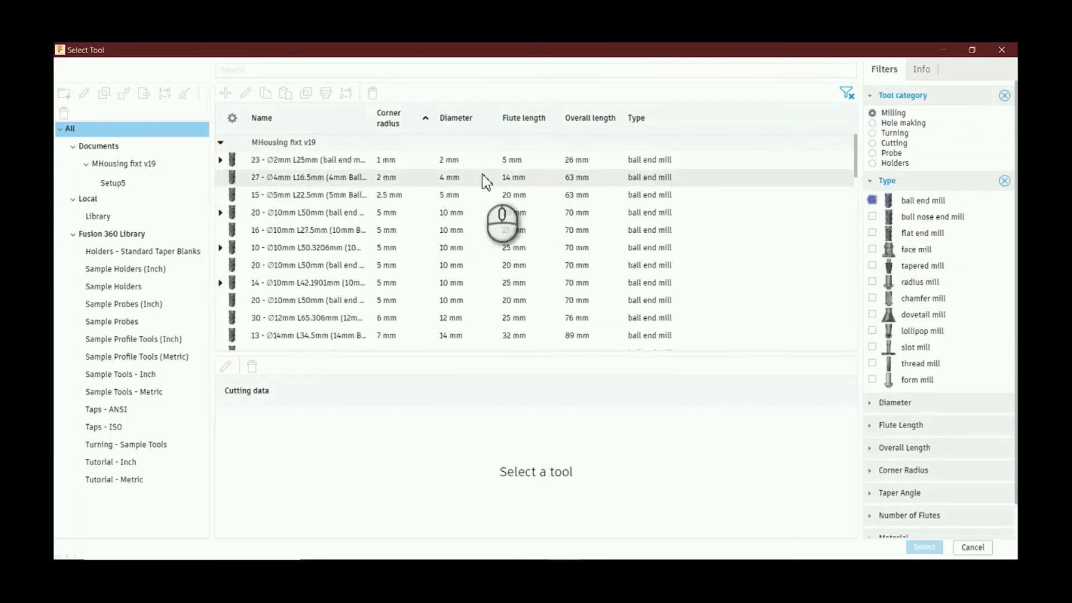
pyautogui.click(474, 162)
pyautogui.doubleClick(475, 164)
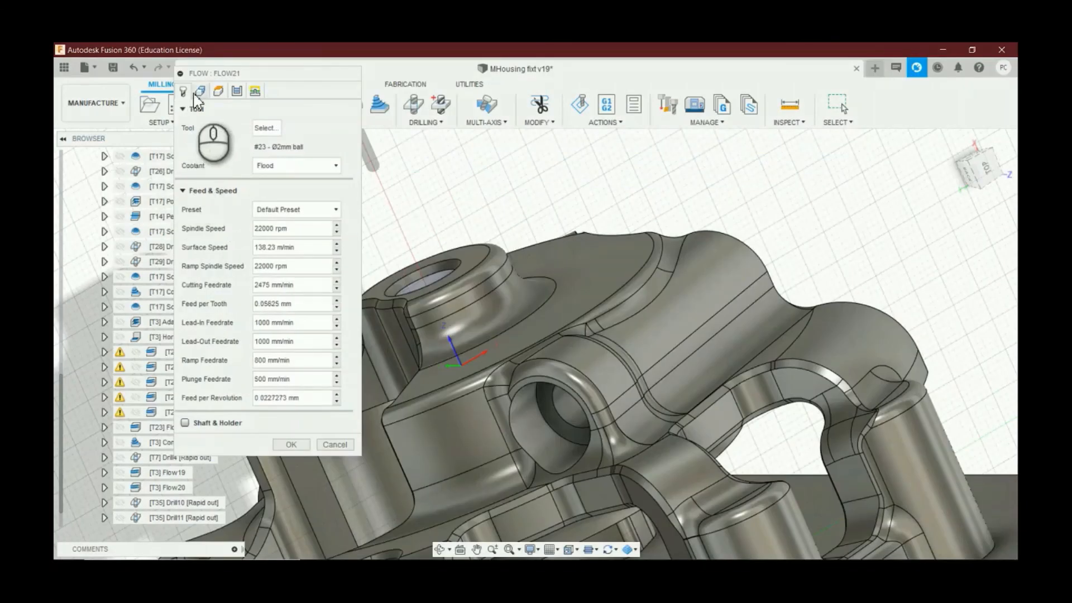
# Step: Select the curved rim face and the adjoining flat side face around both counterbored holes as the Flow geometry, four faces in total
pyautogui.click(200, 91)
pyautogui.scroll(4, 548, 387)
pyautogui.click(517, 368)
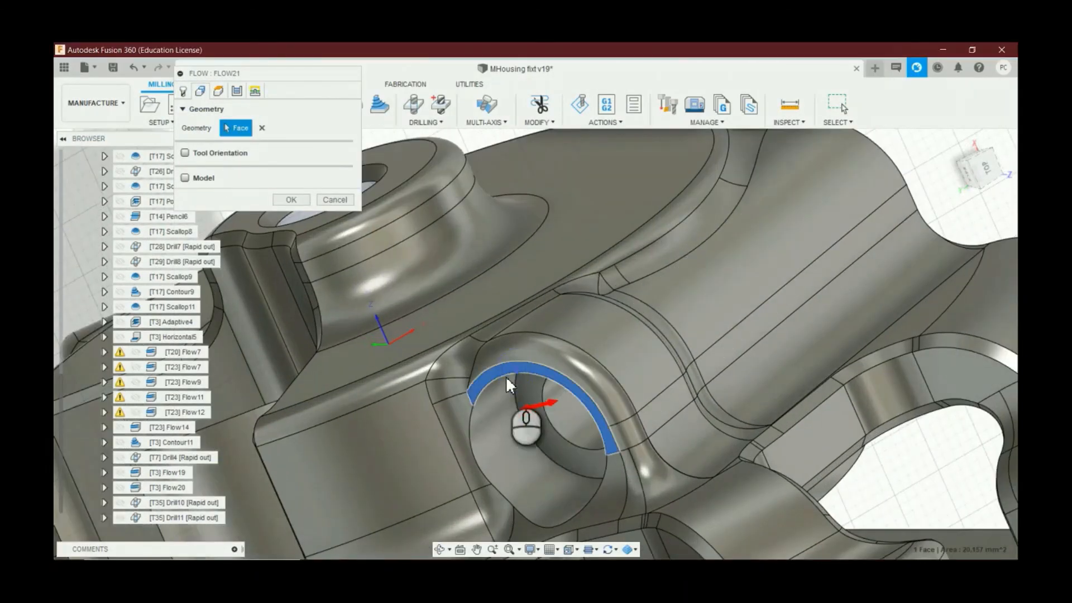
pyautogui.click(467, 406)
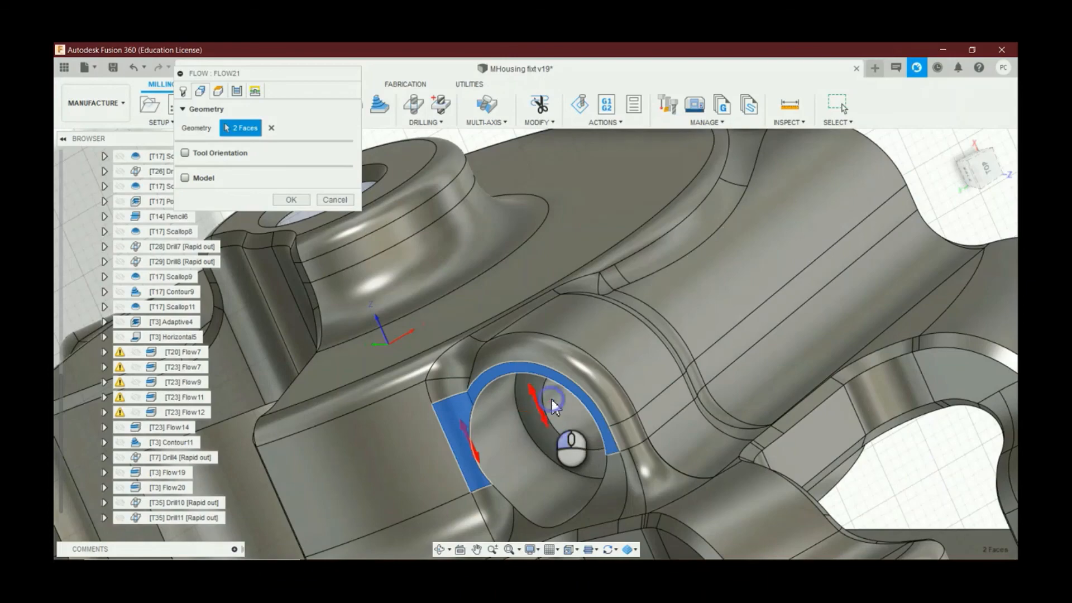
pyautogui.scroll(-3, 718, 363)
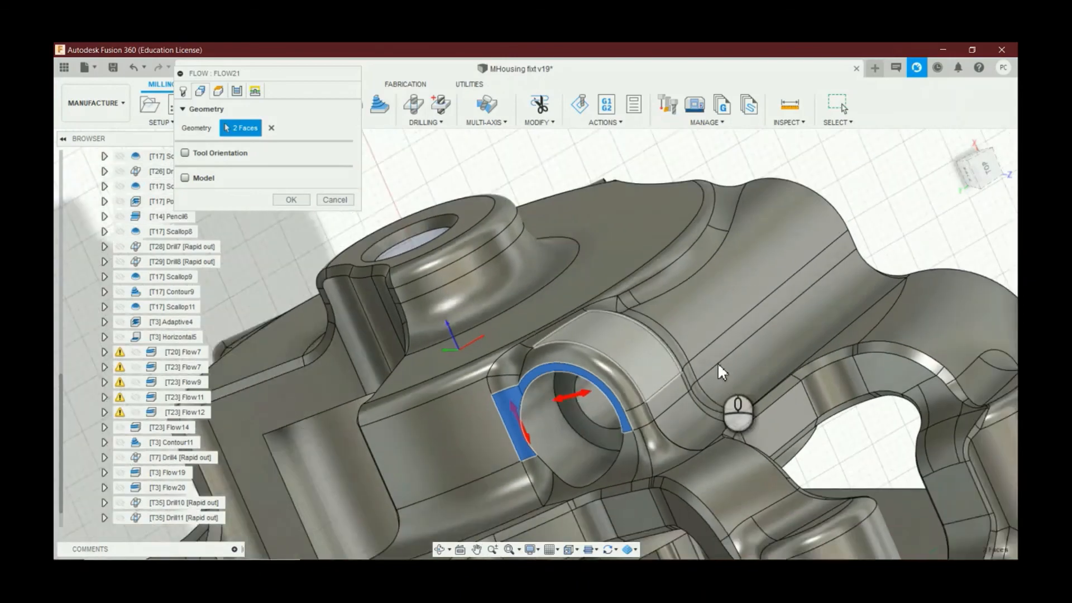
pyautogui.moveTo(995, 180)
pyautogui.keyDown('shift'); pyautogui.mouseDown(button='middle')
pyautogui.moveTo(70, 171)
pyautogui.moveTo(126, 166)
pyautogui.moveTo(735, 285)
pyautogui.moveTo(654, 347)
pyautogui.mouseUp(button='middle'); pyautogui.keyUp('shift')
pyautogui.scroll(5, 347, 400)
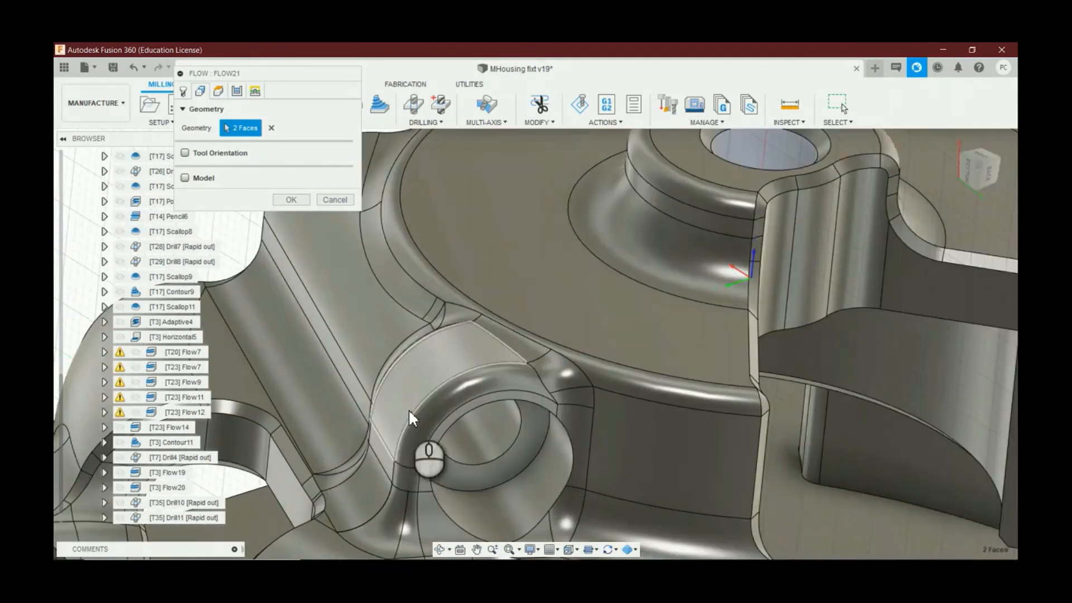
pyautogui.click(447, 421)
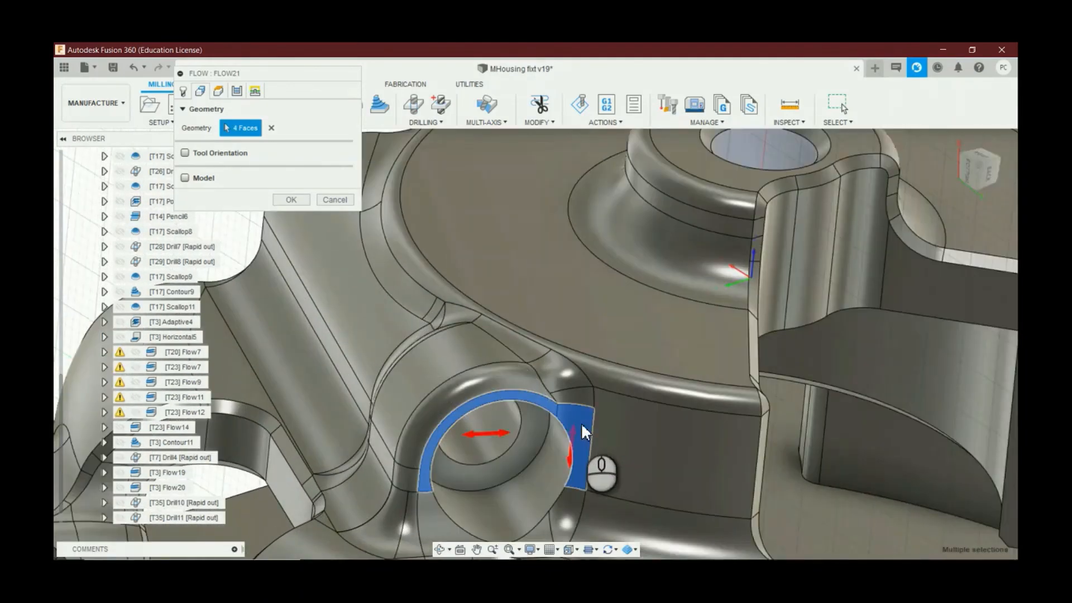
pyautogui.click(581, 423)
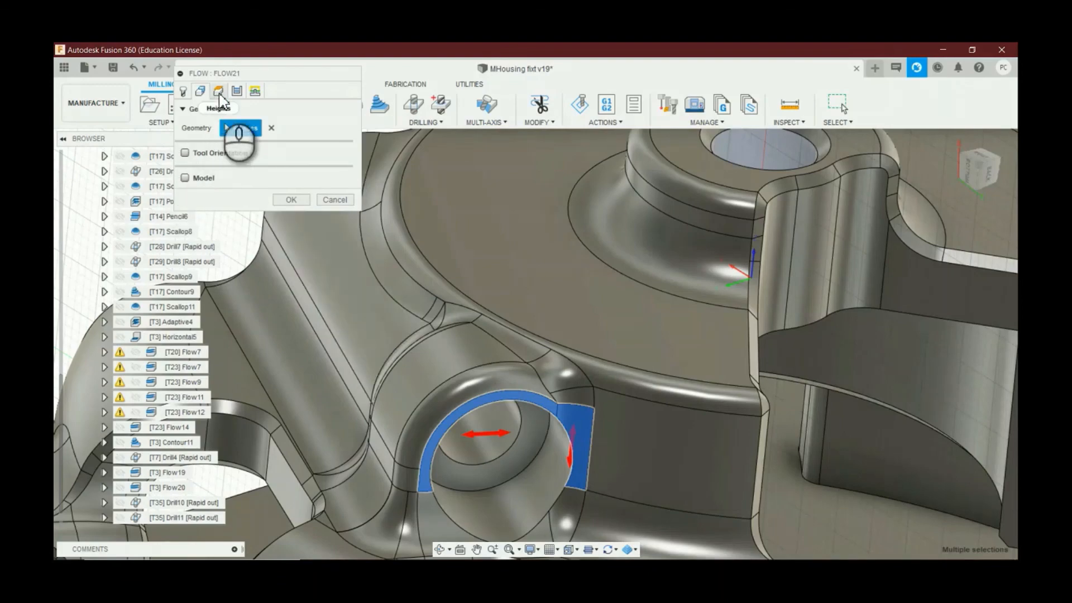
# Step: Enable Tool Orientation and align the tool's Z axis to the vertical origin plane facing the housing's back
pyautogui.scroll(-10, 469, 296)
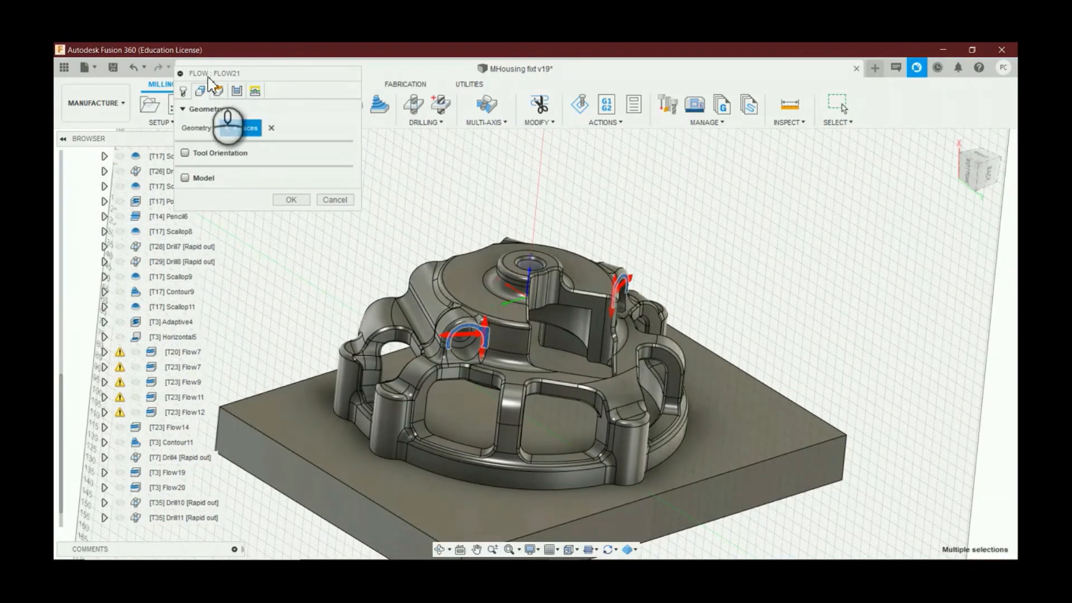
pyautogui.click(218, 90)
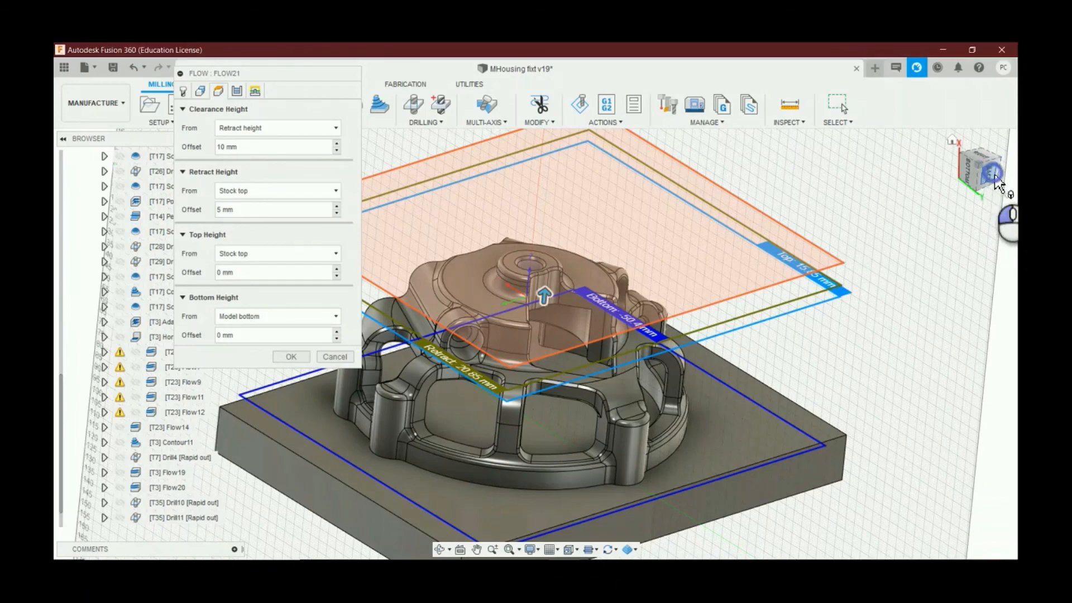
pyautogui.click(994, 180)
pyautogui.scroll(5, 491, 315)
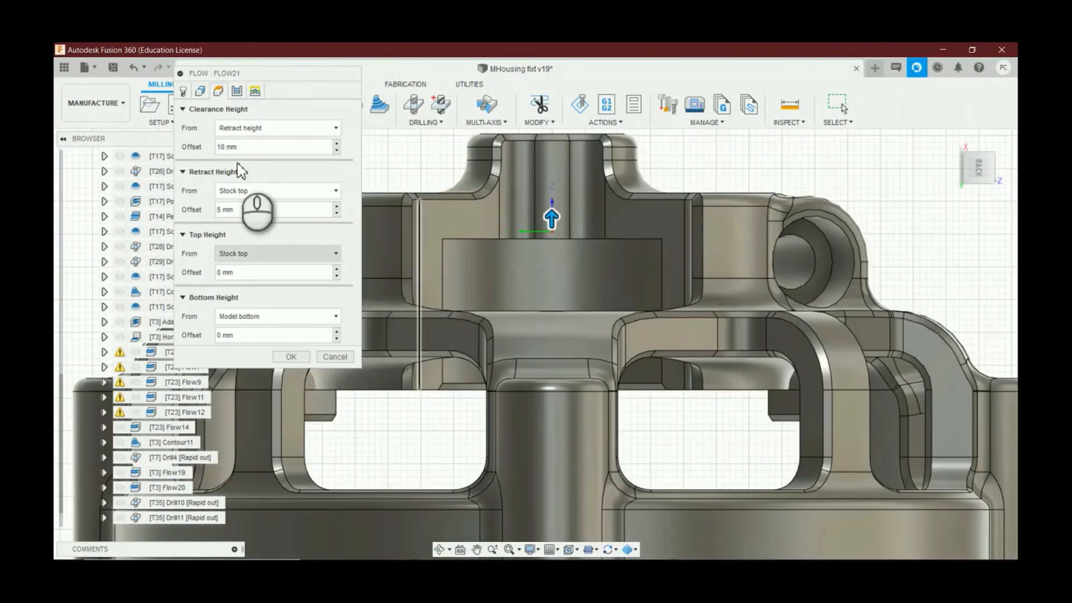
pyautogui.click(199, 90)
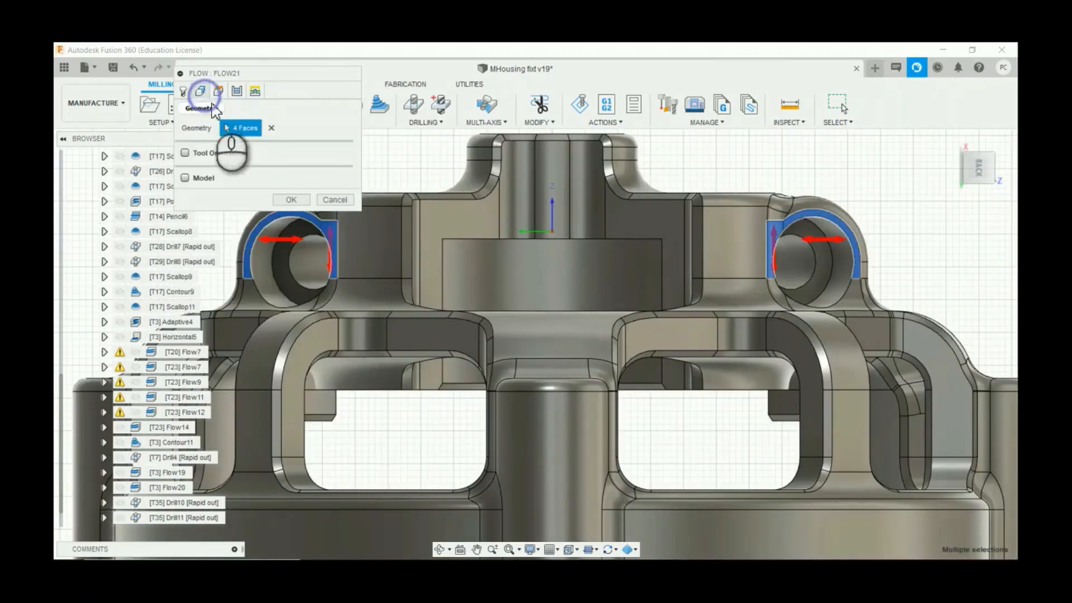
pyautogui.click(185, 152)
pyautogui.scroll(-3, 560, 337)
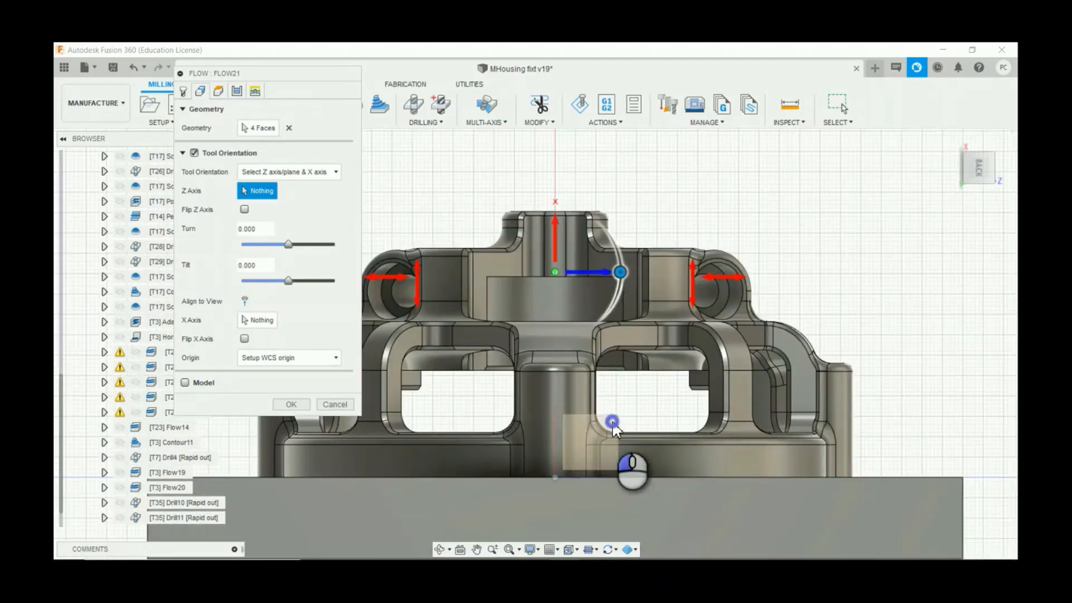
pyautogui.click(183, 90)
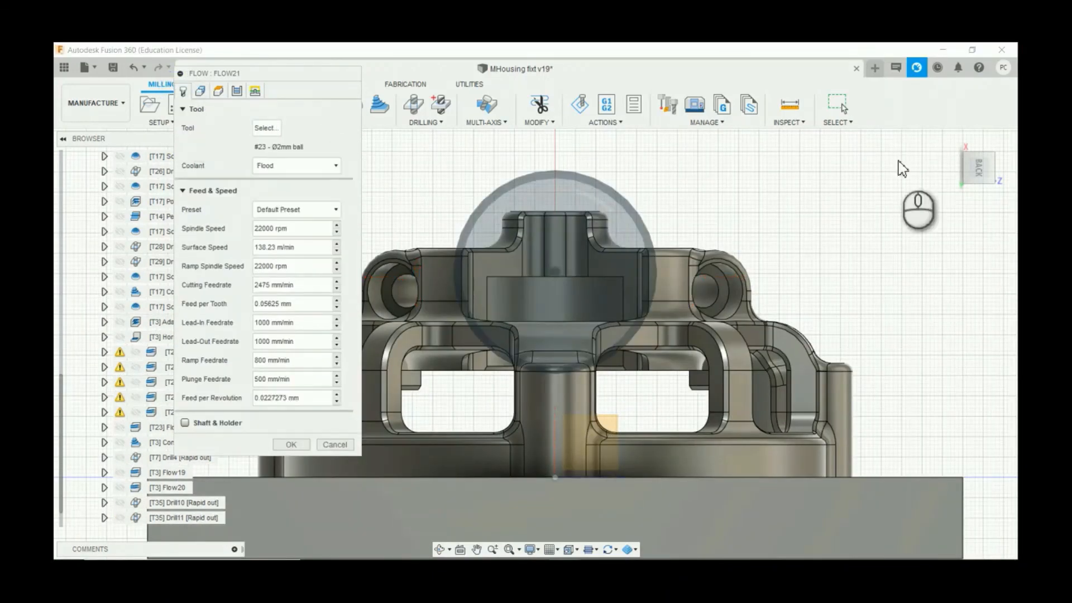
pyautogui.click(970, 165)
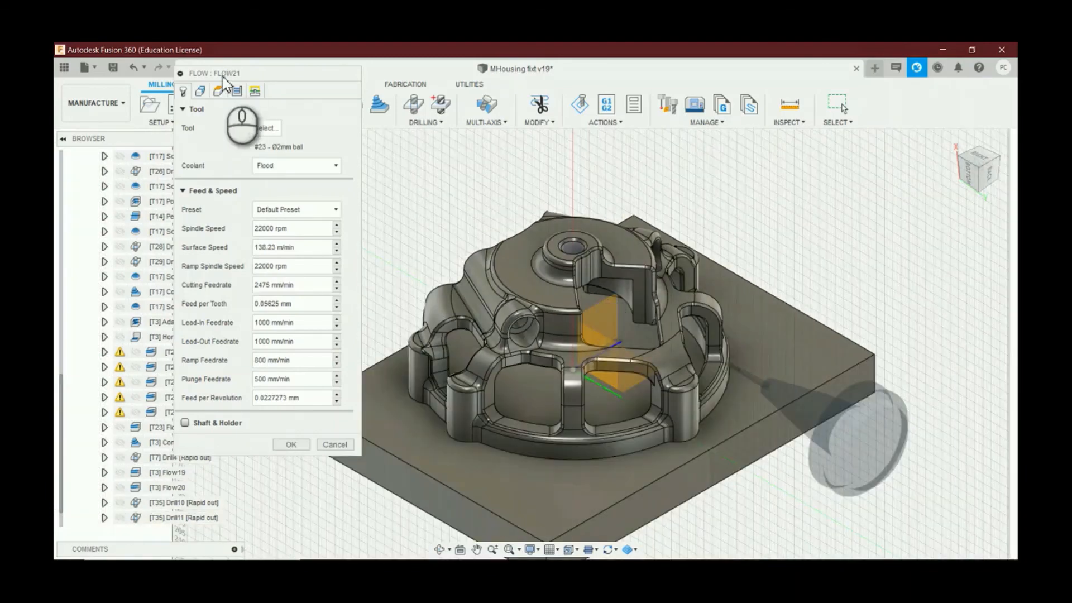
# Step: Set the top height offset to -52 mm from stock top and move the bottom height just behind the counterbore rims
pyautogui.click(218, 90)
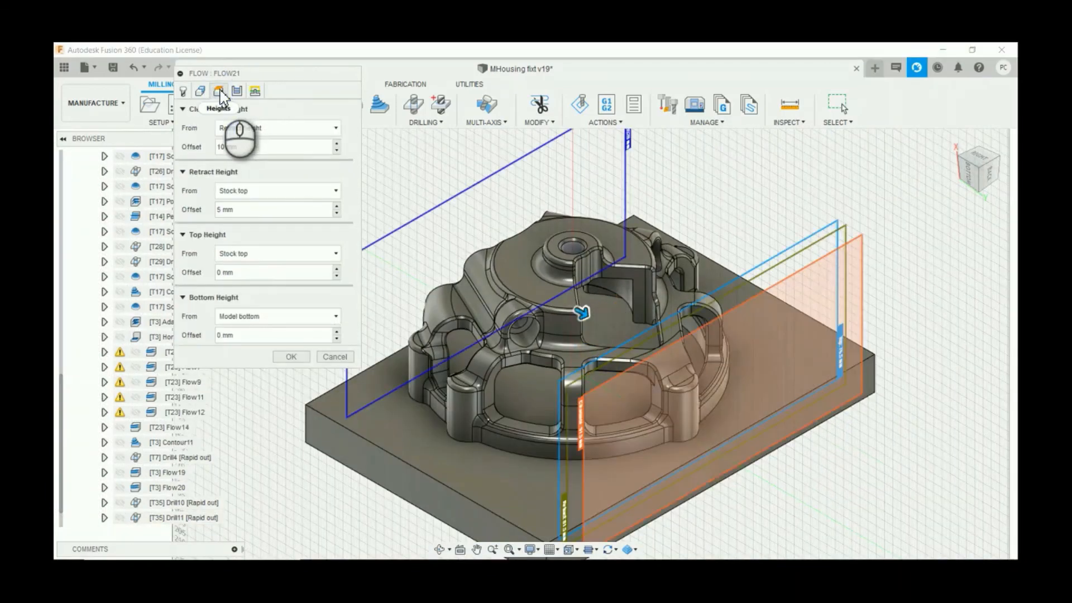
pyautogui.click(974, 177)
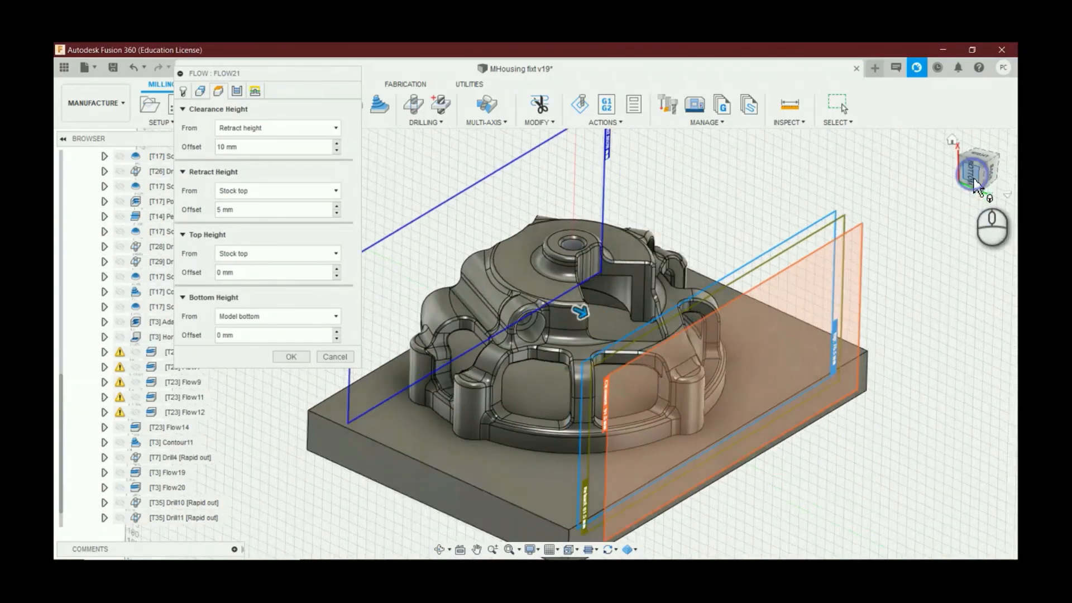
pyautogui.moveTo(426, 244); pyautogui.dragTo(556, 245)
pyautogui.scroll(3, 557, 247)
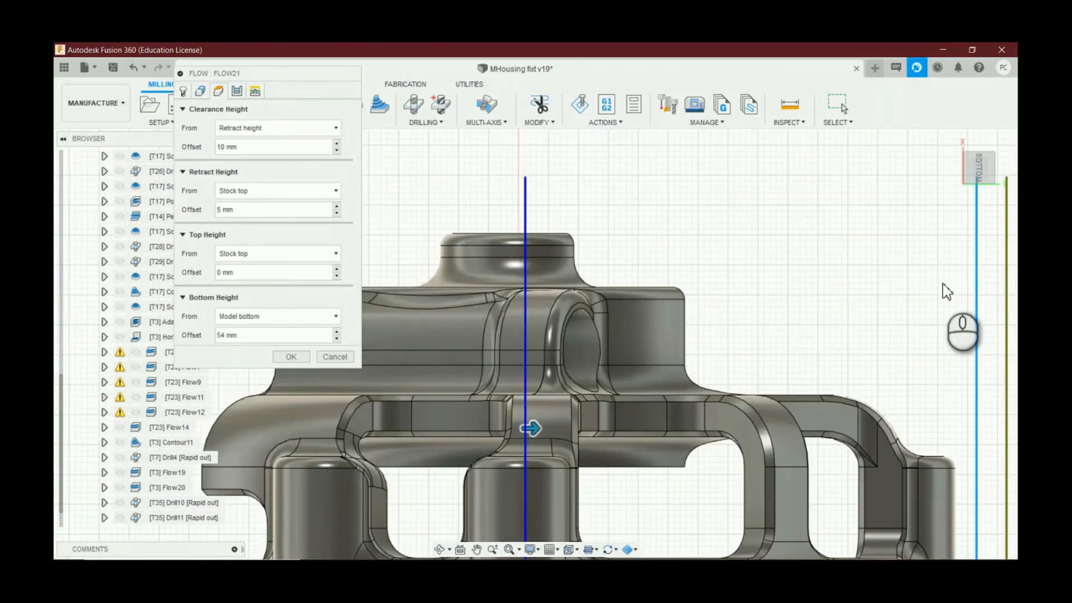
pyautogui.moveTo(976, 283); pyautogui.dragTo(667, 264)
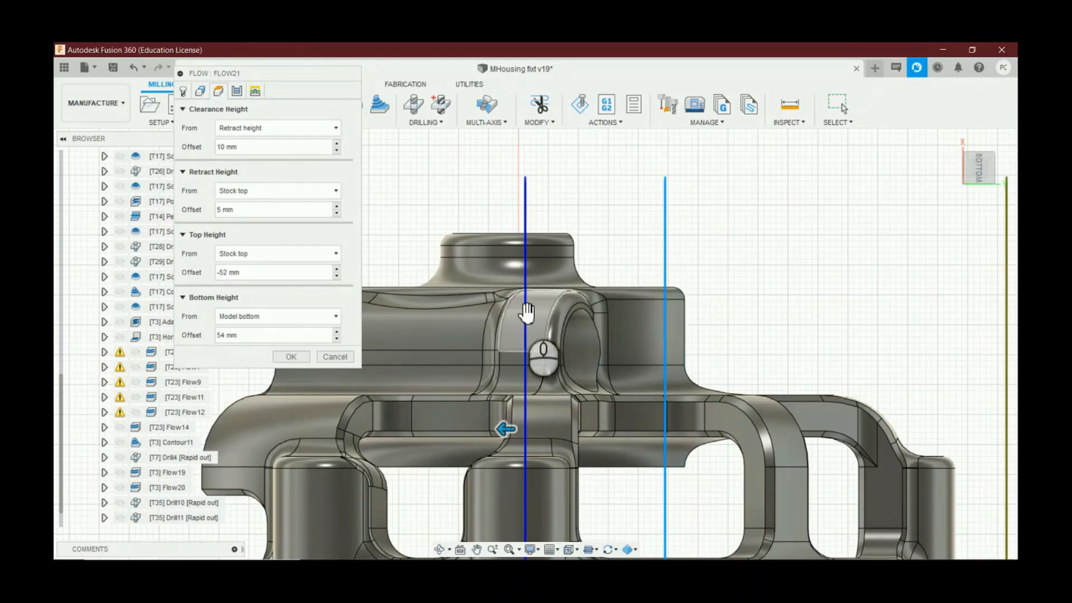
pyautogui.moveTo(523, 313); pyautogui.dragTo(494, 311)
# Step: Set 15 stepovers, a maximum stay-down distance of 20 mm and 0 mm lead-in radii, and generate the Flow toolpath
pyautogui.click(237, 90)
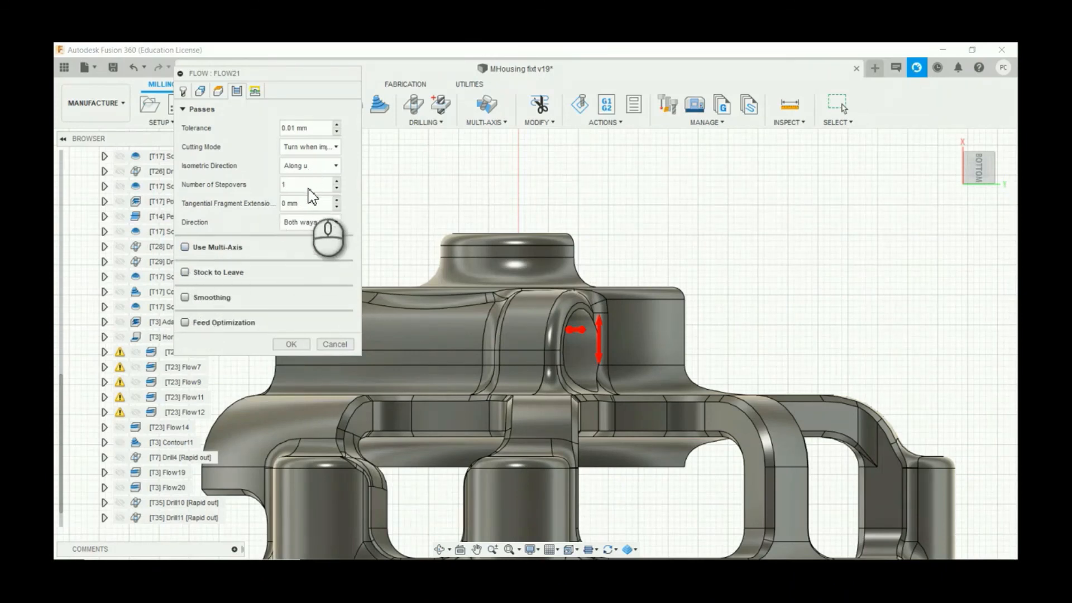
pyautogui.moveTo(300, 187); pyautogui.dragTo(245, 190)
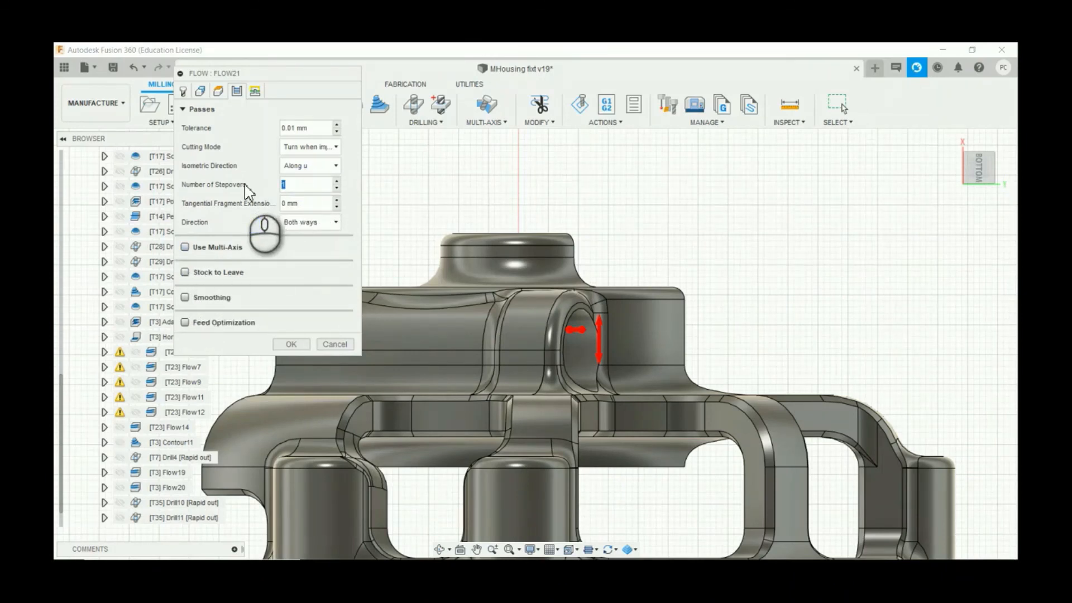
pyautogui.write('15')
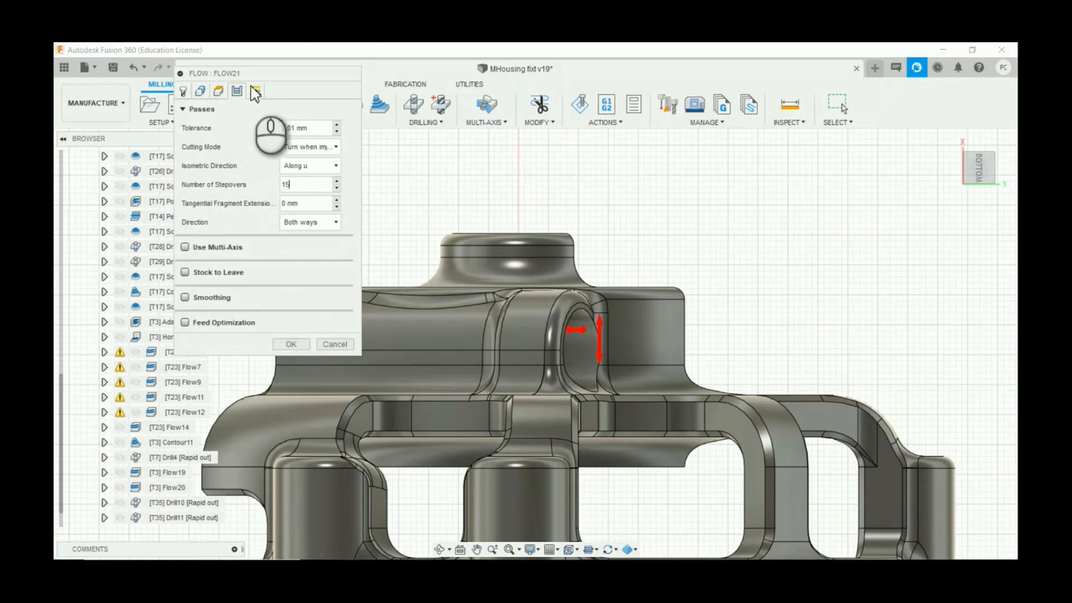
pyautogui.click(255, 91)
pyautogui.moveTo(302, 204); pyautogui.dragTo(240, 214)
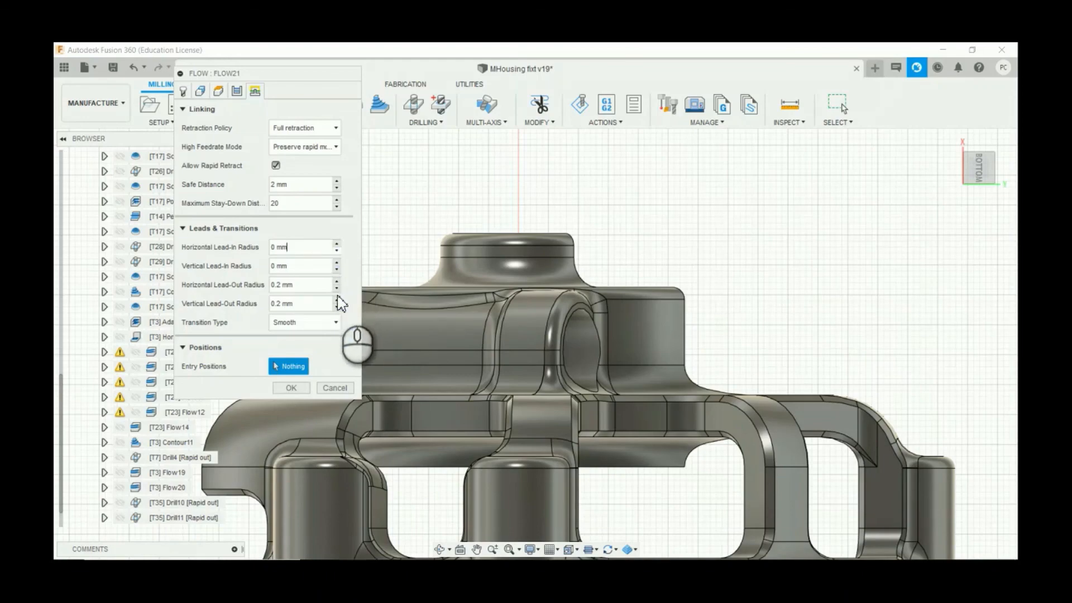
pyautogui.click(290, 384)
# Step: Examine the Flow toolpath over both counterbore rims from several sides, and clear the selection
pyautogui.moveTo(976, 162); pyautogui.dragTo(829, 244)
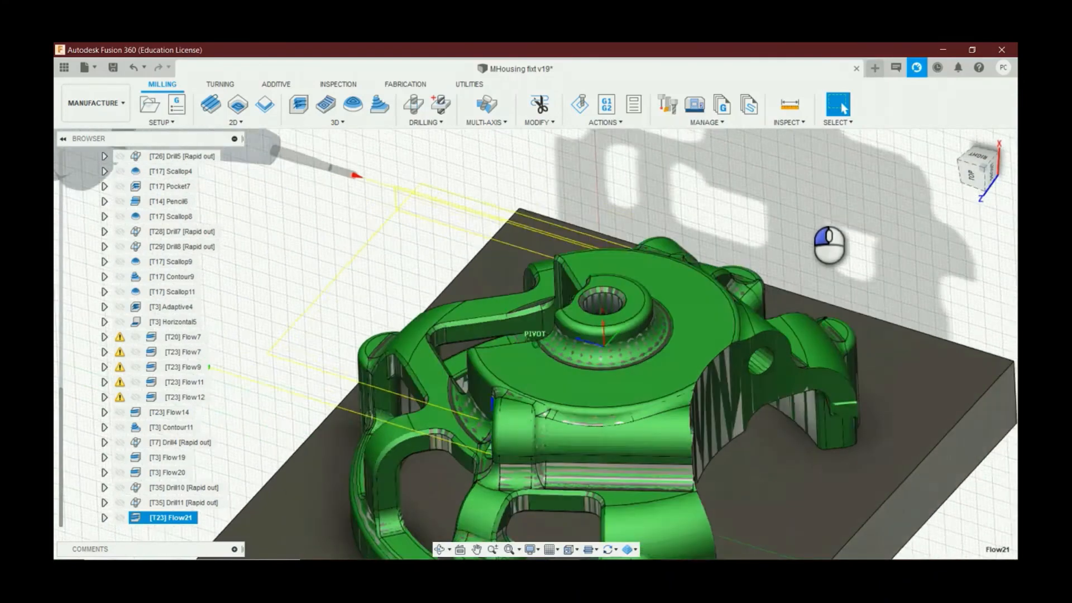
pyautogui.scroll(-5, 992, 215)
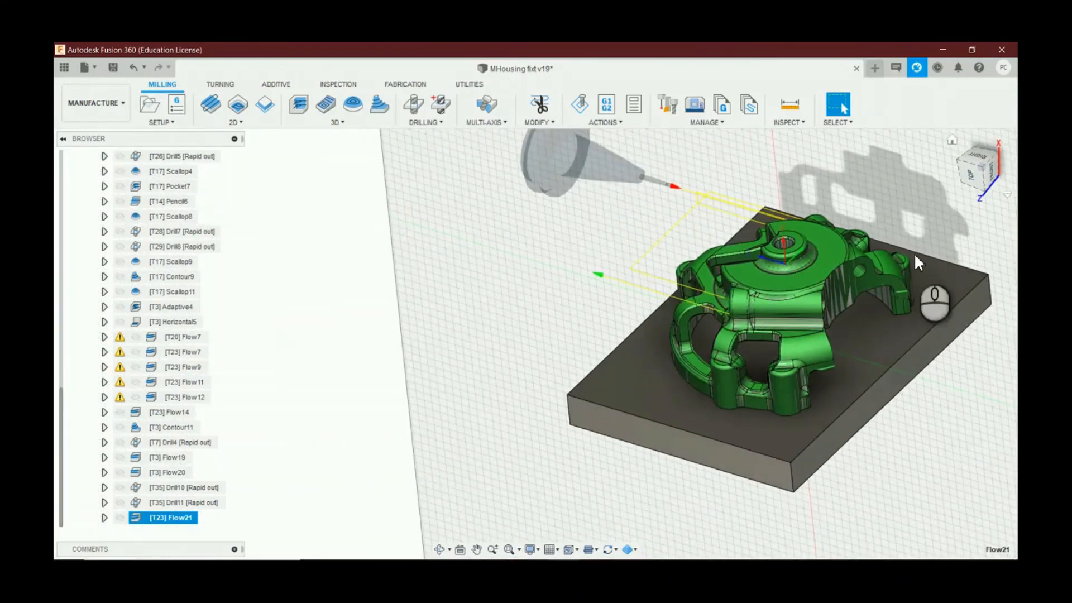
pyautogui.moveTo(980, 187); pyautogui.dragTo(804, 230)
pyautogui.scroll(-3, 842, 282)
pyautogui.scroll(3, 600, 163)
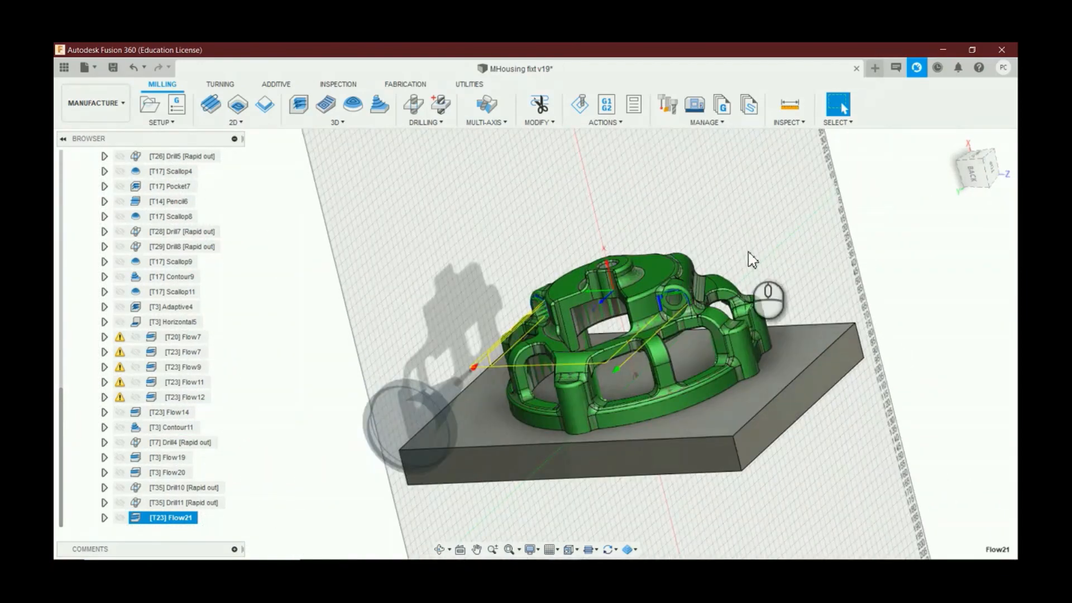
pyautogui.moveTo(985, 168); pyautogui.dragTo(592, 217)
pyautogui.click(457, 174)
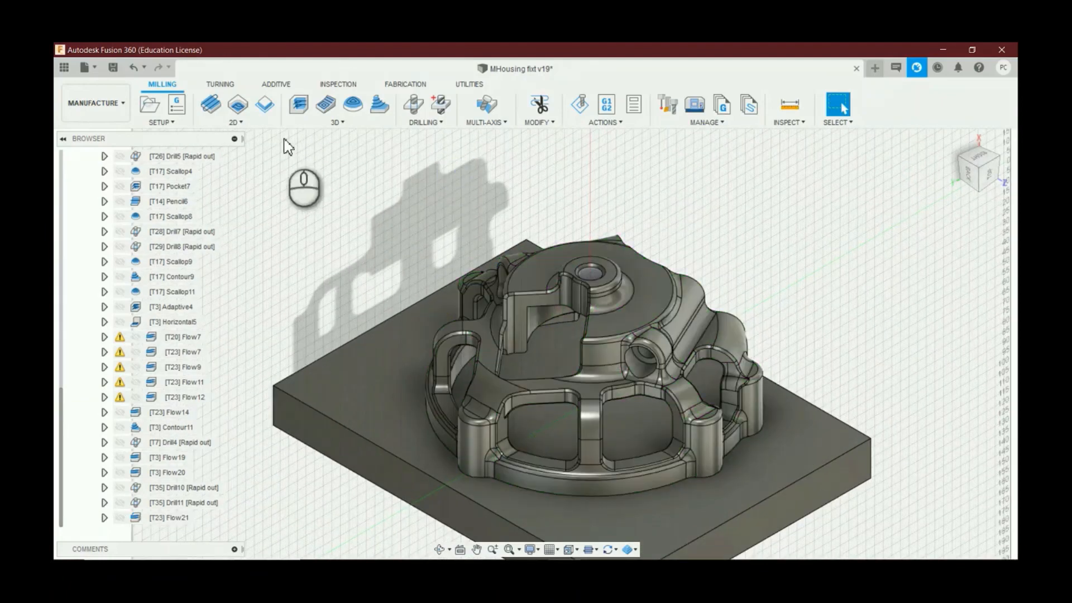